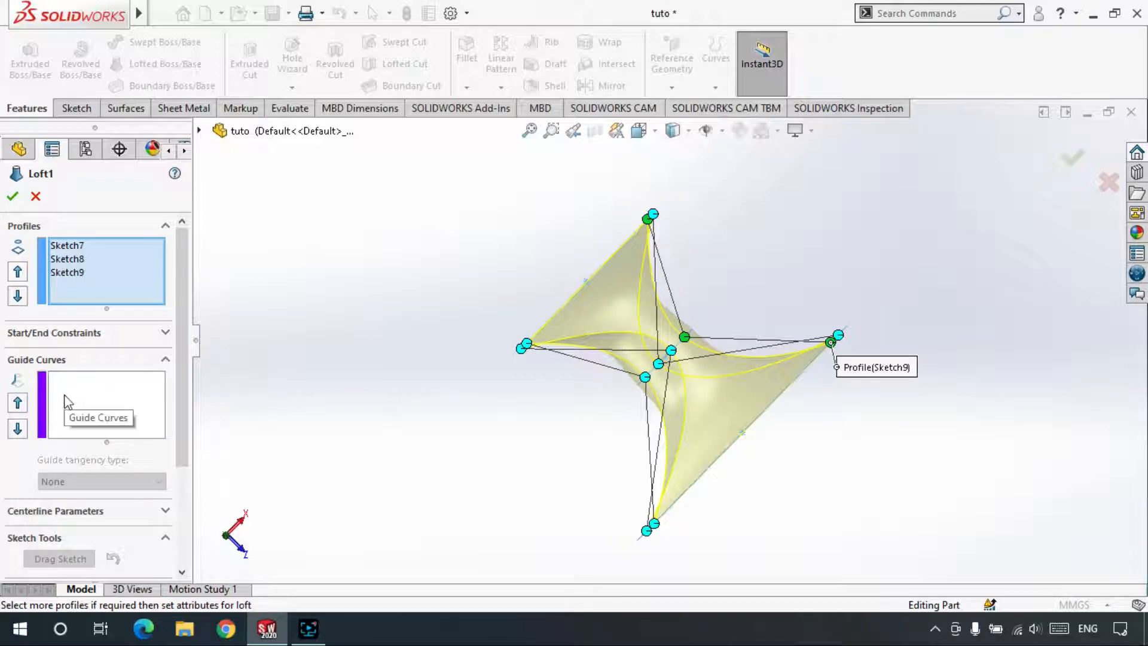
# Close the loft's settings and delete the Loft1 feature, keeping its profile sketches.
pyautogui.click(42, 201)
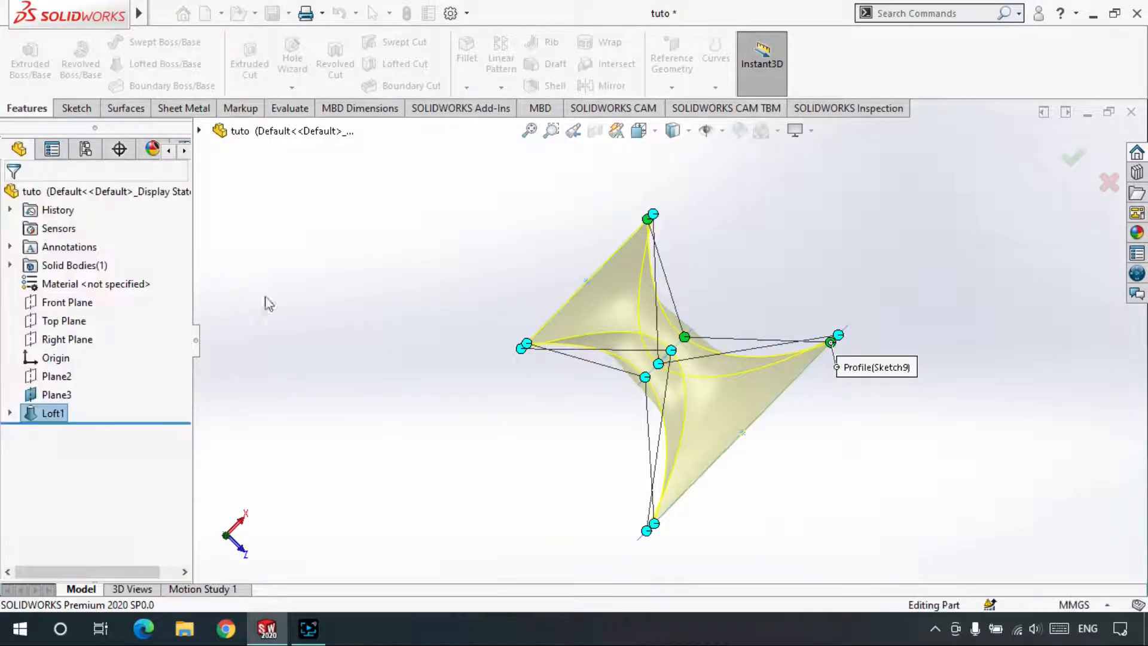
pyautogui.click(727, 515)
pyautogui.moveTo(731, 522); pyautogui.dragTo(704, 487, button='middle')
pyautogui.click(55, 416)
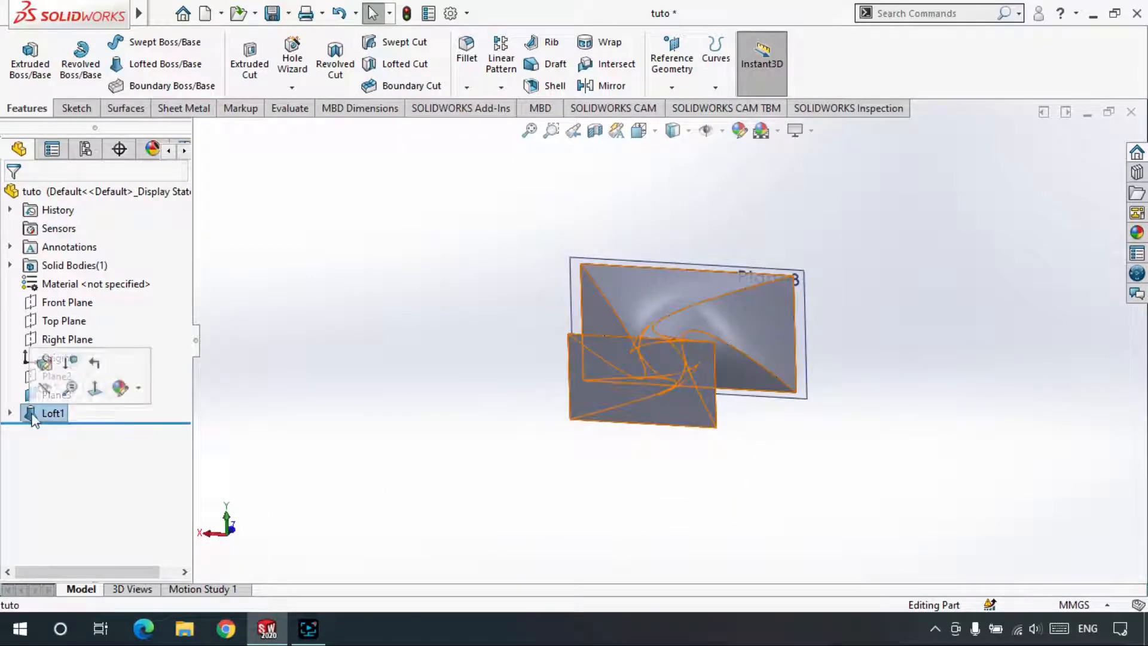
pyautogui.press('Delete')
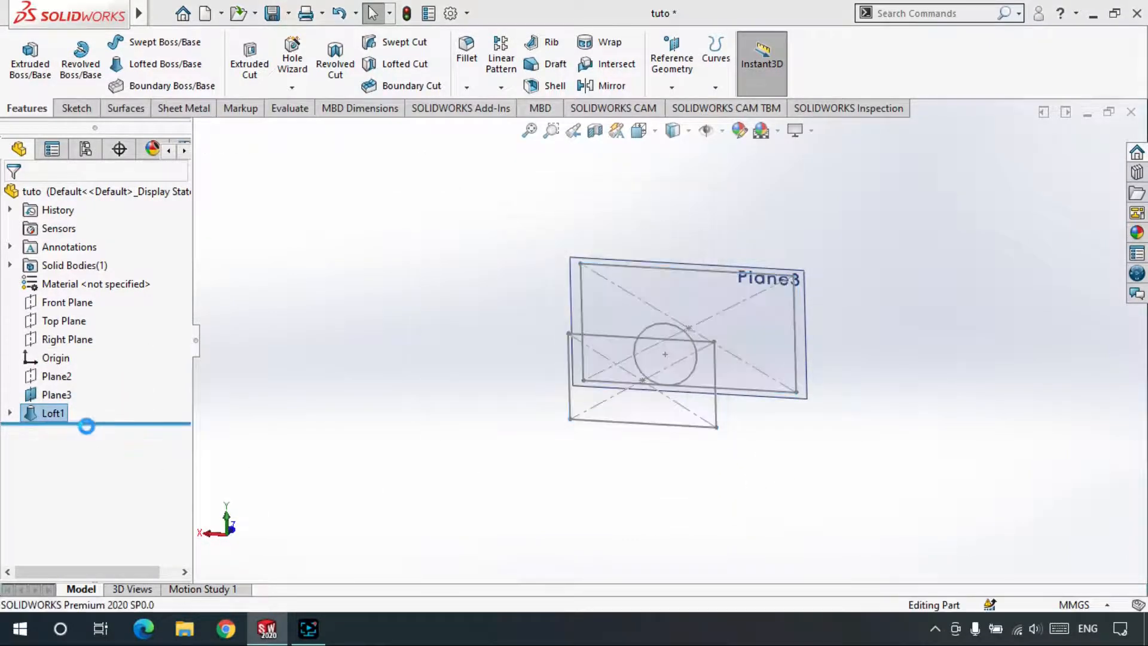
# On the Top Plane, sketch a three-point spline running beside the profiles from the first rectangle past the circle to the Plane3 rectangle.
pyautogui.moveTo(705, 431); pyautogui.dragTo(712, 468, button='middle')
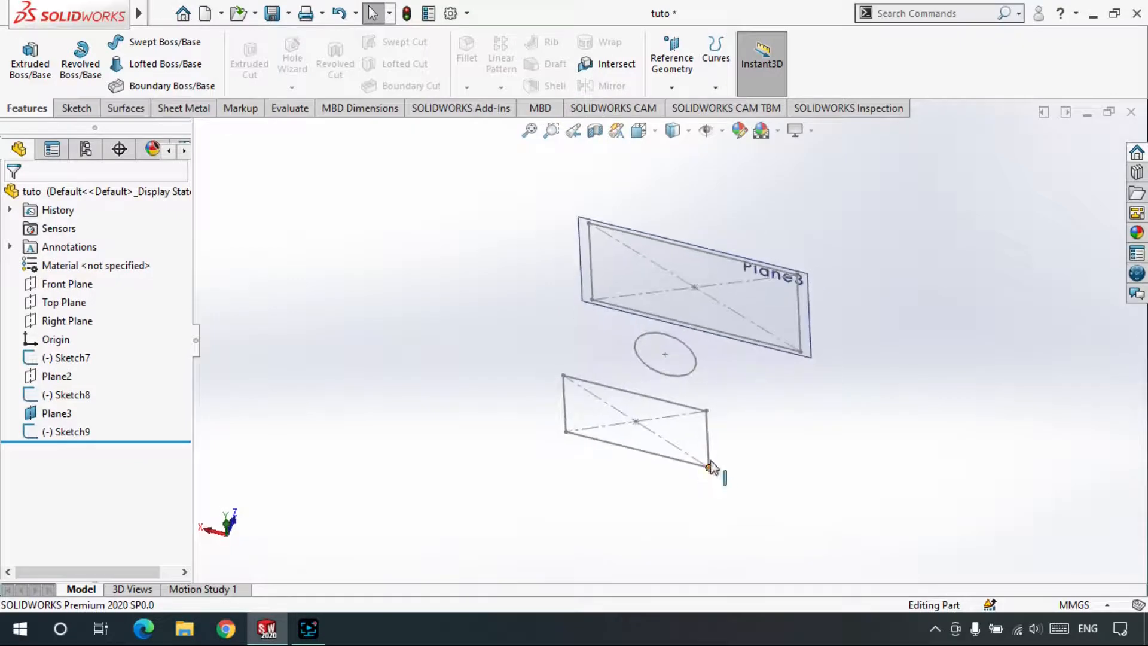
pyautogui.scroll(-1, 701, 308)
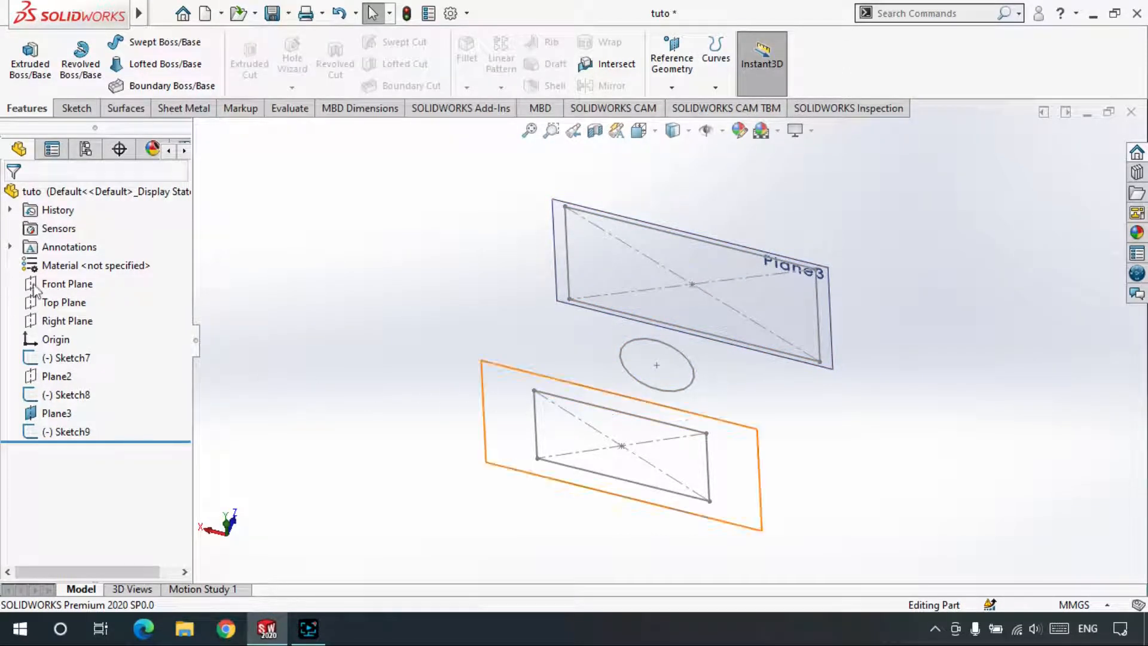
pyautogui.moveTo(657, 277)
pyautogui.mouseDown(button='middle')
pyautogui.moveTo(650, 236)
pyautogui.moveTo(605, 261)
pyautogui.mouseUp(button='middle')
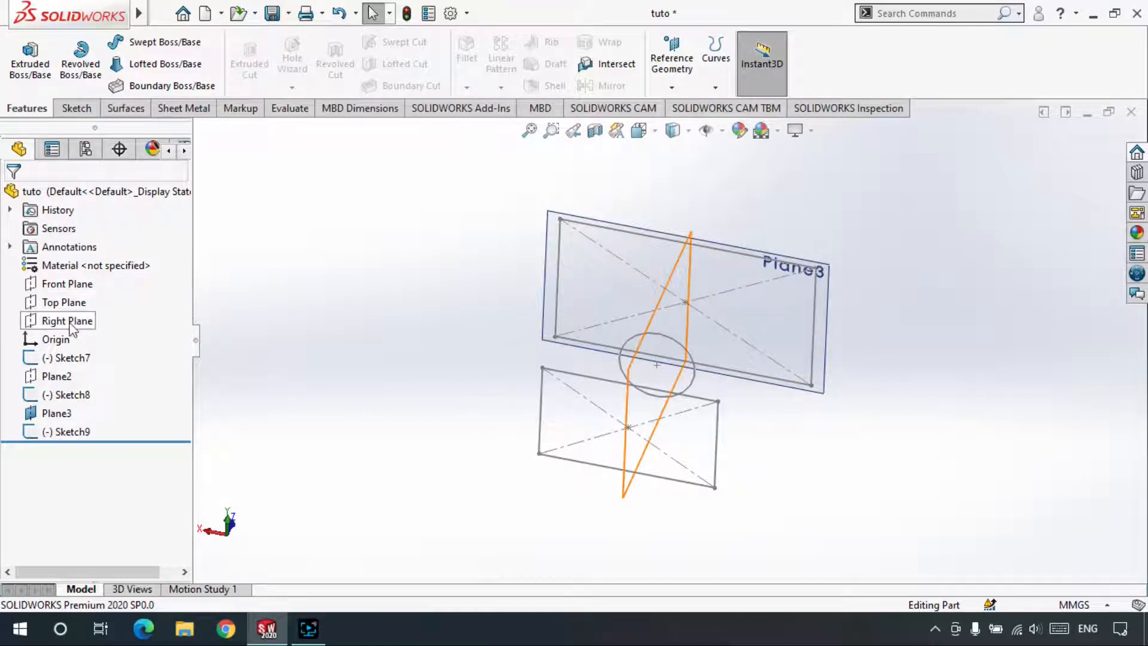
pyautogui.click(65, 302)
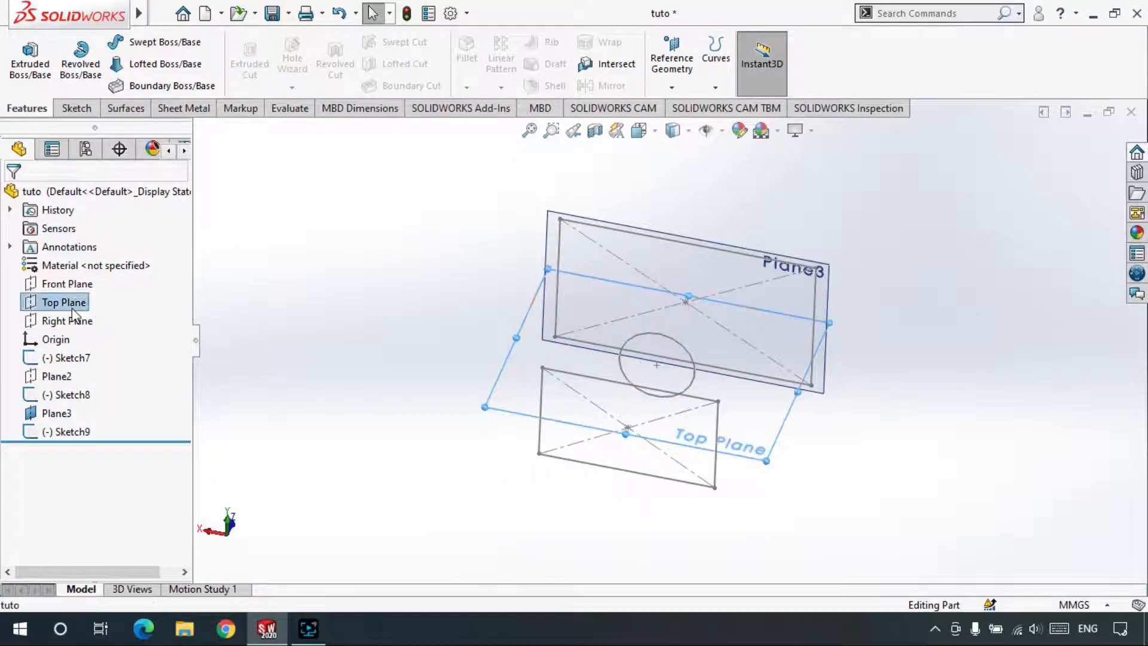
pyautogui.click(78, 109)
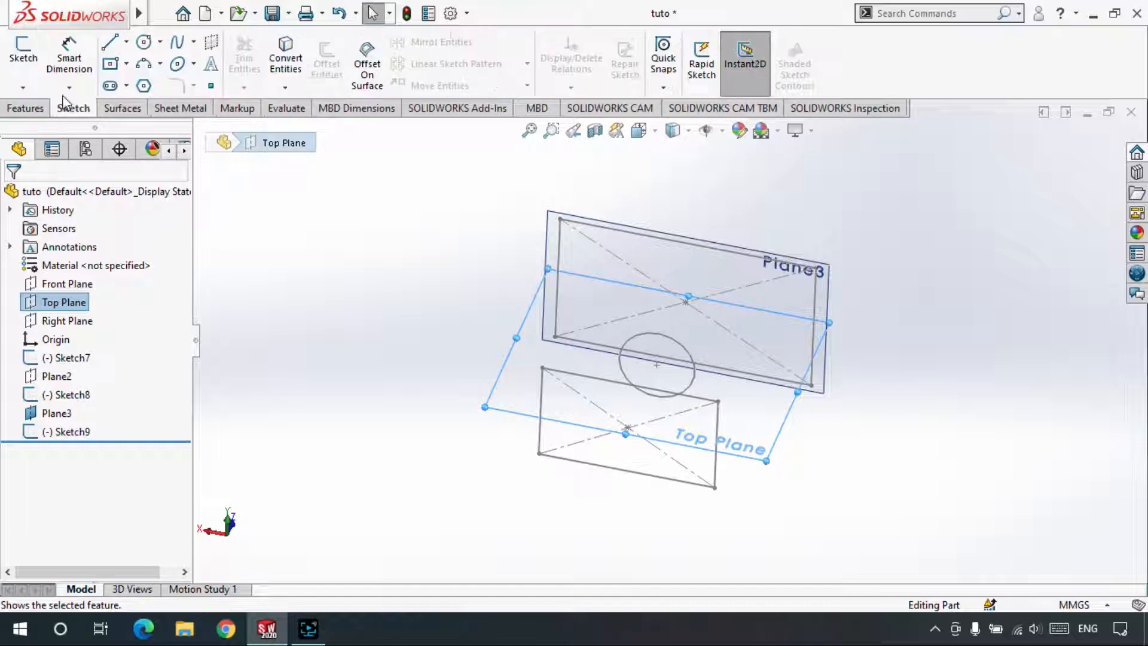
pyautogui.click(22, 57)
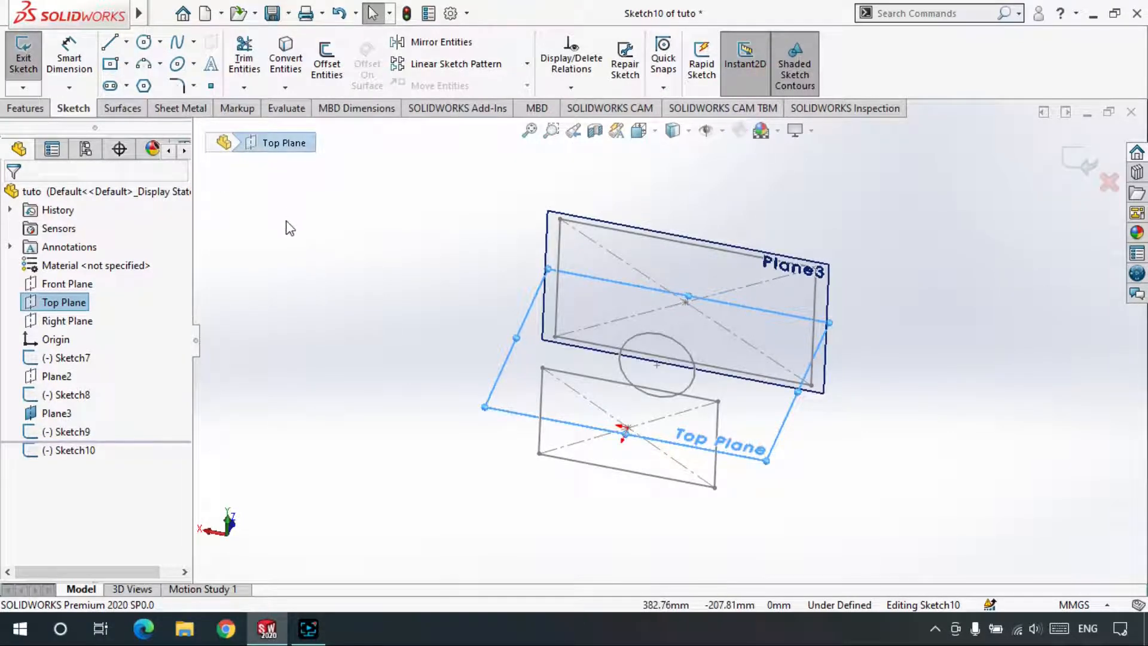
pyautogui.hotkey('ctrl', '8')
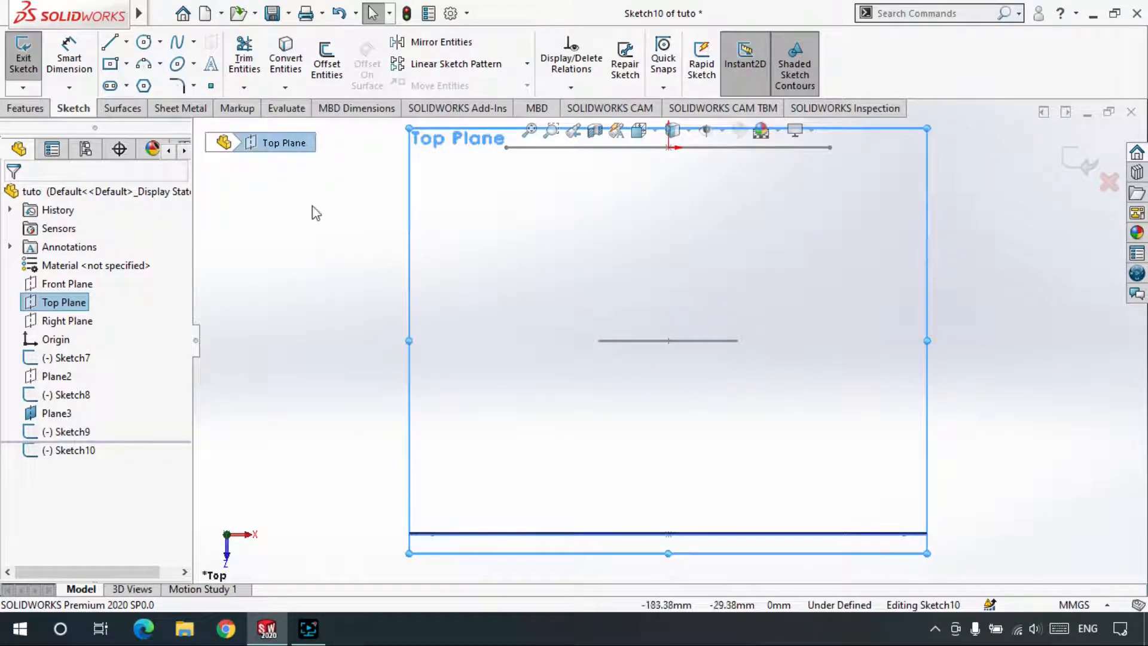
pyautogui.click(178, 46)
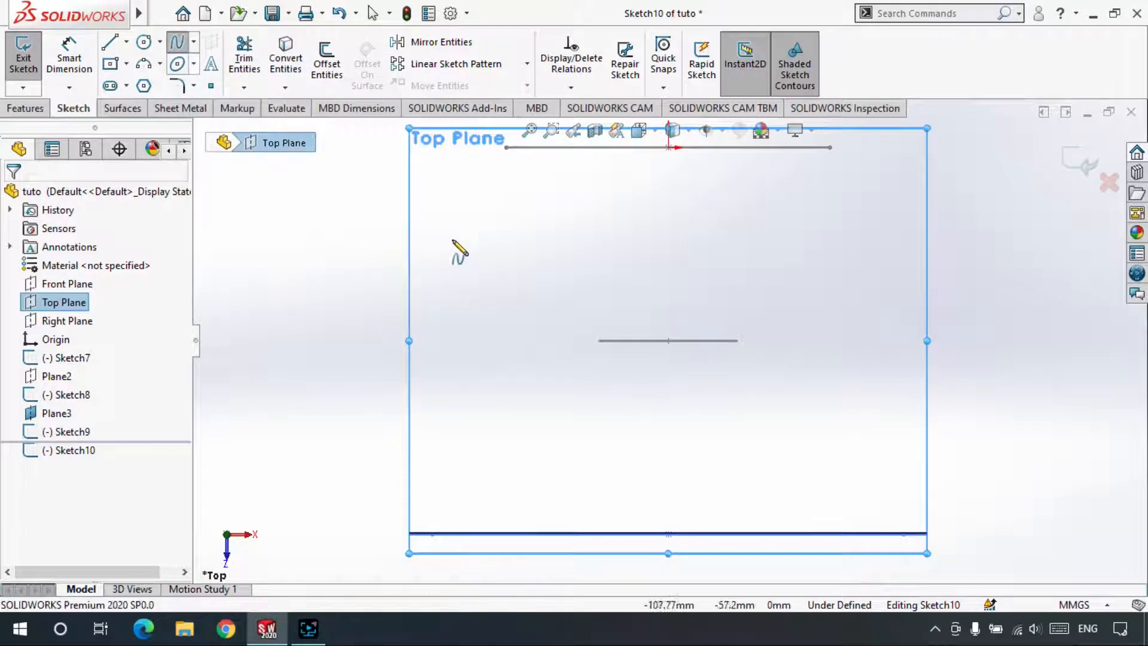
pyautogui.click(512, 176)
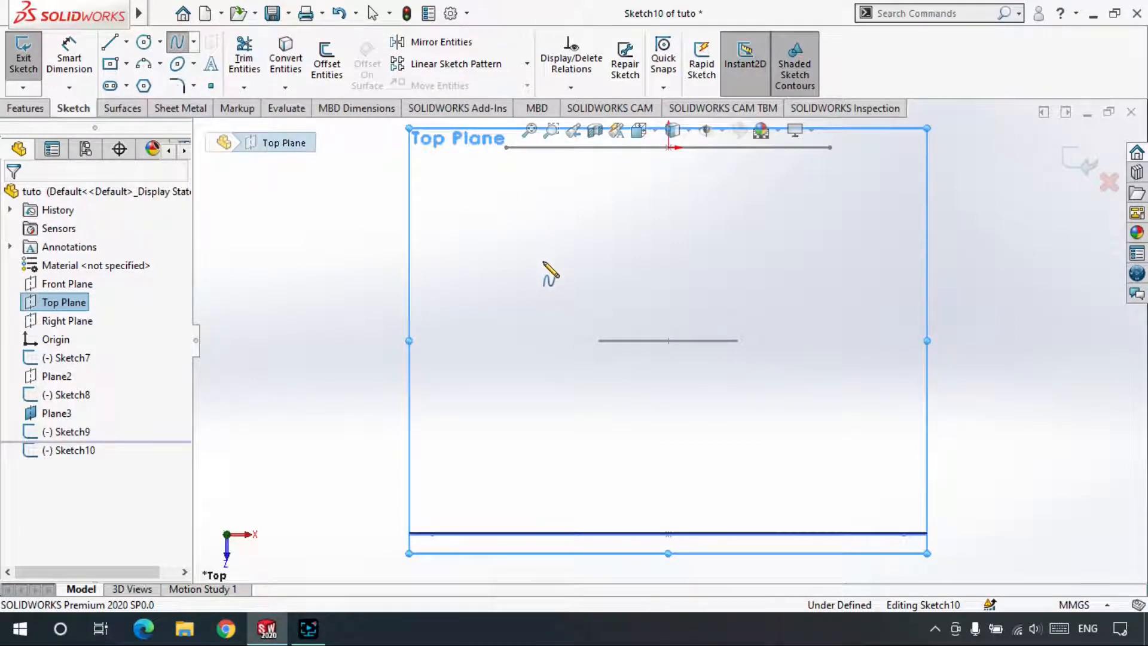
pyautogui.click(586, 342)
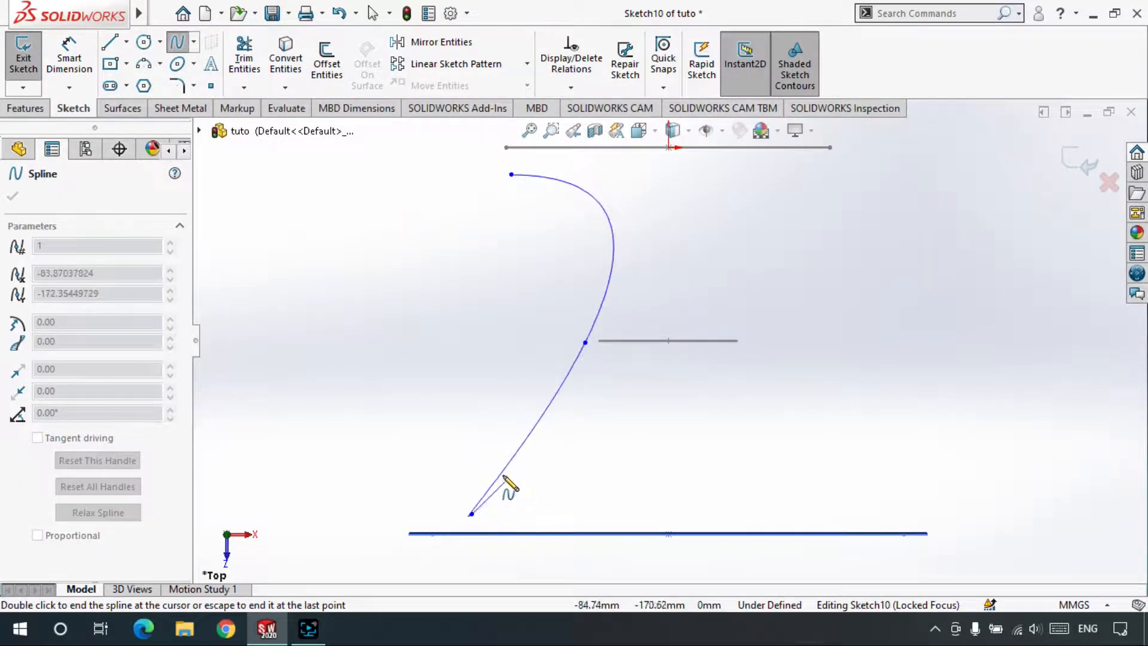
pyautogui.doubleClick(473, 513)
# Add a Pierce relation between the spline's start point and the nearest short side of the Sketch7 rectangle.
pyautogui.moveTo(515, 436); pyautogui.dragTo(652, 220, button='middle')
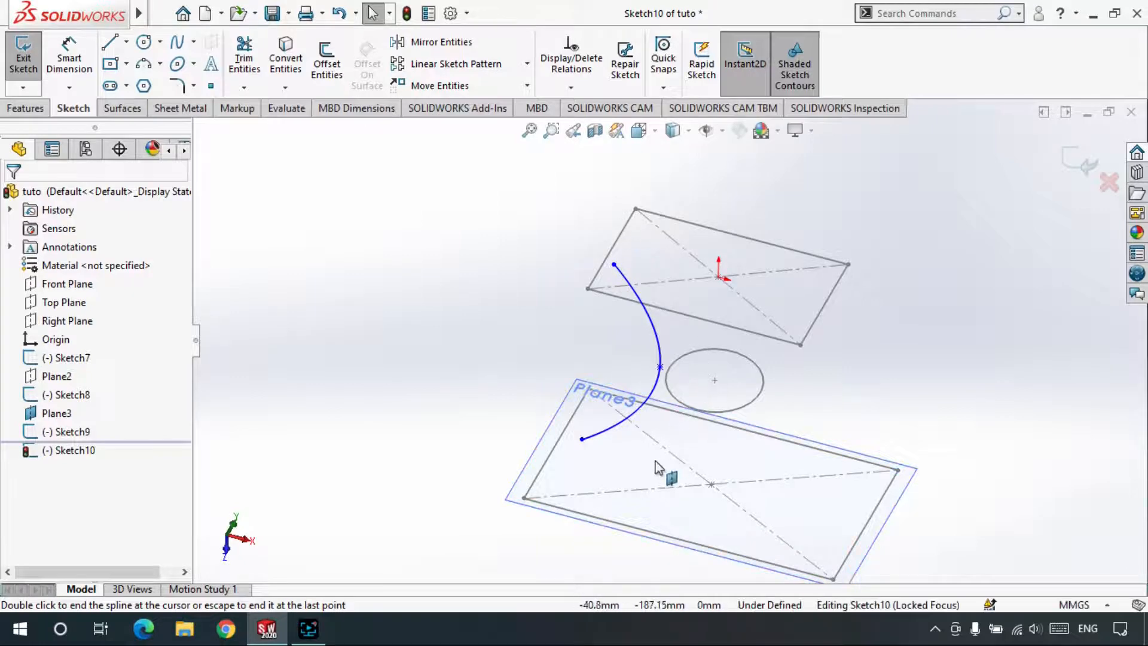
pyautogui.moveTo(633, 383); pyautogui.dragTo(326, 245, button='middle')
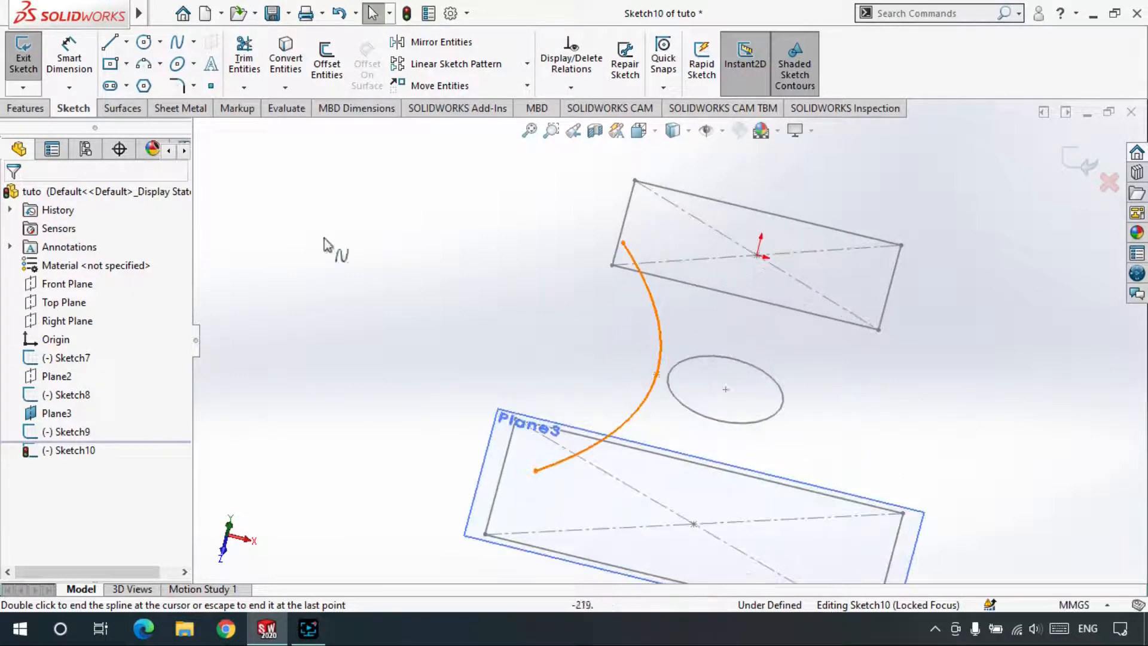
pyautogui.scroll(-2, 664, 386)
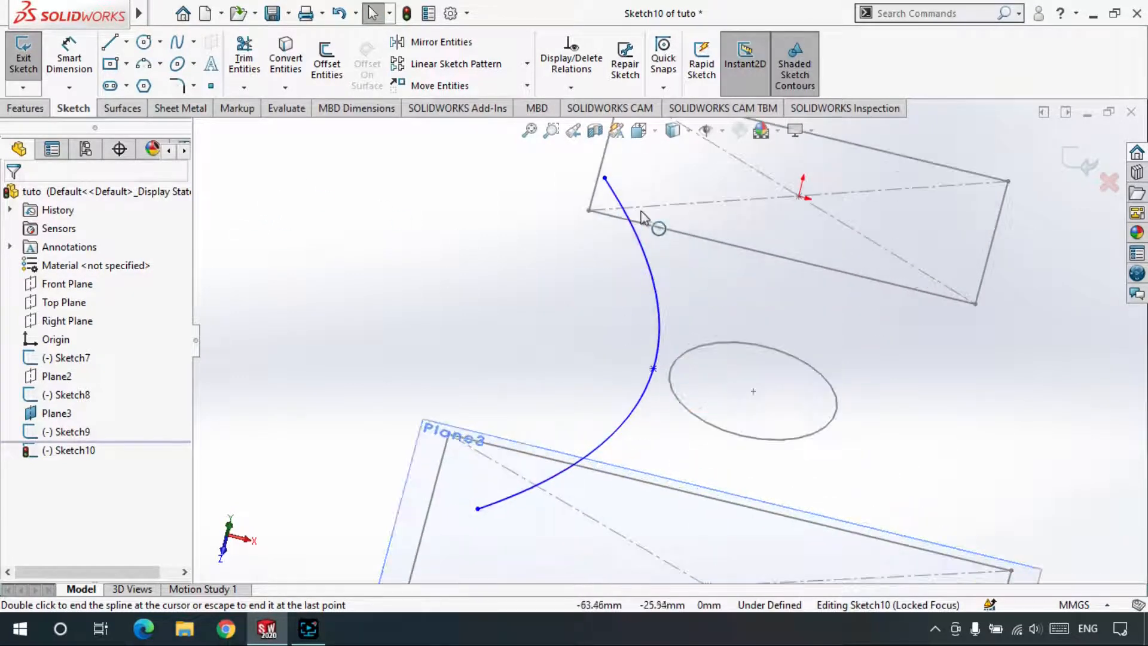
pyautogui.scroll(-4, 628, 209)
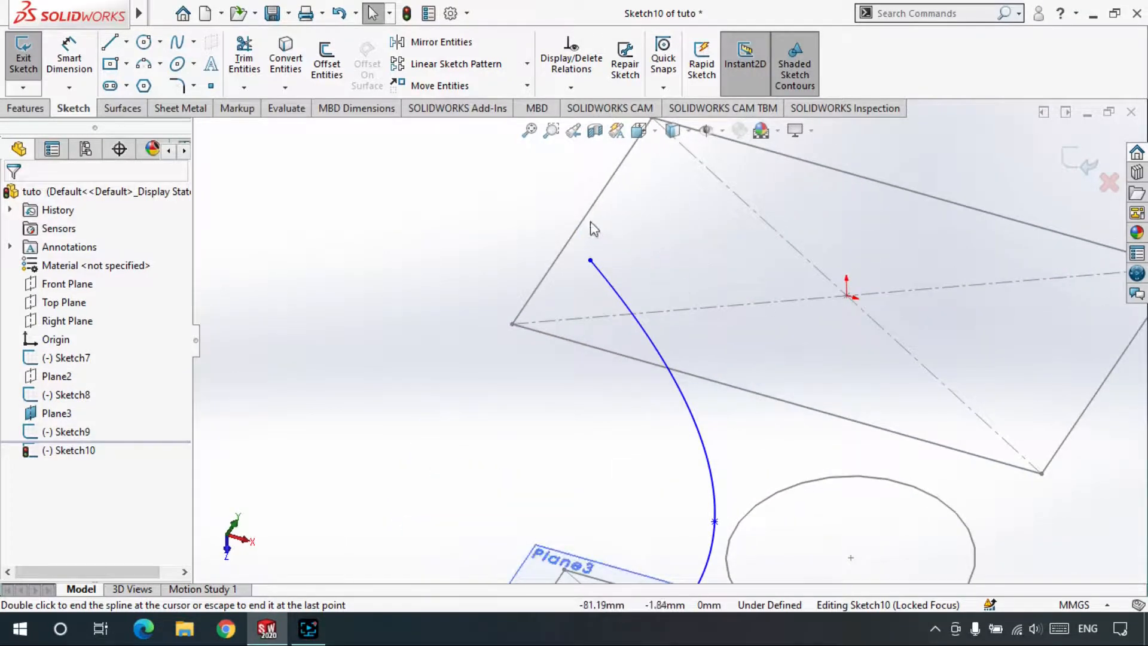
pyautogui.click(590, 260)
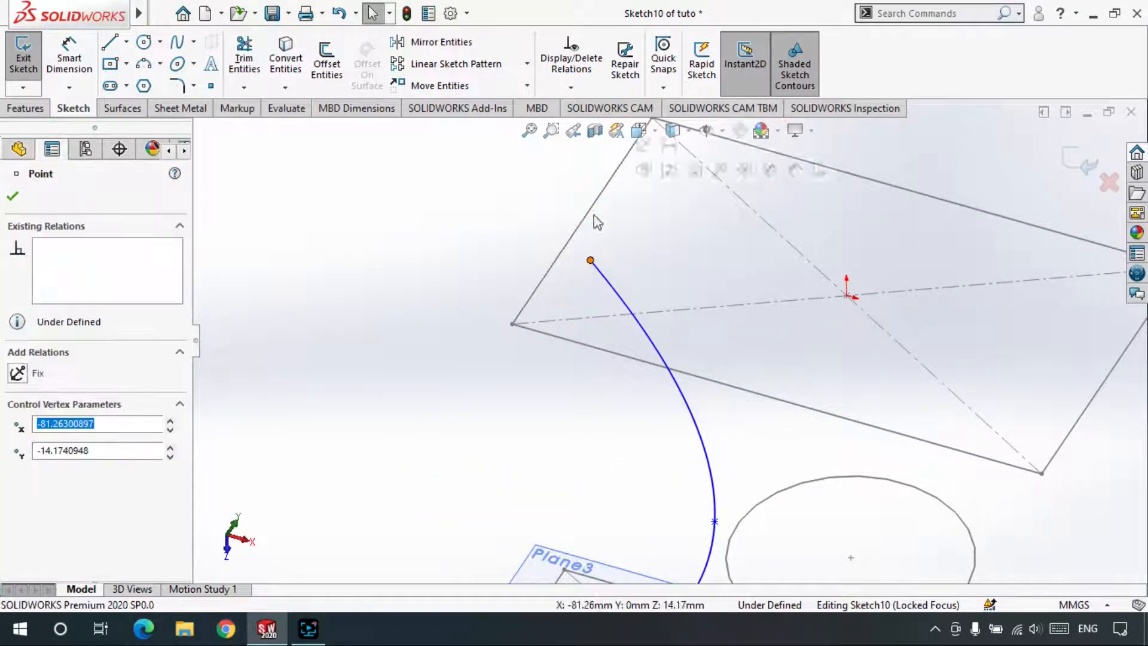
pyautogui.press('Escape')
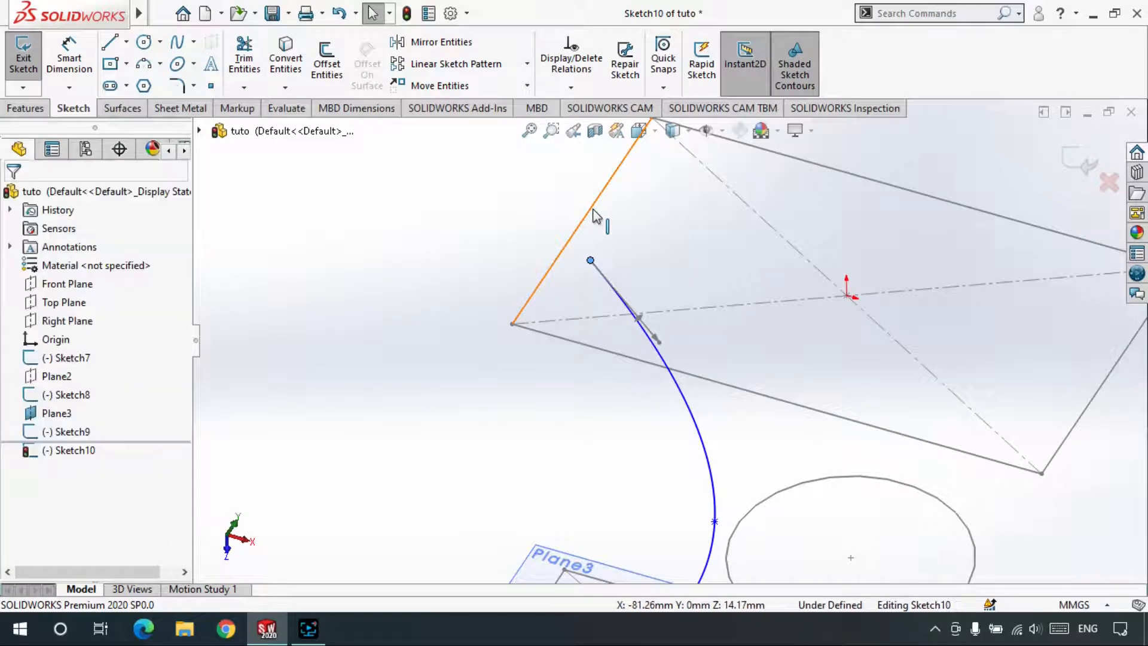
pyautogui.keyDown('ctrl'); pyautogui.click(618, 221); pyautogui.keyUp('ctrl')
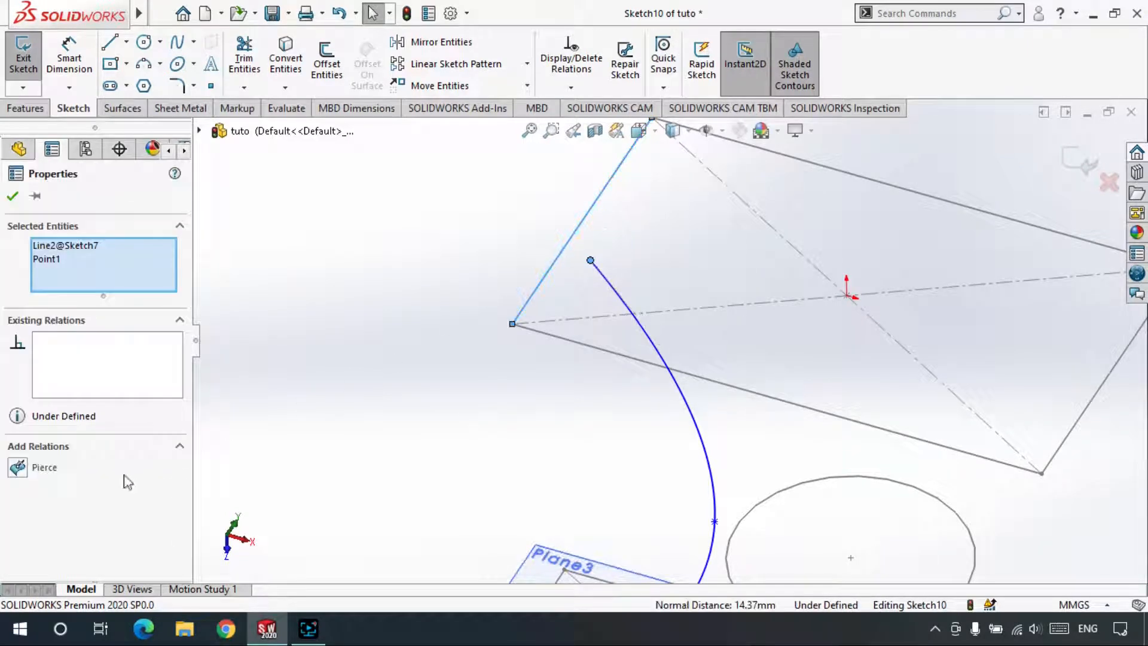
pyautogui.click(17, 467)
pyautogui.scroll(3, 397, 361)
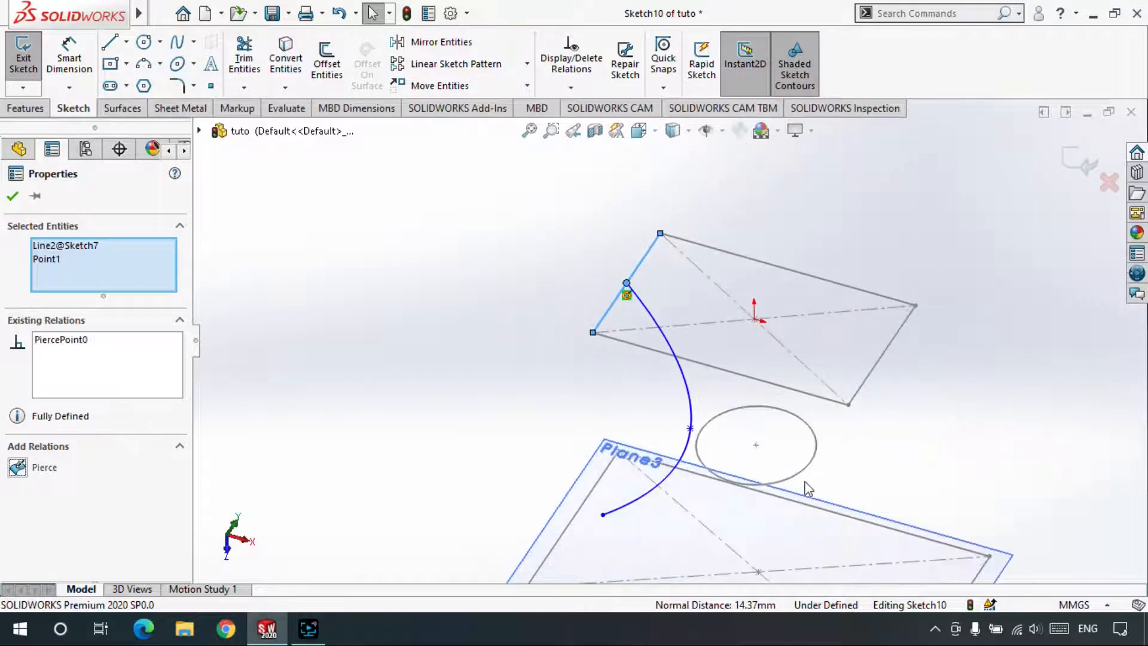
pyautogui.click(12, 195)
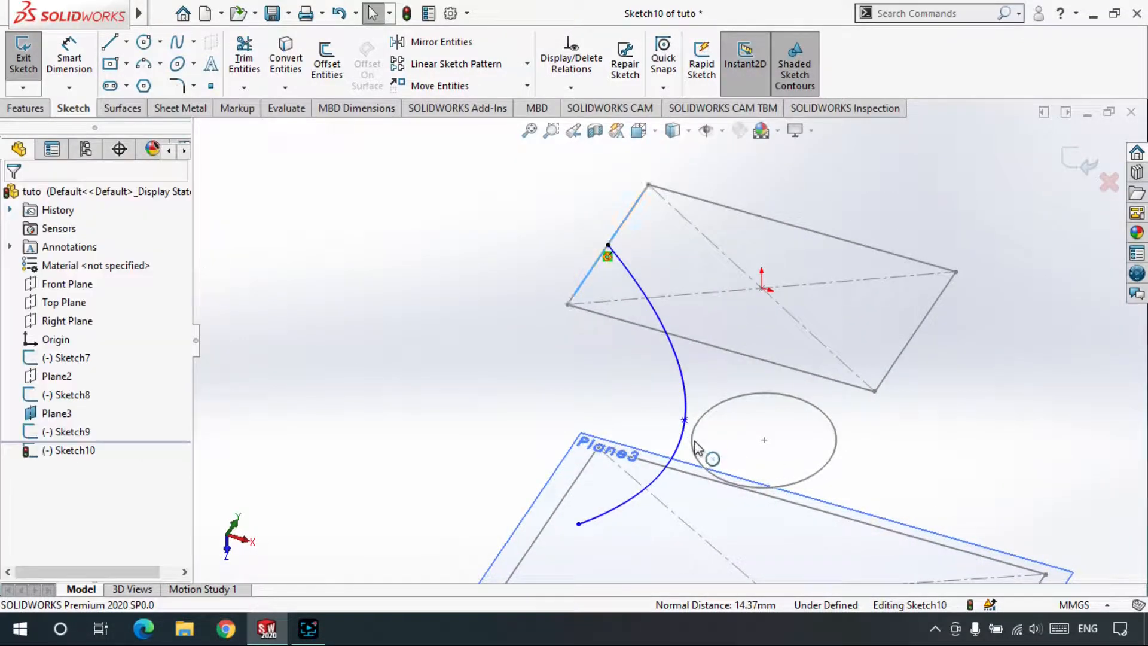
# Add a Pierce relation between the spline's middle point and the Sketch8 circle.
pyautogui.scroll(-3, 697, 449)
pyautogui.click(661, 351)
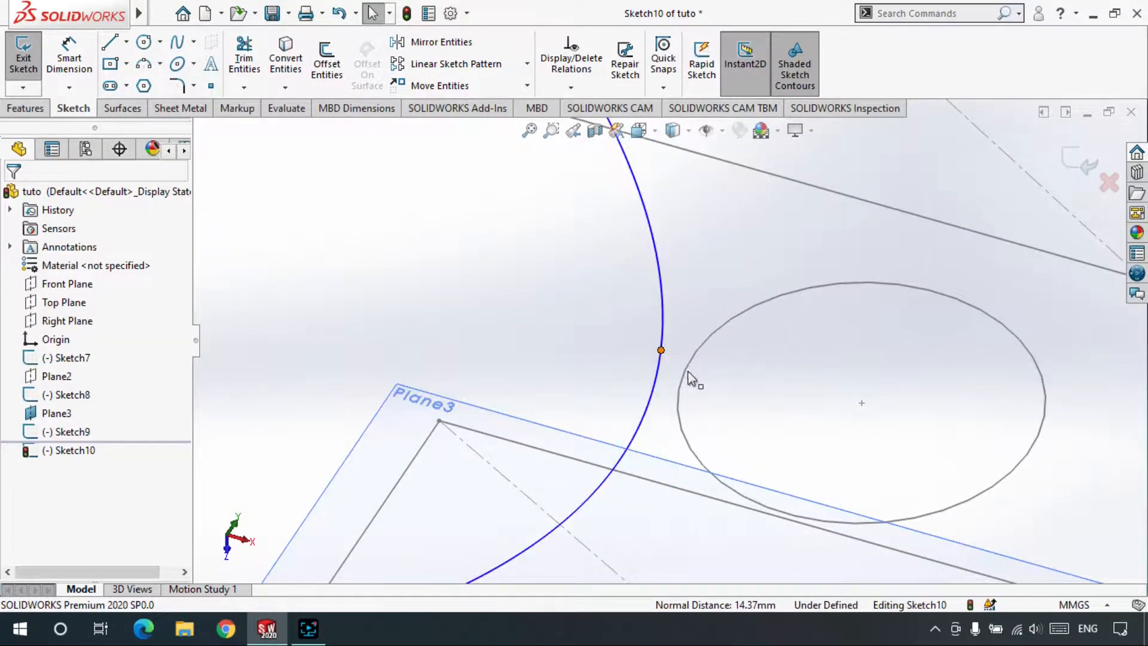
pyautogui.keyDown('ctrl'); pyautogui.click(683, 381); pyautogui.keyUp('ctrl')
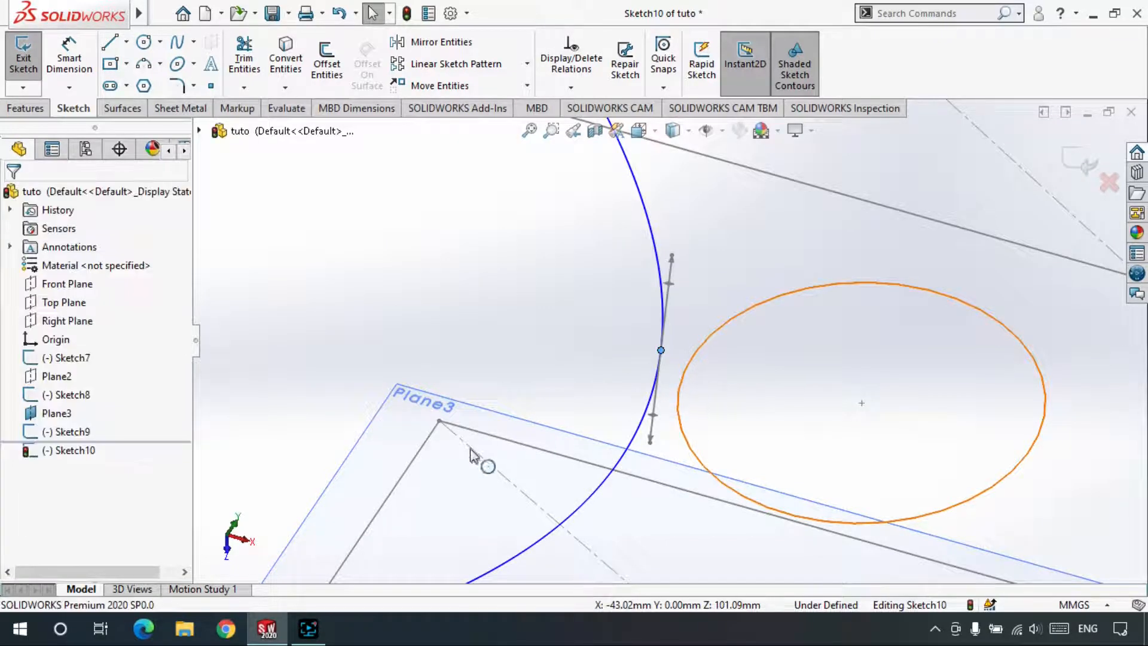
pyautogui.click(17, 528)
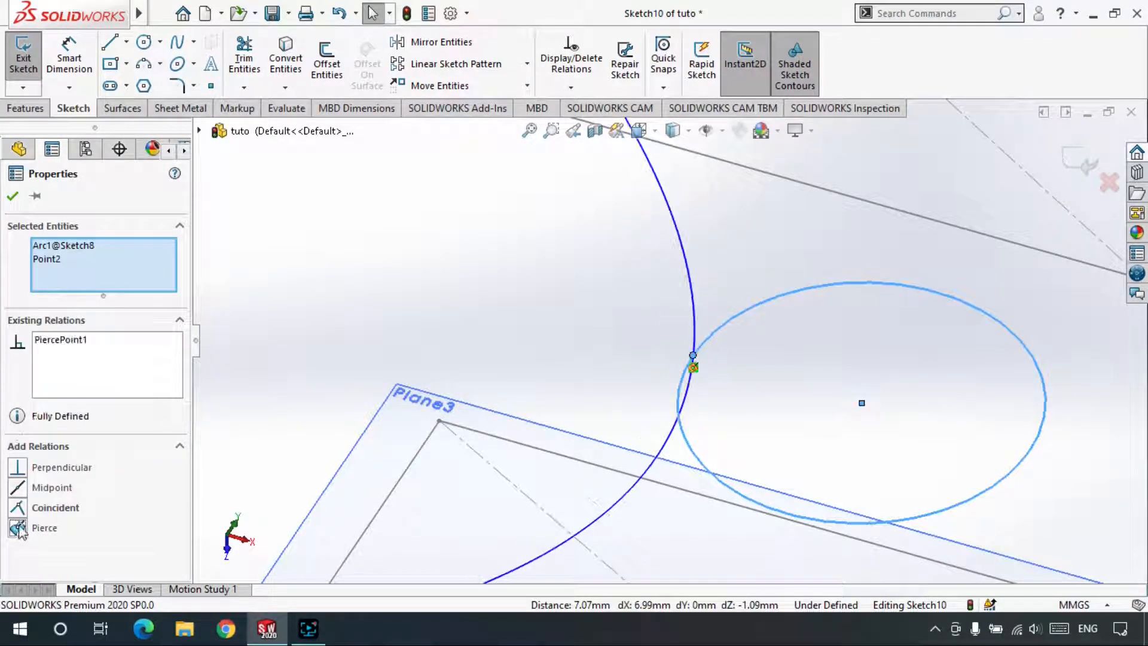
pyautogui.click(13, 198)
# Add a Pierce relation between the spline's end point and the nearest short side of the Sketch9 rectangle on Plane3.
pyautogui.moveTo(690, 390); pyautogui.dragTo(551, 432, button='middle')
pyautogui.click(558, 417)
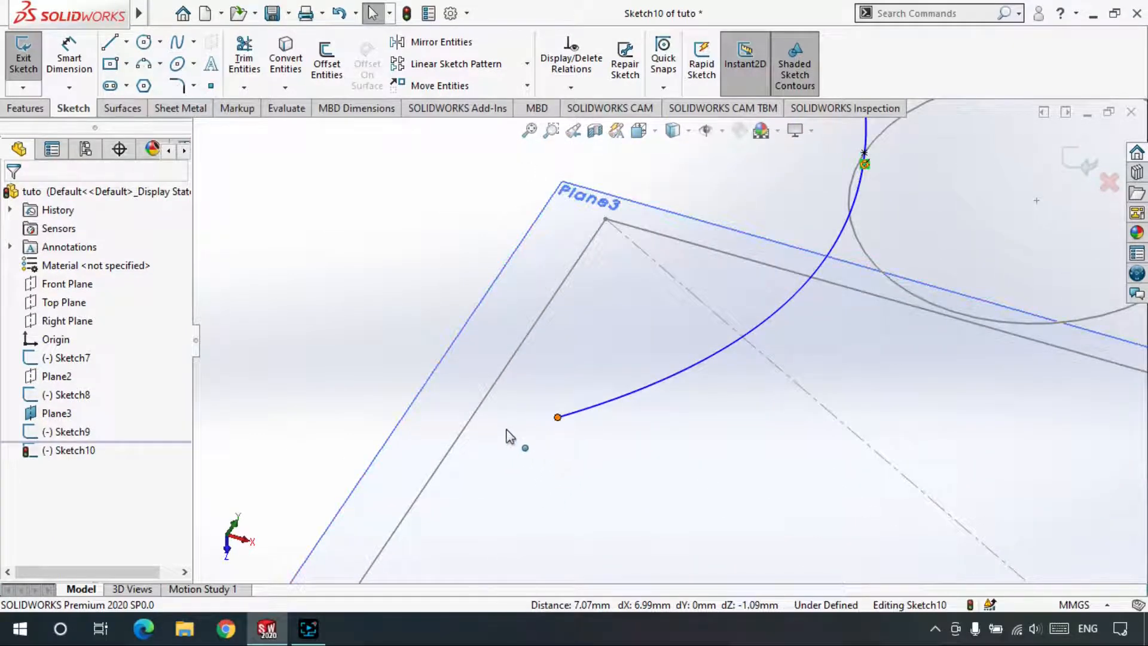
pyautogui.keyDown('ctrl'); pyautogui.click(475, 424); pyautogui.keyUp('ctrl')
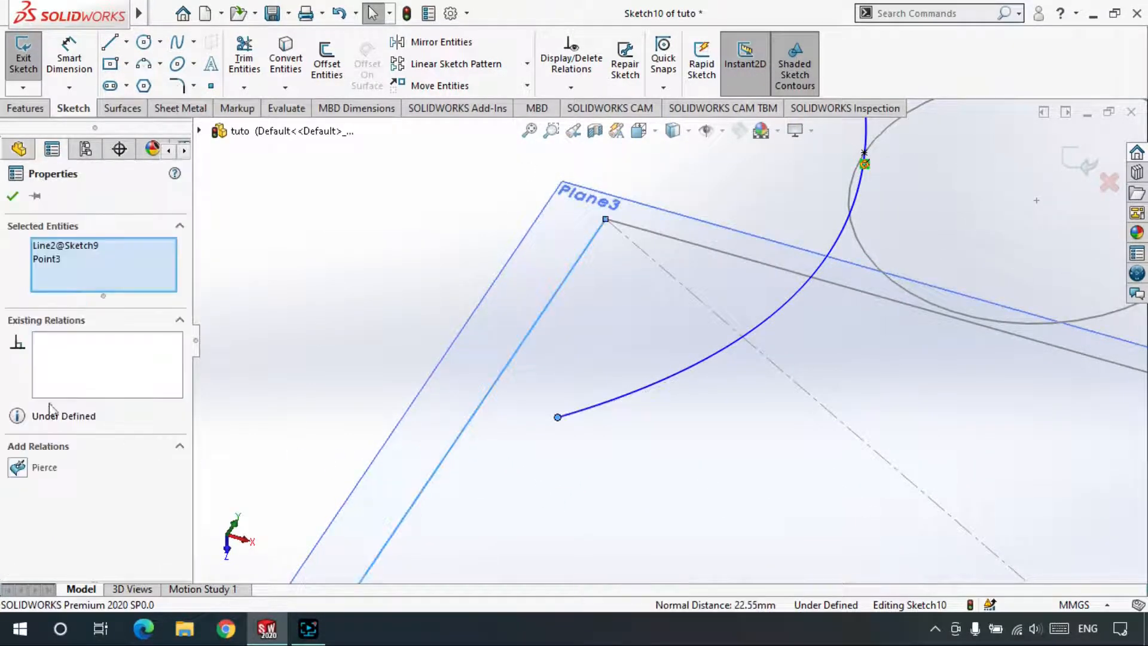
pyautogui.click(17, 467)
pyautogui.click(13, 196)
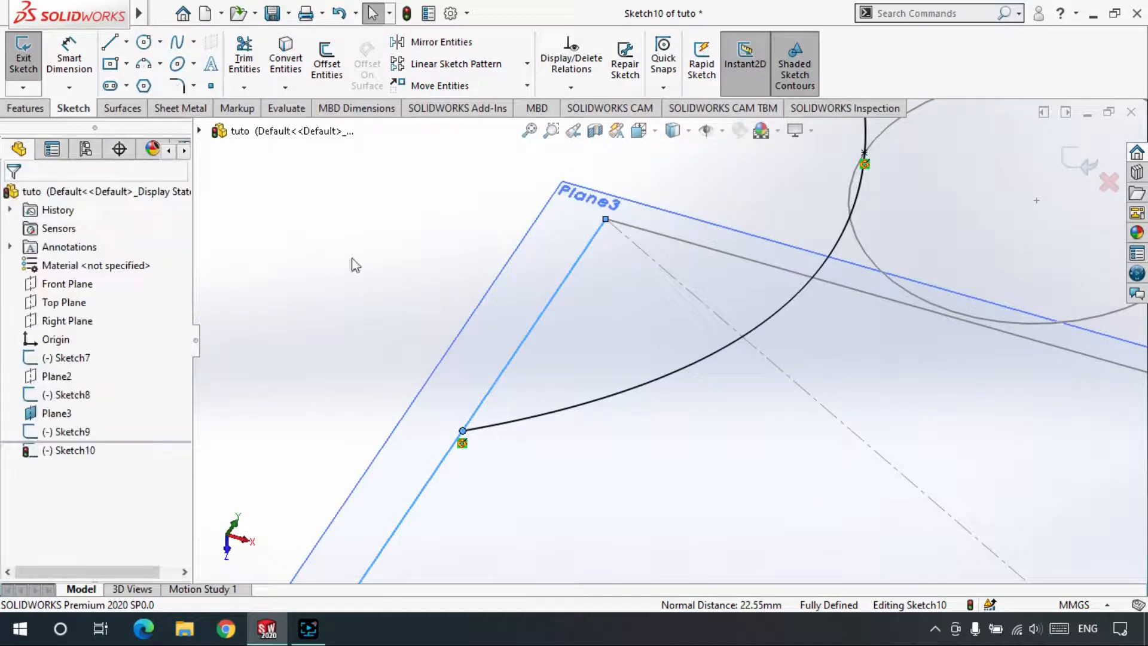
# Check the spline's three pierced points against the profiles and exit the sketch.
pyautogui.moveTo(525, 300); pyautogui.dragTo(550, 365, button='middle')
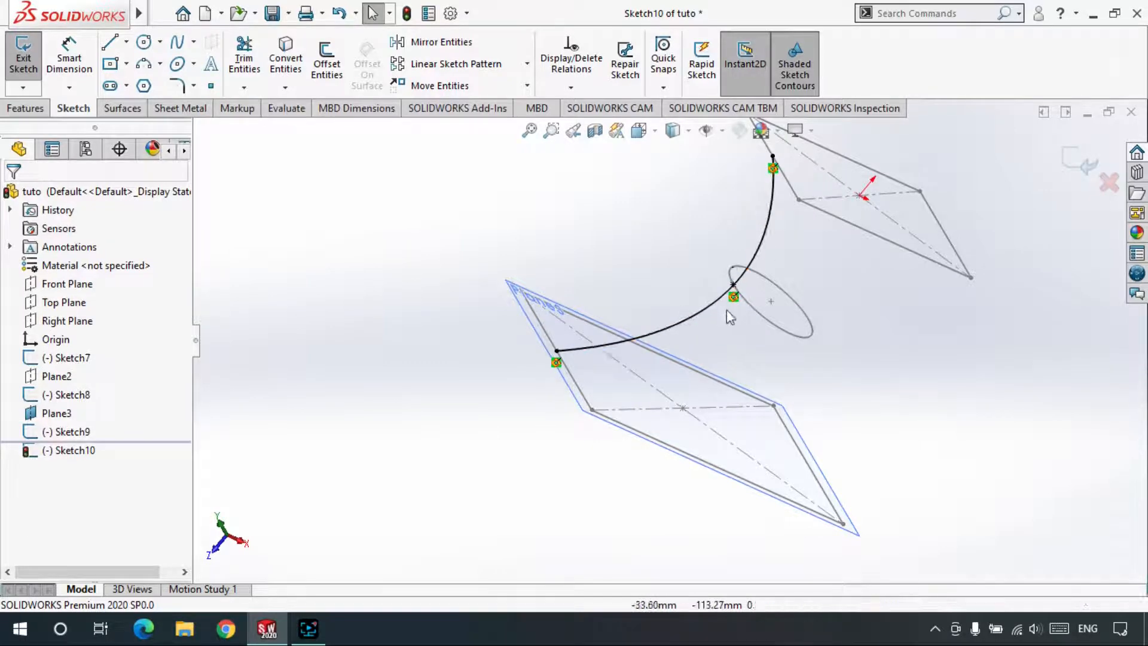
pyautogui.moveTo(685, 315); pyautogui.dragTo(695, 221, button='middle')
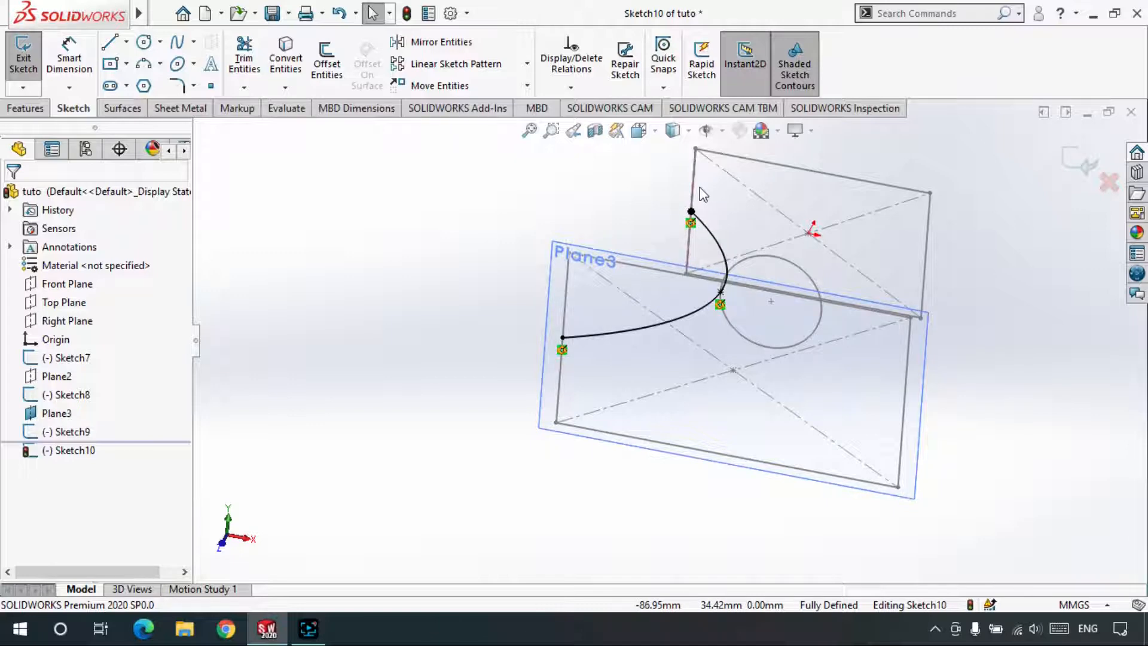
pyautogui.click(662, 254)
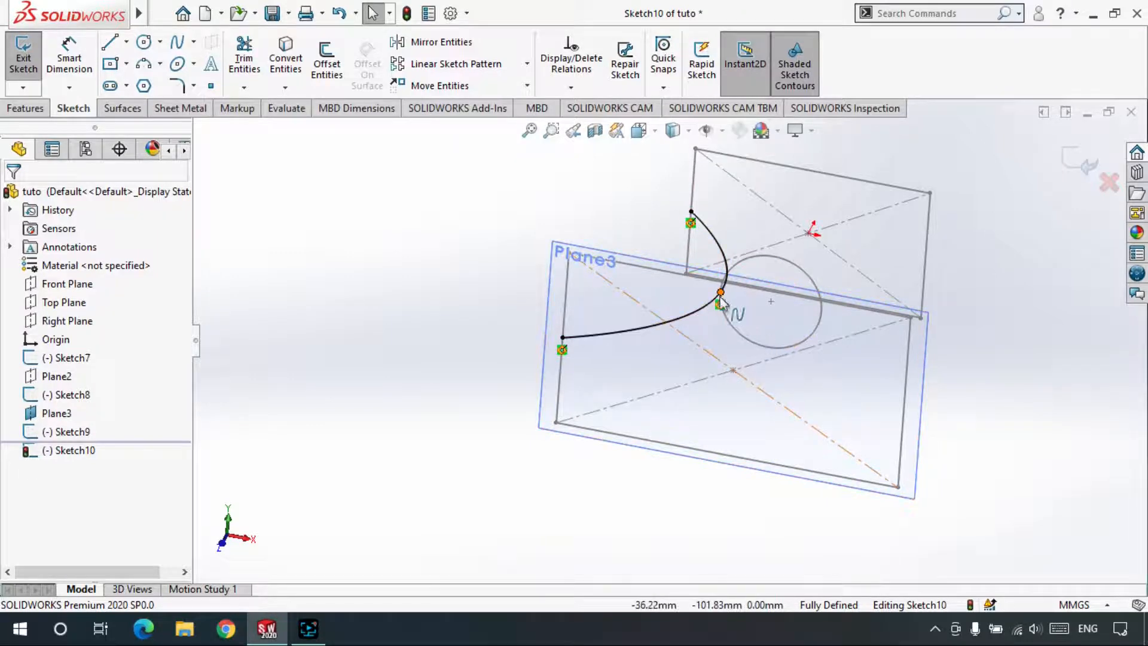
pyautogui.scroll(-3, 722, 302)
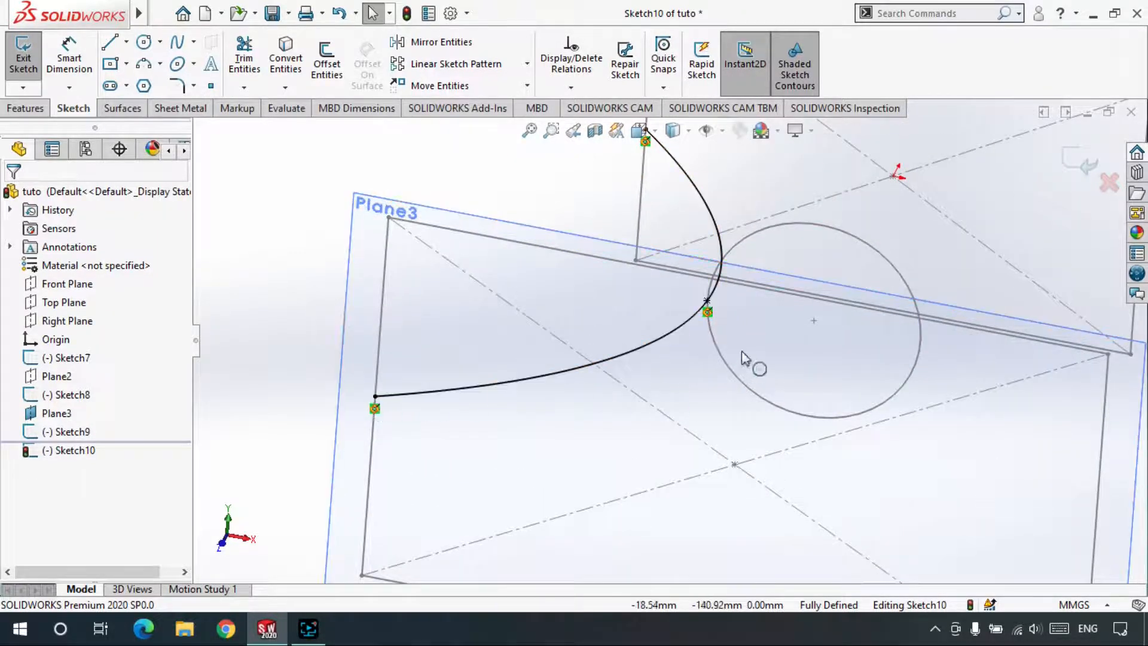
pyautogui.scroll(2, 690, 323)
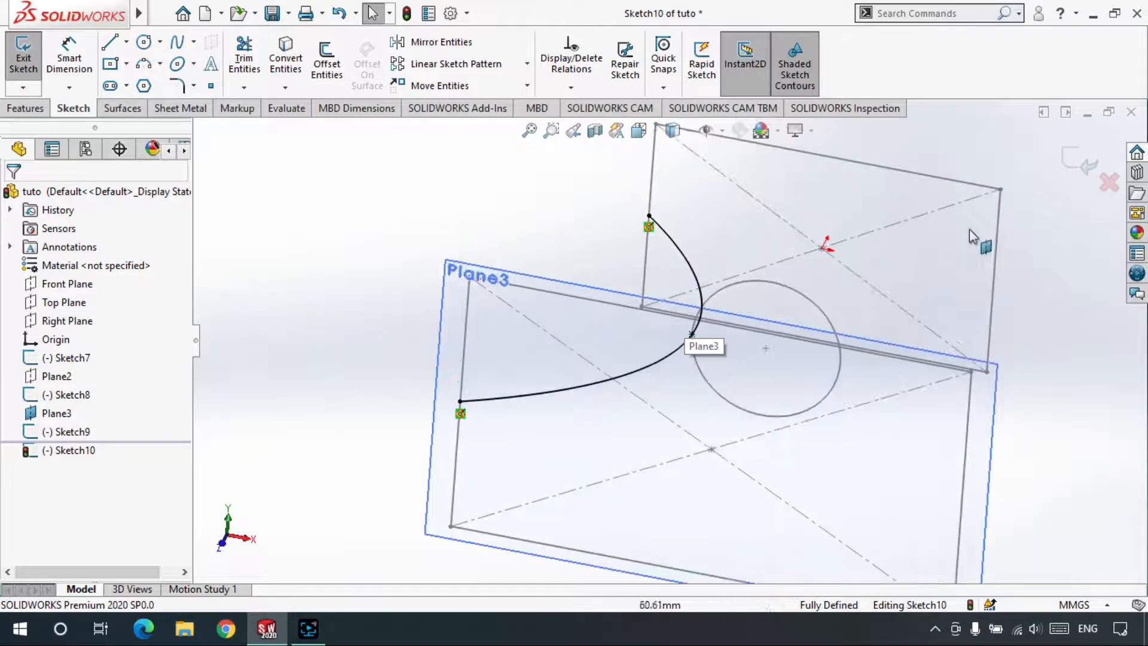
pyautogui.click(1073, 156)
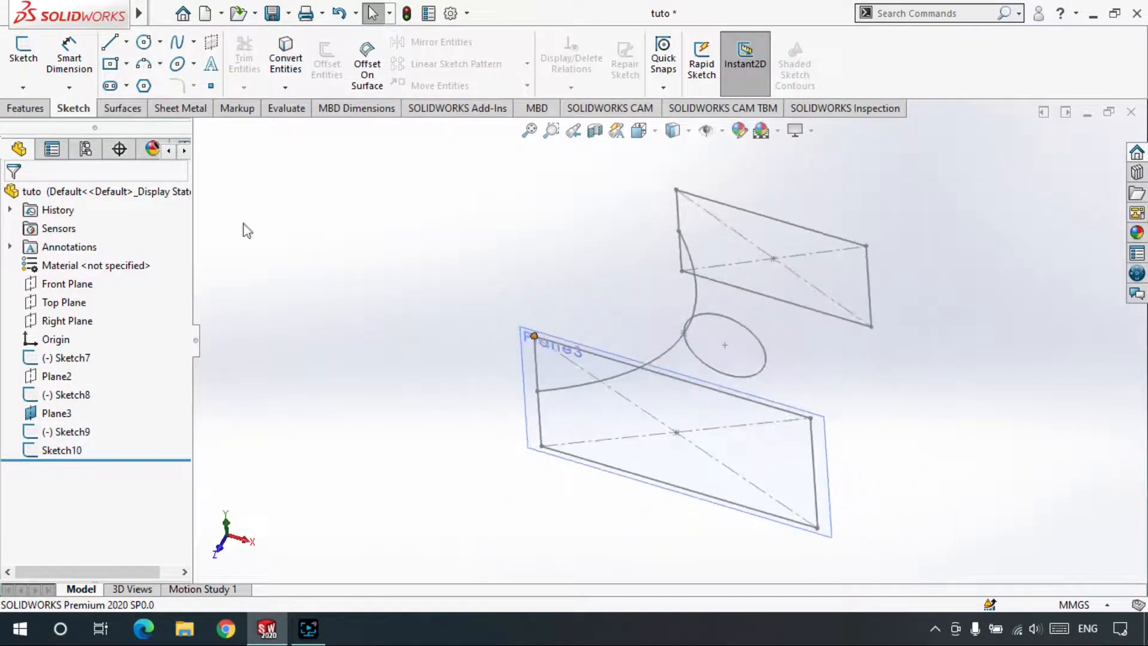
# Set up a loft between the Sketch7 and Sketch9 rectangles with the Sketch10 spline as guide curve.
pyautogui.click(18, 107)
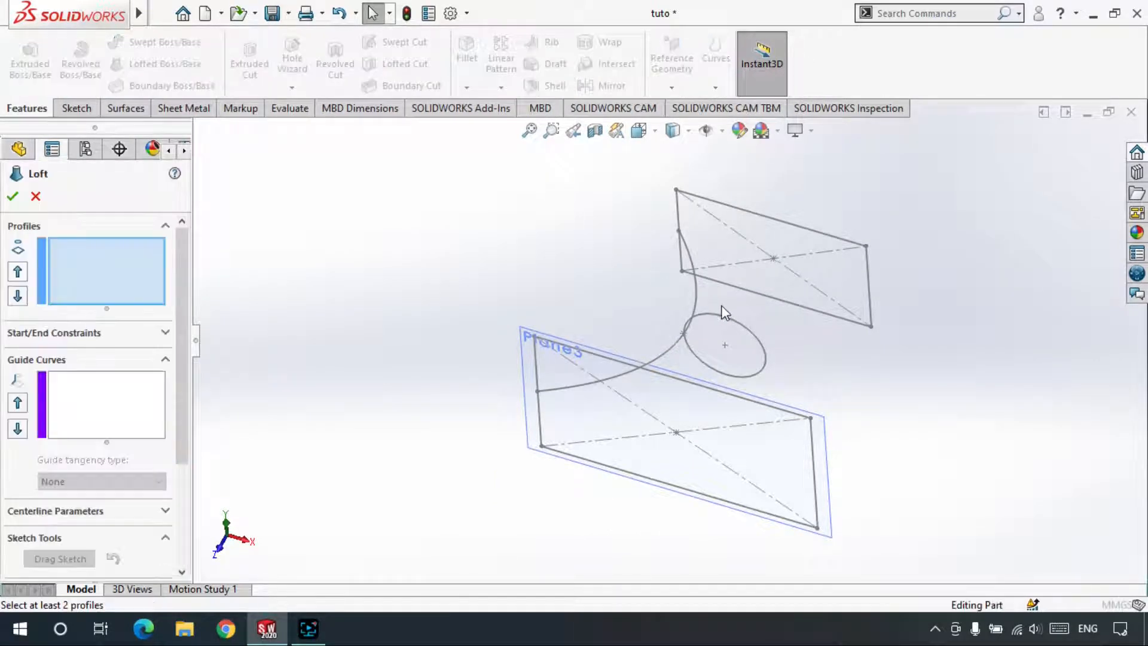
pyautogui.click(102, 267)
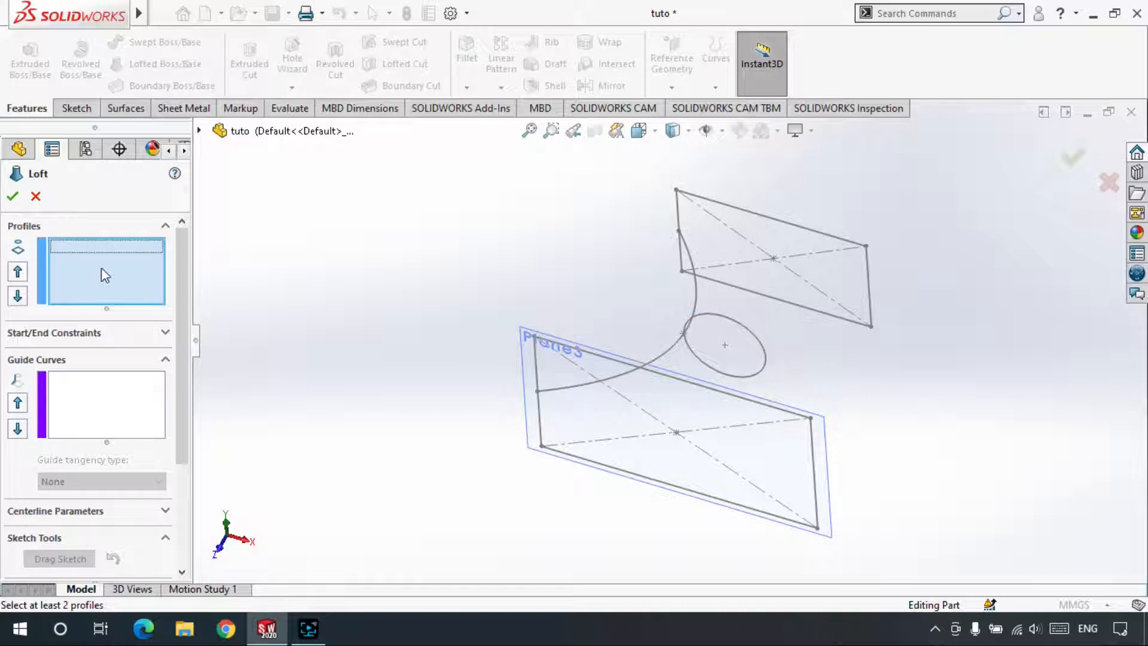
pyautogui.click(725, 290)
pyautogui.click(660, 380)
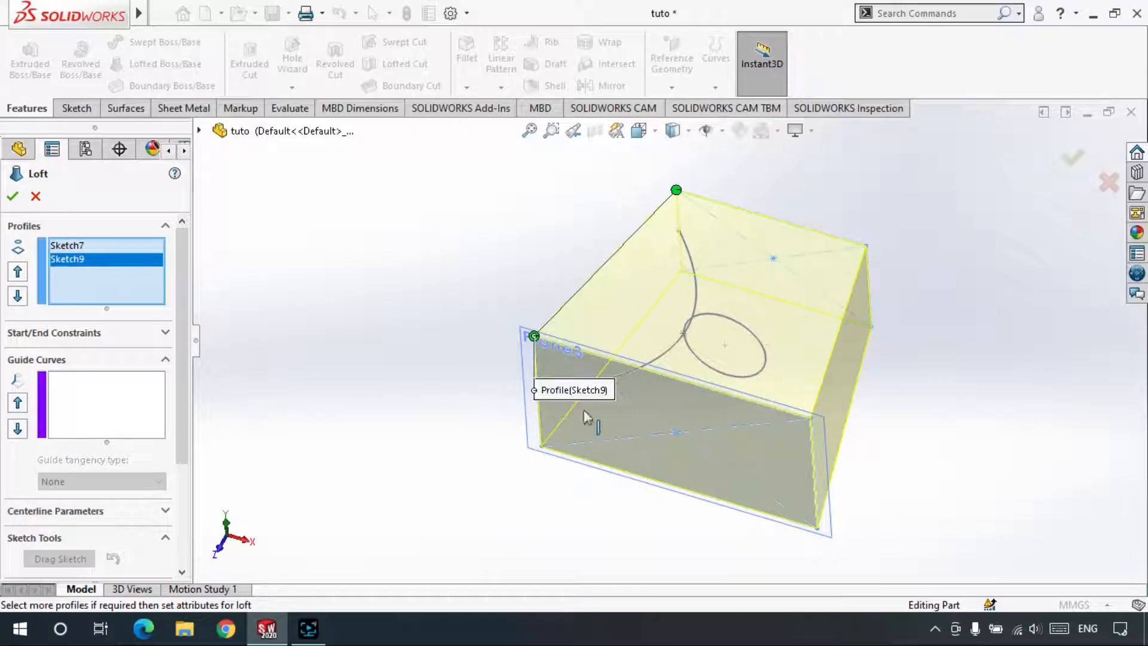
pyautogui.click(89, 390)
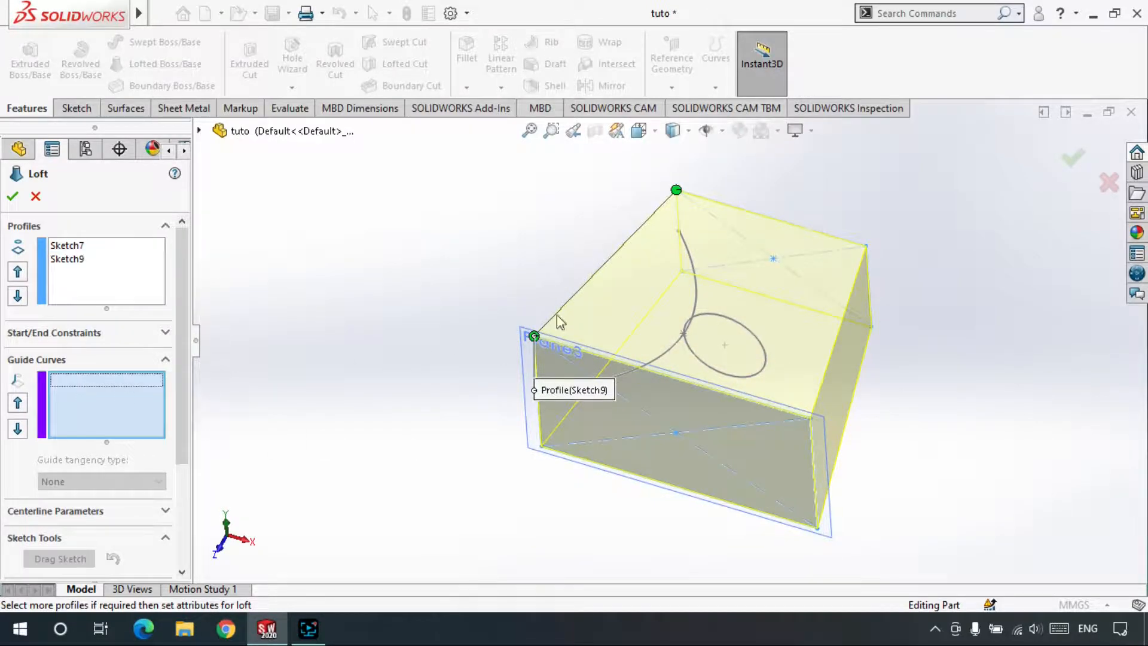
pyautogui.click(668, 372)
pyautogui.moveTo(723, 362); pyautogui.dragTo(741, 373, button='middle')
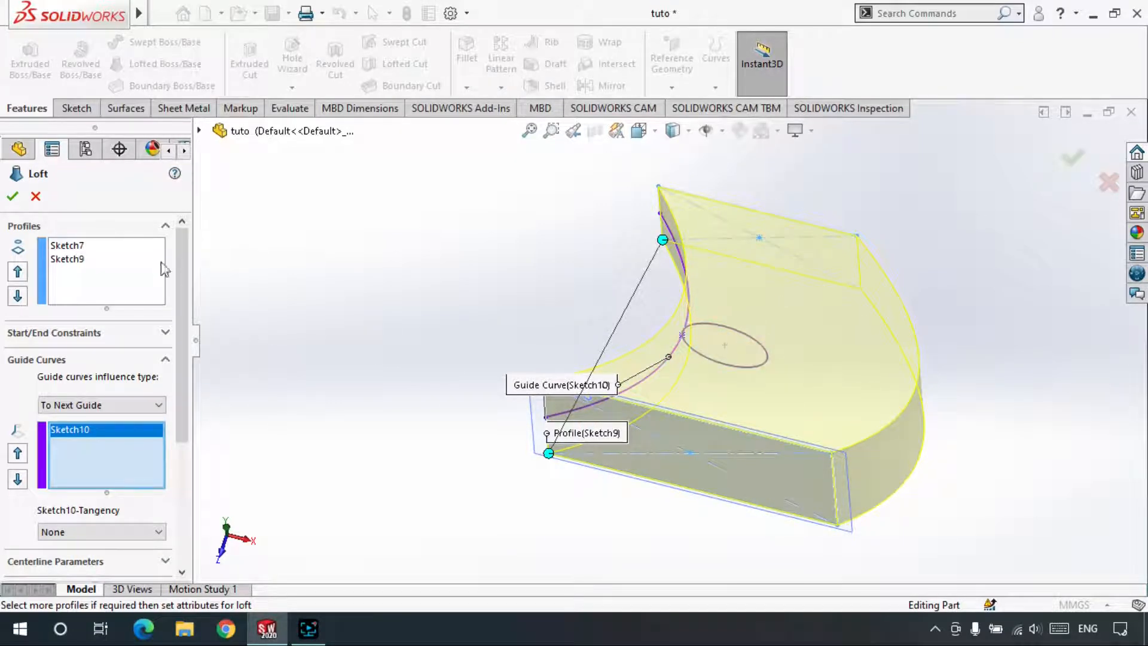
# Clear the guide curve and profile selections of the loft.
pyautogui.rightClick(82, 459)
pyautogui.click(122, 461)
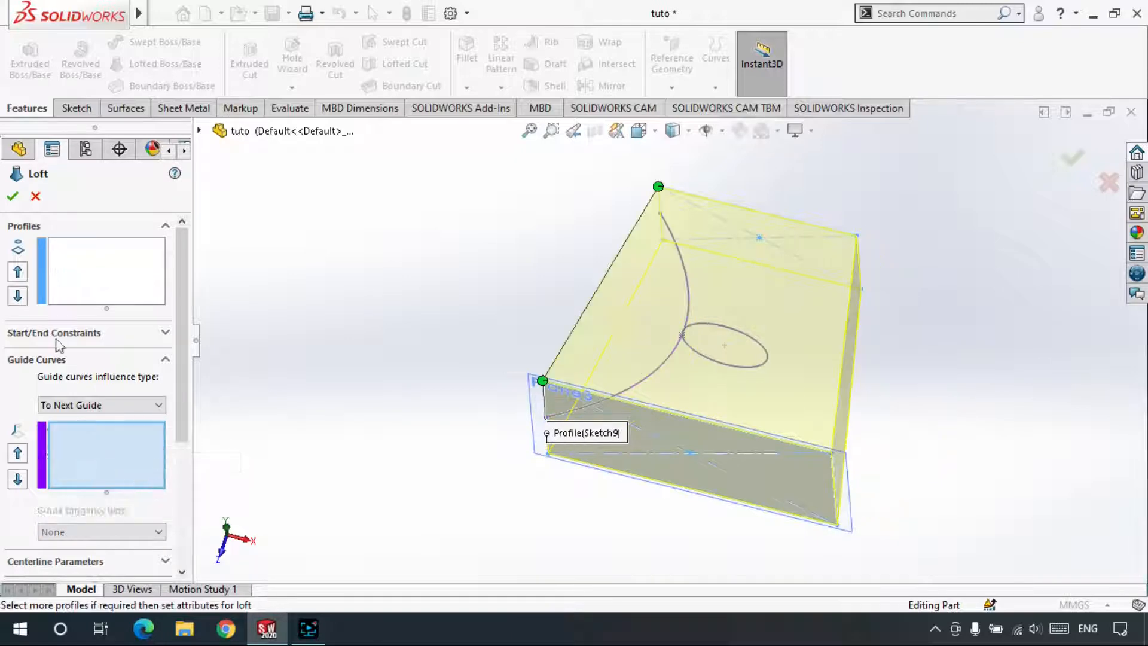
pyautogui.rightClick(98, 270)
pyautogui.click(127, 295)
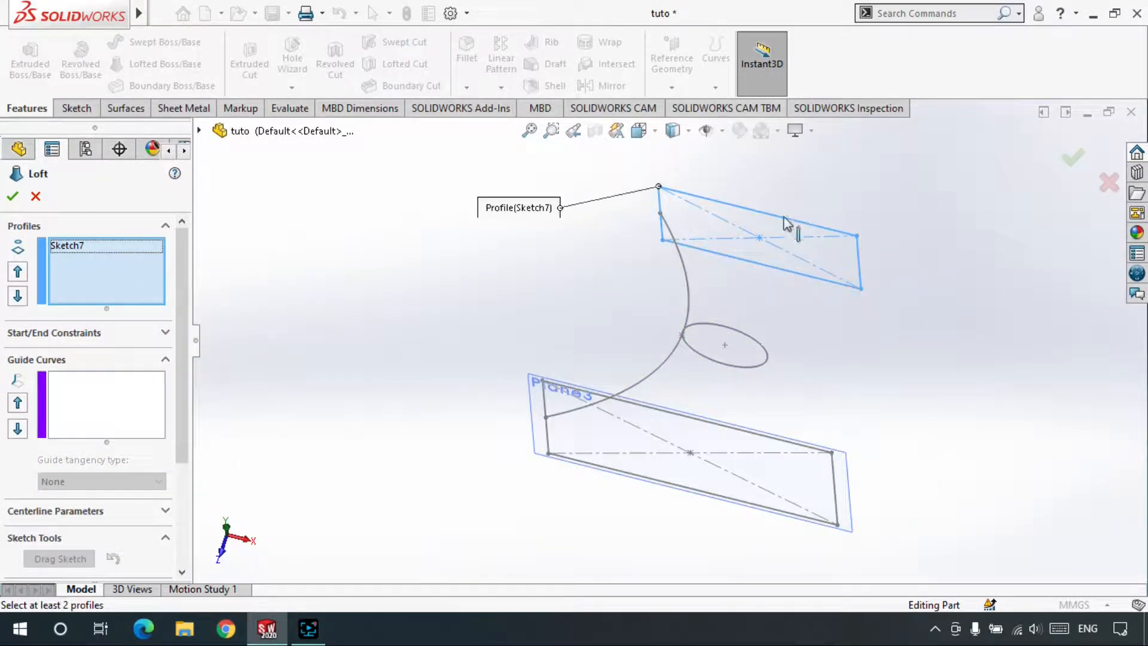
pyautogui.rightClick(102, 259)
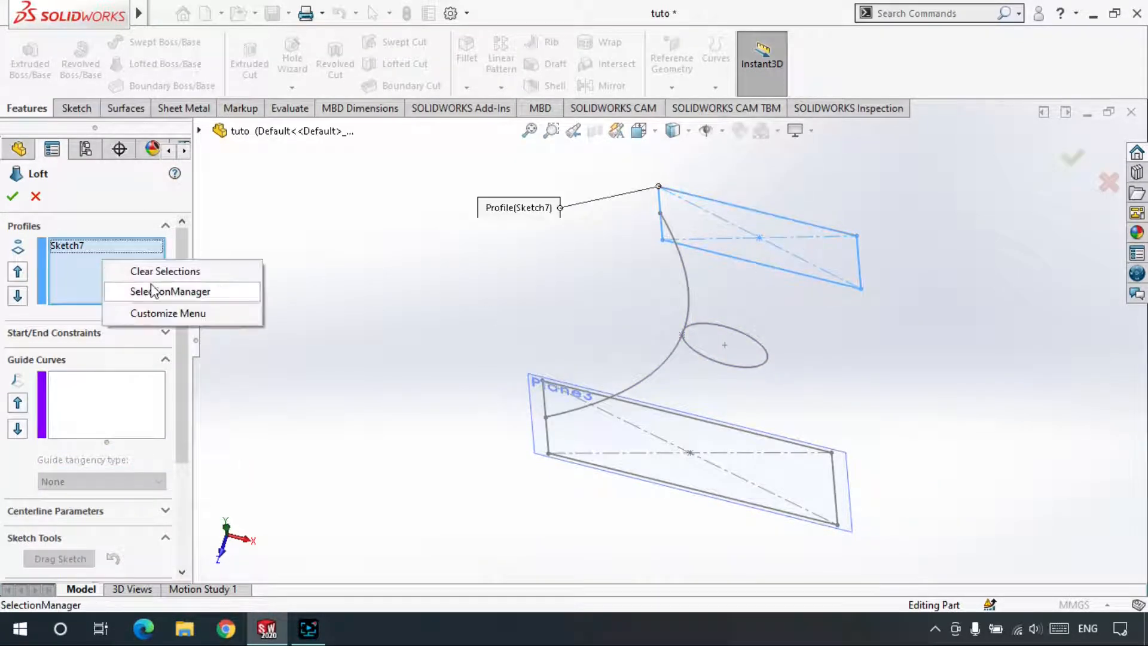
pyautogui.click(163, 267)
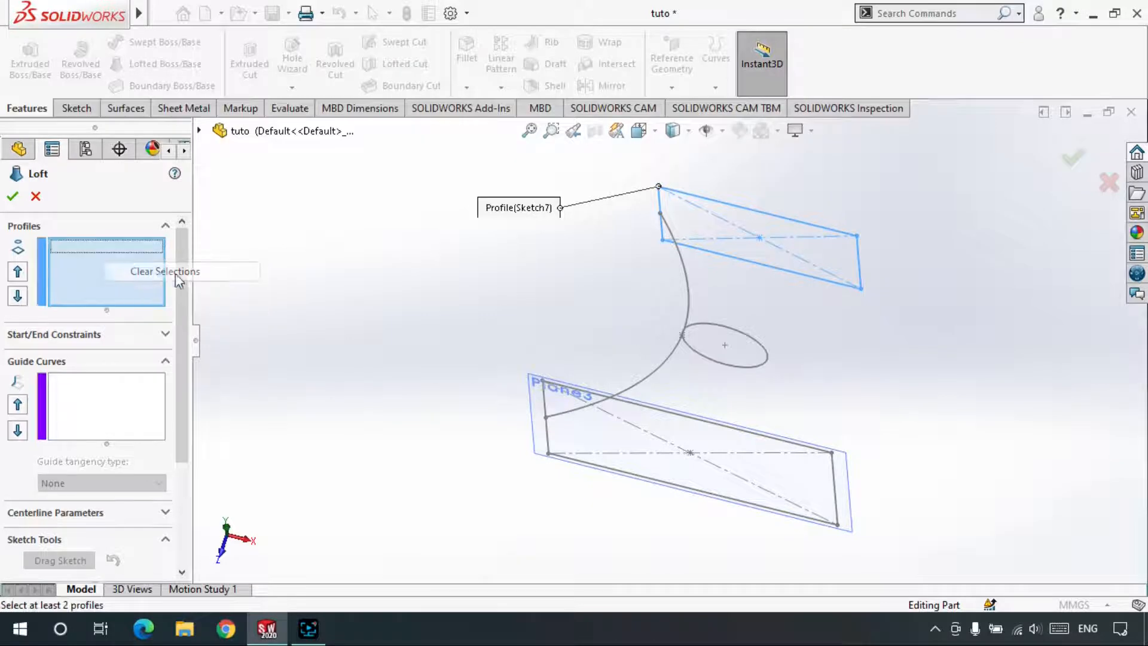
# Select the Sketch7 rectangle, the Sketch8 circle and the Sketch9 rectangle in order as the loft profiles.
pyautogui.click(776, 223)
pyautogui.click(720, 339)
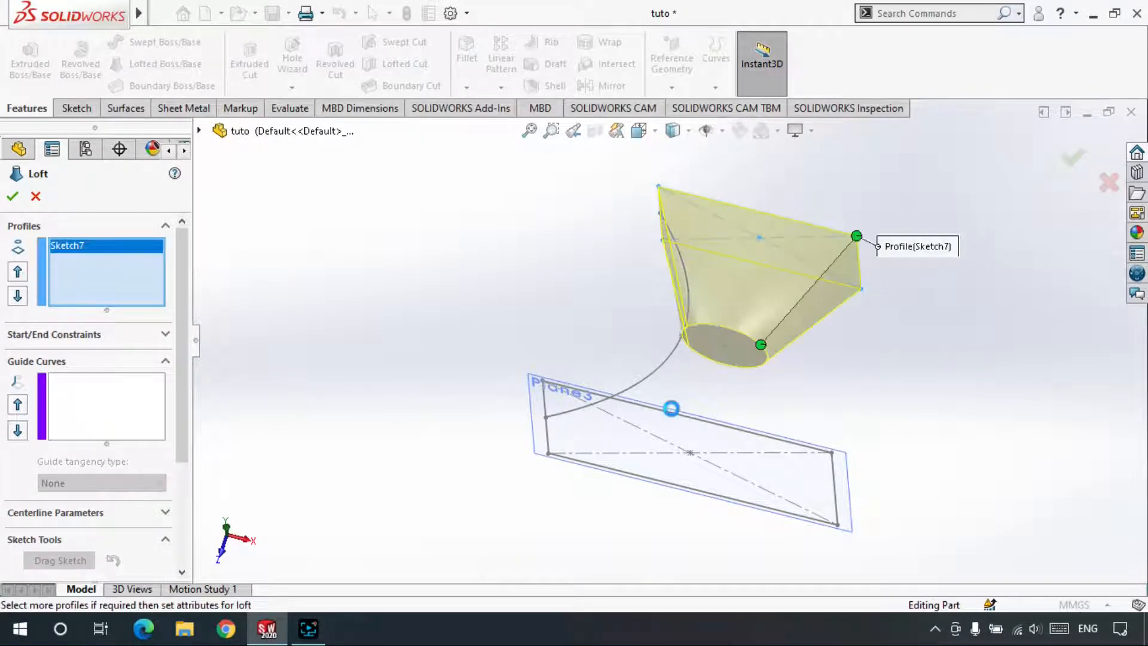
pyautogui.scroll(-4, 673, 407)
pyautogui.click(671, 407)
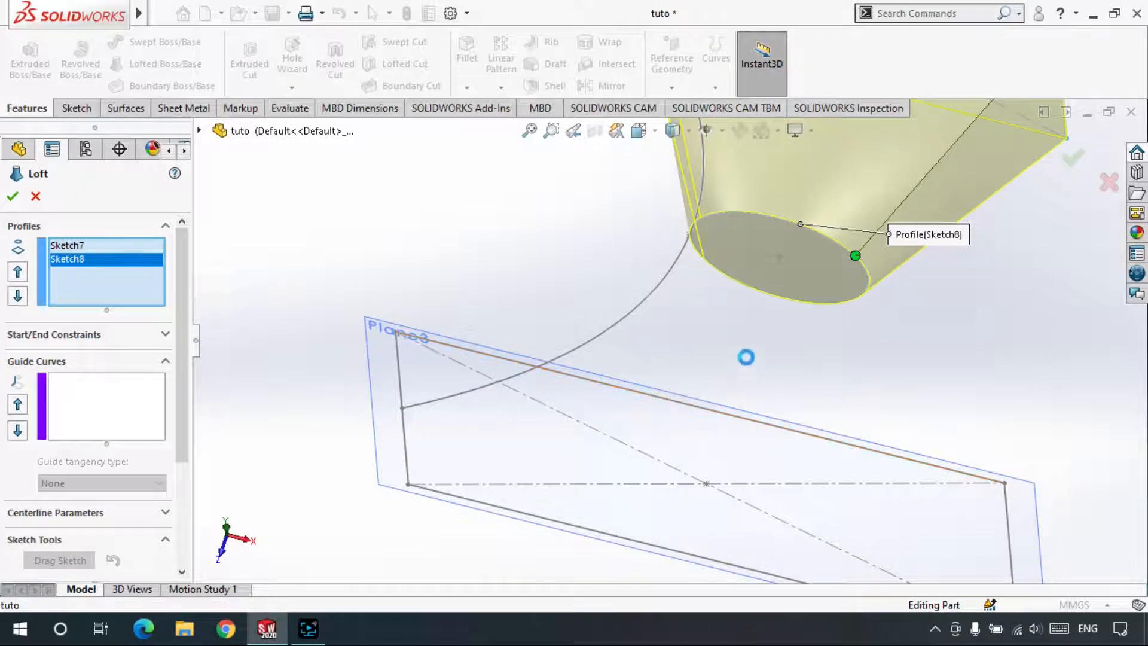
pyautogui.scroll(4, 774, 317)
pyautogui.moveTo(768, 296)
pyautogui.mouseDown(button='middle')
pyautogui.moveTo(761, 249)
pyautogui.moveTo(771, 281)
pyautogui.mouseUp(button='middle')
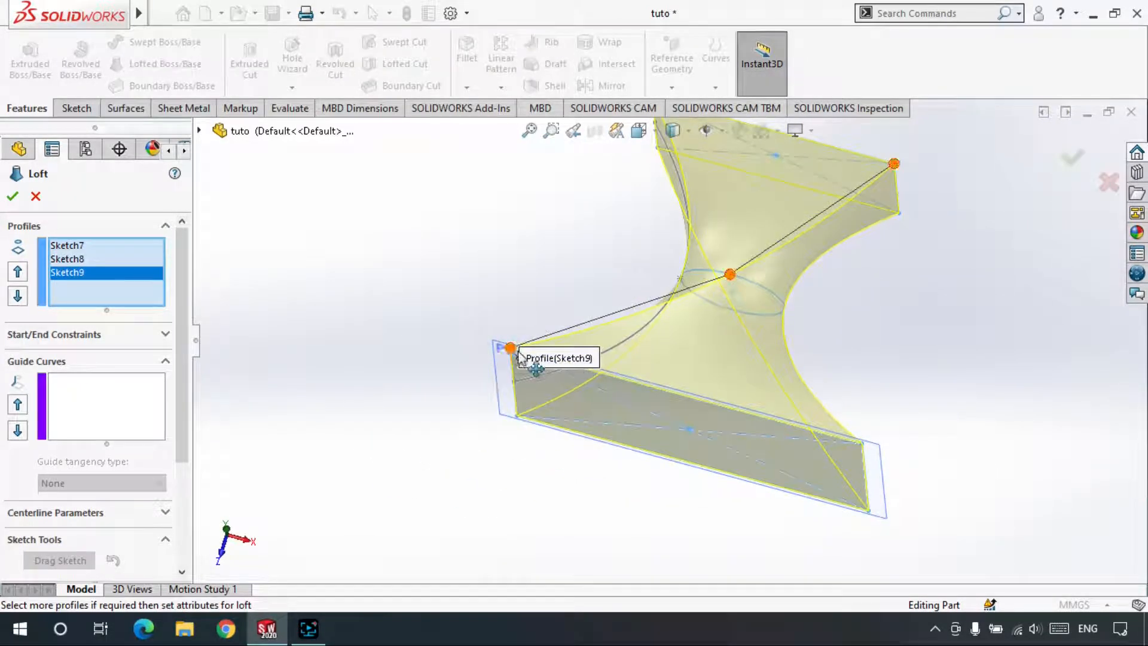
# Move the loft connectors on the Sketch9 rectangle and the Sketch8 circle to the side opposite the spline to straighten the twisted preview.
pyautogui.moveTo(510, 350); pyautogui.dragTo(783, 413)
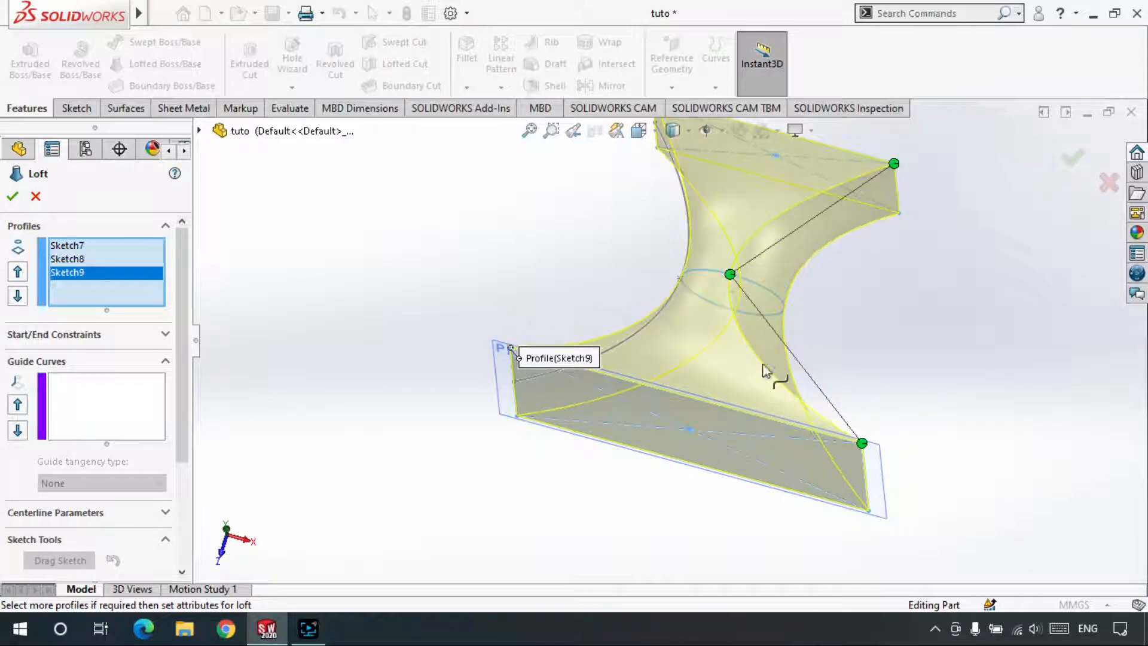
pyautogui.moveTo(764, 370)
pyautogui.mouseDown(button='middle')
pyautogui.moveTo(759, 226)
pyautogui.moveTo(759, 251)
pyautogui.moveTo(736, 251)
pyautogui.mouseUp(button='middle')
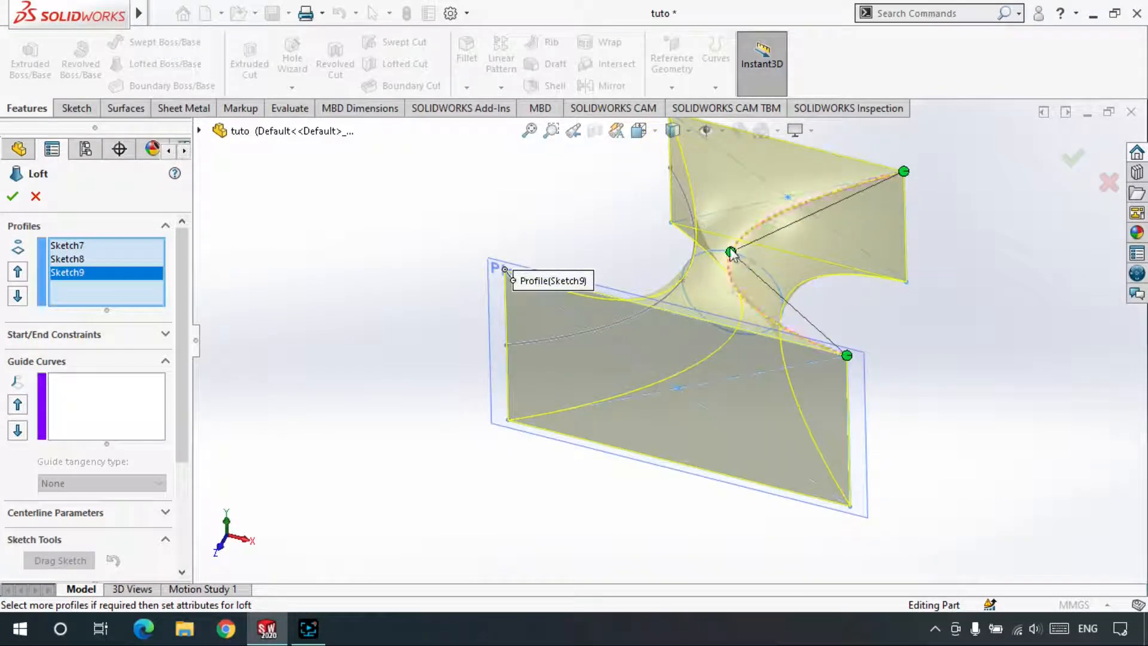
pyautogui.moveTo(732, 254); pyautogui.dragTo(775, 282)
pyautogui.moveTo(703, 290)
pyautogui.mouseDown(button='middle')
pyautogui.moveTo(707, 315)
pyautogui.moveTo(701, 302)
pyautogui.mouseUp(button='middle')
pyautogui.moveTo(577, 297); pyautogui.dragTo(708, 233, button='middle')
pyautogui.scroll(-1, 672, 307)
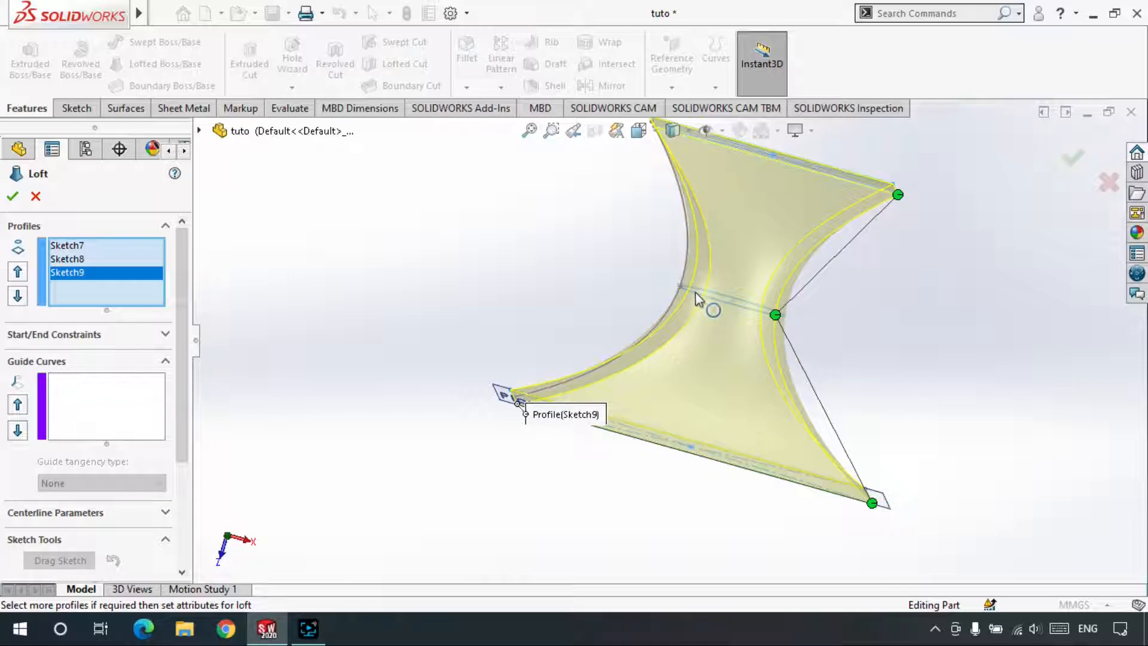
pyautogui.moveTo(694, 292); pyautogui.dragTo(689, 288, button='middle')
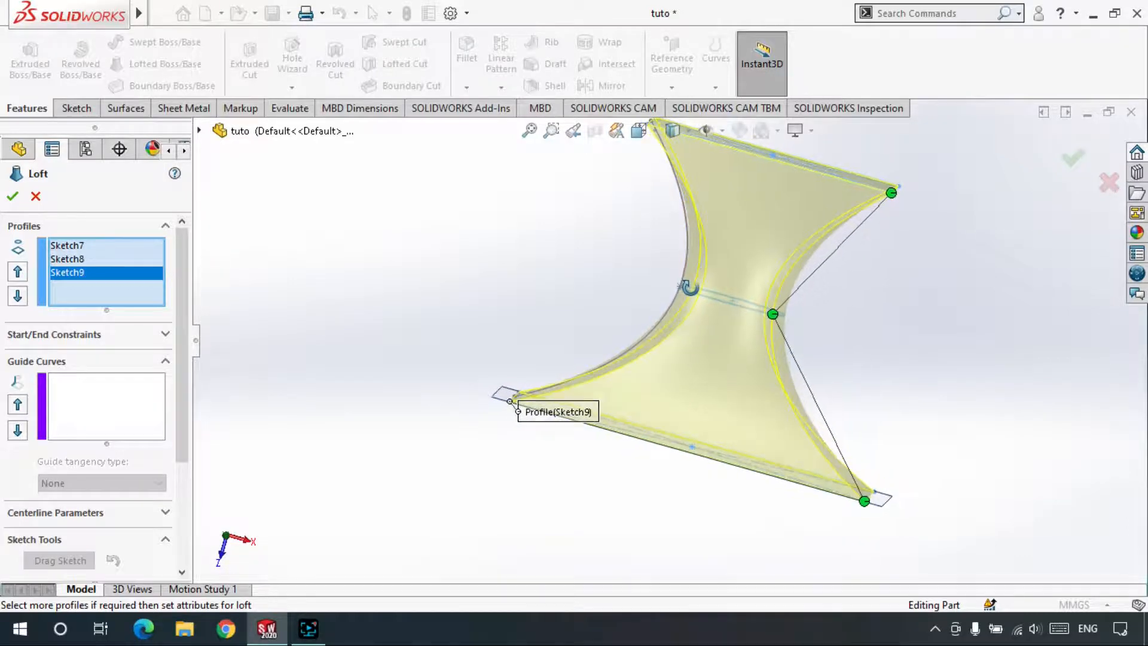
pyautogui.scroll(-4, 692, 249)
pyautogui.scroll(2, 638, 380)
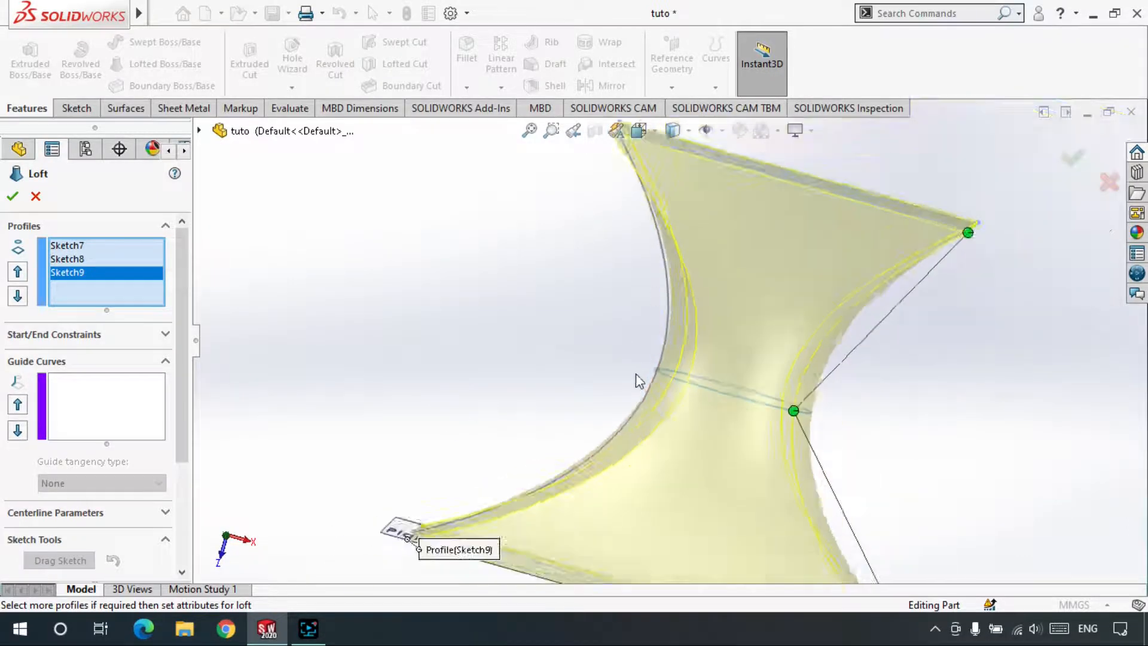
pyautogui.scroll(-2, 638, 381)
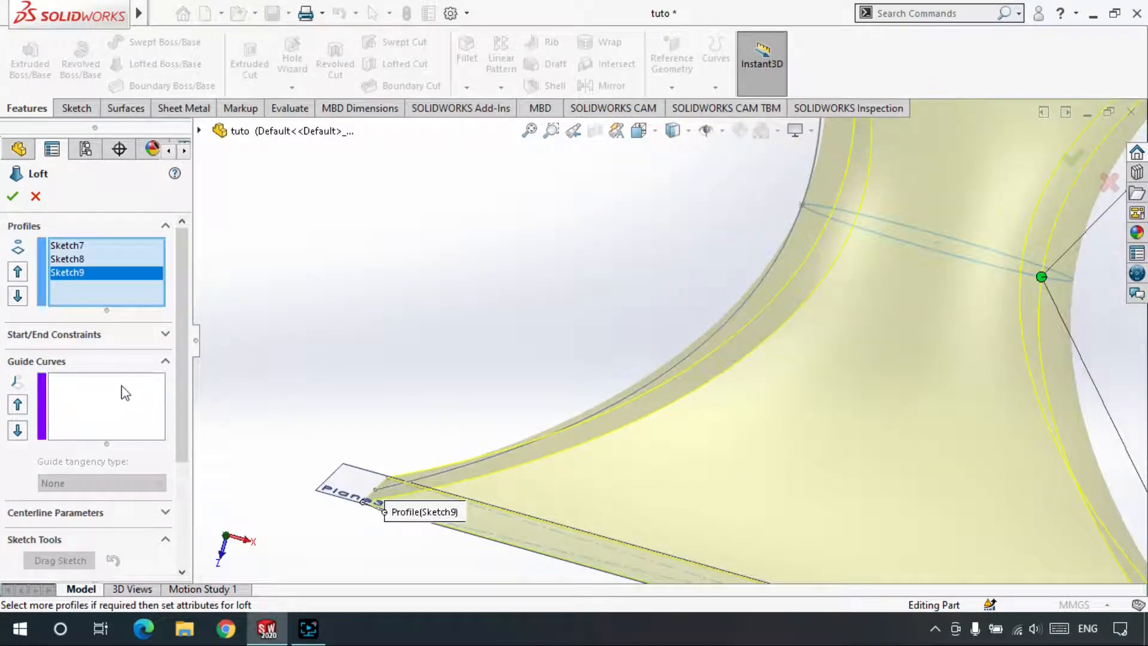
# Add the Sketch10 spline as guide curve to the three-profile loft and inspect how the preview follows it.
pyautogui.click(99, 416)
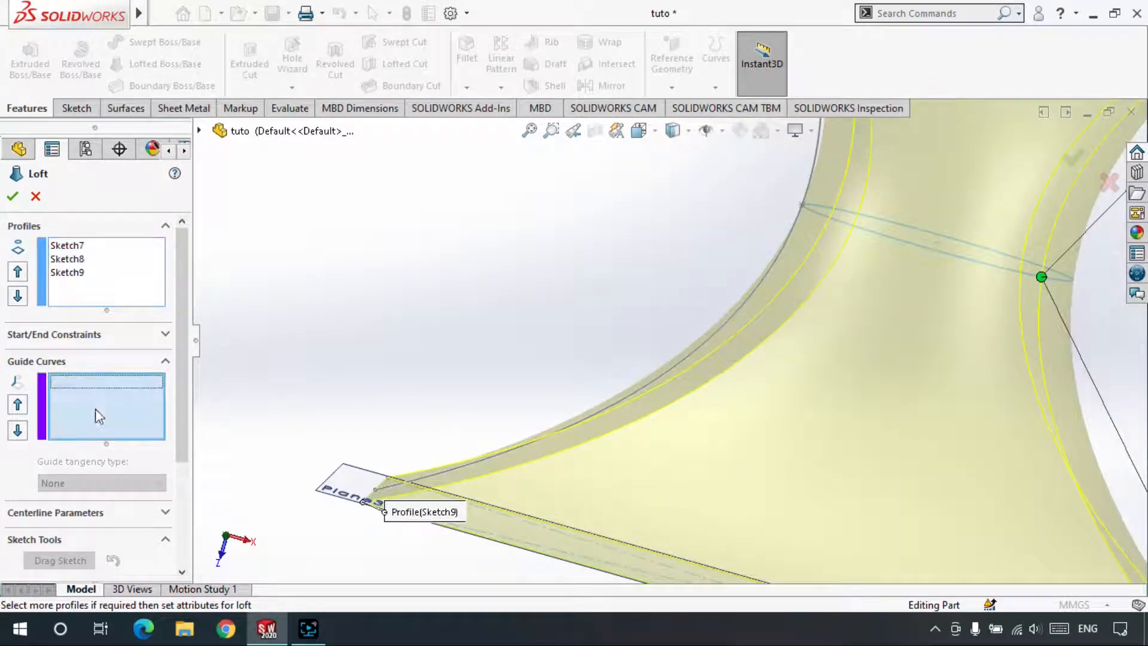
pyautogui.click(745, 306)
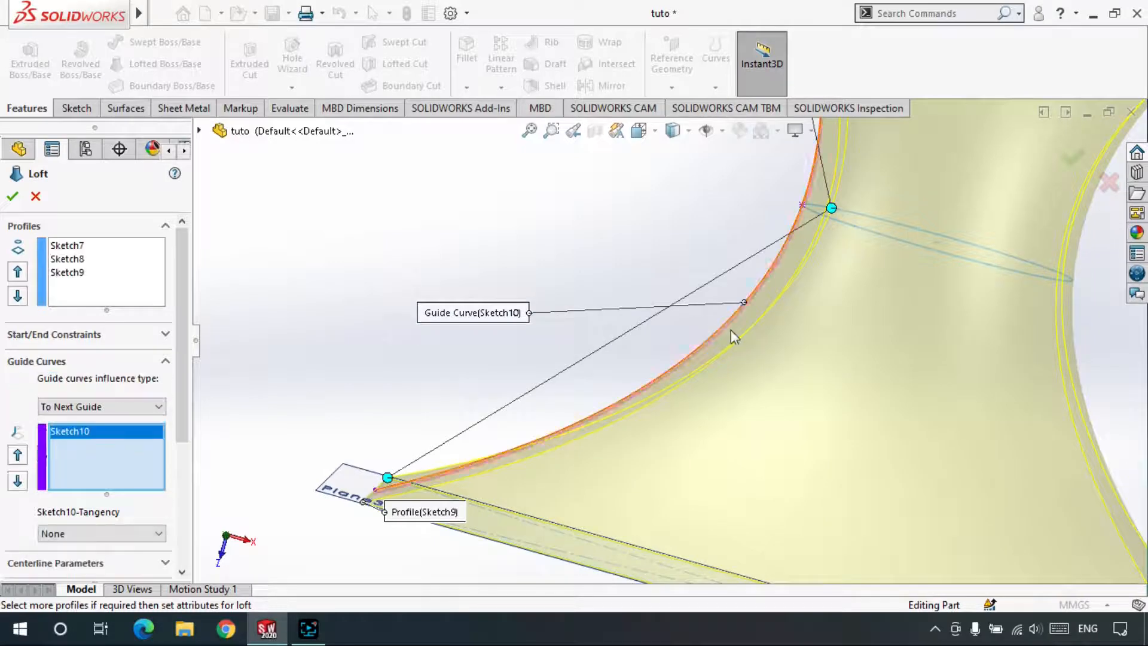
pyautogui.scroll(3, 736, 326)
pyautogui.scroll(2, 707, 219)
pyautogui.scroll(-3, 714, 233)
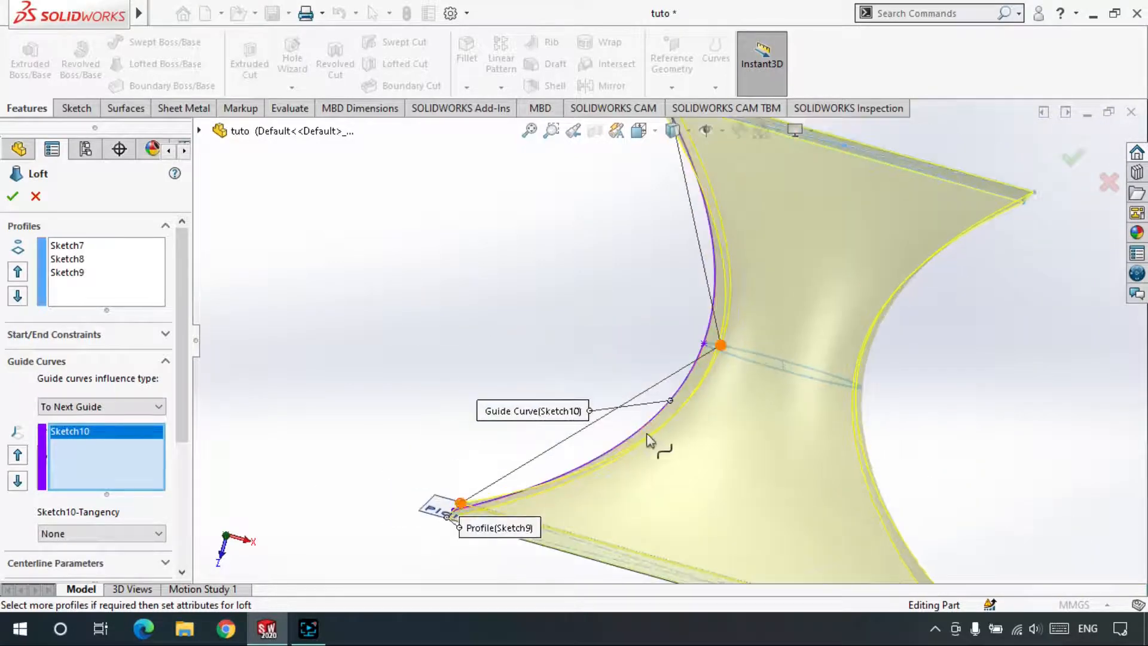
pyautogui.scroll(3, 764, 411)
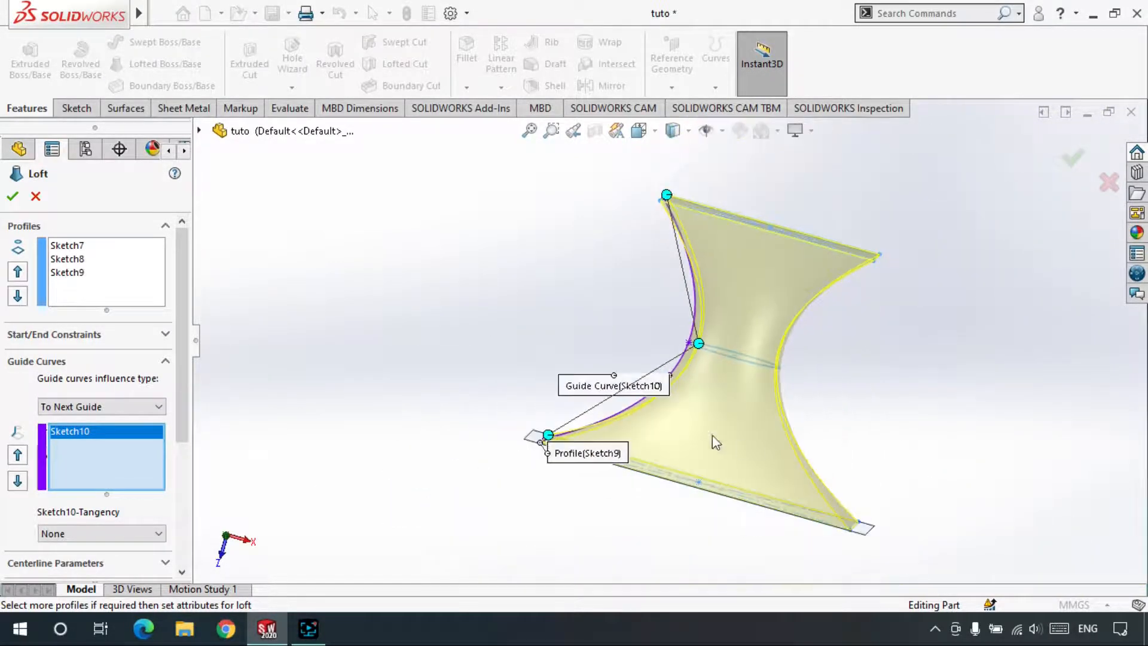
pyautogui.moveTo(765, 413); pyautogui.dragTo(670, 317, button='middle')
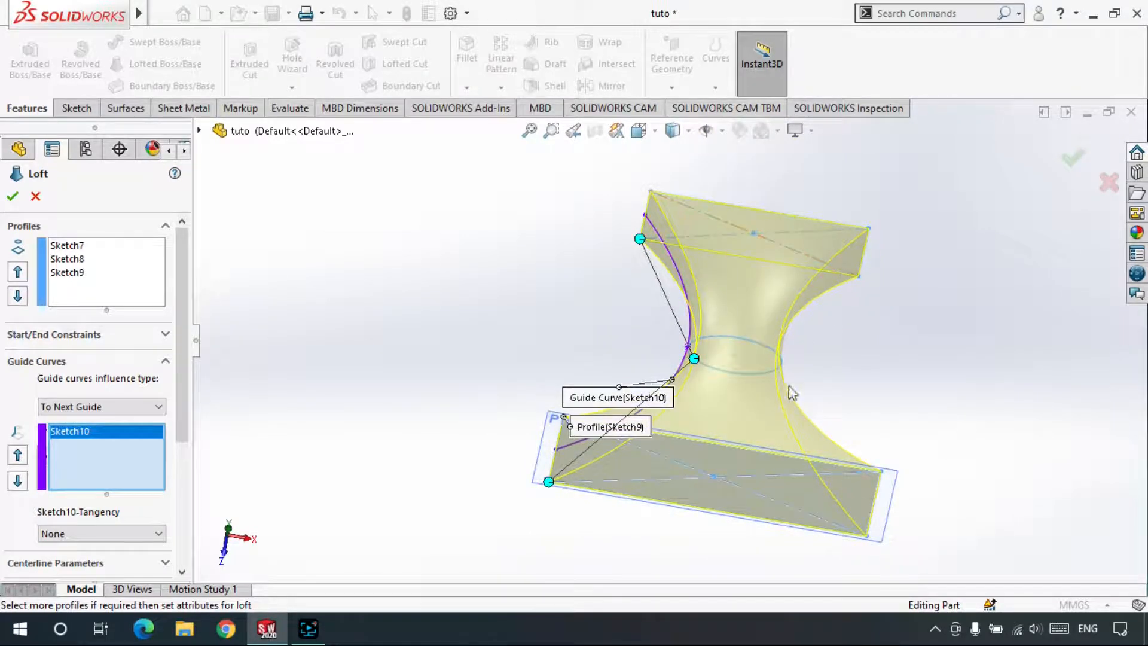
pyautogui.moveTo(788, 387); pyautogui.dragTo(771, 410, button='middle')
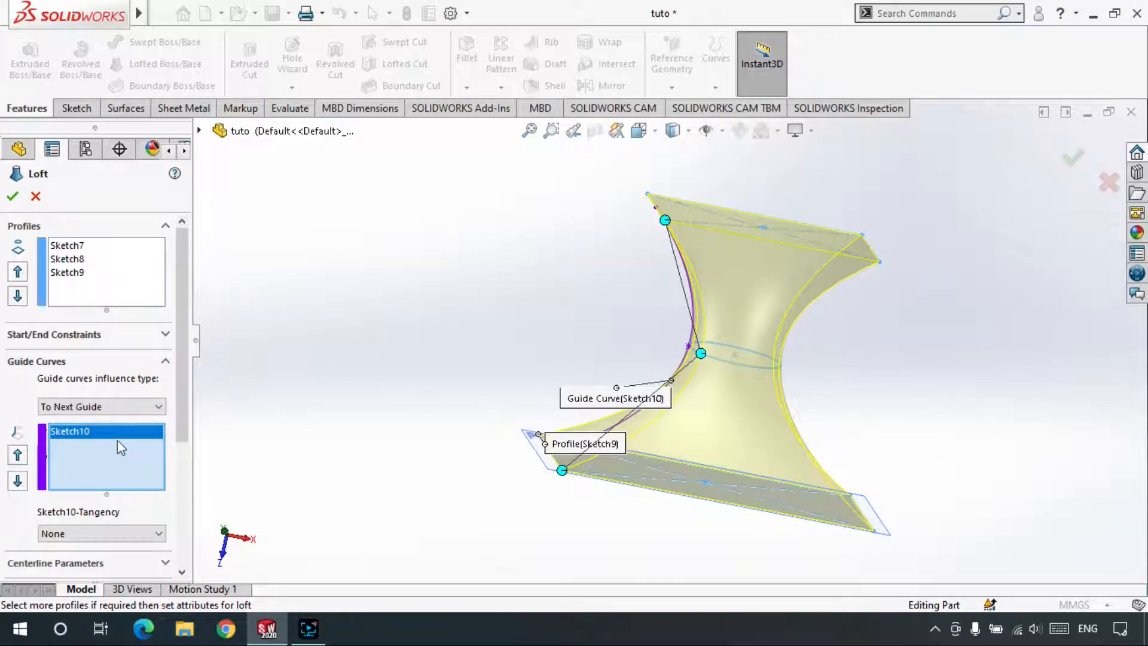
# Remove the Sketch8 circle from the loft profiles to examine the guided two-profile preview, and cancel the loft.
pyautogui.rightClick(70, 259)
pyautogui.click(111, 291)
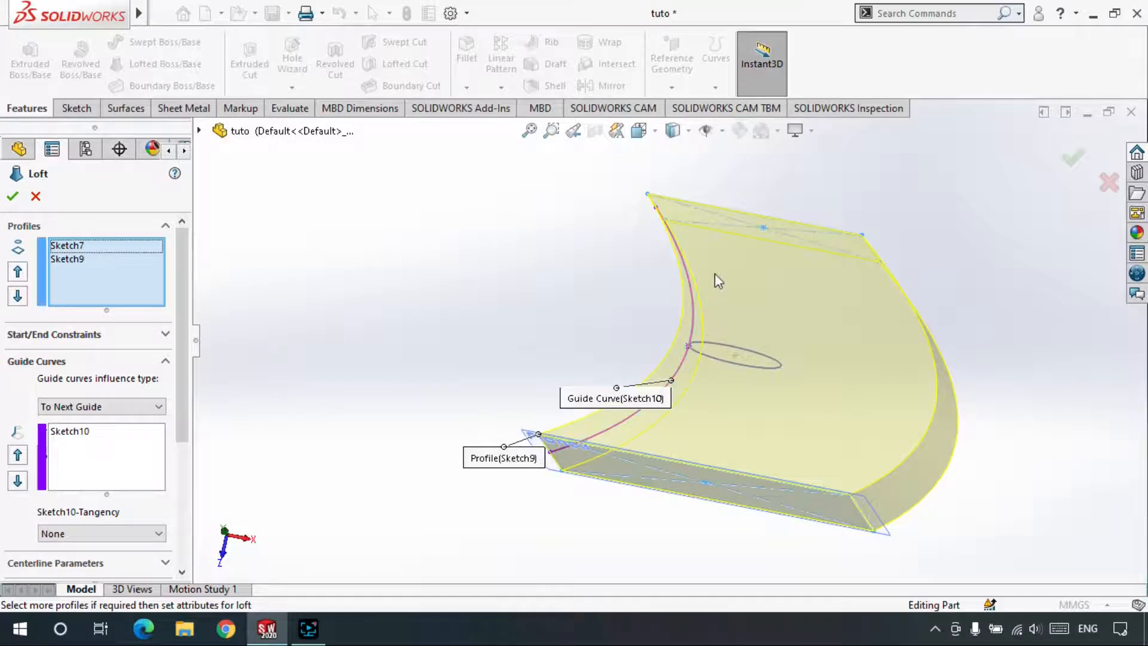
pyautogui.moveTo(727, 310); pyautogui.dragTo(738, 329, button='middle')
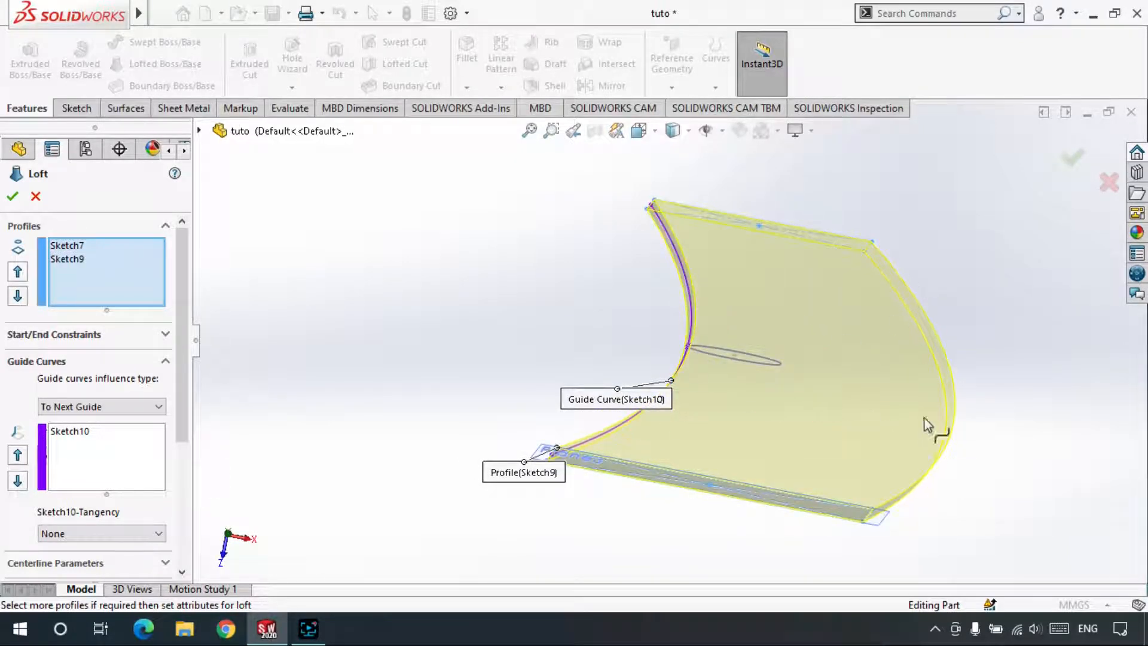
pyautogui.moveTo(939, 449); pyautogui.dragTo(899, 310, button='middle')
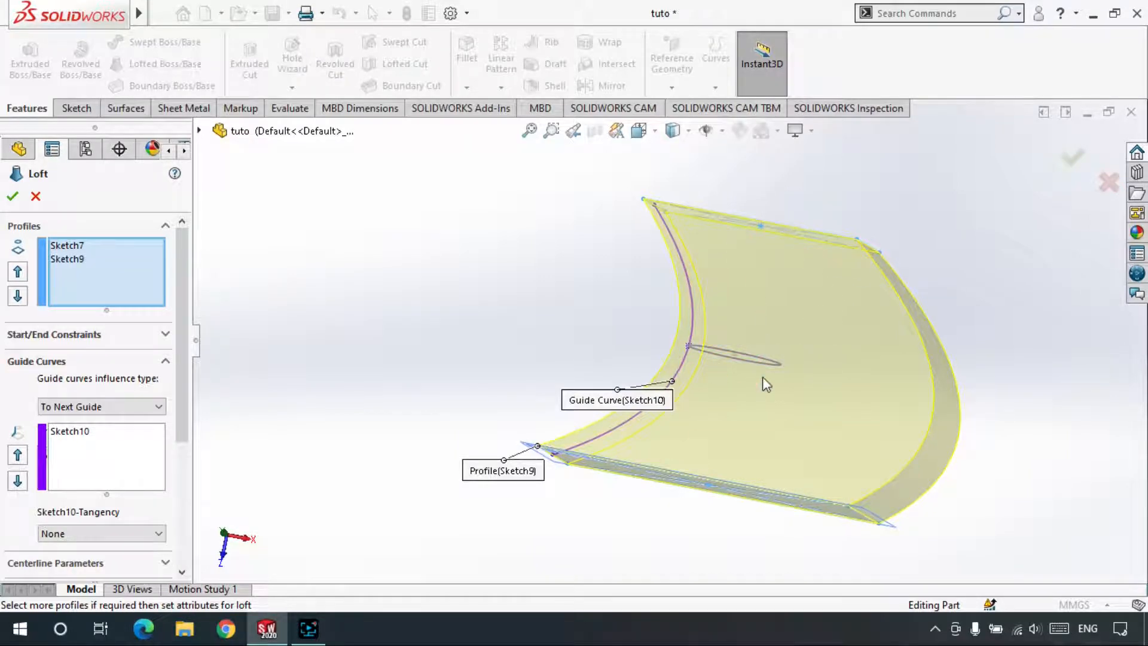
pyautogui.moveTo(748, 364); pyautogui.dragTo(758, 332, button='middle')
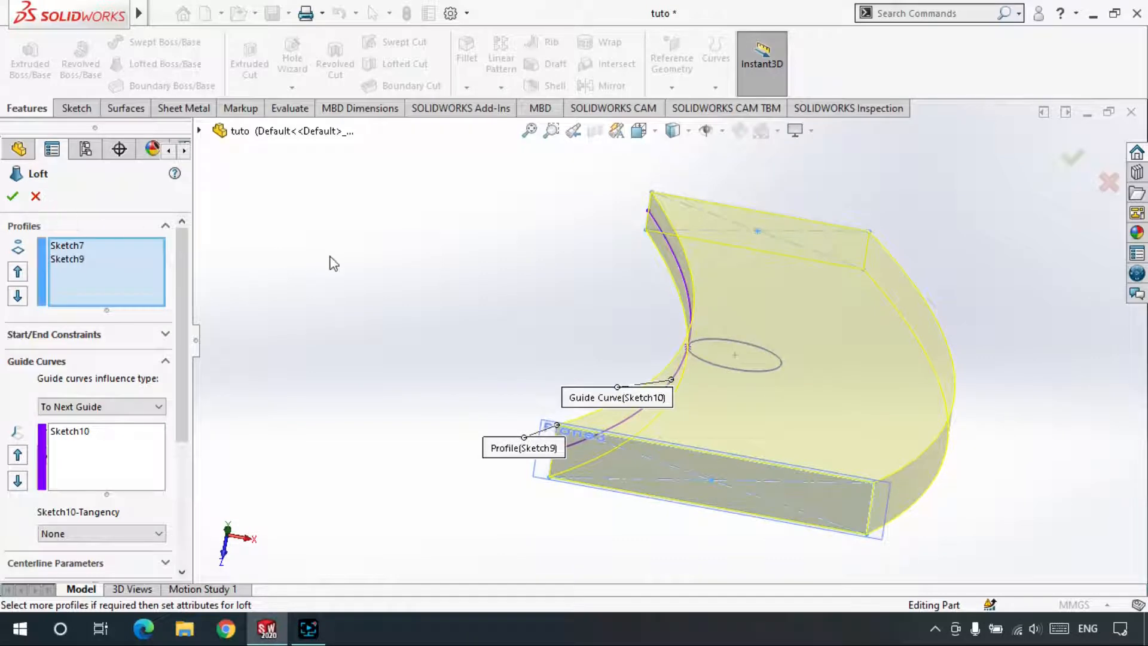
pyautogui.scroll(-2, 703, 383)
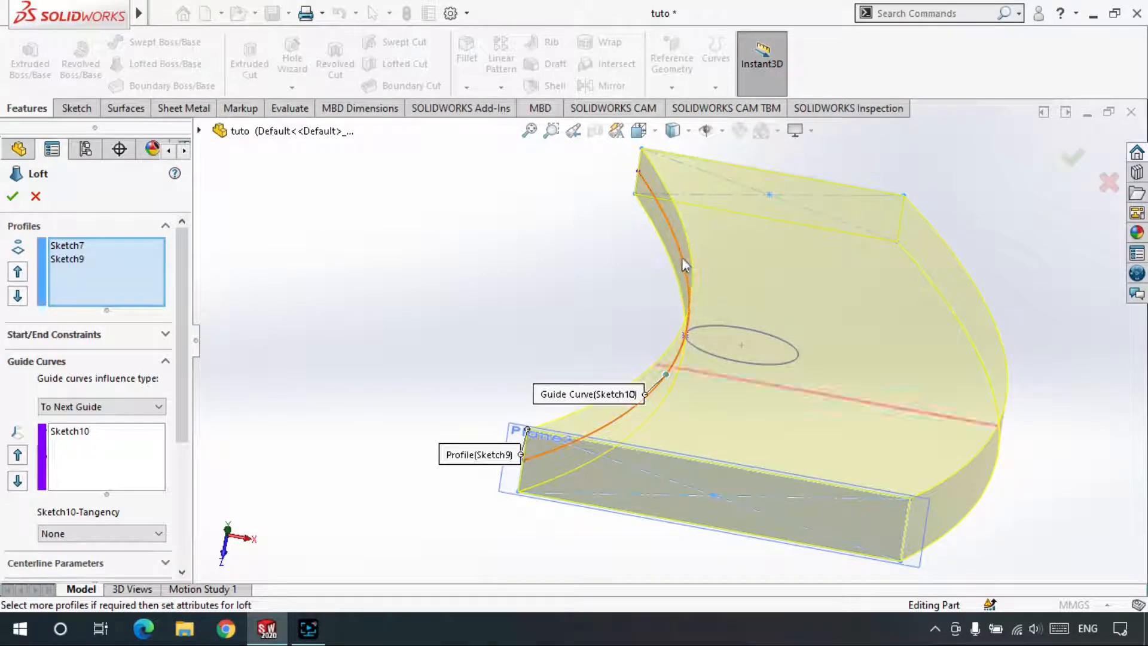
pyautogui.click(35, 198)
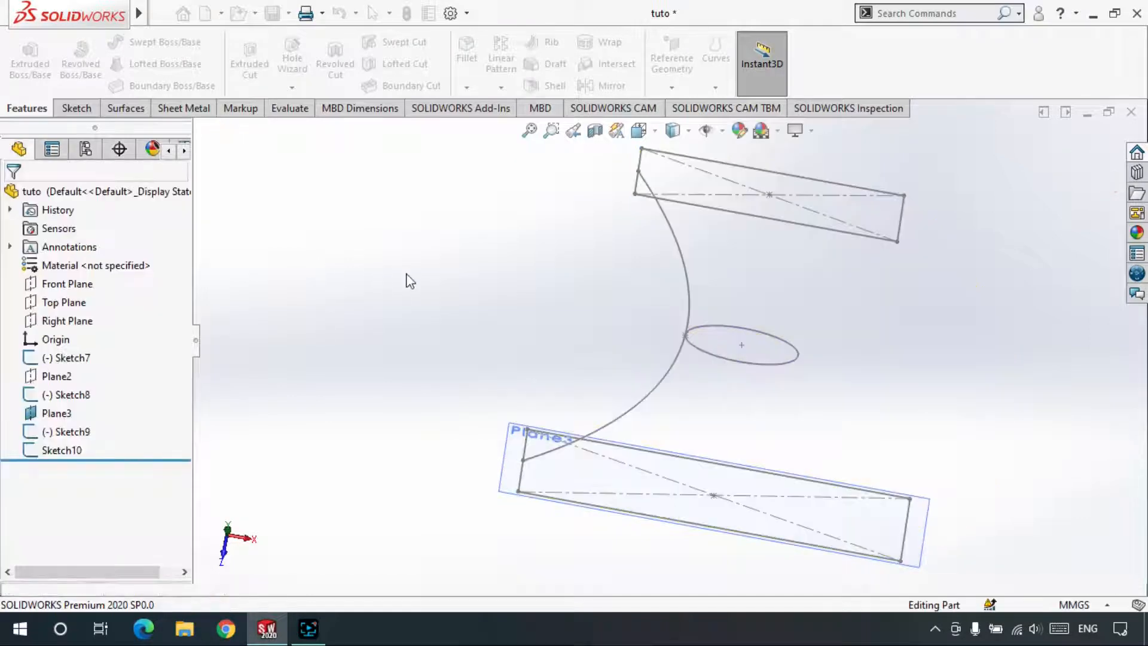
# Start a new sketch on the Top Plane.
pyautogui.moveTo(772, 306)
pyautogui.mouseDown(button='middle')
pyautogui.moveTo(751, 375)
pyautogui.moveTo(752, 329)
pyautogui.mouseUp(button='middle')
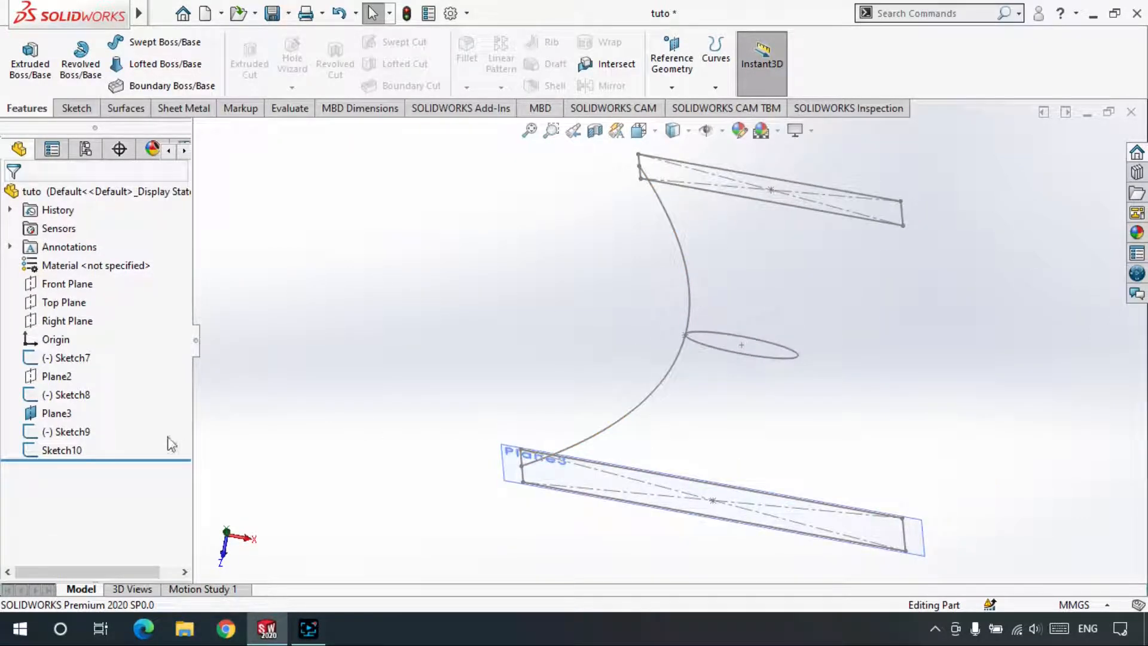
pyautogui.click(66, 450)
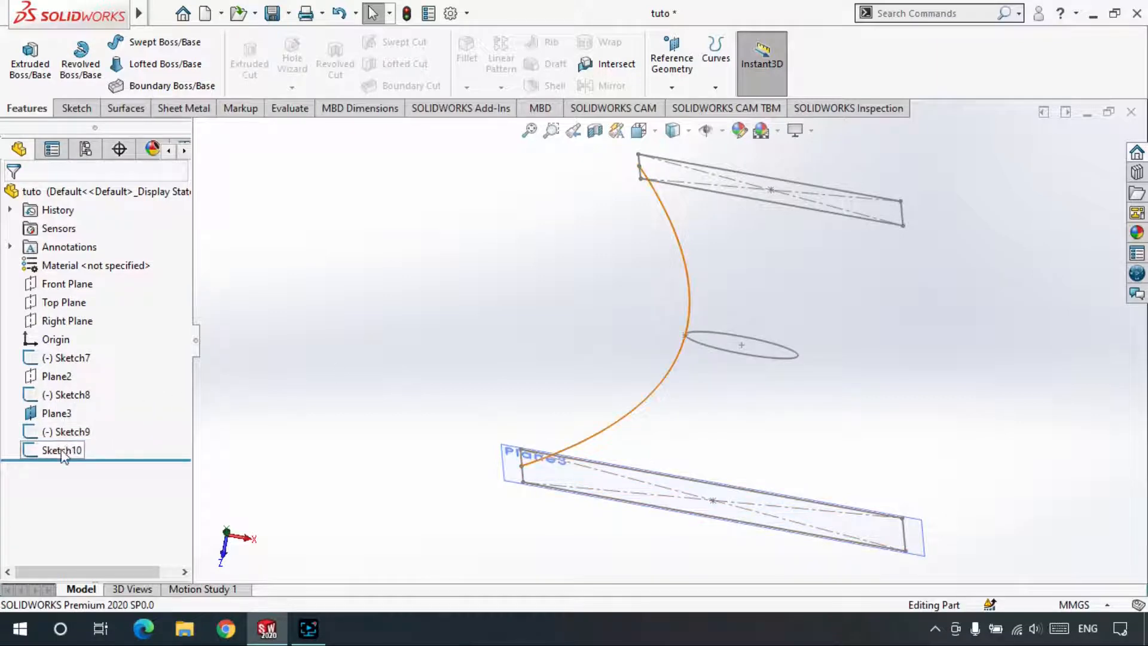
pyautogui.click(63, 452)
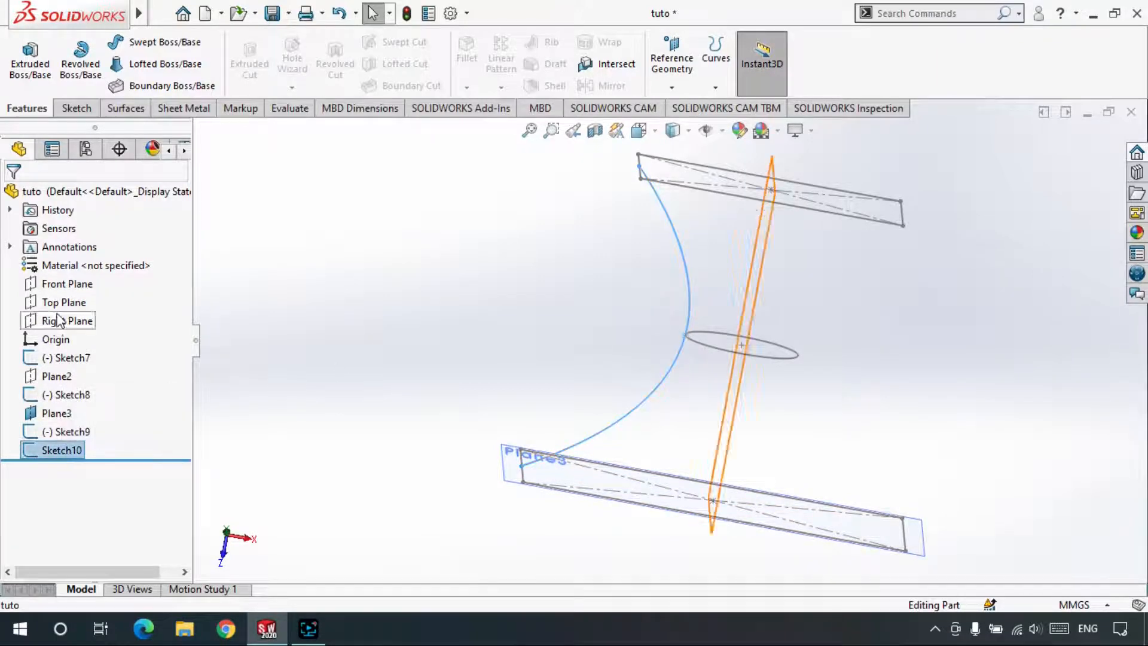
pyautogui.click(61, 302)
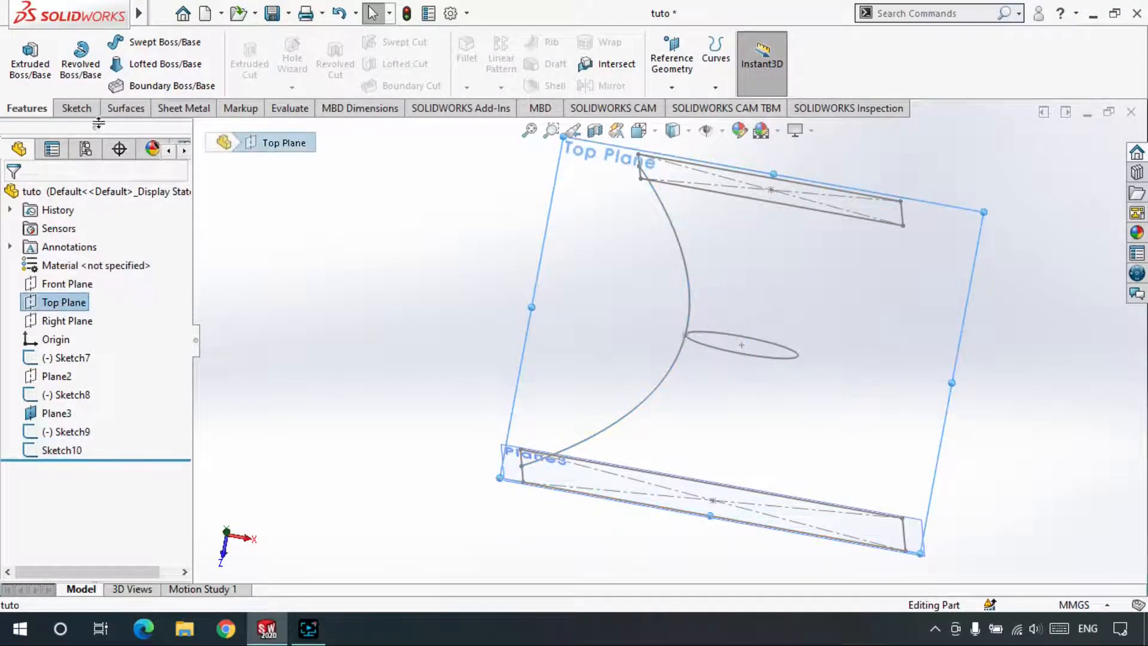
pyautogui.click(77, 109)
pyautogui.click(18, 57)
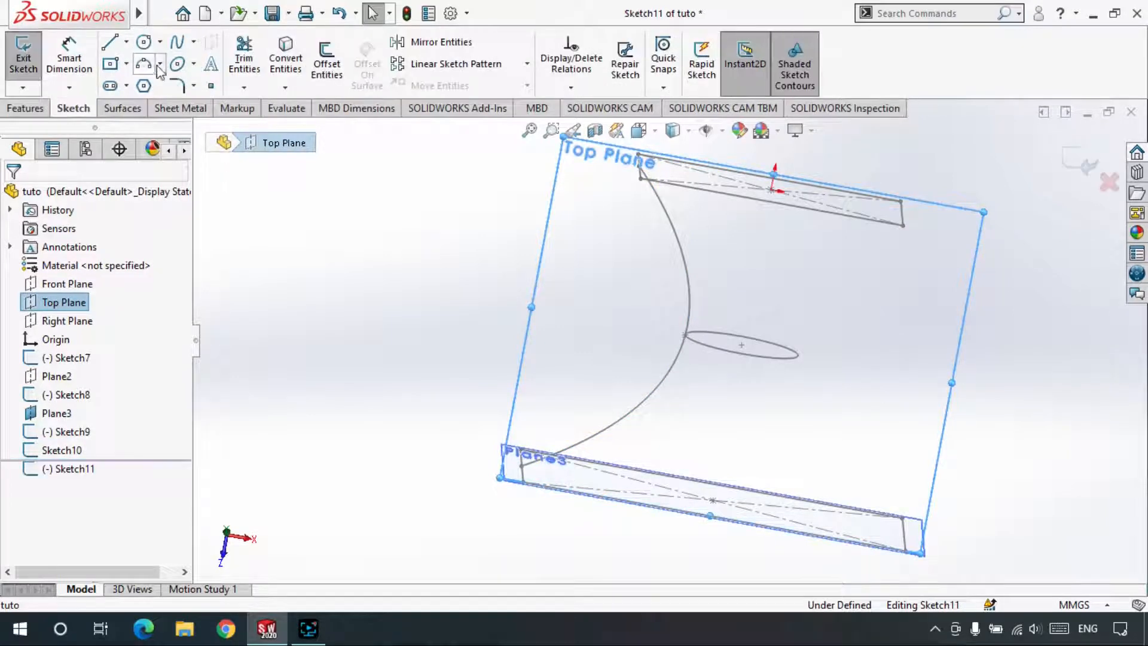
# Draw a three-point spline on the side of the profiles opposite the Sketch10 curve, passing near the circle and both rectangles.
pyautogui.click(177, 43)
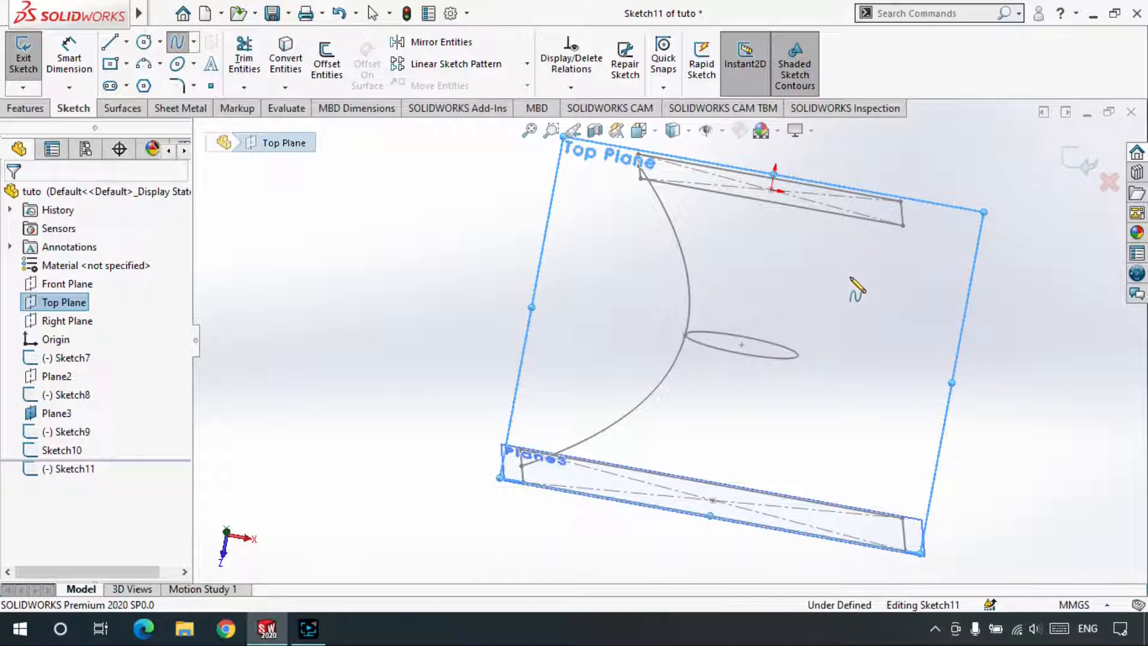
pyautogui.click(874, 242)
pyautogui.click(809, 361)
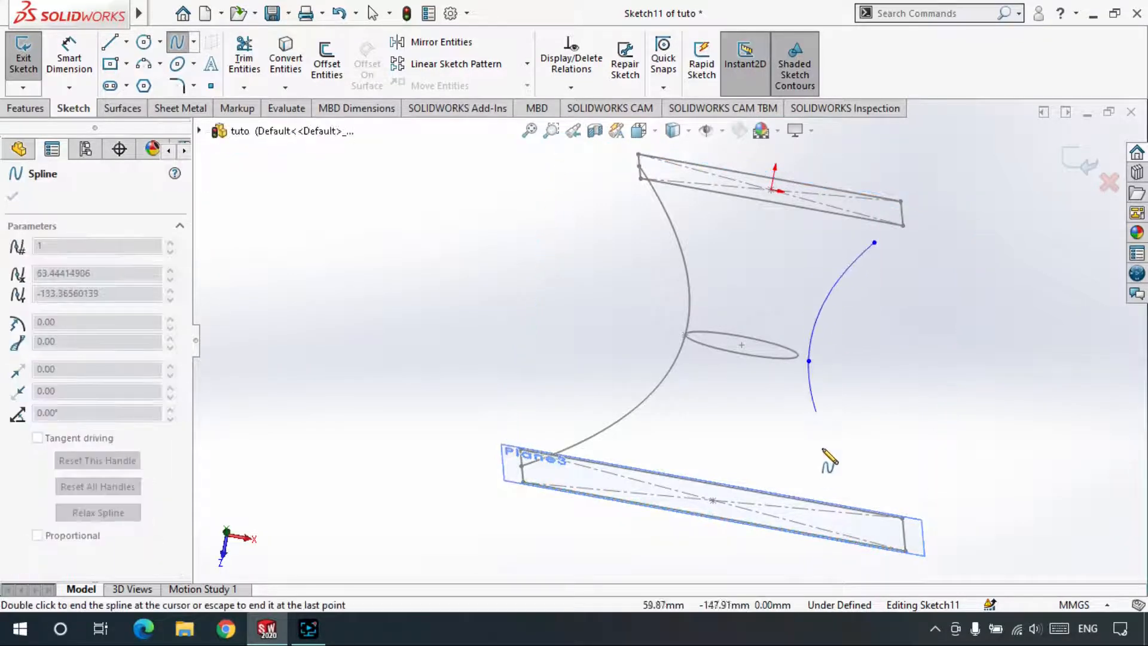
pyautogui.click(832, 493)
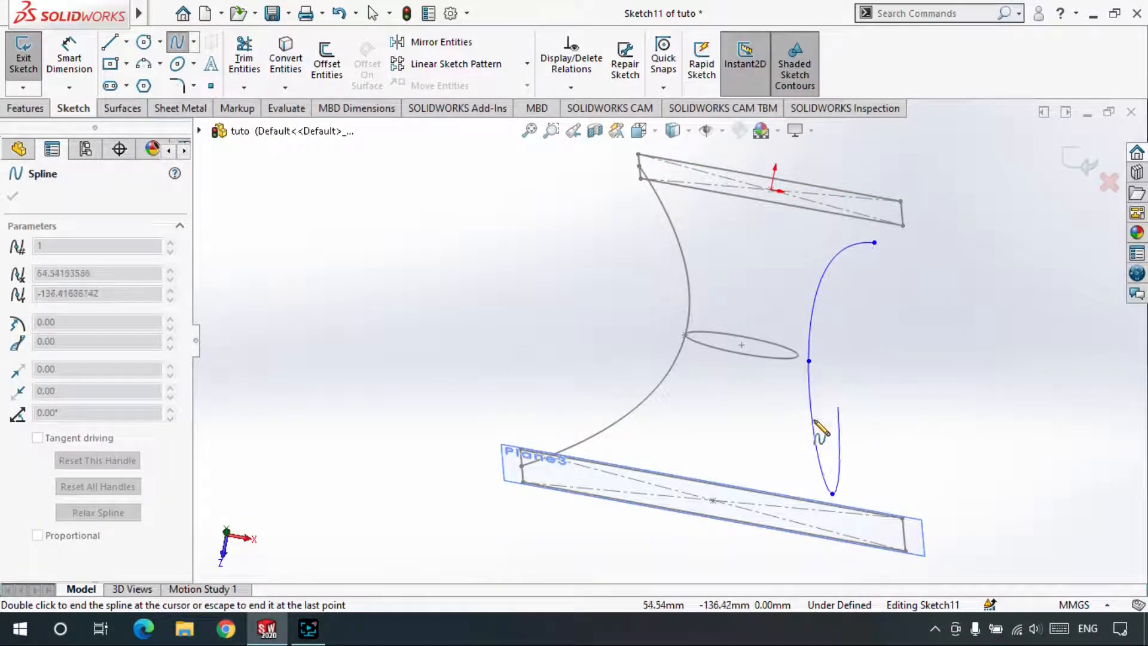
pyautogui.scroll(2, 842, 299)
pyautogui.scroll(-4, 840, 269)
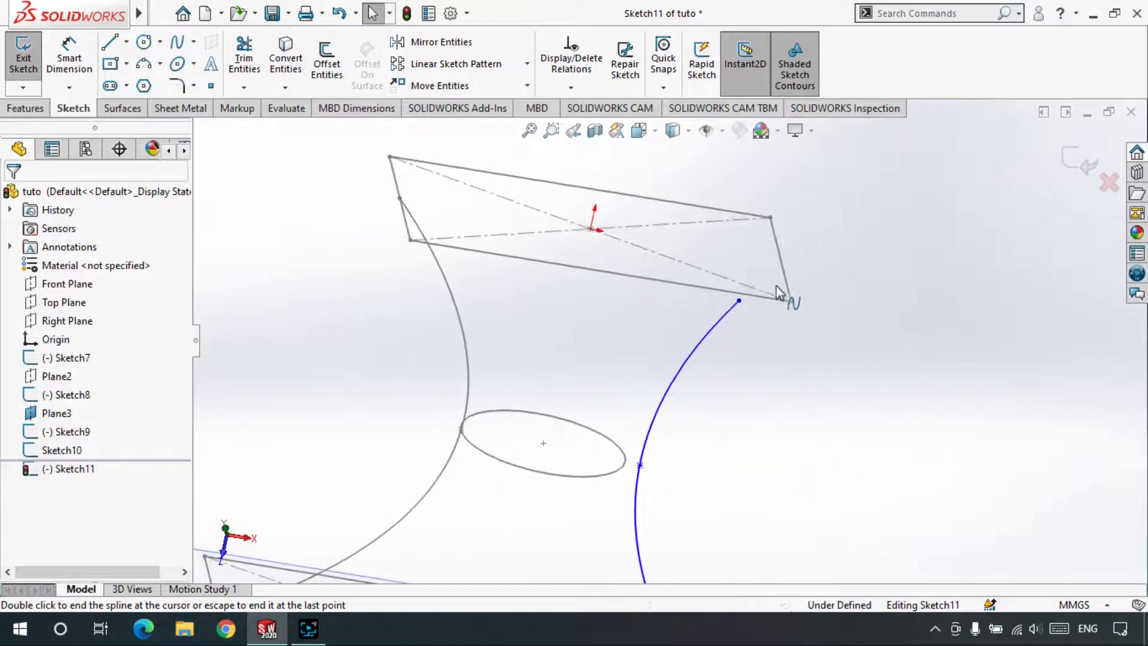
# Add a Pierce relation between the new spline's first endpoint and the nearby short edge of the Sketch7 rectangle.
pyautogui.doubleClick(741, 302)
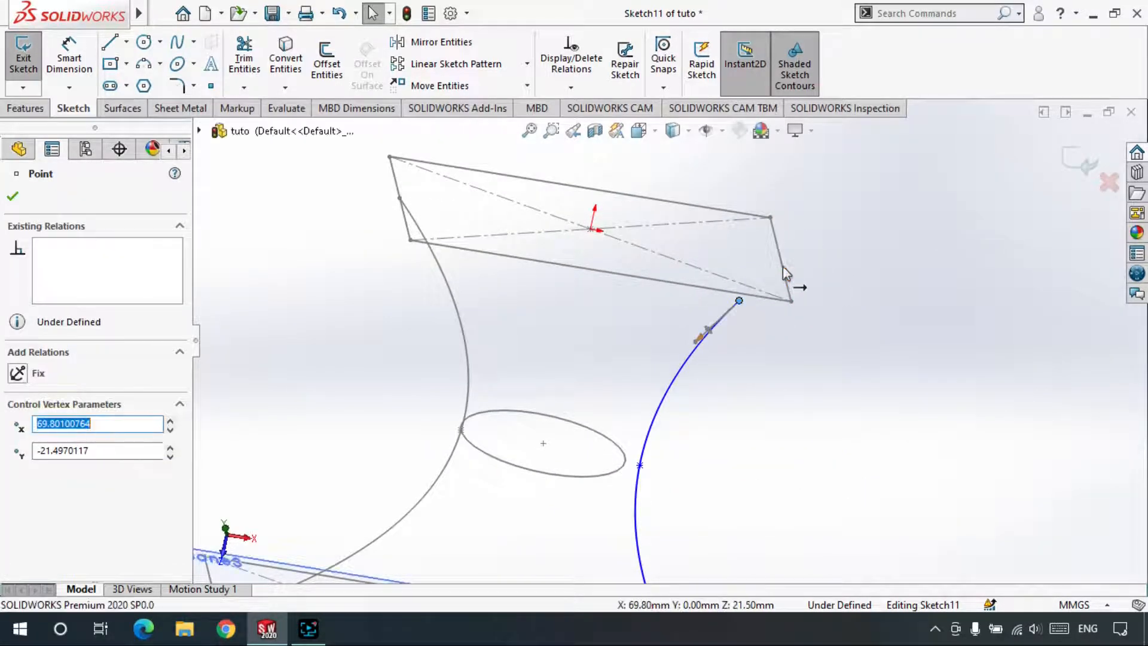
pyautogui.click(739, 301)
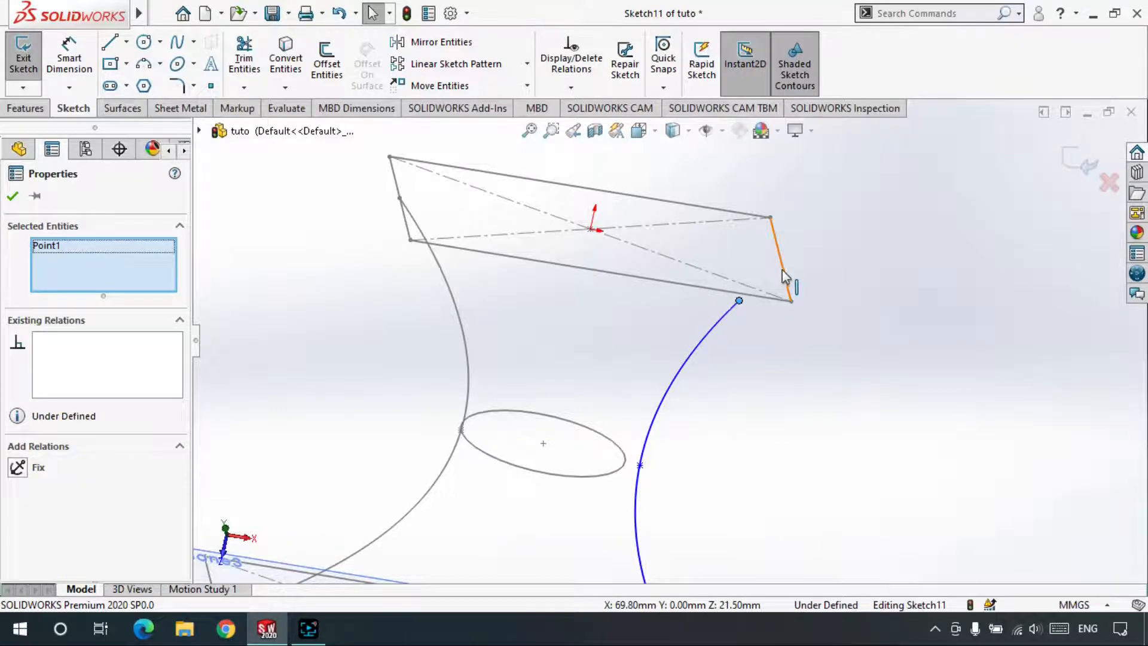
pyautogui.keyDown('ctrl'); pyautogui.click(785, 276); pyautogui.keyUp('ctrl')
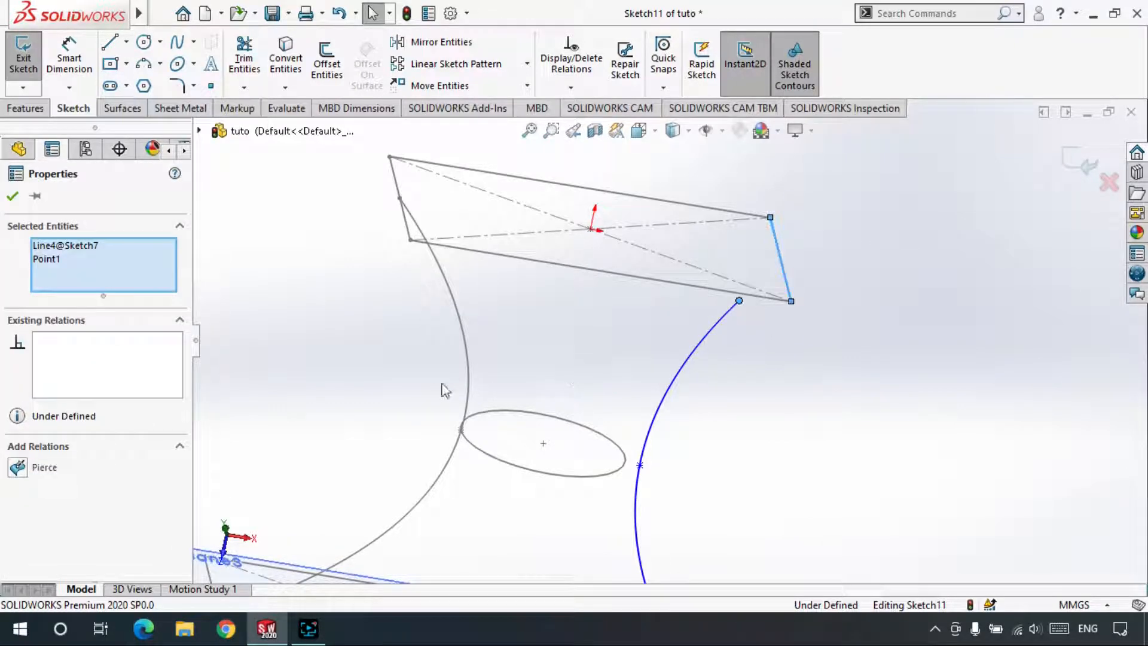
pyautogui.click(16, 467)
# Add a Pierce relation between the new spline's middle point and the Sketch8 circle.
pyautogui.scroll(3, 670, 338)
pyautogui.scroll(-6, 682, 340)
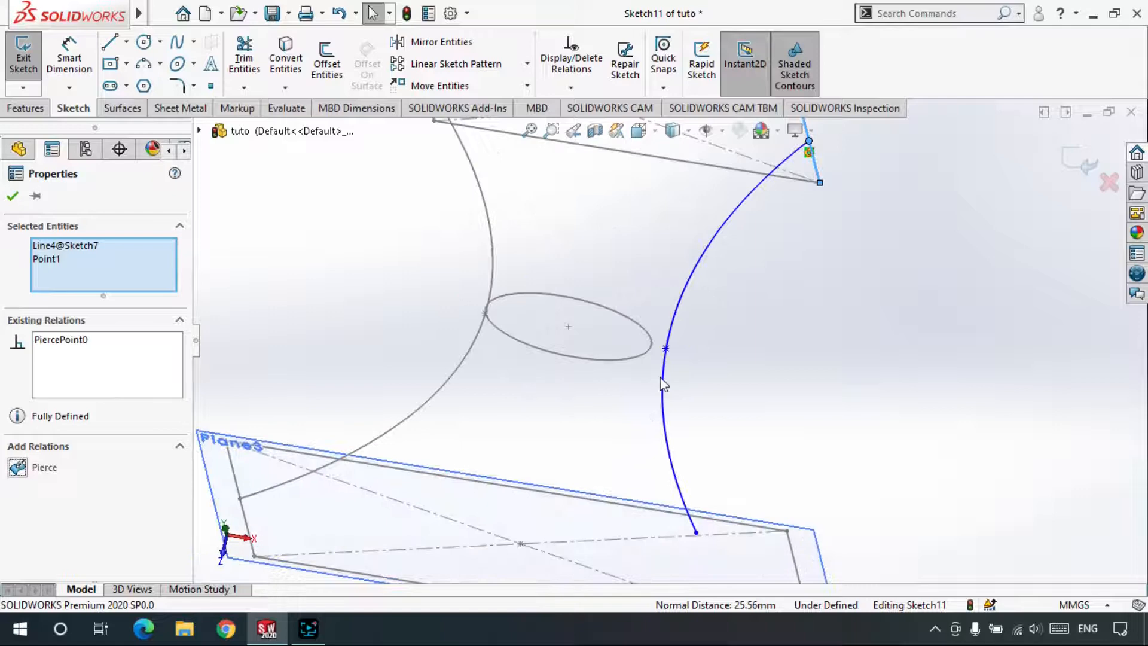
pyautogui.press('Escape')
pyautogui.click(649, 328)
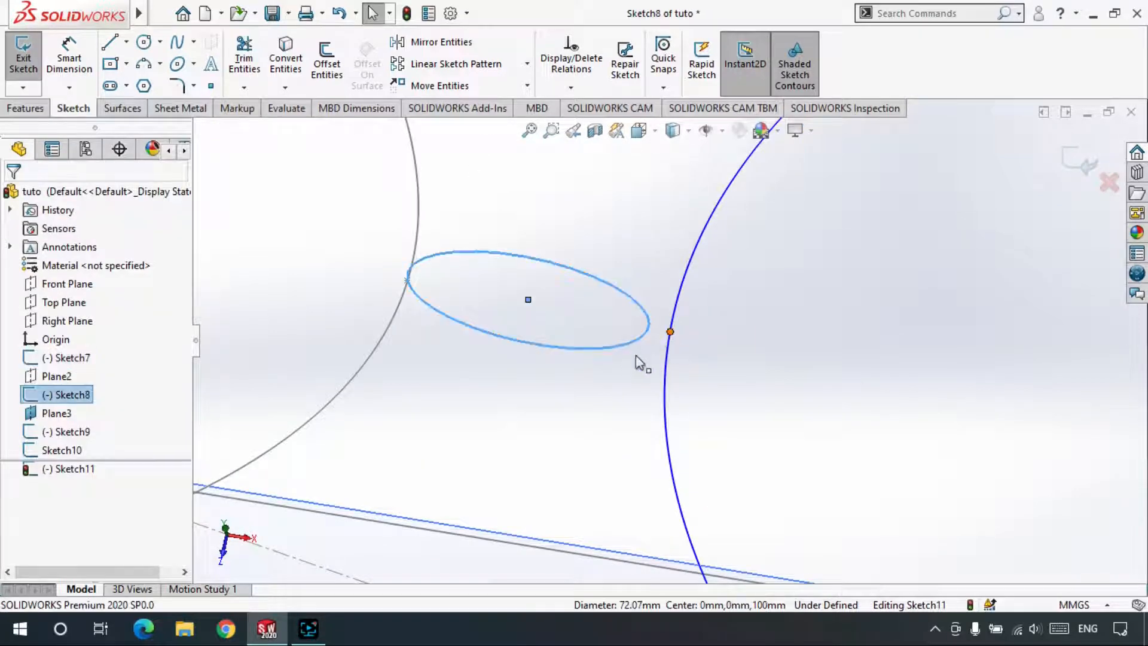
pyautogui.keyDown('ctrl'); pyautogui.click(670, 332); pyautogui.keyUp('ctrl')
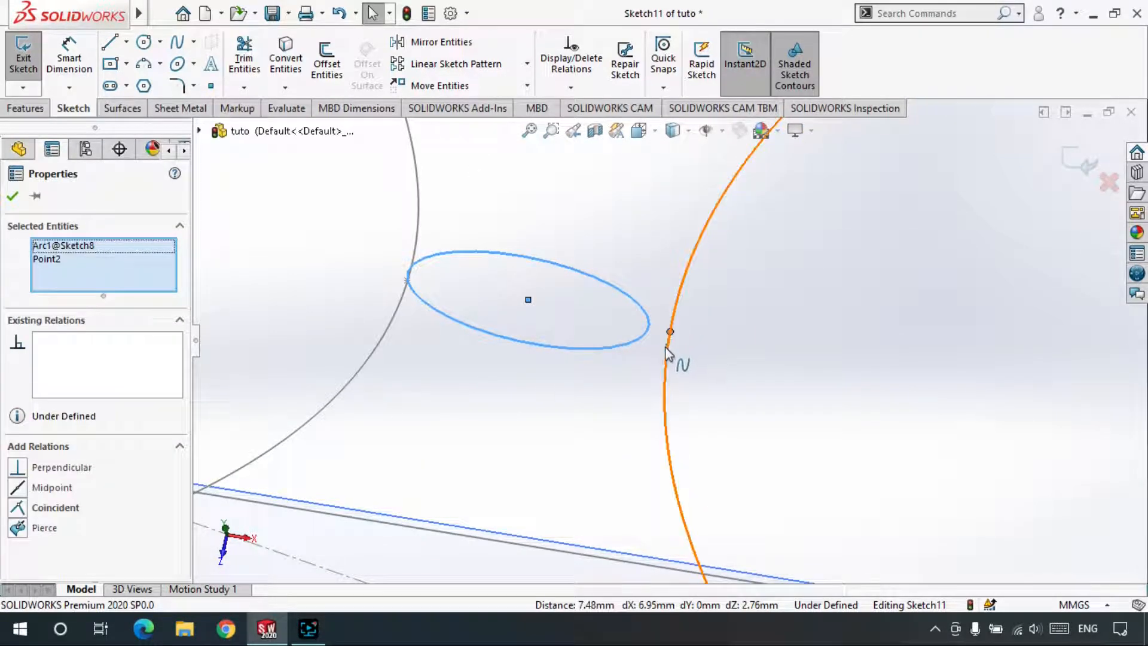
pyautogui.click(24, 529)
# Add a Pierce relation between the new spline's last endpoint and the nearby short edge of the Sketch9 rectangle.
pyautogui.scroll(3, 595, 430)
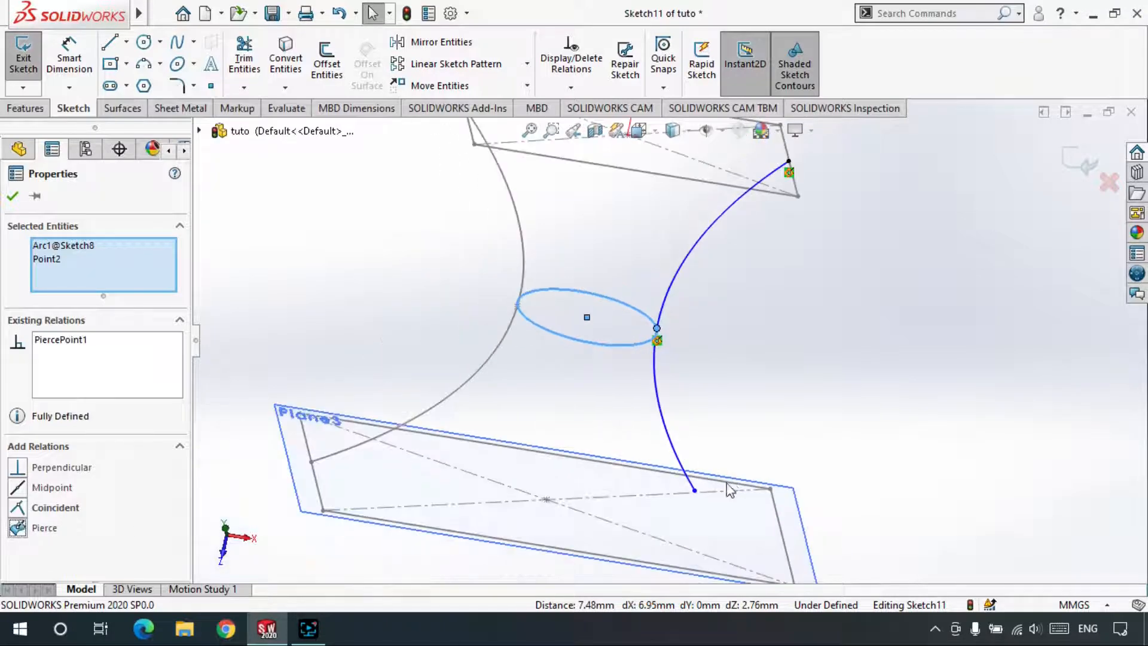
pyautogui.scroll(-3, 654, 482)
pyautogui.click(662, 468)
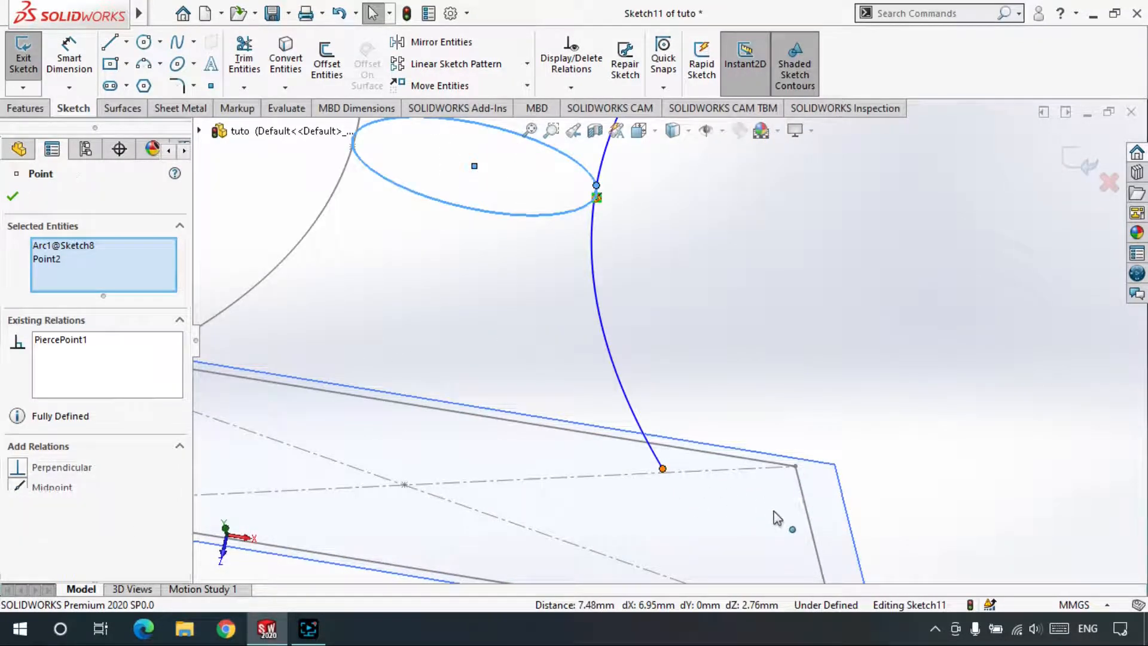
pyautogui.keyDown('ctrl'); pyautogui.click(812, 538); pyautogui.keyUp('ctrl')
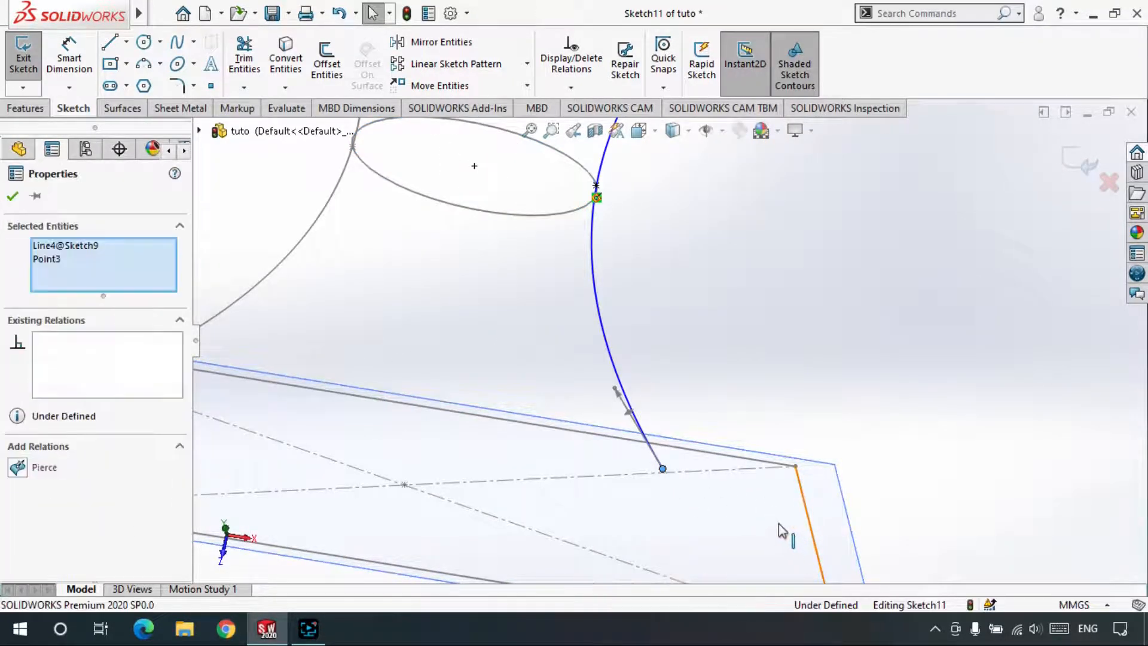
pyautogui.scroll(1, 786, 532)
pyautogui.click(21, 469)
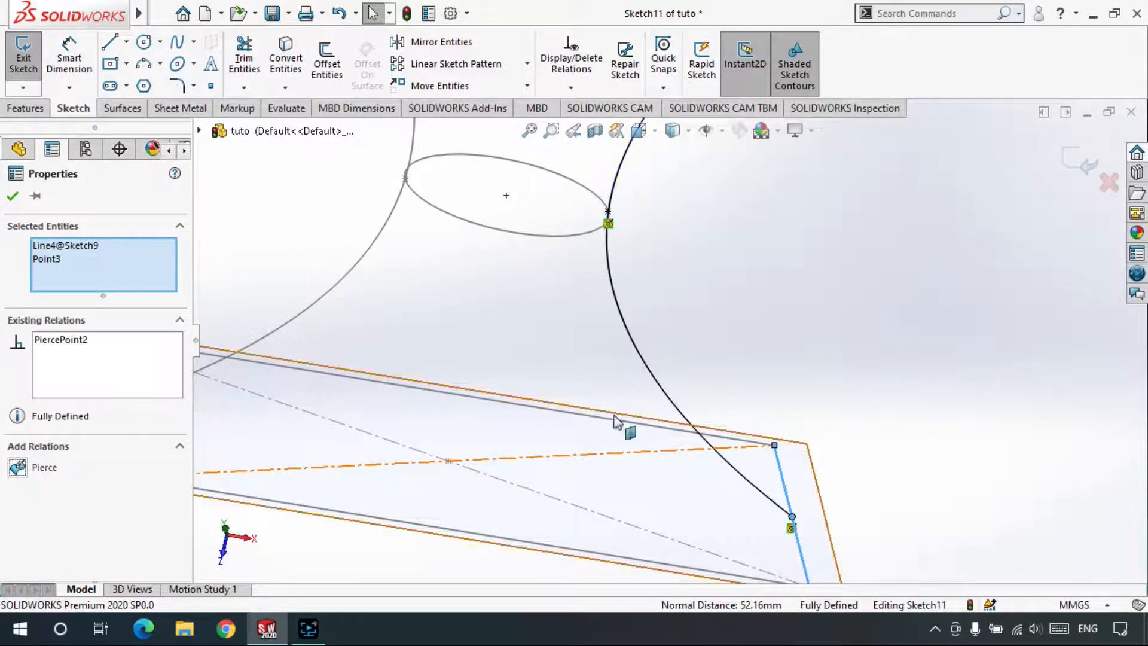
pyautogui.click(617, 418)
# Reshape the new spline with its tangent handles so both ends leave the rectangles almost perpendicularly, and exit the sketch.
pyautogui.scroll(4, 611, 321)
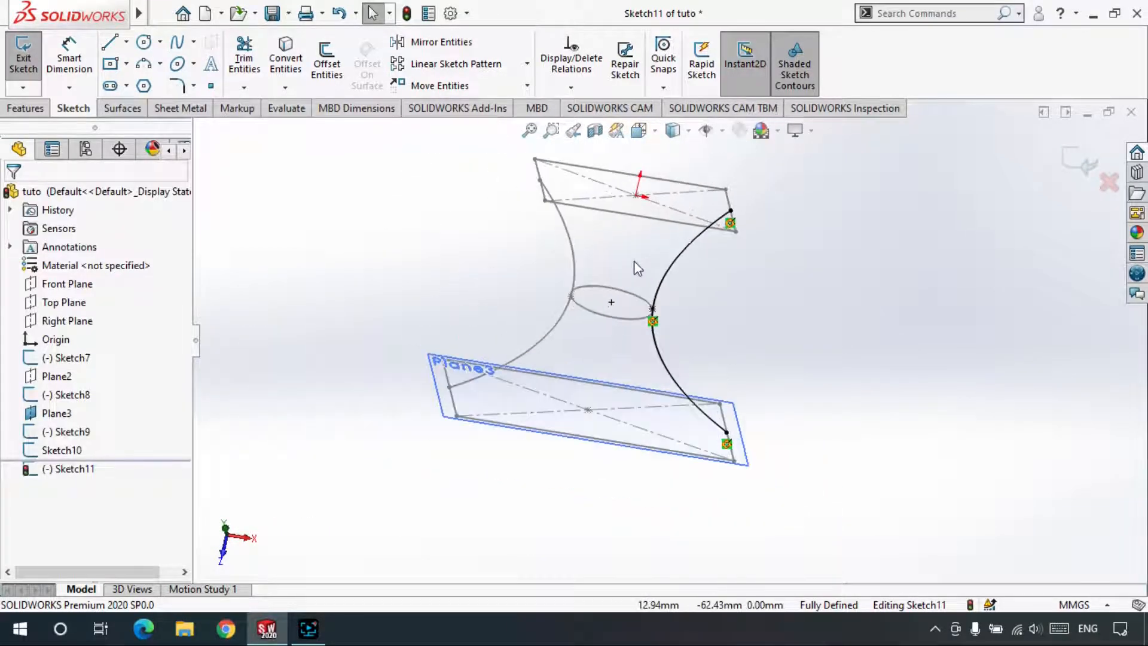
pyautogui.hotkey('ctrl', '8')
pyautogui.scroll(-3, 637, 307)
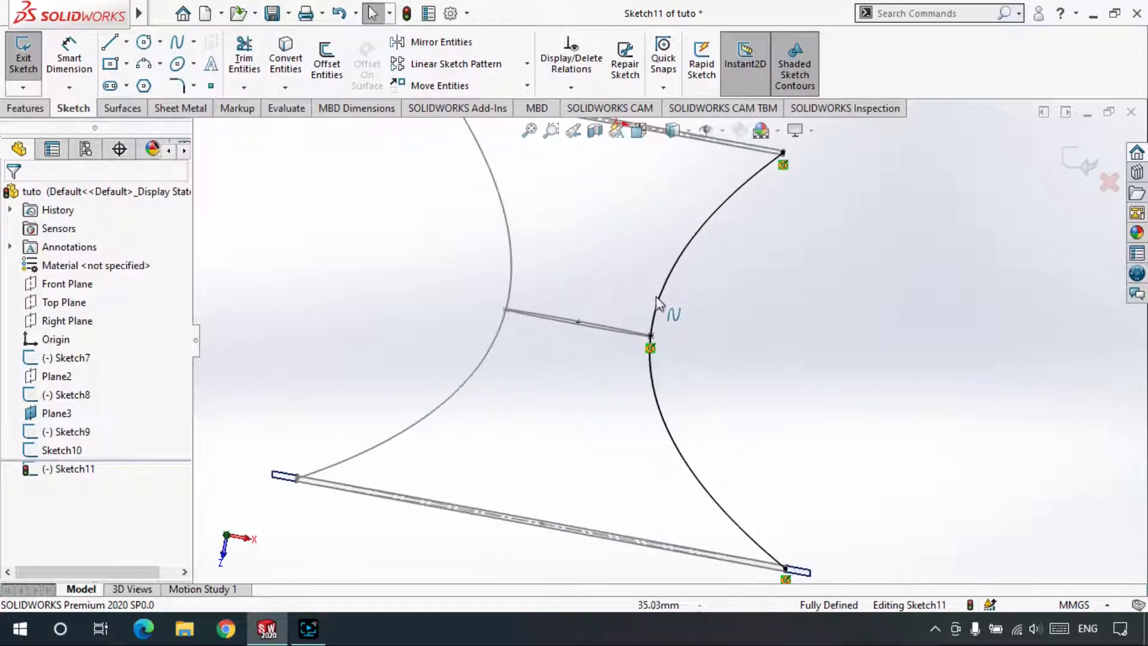
pyautogui.click(665, 364)
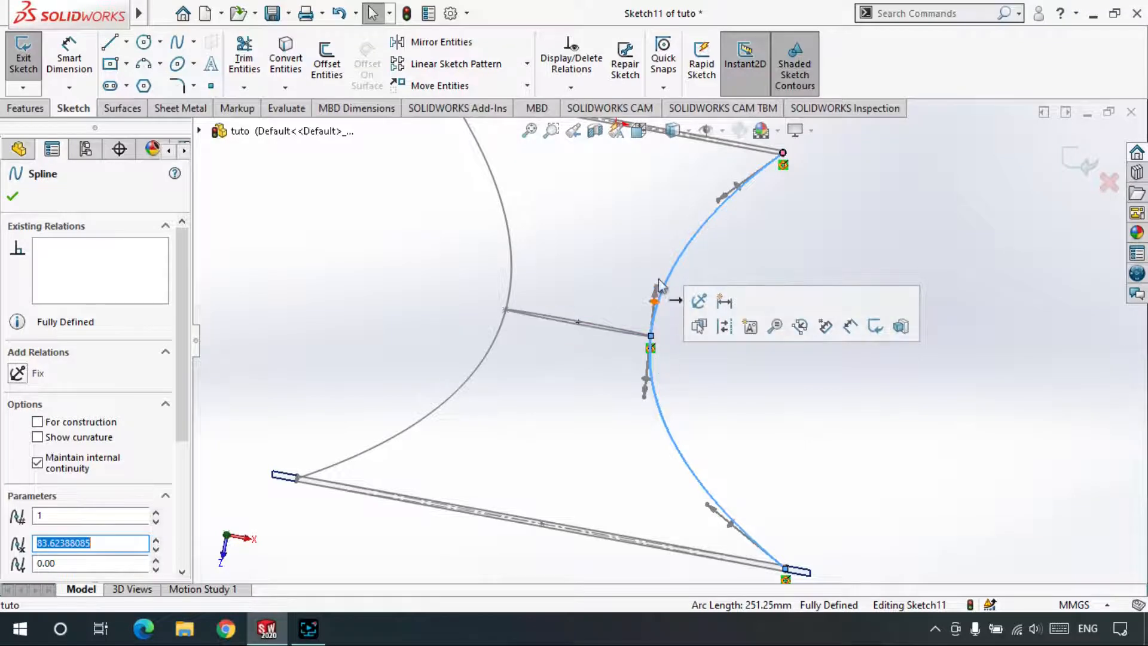
pyautogui.moveTo(658, 291)
pyautogui.mouseDown()
pyautogui.moveTo(680, 296)
pyautogui.moveTo(689, 282)
pyautogui.moveTo(675, 281)
pyautogui.mouseUp()
pyautogui.moveTo(643, 392)
pyautogui.mouseDown()
pyautogui.moveTo(654, 382)
pyautogui.moveTo(643, 383)
pyautogui.mouseUp()
pyautogui.moveTo(741, 178); pyautogui.dragTo(774, 213)
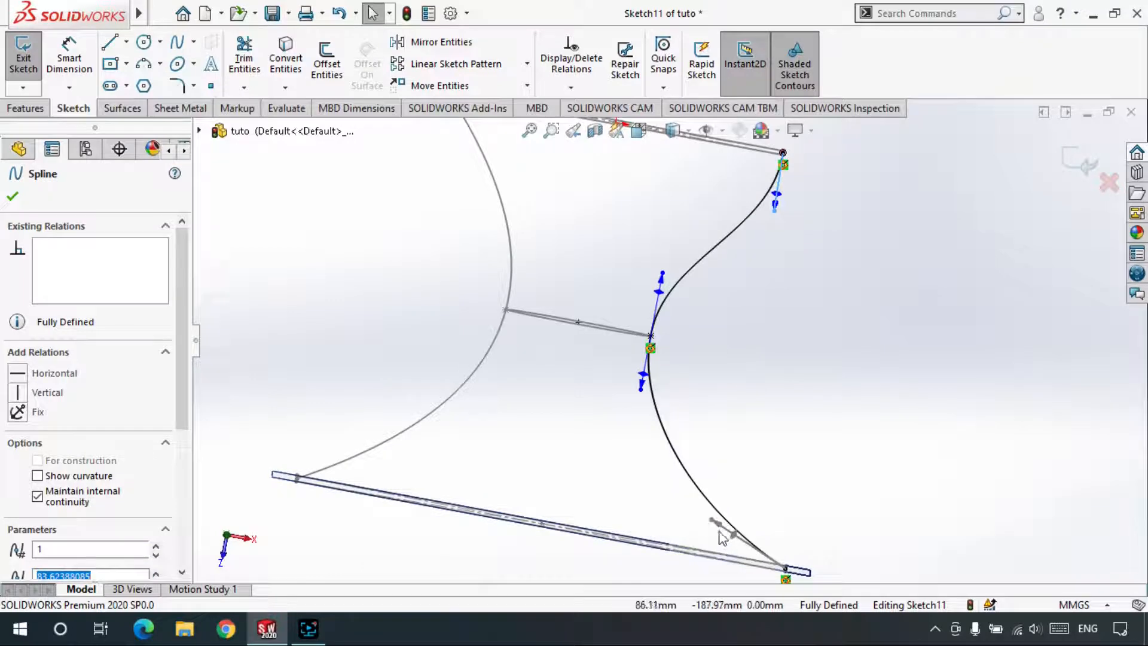
pyautogui.moveTo(726, 527); pyautogui.dragTo(797, 501)
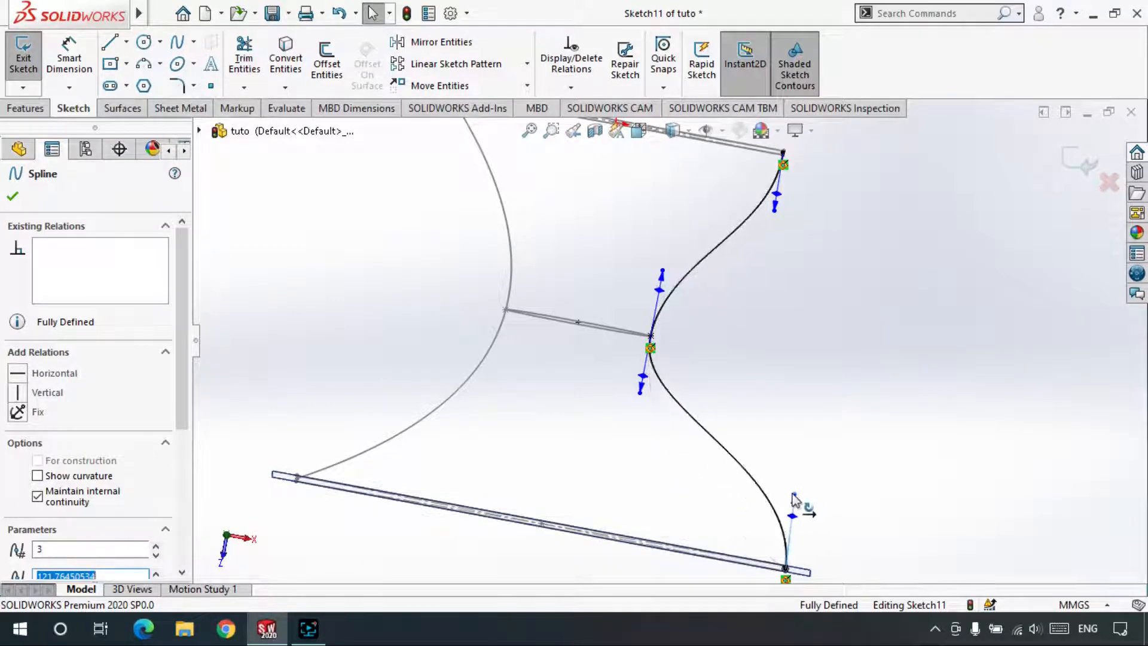
pyautogui.click(13, 197)
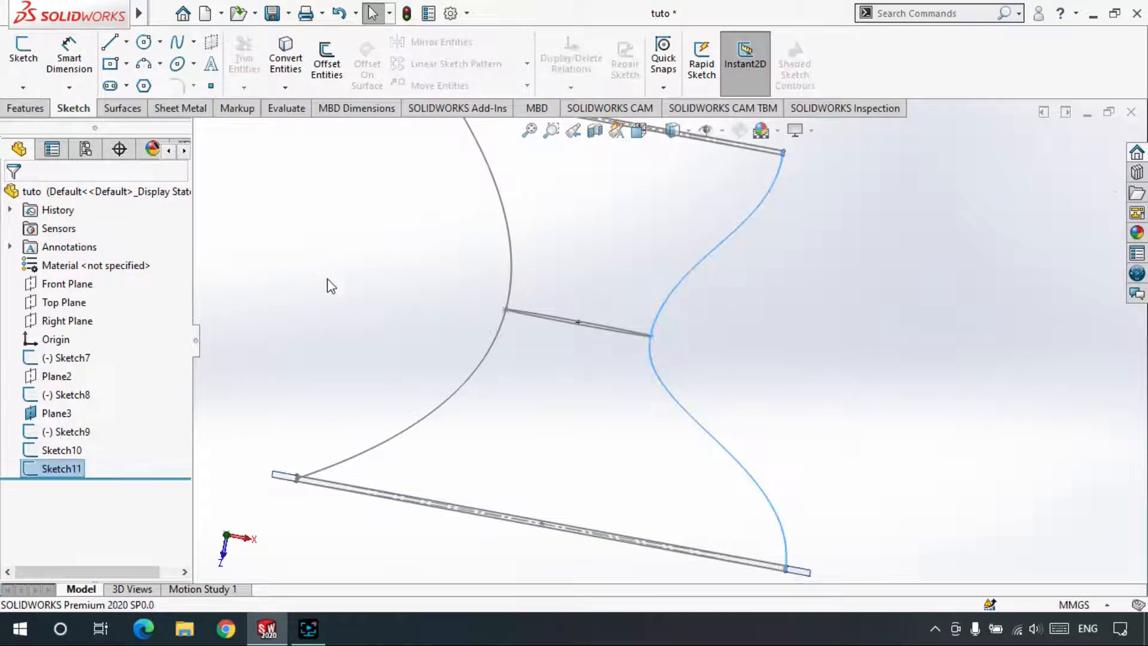
# Start a Lofted Boss/Base and choose the Sketch7 rectangle, Sketch8 circle and Sketch9 rectangle as profiles.
pyautogui.moveTo(423, 341)
pyautogui.mouseDown(button='middle')
pyautogui.moveTo(421, 284)
pyautogui.moveTo(329, 208)
pyautogui.mouseUp(button='middle')
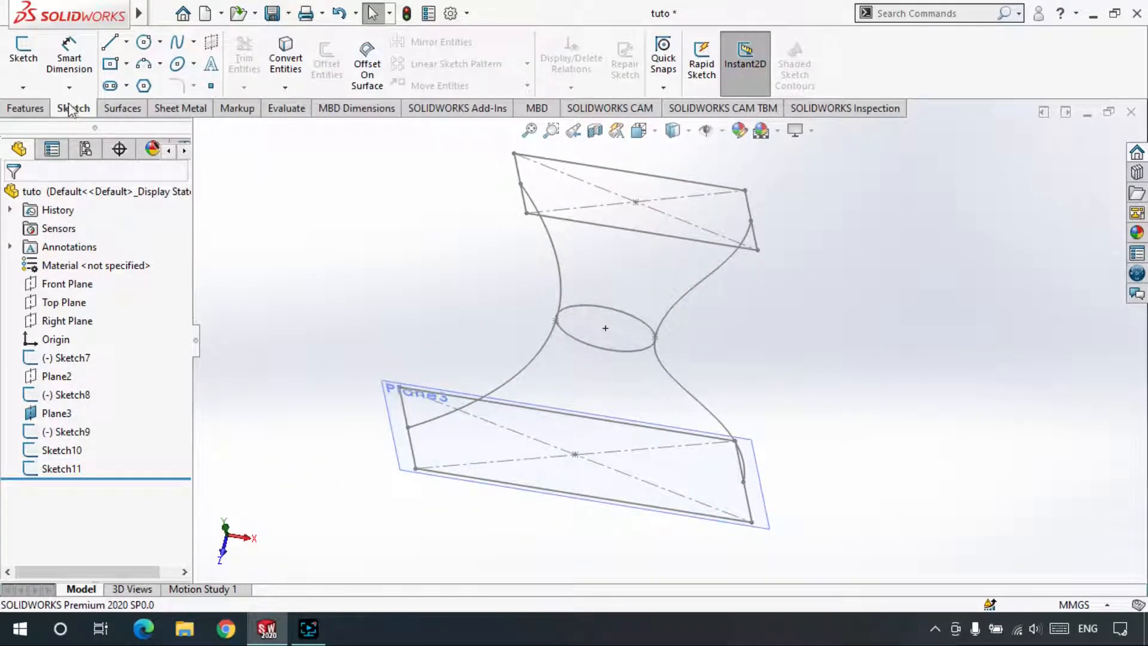
pyautogui.click(26, 109)
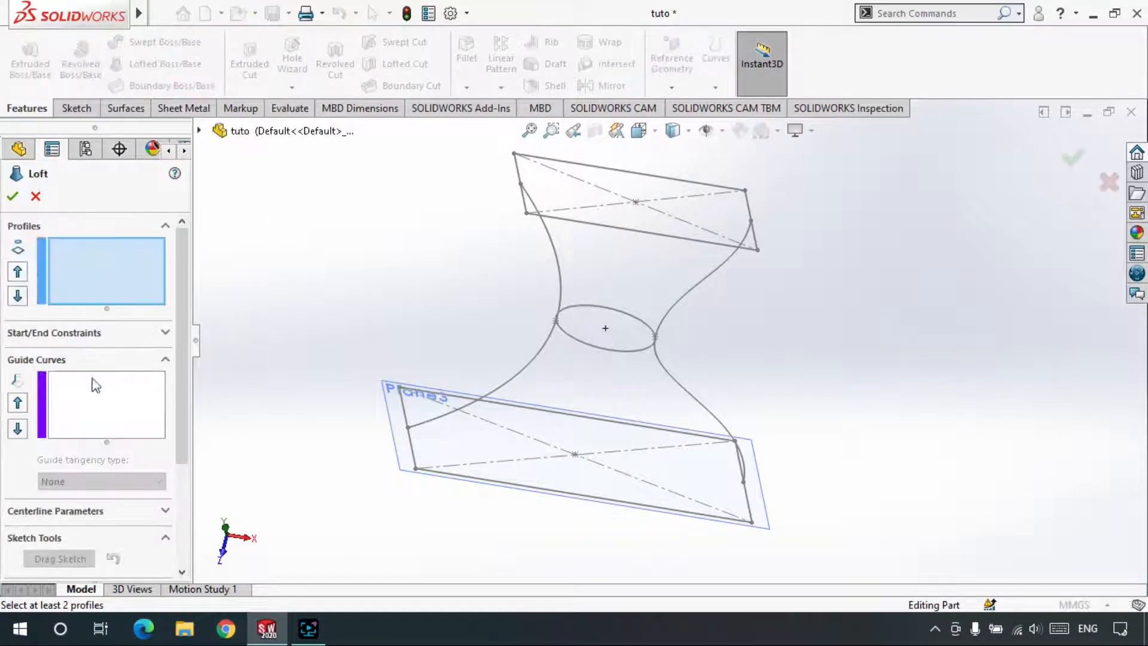
pyautogui.click(655, 183)
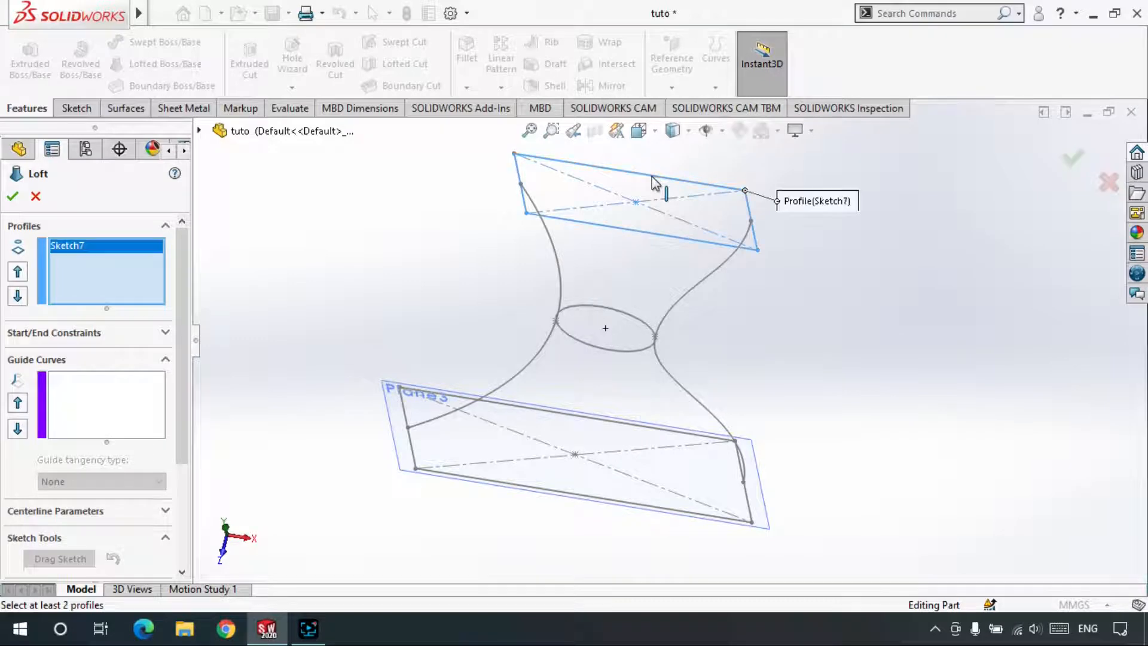
pyautogui.click(589, 312)
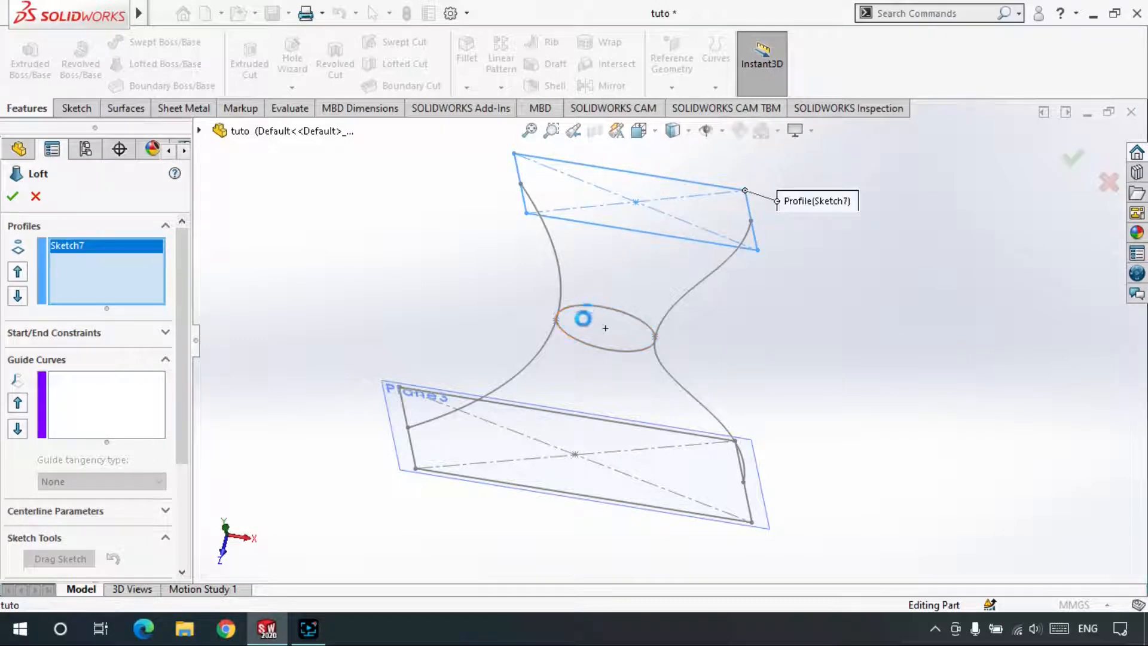
pyautogui.scroll(-3, 564, 409)
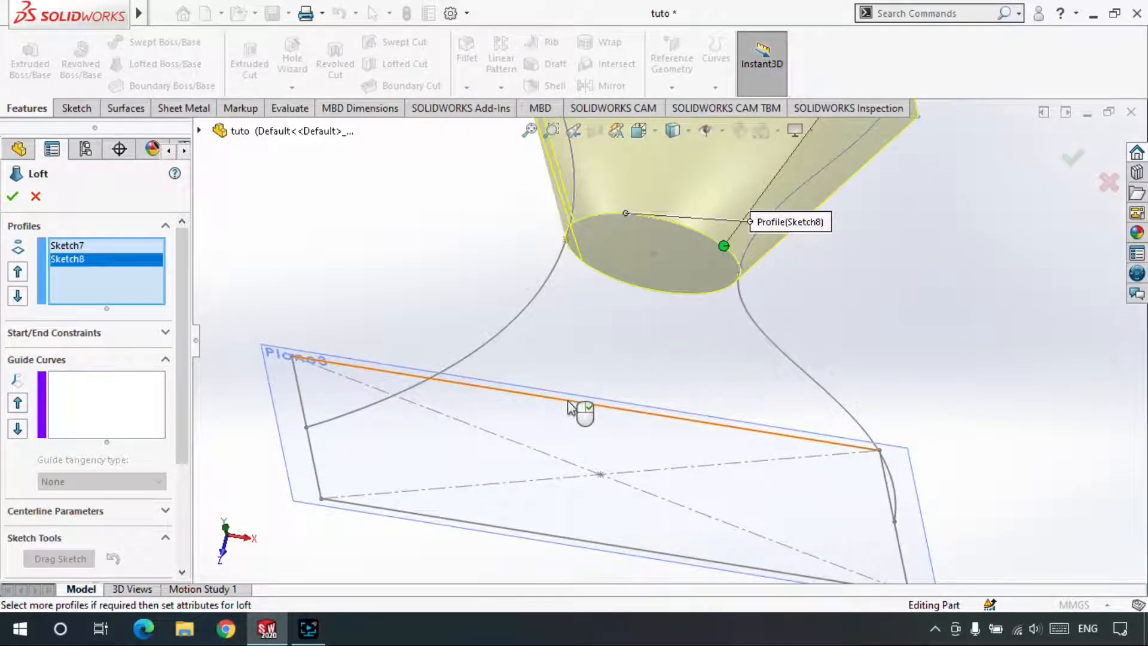
pyautogui.click(566, 399)
pyautogui.scroll(1, 603, 319)
pyautogui.scroll(1, 621, 302)
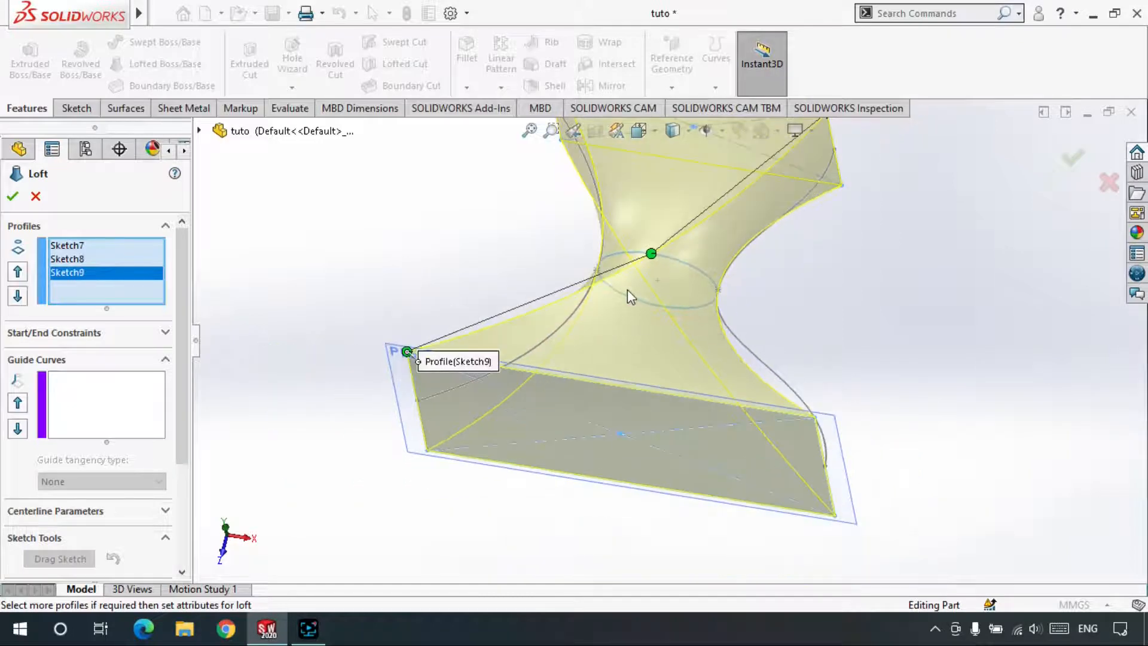
# Add the Sketch10 and Sketch11 splines as guide curves and inspect how the loft preview follows them.
pyautogui.click(86, 397)
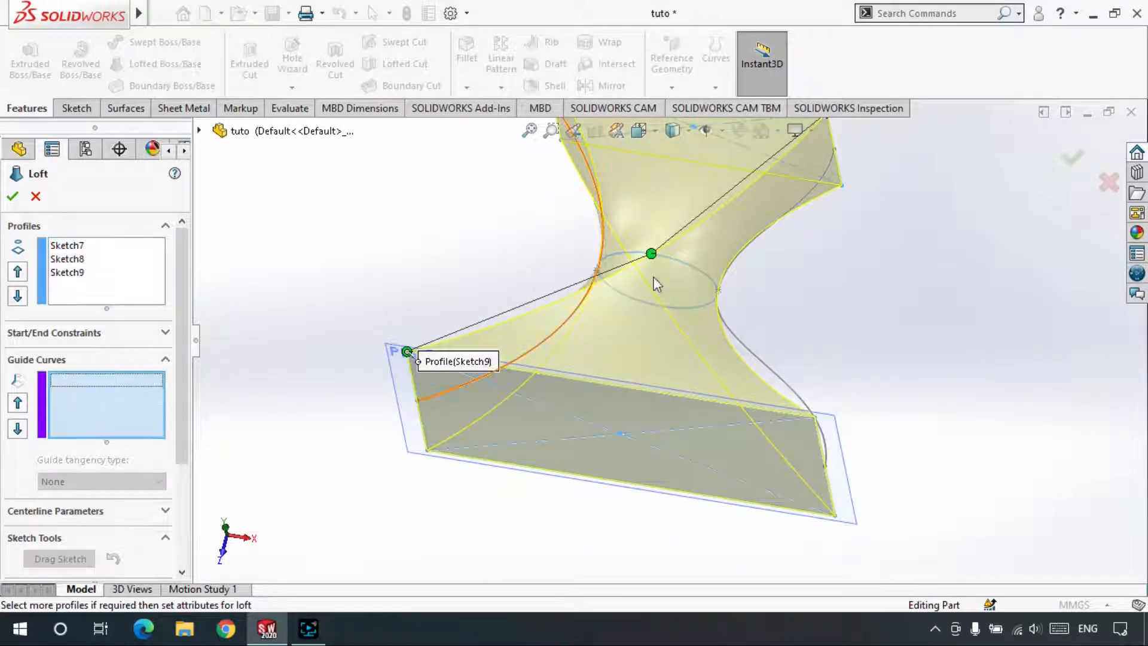
pyautogui.click(601, 256)
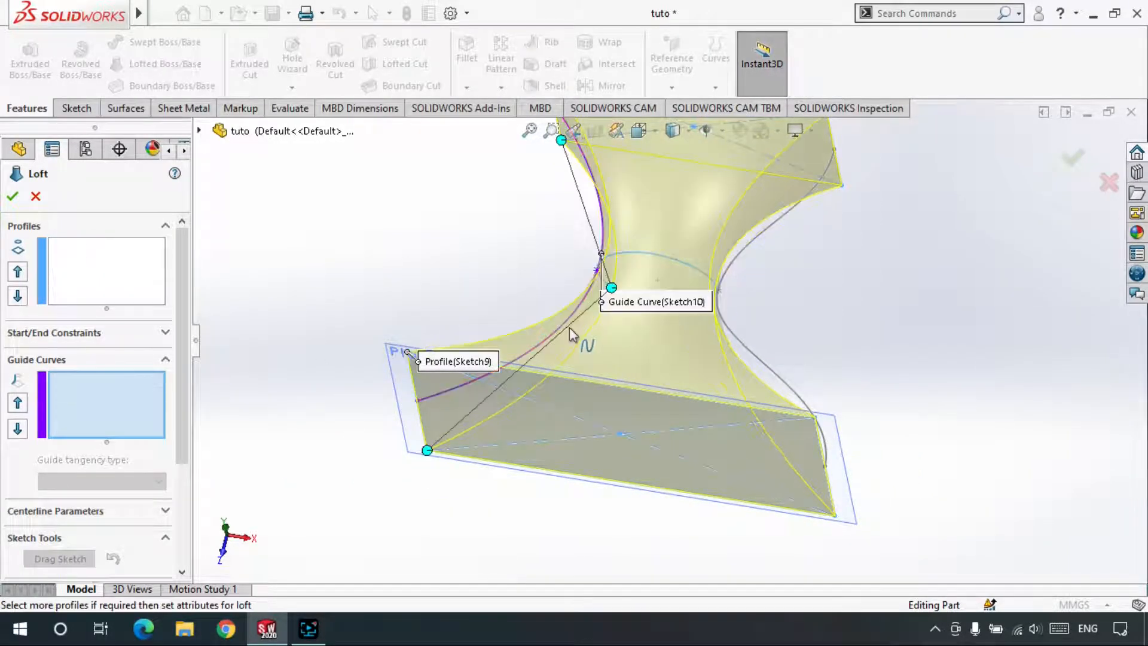
pyautogui.click(745, 345)
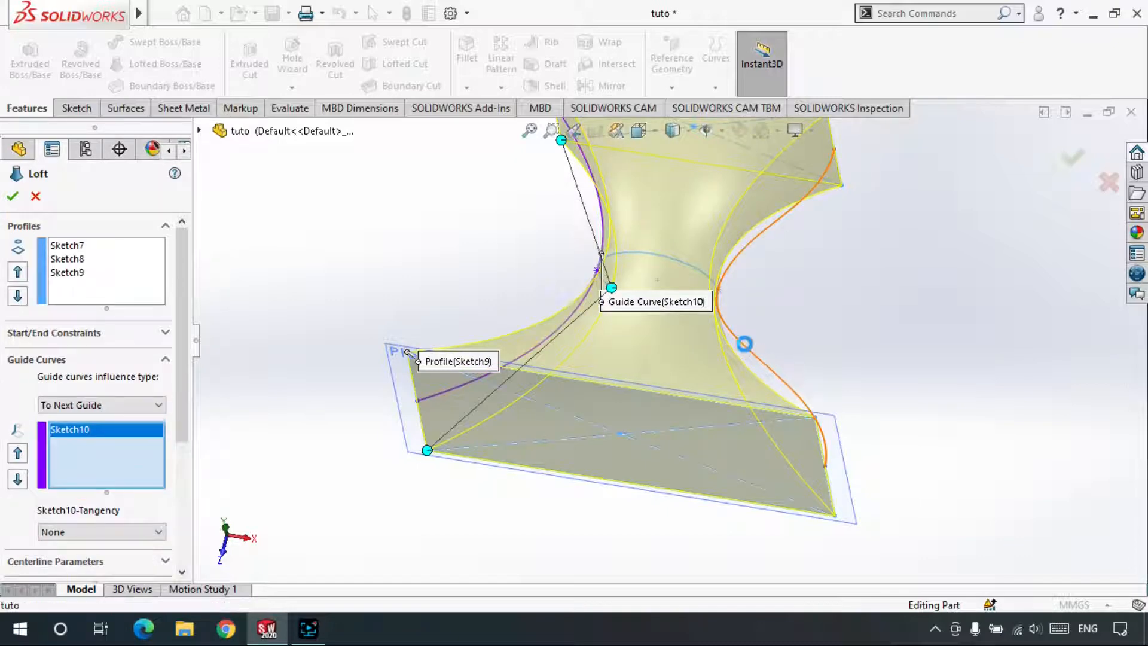
pyautogui.moveTo(779, 366)
pyautogui.mouseDown(button='middle')
pyautogui.moveTo(765, 307)
pyautogui.moveTo(768, 422)
pyautogui.moveTo(776, 374)
pyautogui.moveTo(747, 286)
pyautogui.mouseUp(button='middle')
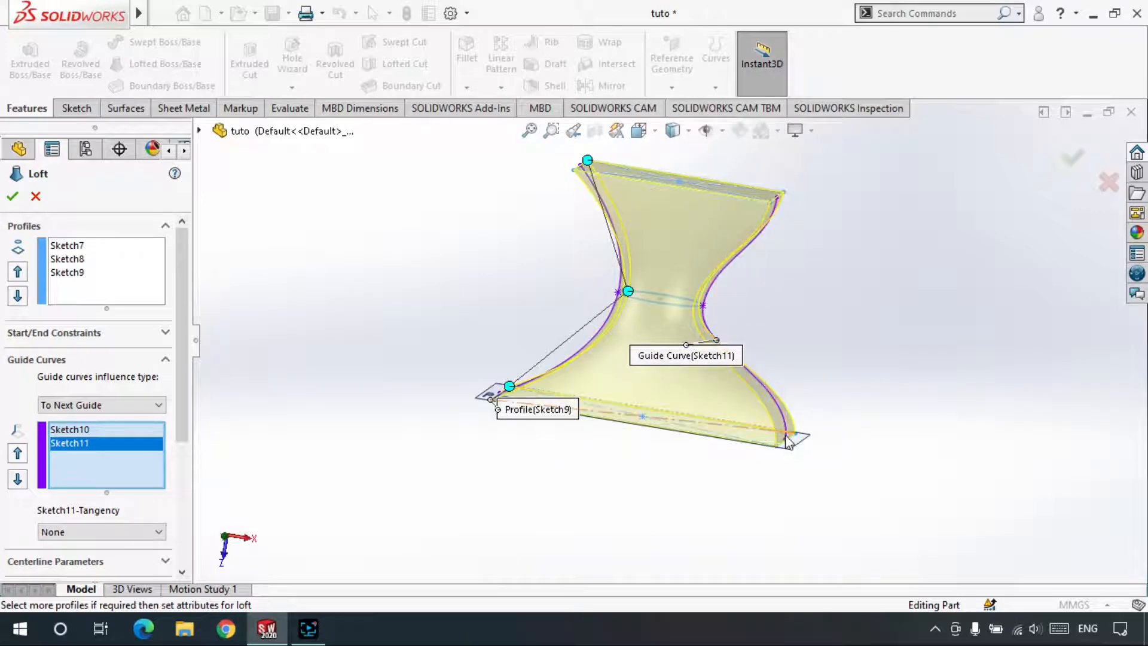
pyautogui.moveTo(788, 443); pyautogui.dragTo(797, 393, button='middle')
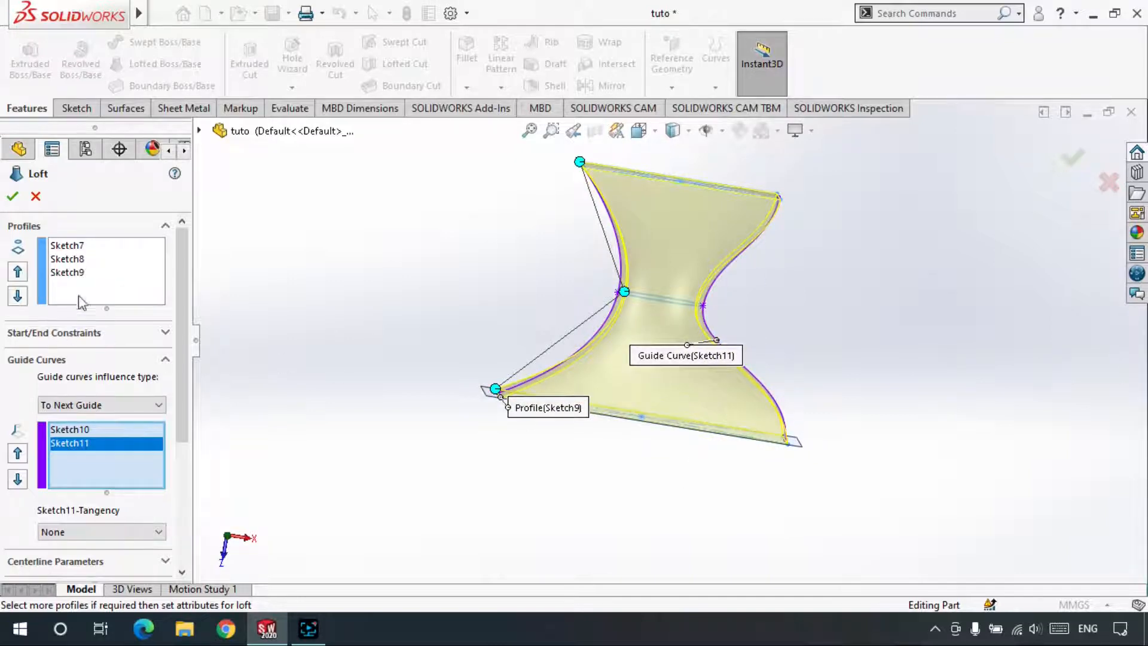
# Remove the Sketch8 circle from the loft profiles and examine the two-profile preview guided by both splines.
pyautogui.rightClick(67, 258)
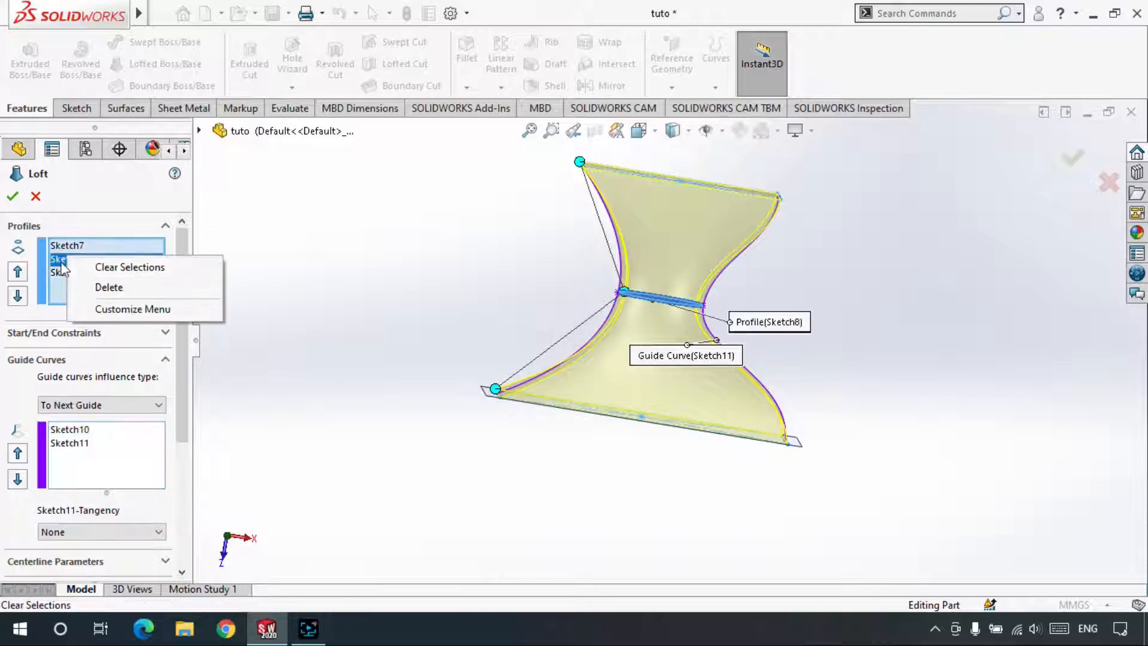
pyautogui.click(106, 290)
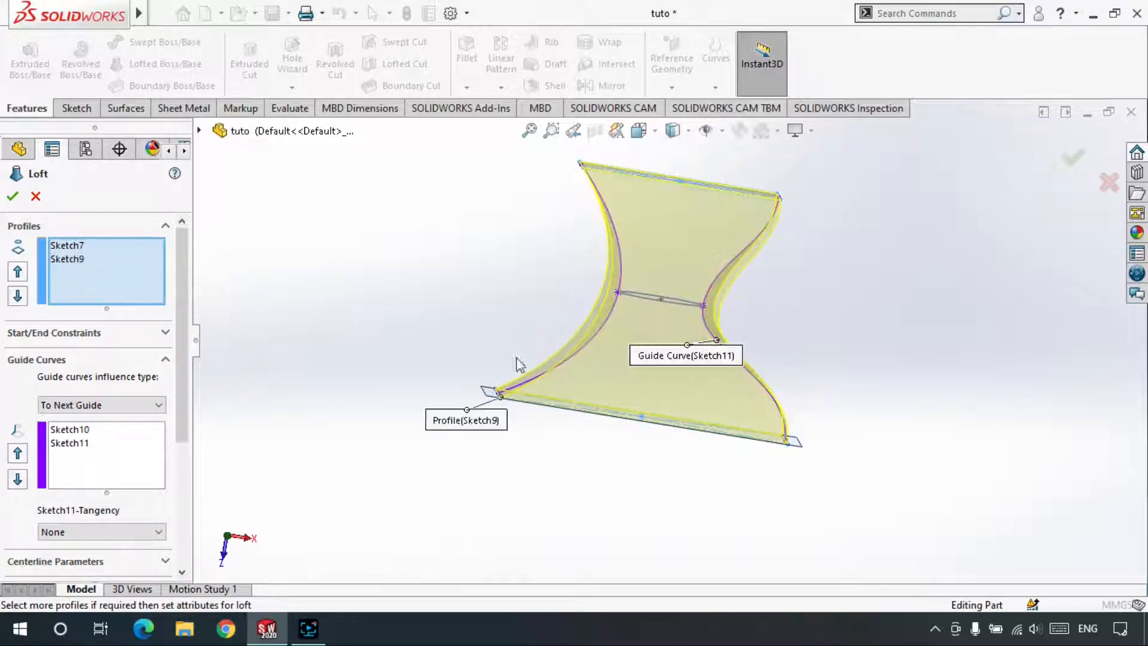
pyautogui.moveTo(561, 304); pyautogui.dragTo(526, 277, button='middle')
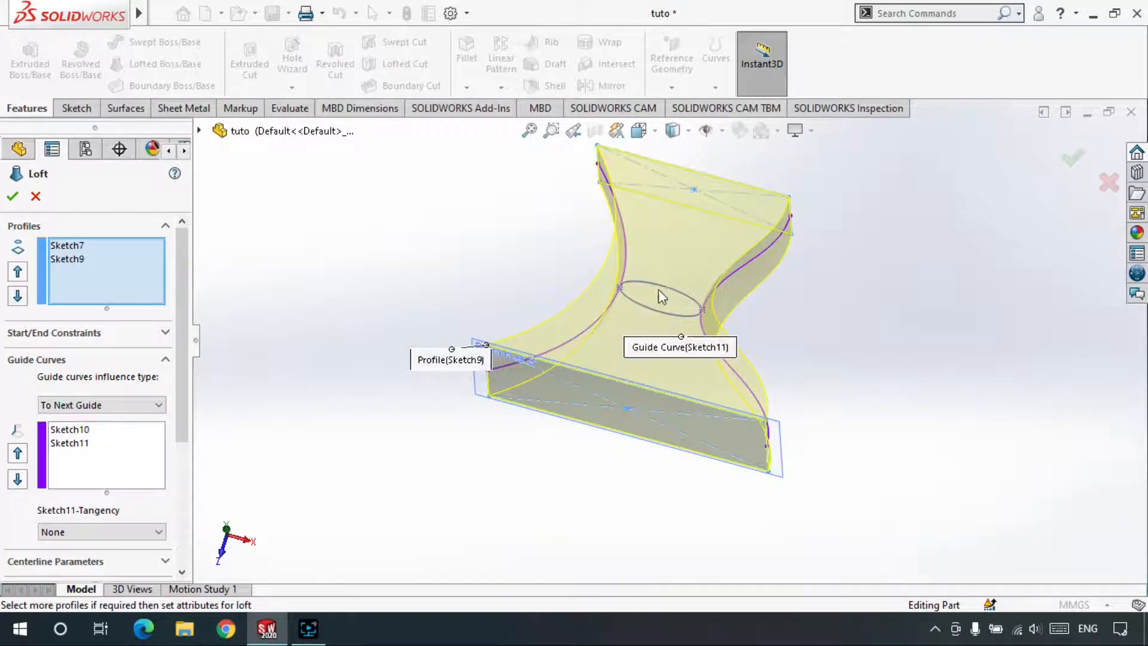
pyautogui.moveTo(661, 296); pyautogui.dragTo(640, 222, button='middle')
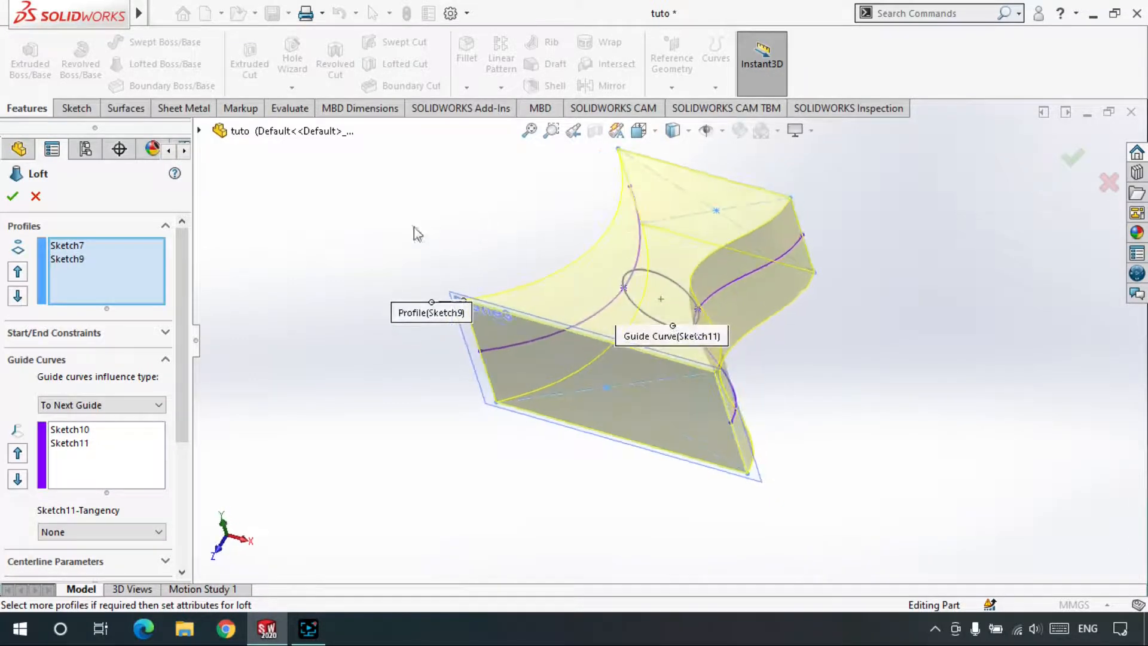
# Cancel the loft and inspect the rectangle and circle profiles together with the two guide splines.
pyautogui.click(35, 196)
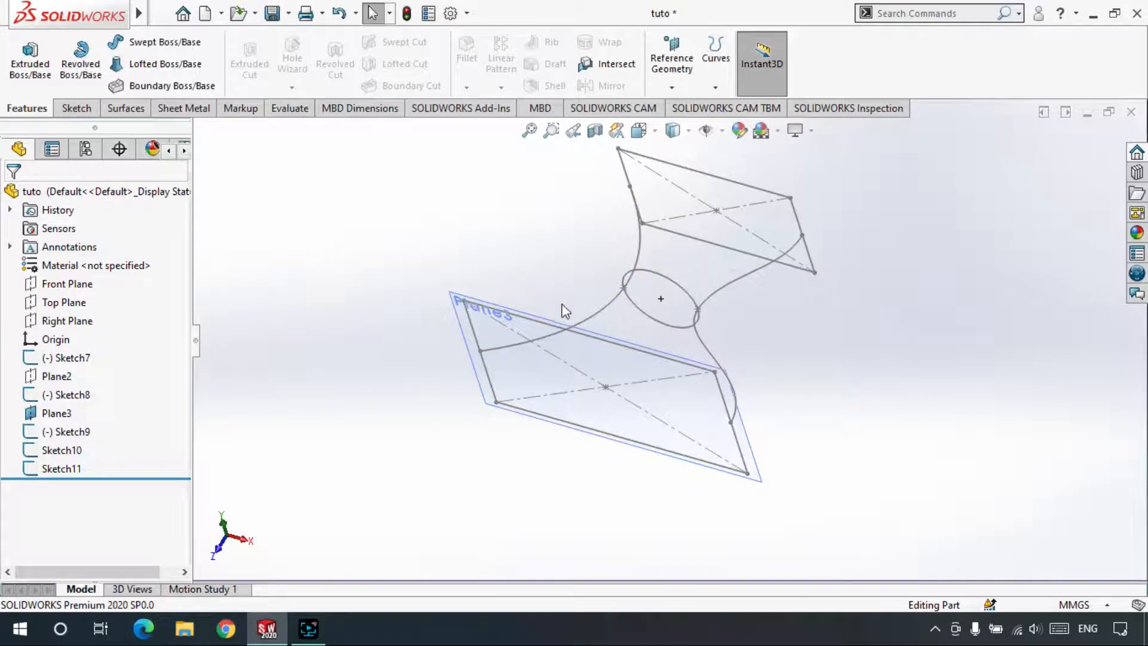
pyautogui.moveTo(585, 257)
pyautogui.mouseDown(button='middle')
pyautogui.moveTo(600, 225)
pyautogui.moveTo(589, 248)
pyautogui.mouseUp(button='middle')
pyautogui.click(589, 249)
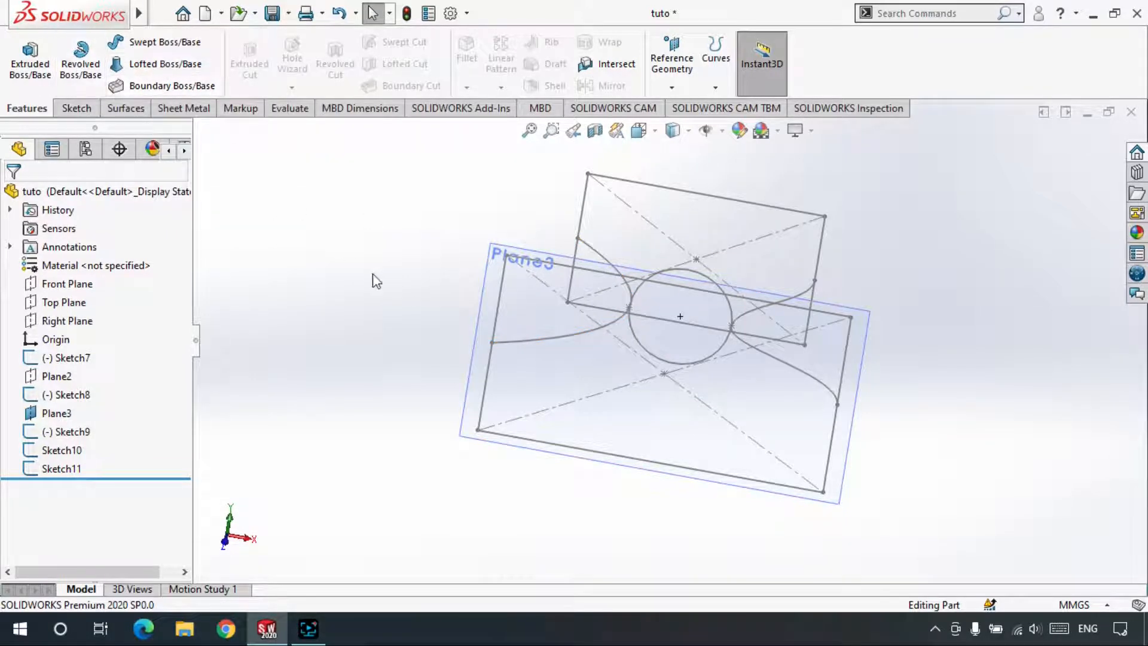
pyautogui.moveTo(585, 307)
pyautogui.mouseDown(button='middle')
pyautogui.moveTo(553, 328)
pyautogui.moveTo(529, 305)
pyautogui.mouseUp(button='middle')
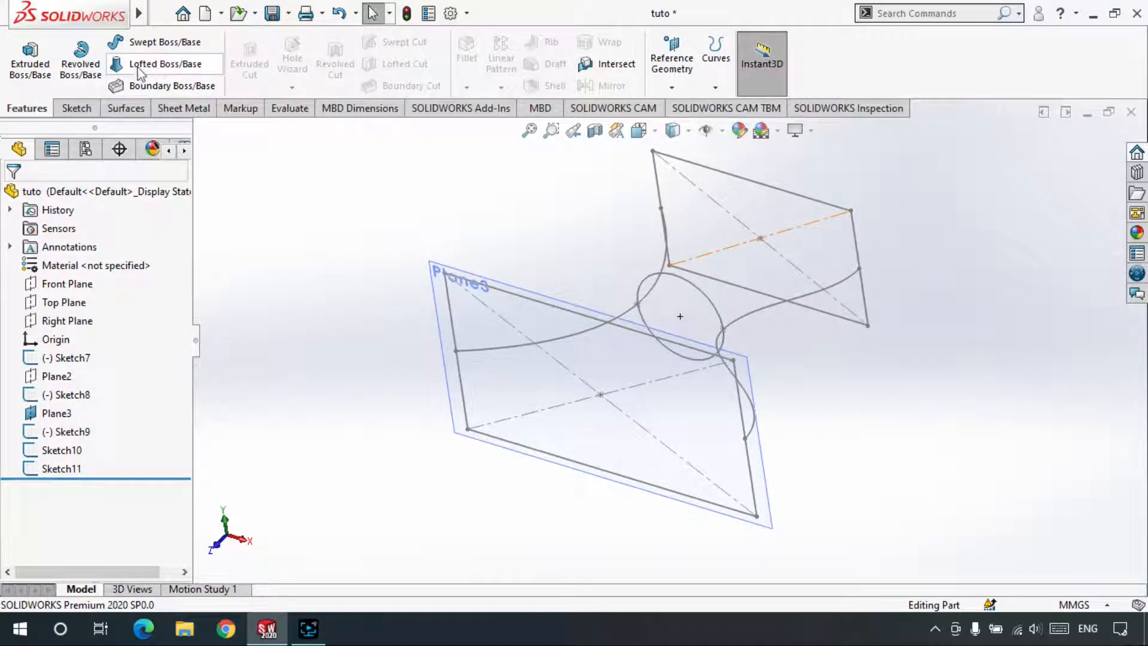
pyautogui.moveTo(562, 244); pyautogui.dragTo(699, 251, button='middle')
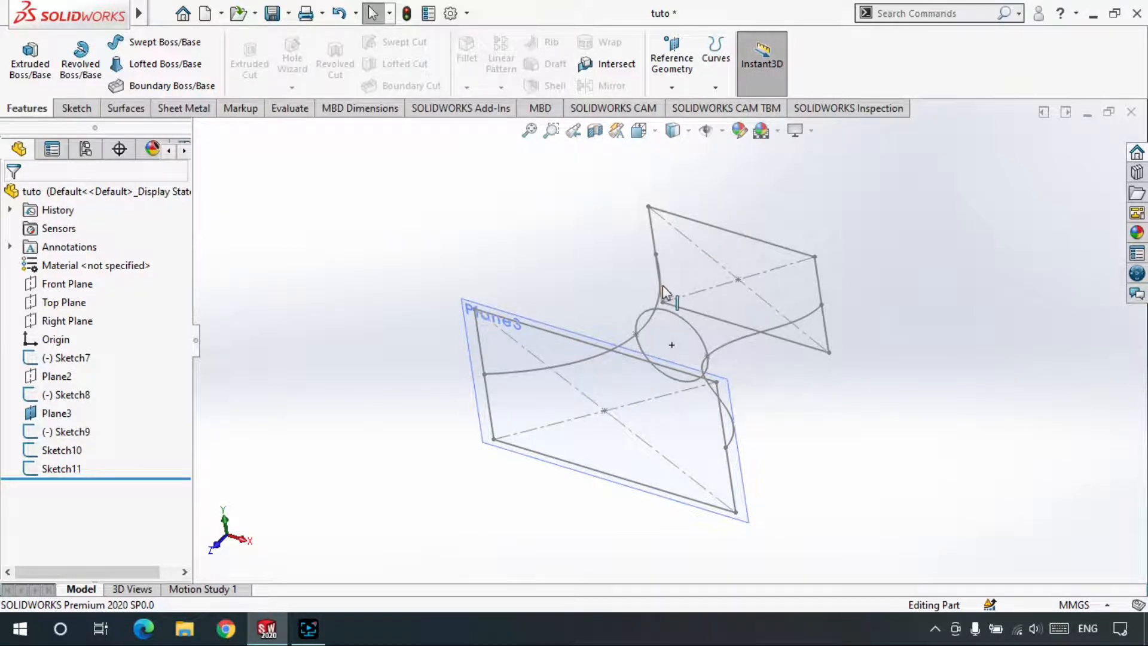
pyautogui.scroll(-2, 660, 353)
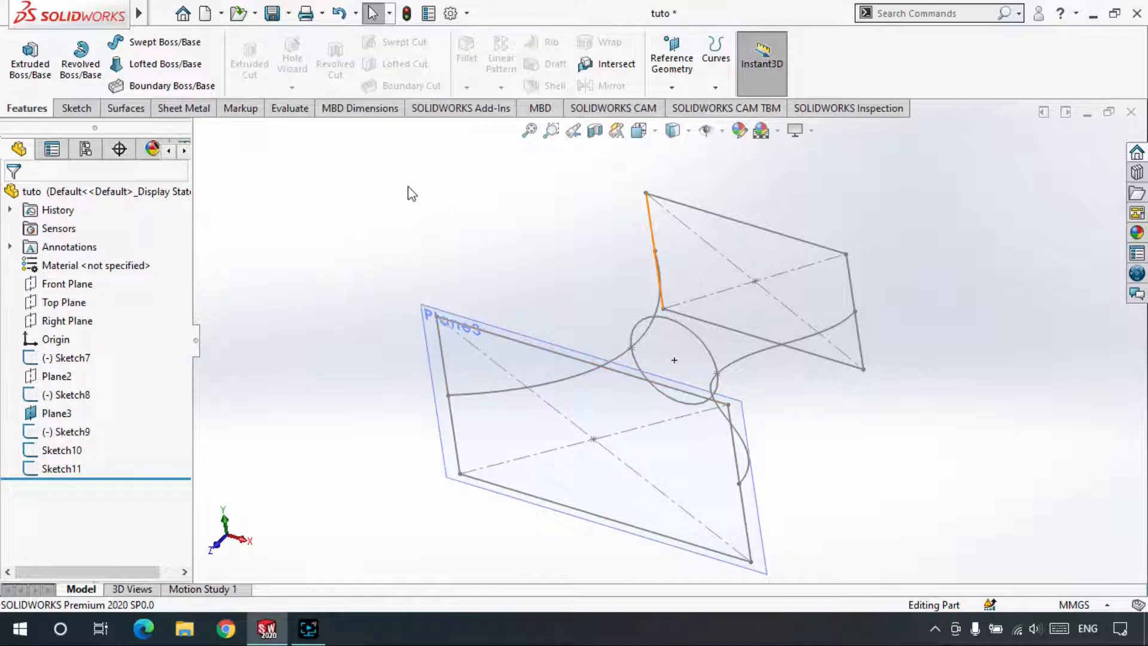
pyautogui.scroll(2, 378, 258)
# Delete the Sketch9 rectangle and the Sketch10 and Sketch11 guide splines.
pyautogui.moveTo(114, 426); pyautogui.dragTo(72, 485)
pyautogui.press('Delete')
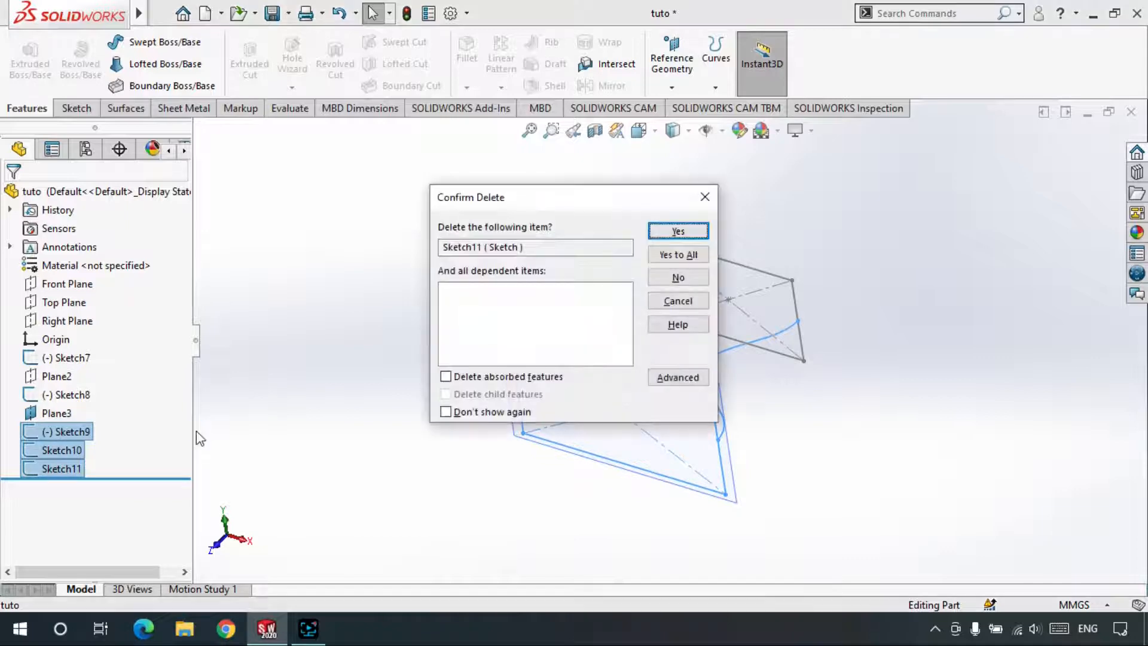
pyautogui.press('Return')
pyautogui.click(688, 254)
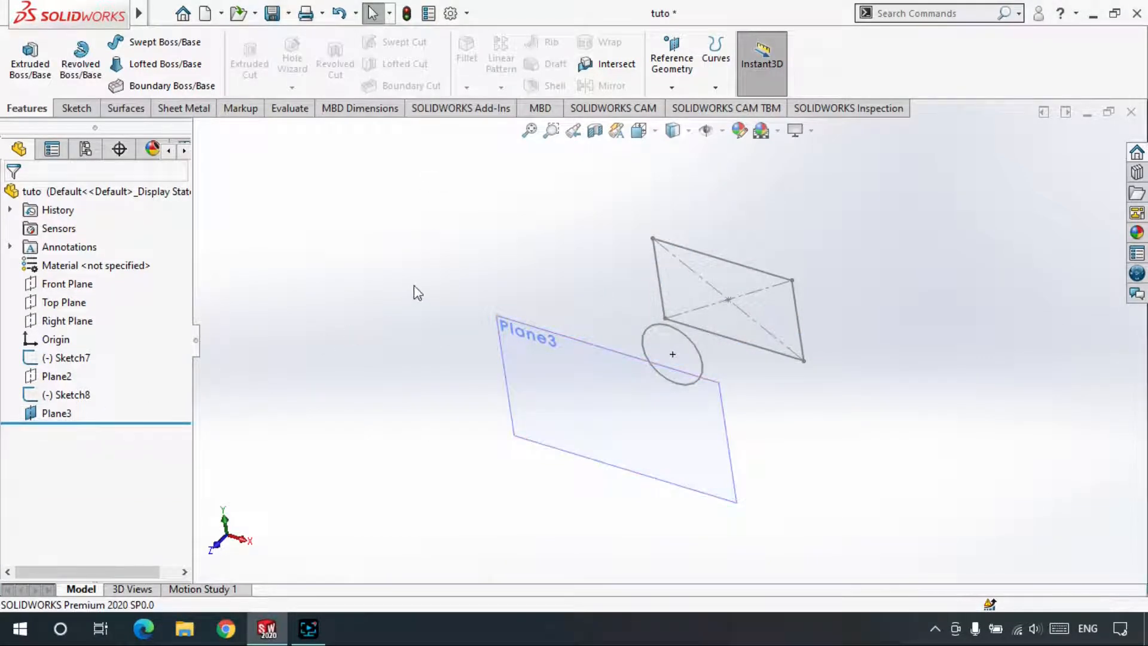
# Delete Plane3, the Sketch8 circle and Plane2, keeping only the Sketch7 rectangle.
pyautogui.click(66, 412)
pyautogui.click(355, 224)
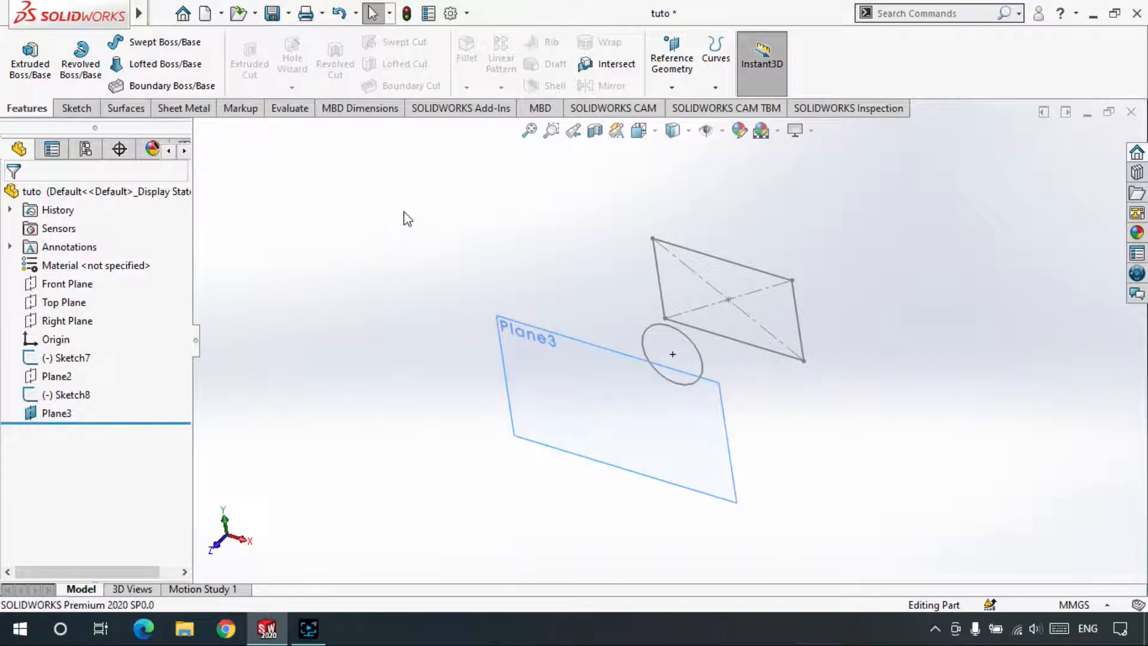
pyautogui.moveTo(405, 174); pyautogui.dragTo(892, 529)
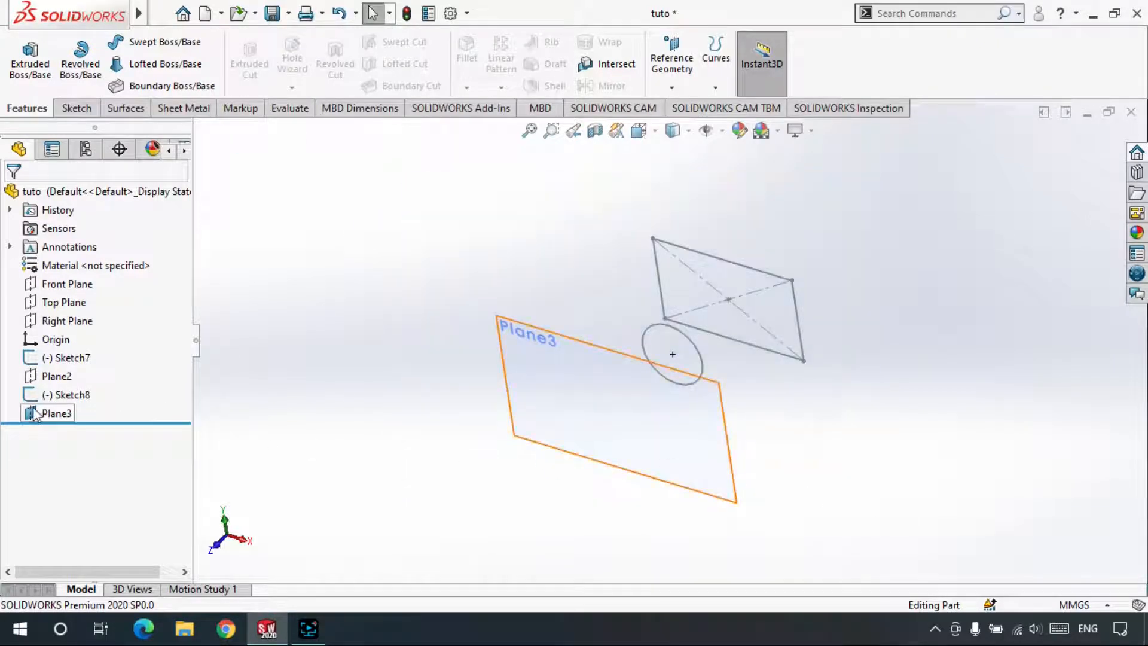
pyautogui.click(56, 412)
pyautogui.click(58, 396)
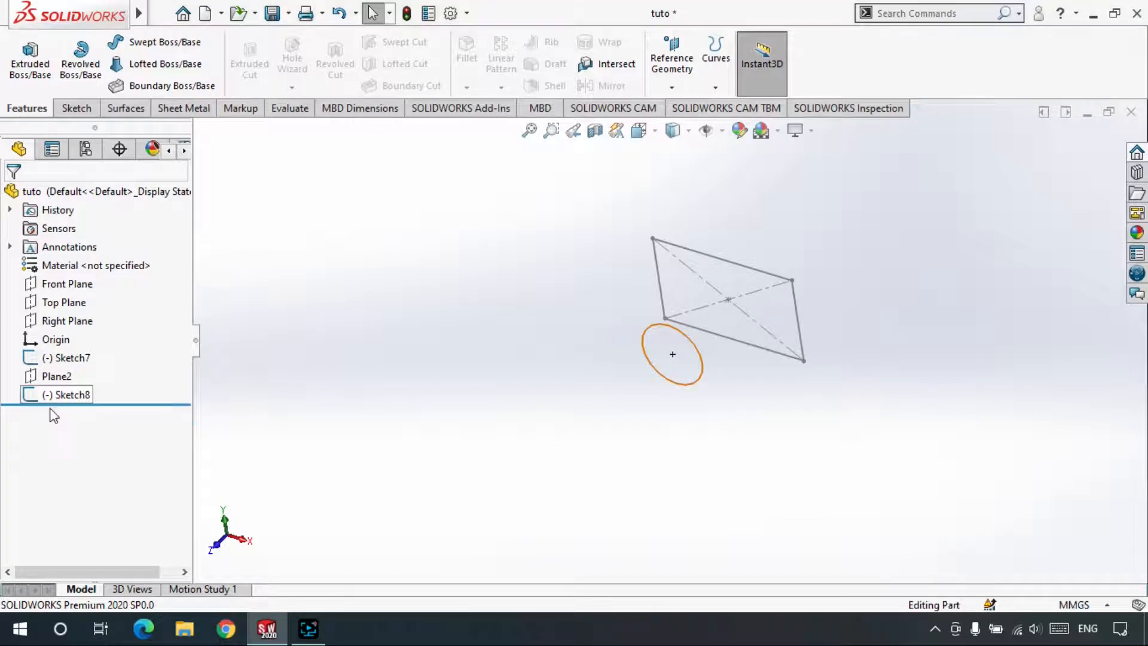
pyautogui.press('Delete')
pyautogui.press('Return')
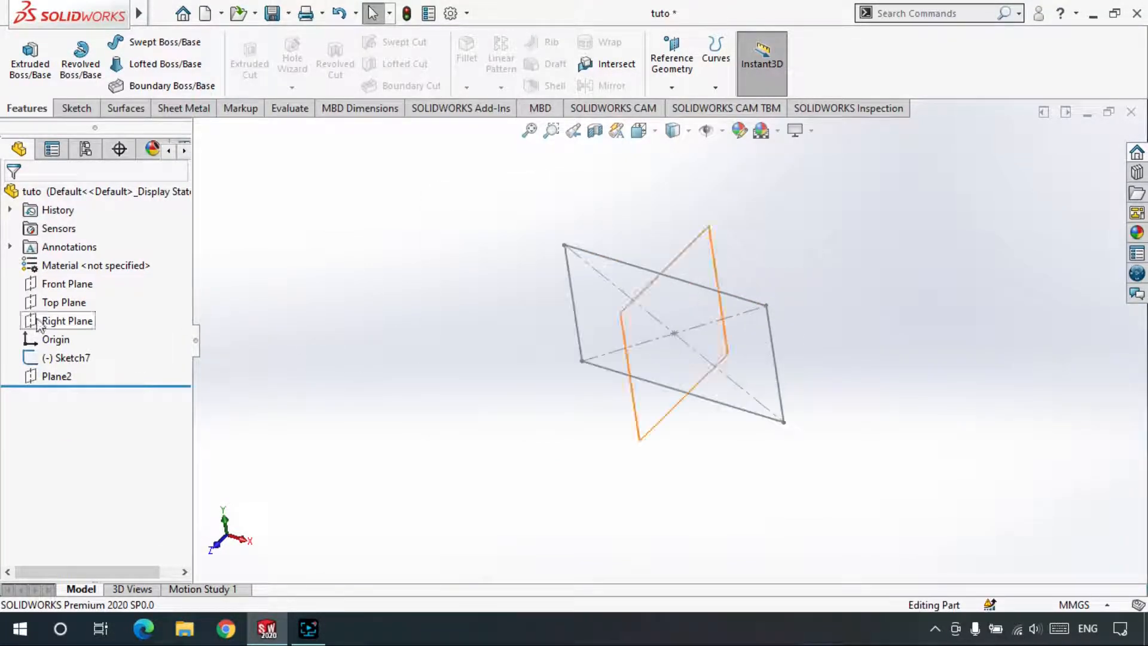
pyautogui.click(56, 377)
pyautogui.press('Delete')
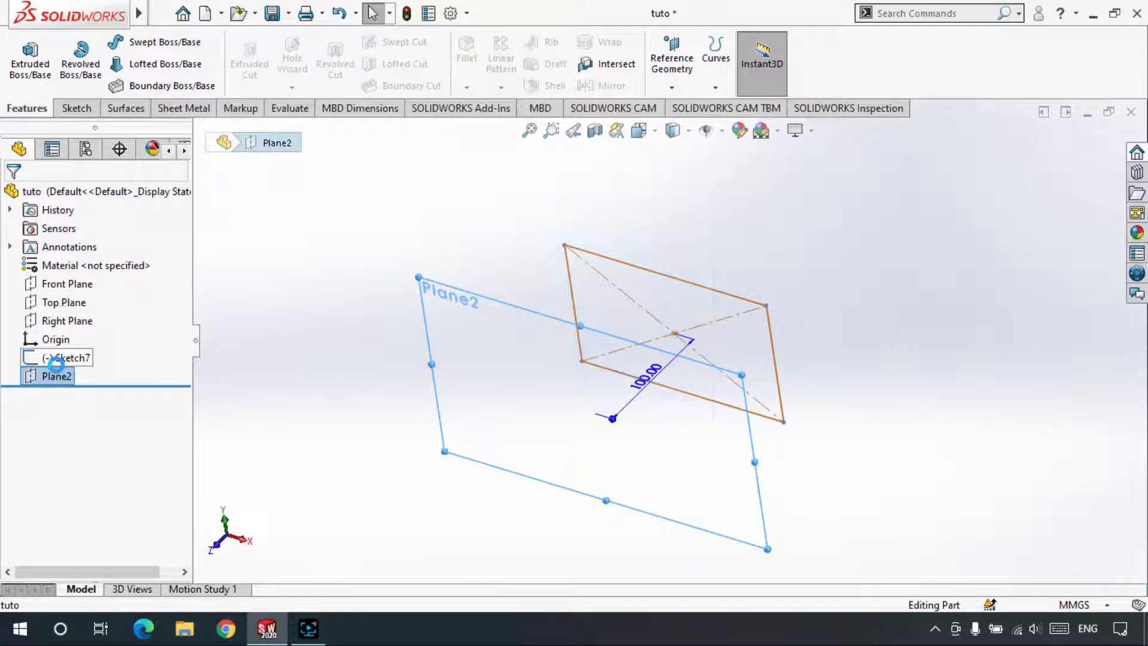
pyautogui.press('Return')
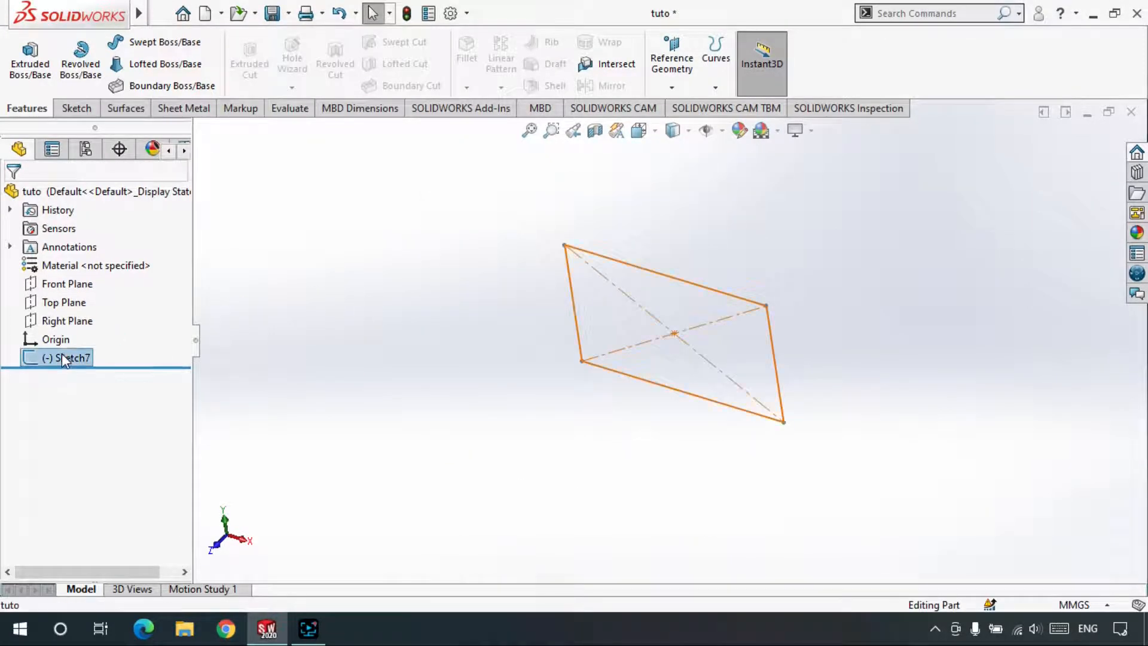
# Edit Sketch7, dimension the rectangle's lower horizontal edge to 150 mm, and exit the sketch.
pyautogui.click(62, 358)
pyautogui.moveTo(439, 382); pyautogui.dragTo(574, 335, button='middle')
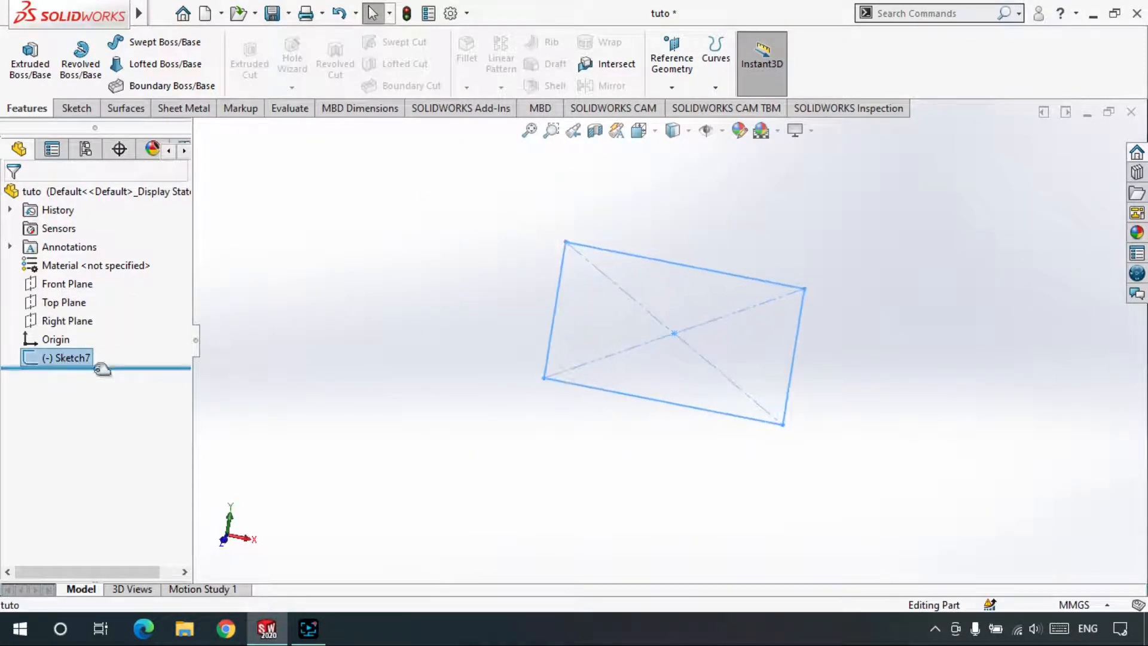
pyautogui.rightClick(68, 358)
pyautogui.click(88, 234)
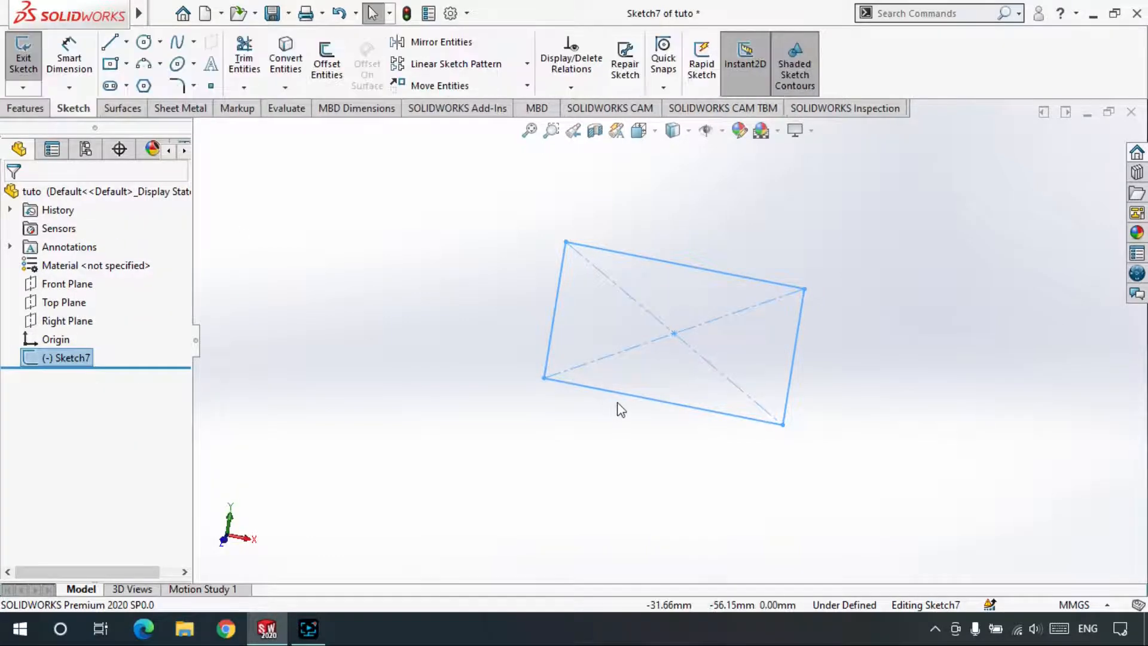
pyautogui.click(707, 411)
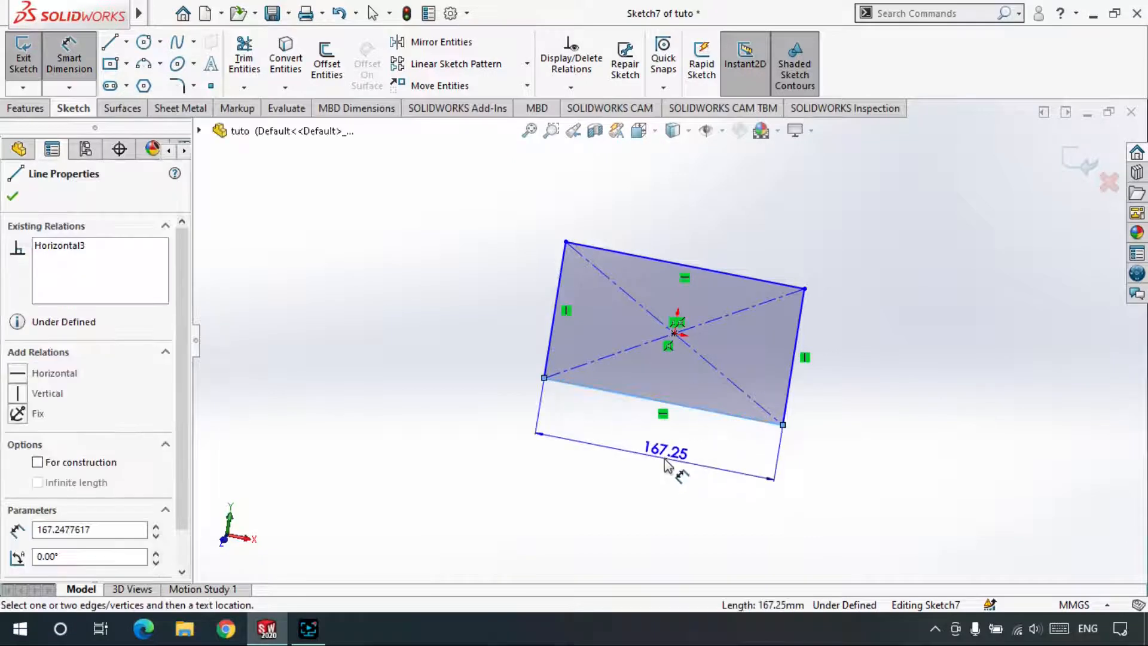
pyautogui.click(707, 474)
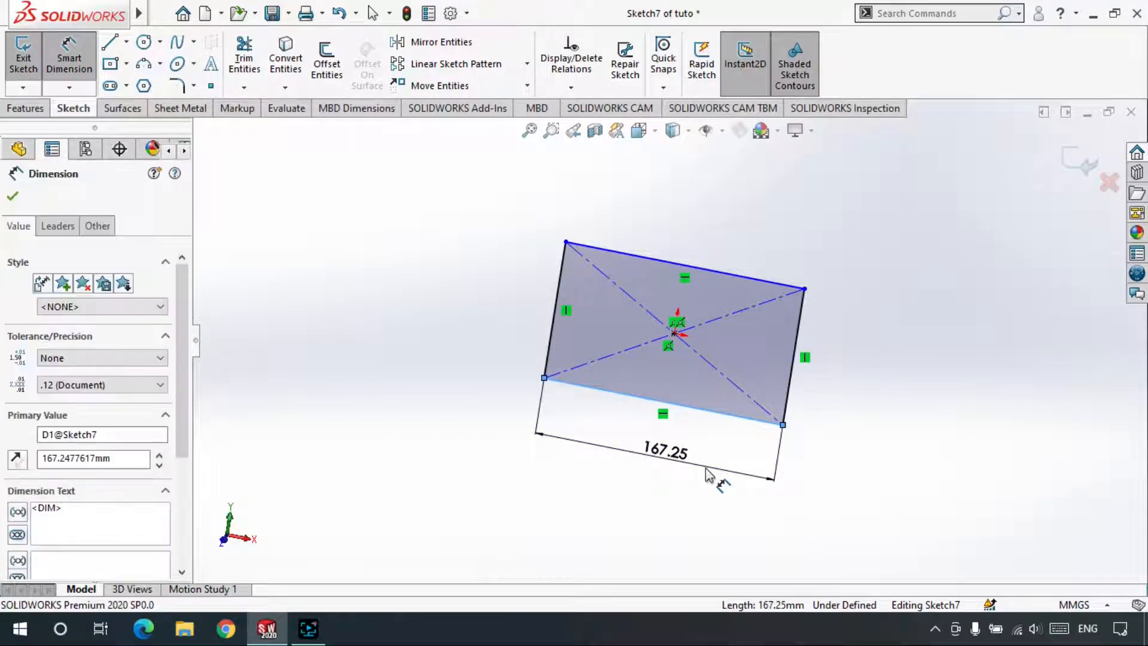
pyautogui.write('150')
pyautogui.press('Return')
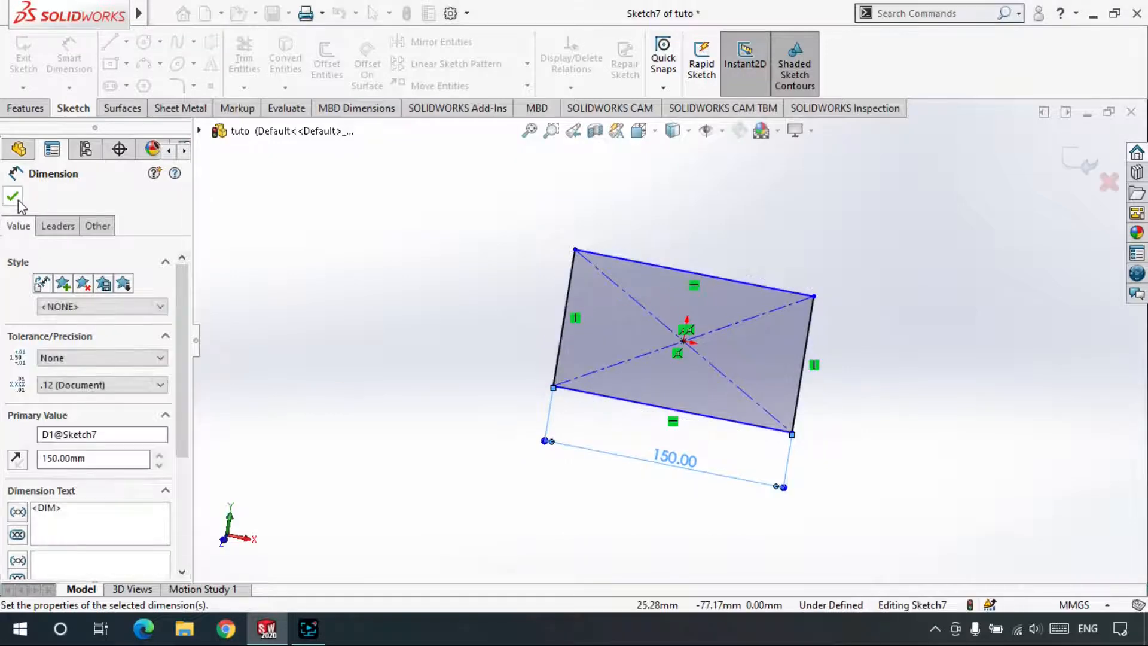
pyautogui.click(13, 198)
pyautogui.press('Escape')
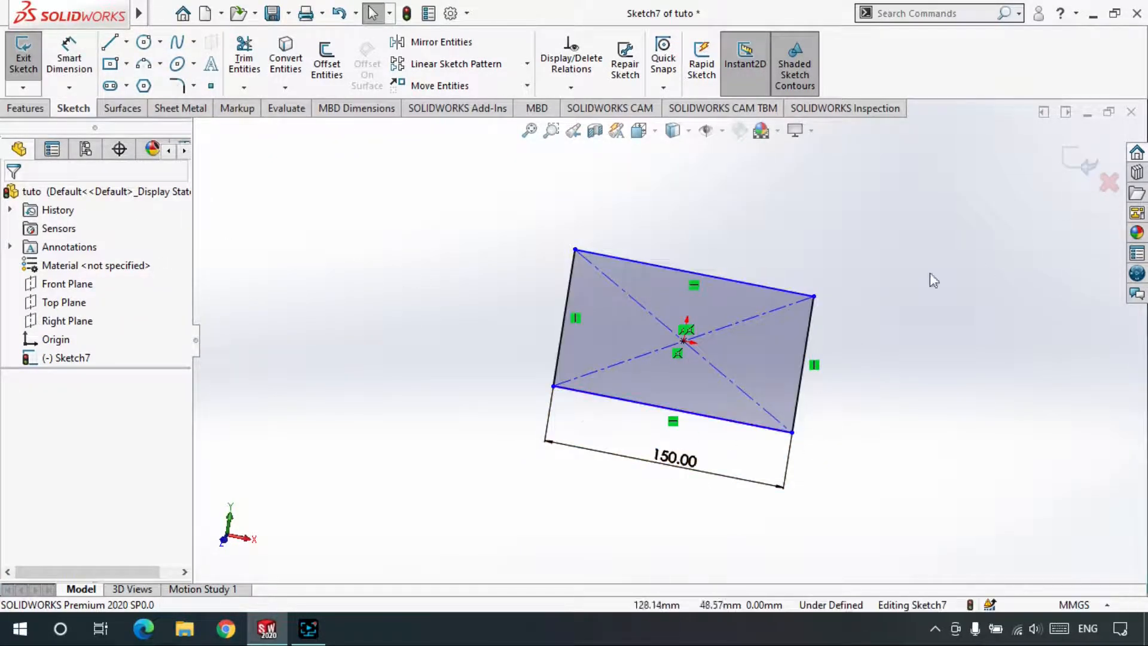
pyautogui.doubleClick(727, 242)
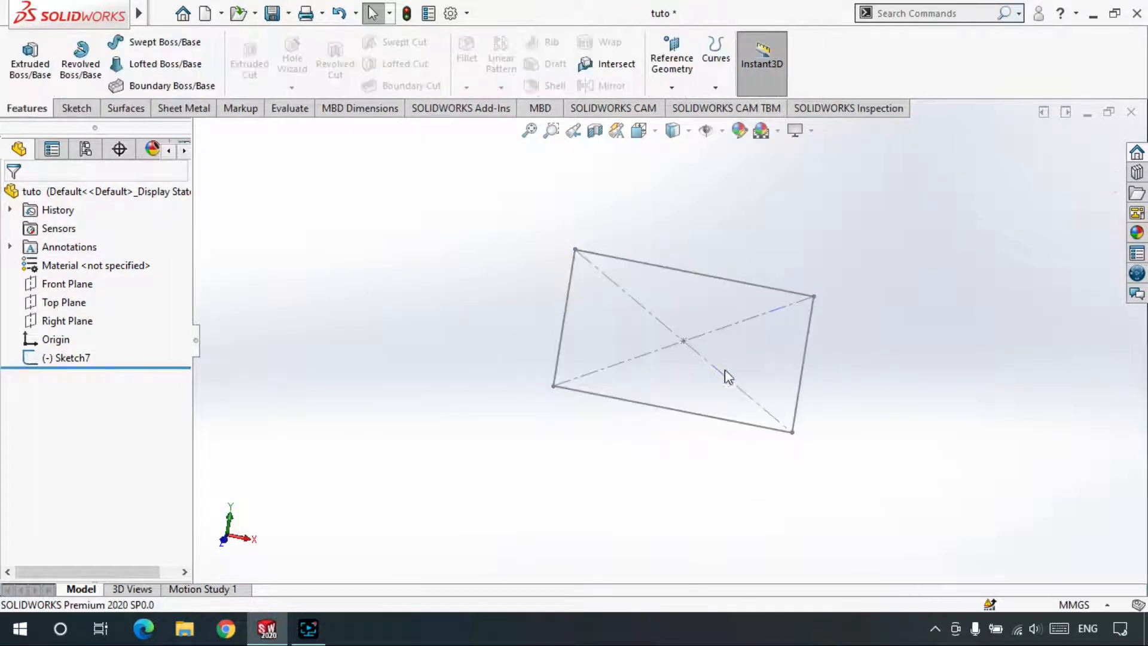
pyautogui.moveTo(720, 387)
pyautogui.mouseDown(button='middle')
pyautogui.moveTo(682, 405)
pyautogui.moveTo(578, 377)
pyautogui.moveTo(754, 345)
pyautogui.moveTo(690, 364)
pyautogui.mouseUp(button='middle')
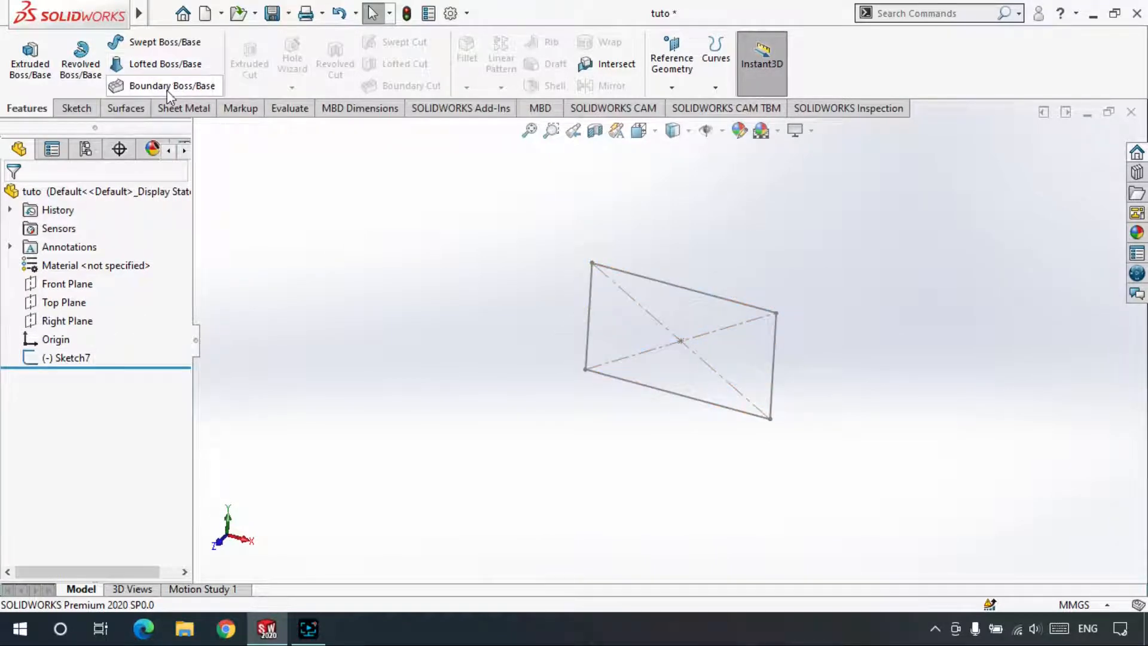
pyautogui.click(57, 284)
pyautogui.click(680, 78)
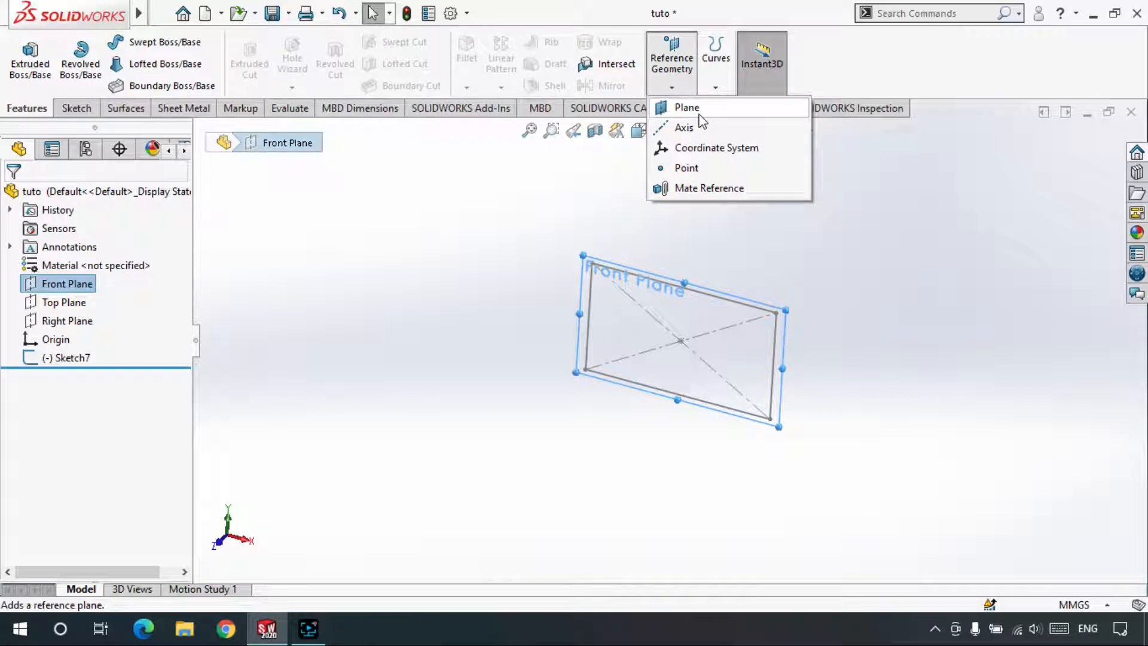
pyautogui.press('Escape')
pyautogui.press('Escape')
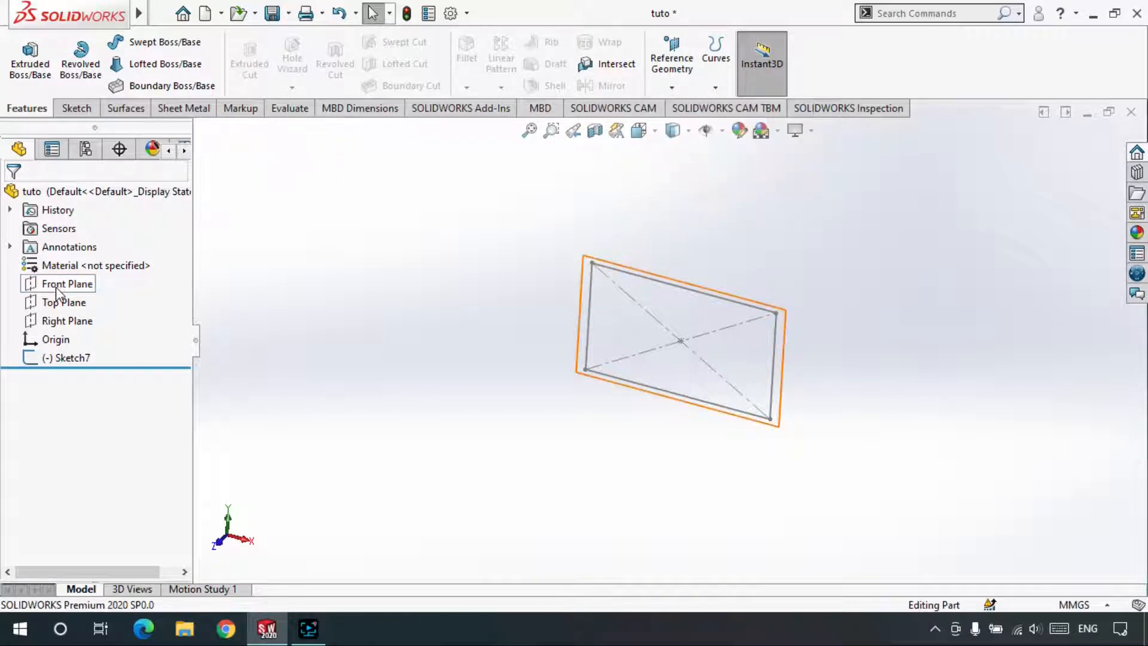
pyautogui.moveTo(635, 322); pyautogui.dragTo(613, 335, button='middle')
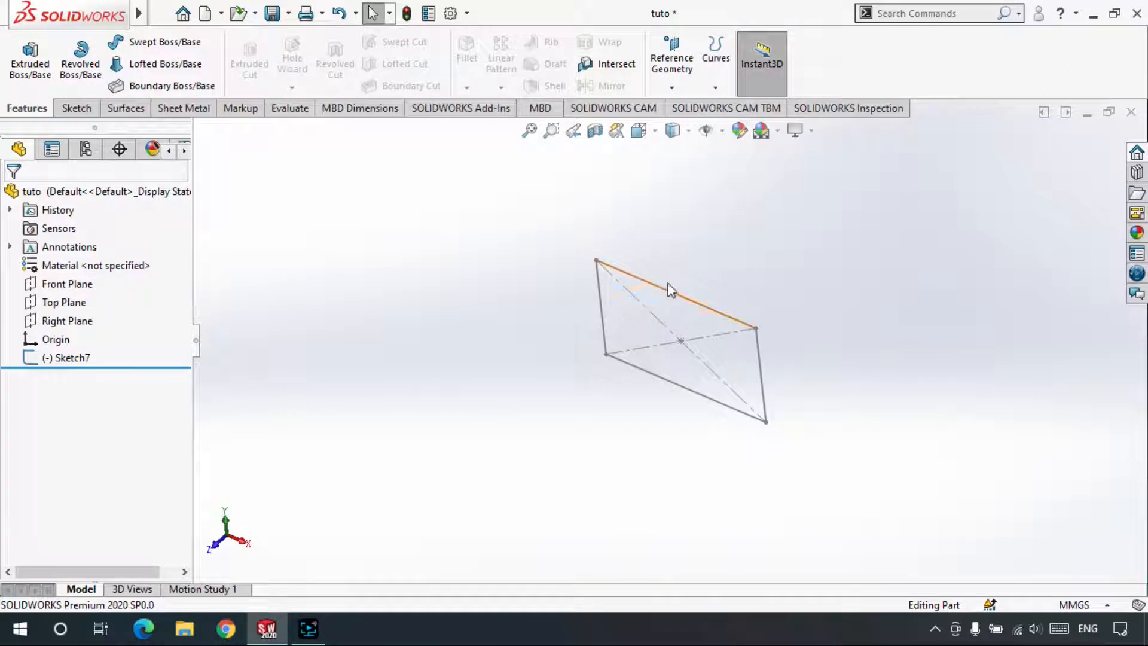
pyautogui.moveTo(668, 283); pyautogui.dragTo(682, 266, button='middle')
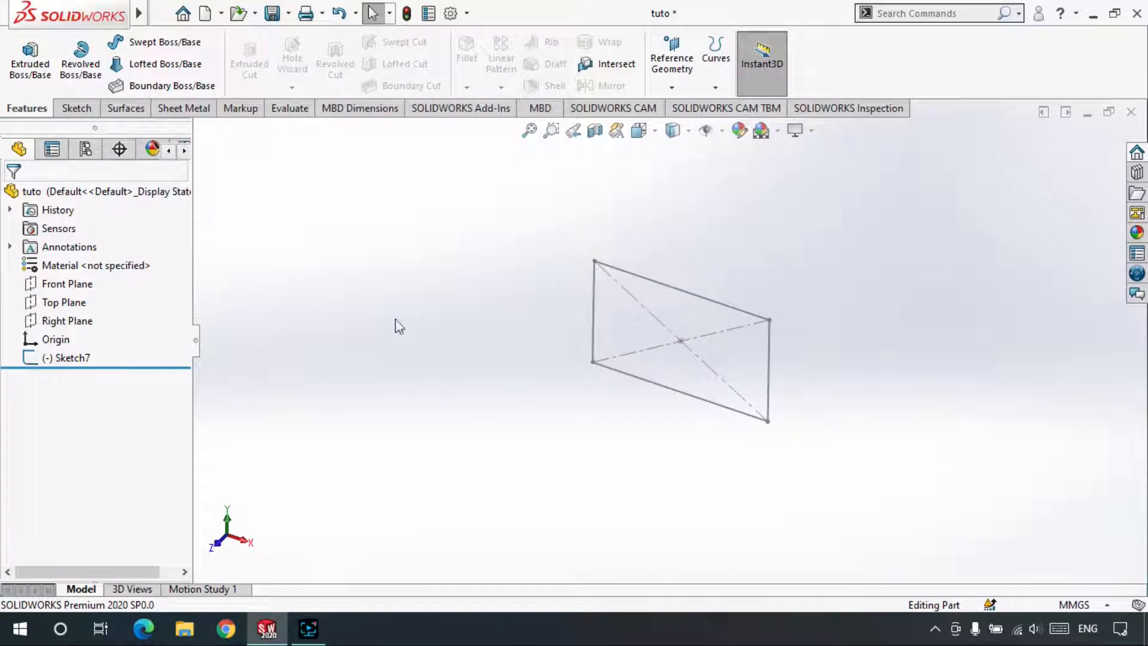
pyautogui.click(67, 285)
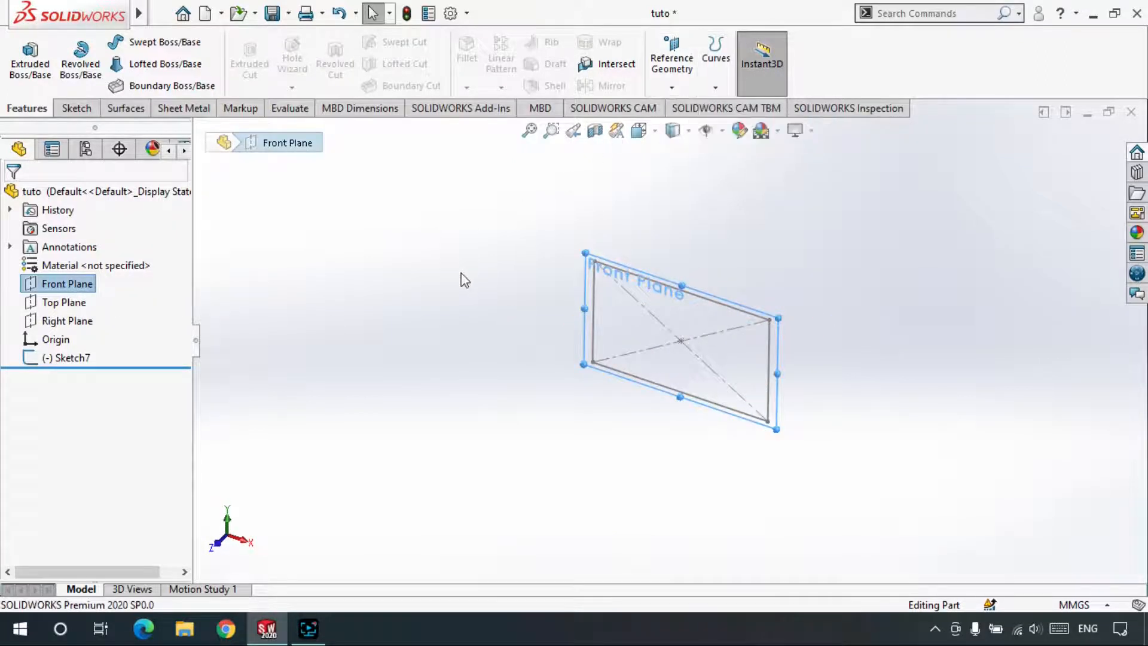
pyautogui.click(465, 279)
# Create a reference plane offset 170 mm from the Front Plane, in front of the rectangle.
pyautogui.click(67, 283)
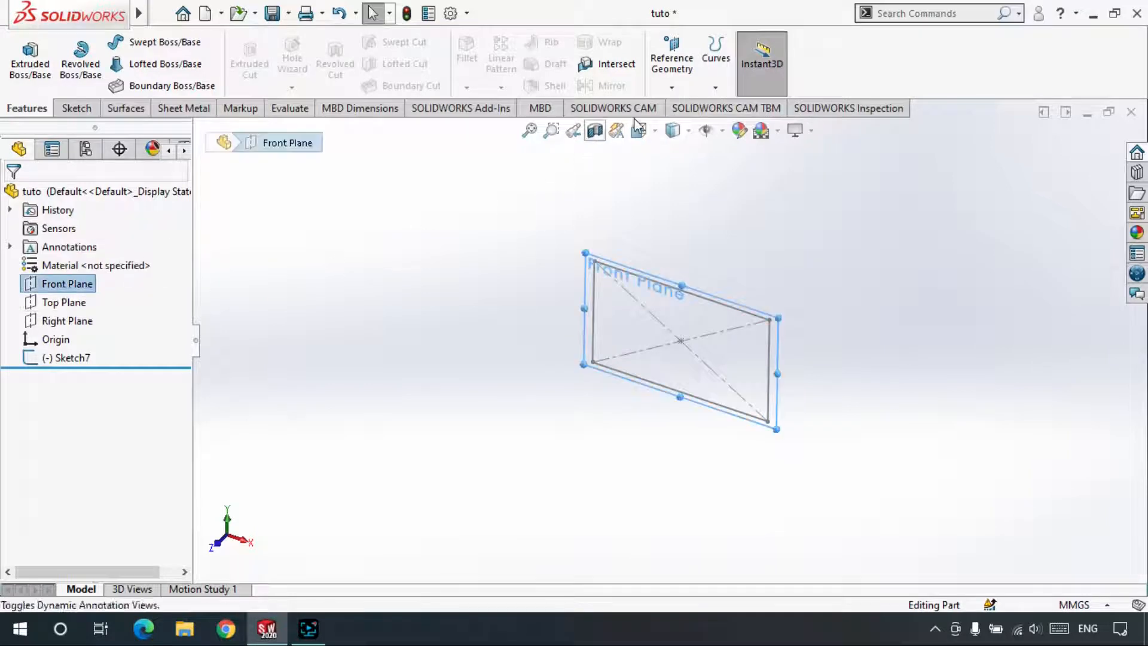
pyautogui.click(672, 87)
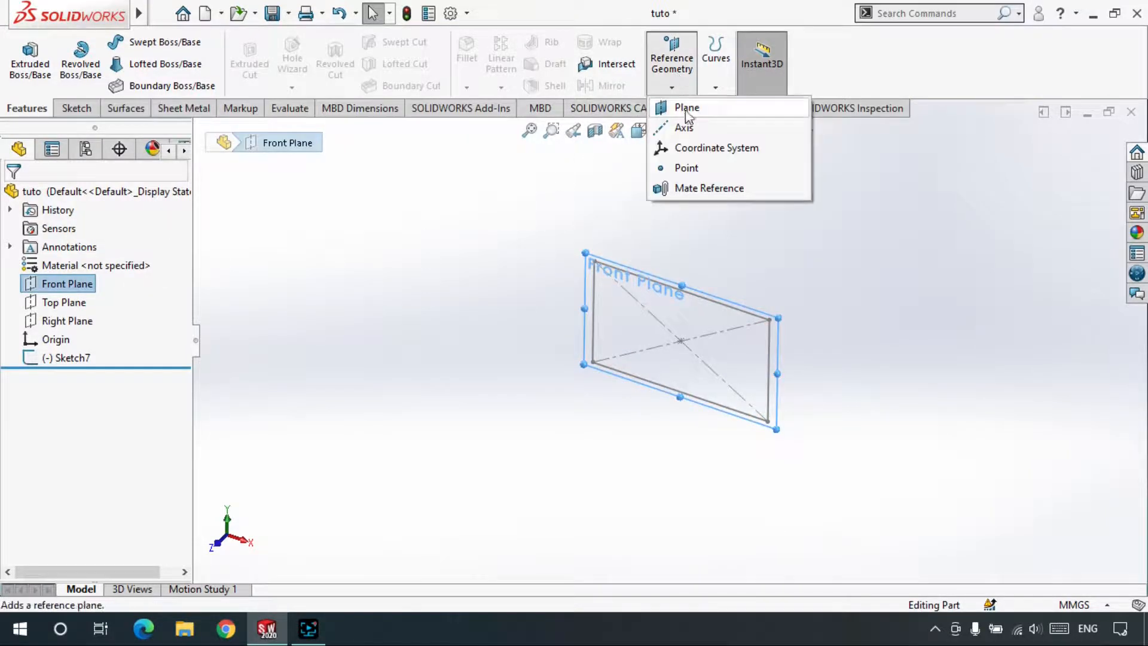
pyautogui.click(685, 110)
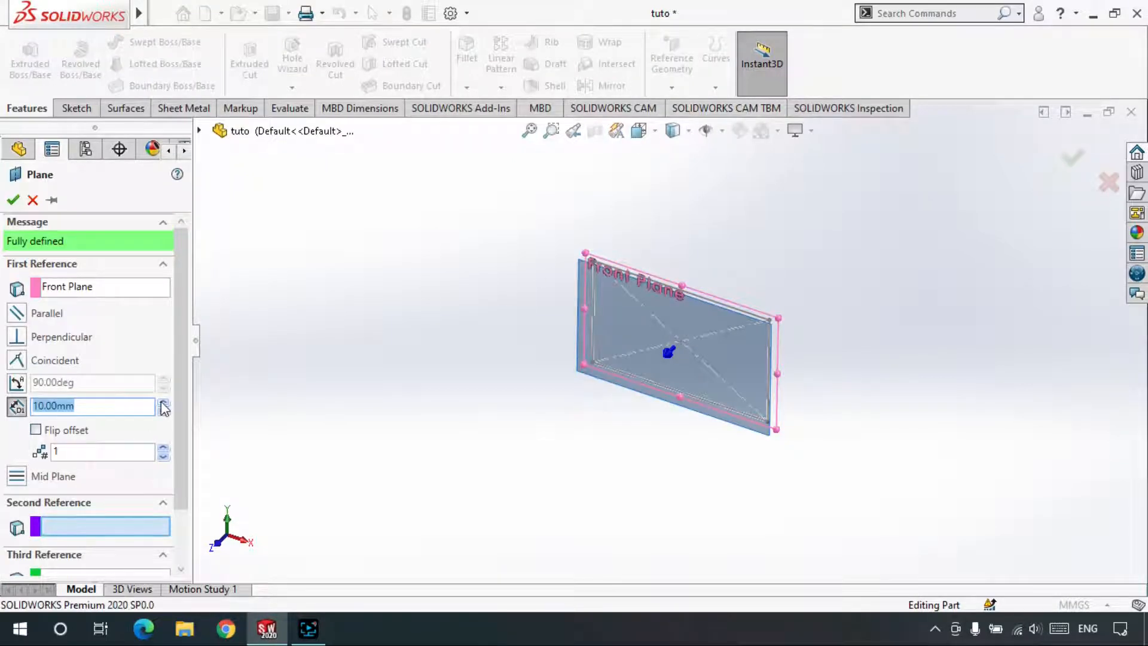
pyautogui.click(162, 403)
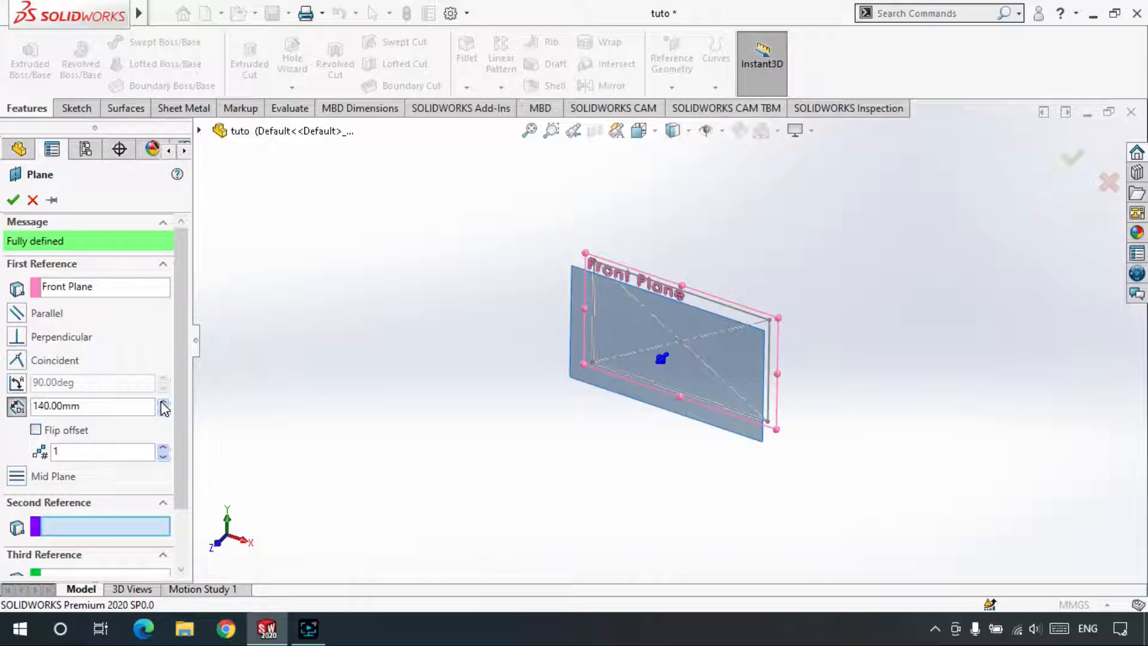
pyautogui.click(163, 404)
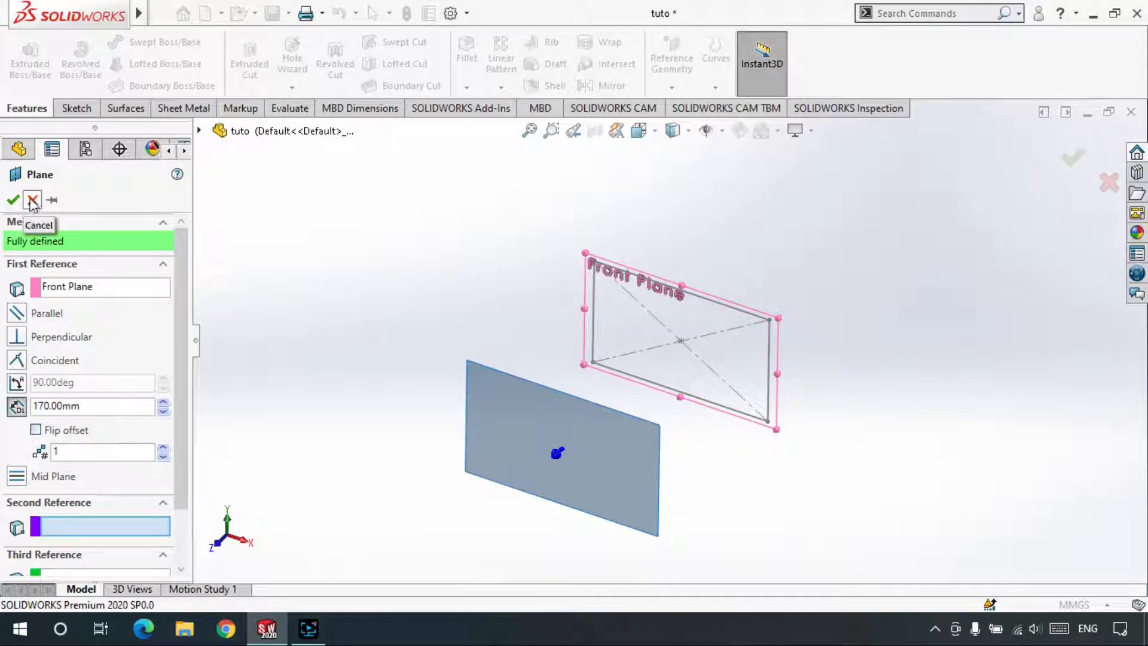
pyautogui.click(9, 202)
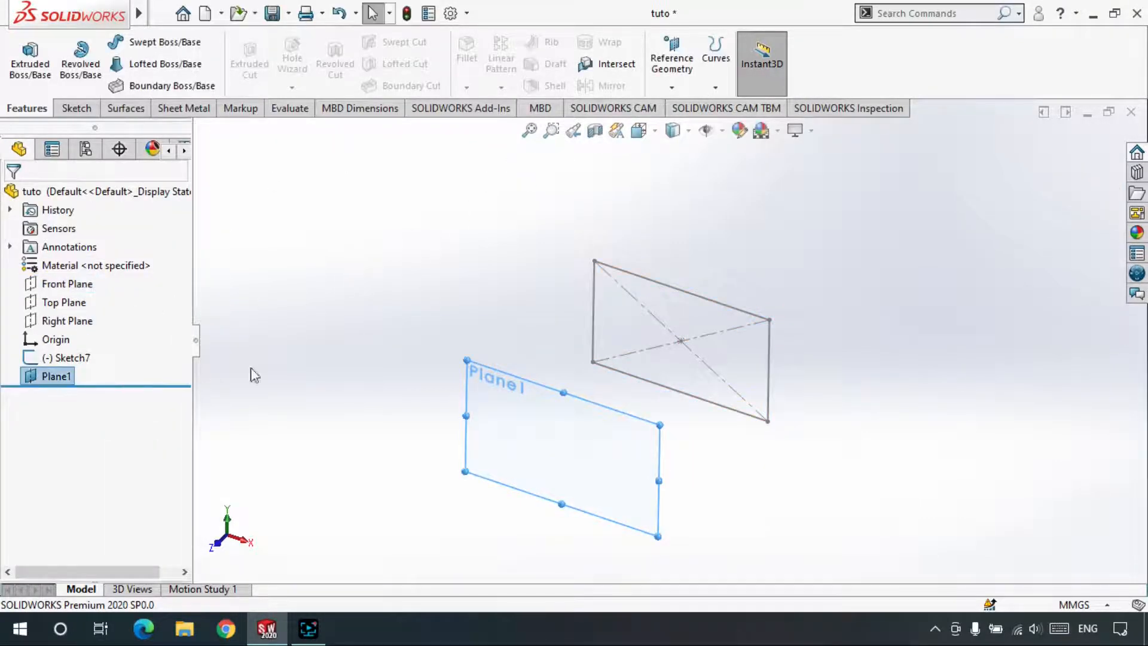
pyautogui.press('z')
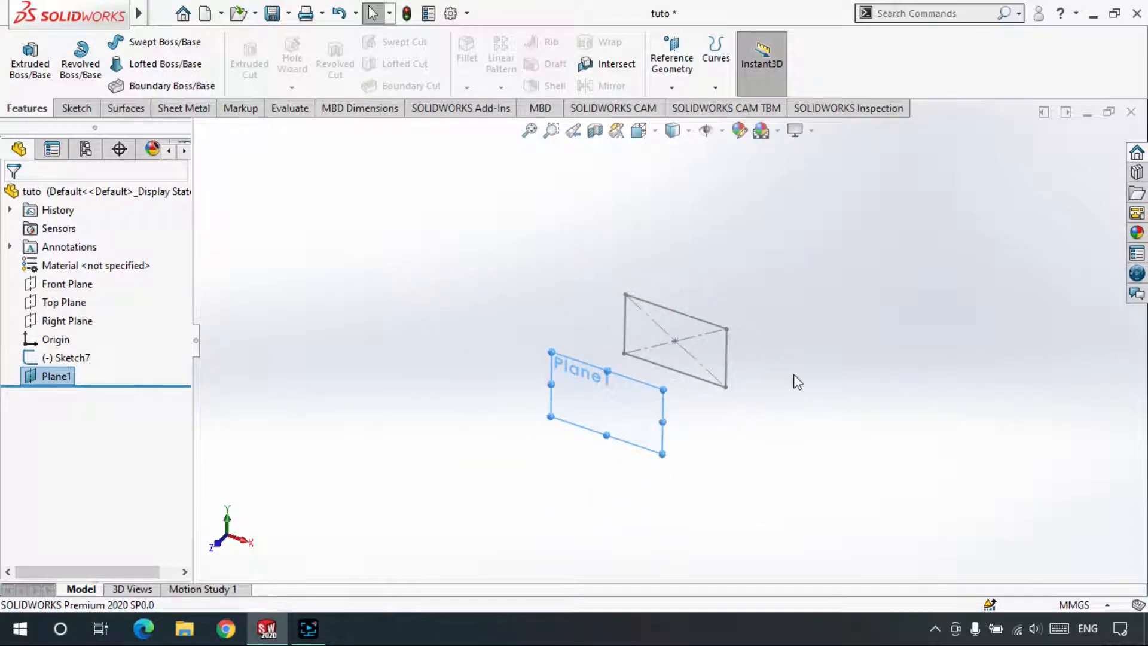
pyautogui.scroll(-1, 798, 381)
pyautogui.click(418, 265)
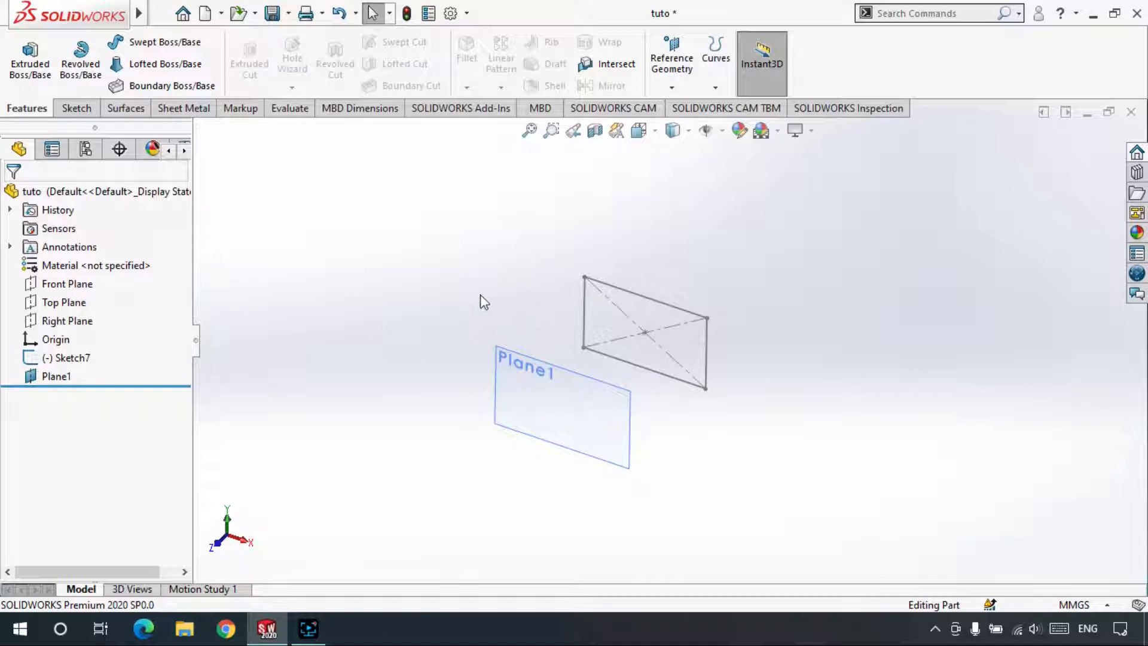
pyautogui.scroll(-1, 623, 303)
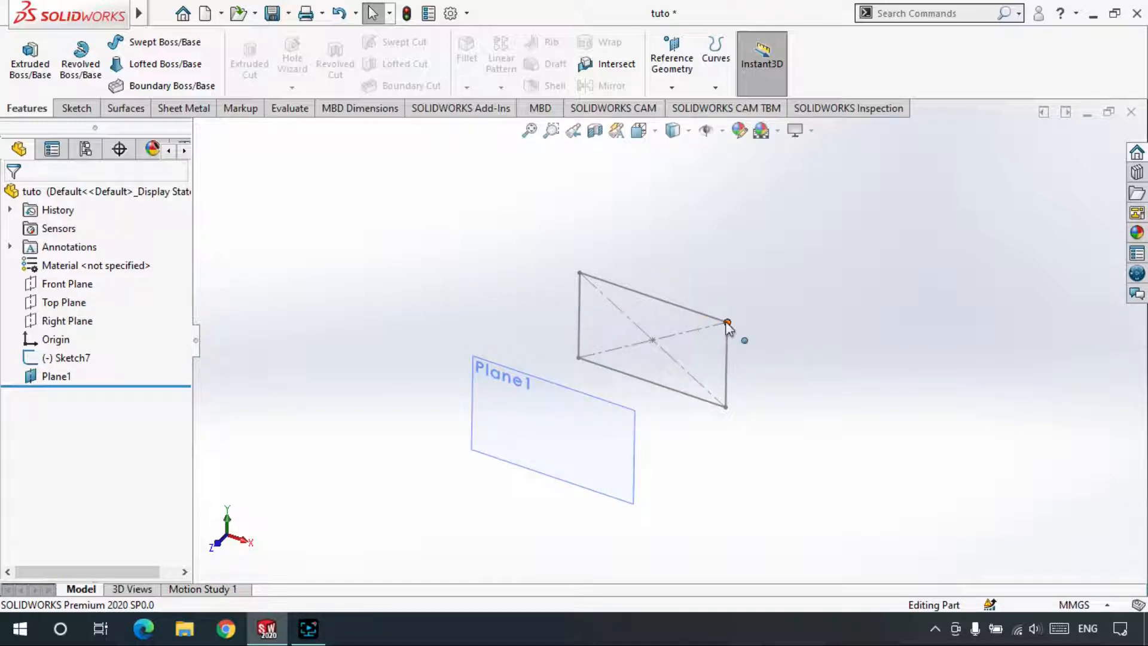
pyautogui.click(64, 286)
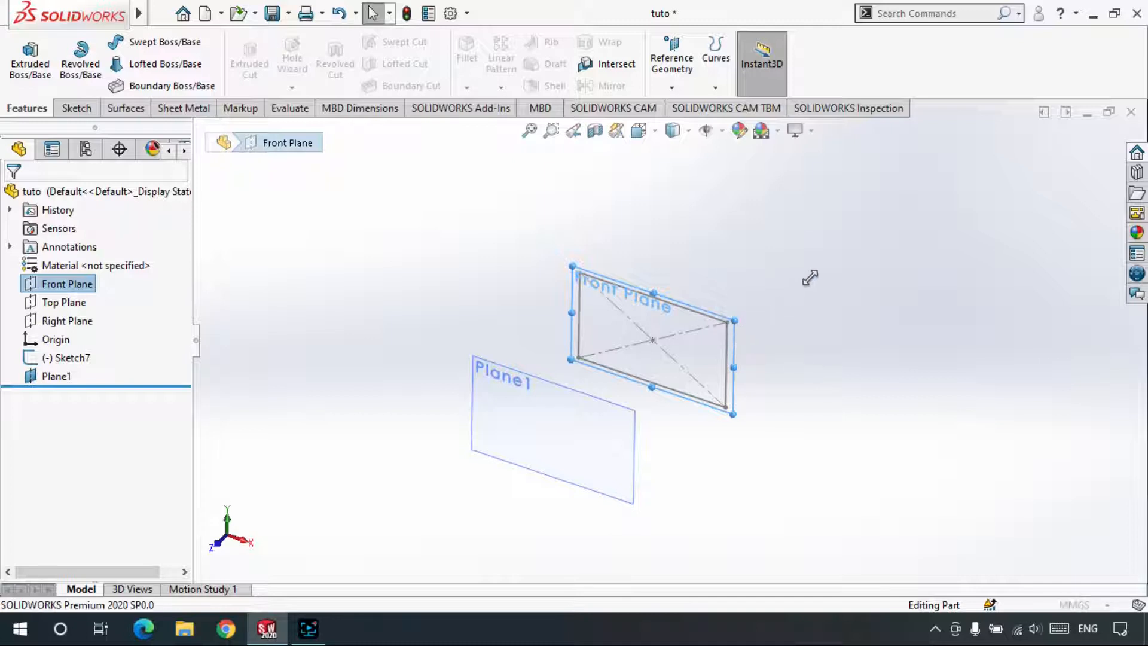
pyautogui.keyDown('ctrl'); pyautogui.moveTo(816, 275); pyautogui.dragTo(718, 323); pyautogui.keyUp('ctrl')
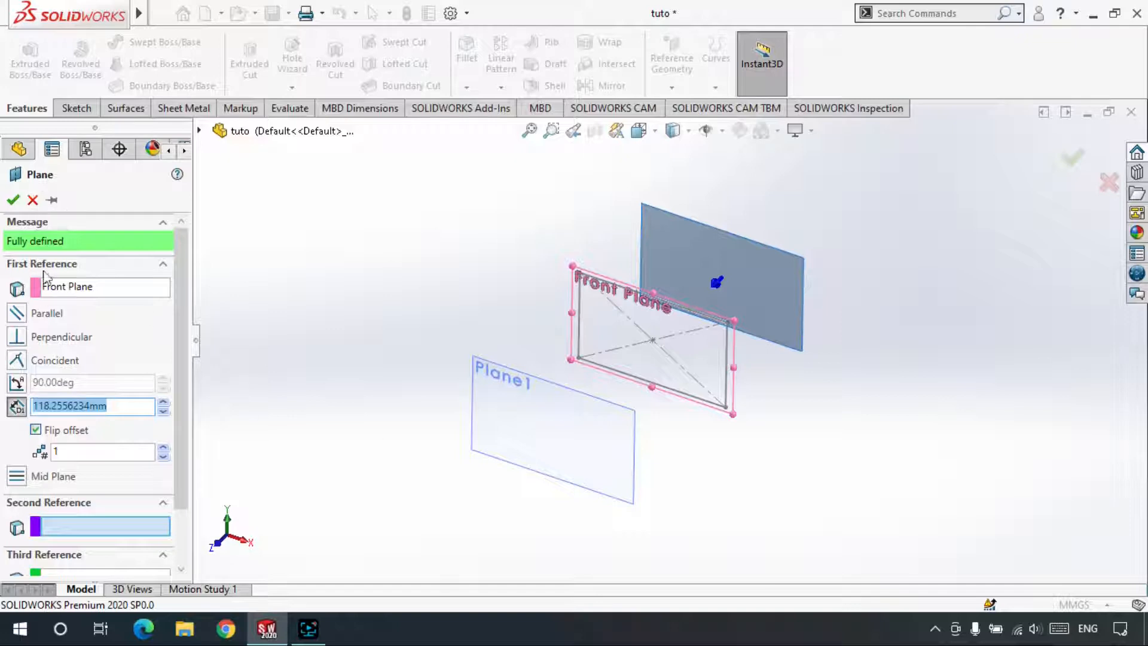
pyautogui.click(33, 201)
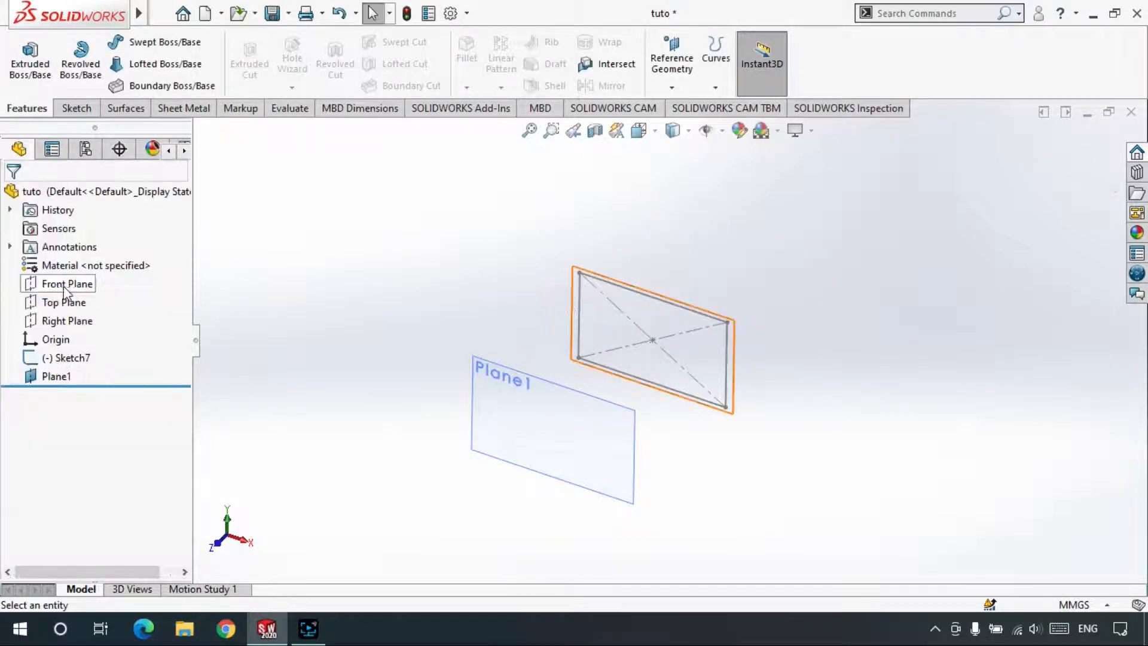
pyautogui.click(62, 286)
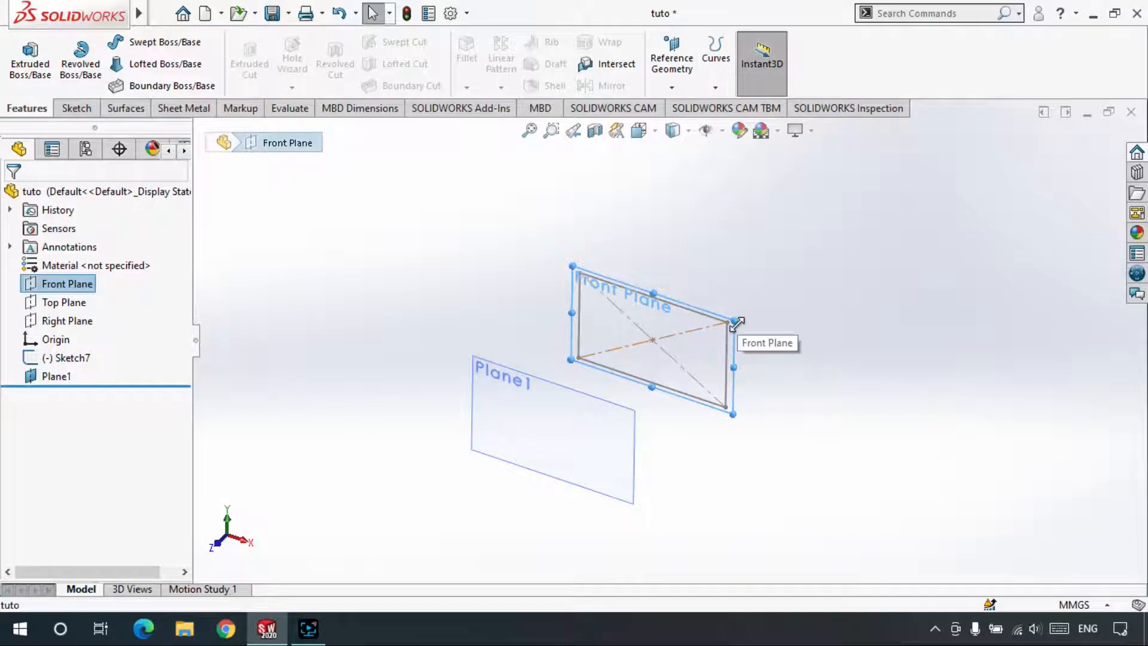
pyautogui.keyDown('ctrl'); pyautogui.moveTo(737, 325); pyautogui.dragTo(840, 264); pyautogui.keyUp('ctrl')
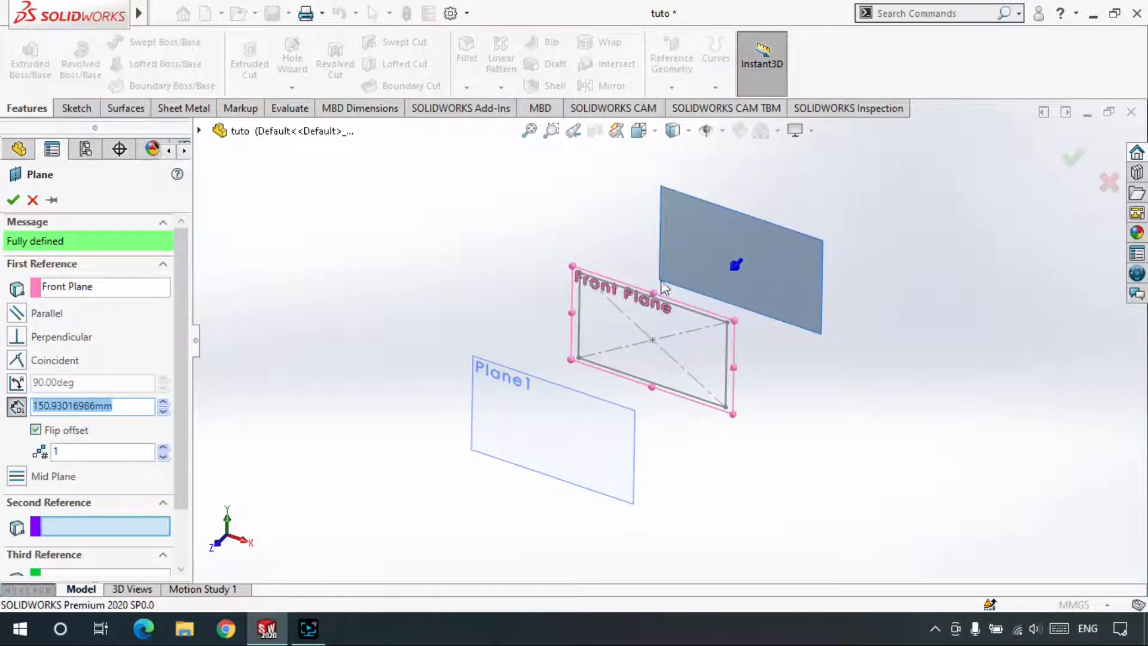
pyautogui.click(38, 434)
pyautogui.click(69, 431)
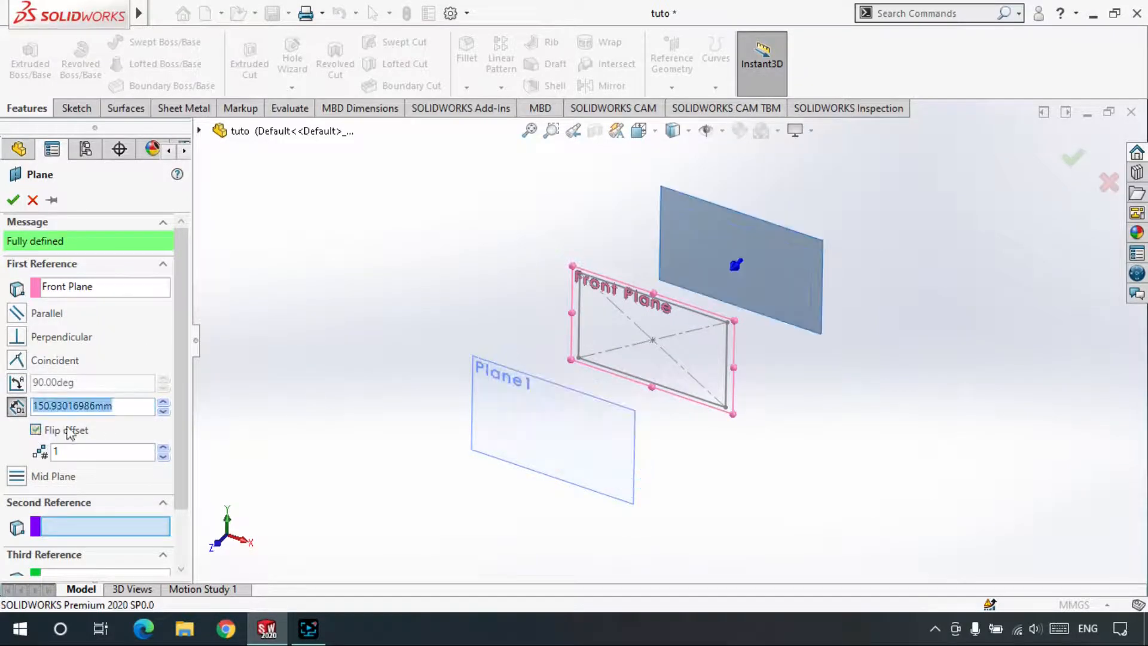
pyautogui.click(33, 200)
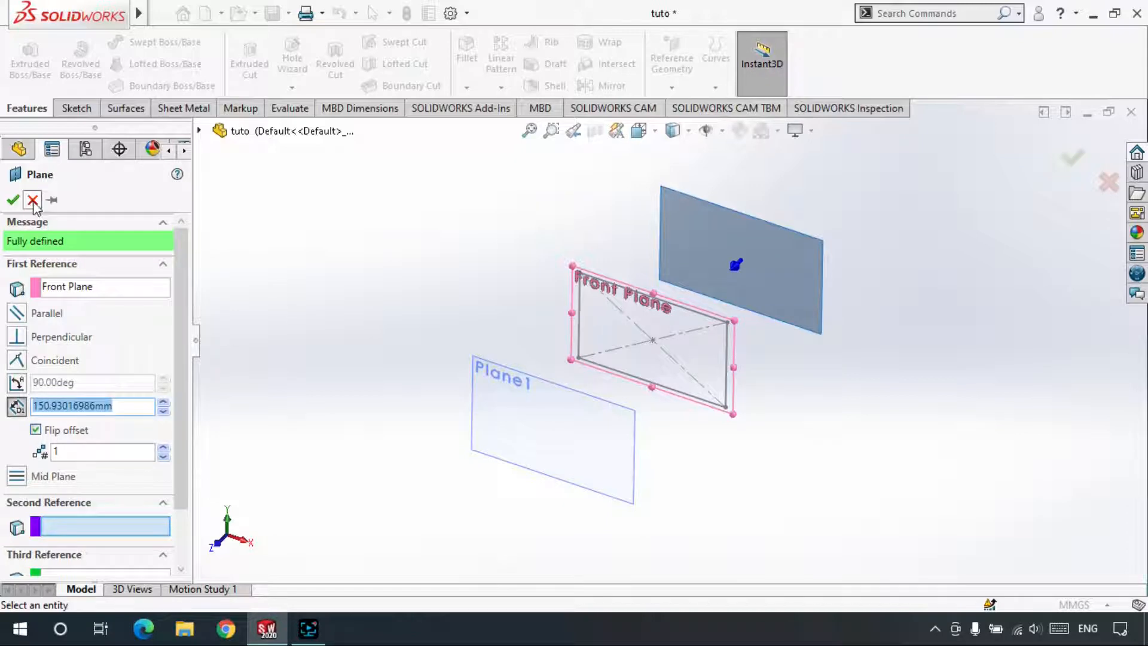
pyautogui.click(66, 283)
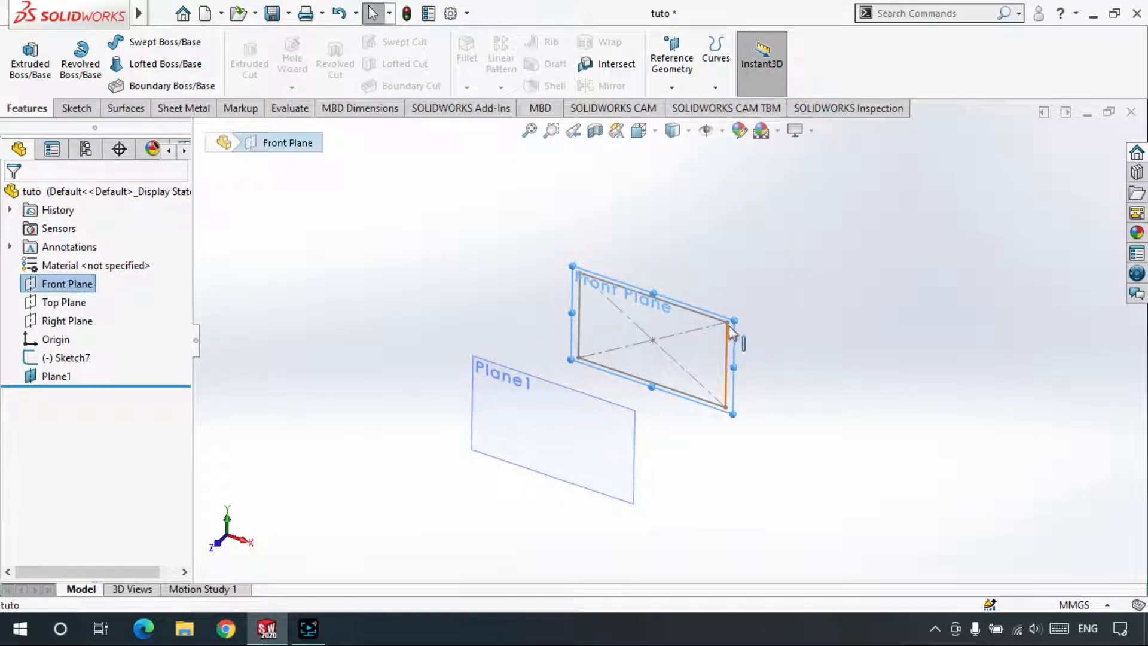
pyautogui.keyDown('ctrl'); pyautogui.moveTo(735, 321); pyautogui.dragTo(575, 387); pyautogui.keyUp('ctrl')
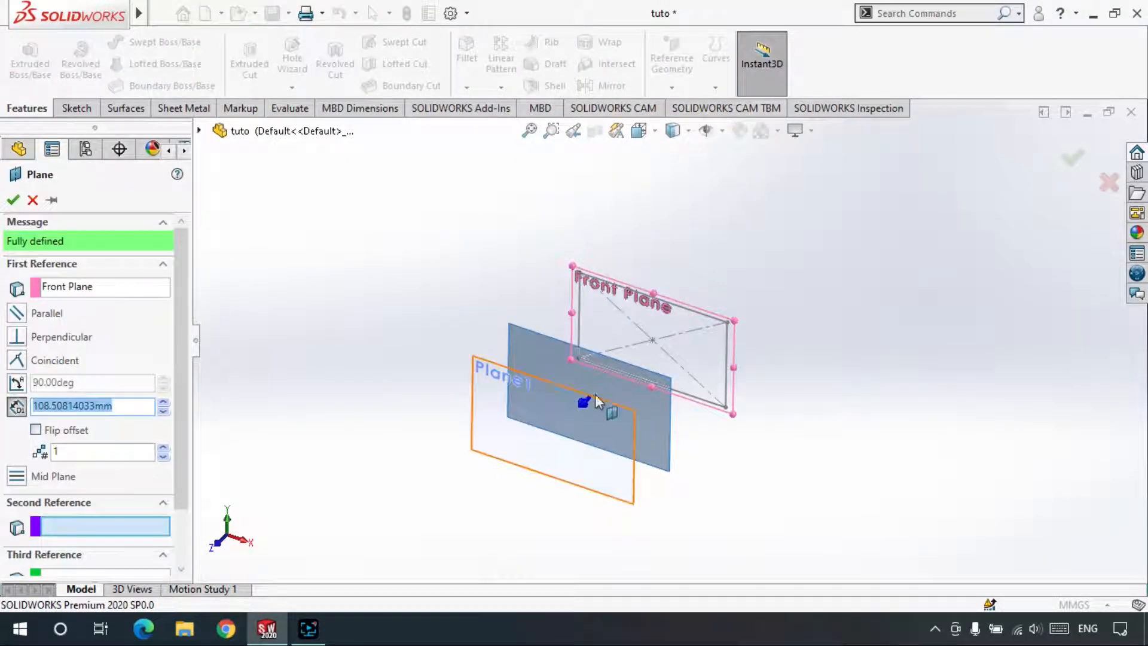
pyautogui.click(33, 200)
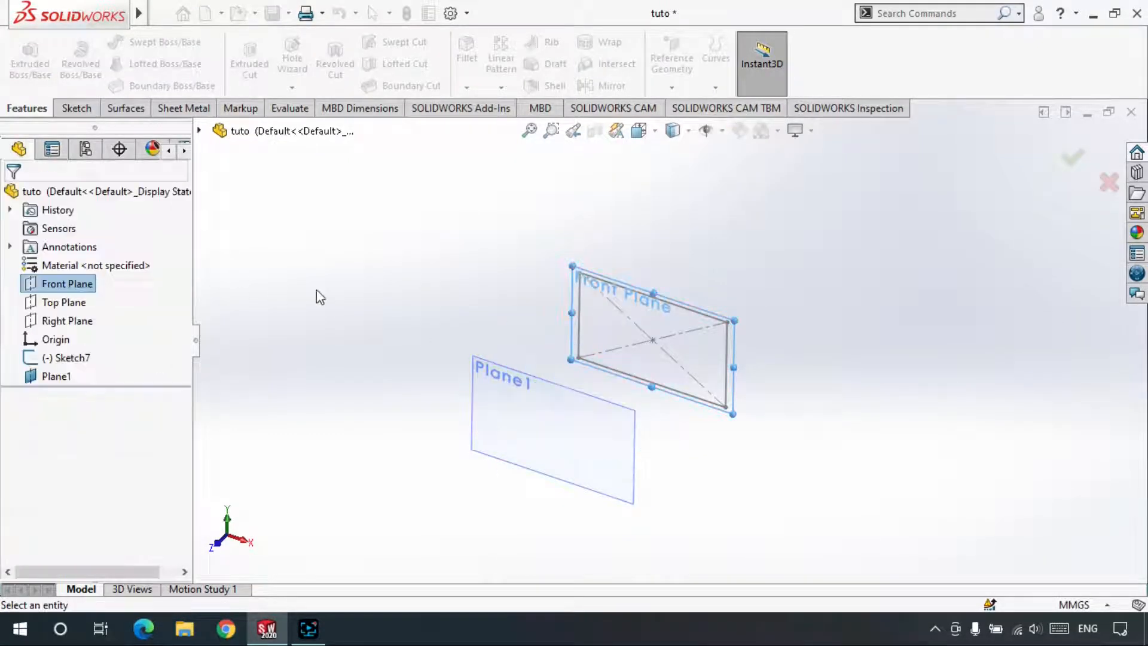
# Sketch a circle of about 53.8 mm radius centred on the origin of Plane1 and exit the sketch.
pyautogui.scroll(-1, 516, 318)
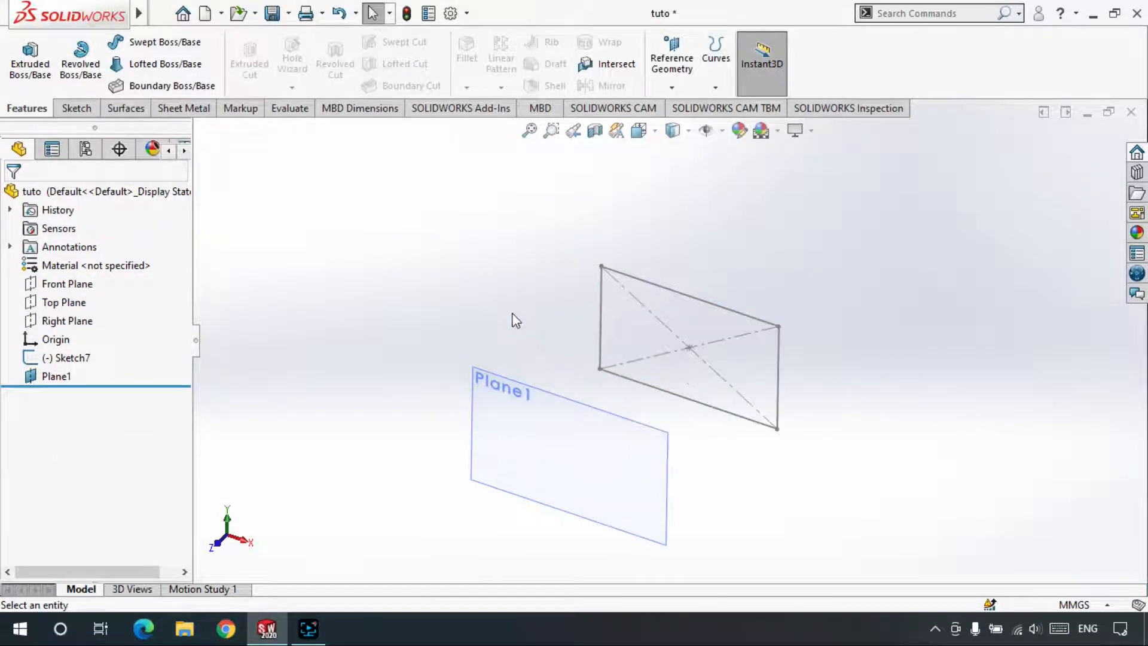
pyautogui.scroll(-1, 690, 459)
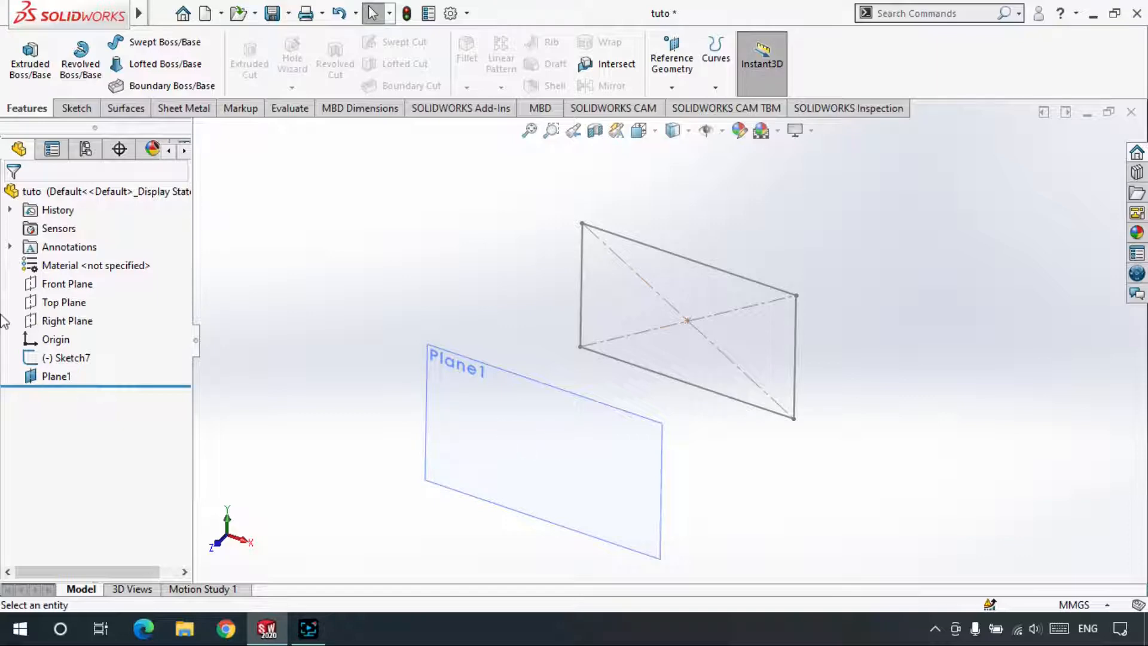
pyautogui.click(60, 376)
pyautogui.click(76, 108)
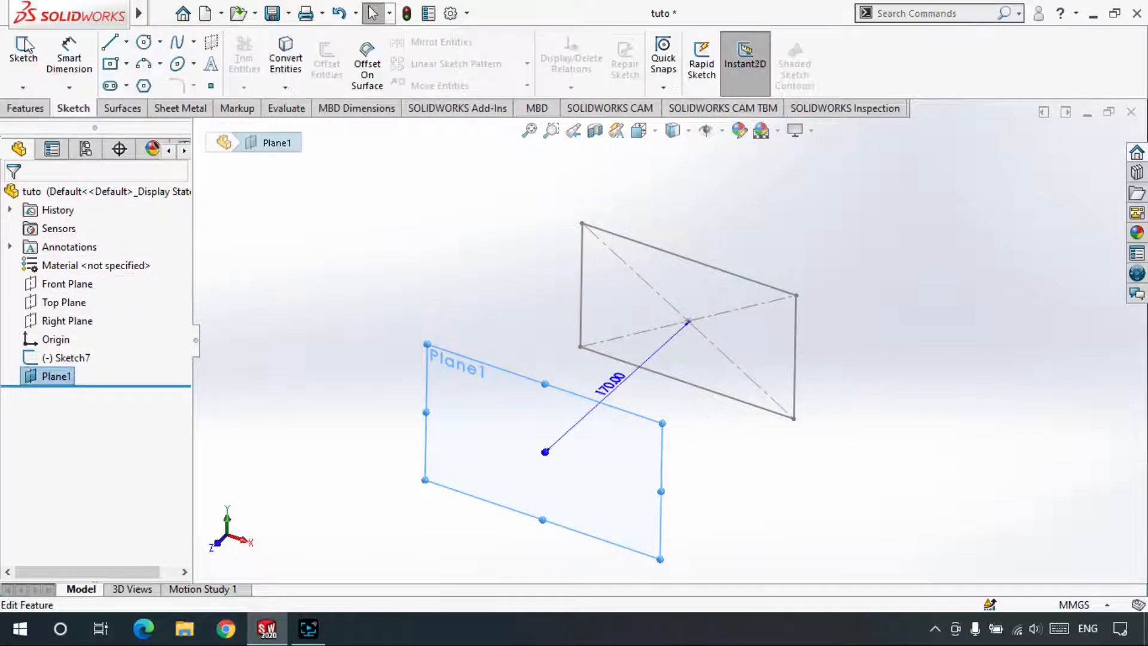
pyautogui.click(24, 49)
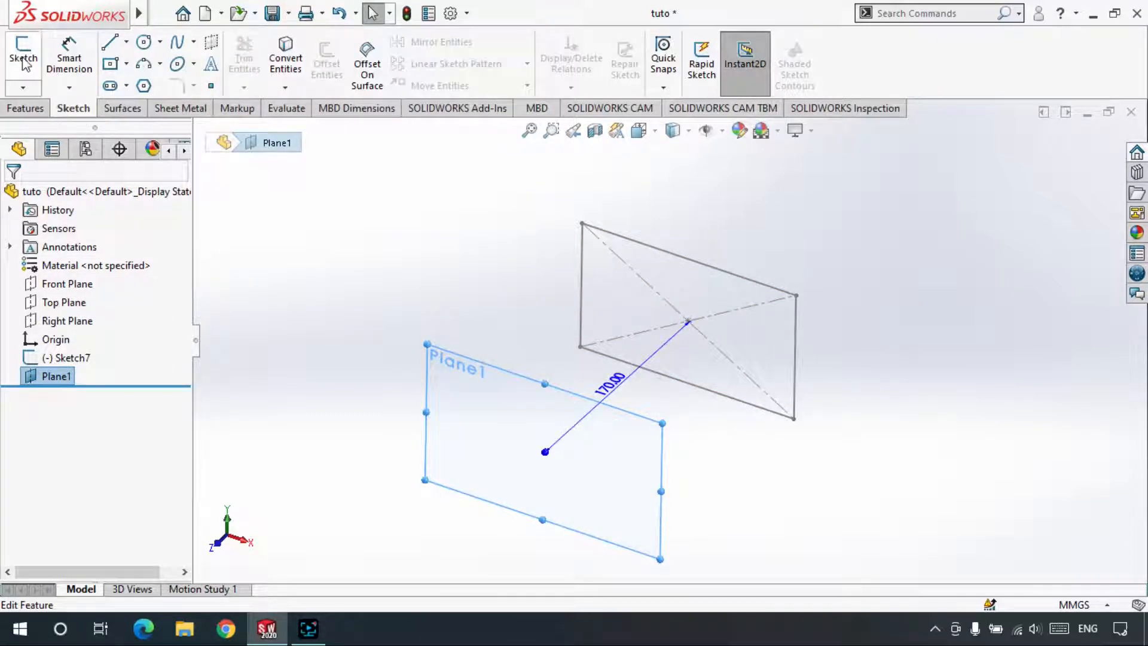
pyautogui.click(144, 43)
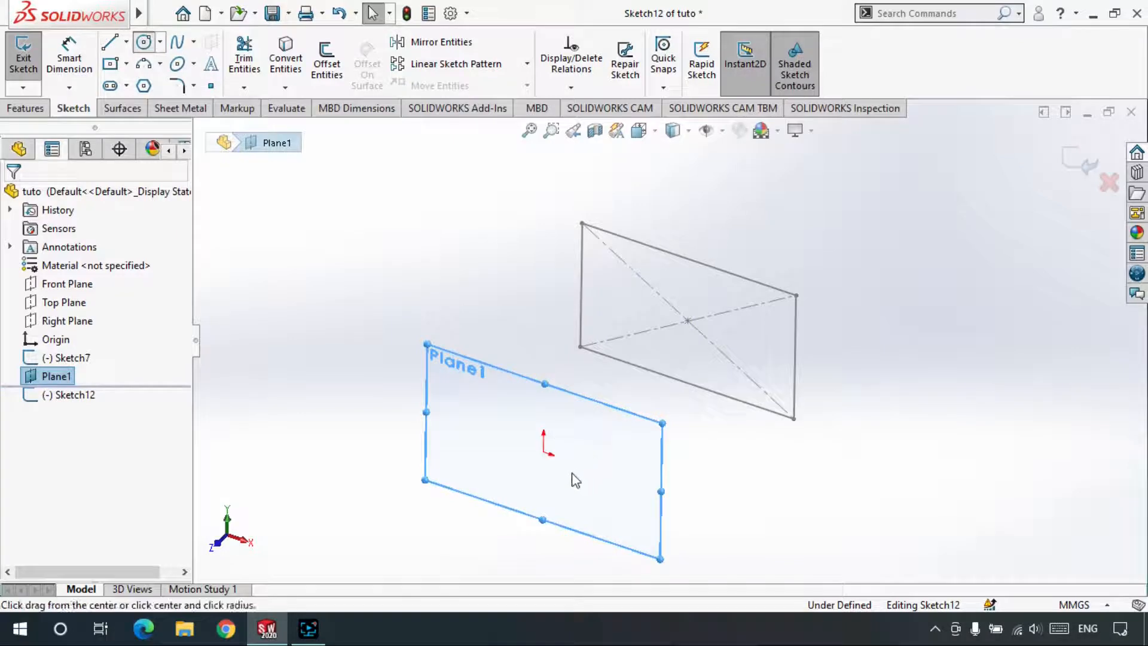
pyautogui.click(543, 451)
pyautogui.click(613, 511)
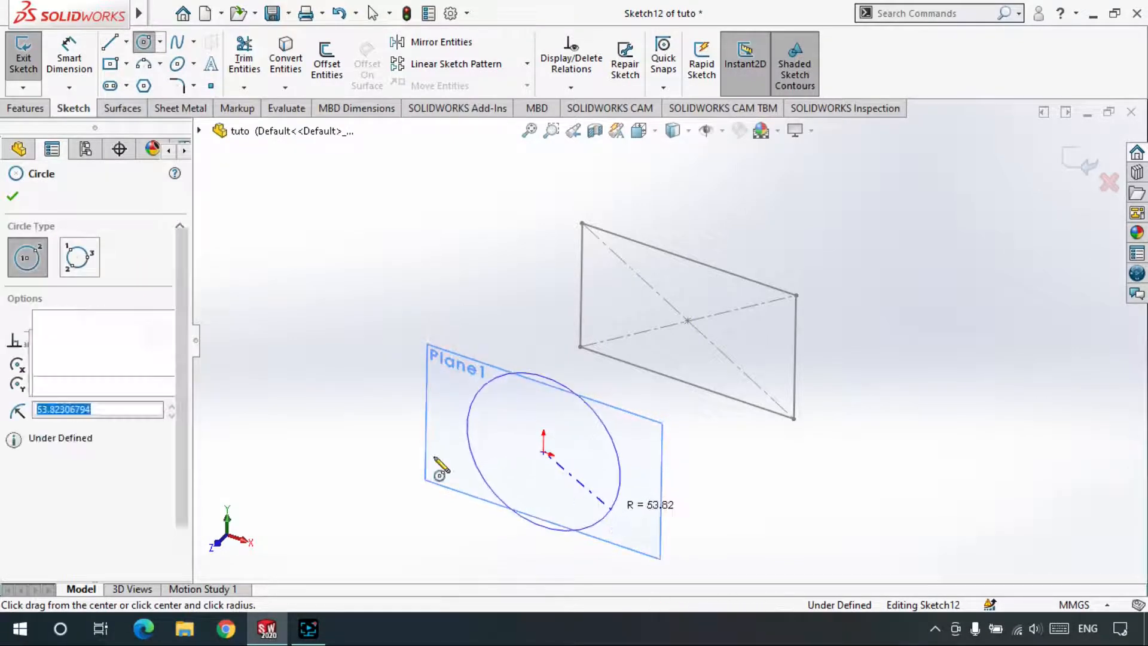
pyautogui.click(13, 196)
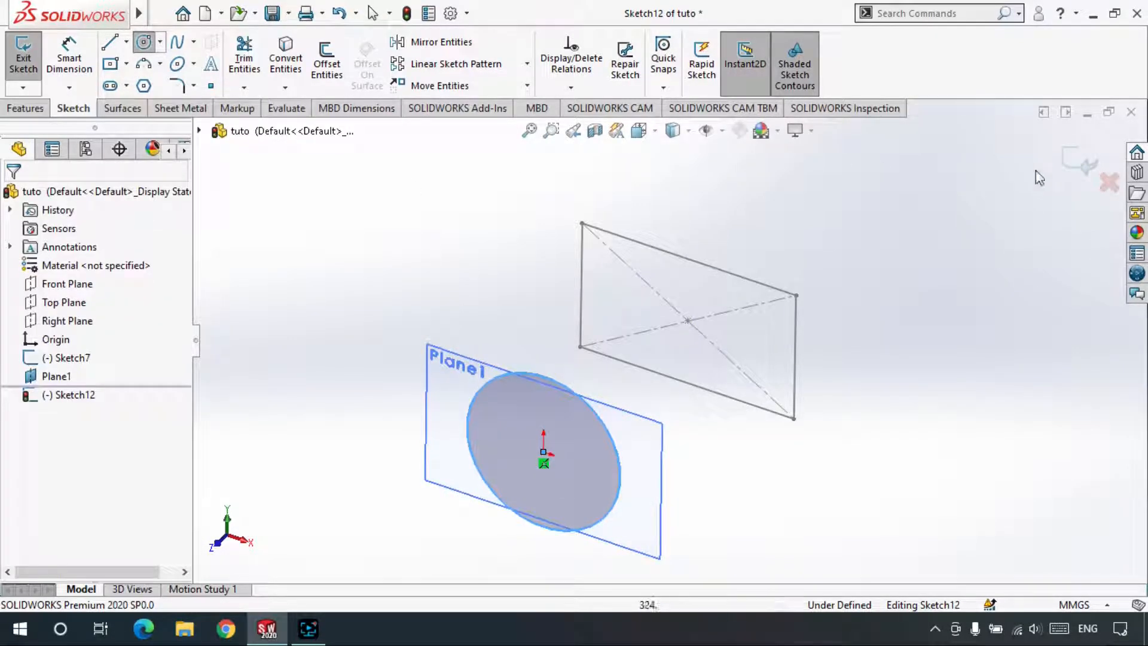
pyautogui.doubleClick(477, 217)
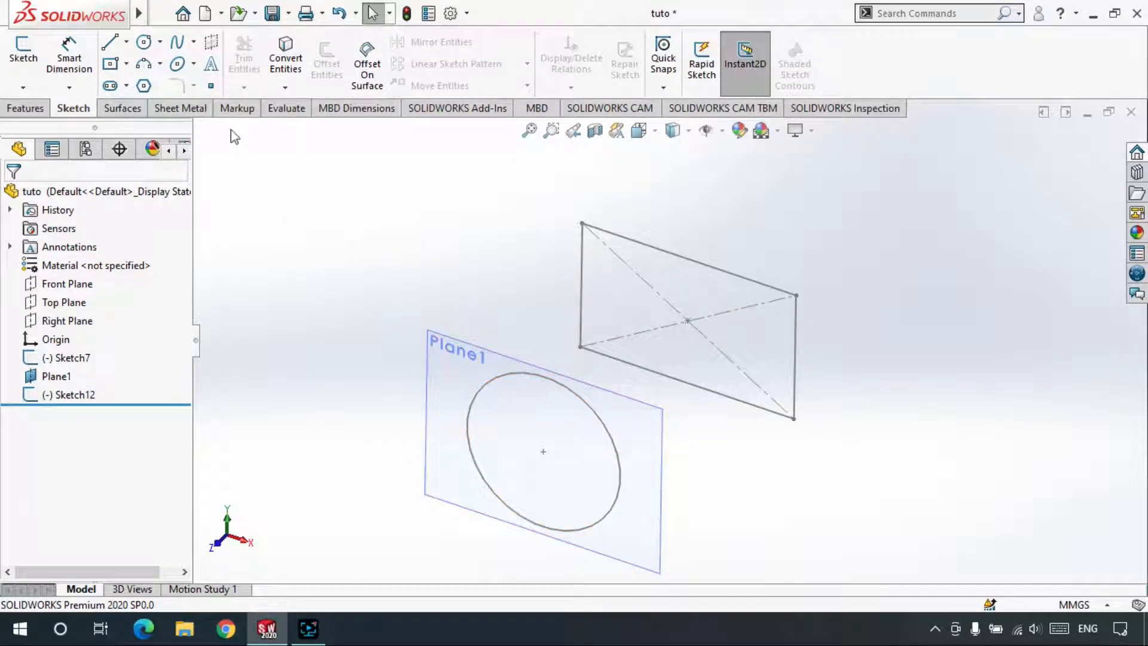
# Try a Boundary Boss/Base in Direction 1 between the Sketch7 rectangle and the Sketch12 circle, shifting the circle's connector point along its edge.
pyautogui.click(25, 108)
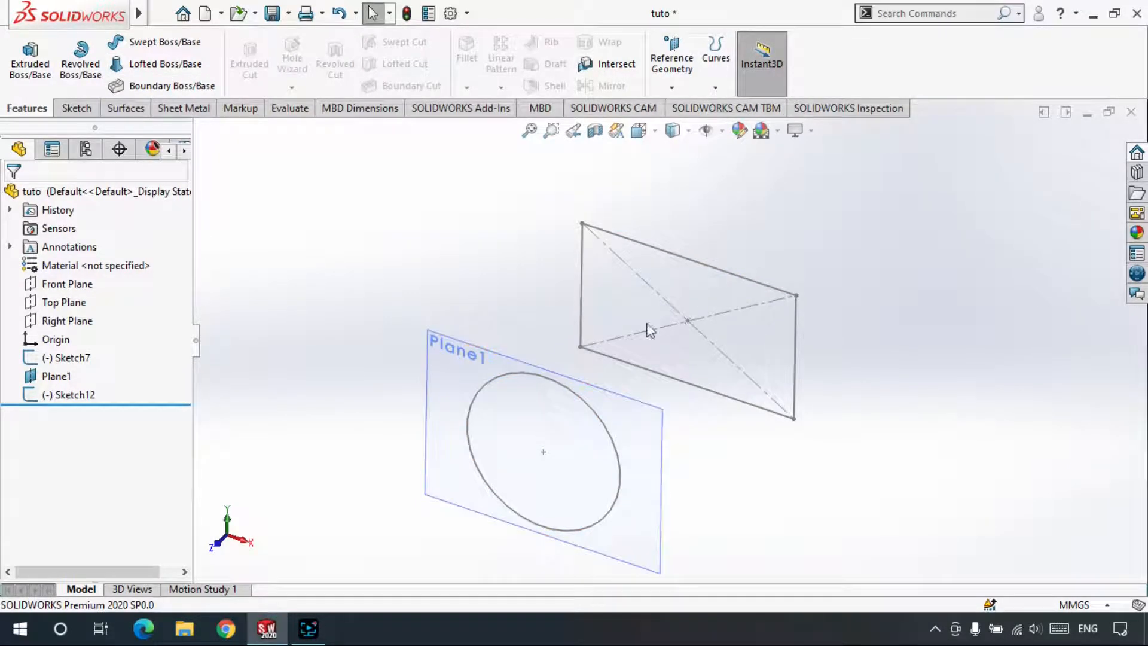
pyautogui.click(164, 85)
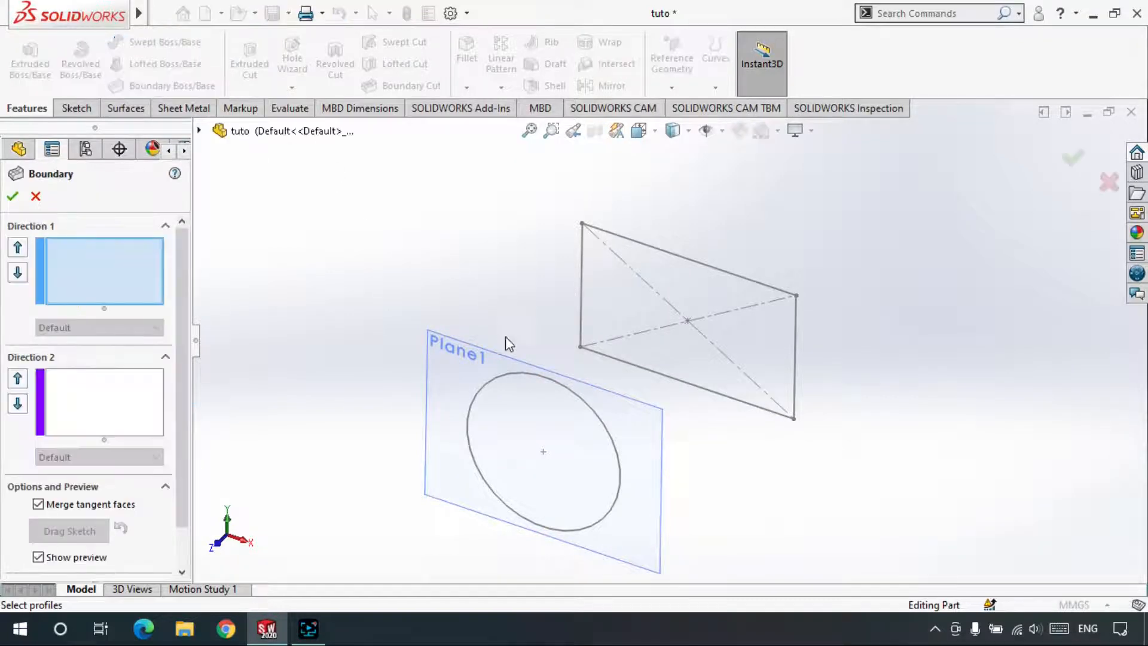
pyautogui.click(110, 284)
pyautogui.scroll(-1, 3, 411)
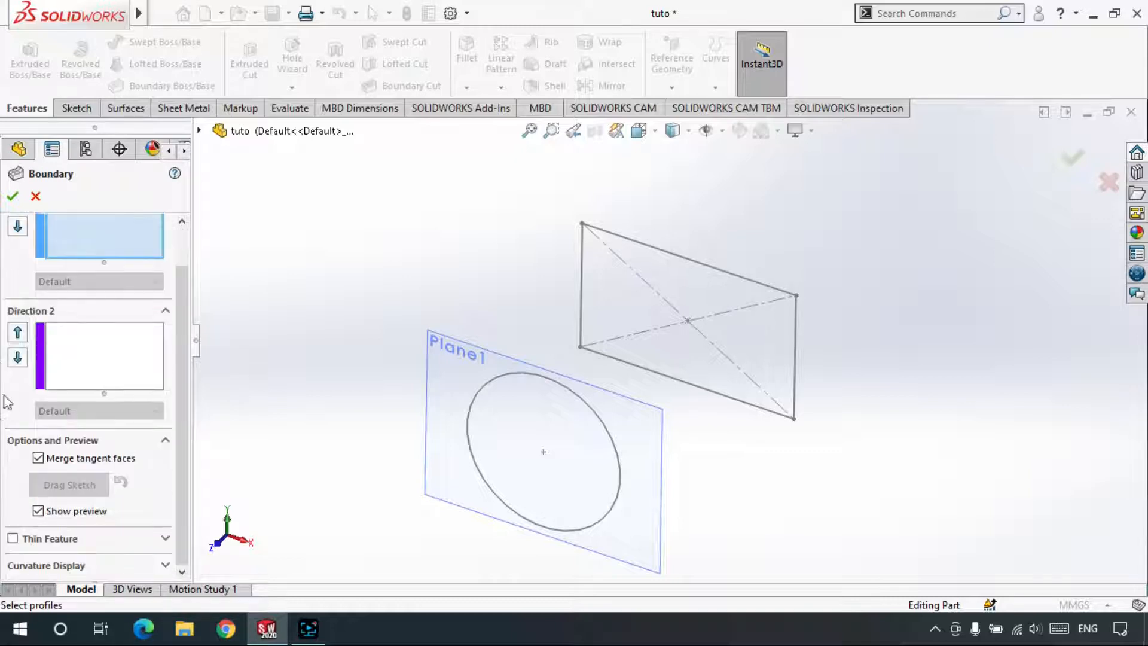
pyautogui.scroll(1, 3, 345)
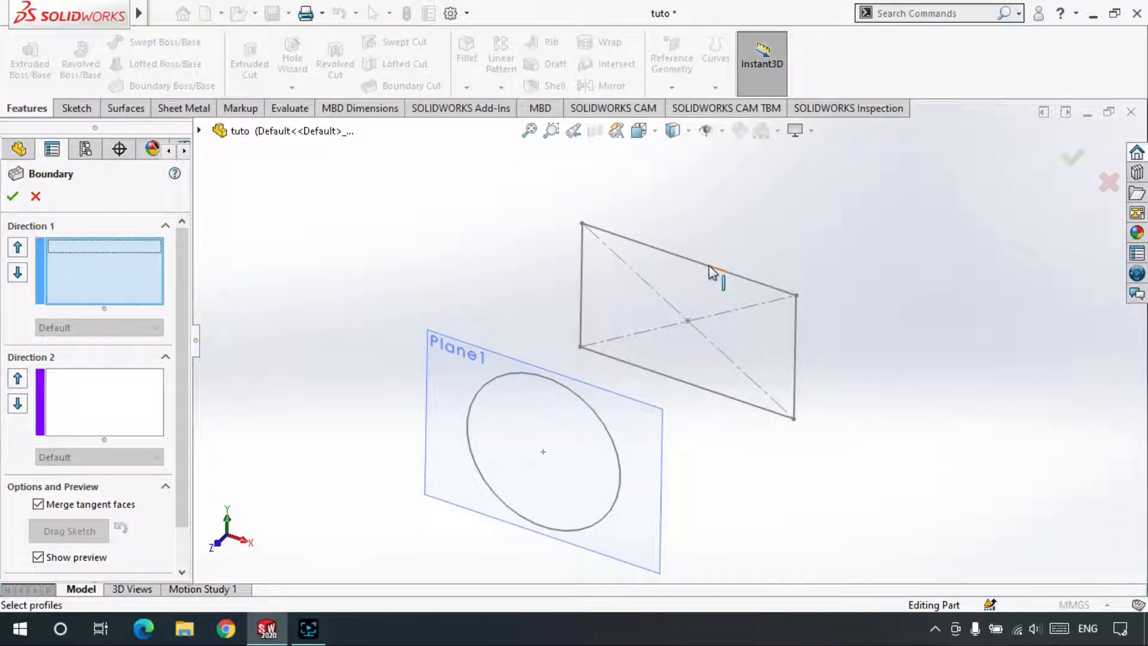
pyautogui.click(677, 308)
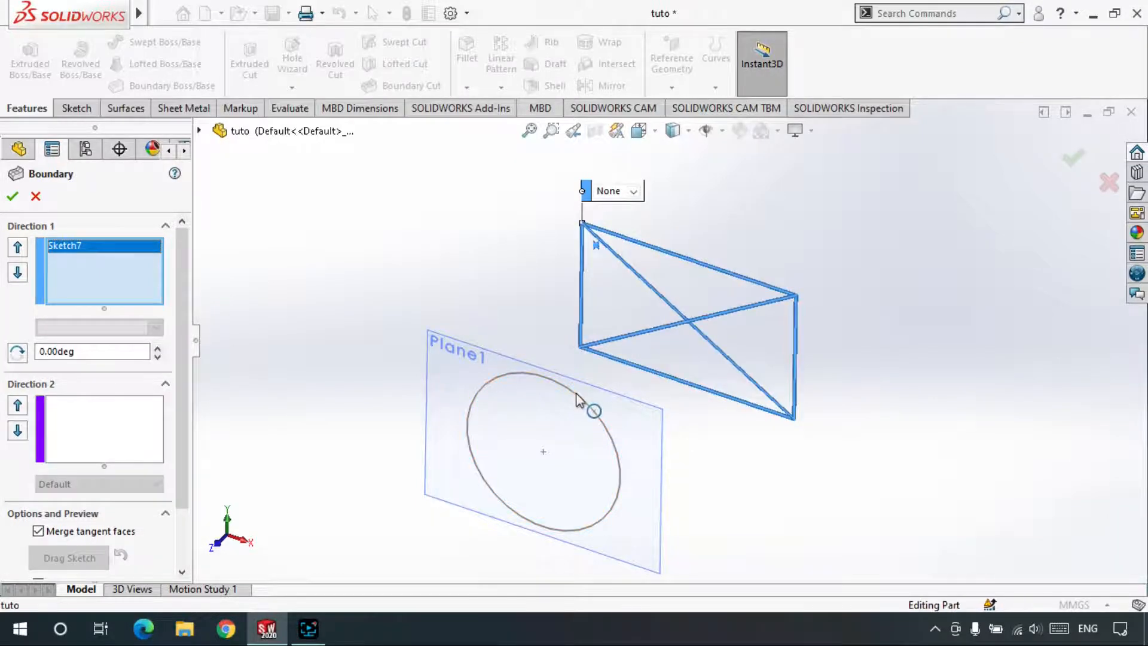
pyautogui.click(577, 397)
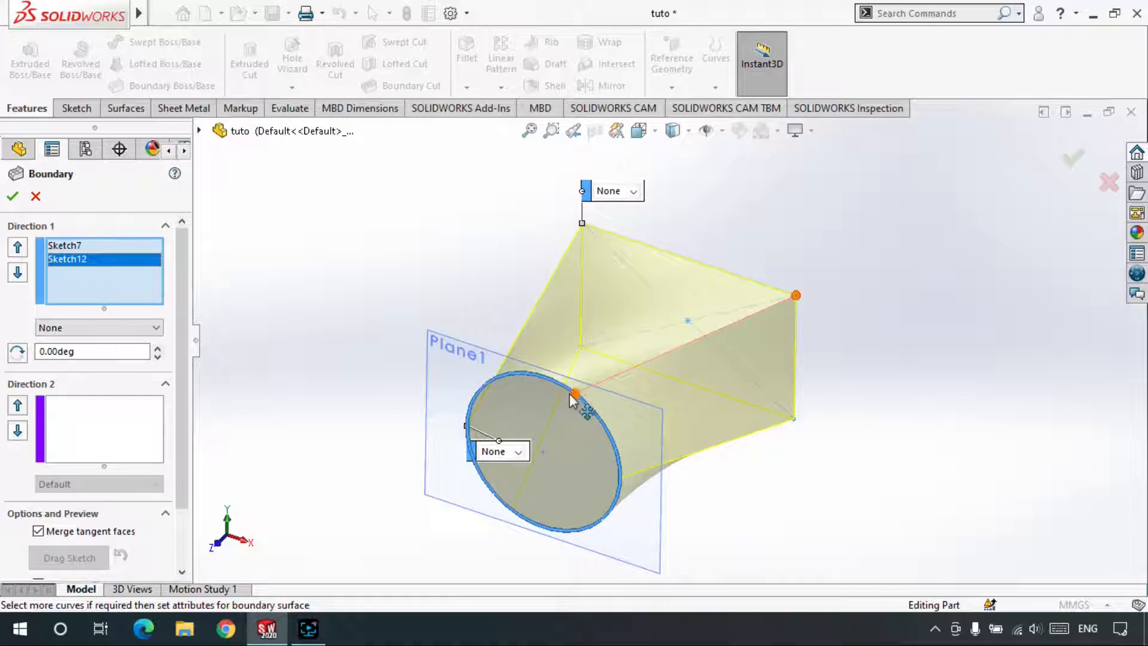
pyautogui.moveTo(573, 396); pyautogui.dragTo(609, 432)
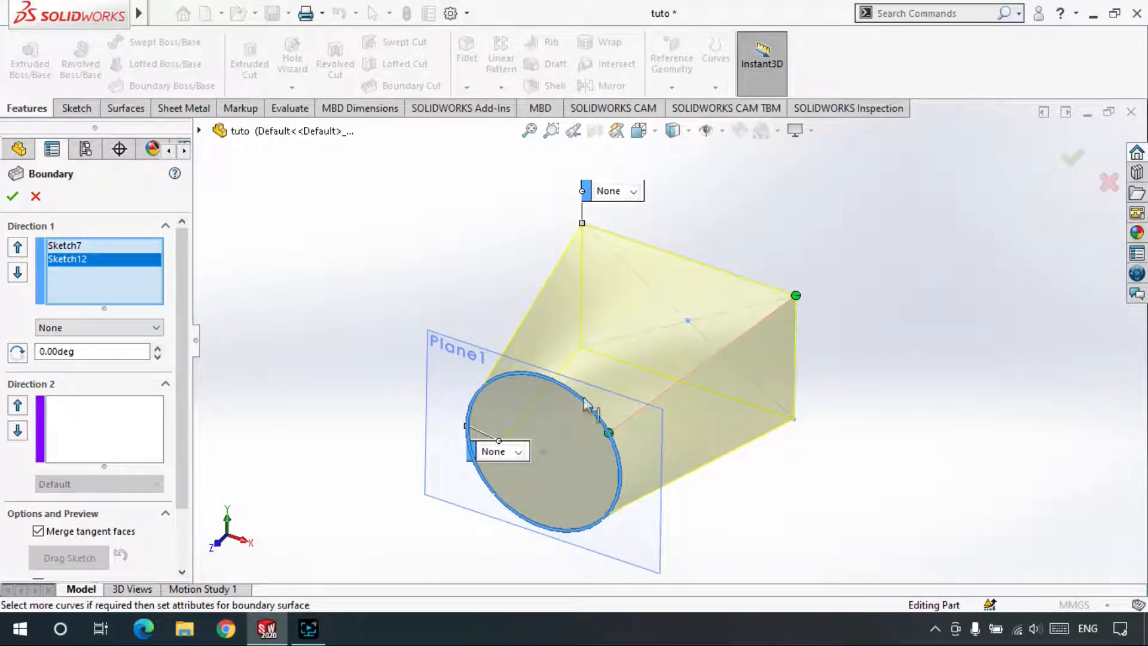
pyautogui.click(35, 198)
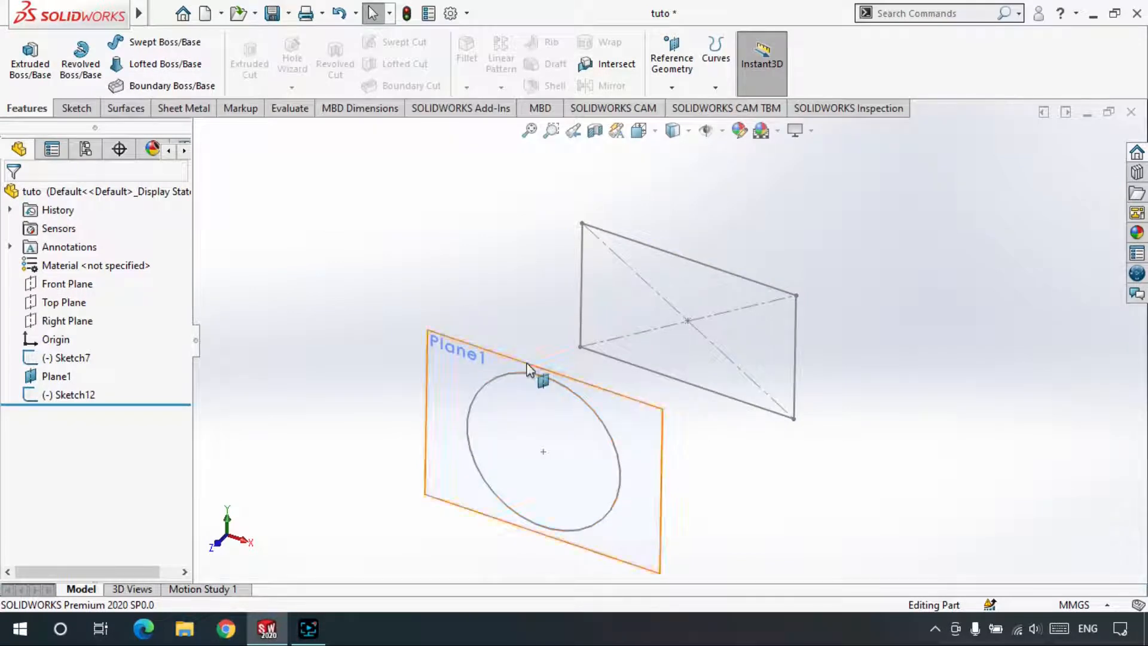
# Delete the Sketch12 circle and Plane1, keeping only the Sketch7 rectangle.
pyautogui.click(96, 394)
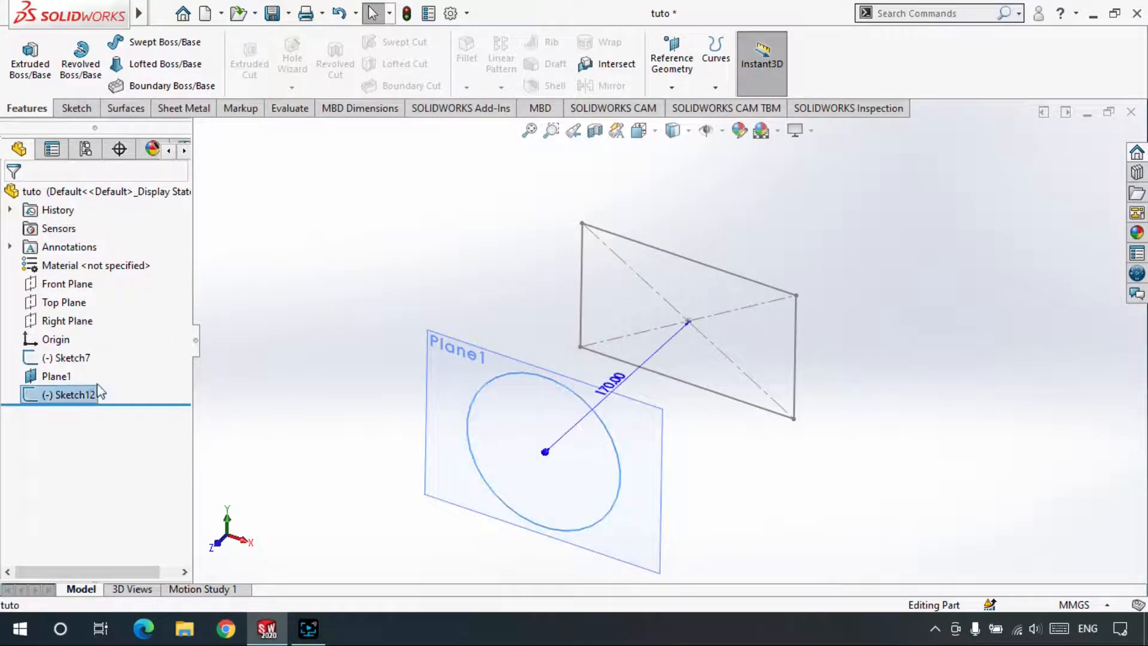
pyautogui.press('Delete')
pyautogui.press('Return')
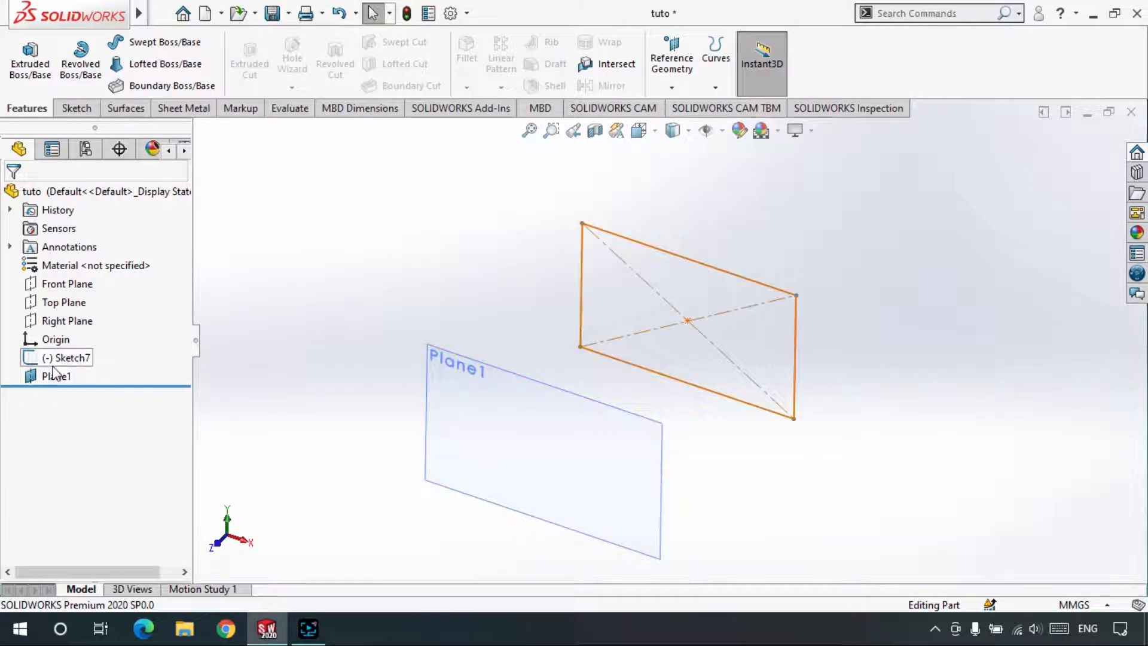
pyautogui.click(53, 366)
pyautogui.click(49, 379)
pyautogui.press('Delete')
pyautogui.press('Return')
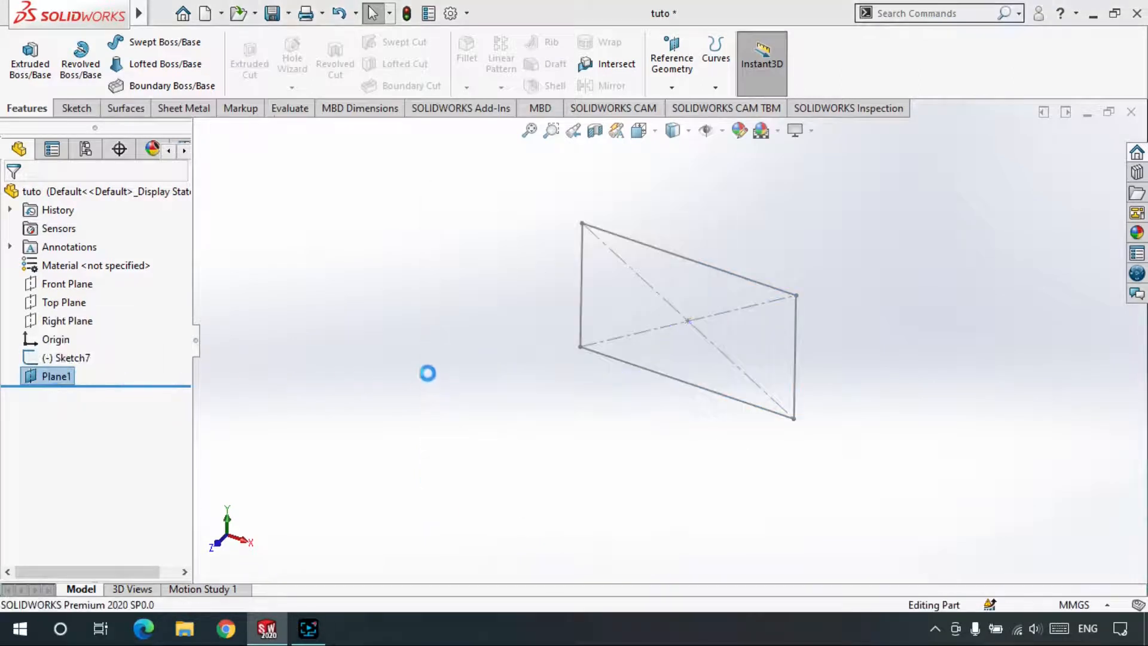
pyautogui.click(63, 304)
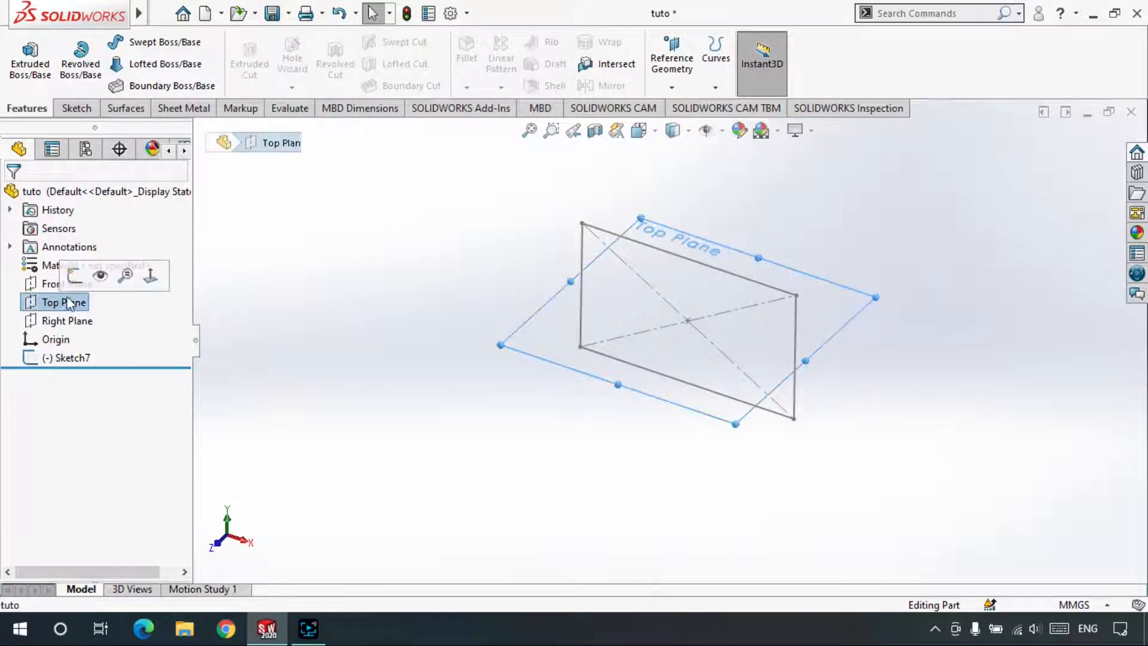
pyautogui.click(78, 108)
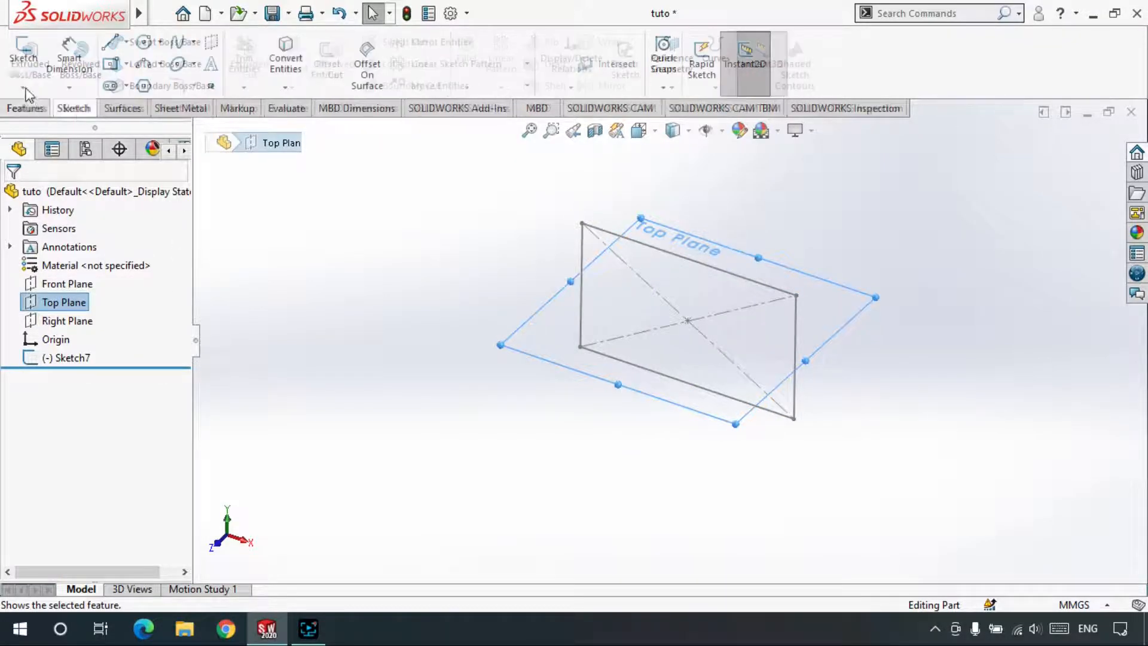
pyautogui.click(23, 54)
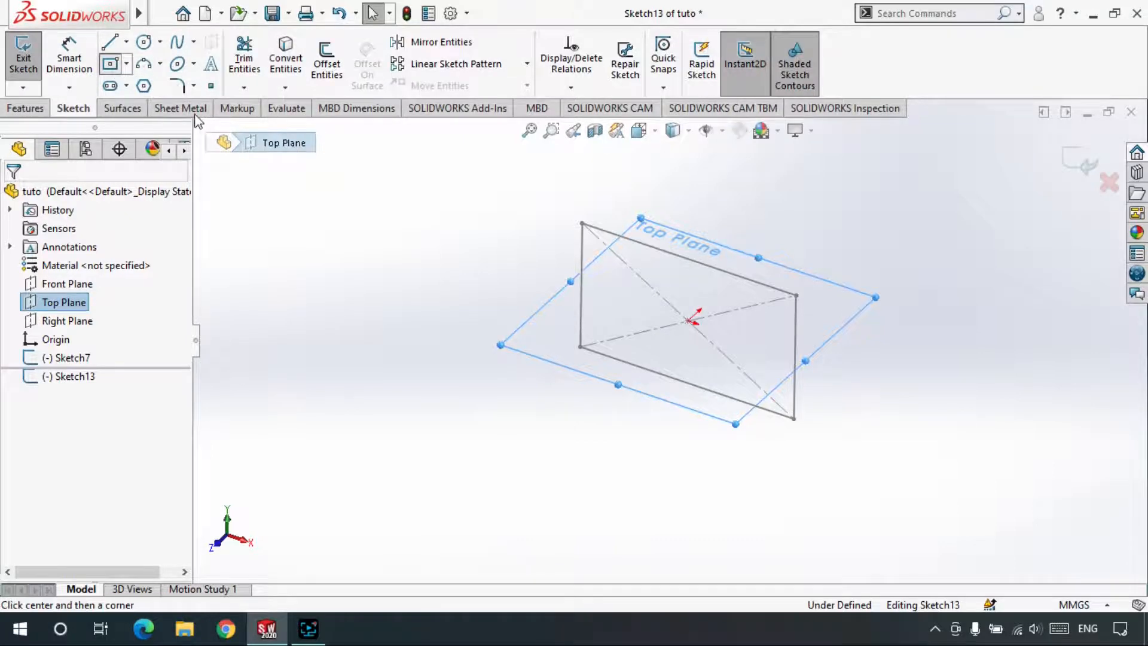
pyautogui.click(110, 63)
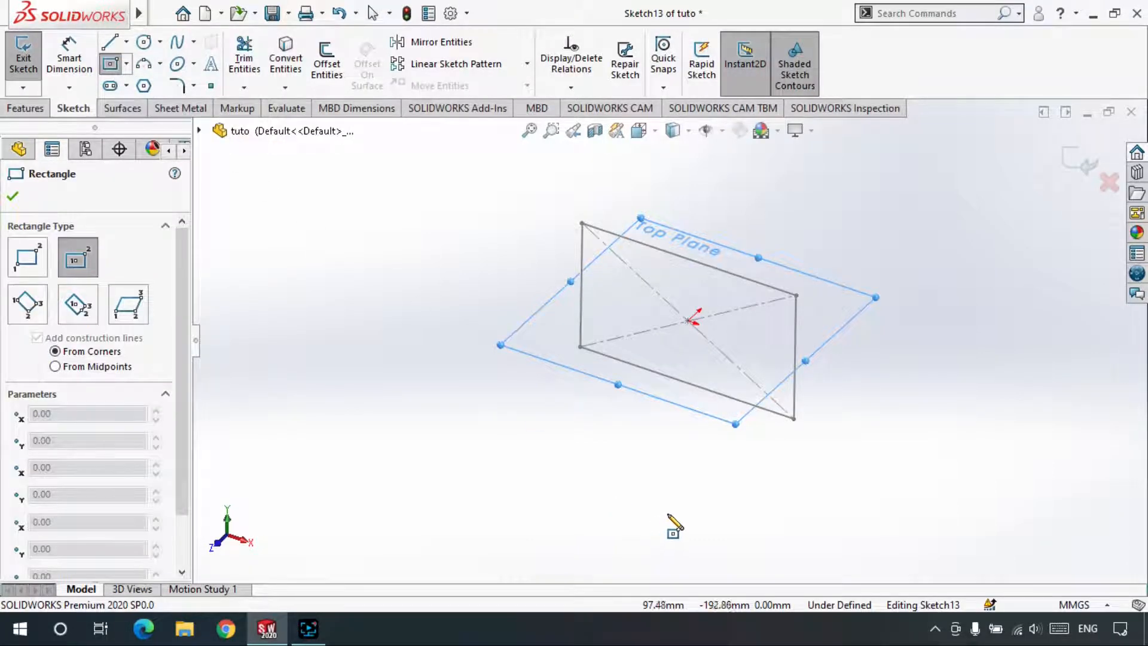
pyautogui.scroll(2, 657, 467)
pyautogui.scroll(-1, 650, 418)
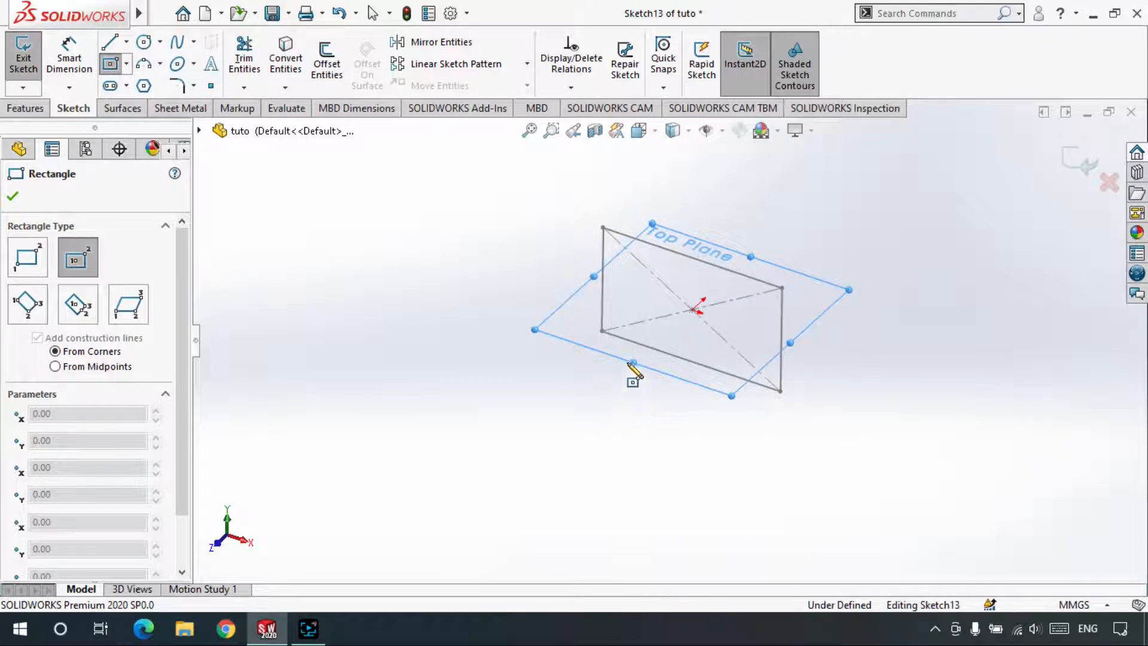
pyautogui.moveTo(633, 366); pyautogui.dragTo(631, 323, button='middle')
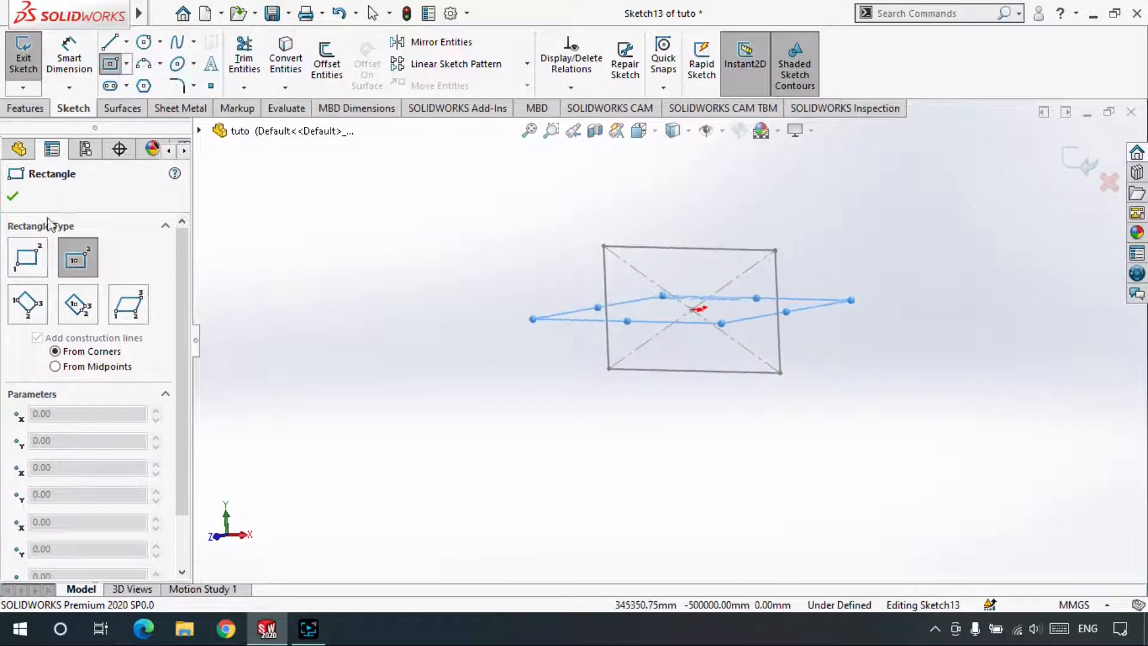
pyautogui.click(15, 196)
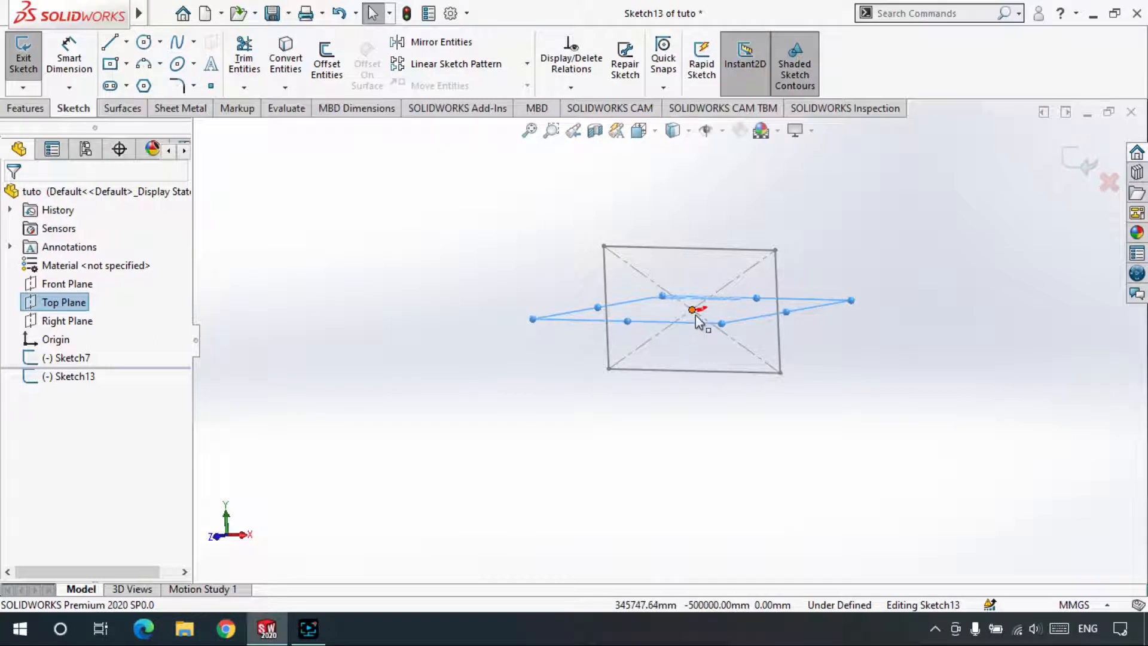
pyautogui.moveTo(661, 392); pyautogui.dragTo(679, 273, button='middle')
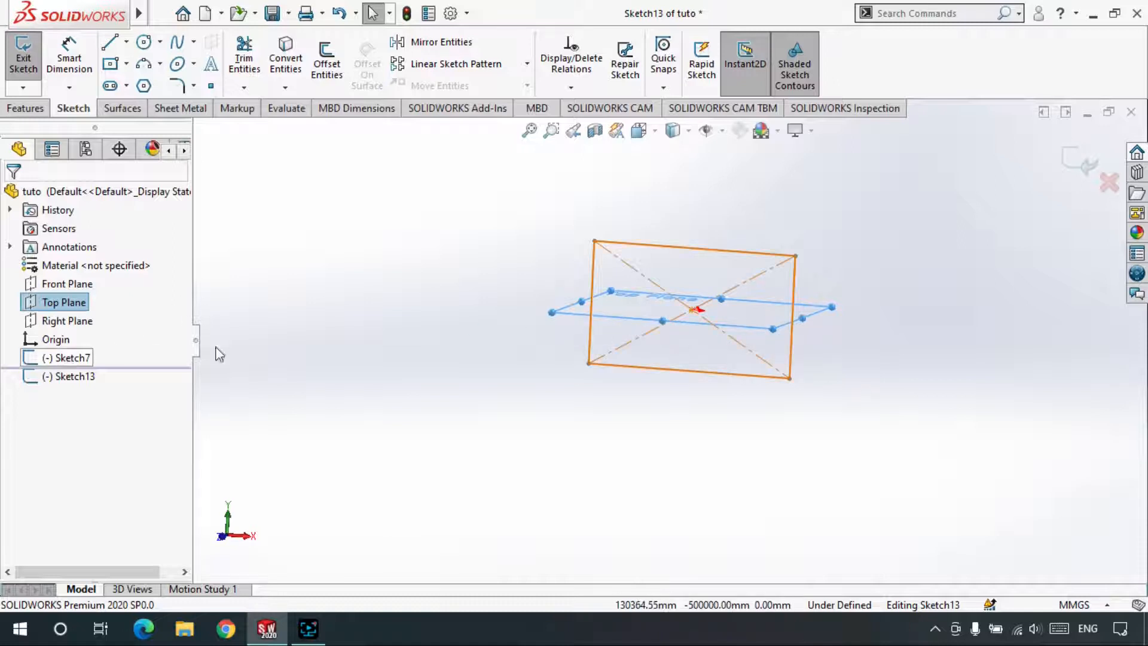
pyautogui.click(1077, 160)
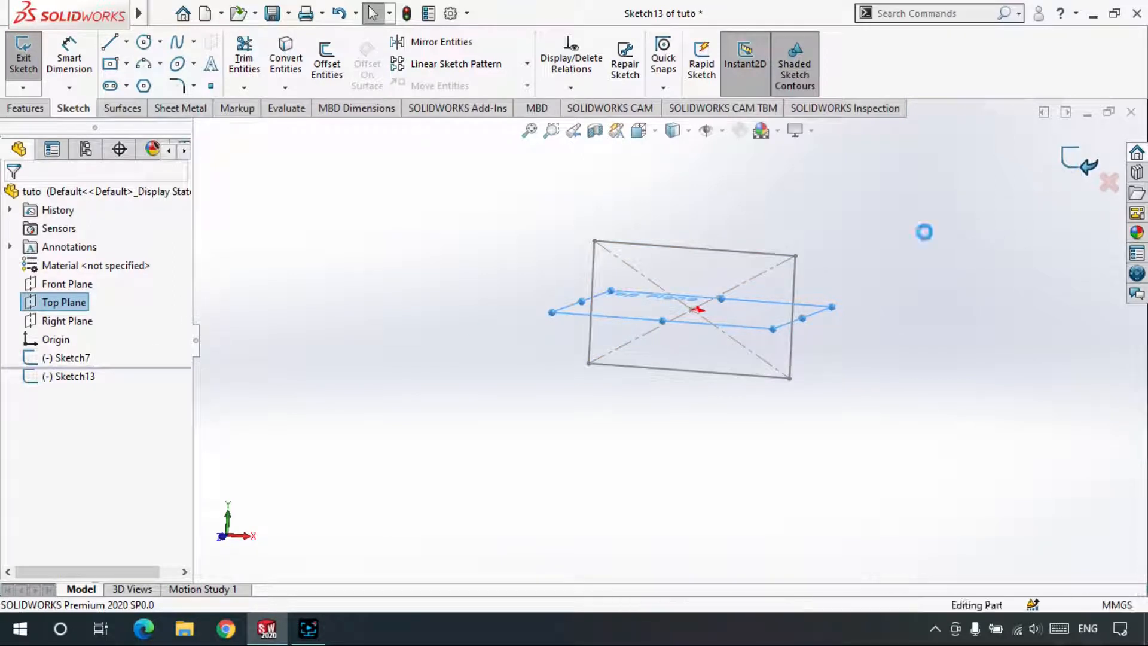
# Open the Sketch7 rectangle for editing in a view normal to its plane.
pyautogui.click(55, 359)
pyautogui.click(84, 302)
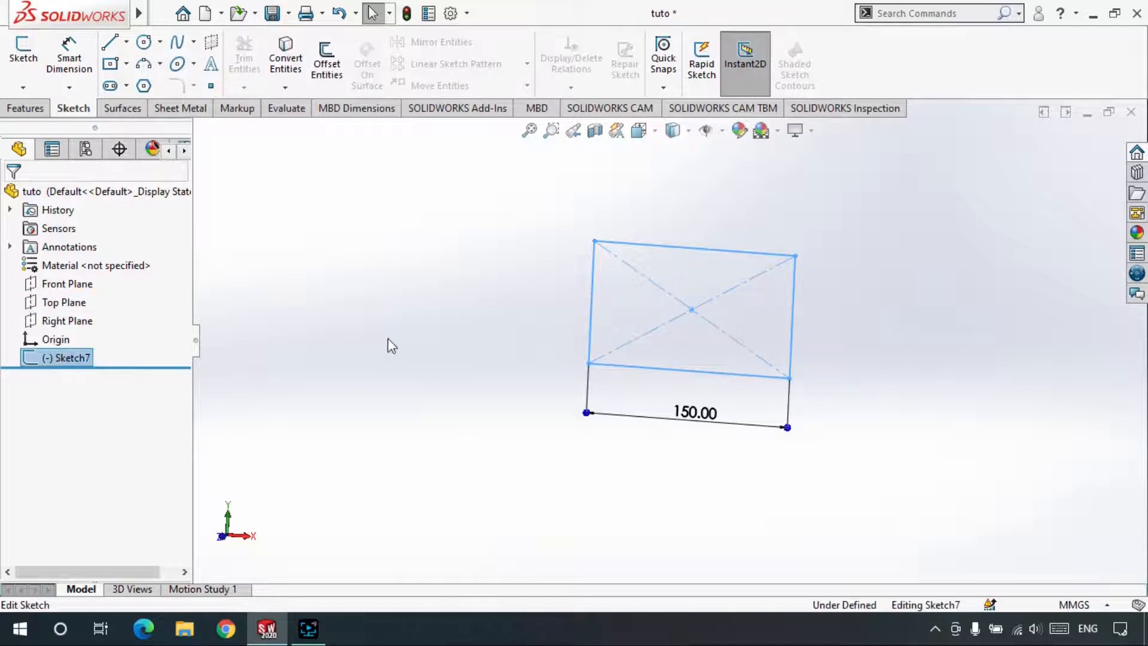
pyautogui.hotkey('ctrl', '8')
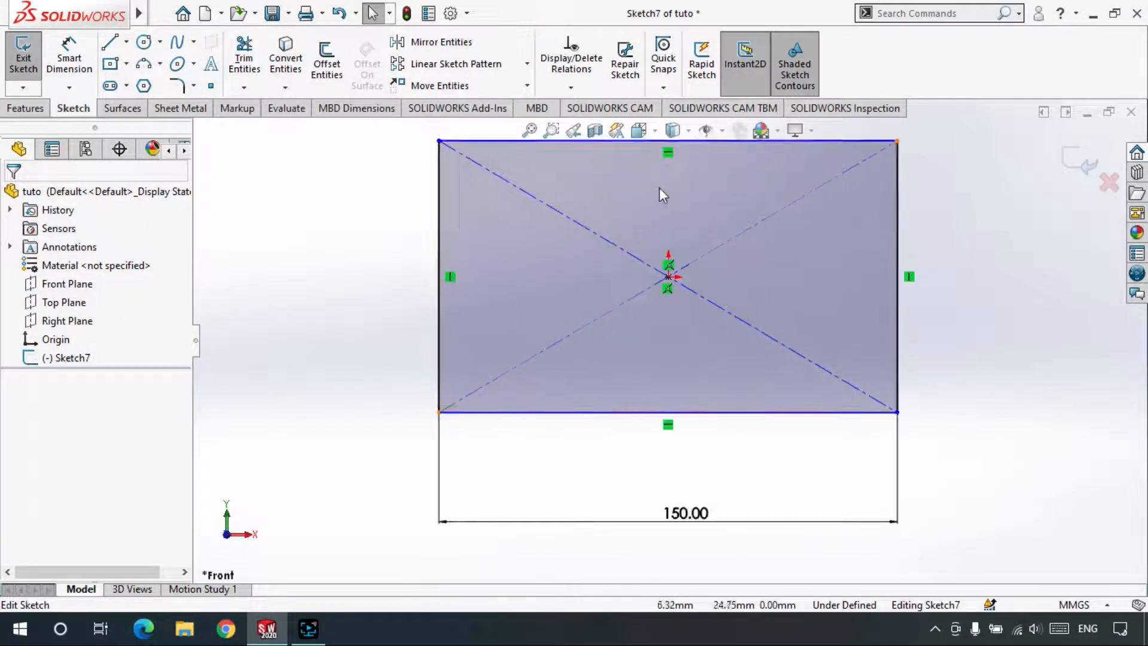
pyautogui.scroll(-3, 657, 198)
pyautogui.scroll(2, 687, 389)
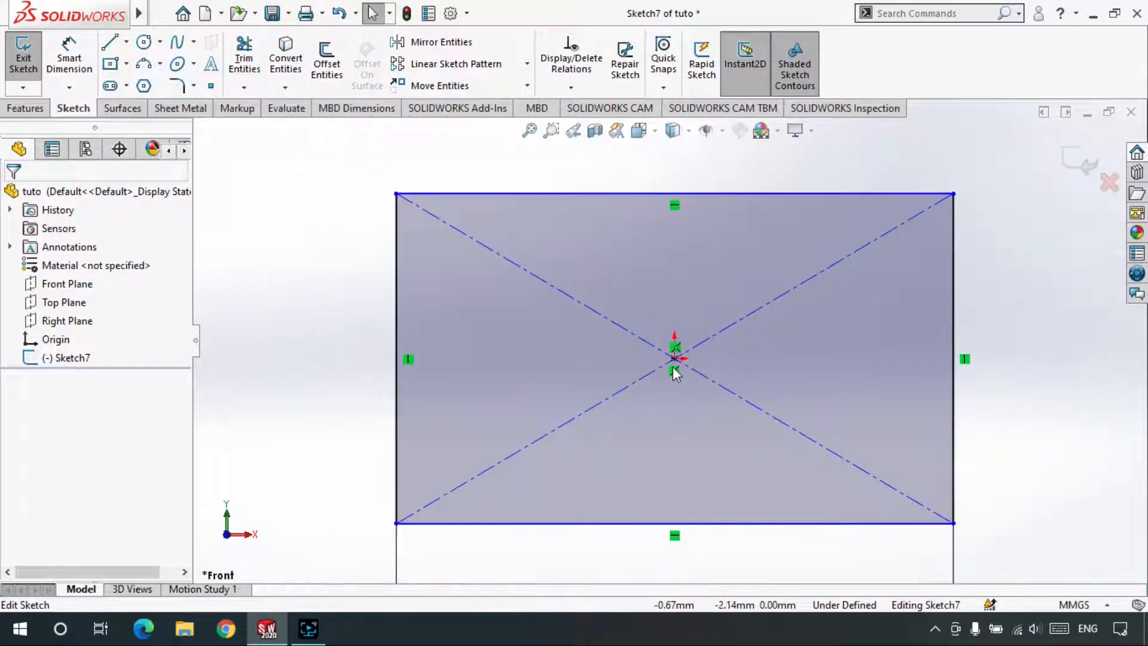
# Delete the coincident relations that tie the rectangle's centre point to the origin.
pyautogui.click(676, 370)
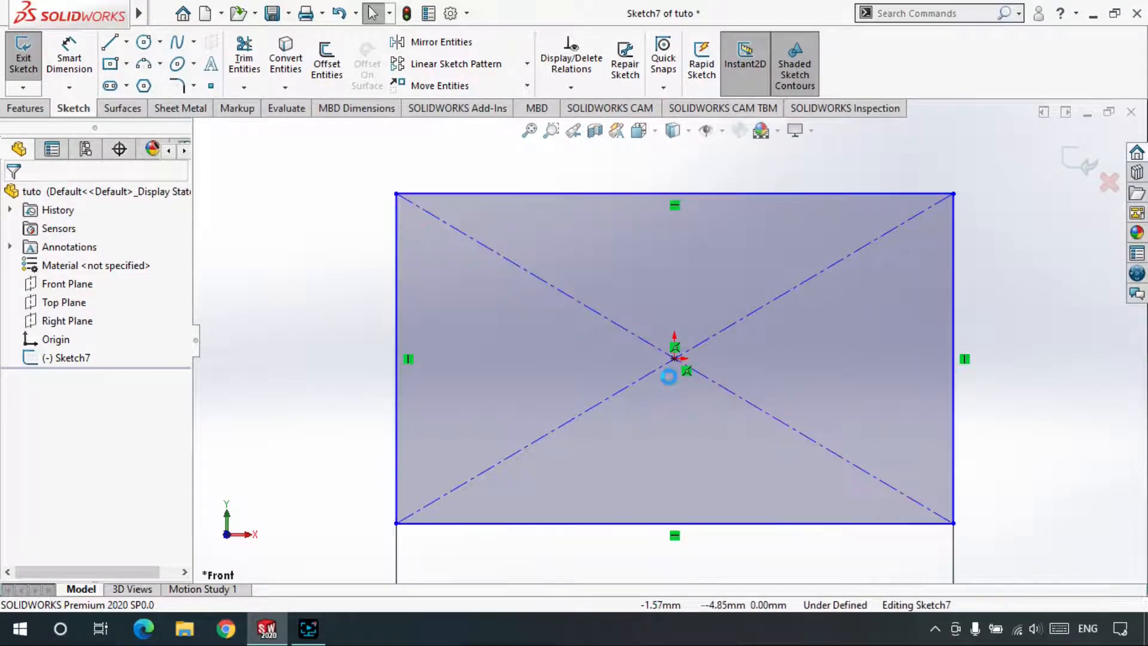
pyautogui.press('Escape')
pyautogui.scroll(1, 666, 370)
pyautogui.scroll(2, 667, 371)
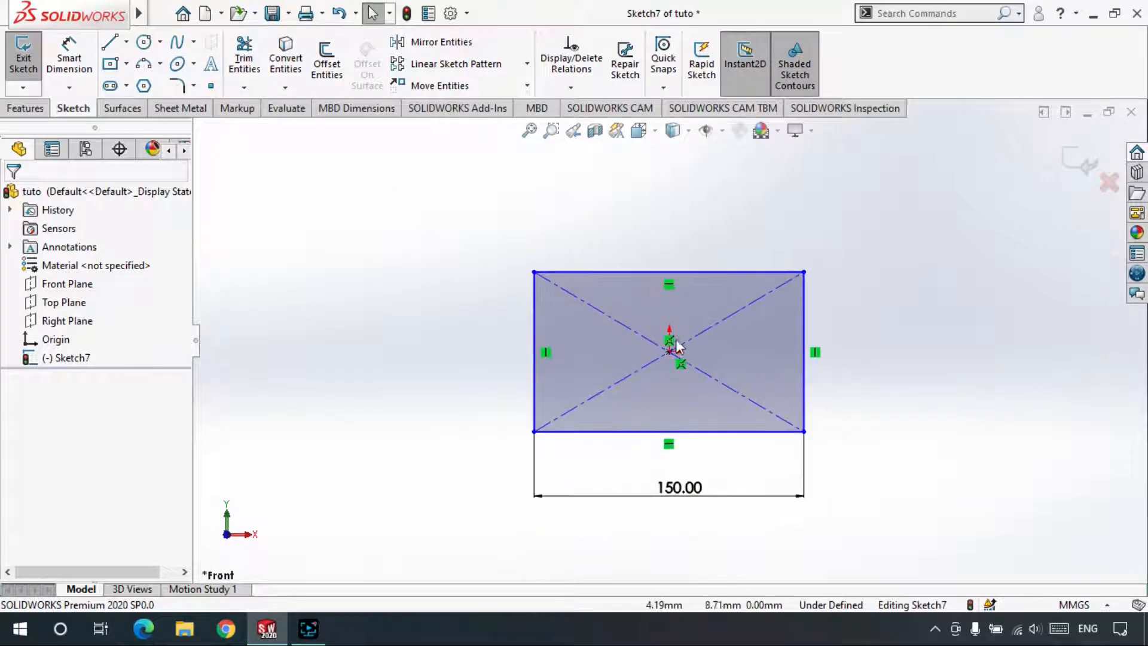
pyautogui.moveTo(671, 334); pyautogui.dragTo(674, 236)
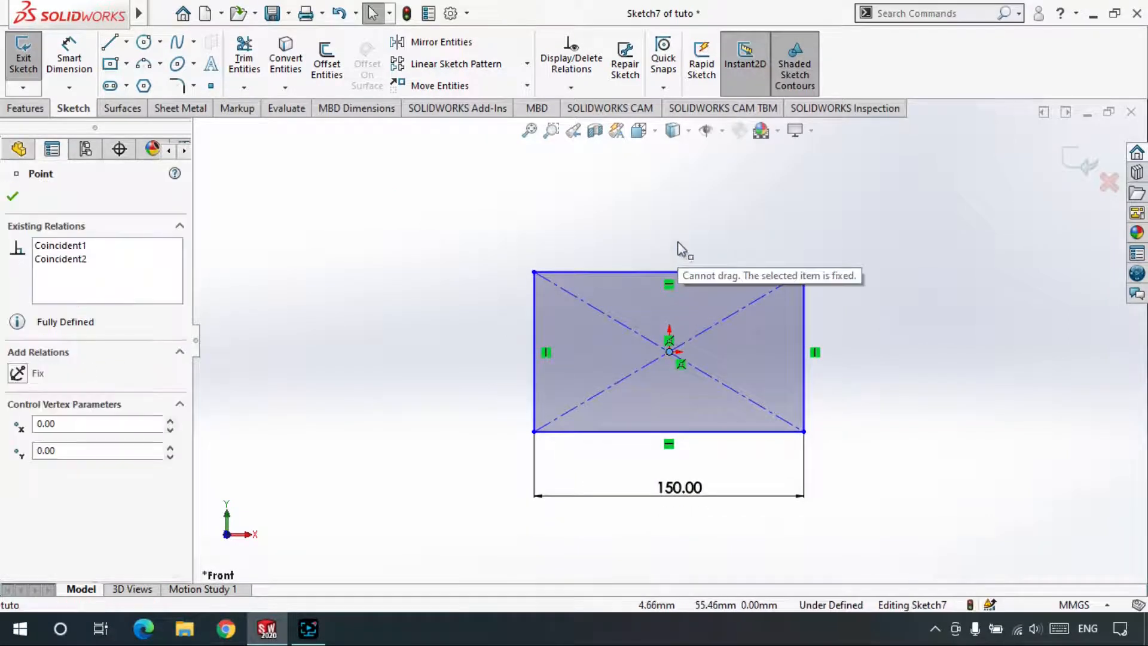
pyautogui.click(669, 340)
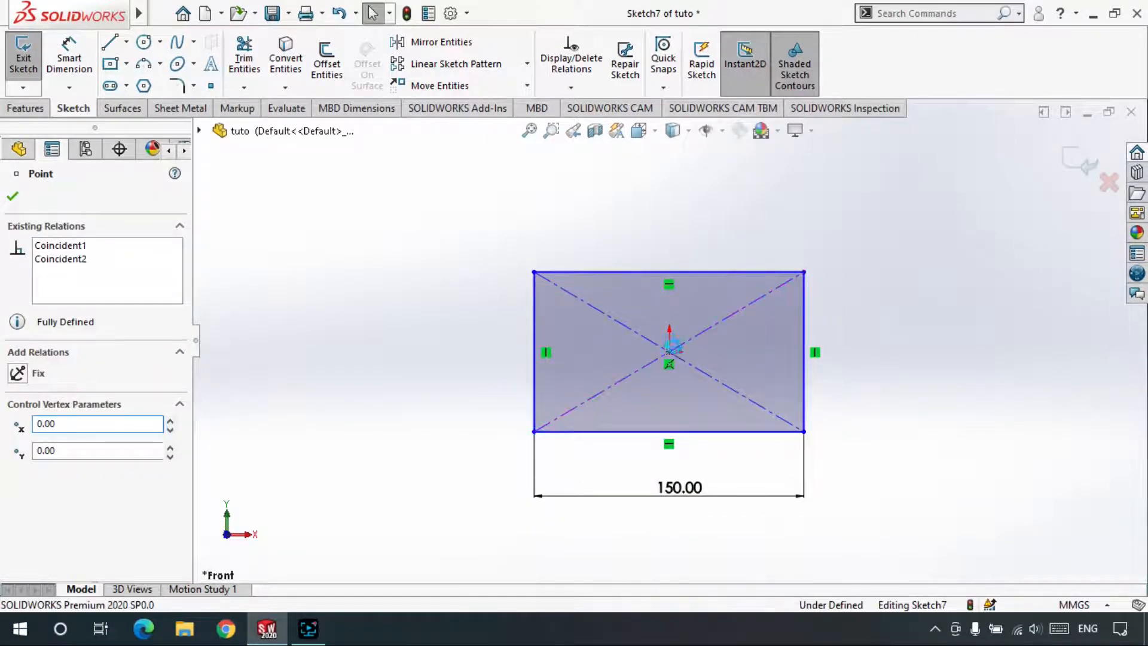
pyautogui.press('Delete')
pyautogui.click(670, 366)
pyautogui.press('Delete')
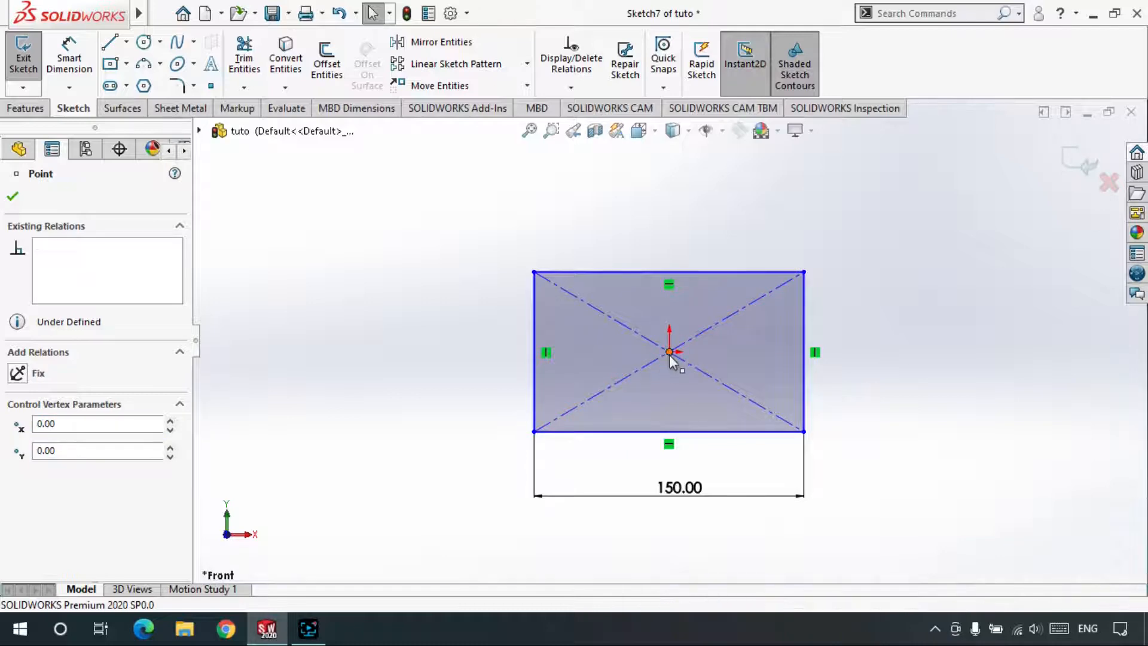
# Try moving the centre point above the rectangle and the rectangle's bottom edge upward, undoing each move.
pyautogui.moveTo(671, 357)
pyautogui.mouseDown()
pyautogui.moveTo(674, 247)
pyautogui.moveTo(672, 267)
pyautogui.mouseUp()
pyautogui.press('Escape')
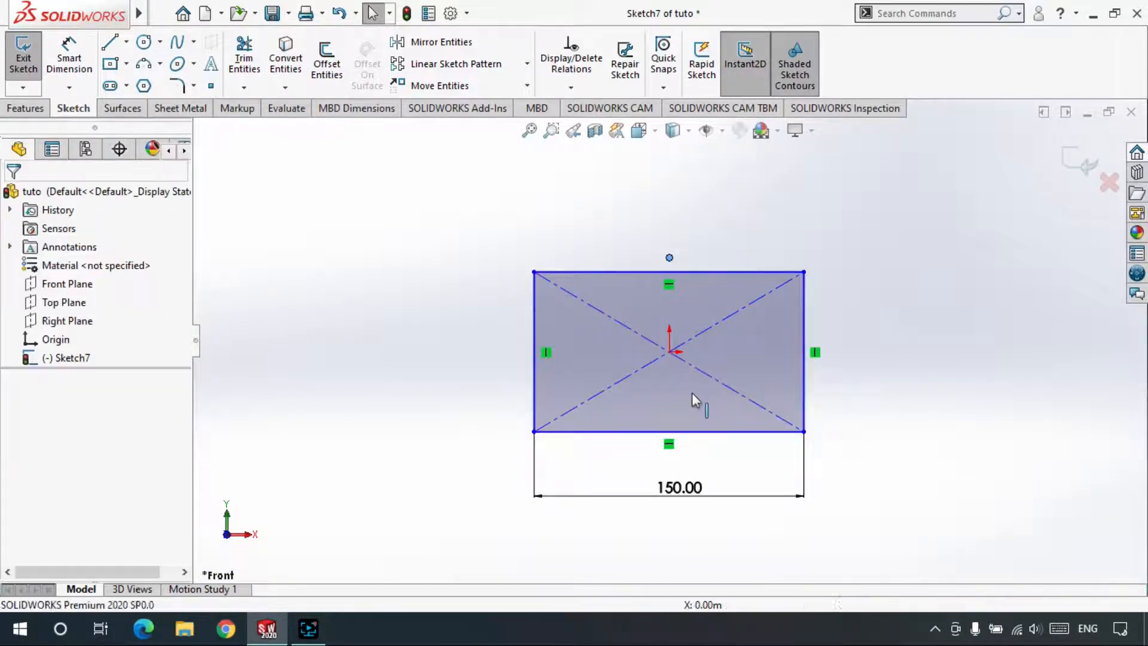
pyautogui.hotkey('ctrl', 'z')
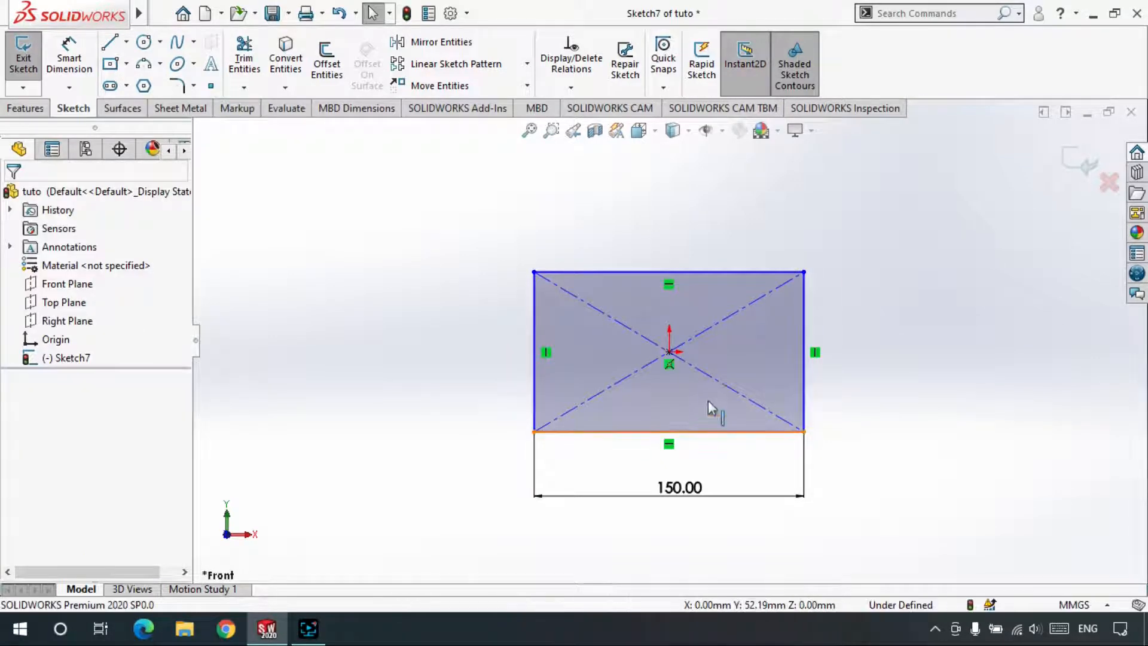
pyautogui.click(703, 323)
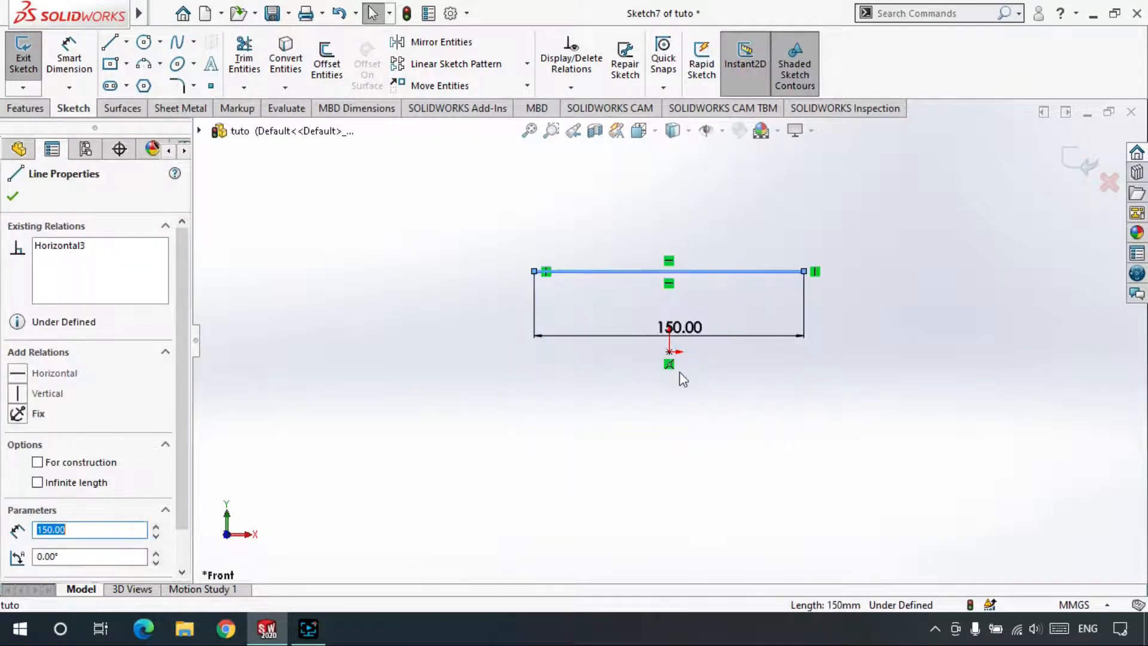
pyautogui.hotkey('ctrl', 'z')
# Dimension the rectangle's left edge and set its height to 100 mm.
pyautogui.click(61, 84)
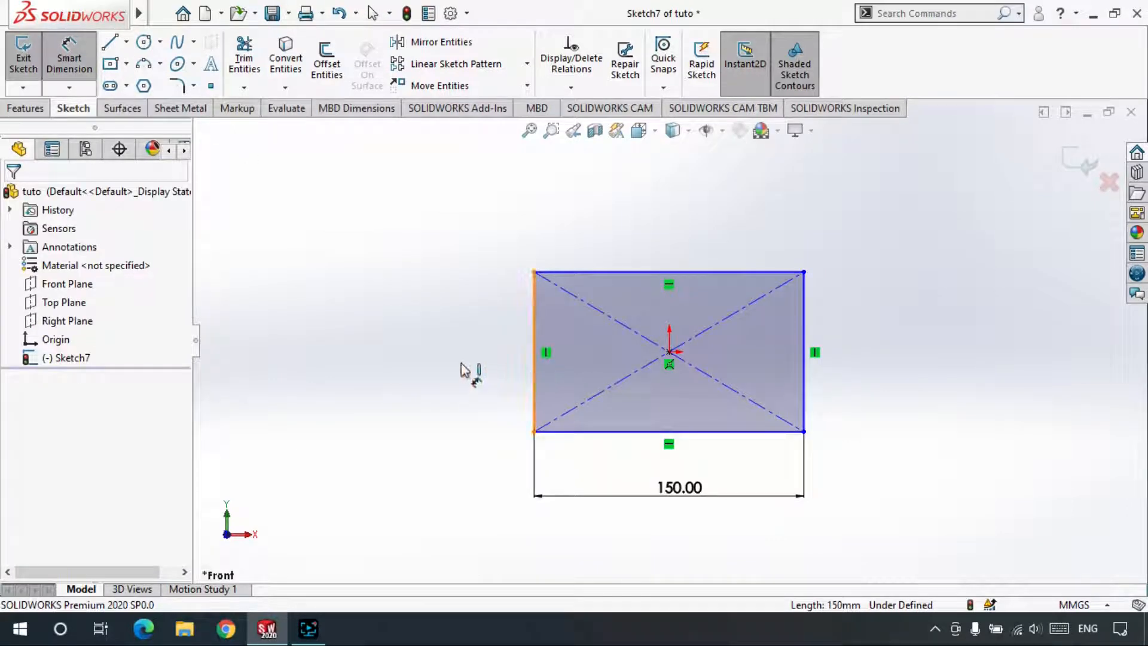
pyautogui.click(534, 358)
pyautogui.click(472, 374)
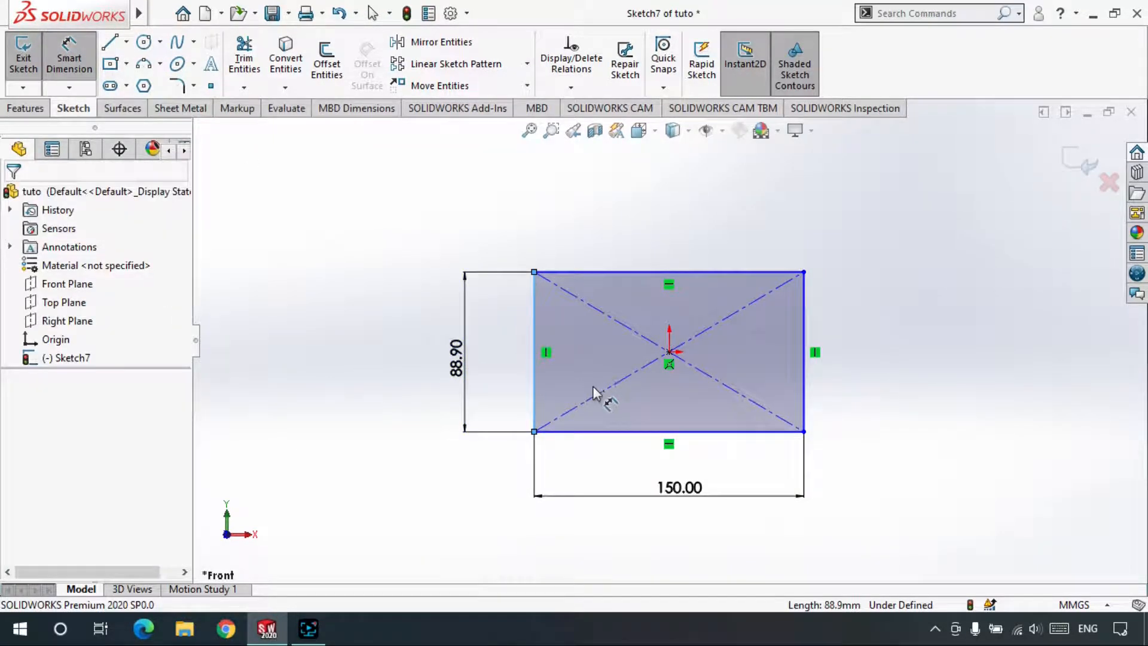
pyautogui.write('100')
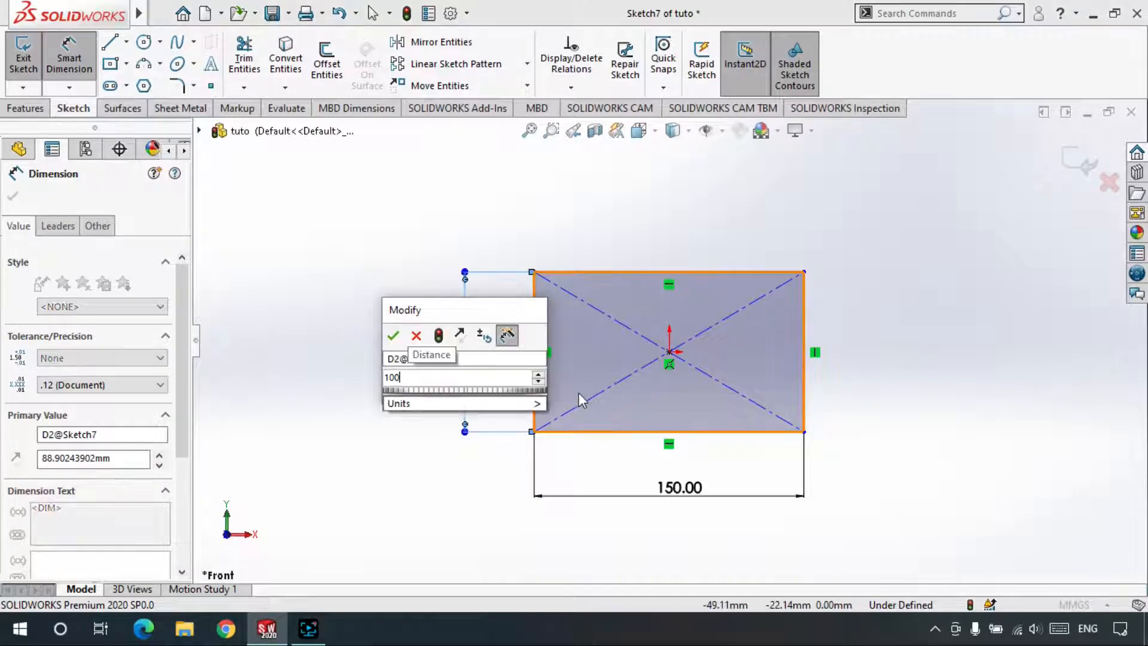
pyautogui.press('Escape')
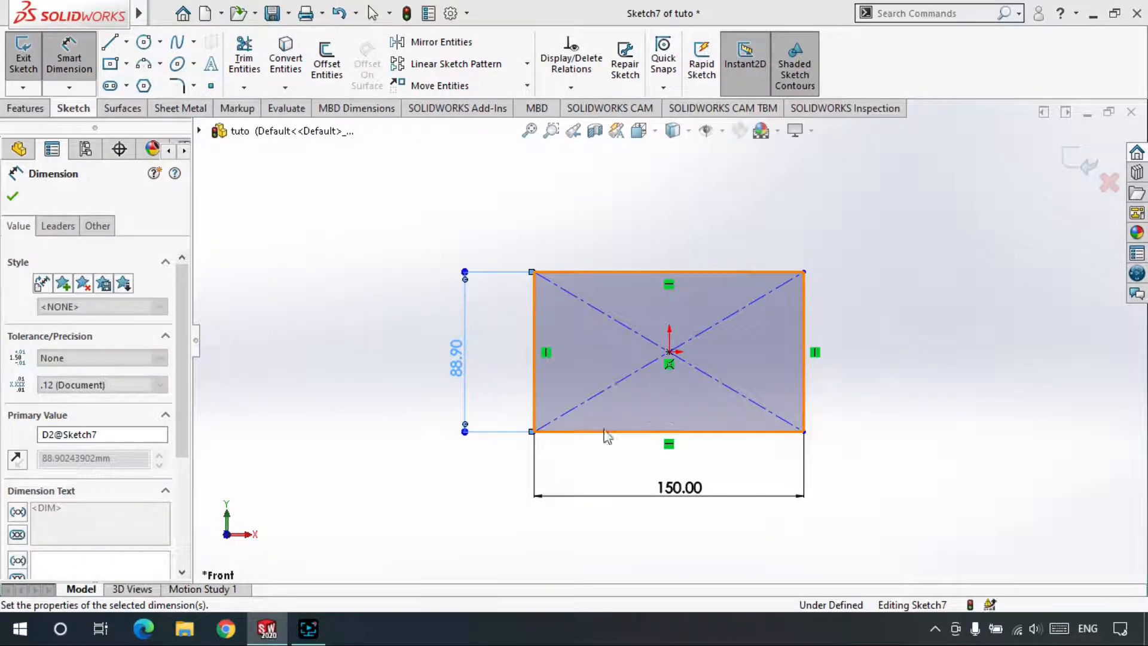
pyautogui.click(384, 423)
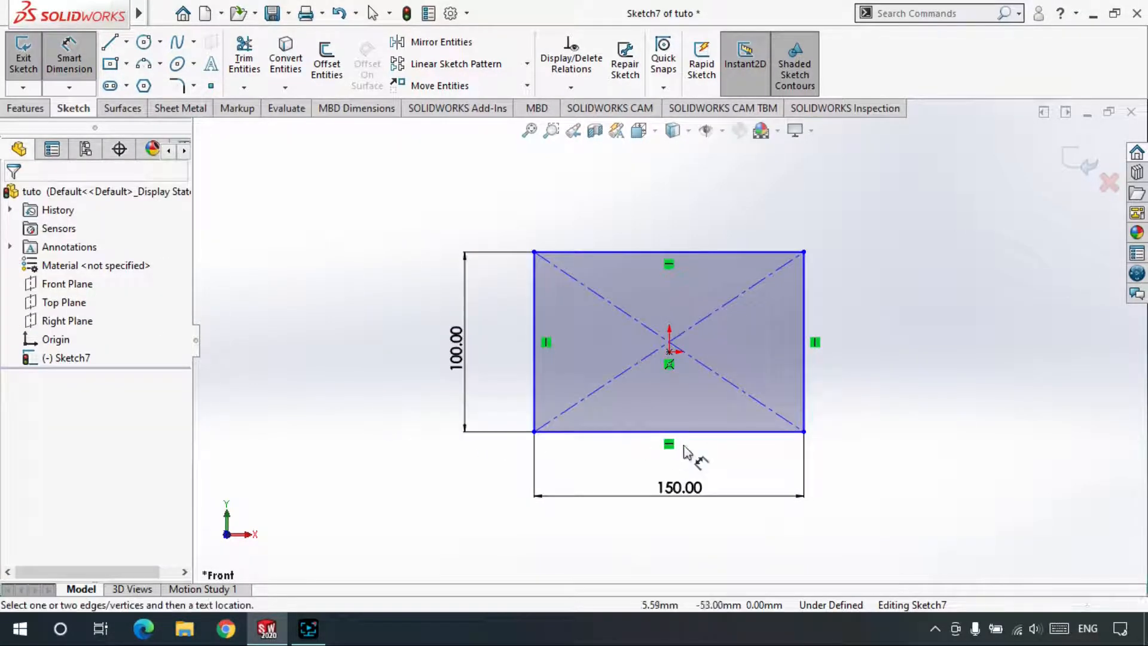
pyautogui.click(712, 418)
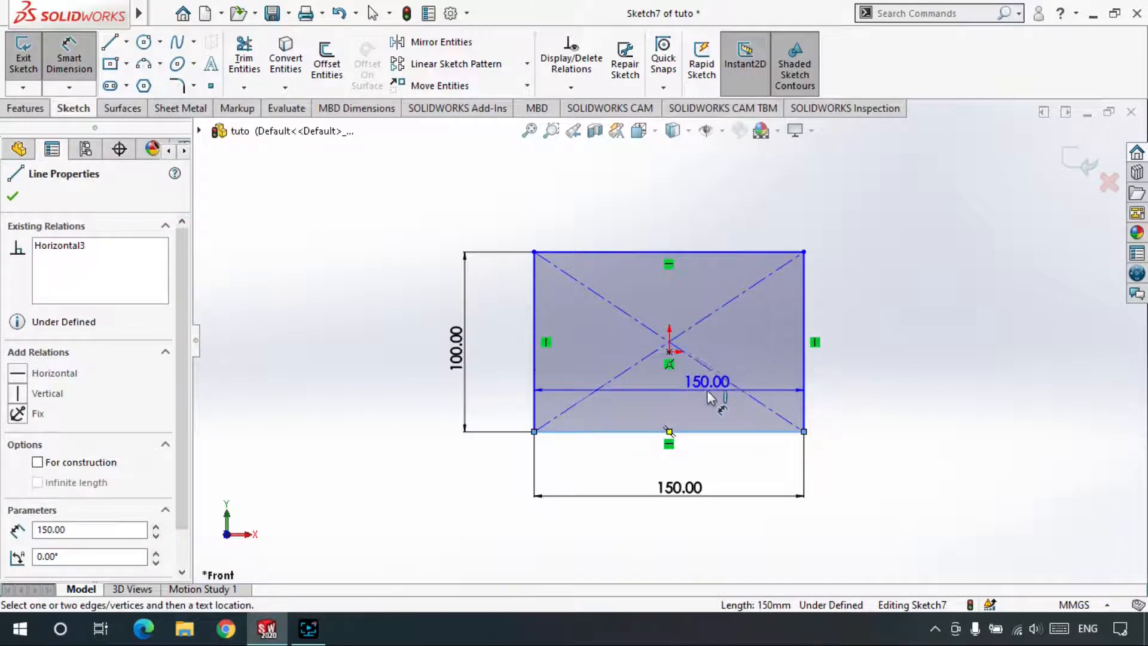
pyautogui.press('Escape')
pyautogui.press('Escape')
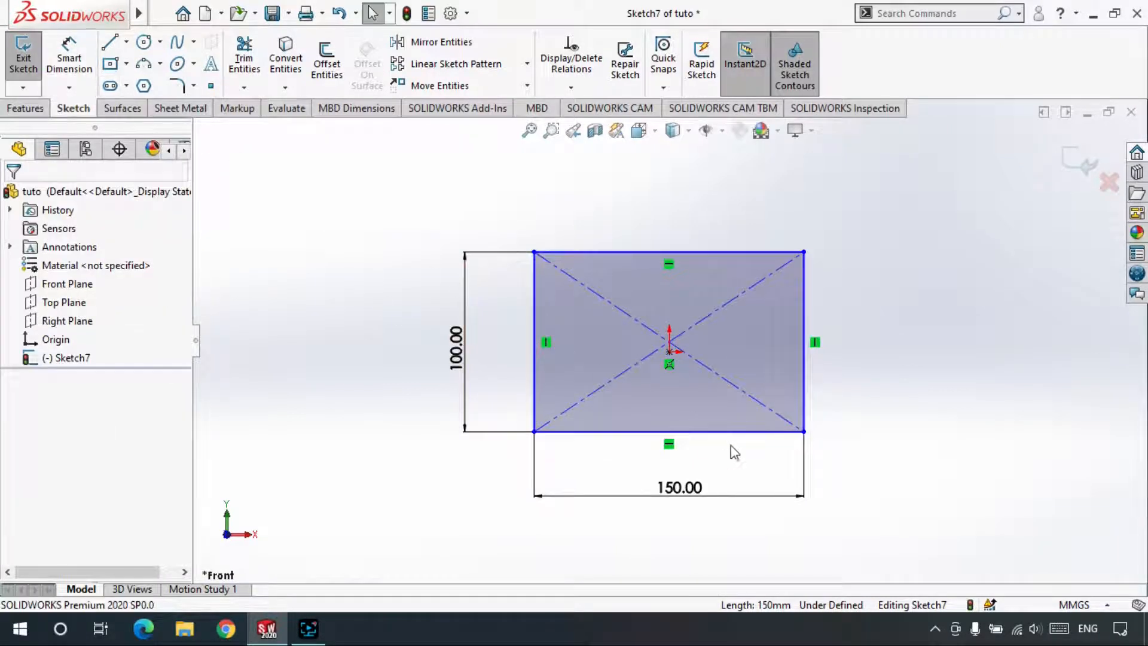
# Try moving the rectangle's bottom edge above the origin, and undo both this move and the 100 mm height change.
pyautogui.moveTo(734, 433); pyautogui.dragTo(723, 309)
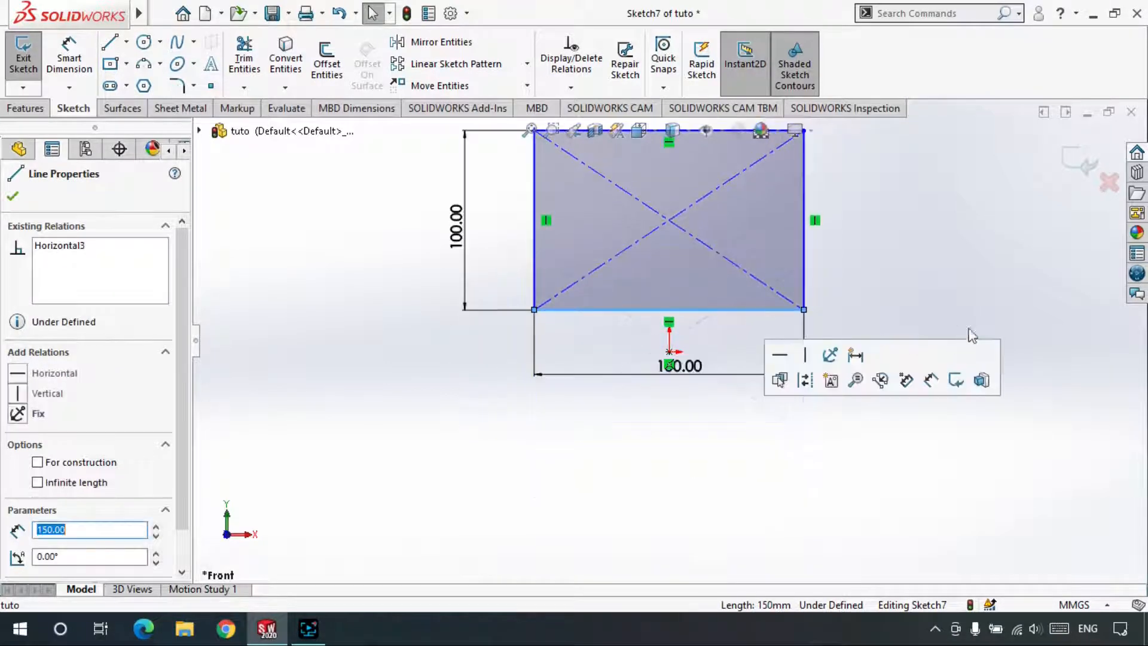
pyautogui.click(856, 306)
pyautogui.scroll(3, 669, 344)
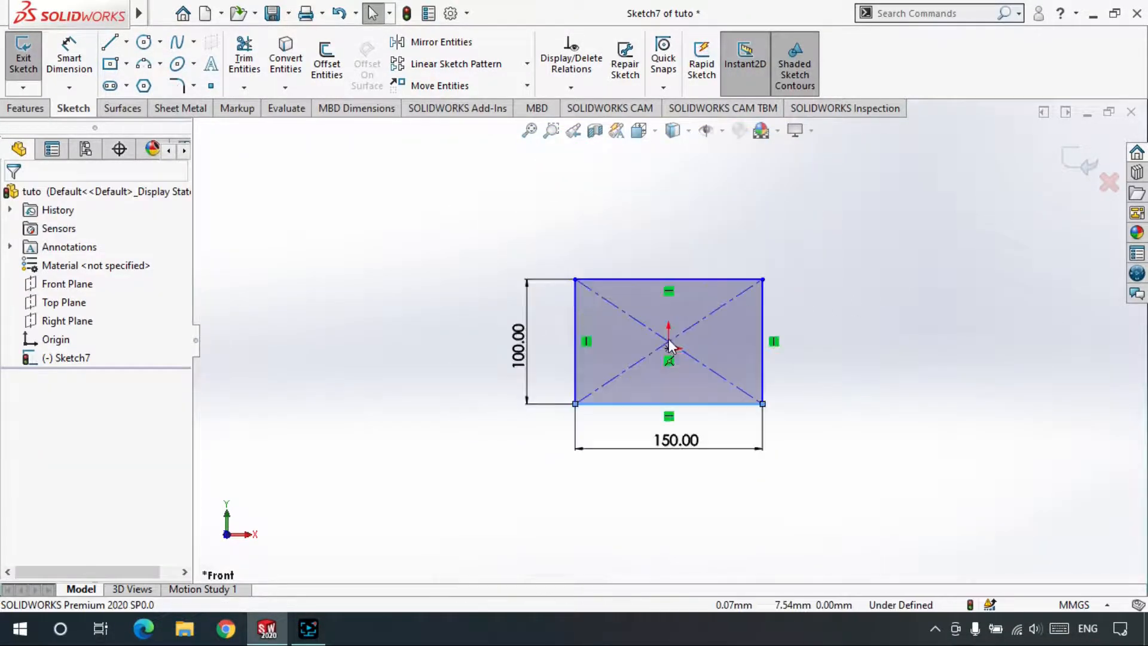
pyautogui.moveTo(668, 342); pyautogui.dragTo(669, 348)
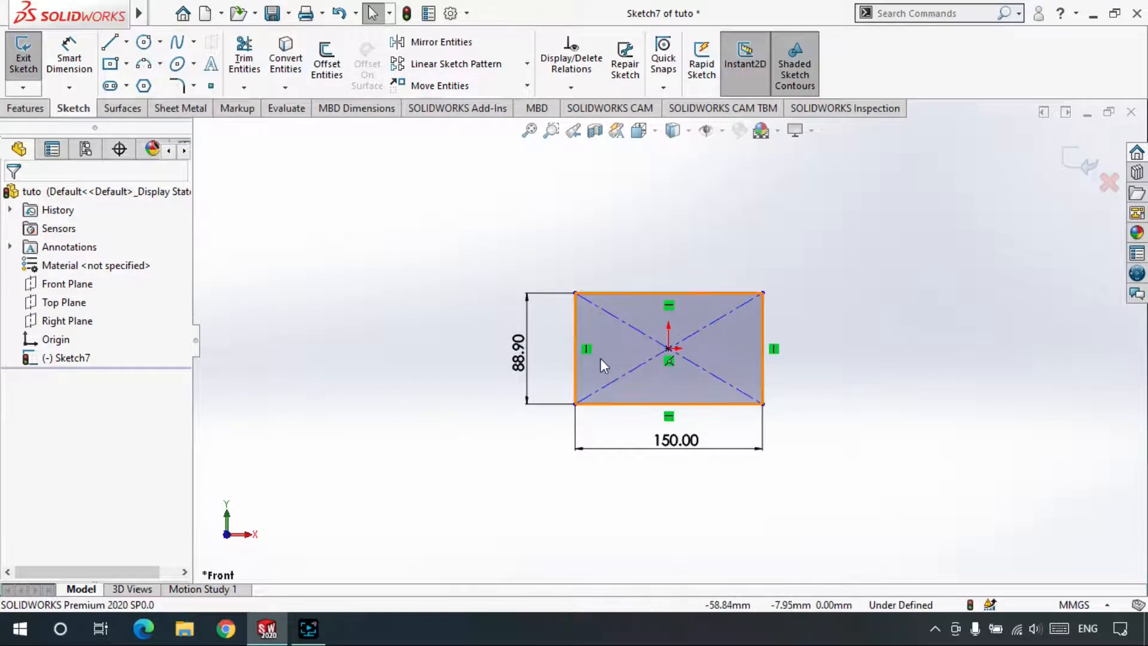
pyautogui.scroll(-2, 600, 358)
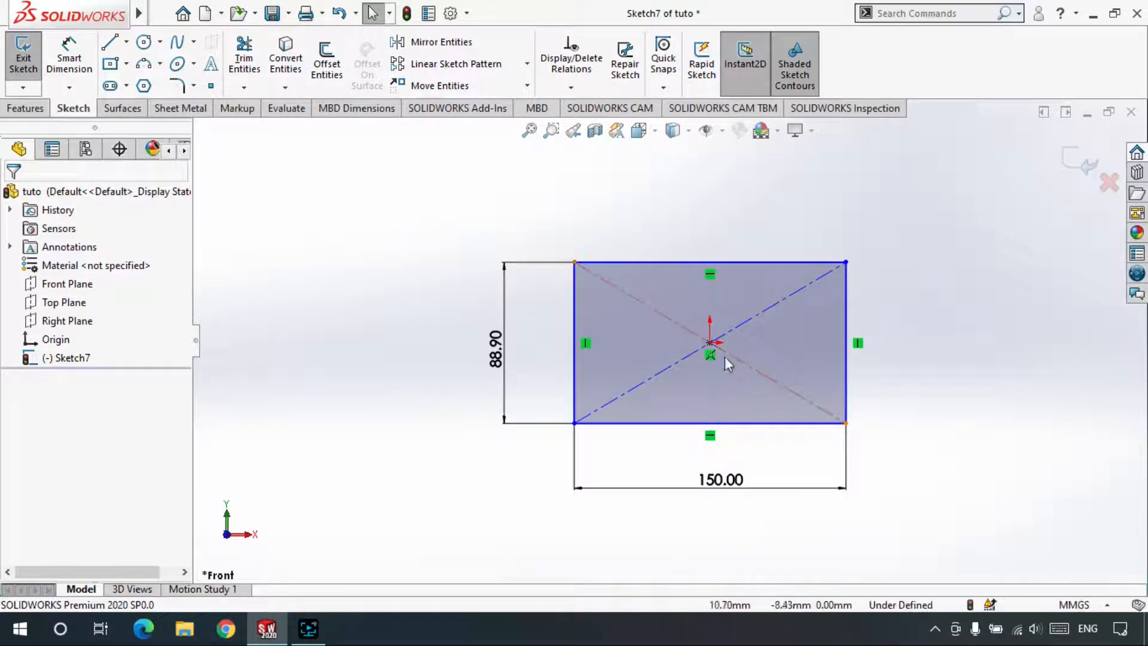
pyautogui.scroll(-2, 724, 358)
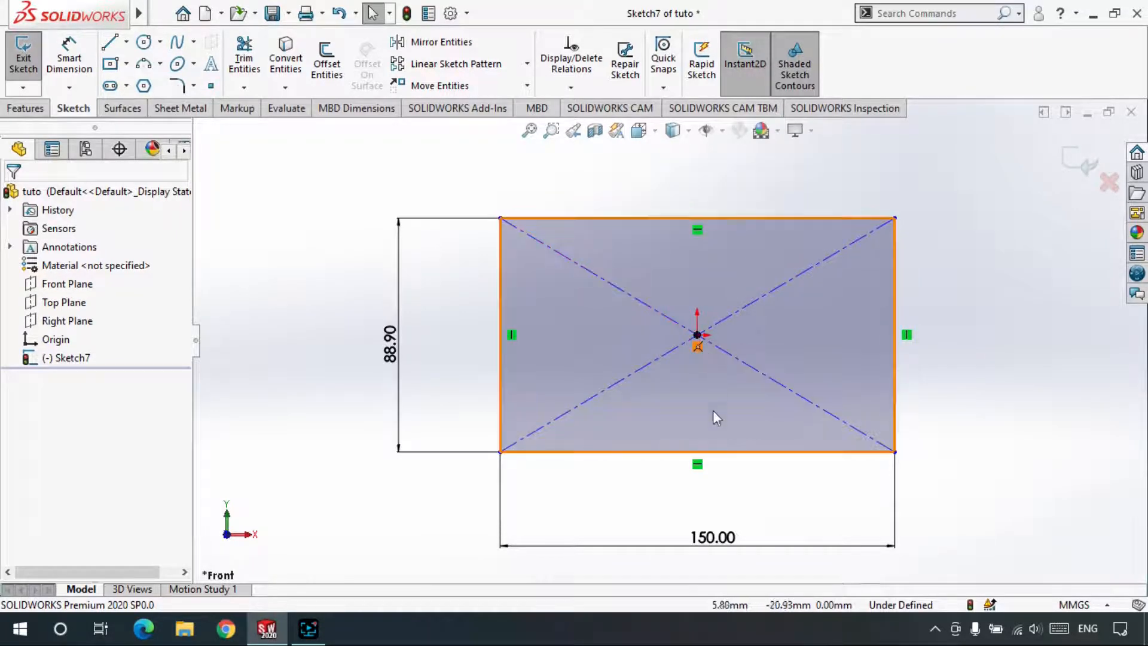
# Move the rectangle up so its bottom edge lies above the origin, and exit the sketch.
pyautogui.moveTo(729, 353); pyautogui.dragTo(739, 299)
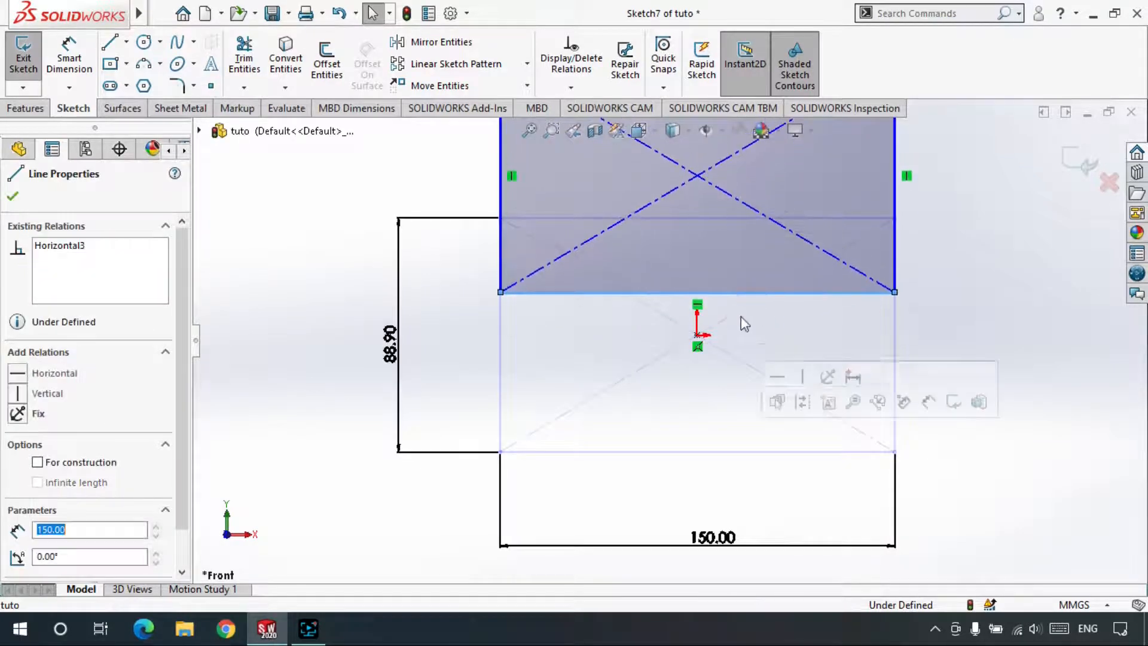
pyautogui.scroll(4, 720, 289)
pyautogui.scroll(-2, 658, 276)
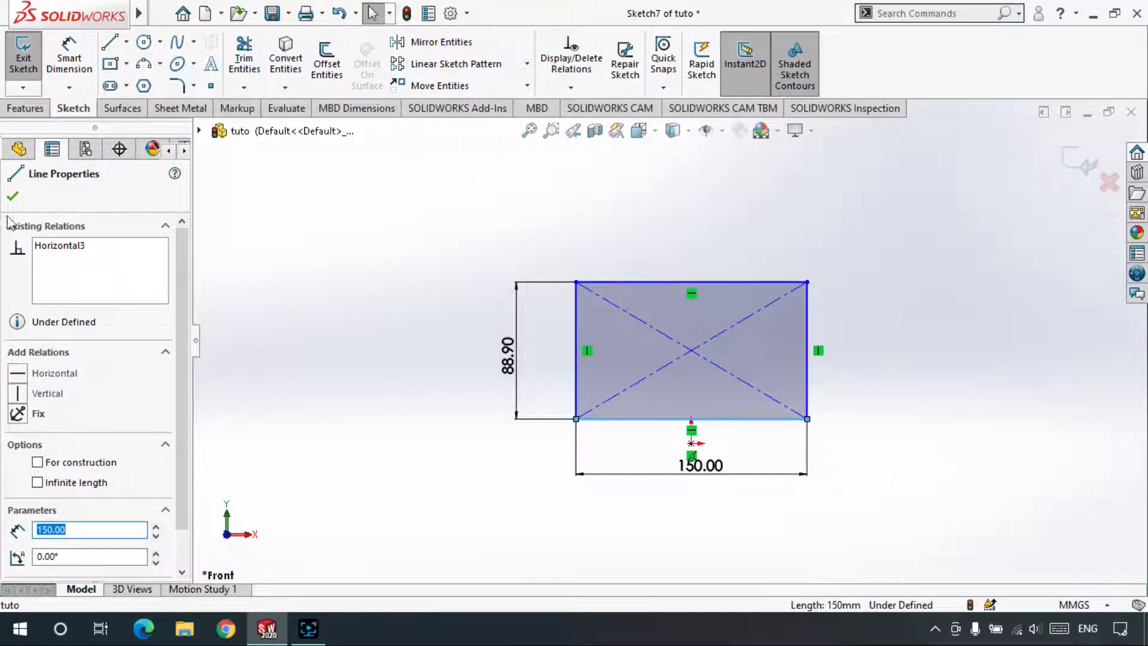
pyautogui.click(14, 196)
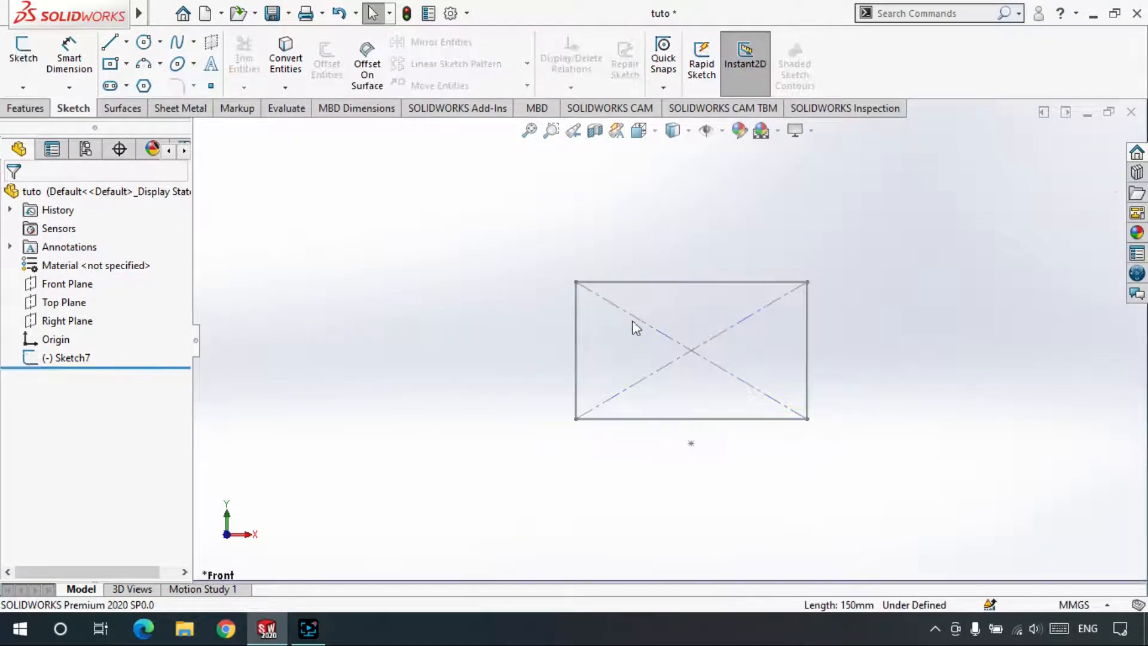
# Sketch a centre rectangle about 151 by 41 mm on the Top Plane, centred about 57 mm directly below the origin.
pyautogui.click(60, 300)
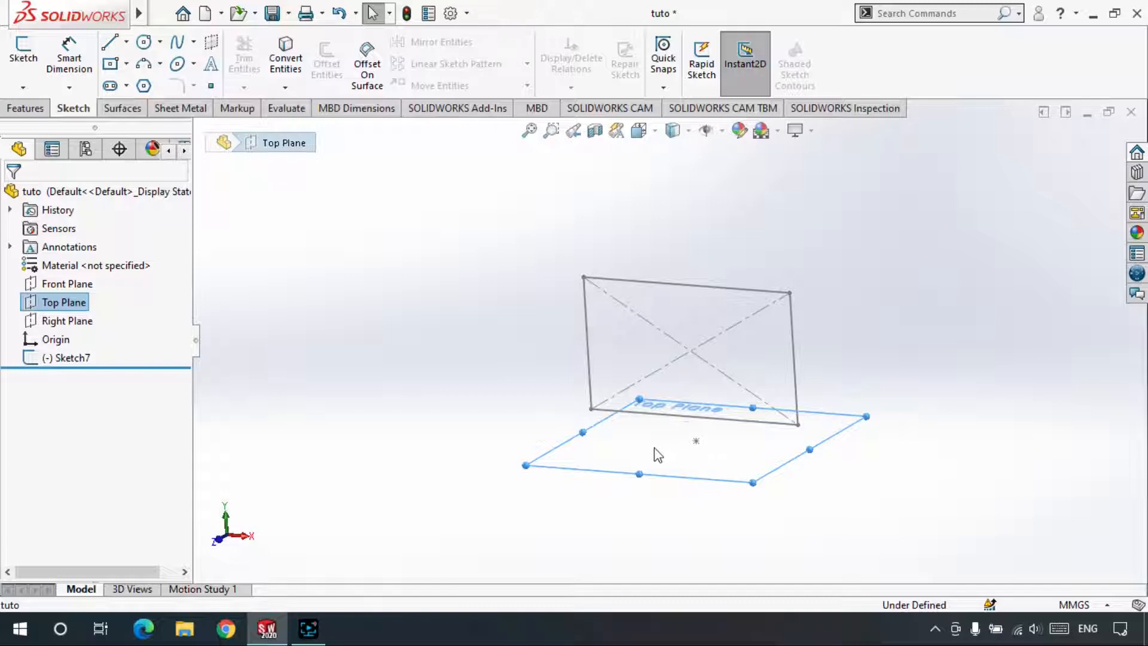
pyautogui.click(24, 50)
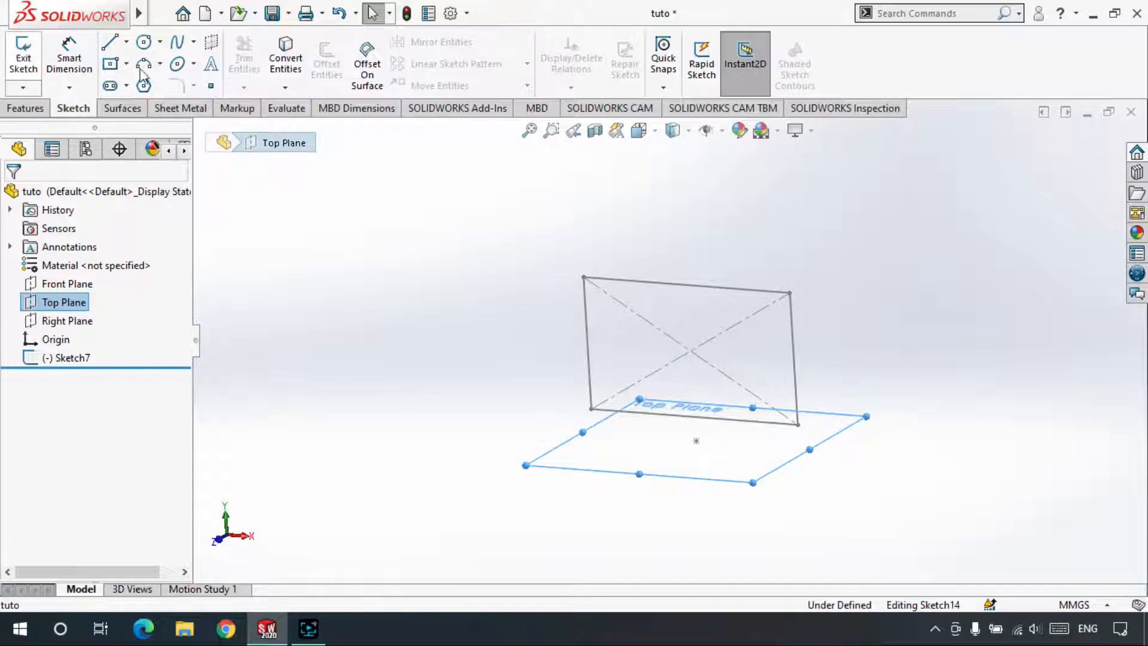
pyautogui.click(110, 64)
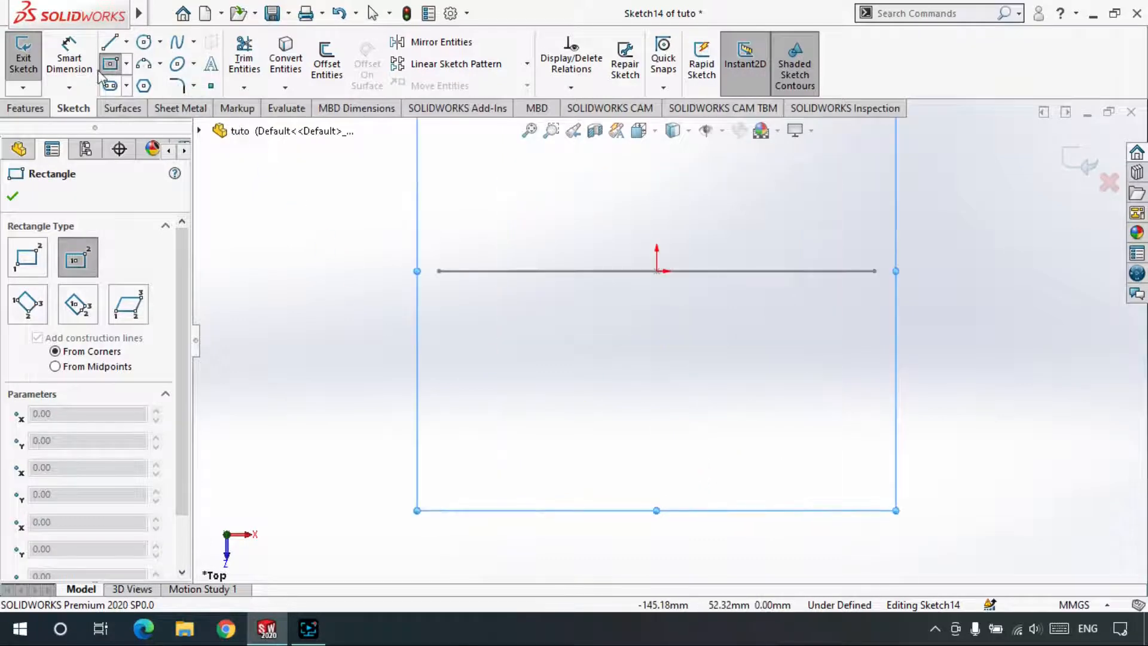
pyautogui.click(657, 436)
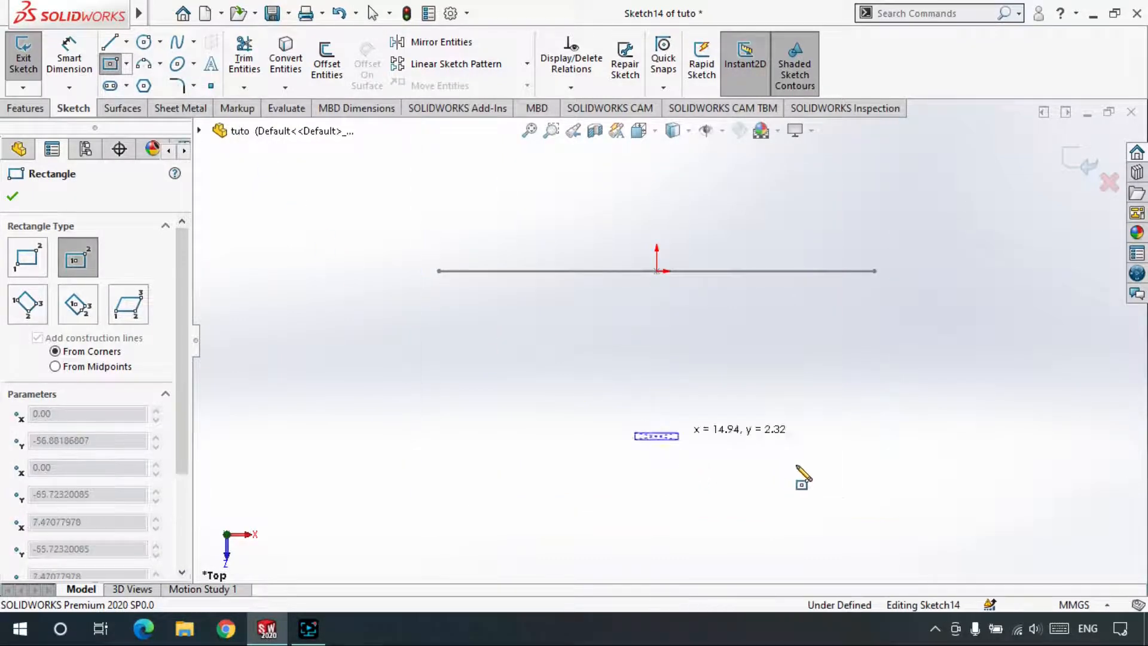
pyautogui.click(875, 496)
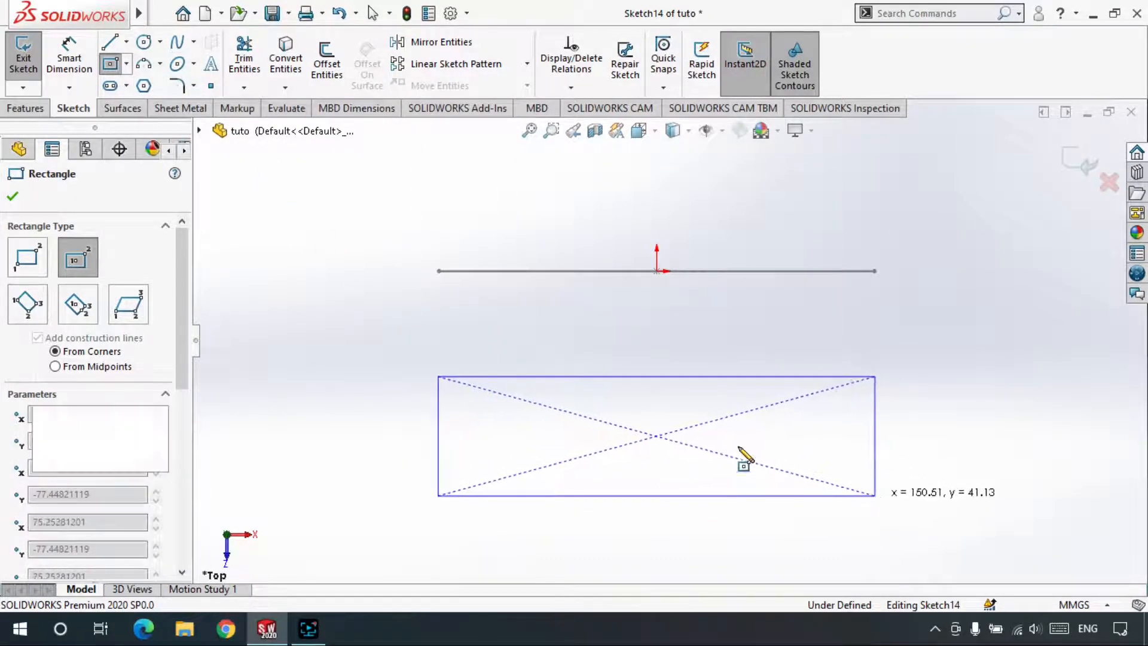
# Dimension the new rectangle's lower edge at 150 mm and exit the sketch.
pyautogui.click(69, 57)
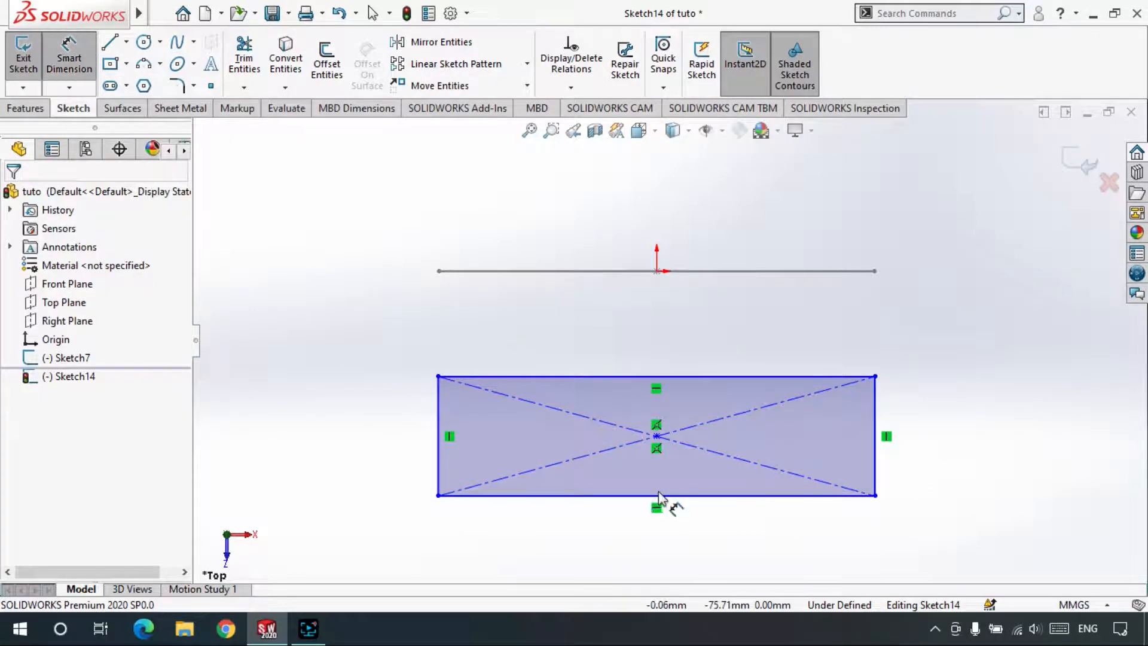
pyautogui.click(669, 535)
pyautogui.click(720, 541)
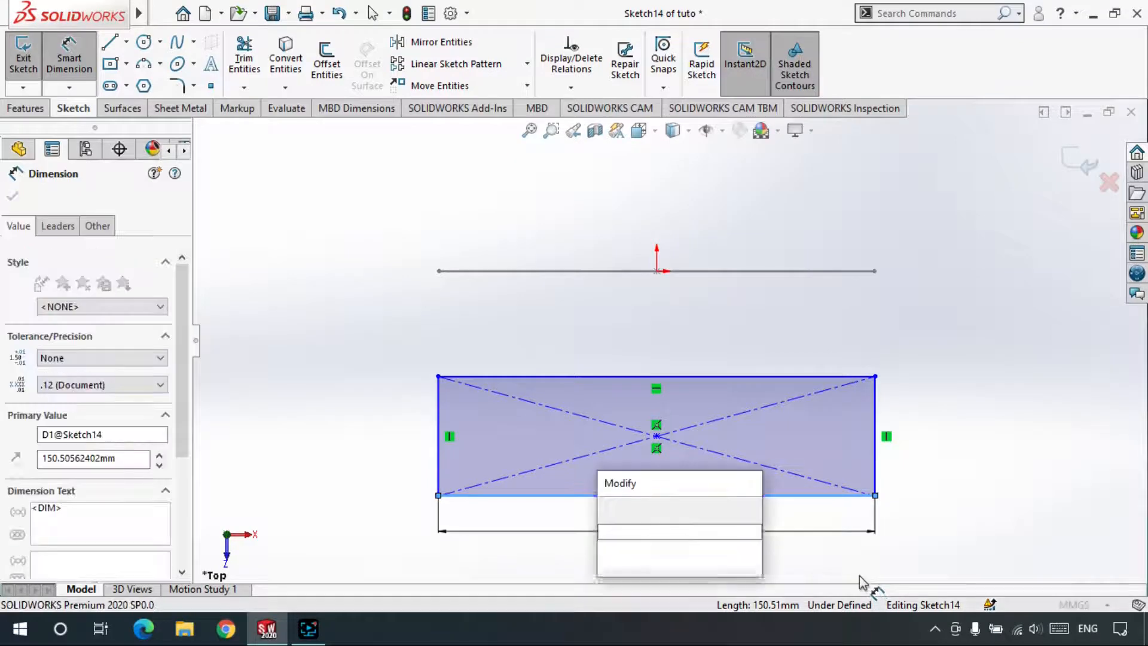
pyautogui.write('150')
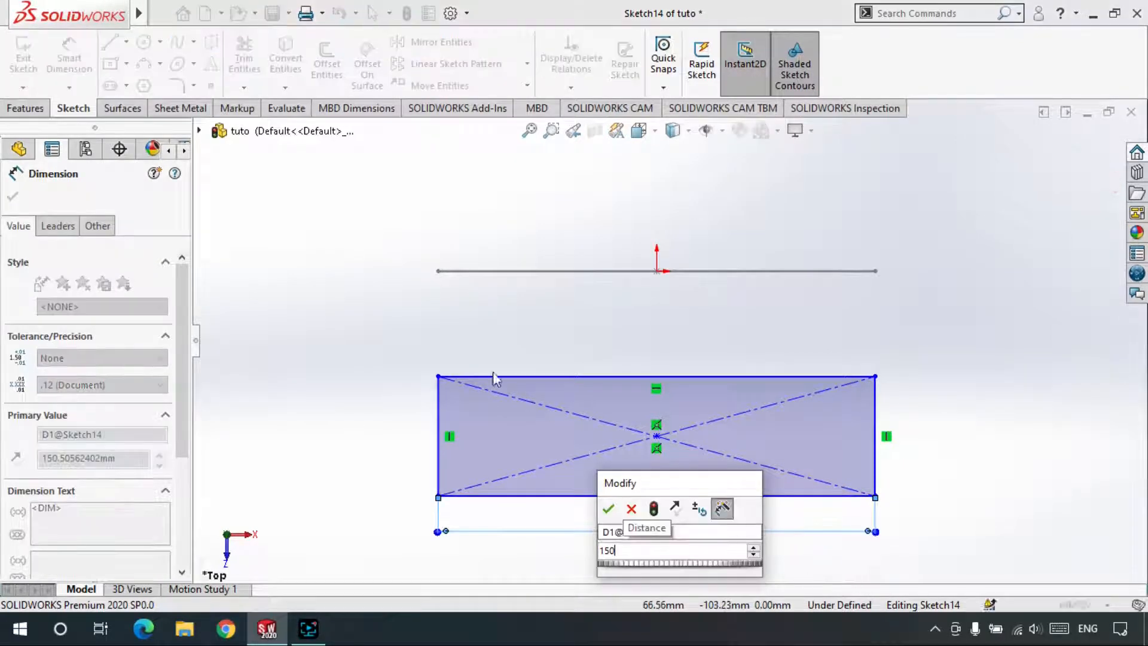
pyautogui.press('Return')
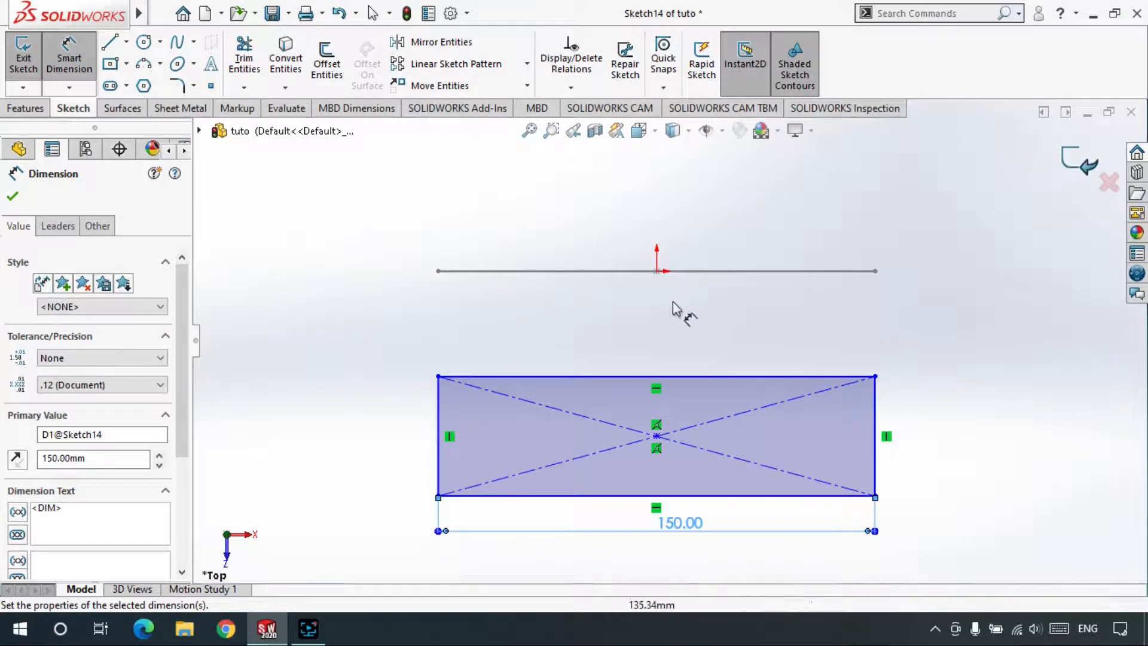
pyautogui.press('Escape')
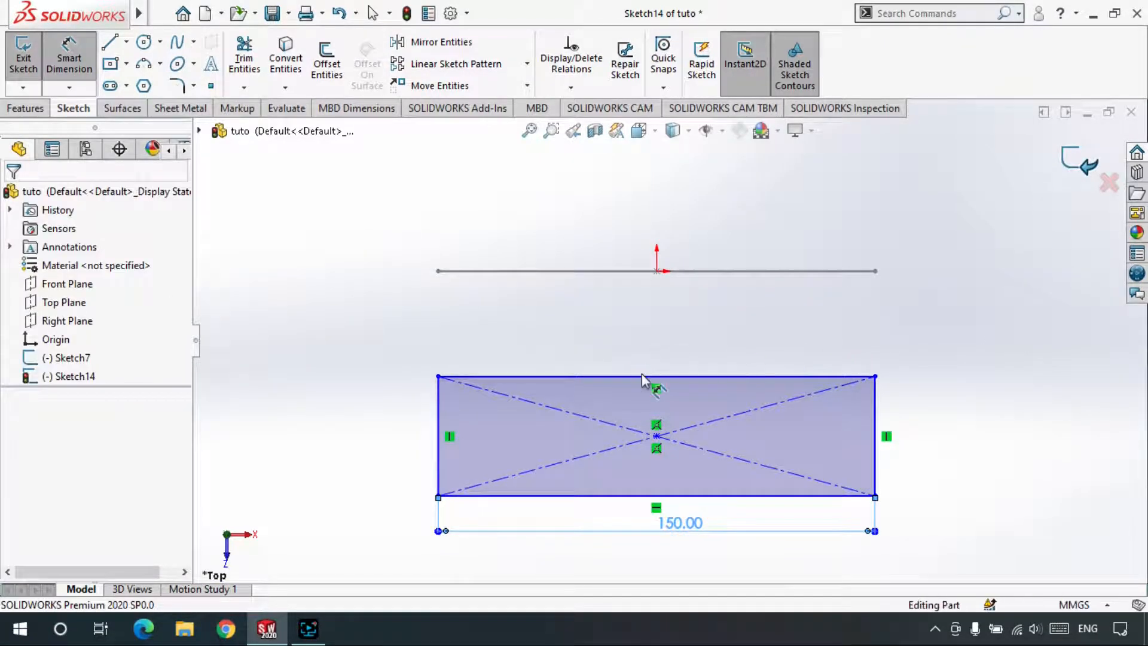
# Start a Boundary Boss/Base with Sketch14 and Sketch7 as Direction 1 profiles, and place Sketch7 first in the order.
pyautogui.moveTo(583, 387)
pyautogui.mouseDown(button='middle')
pyautogui.moveTo(583, 214)
pyautogui.moveTo(568, 263)
pyautogui.mouseUp(button='middle')
pyautogui.moveTo(546, 328)
pyautogui.mouseDown(button='middle')
pyautogui.moveTo(572, 233)
pyautogui.moveTo(490, 274)
pyautogui.moveTo(418, 263)
pyautogui.mouseUp(button='middle')
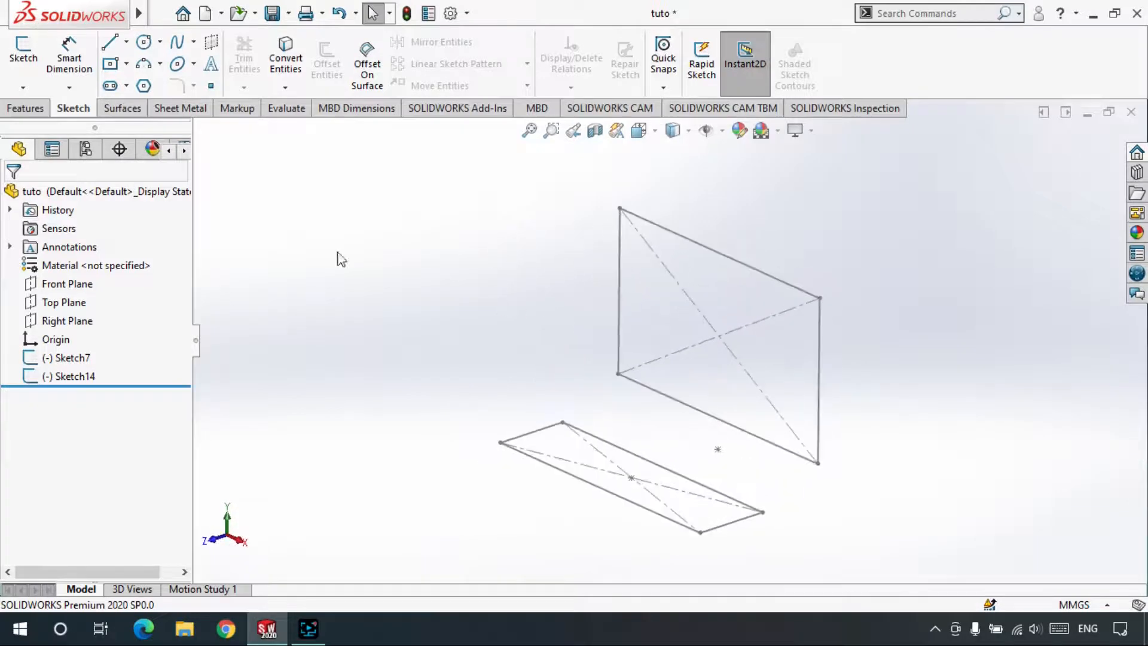
pyautogui.click(47, 110)
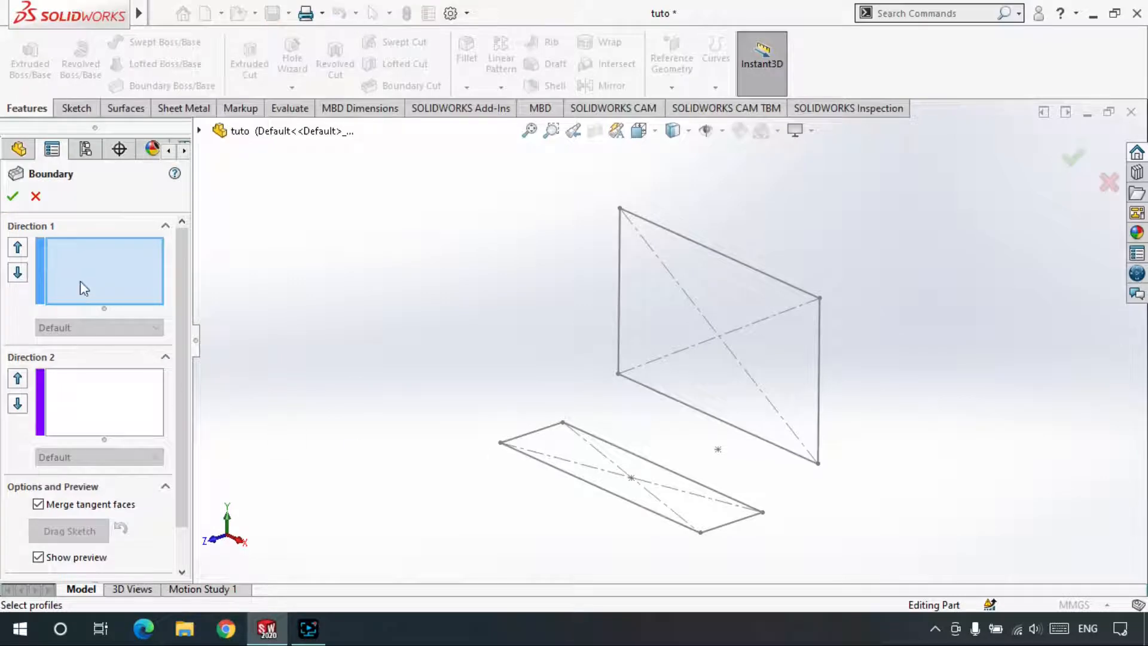
pyautogui.click(592, 489)
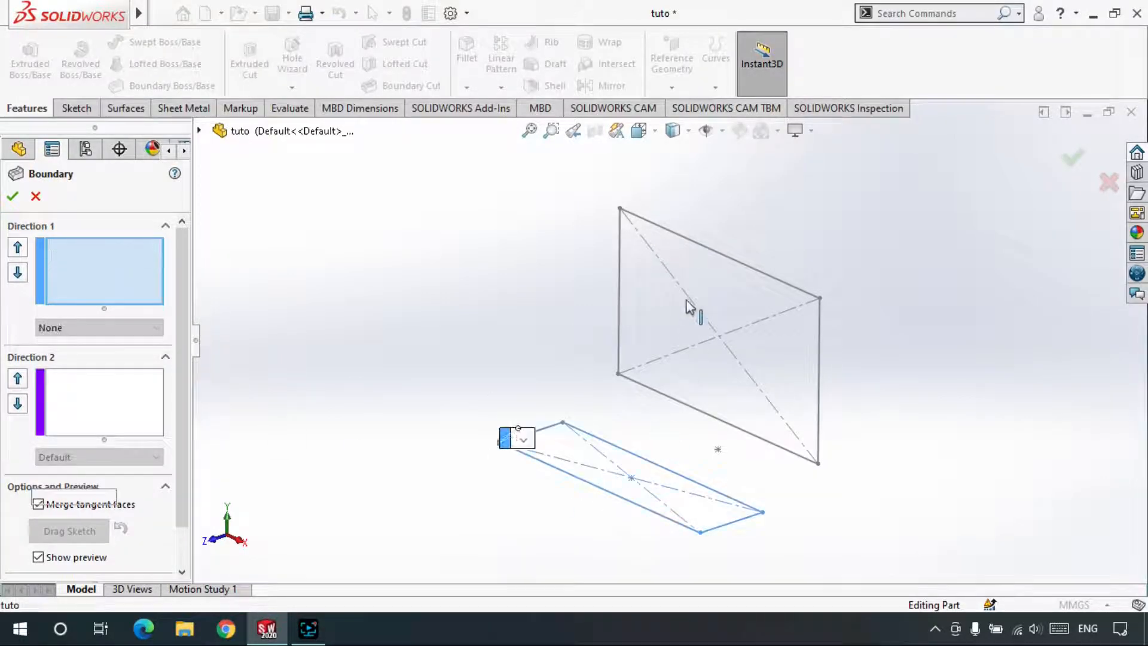
pyautogui.click(720, 277)
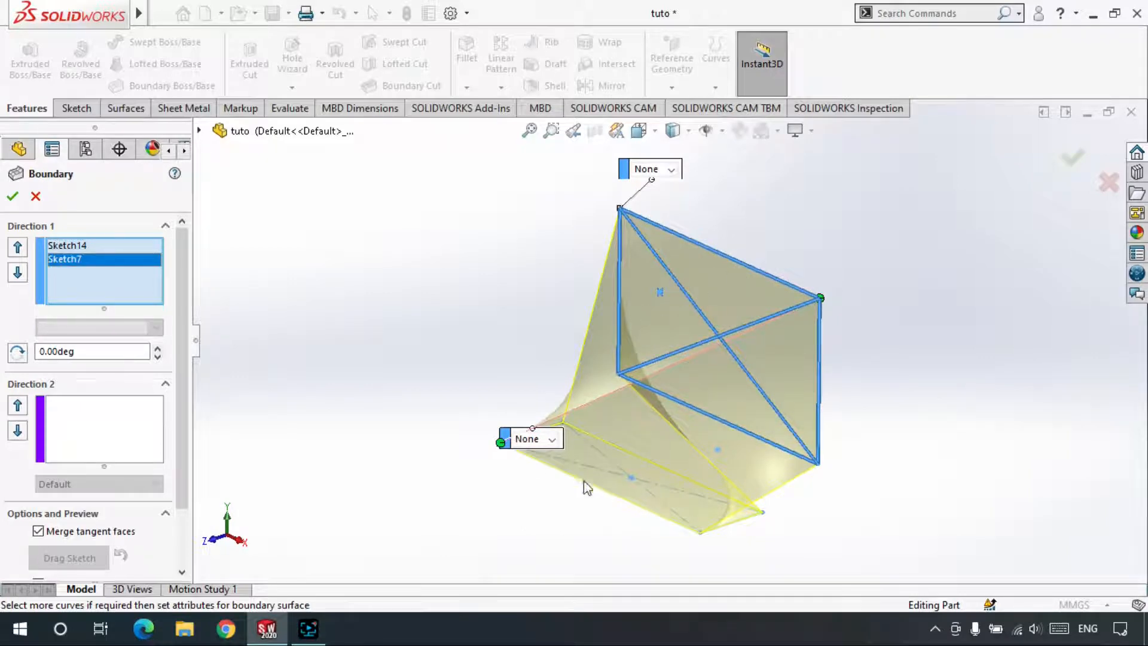
pyautogui.click(17, 248)
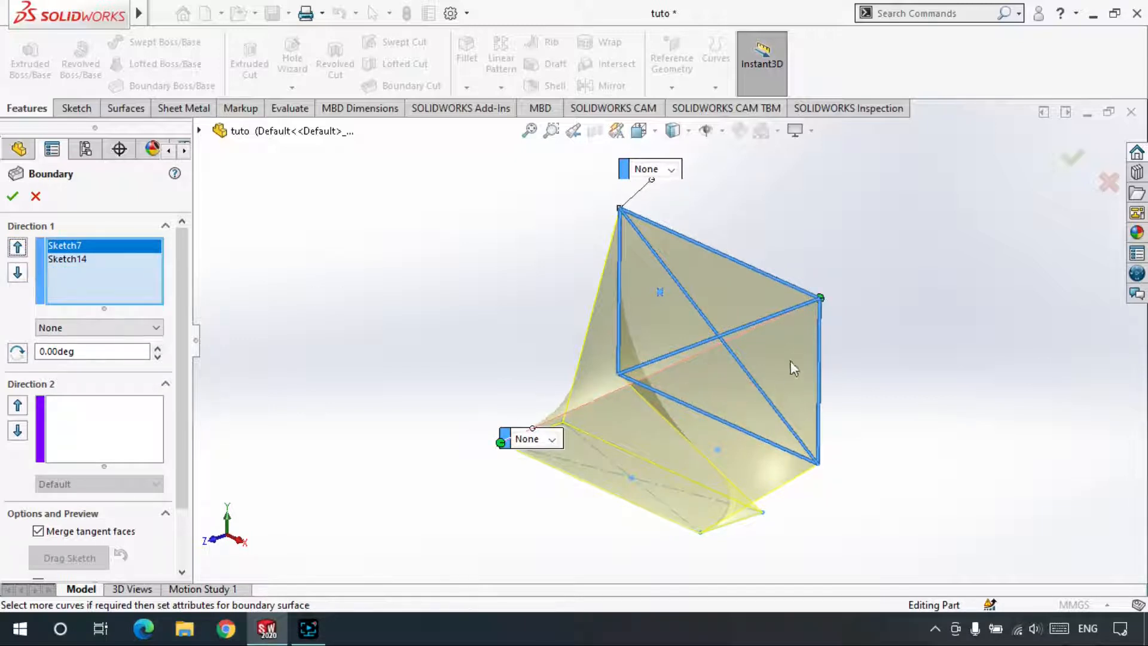
# Move the Sketch7 connector to the rectangle's upper-left corner, and try sliding it along the upper edge and back.
pyautogui.moveTo(799, 279); pyautogui.dragTo(643, 247)
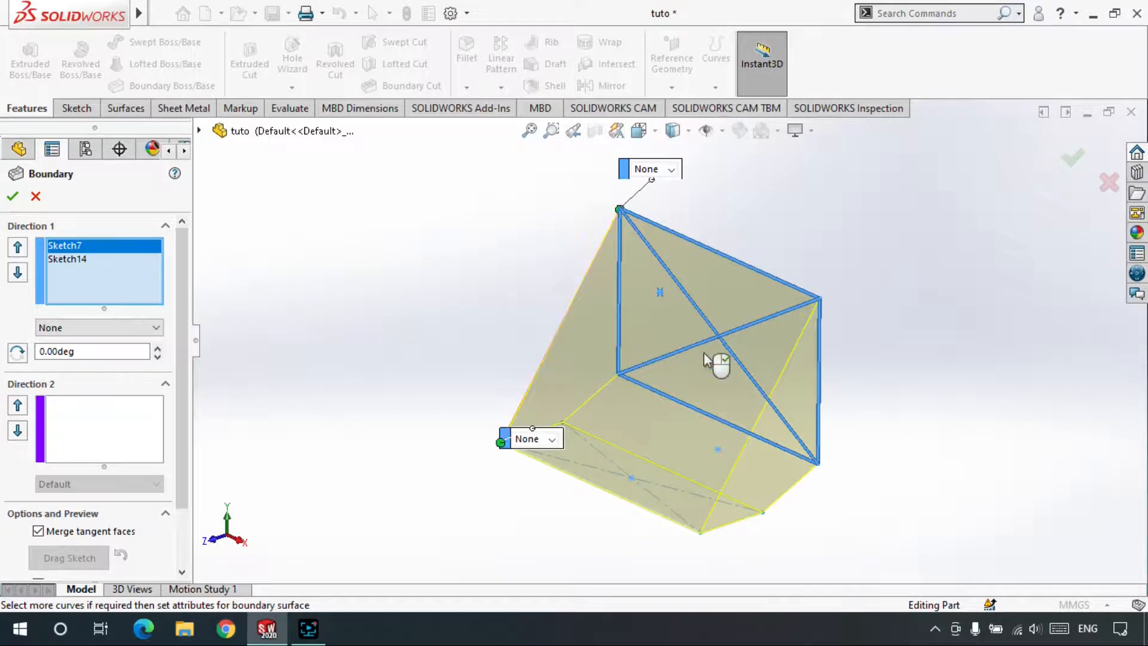
pyautogui.moveTo(718, 334); pyautogui.dragTo(744, 328, button='middle')
pyautogui.moveTo(614, 287); pyautogui.dragTo(571, 224, button='middle')
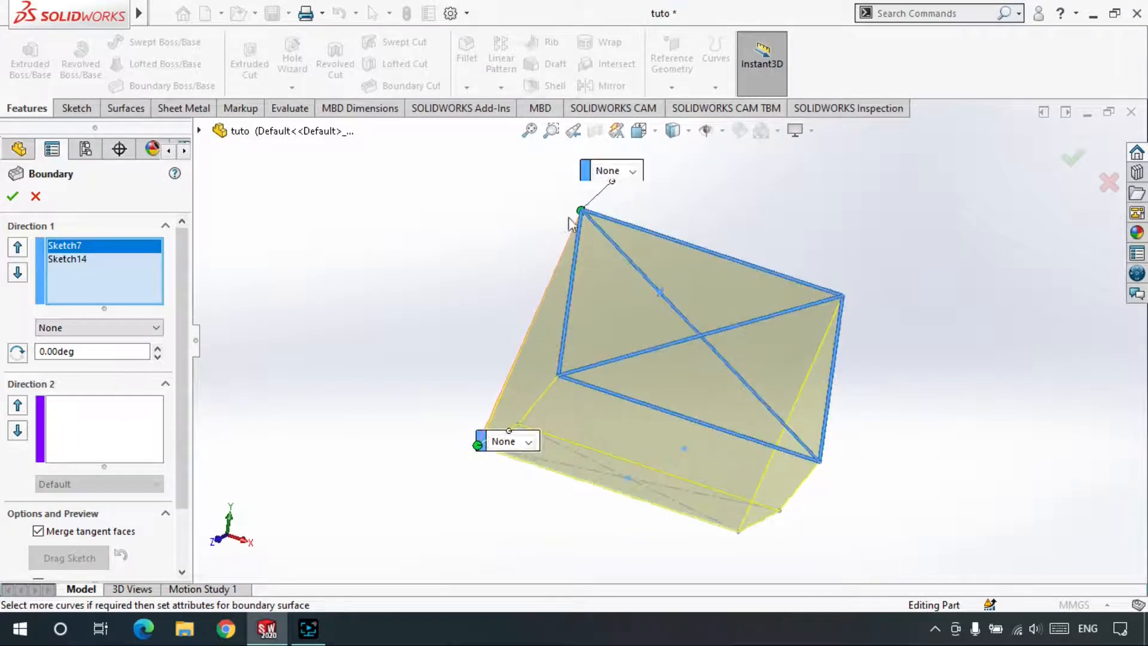
pyautogui.moveTo(581, 212)
pyautogui.mouseDown()
pyautogui.moveTo(605, 225)
pyautogui.moveTo(598, 216)
pyautogui.mouseUp()
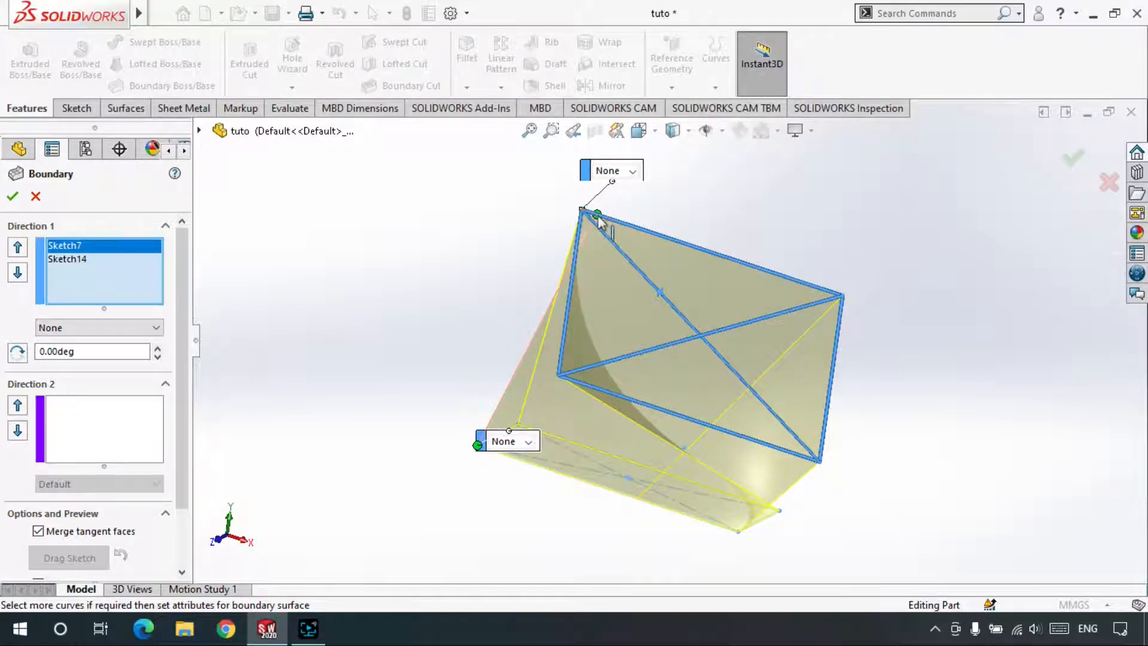
pyautogui.moveTo(597, 215)
pyautogui.mouseDown()
pyautogui.moveTo(581, 211)
pyautogui.moveTo(587, 219)
pyautogui.mouseUp()
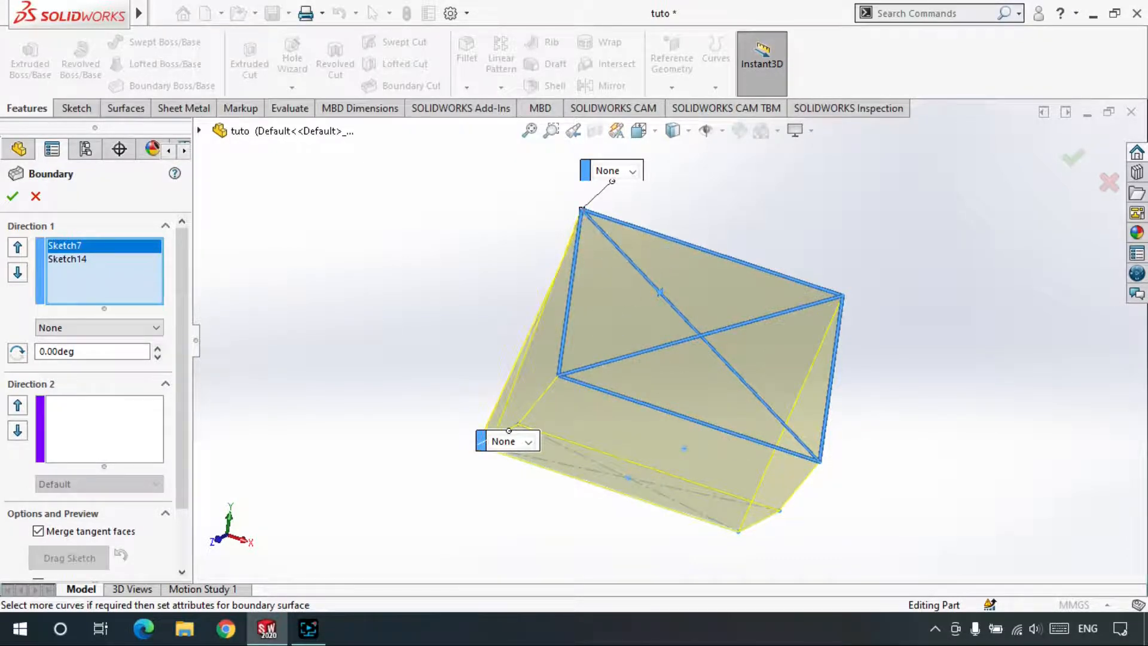
# Shift the Sketch7 connector a short way along the rectangle's upper edge to twist the shape, and accept the boundary feature.
pyautogui.moveTo(676, 281); pyautogui.dragTo(687, 328, button='middle')
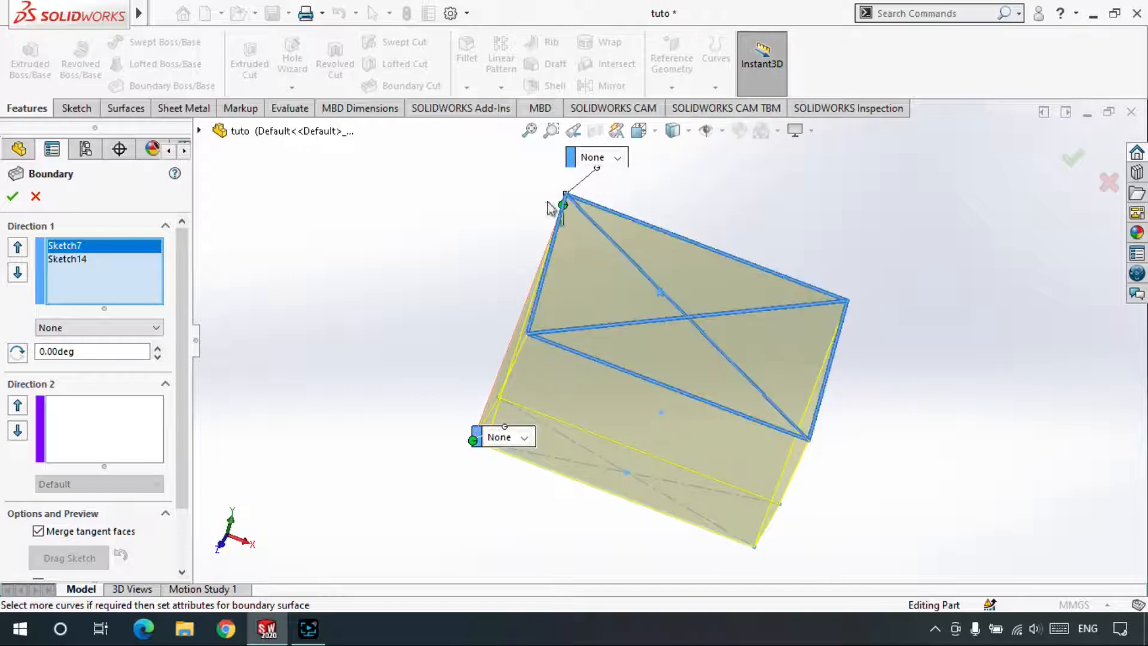
pyautogui.moveTo(563, 207); pyautogui.dragTo(613, 213)
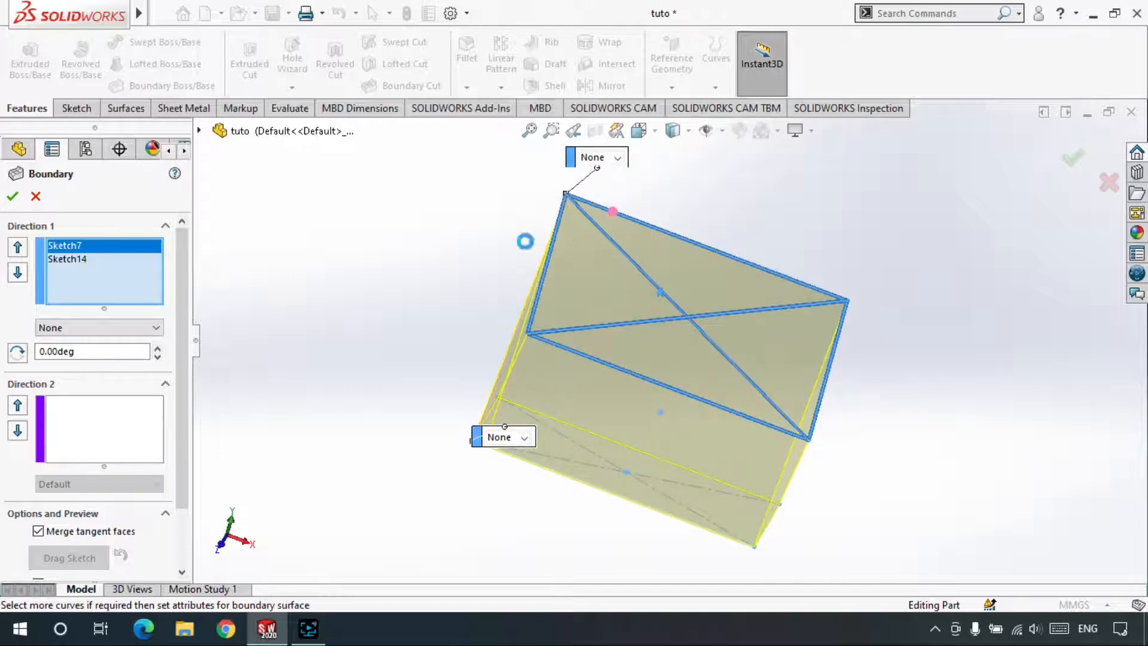
pyautogui.moveTo(652, 313); pyautogui.dragTo(603, 318, button='middle')
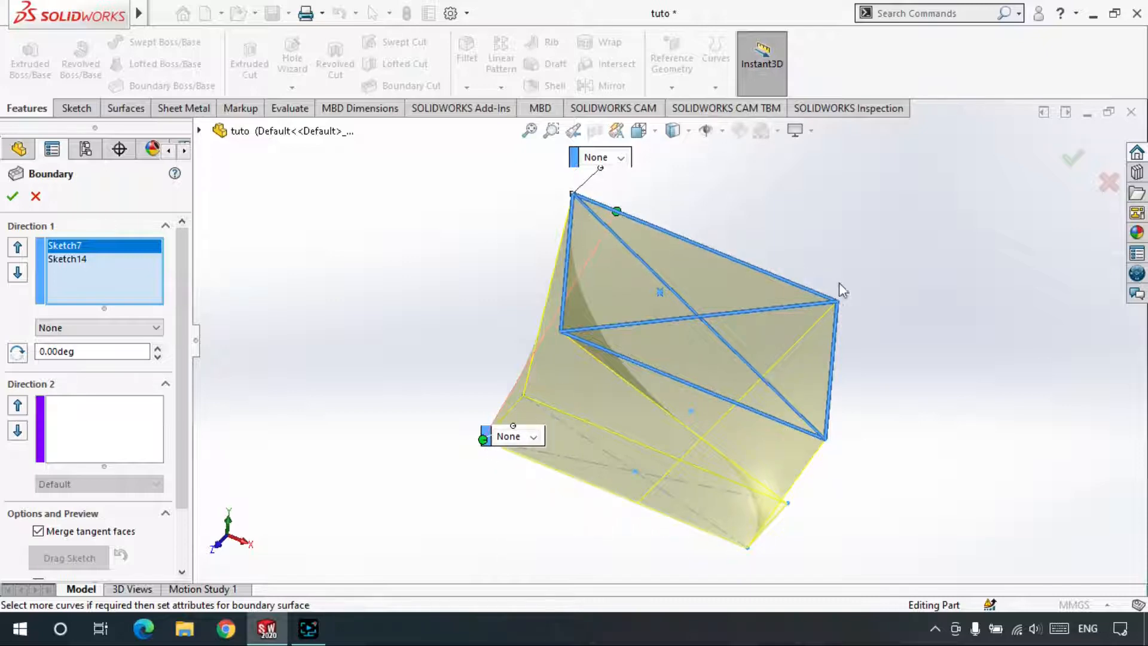
pyautogui.moveTo(743, 423)
pyautogui.mouseDown(button='middle')
pyautogui.moveTo(689, 341)
pyautogui.moveTo(636, 326)
pyautogui.moveTo(543, 323)
pyautogui.moveTo(417, 342)
pyautogui.mouseUp(button='middle')
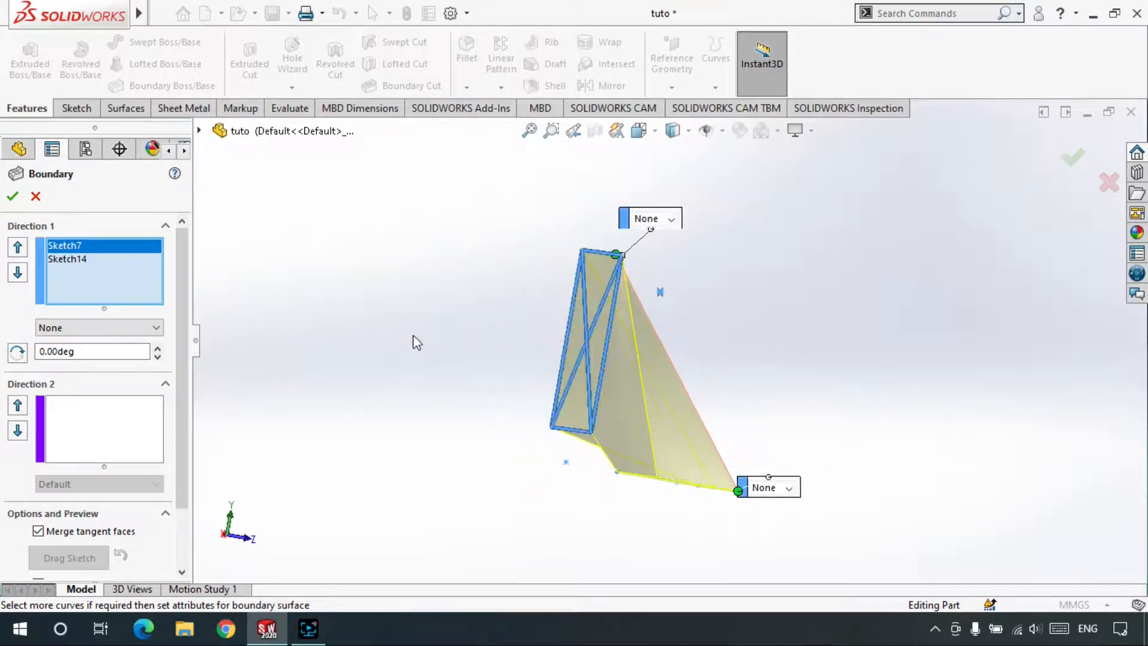
pyautogui.click(12, 197)
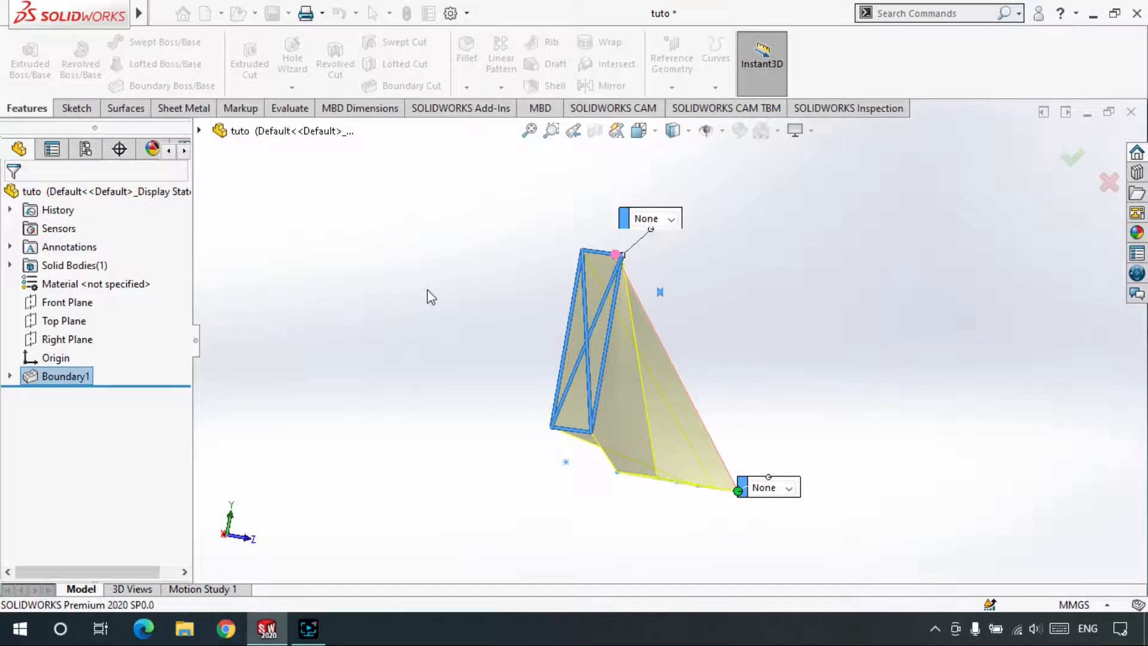
# Edit the Boundary1 feature, return the Sketch7 connector to the rectangle's upper-left corner, and accept the change.
pyautogui.moveTo(626, 391); pyautogui.dragTo(349, 311, button='middle')
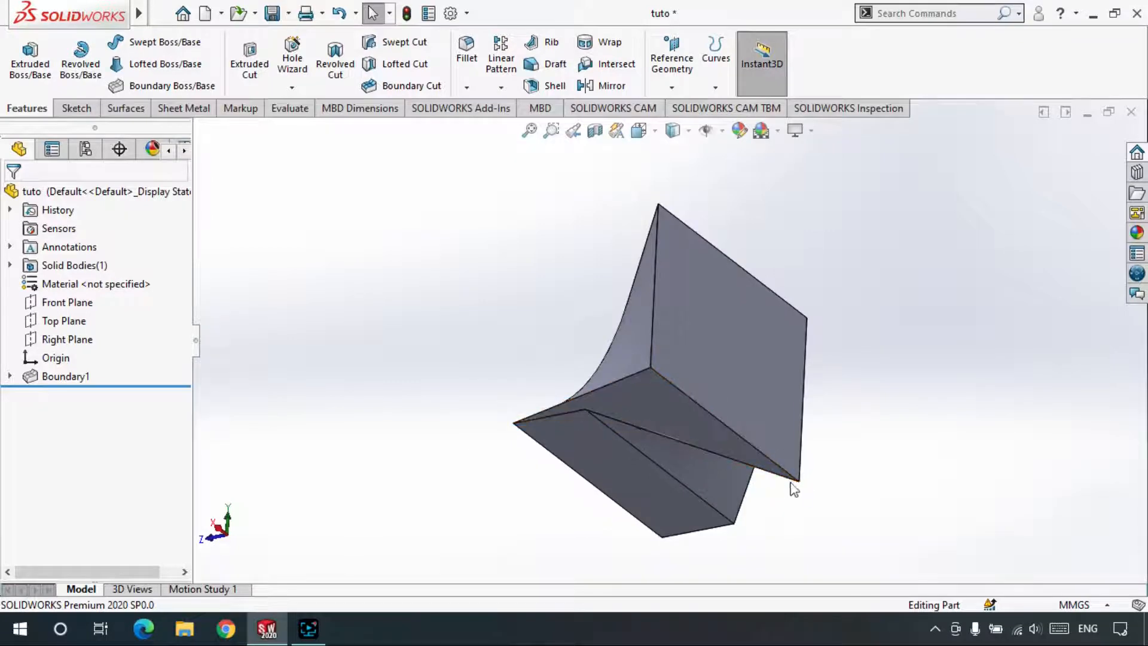
pyautogui.moveTo(611, 383); pyautogui.dragTo(677, 459, button='middle')
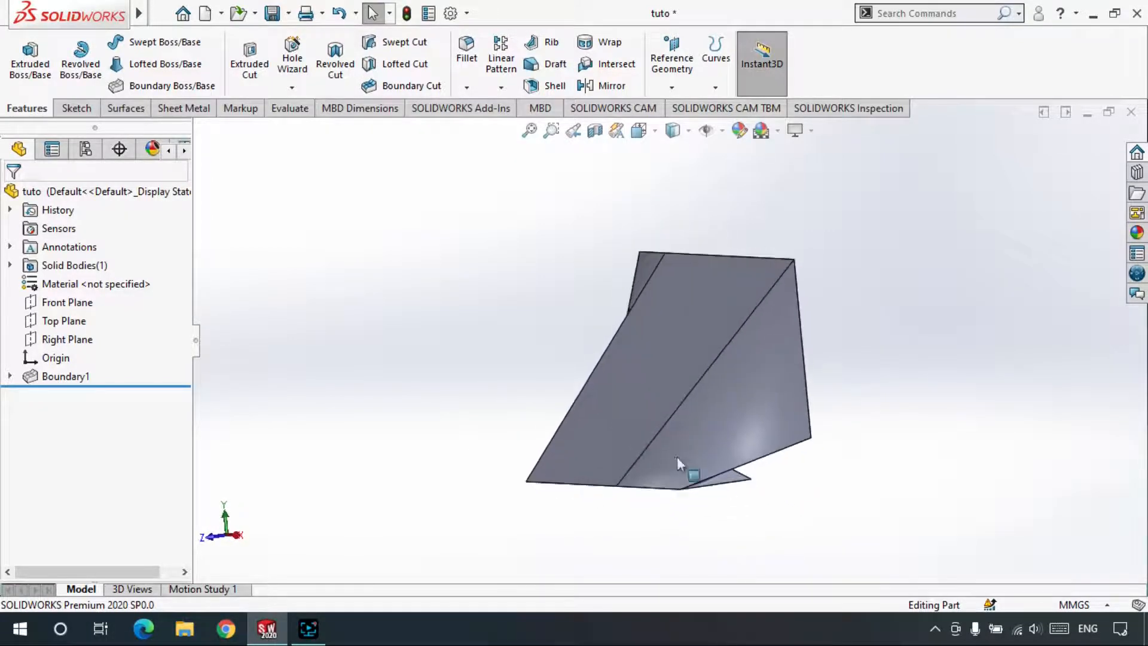
pyautogui.rightClick(67, 376)
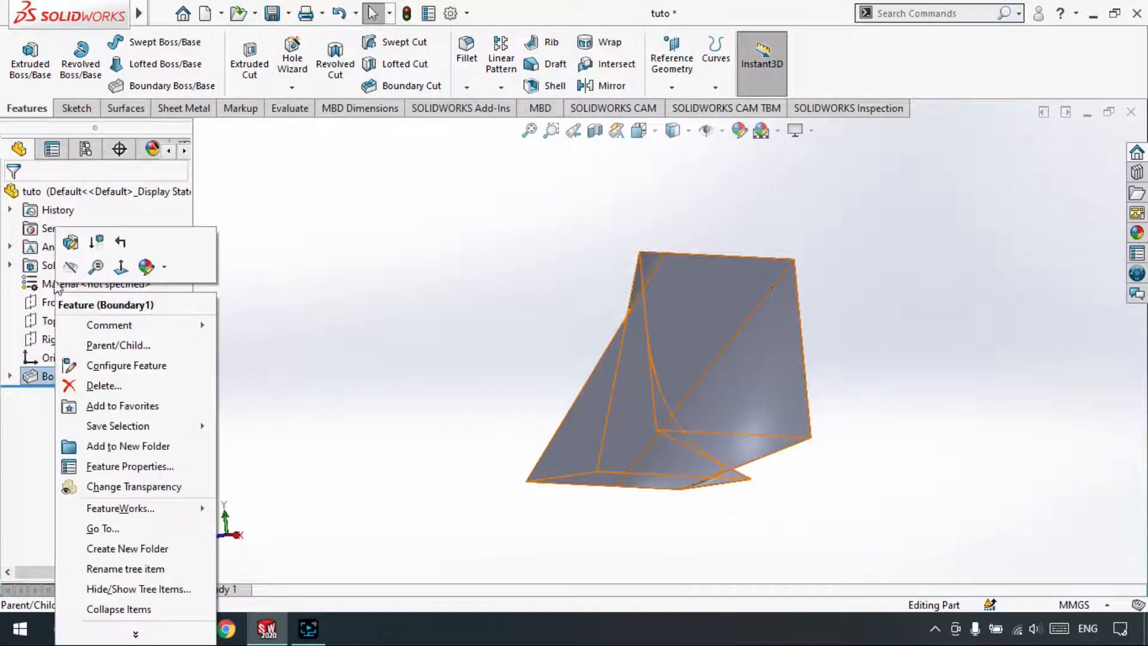
pyautogui.click(71, 241)
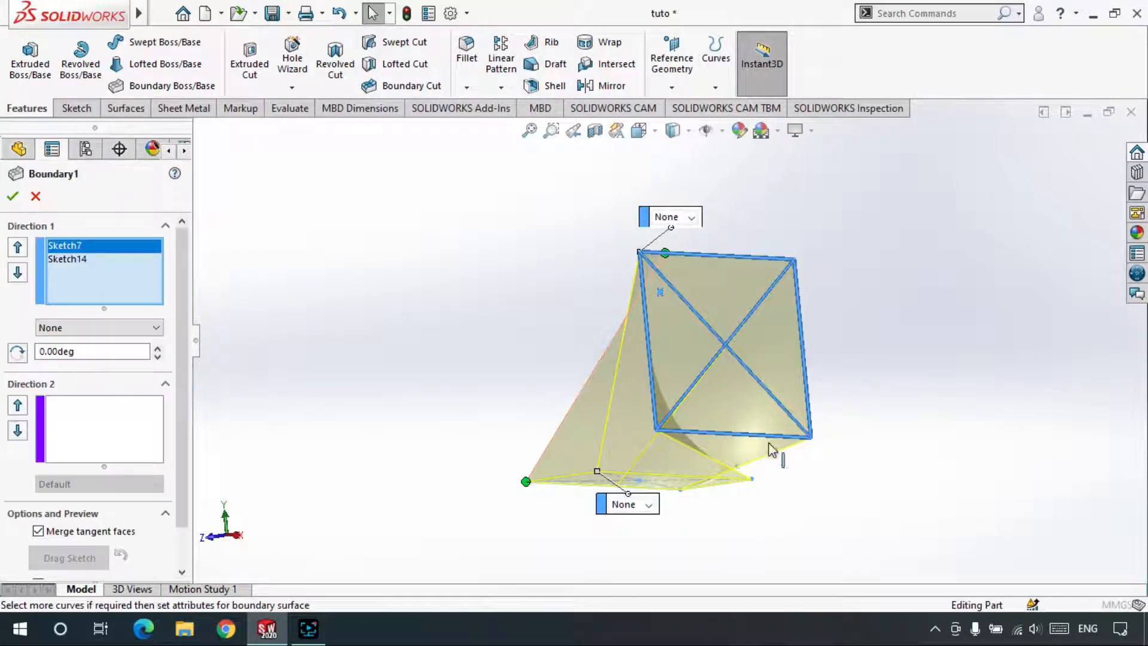
pyautogui.moveTo(769, 446)
pyautogui.mouseDown(button='middle')
pyautogui.moveTo(809, 439)
pyautogui.moveTo(530, 385)
pyautogui.mouseUp(button='middle')
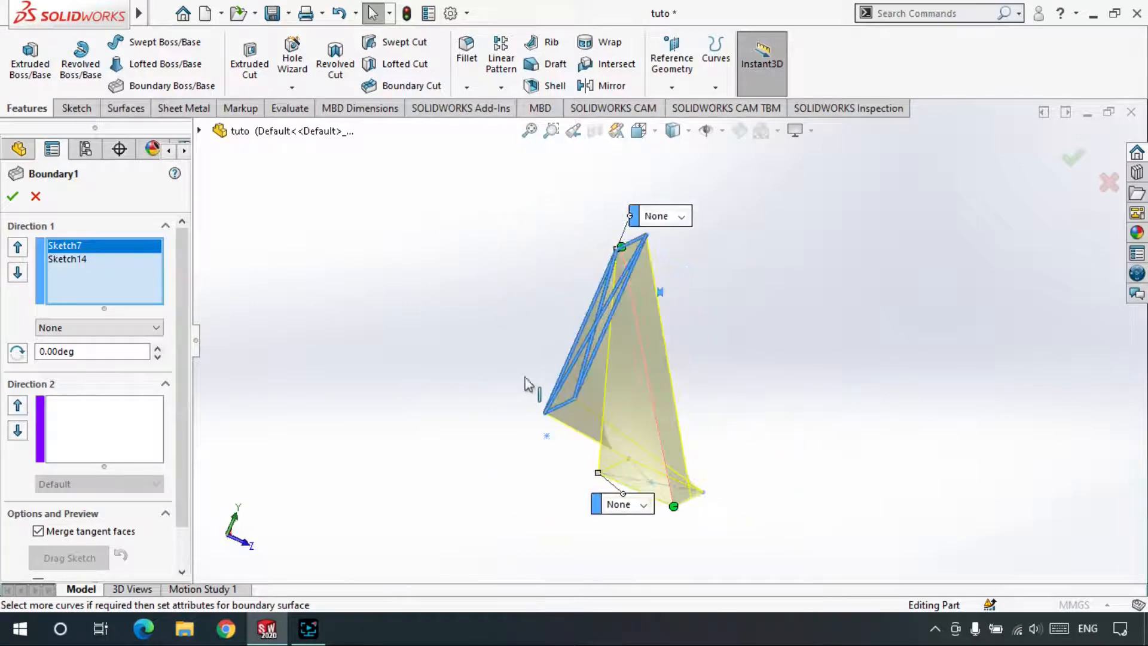
pyautogui.moveTo(484, 423)
pyautogui.mouseDown(button='middle')
pyautogui.moveTo(451, 418)
pyautogui.moveTo(526, 339)
pyautogui.mouseUp(button='middle')
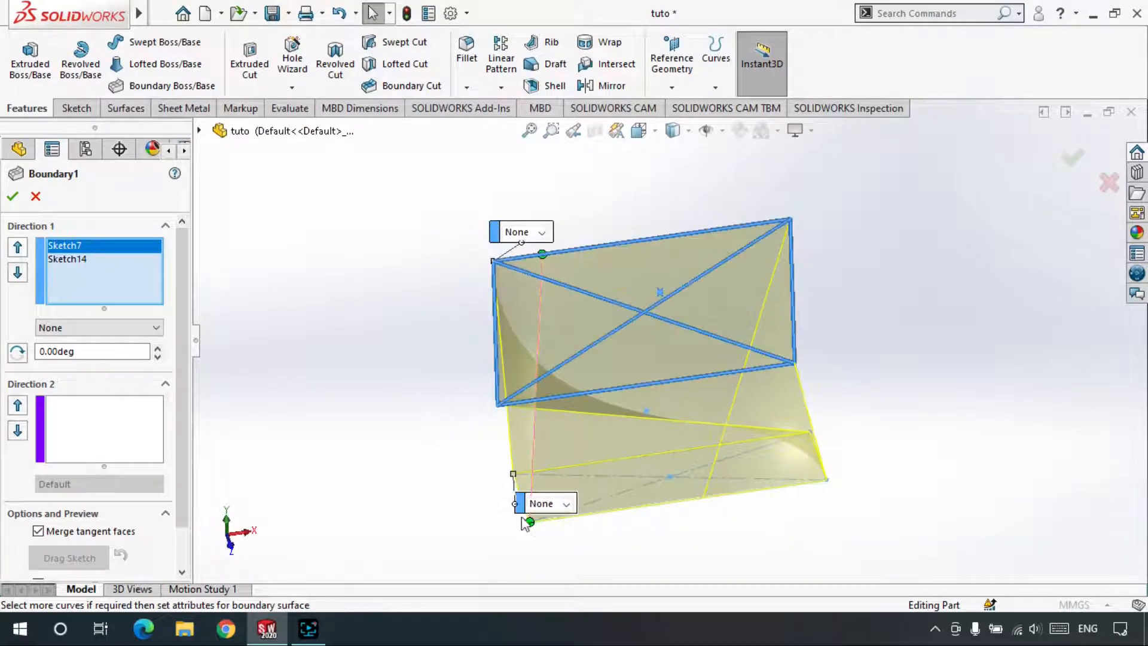
pyautogui.moveTo(544, 256); pyautogui.dragTo(493, 261)
pyautogui.click(5, 197)
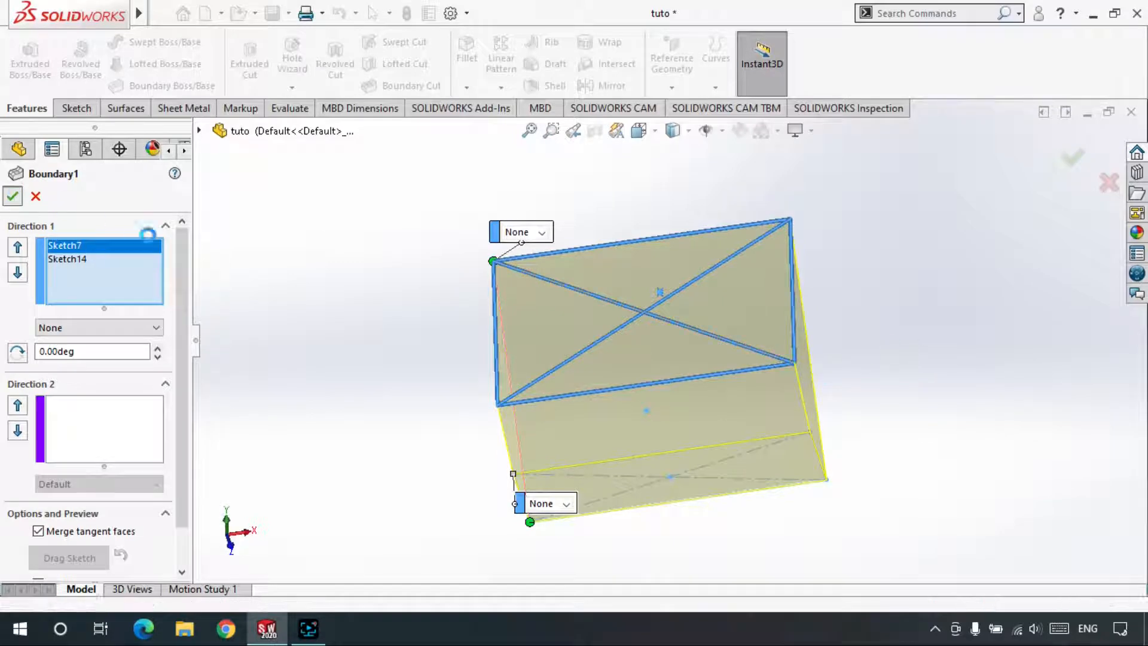
# Inspect the straightened solid, reopen the Boundary1 definition to review its direction and preview options, and close it without changes.
pyautogui.moveTo(580, 364); pyautogui.dragTo(432, 447, button='middle')
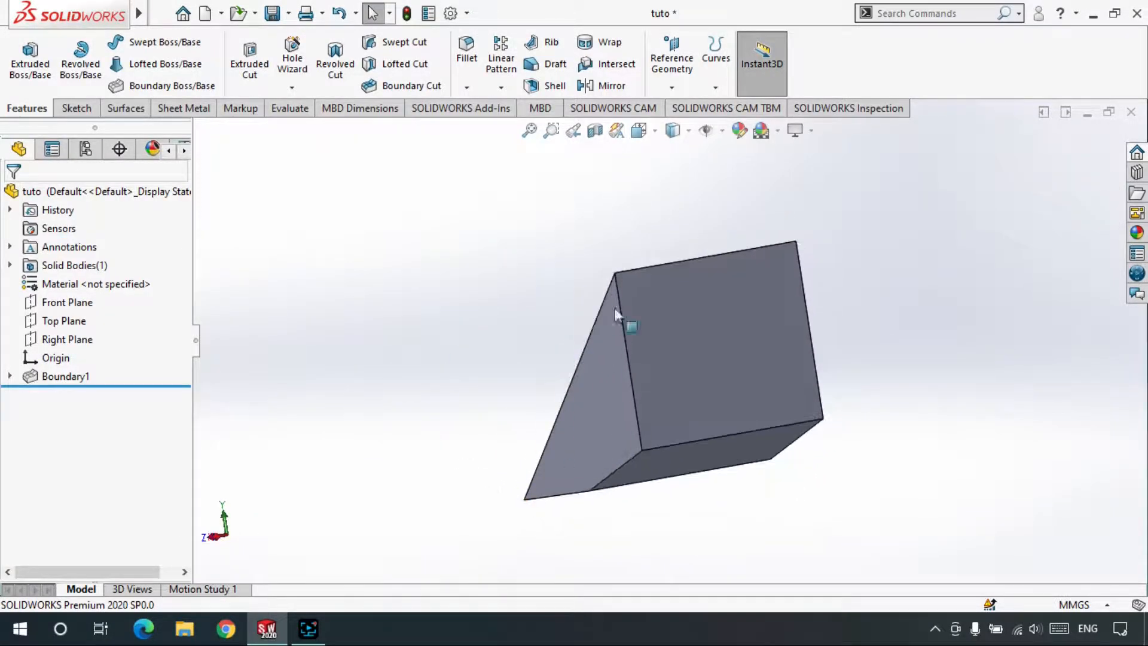
pyautogui.moveTo(697, 405); pyautogui.dragTo(746, 443, button='middle')
pyautogui.rightClick(74, 381)
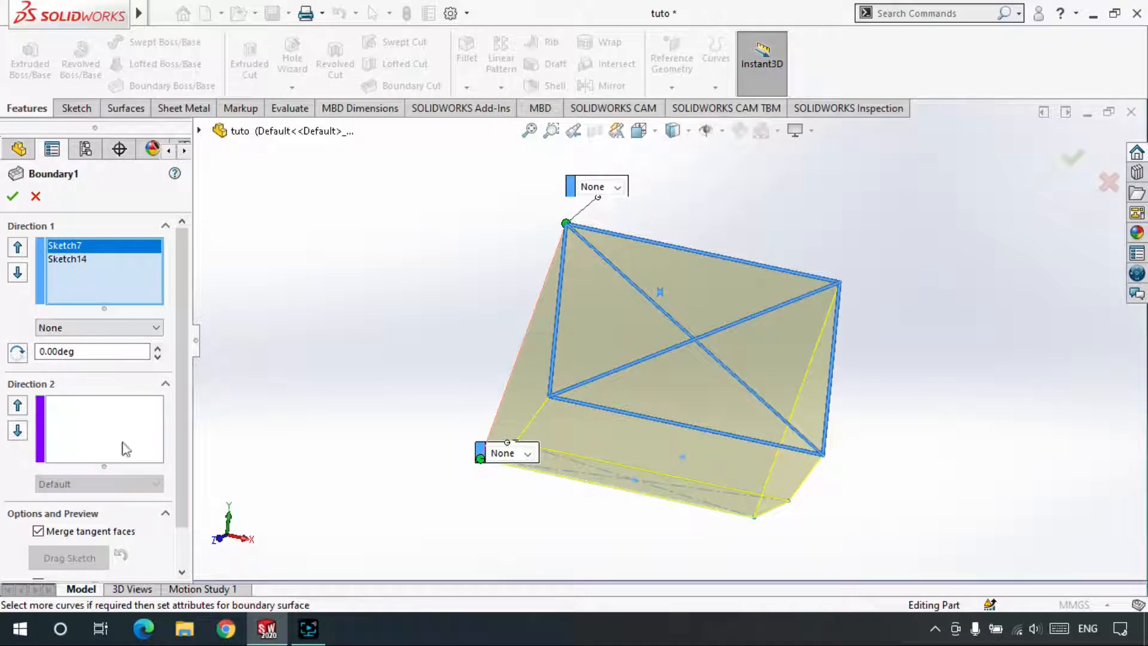
pyautogui.scroll(-2, 3, 480)
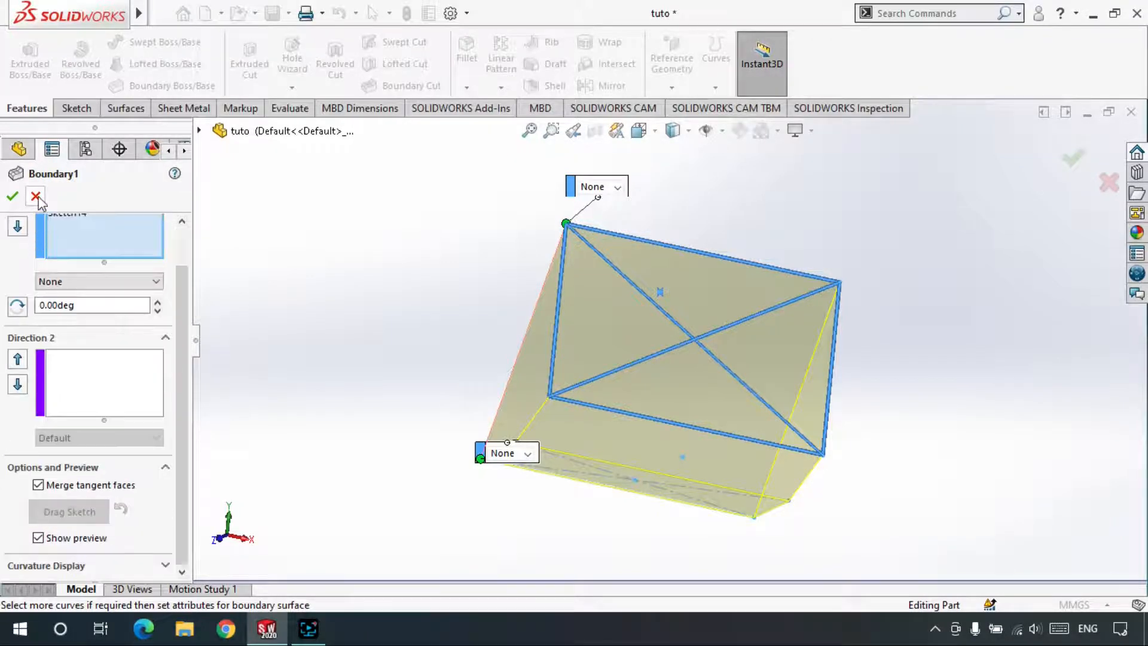
pyautogui.press('Return')
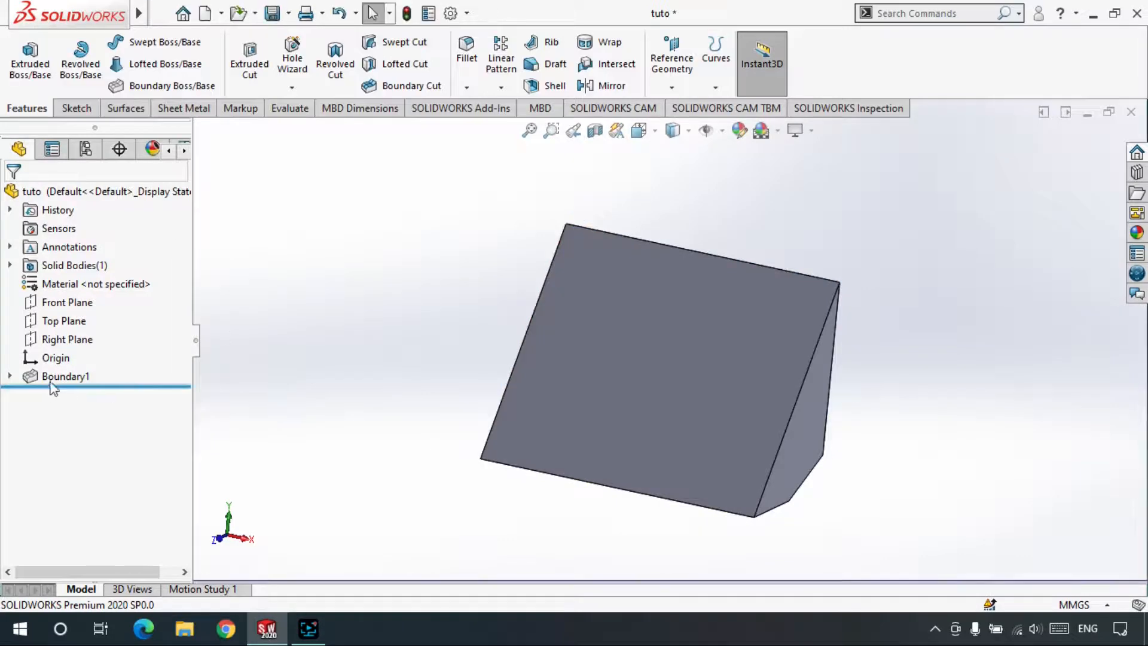
pyautogui.rightClick(63, 376)
pyautogui.click(326, 311)
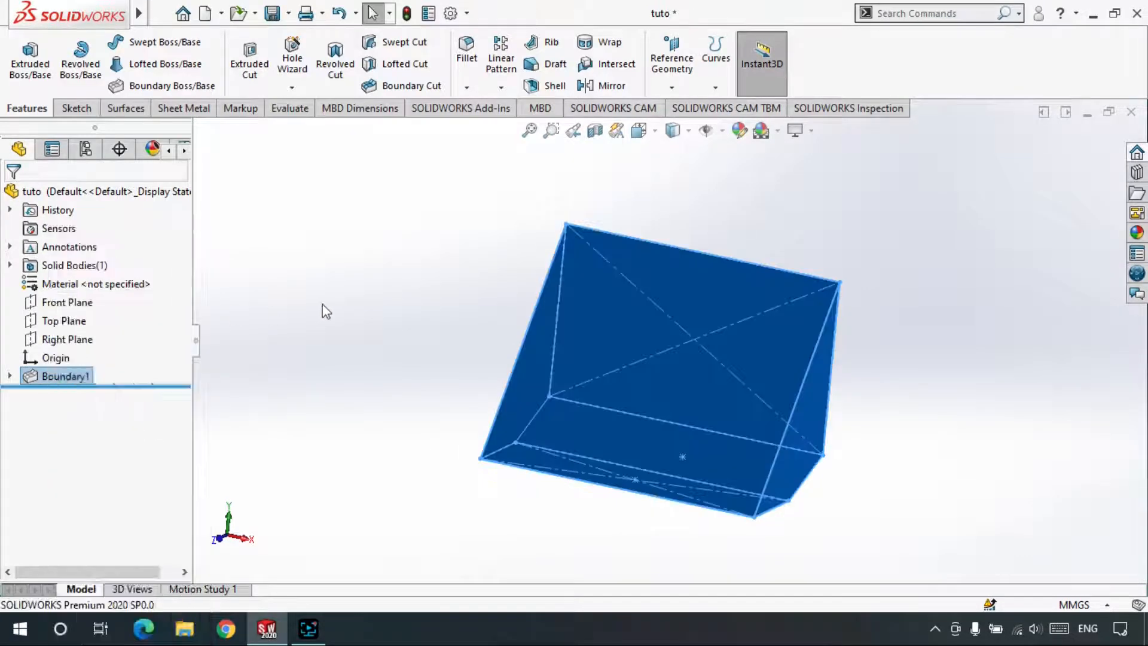
pyautogui.click(326, 312)
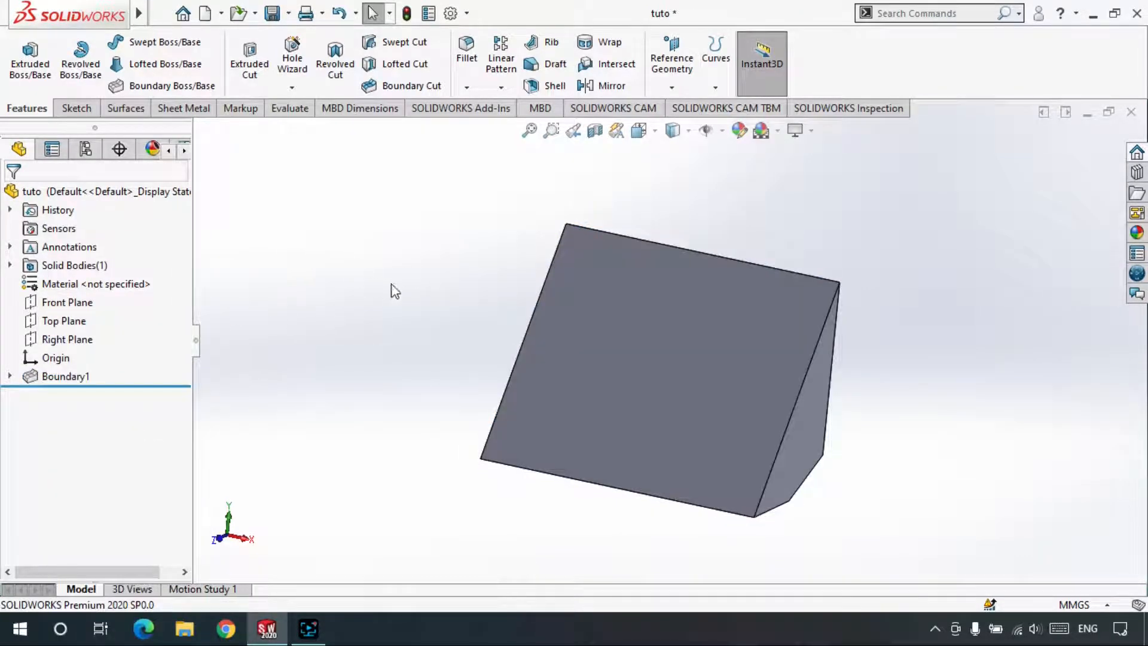
pyautogui.click(1130, 112)
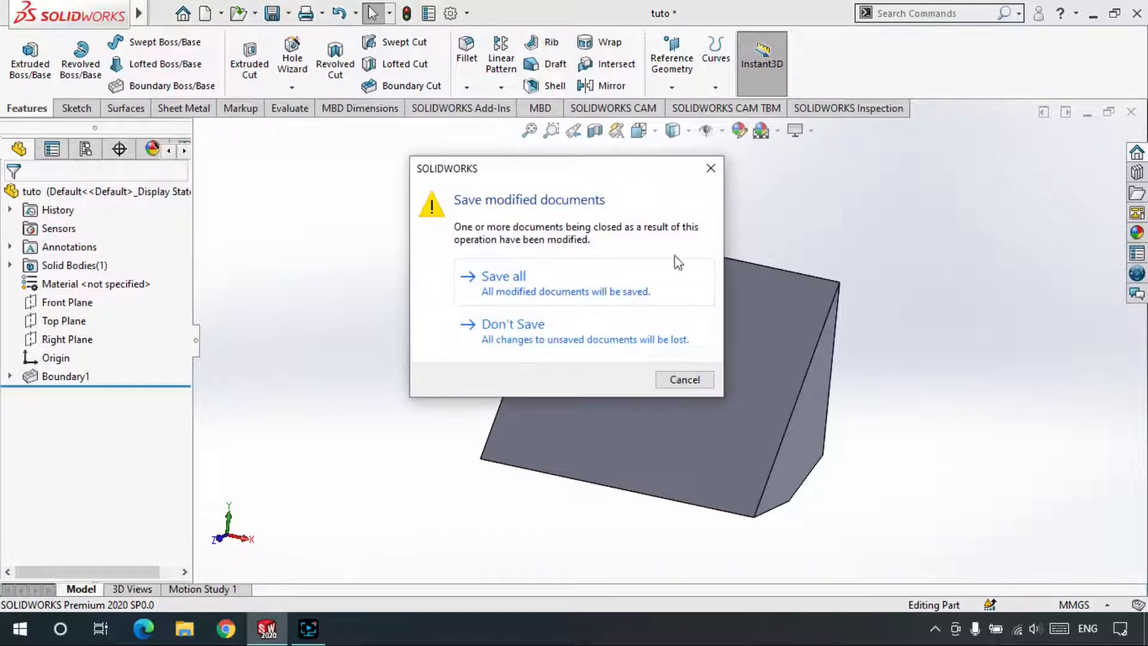
pyautogui.click(711, 168)
# Delete the Boundary1 feature and start a loft using the Sketch7 and Sketch14 rectangles as profiles.
pyautogui.click(67, 376)
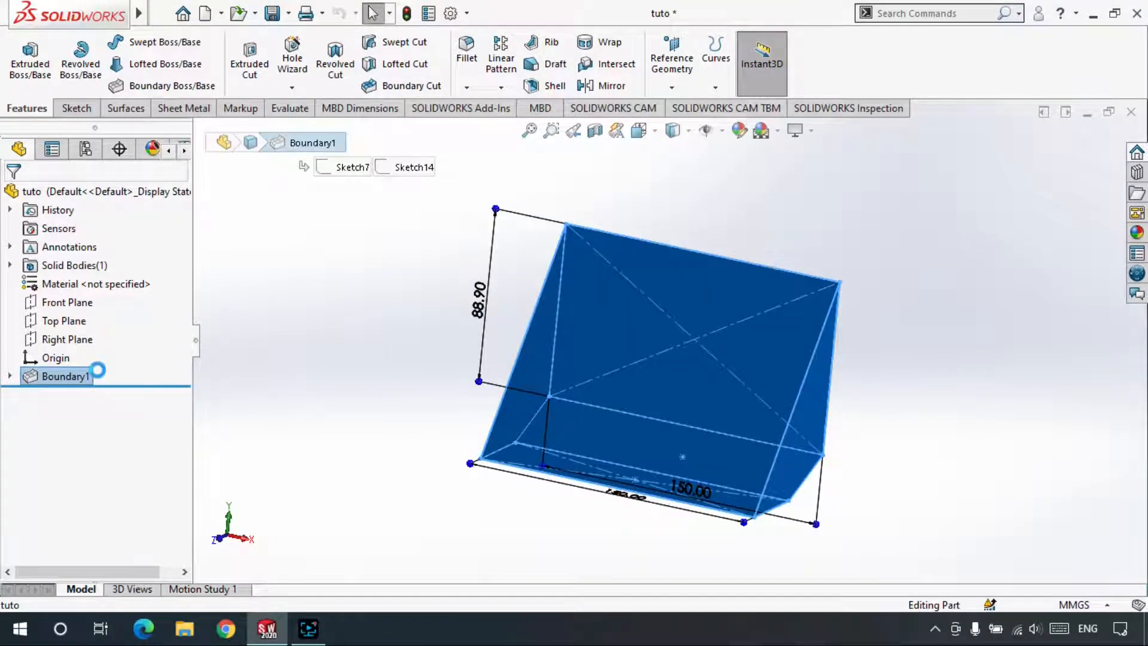
pyautogui.press('Delete')
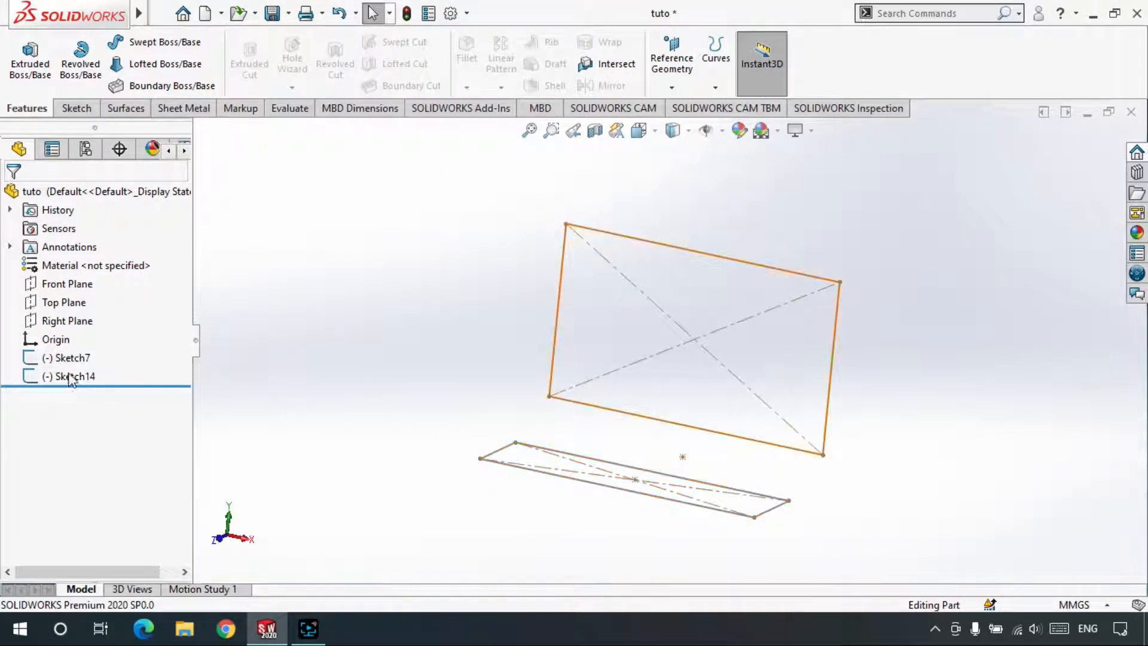
pyautogui.moveTo(543, 387)
pyautogui.mouseDown(button='middle')
pyautogui.moveTo(549, 426)
pyautogui.moveTo(534, 413)
pyautogui.mouseUp(button='middle')
pyautogui.click(156, 64)
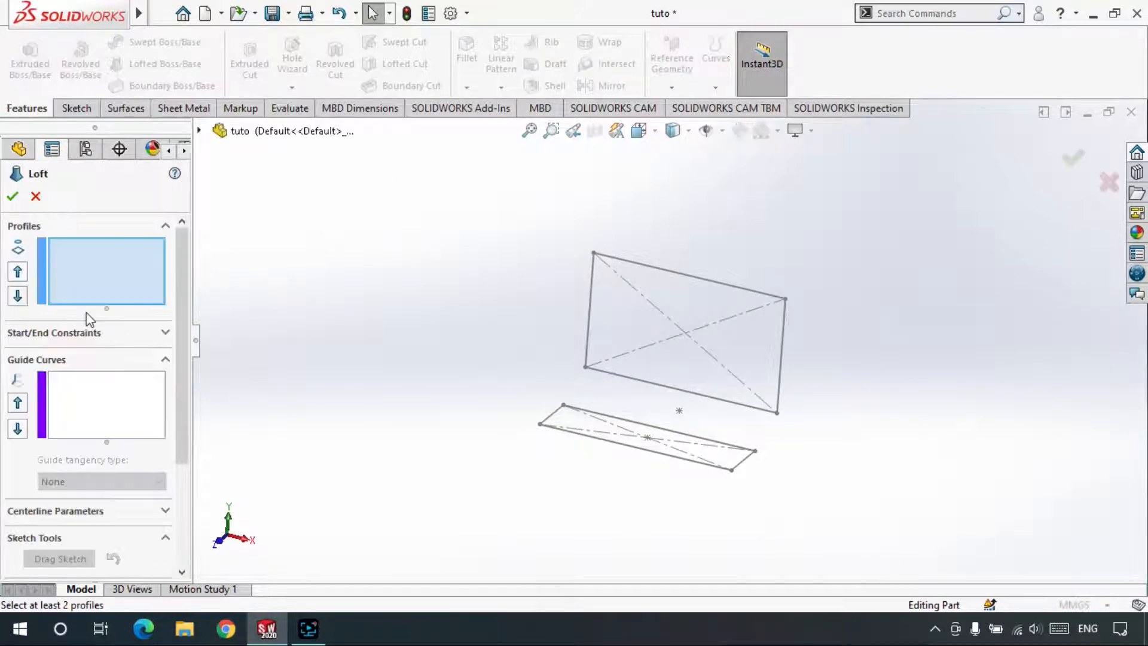
pyautogui.click(623, 363)
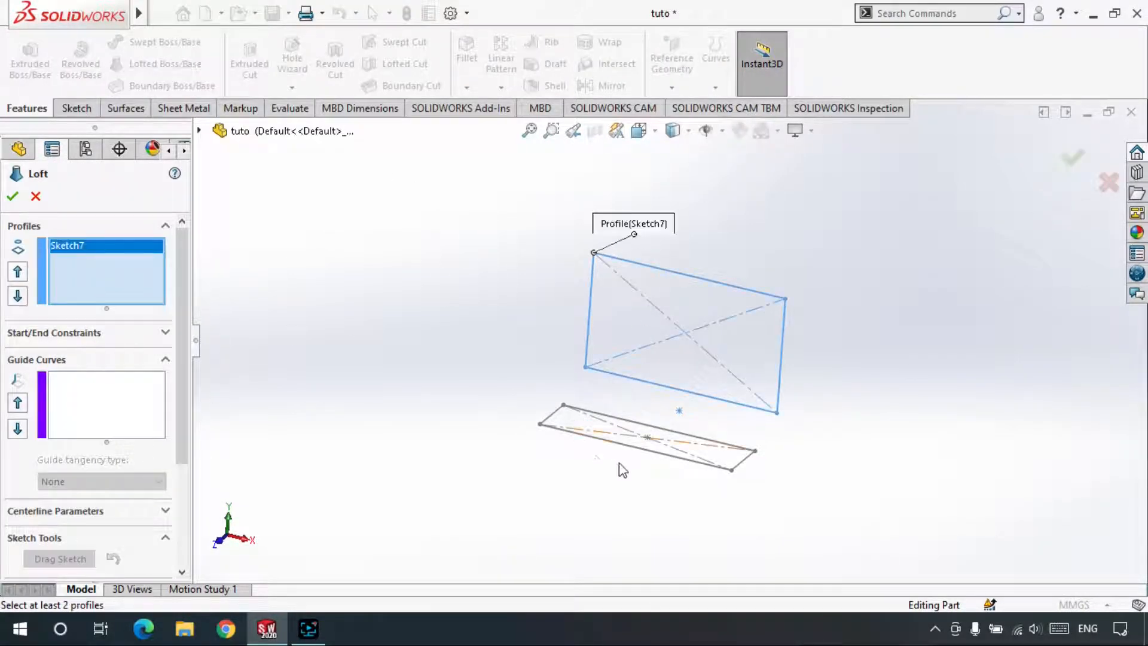
pyautogui.click(615, 451)
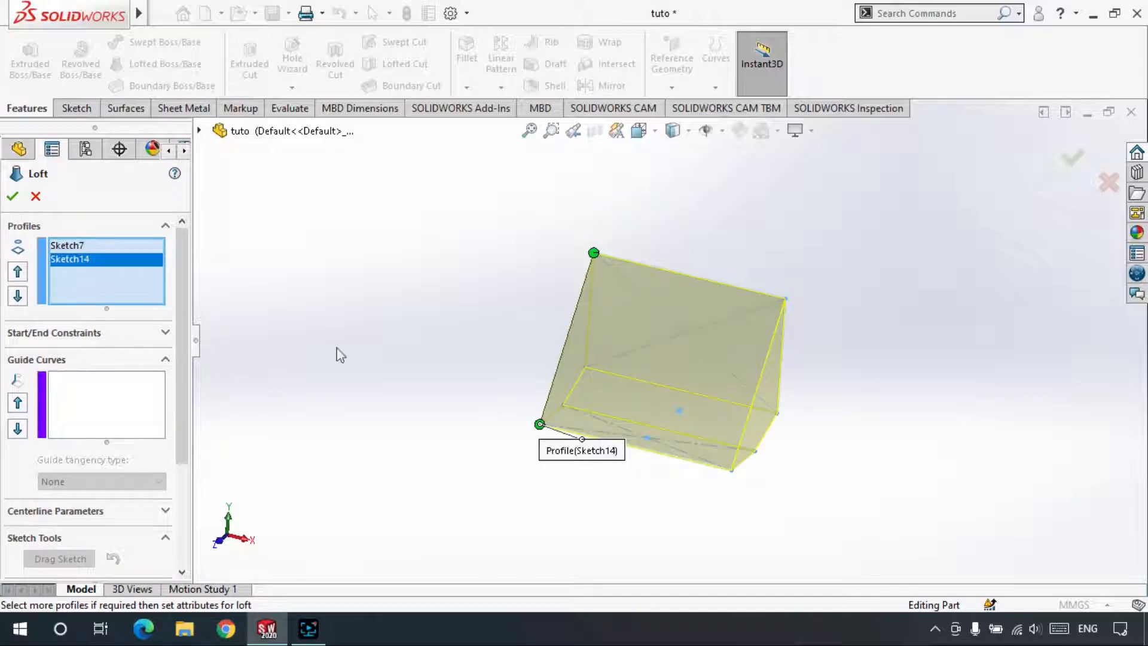
# Set the loft's start constraint at the Sketch7 profile to Normal To Profile.
pyautogui.moveTo(460, 329); pyautogui.dragTo(710, 288, button='middle')
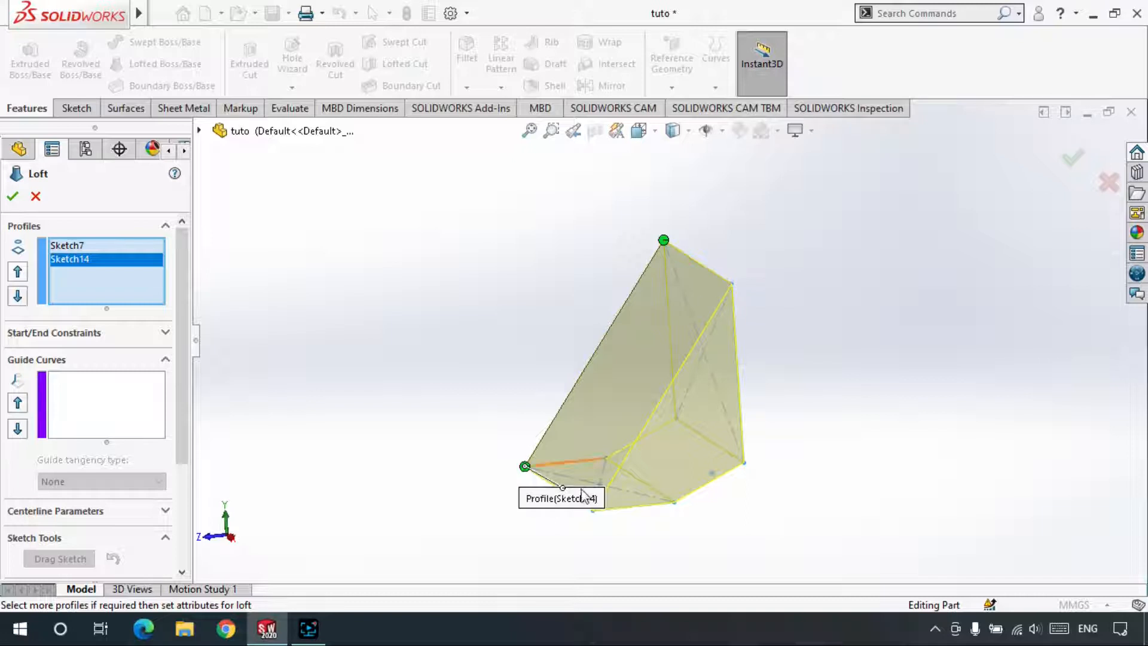
pyautogui.moveTo(711, 408); pyautogui.dragTo(696, 408, button='middle')
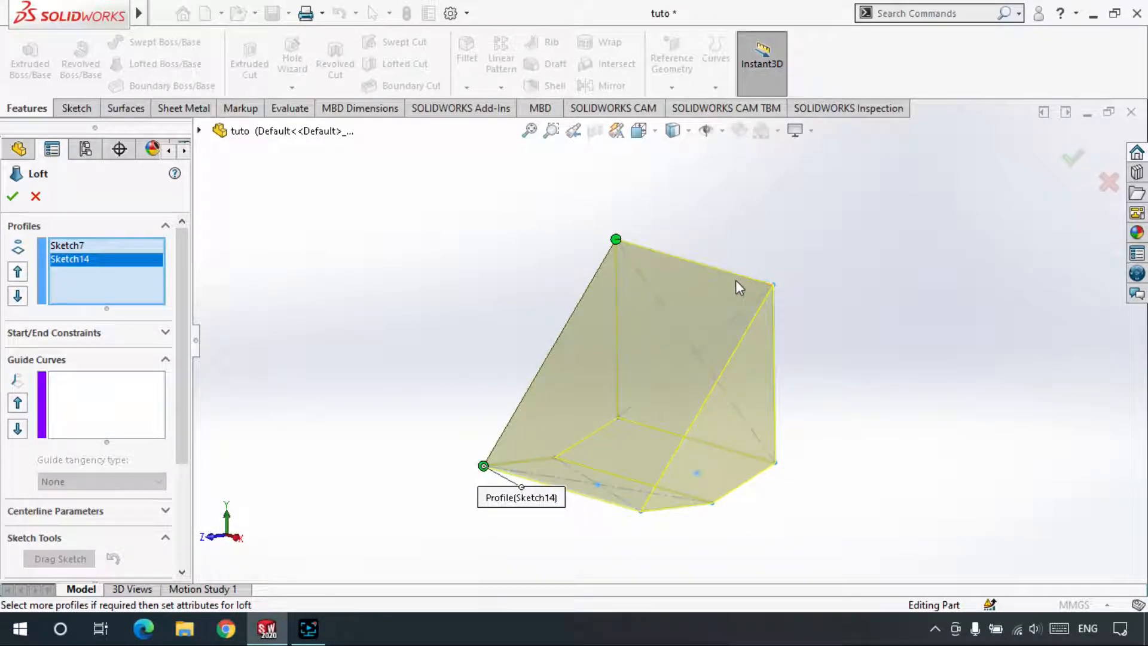
pyautogui.click(85, 339)
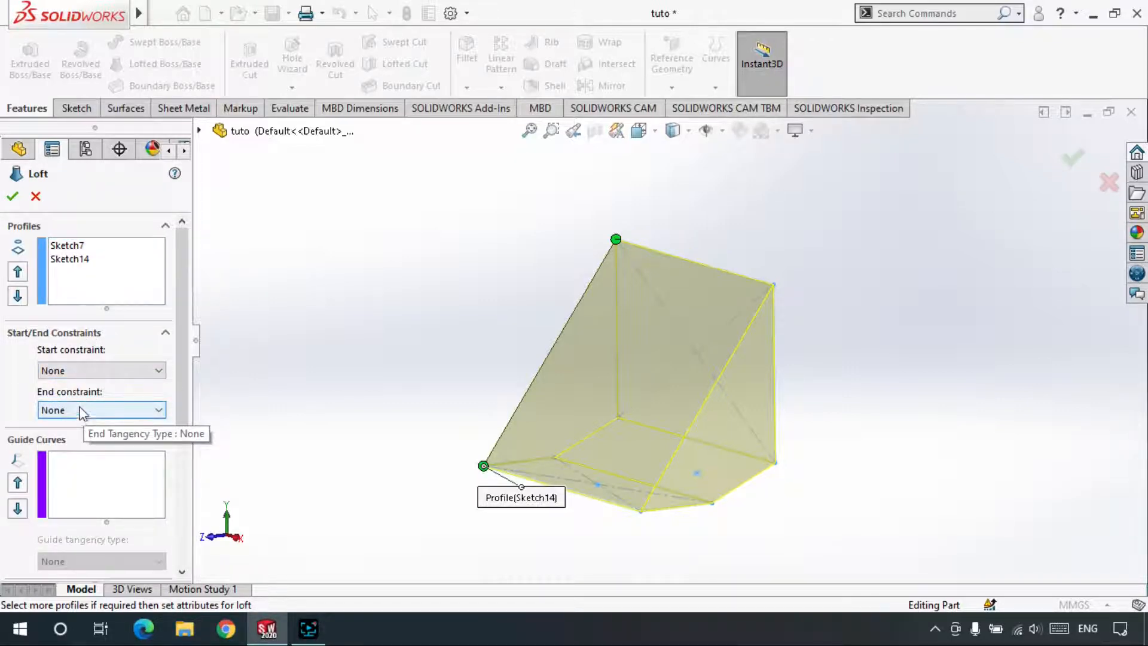
pyautogui.click(102, 371)
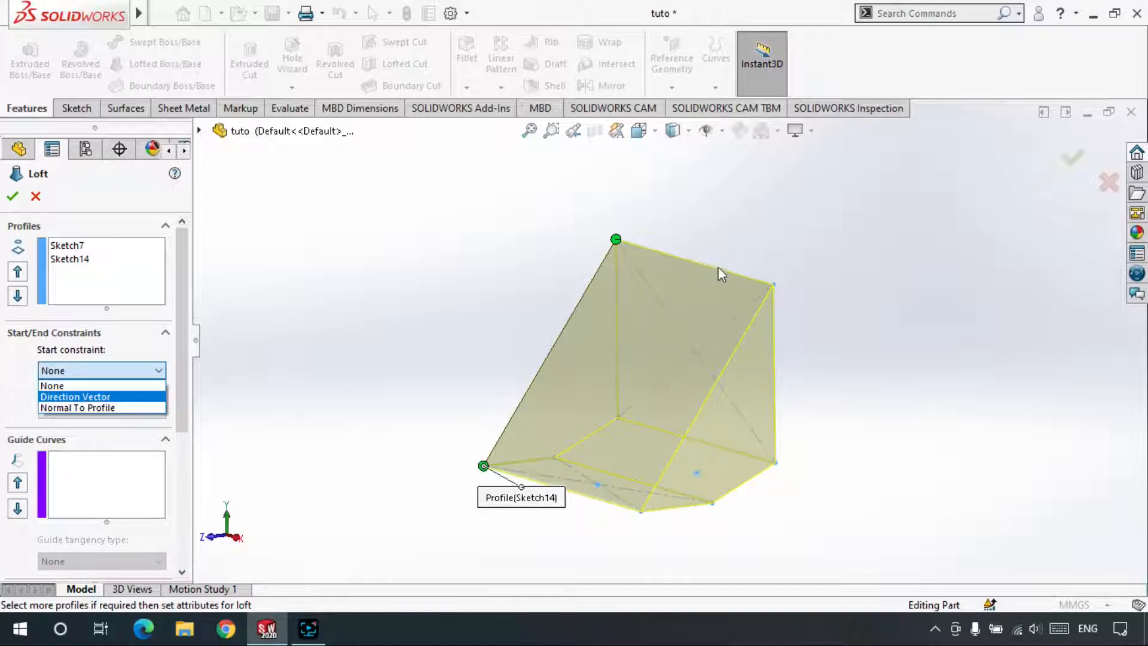
pyautogui.press('Down')
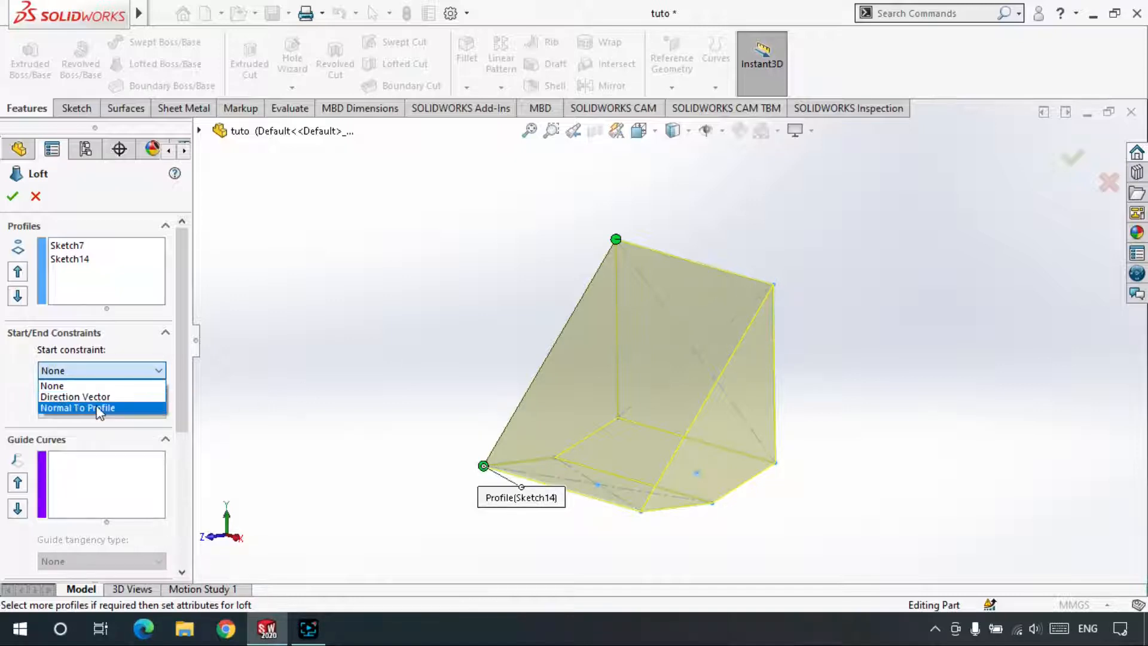
pyautogui.press('Return')
# Examine the loft preview from several angles, checking how its faces and tangent arrow leave the Sketch7 profile.
pyautogui.moveTo(529, 351); pyautogui.dragTo(647, 301, button='middle')
pyautogui.scroll(-4, 711, 300)
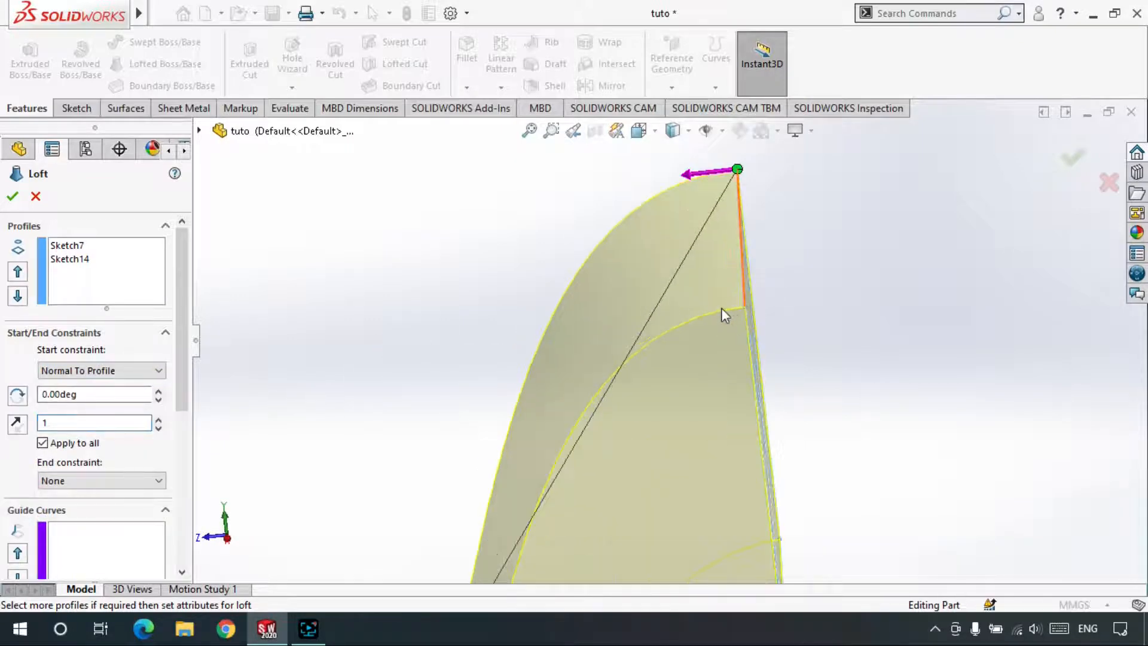
pyautogui.scroll(-3, 730, 317)
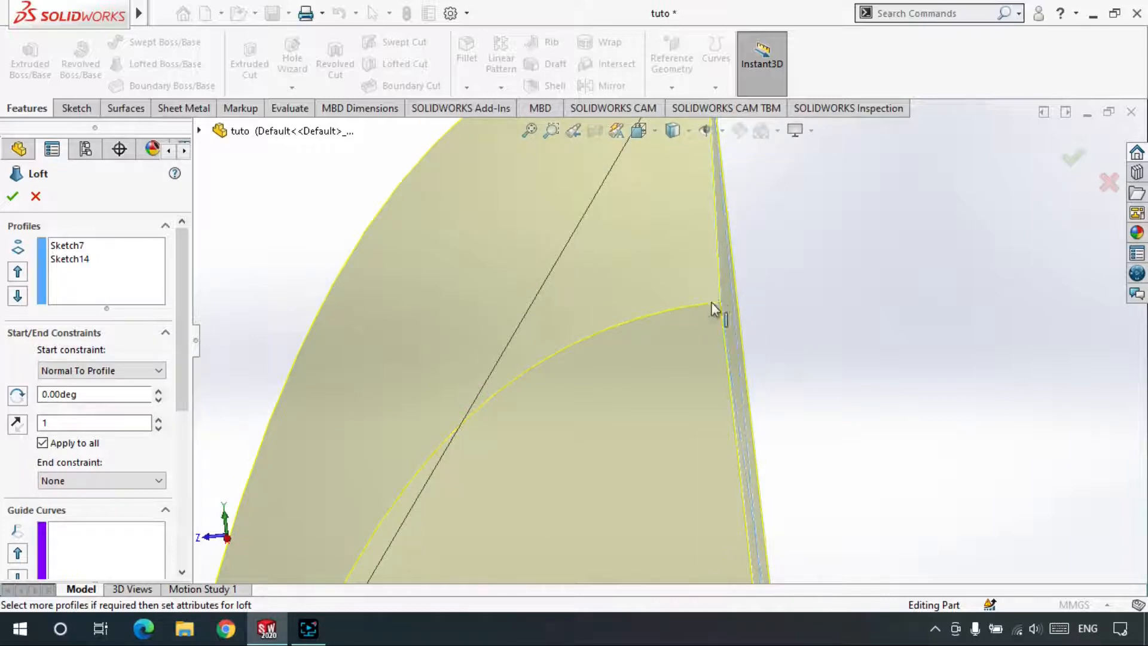
pyautogui.scroll(5, 688, 309)
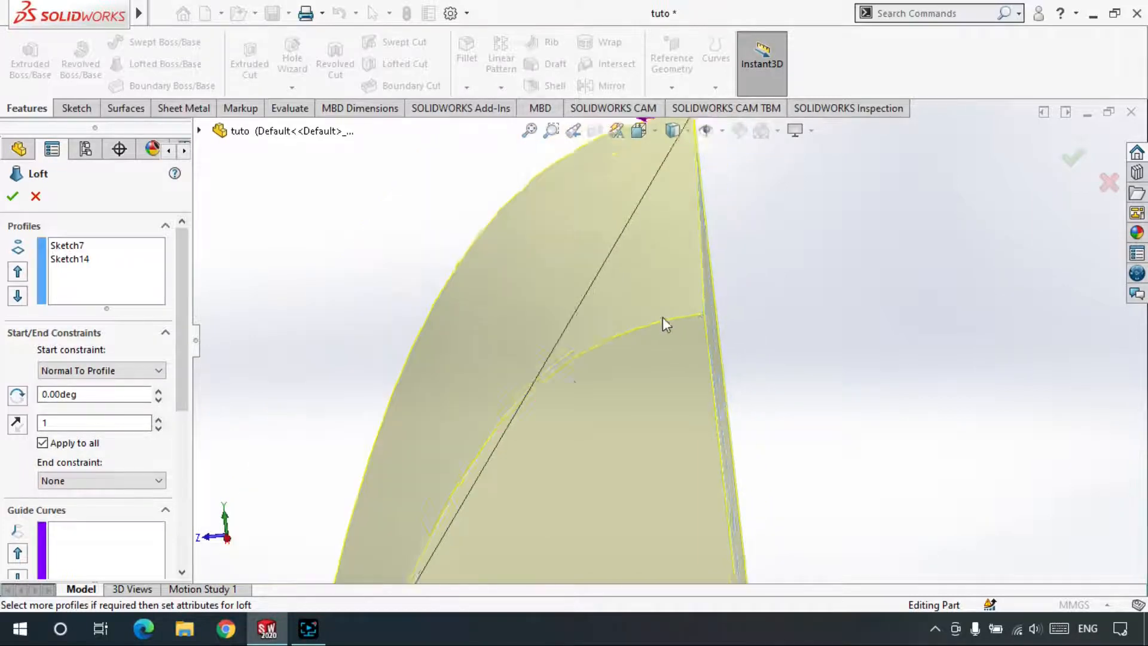
pyautogui.moveTo(617, 375); pyautogui.dragTo(666, 296, button='middle')
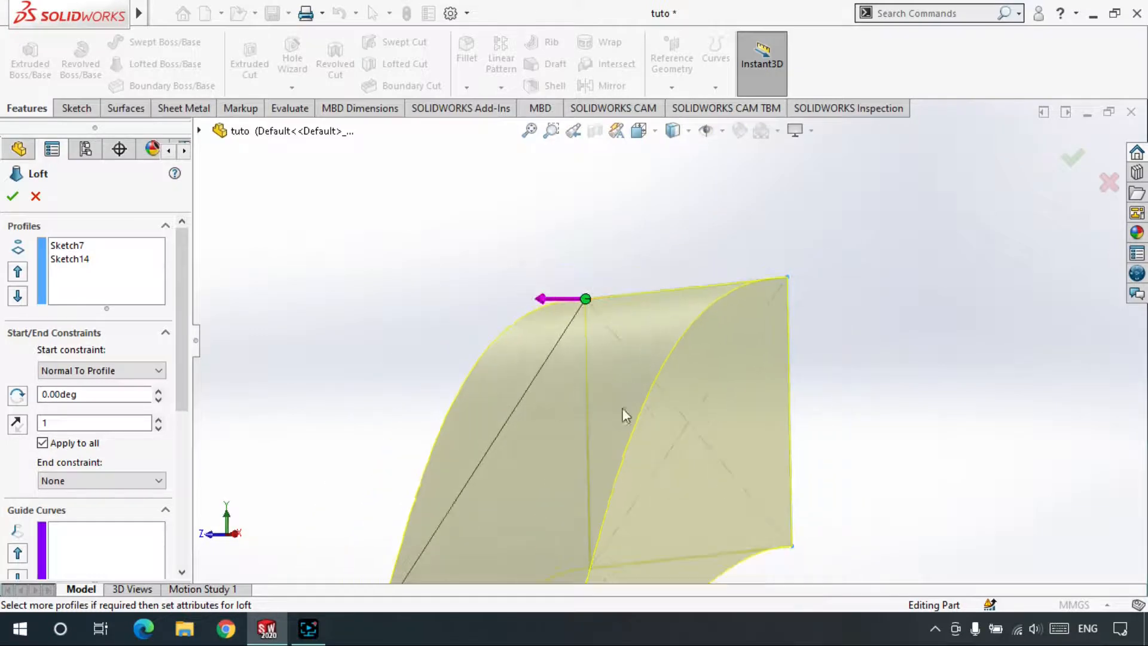
pyautogui.moveTo(622, 407)
pyautogui.mouseDown(button='middle')
pyautogui.moveTo(617, 443)
pyautogui.moveTo(653, 472)
pyautogui.moveTo(710, 479)
pyautogui.moveTo(640, 489)
pyautogui.moveTo(607, 457)
pyautogui.moveTo(580, 384)
pyautogui.mouseUp(button='middle')
pyautogui.scroll(-2, 534, 291)
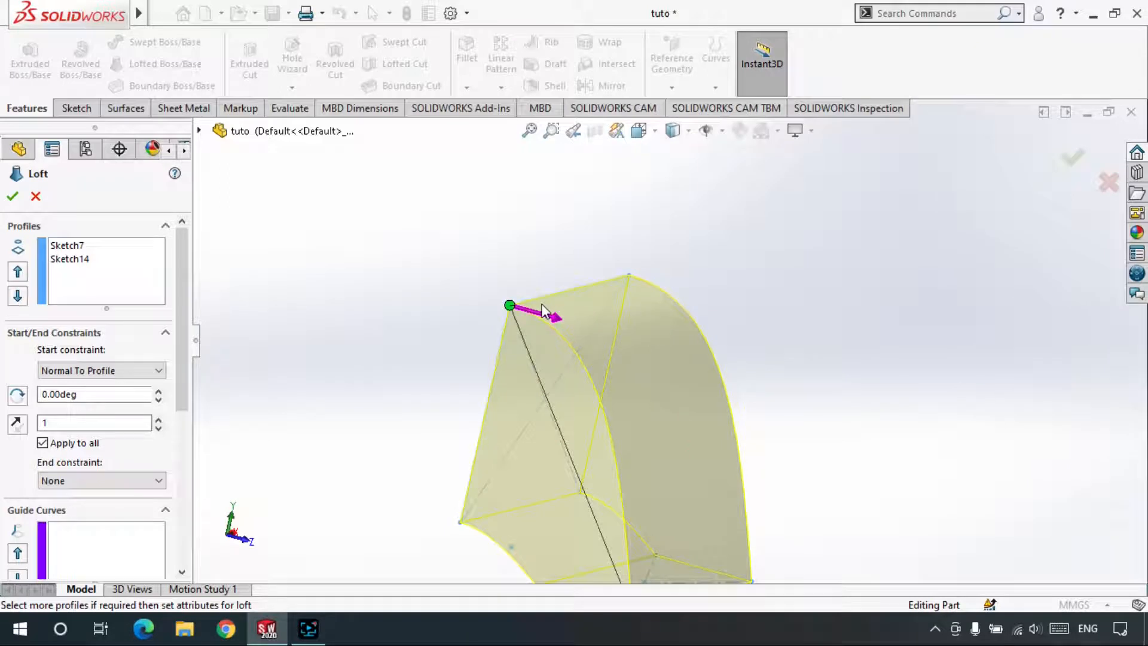
pyautogui.scroll(3, 543, 335)
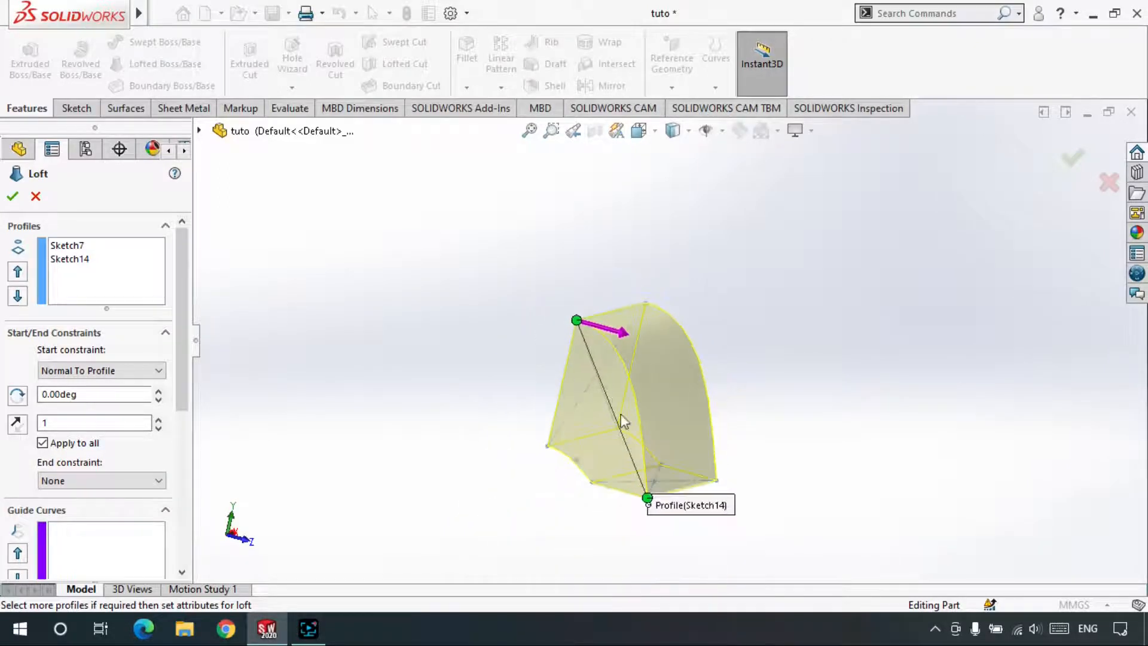
pyautogui.scroll(-1, 623, 387)
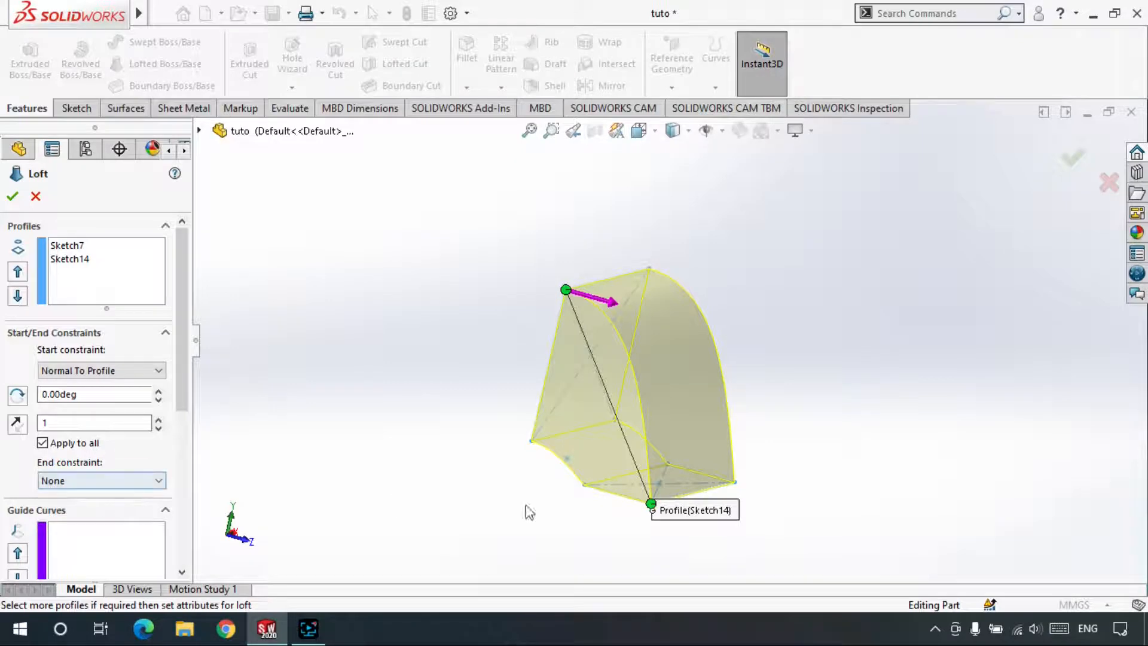
# Set the loft's end constraint to Normal To Profile and check the curvature at the Sketch14 end.
pyautogui.click(90, 482)
pyautogui.click(65, 518)
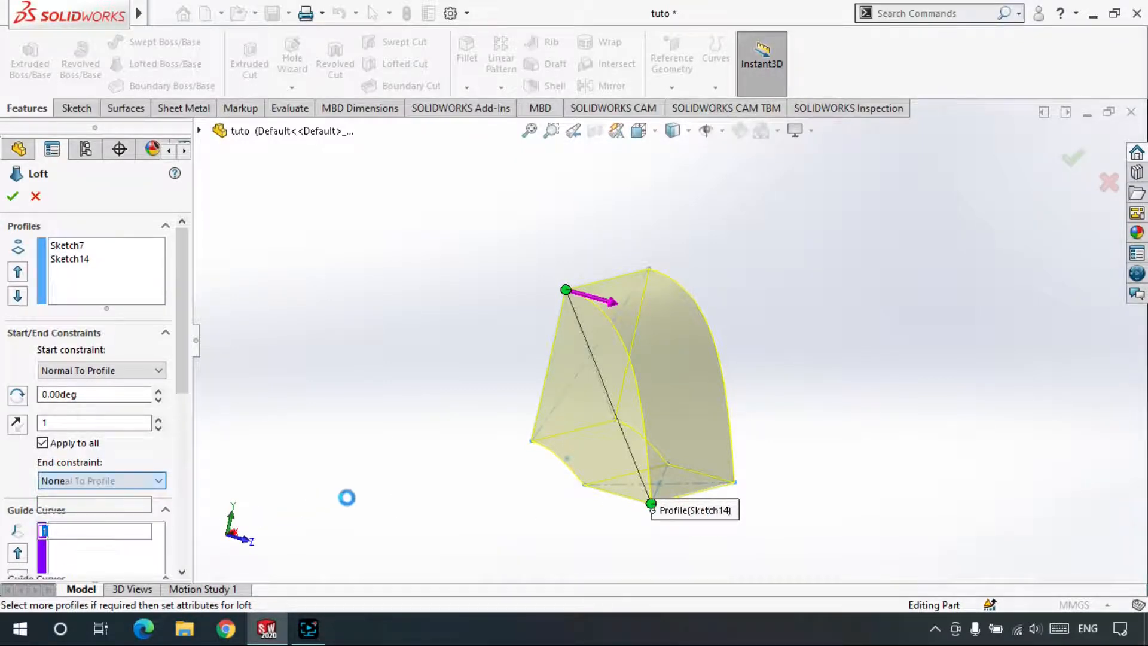
pyautogui.moveTo(520, 472); pyautogui.dragTo(486, 395, button='middle')
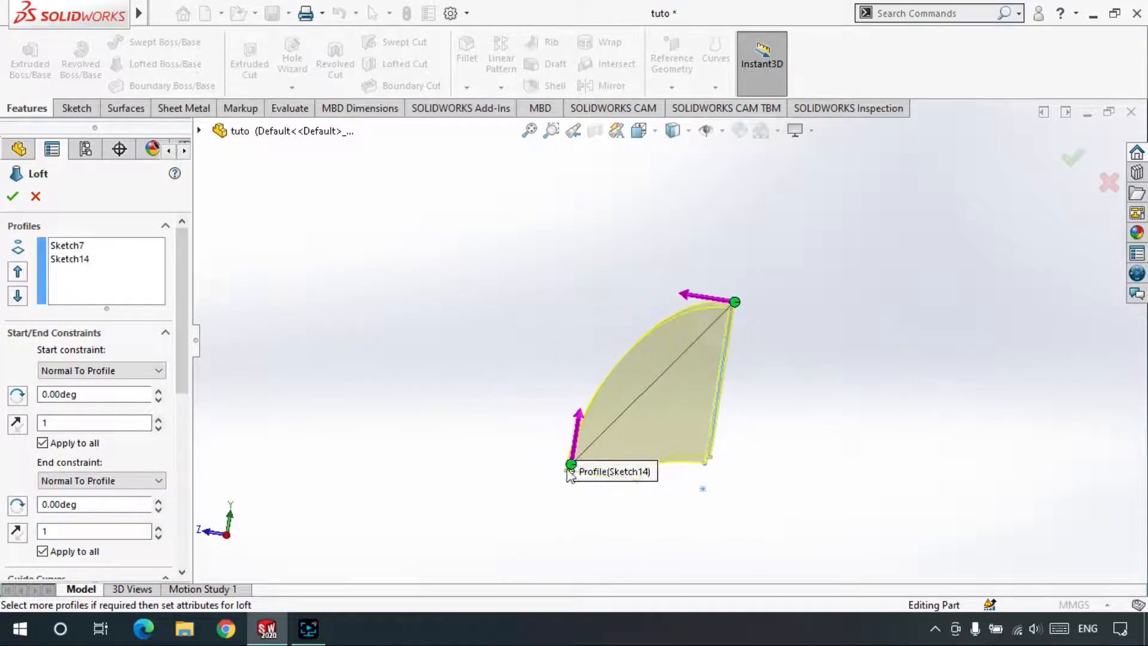
pyautogui.scroll(-3, 580, 455)
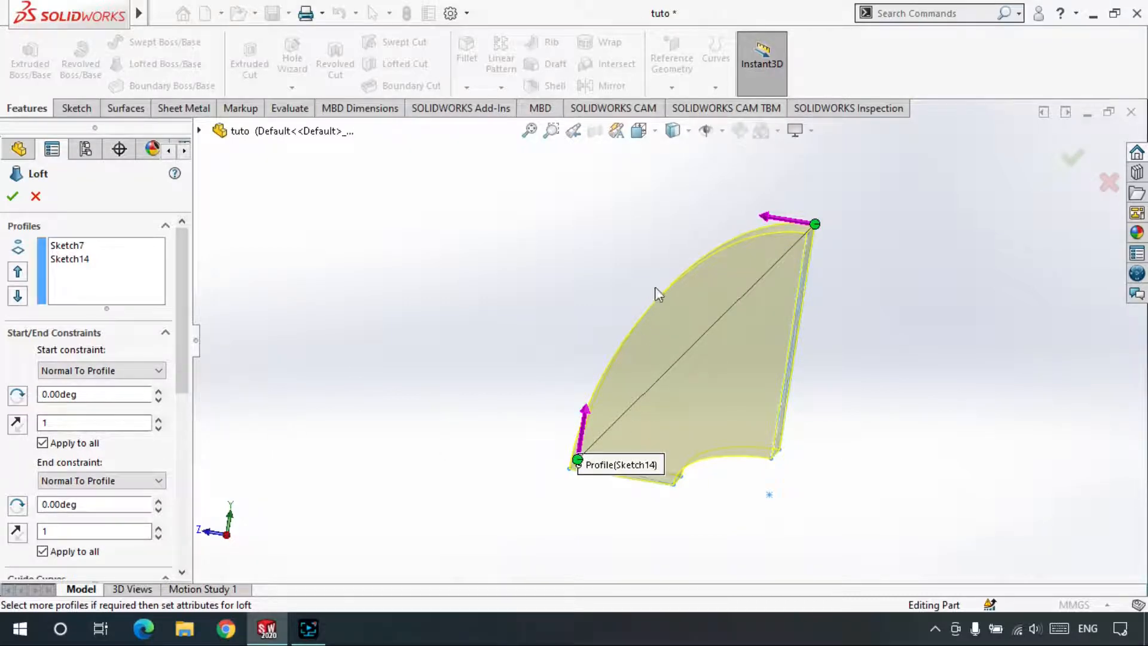
pyautogui.moveTo(658, 293)
pyautogui.mouseDown(button='middle')
pyautogui.moveTo(656, 341)
pyautogui.moveTo(657, 280)
pyautogui.mouseUp(button='middle')
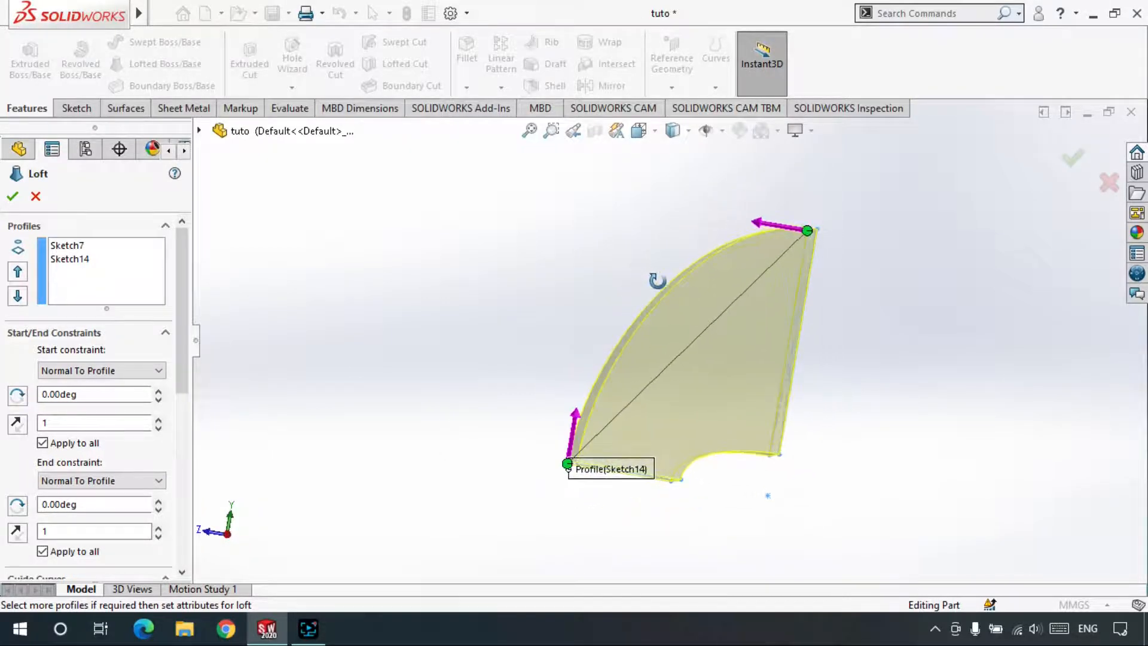
pyautogui.moveTo(755, 241); pyautogui.dragTo(752, 249, button='middle')
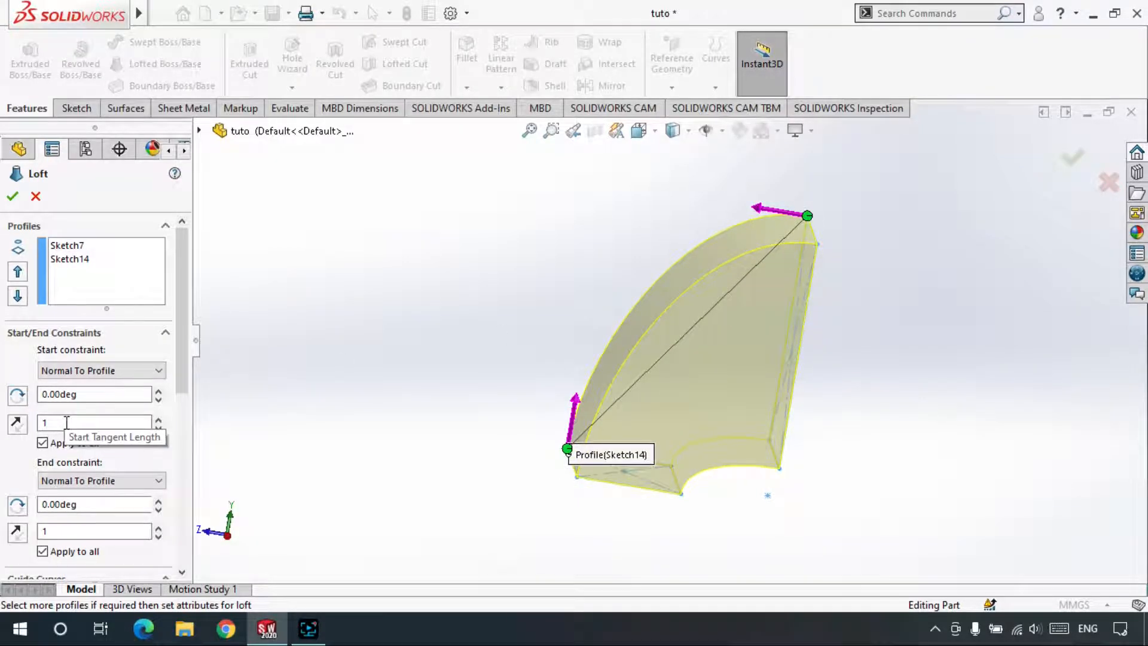
# Raise the loft's start tangent length to 4, reduce it to 1.9, and inspect the reshaped curve.
pyautogui.click(158, 419)
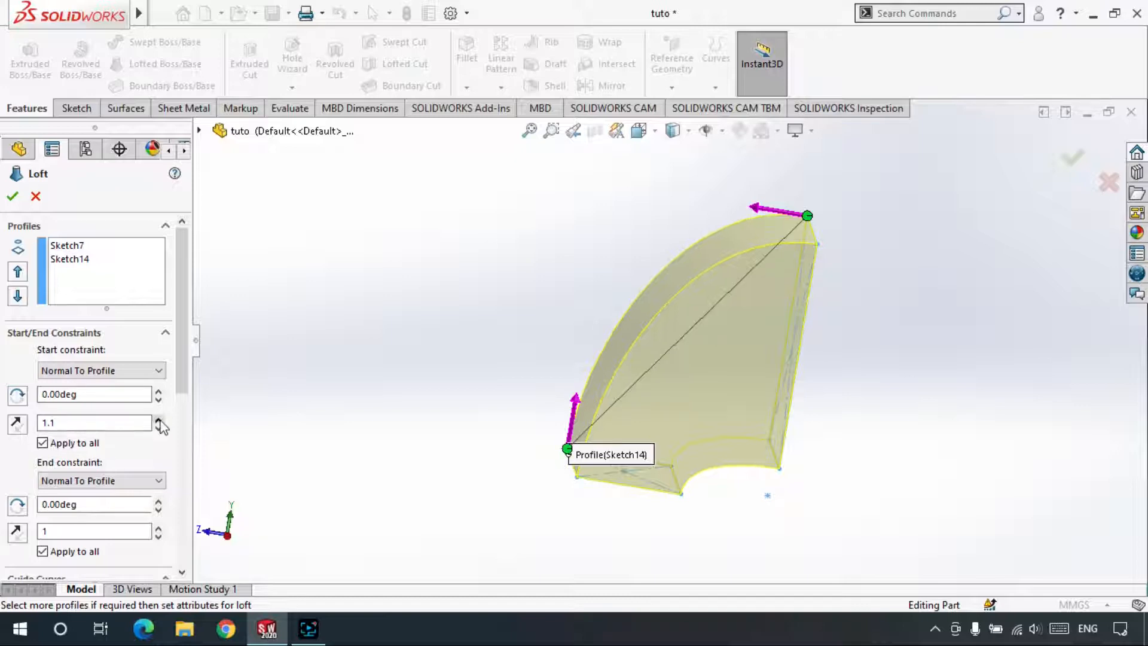
pyautogui.click(159, 419)
pyautogui.click(159, 420)
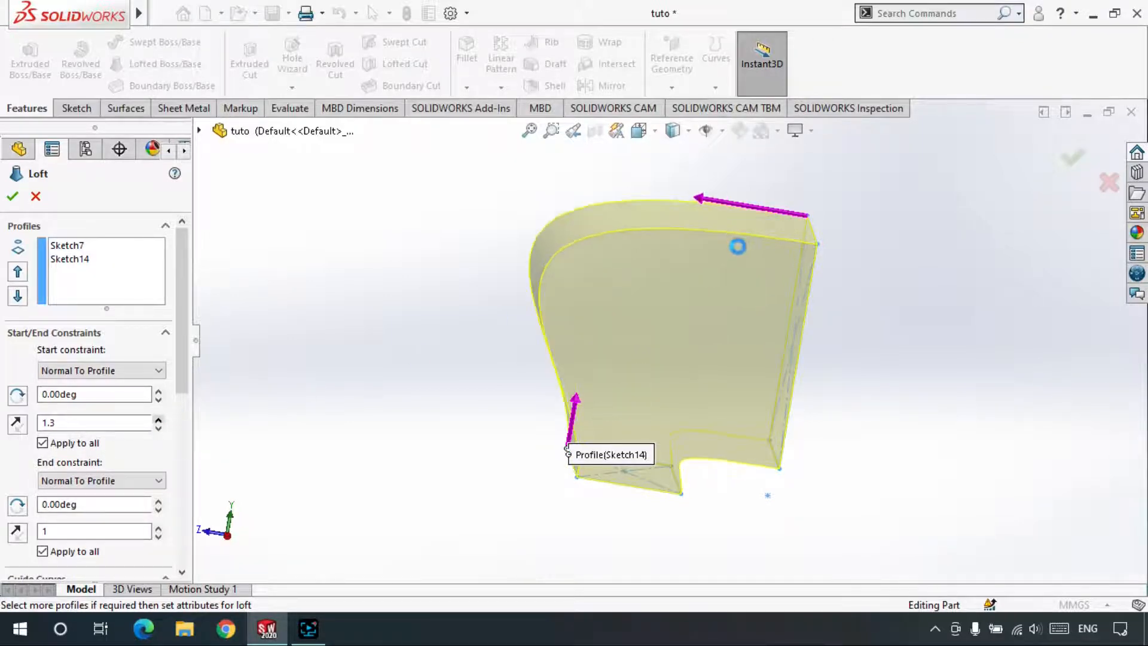
pyautogui.click(159, 428)
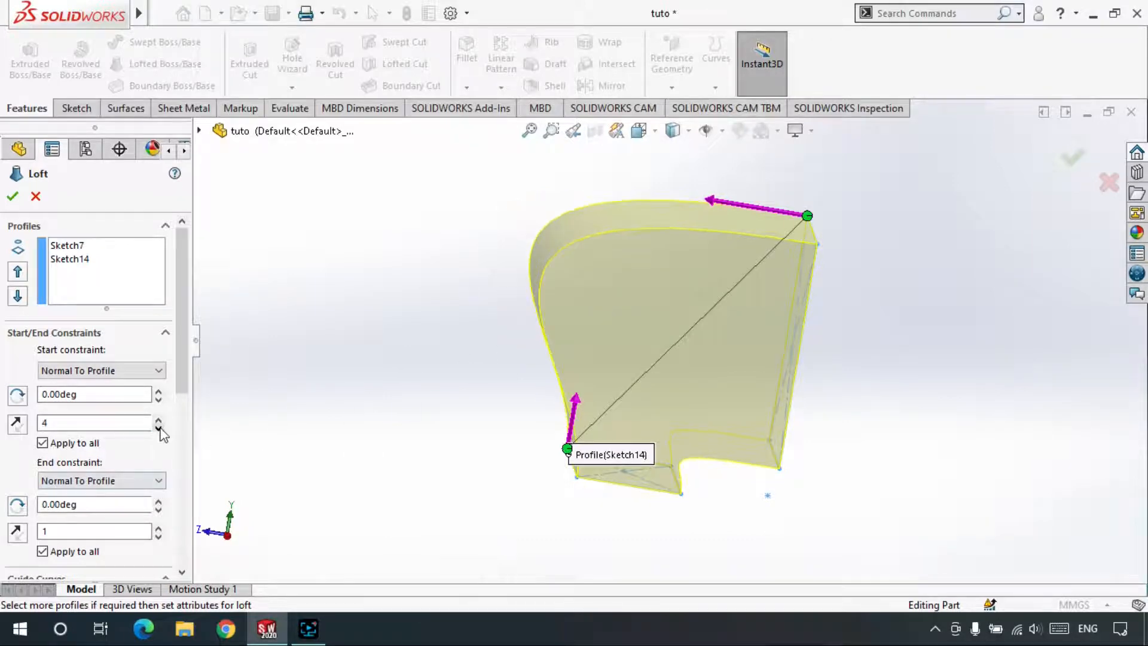
pyautogui.click(159, 428)
pyautogui.click(159, 428)
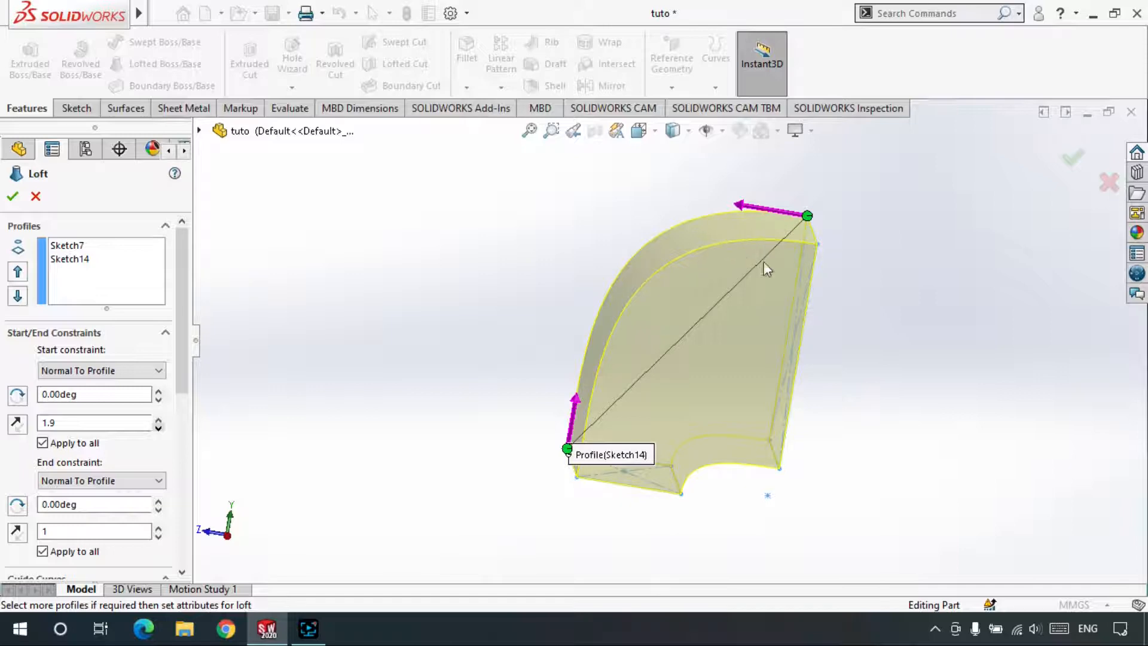
pyautogui.moveTo(764, 261); pyautogui.dragTo(794, 238, button='middle')
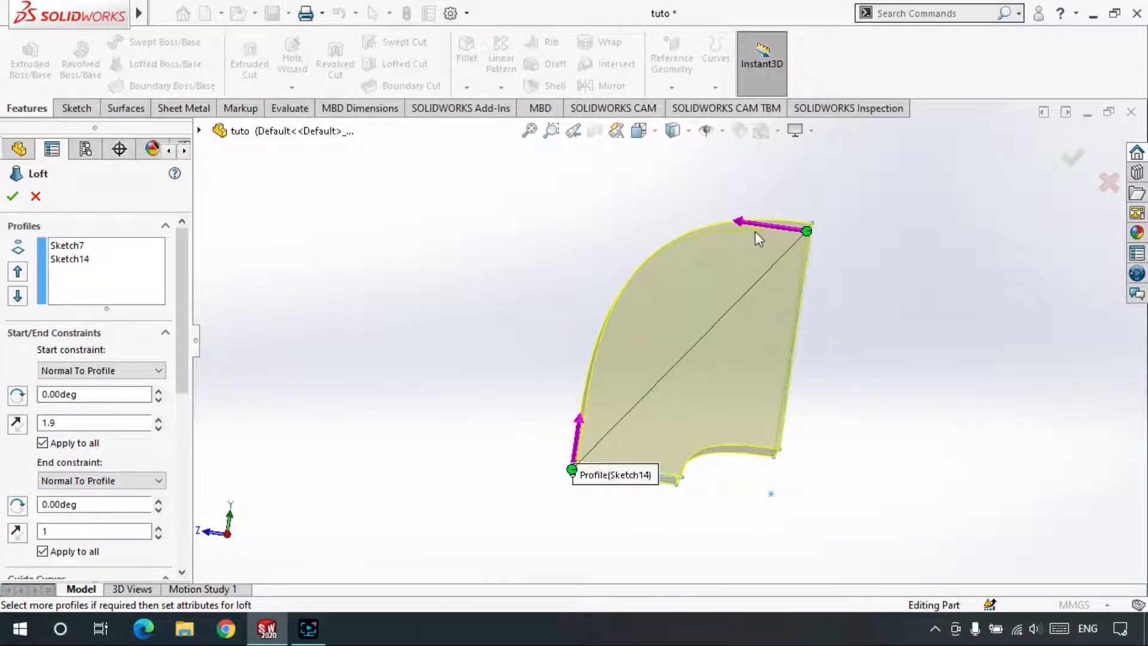
pyautogui.moveTo(715, 230); pyautogui.dragTo(704, 244, button='middle')
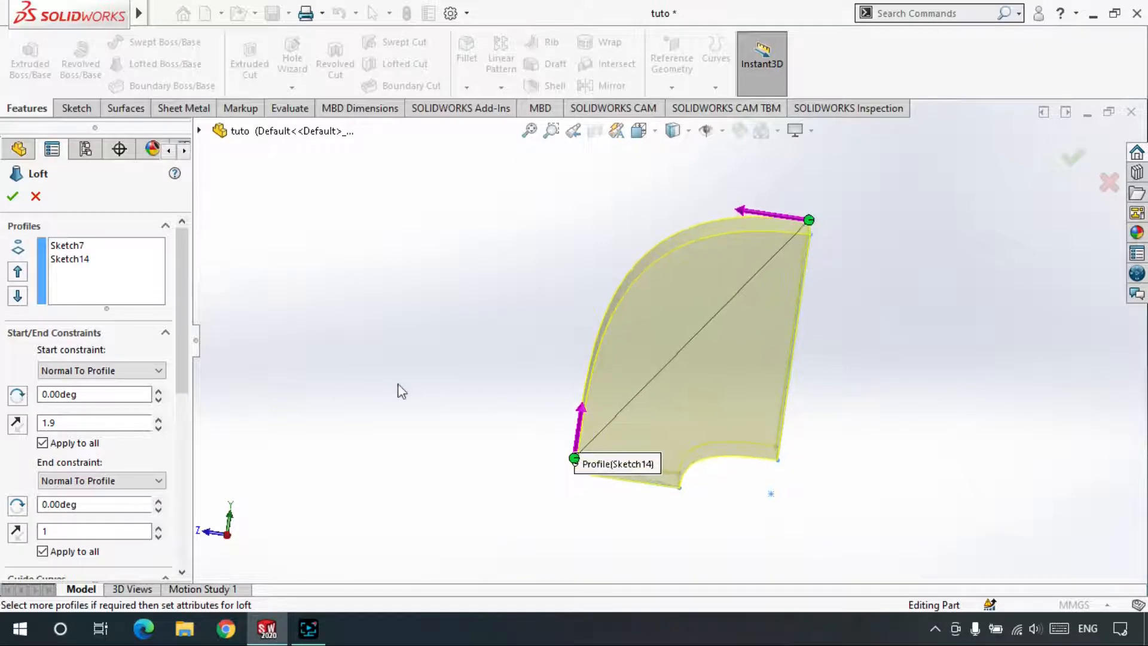
# Increase the loft's end tangent length to 1.4.
pyautogui.click(159, 528)
pyautogui.click(159, 528)
pyautogui.click(159, 528)
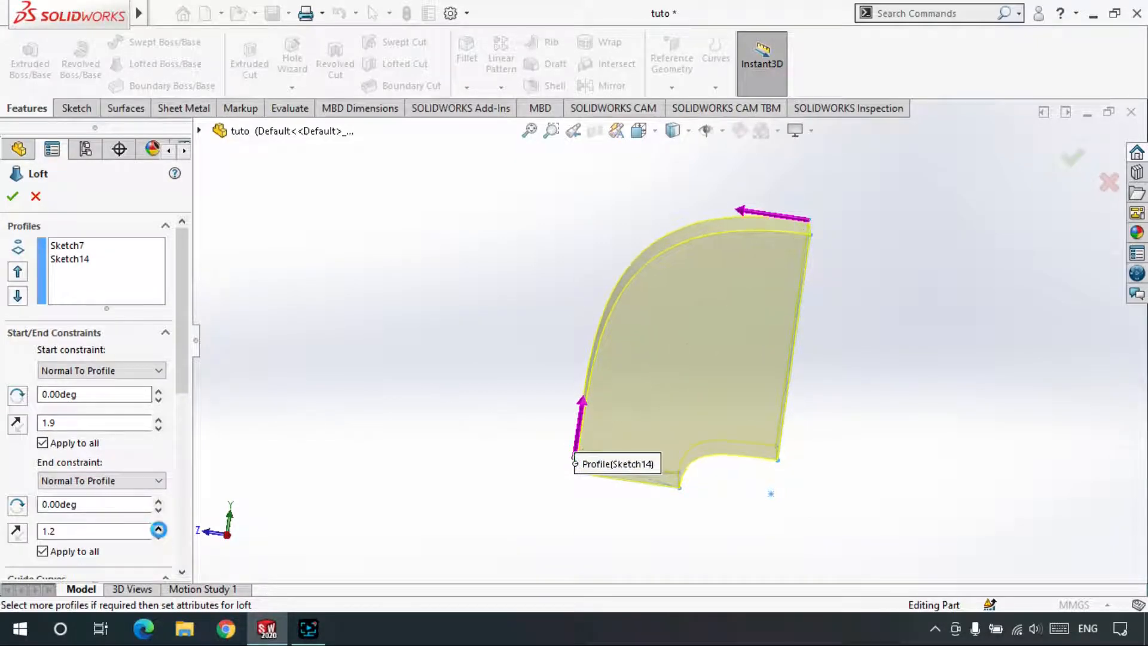
pyautogui.click(159, 529)
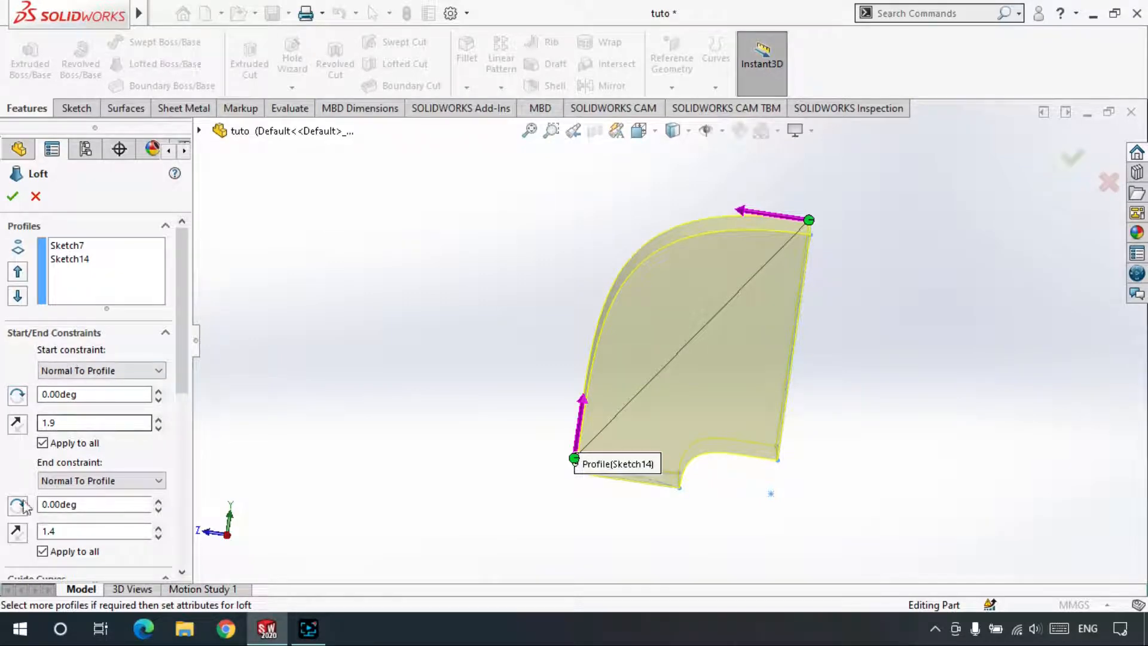
# Reverse the loft's start tangent direction, restore it, and reverse it once more.
pyautogui.scroll(-3, 2, 499)
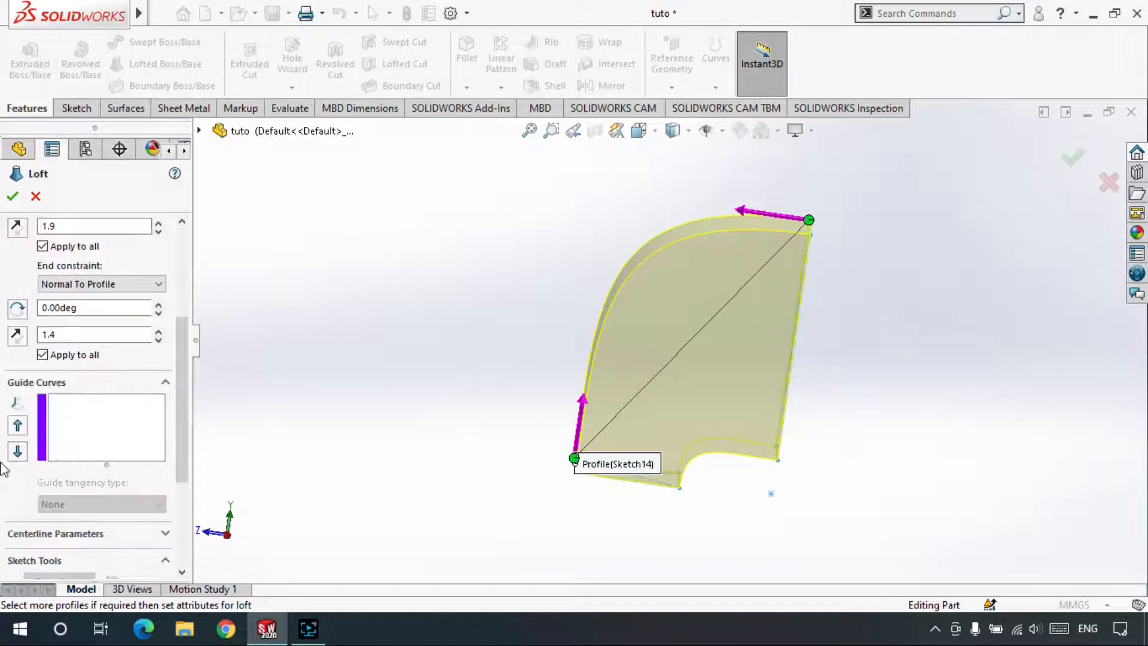
pyautogui.scroll(2, 3, 308)
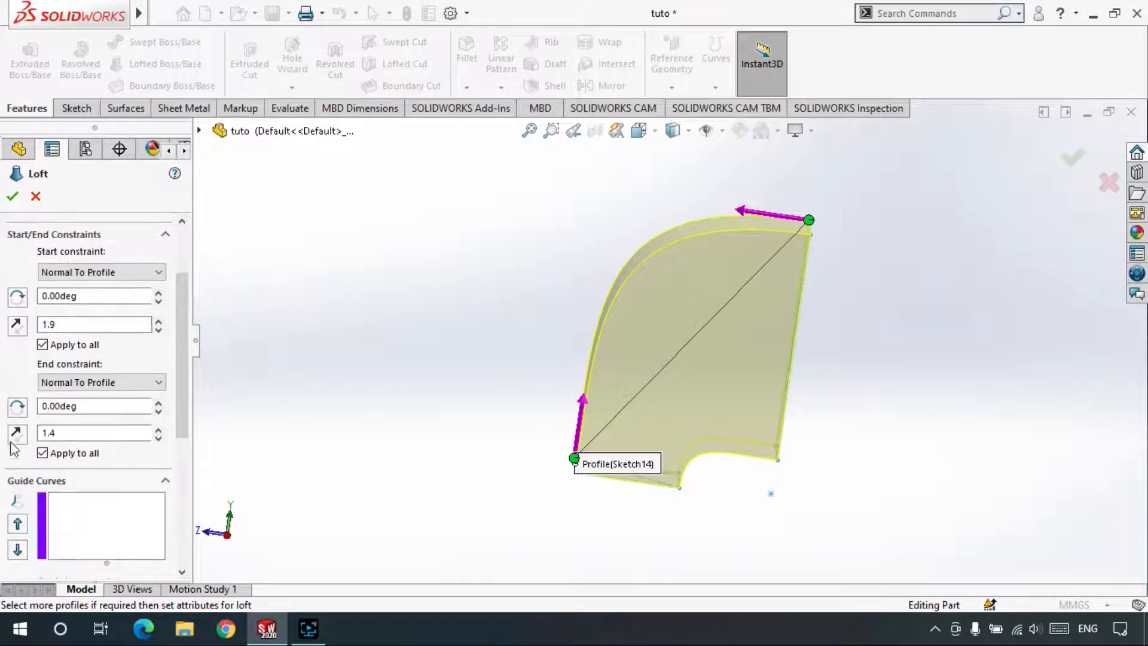
pyautogui.click(18, 326)
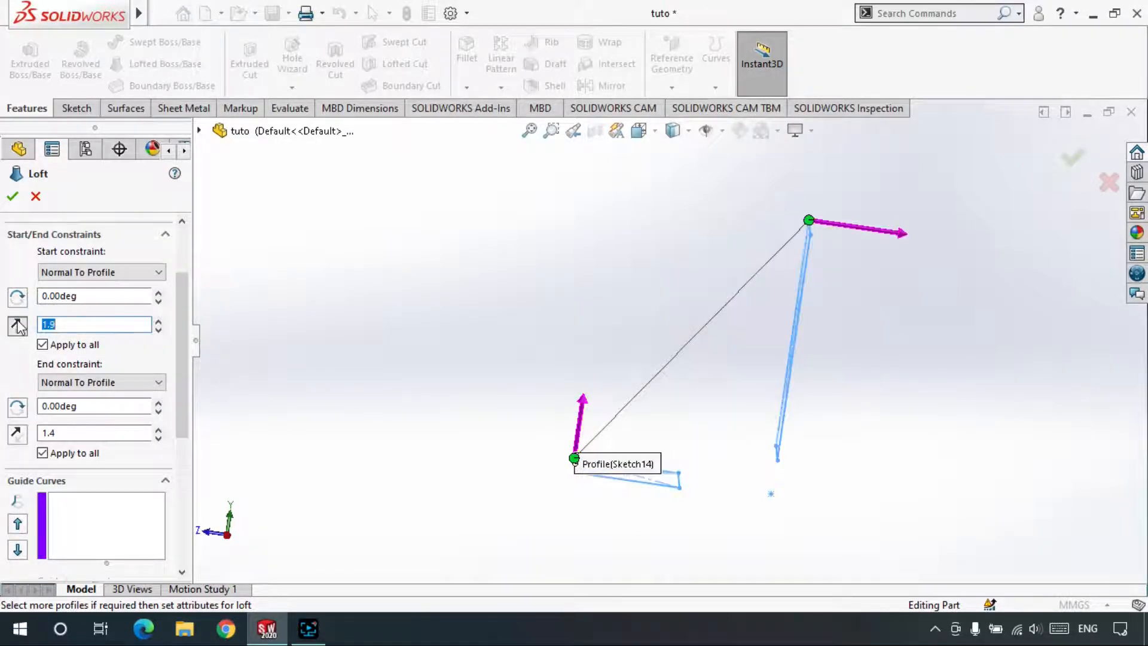
pyautogui.click(18, 326)
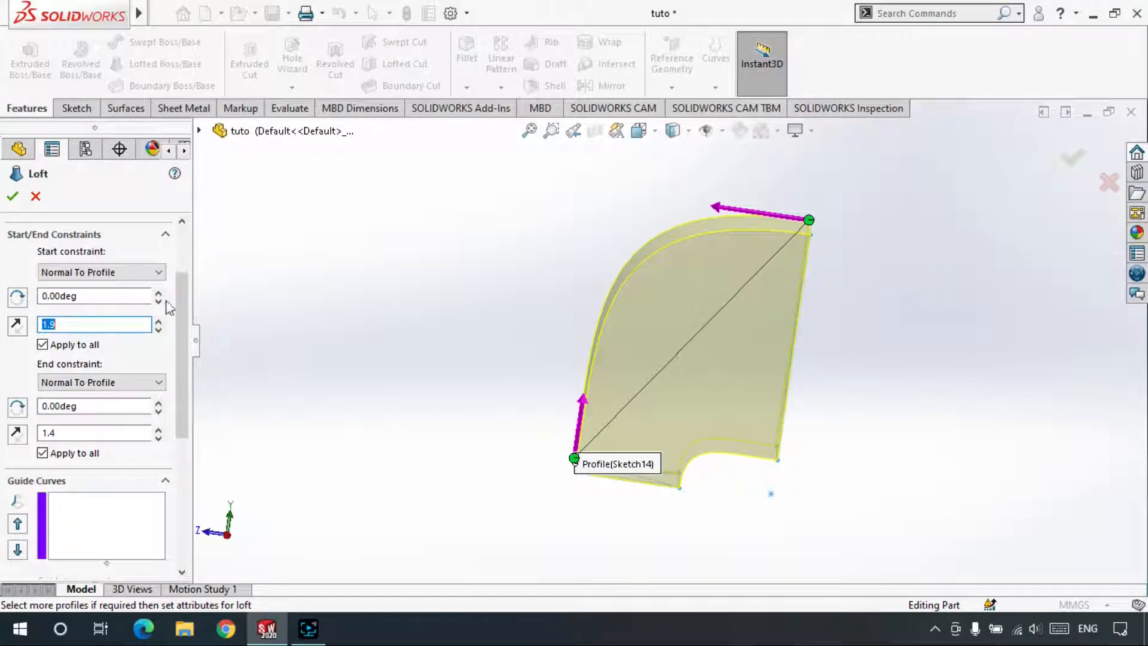
pyautogui.click(17, 326)
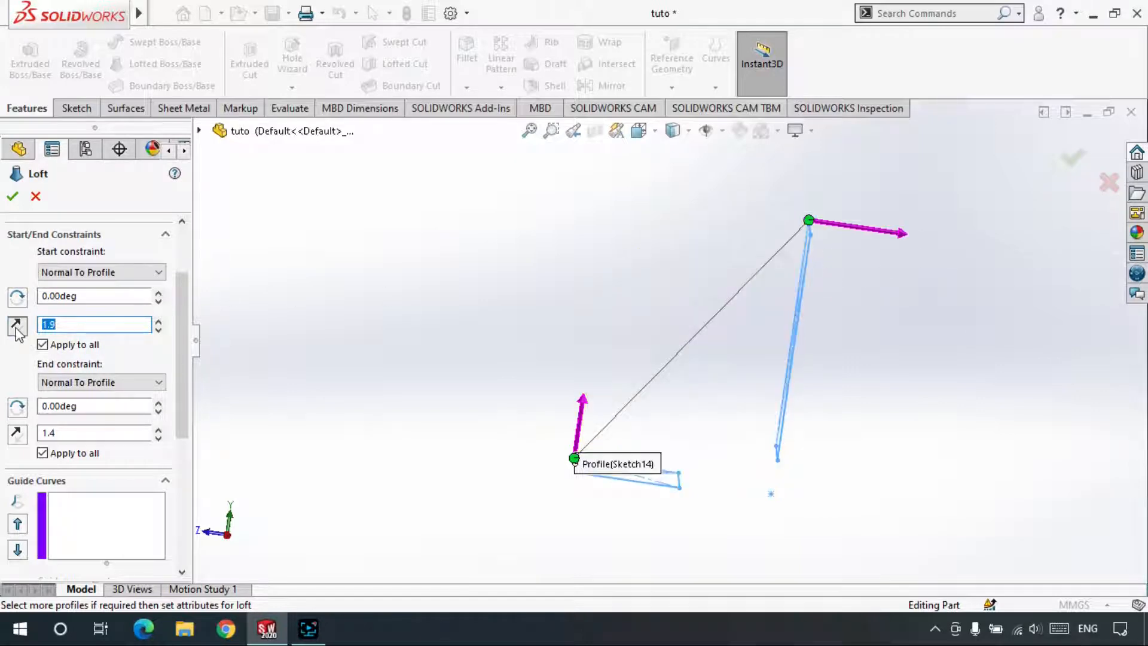
# Try reversing the start and end tangent directions of the loft between the two rectangles, and discard the loft.
pyautogui.click(17, 326)
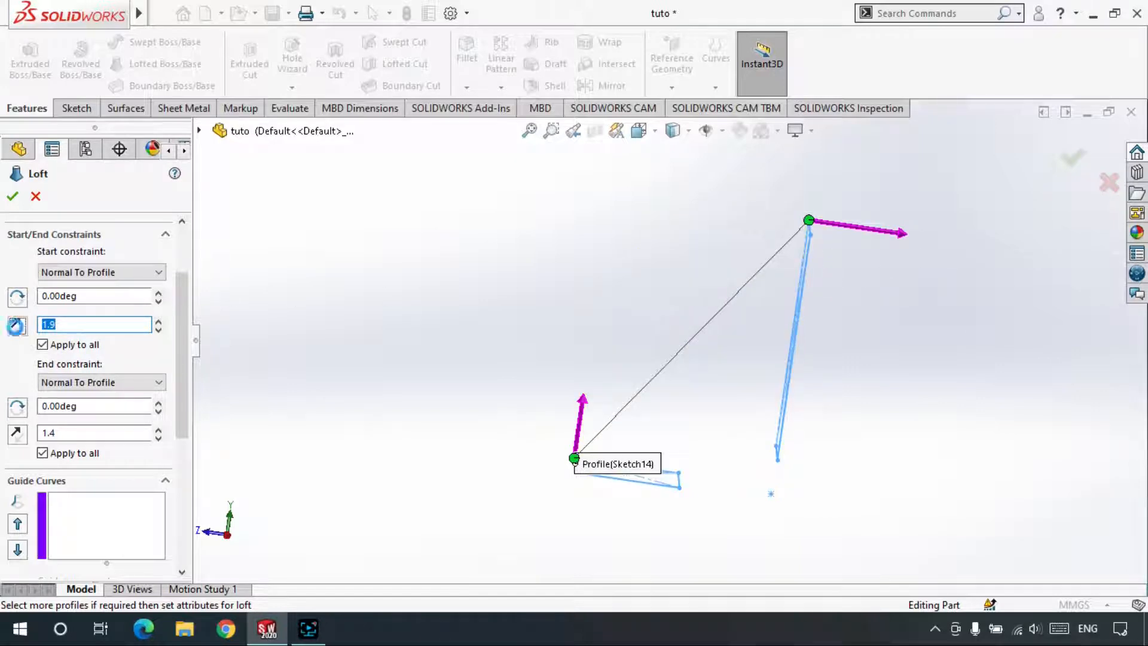
pyautogui.click(18, 435)
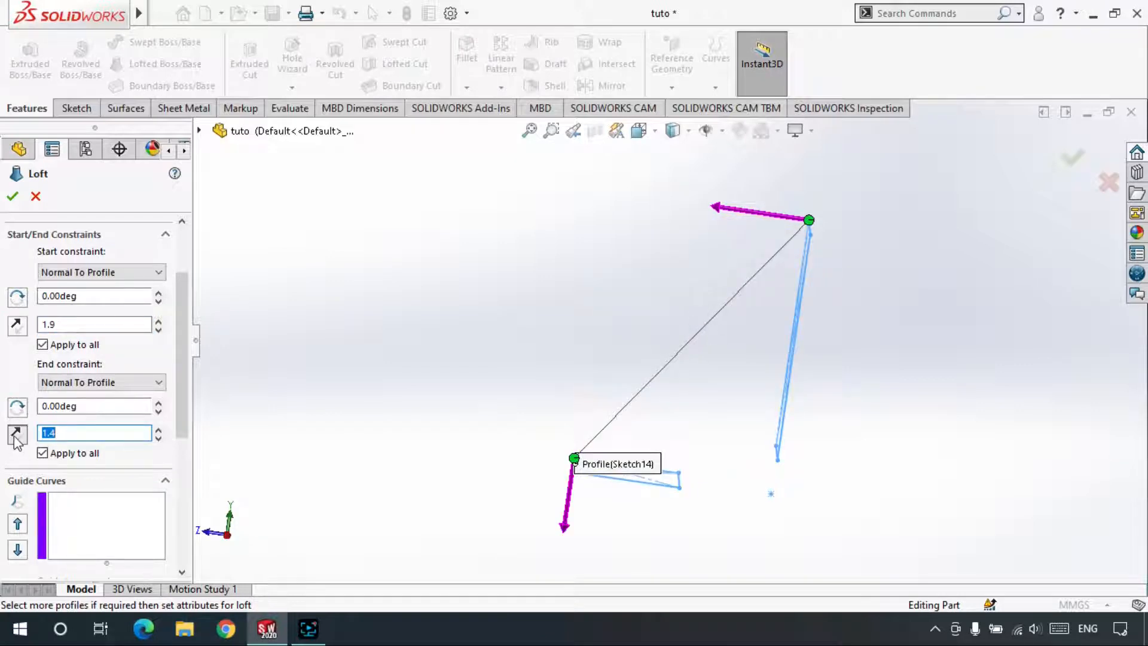
pyautogui.click(17, 434)
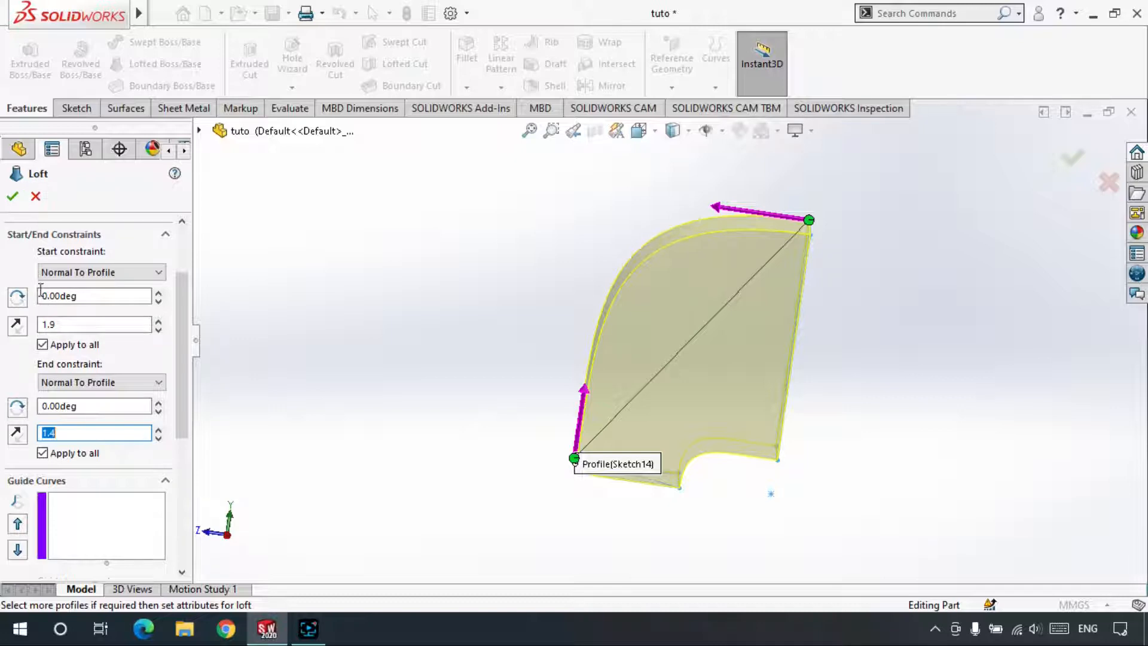
pyautogui.click(35, 196)
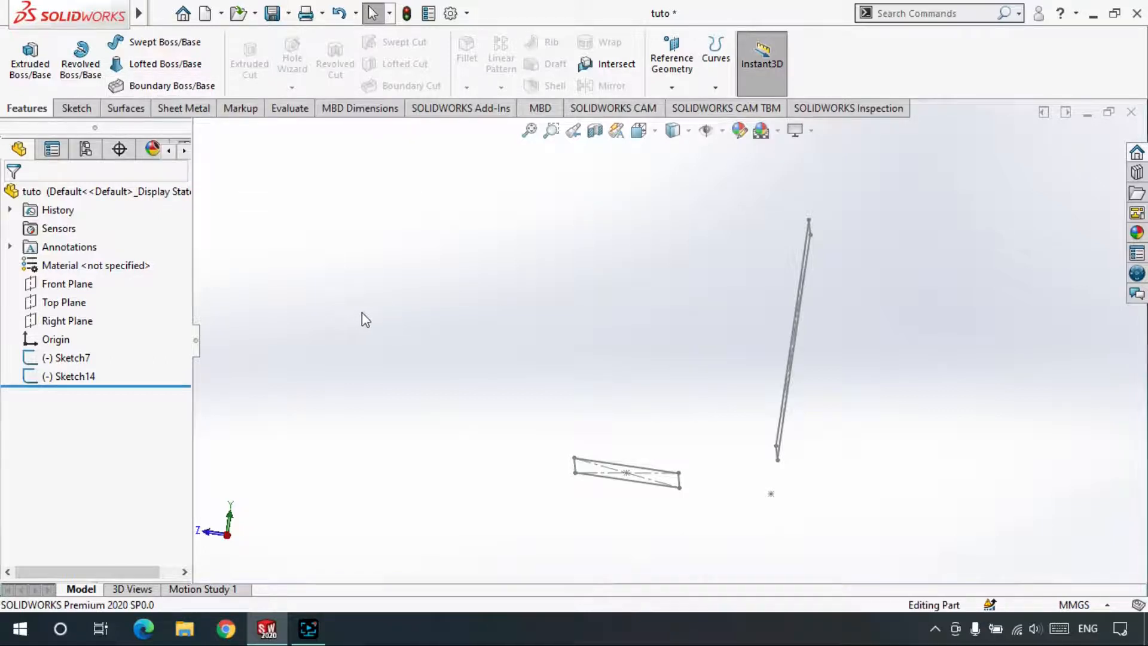
pyautogui.moveTo(361, 320)
pyautogui.mouseDown(button='middle')
pyautogui.moveTo(440, 348)
pyautogui.moveTo(412, 405)
pyautogui.moveTo(441, 384)
pyautogui.mouseUp(button='middle')
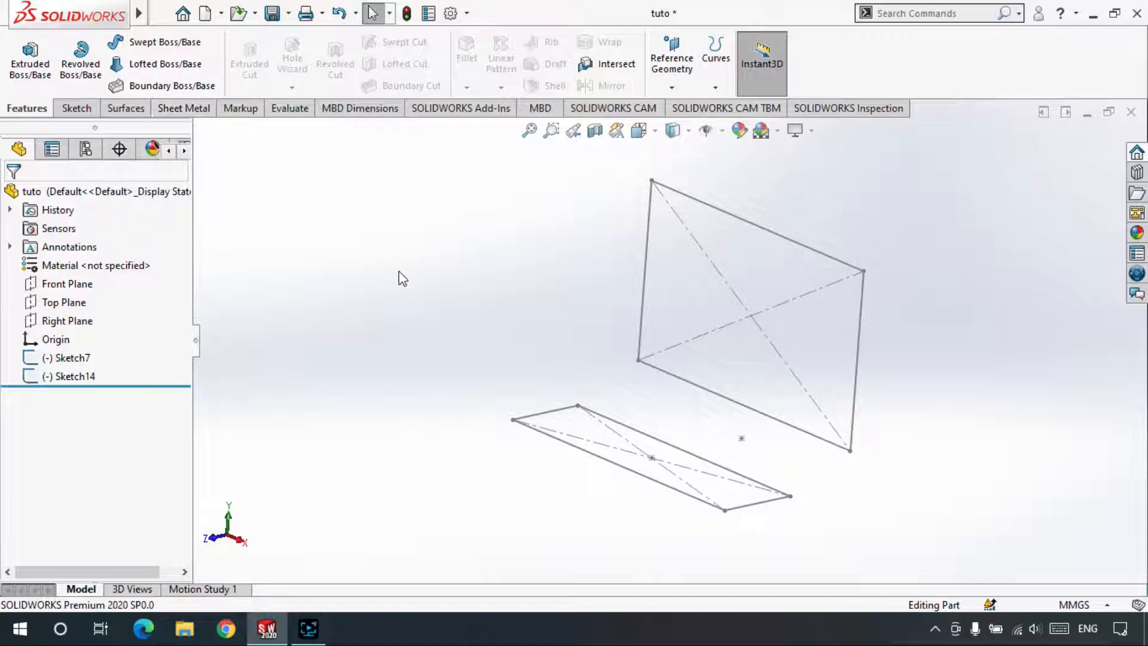
pyautogui.click(160, 86)
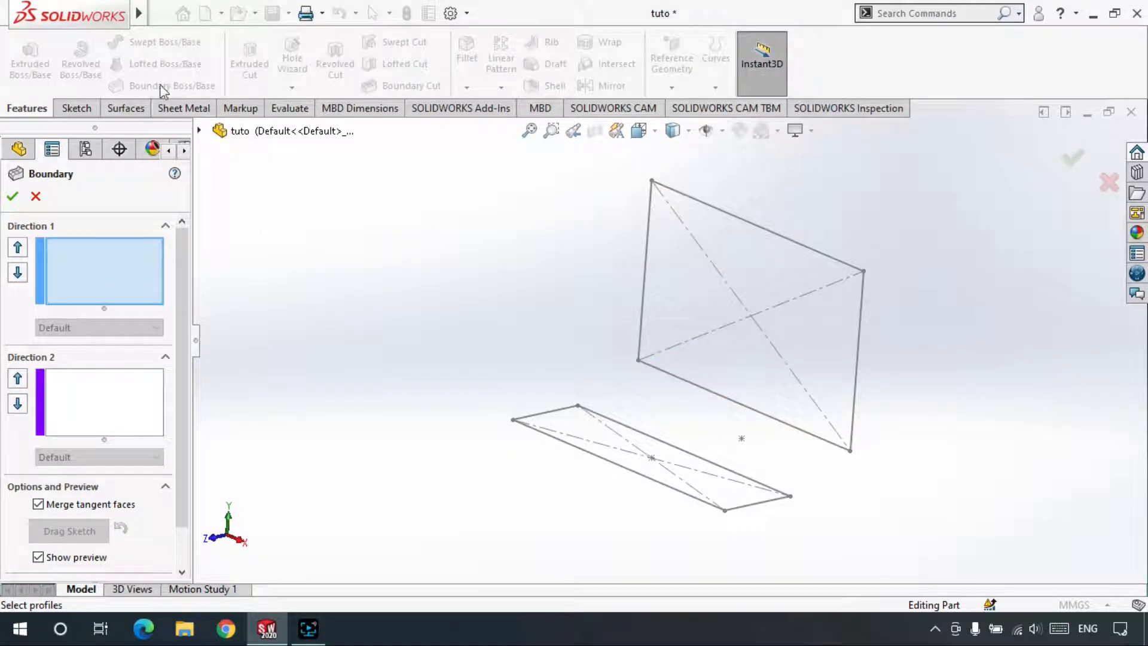
pyautogui.click(35, 197)
pyautogui.scroll(2, 663, 397)
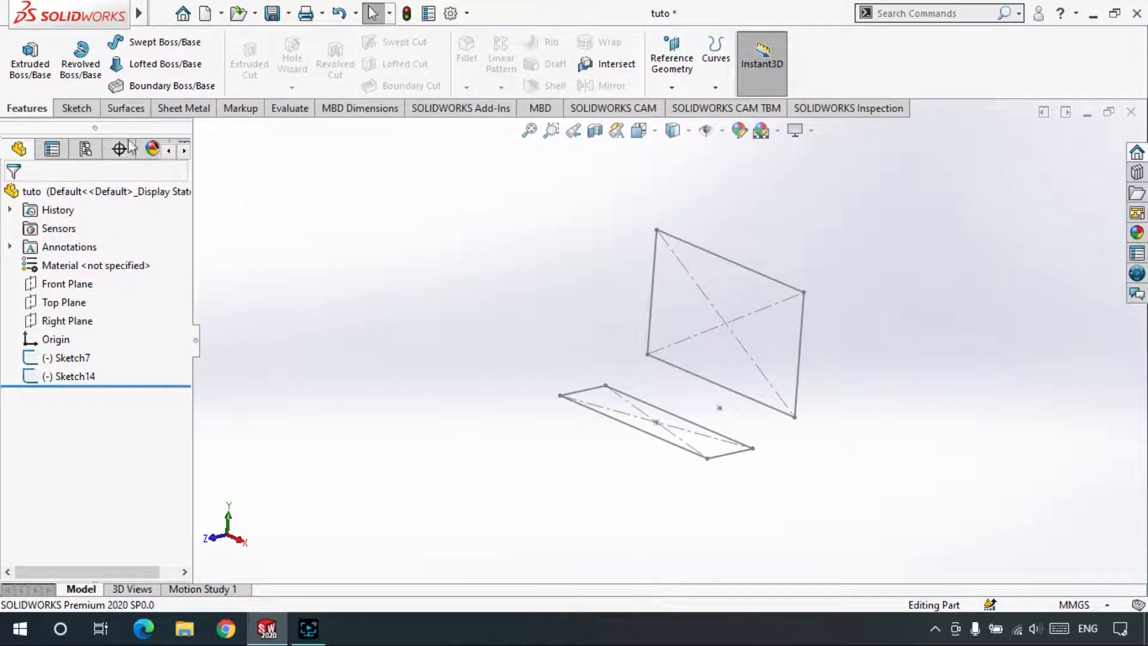
pyautogui.click(79, 109)
pyautogui.click(26, 110)
pyautogui.click(76, 108)
pyautogui.click(27, 108)
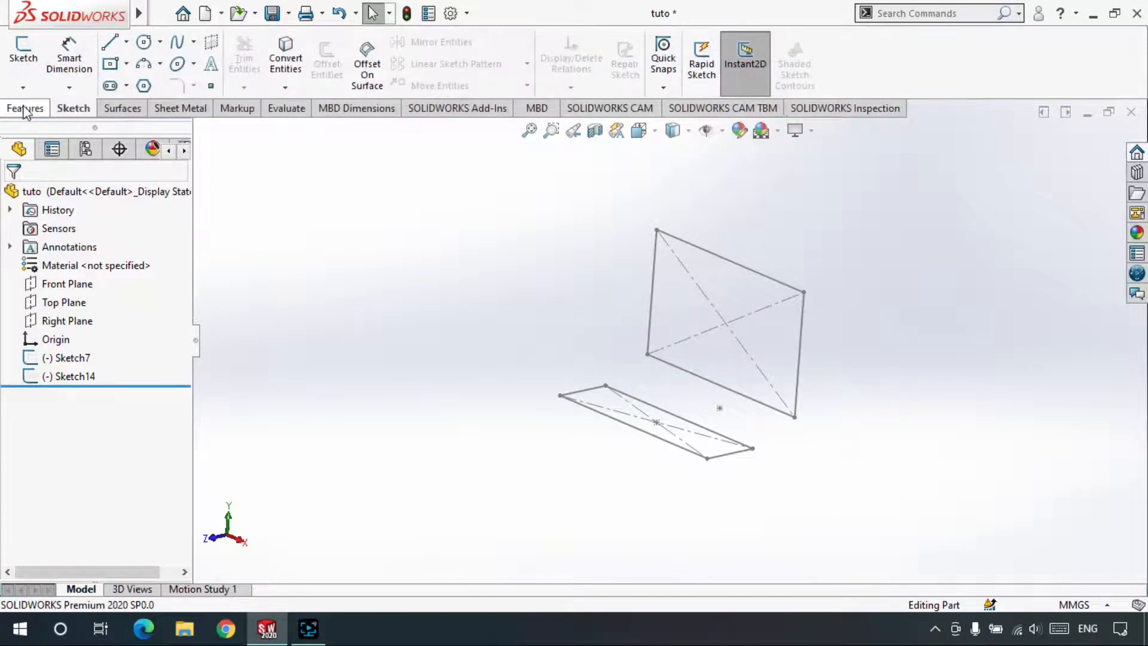
pyautogui.click(76, 109)
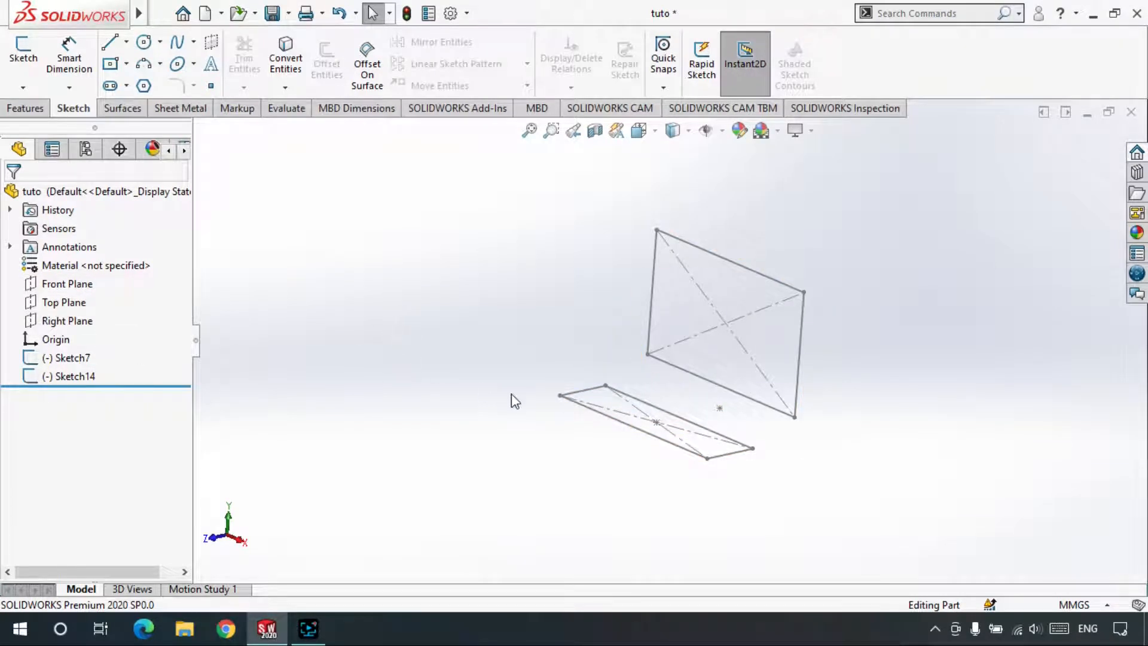
pyautogui.scroll(1, 520, 323)
pyautogui.scroll(-2, 474, 217)
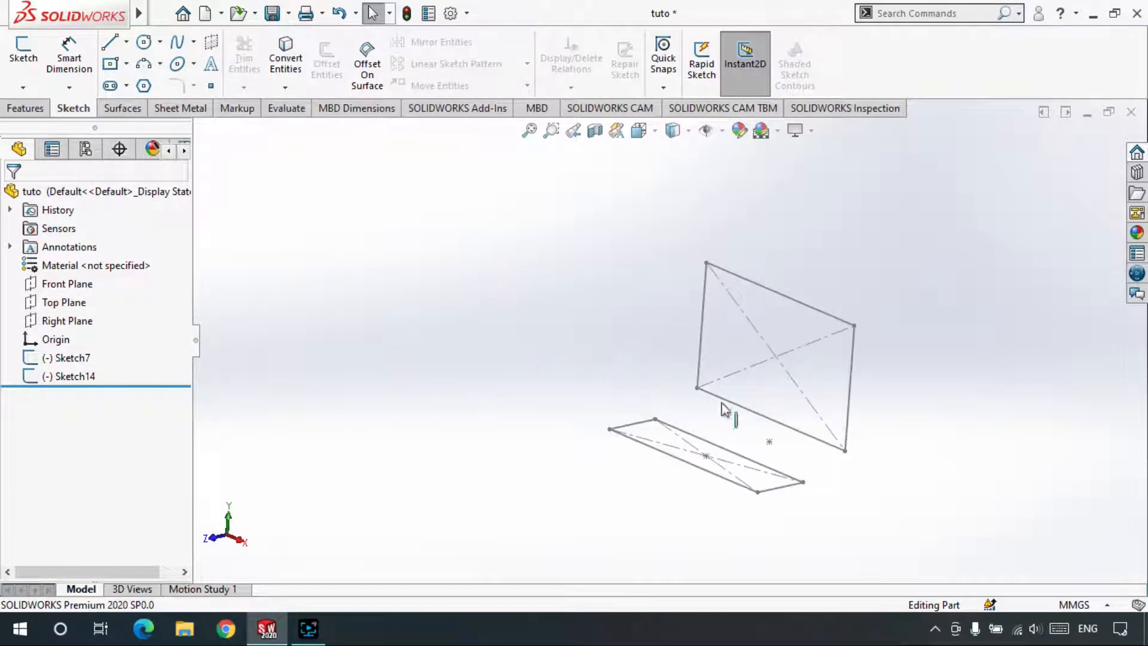
pyautogui.scroll(-1, 863, 478)
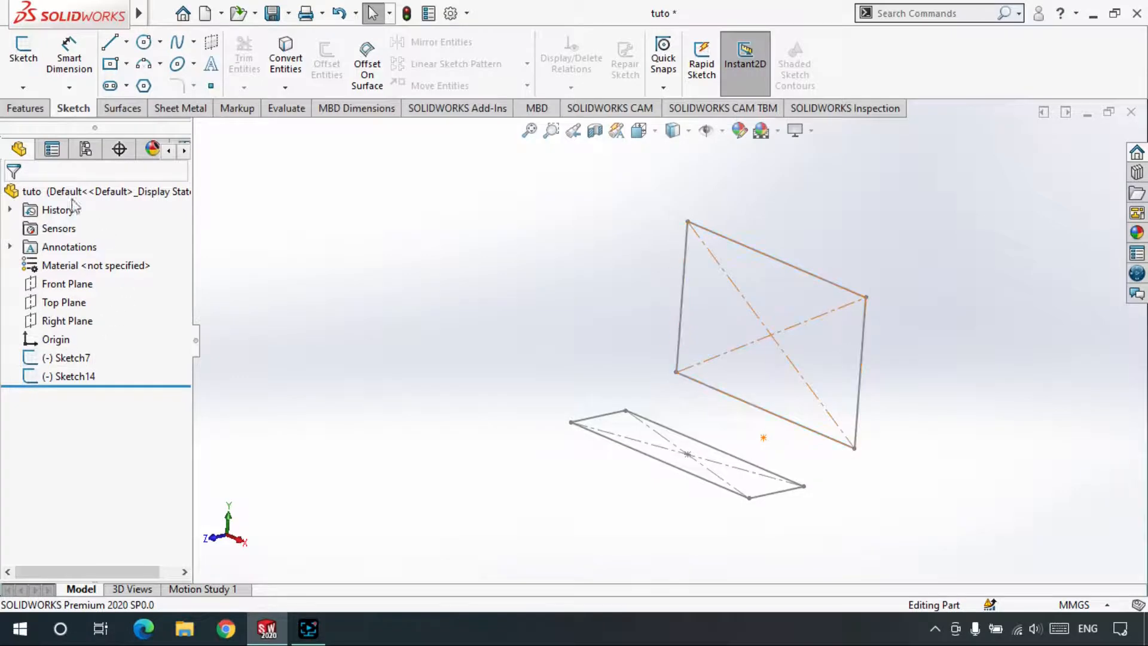
pyautogui.click(15, 109)
pyautogui.click(76, 109)
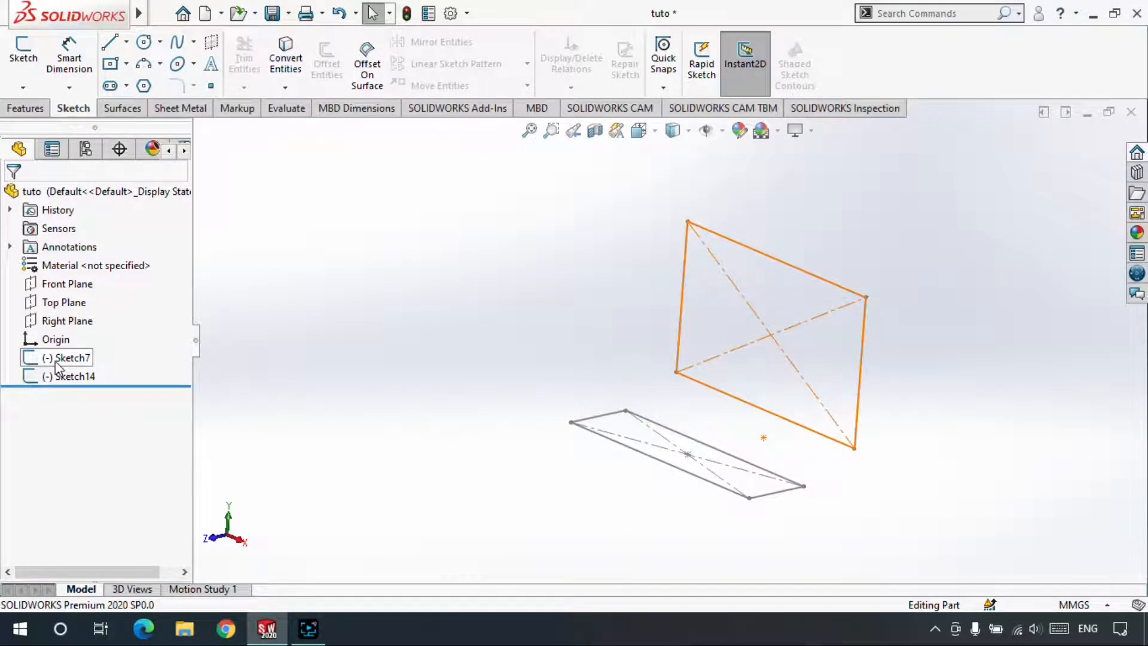
# Delete Sketch14, the flat lower rectangle sketch.
pyautogui.click(71, 377)
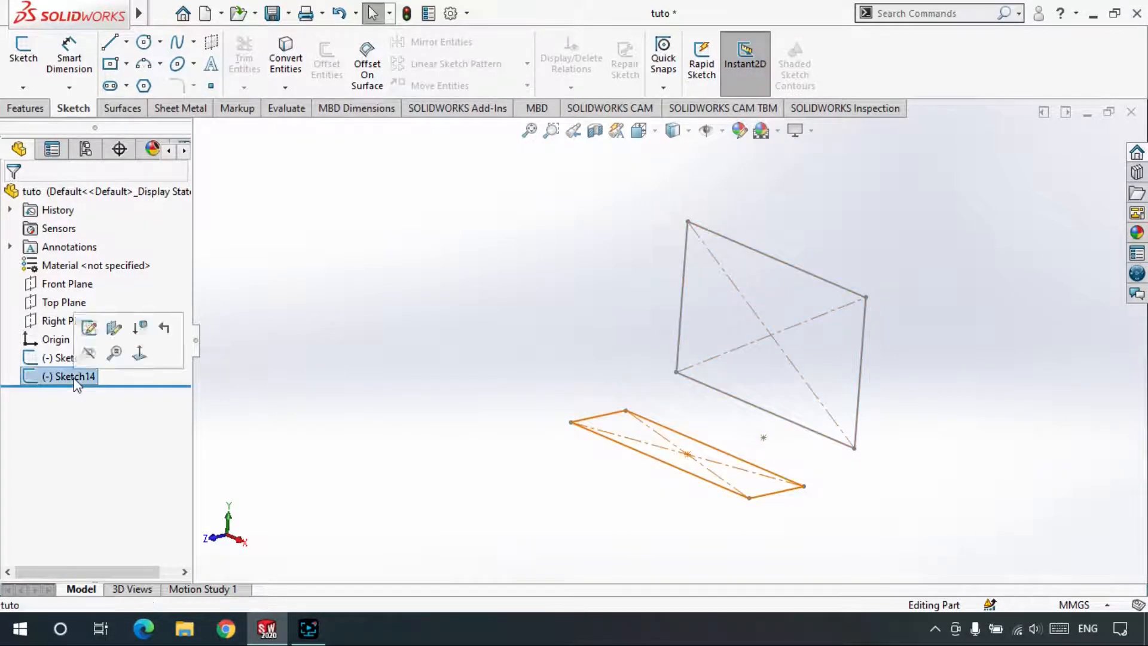
pyautogui.press('Return')
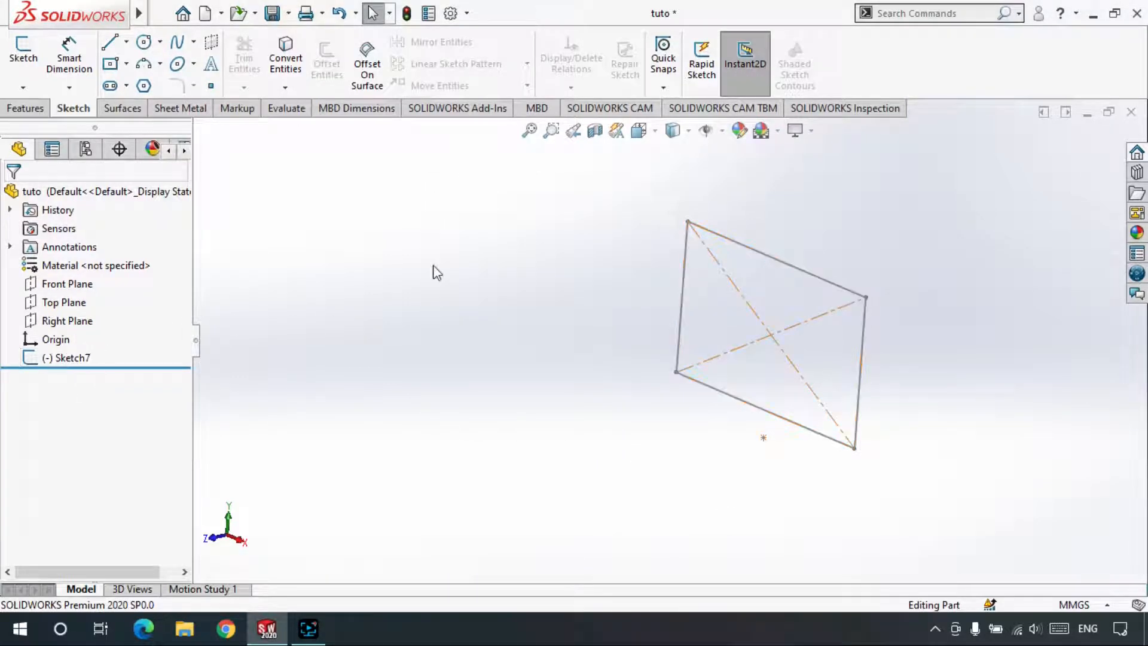
# Extrude the upright rectangle in Sketch7 as a blind boss 120 mm deep.
pyautogui.click(69, 358)
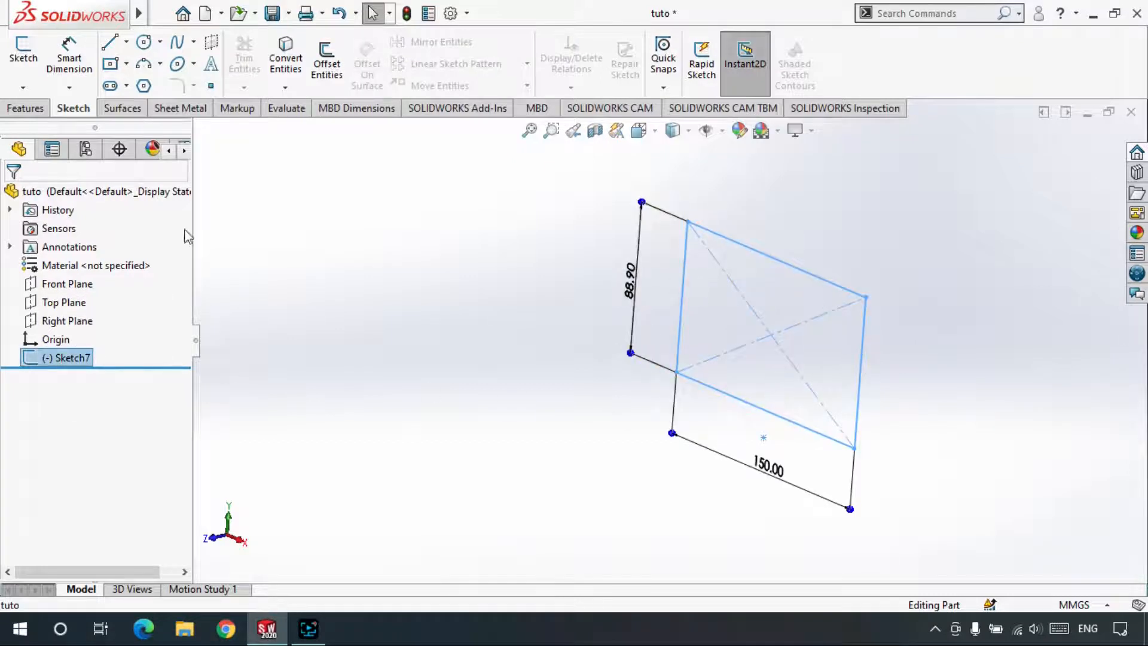
pyautogui.click(25, 108)
pyautogui.click(27, 66)
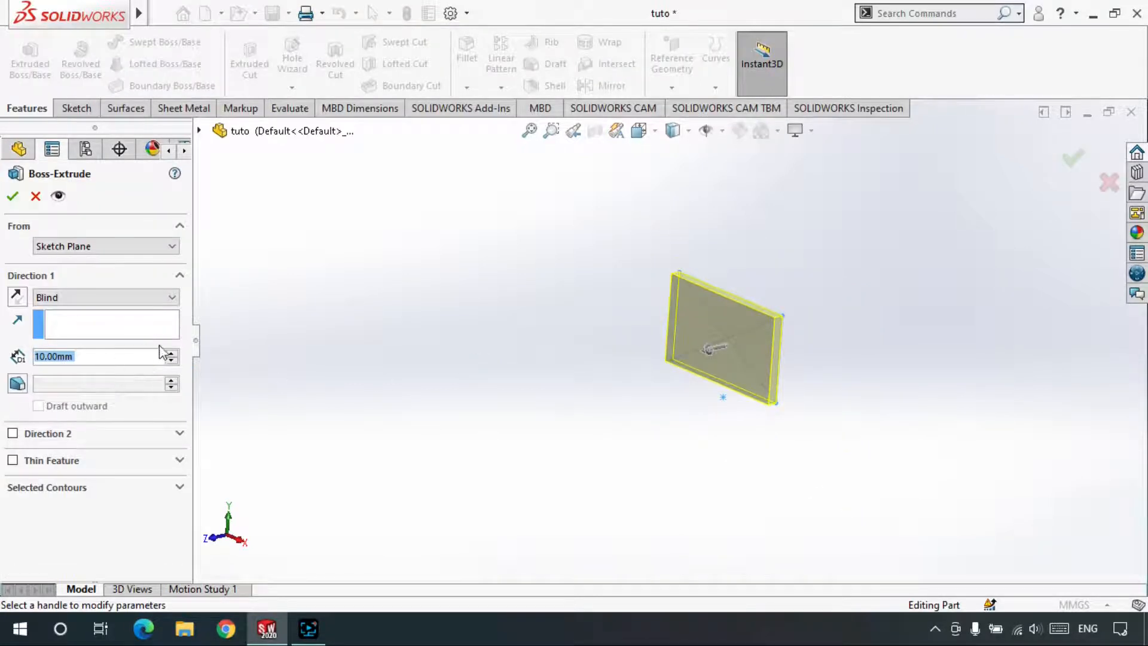
pyautogui.click(172, 354)
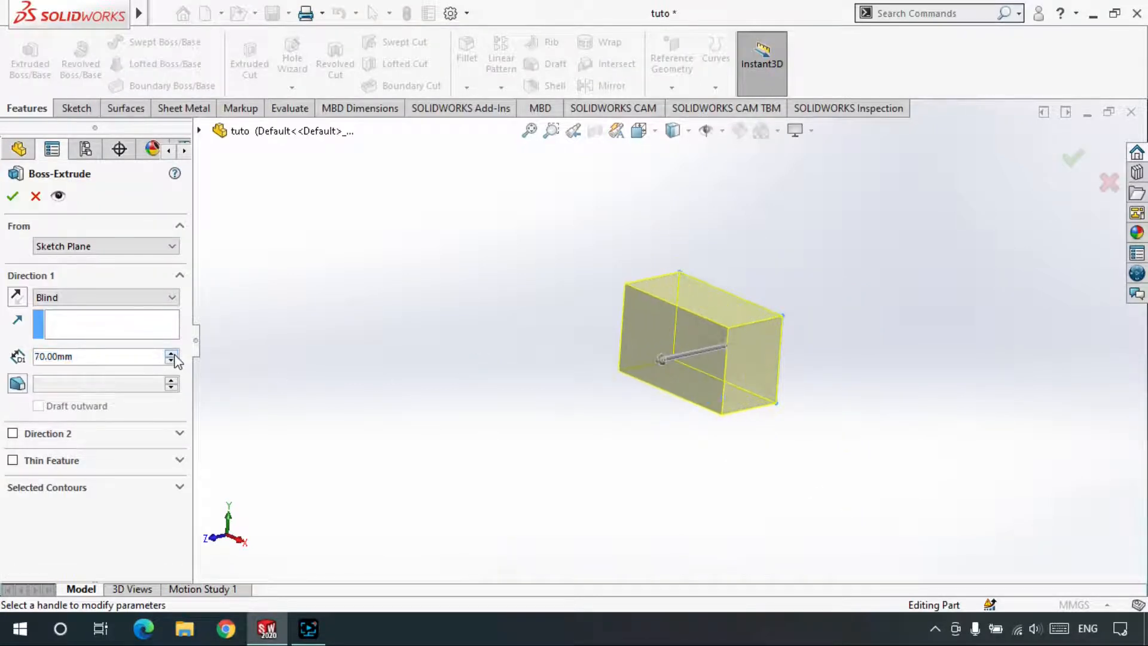
pyautogui.click(172, 353)
pyautogui.click(172, 354)
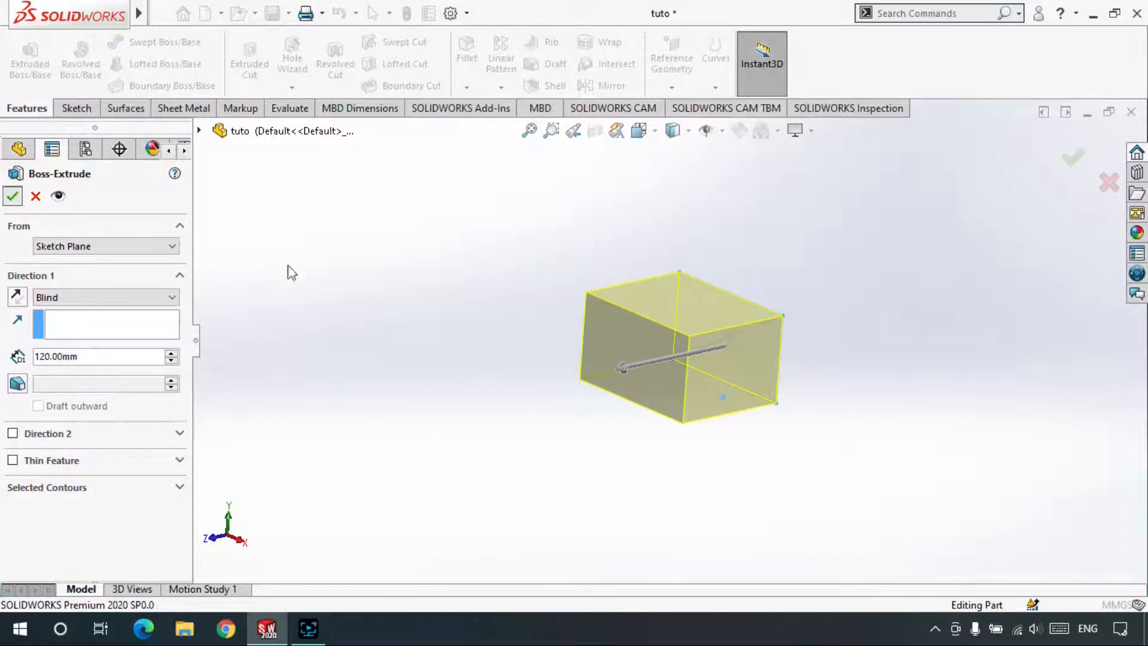
pyautogui.press('Return')
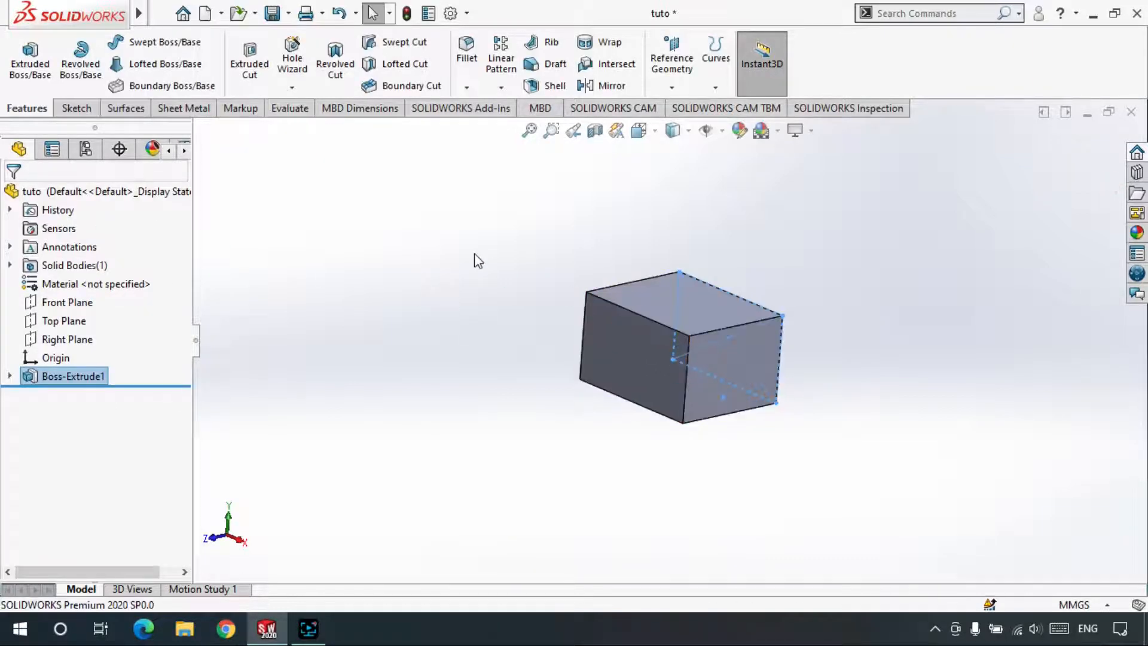
pyautogui.scroll(-2, 773, 406)
pyautogui.scroll(3, 660, 335)
pyautogui.scroll(-3, 619, 240)
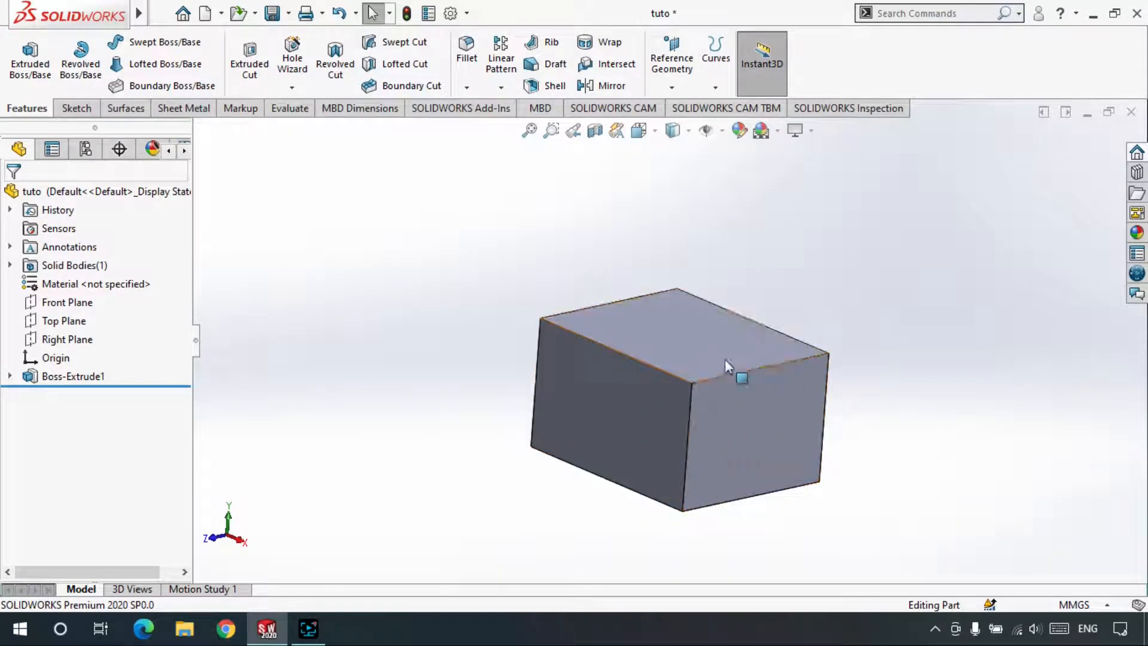
pyautogui.scroll(-3, 783, 421)
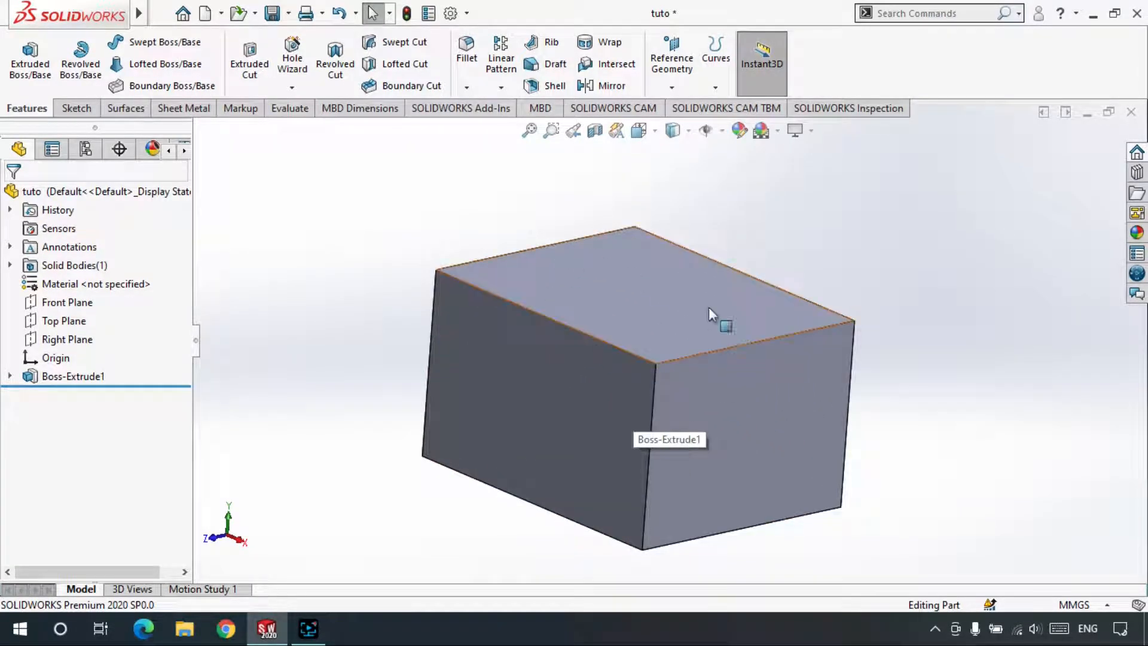
pyautogui.click(646, 287)
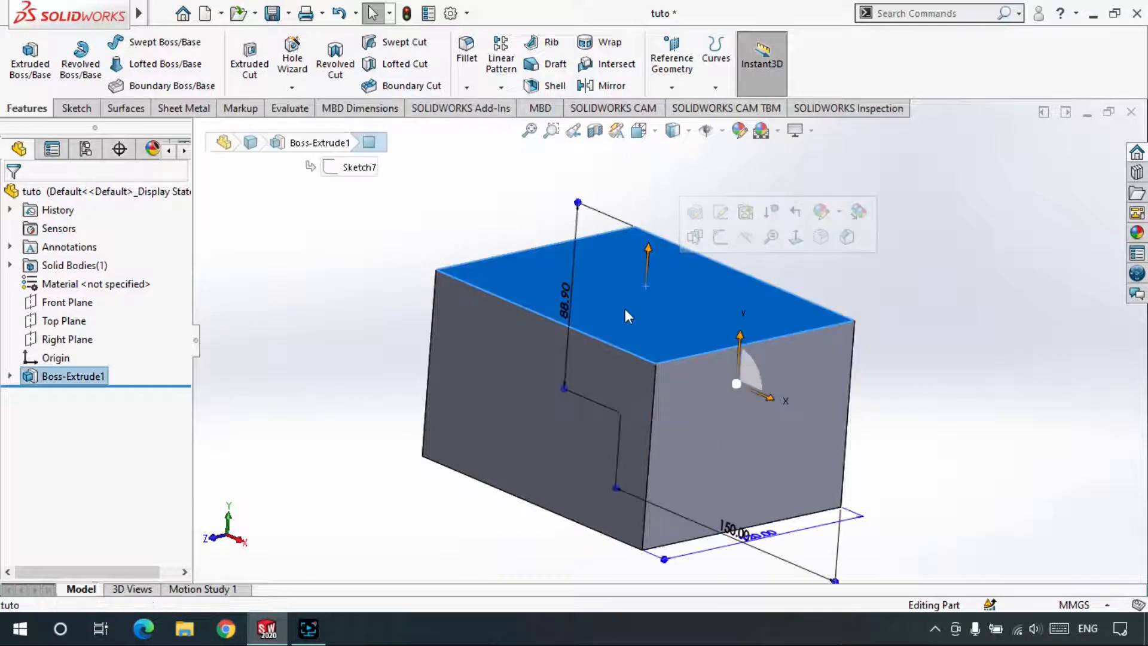
pyautogui.click(871, 289)
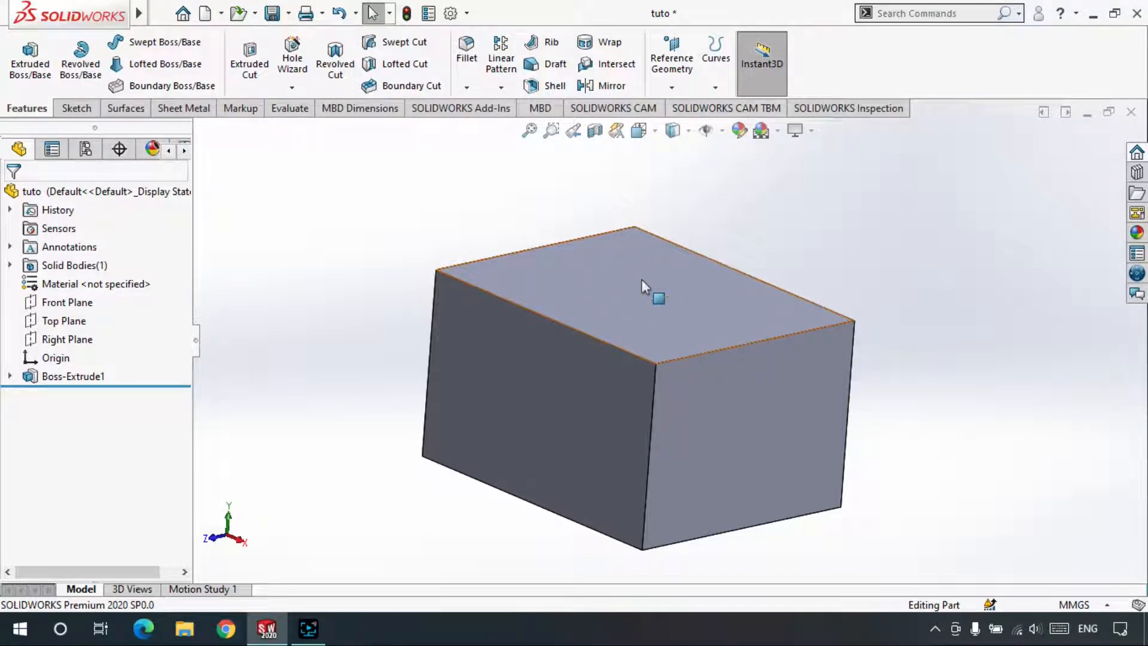
pyautogui.moveTo(593, 341); pyautogui.dragTo(682, 392, button='middle')
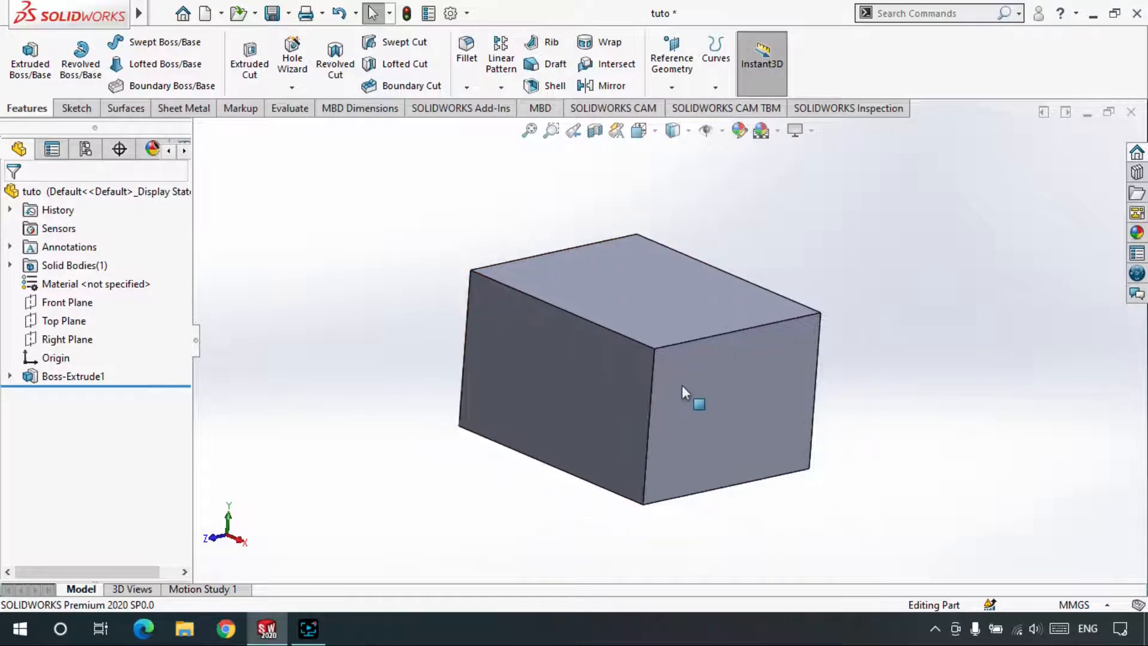
pyautogui.scroll(-1, 684, 392)
pyautogui.click(658, 302)
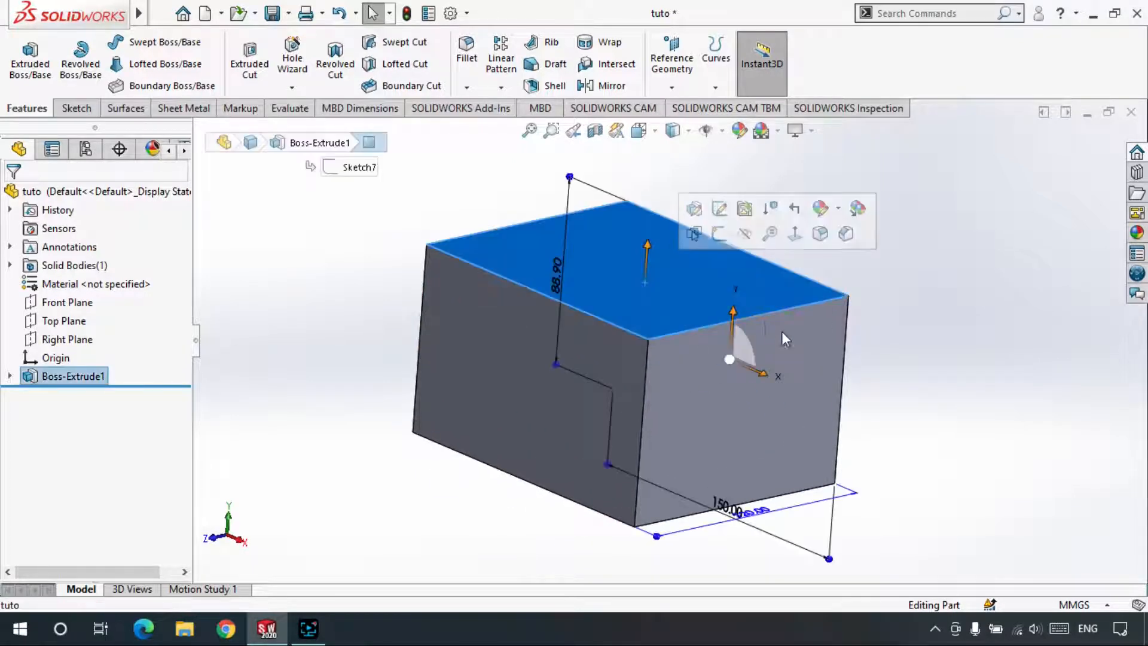
pyautogui.press('Escape')
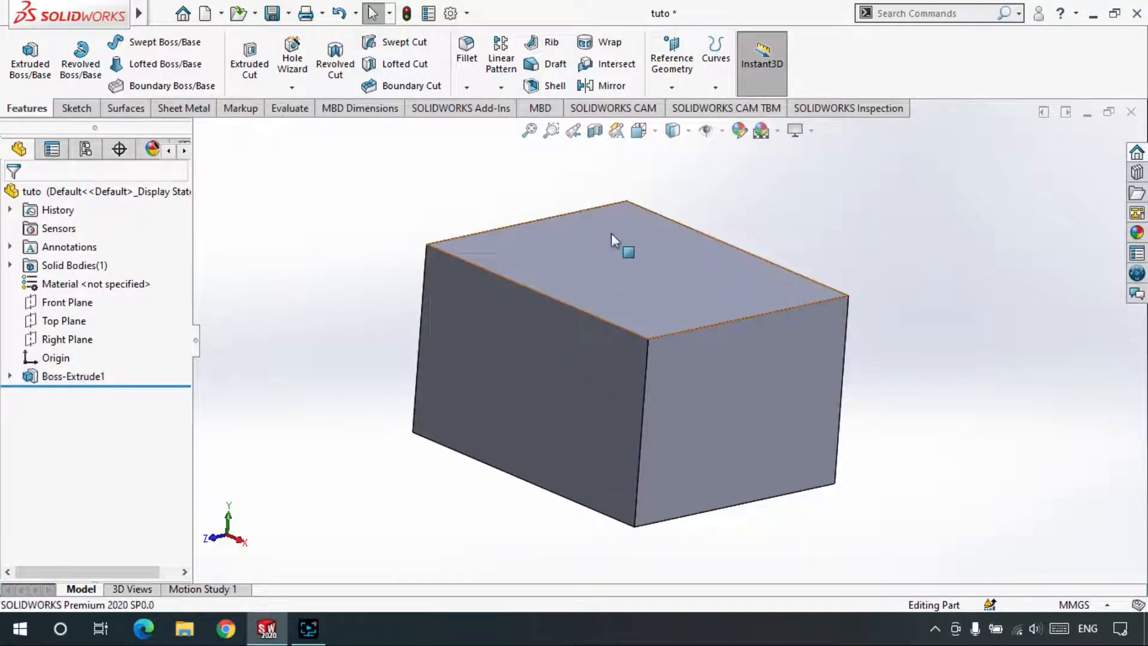
# Start a new sketch on the block's top face and view it from straight above.
pyautogui.click(631, 246)
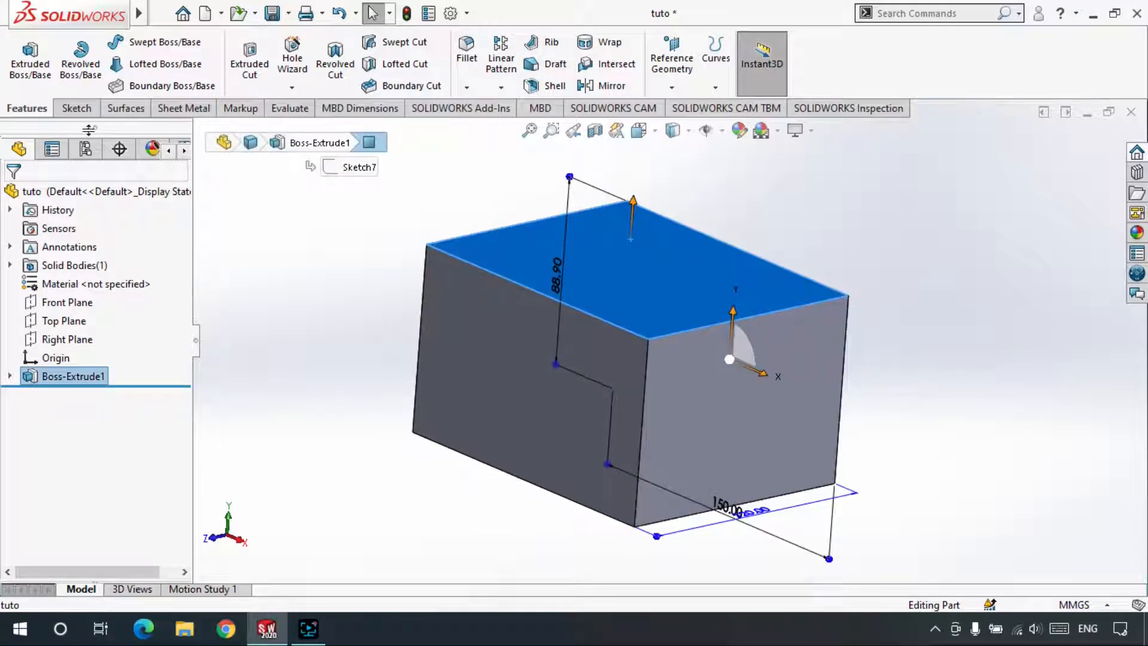
pyautogui.click(77, 110)
pyautogui.click(12, 60)
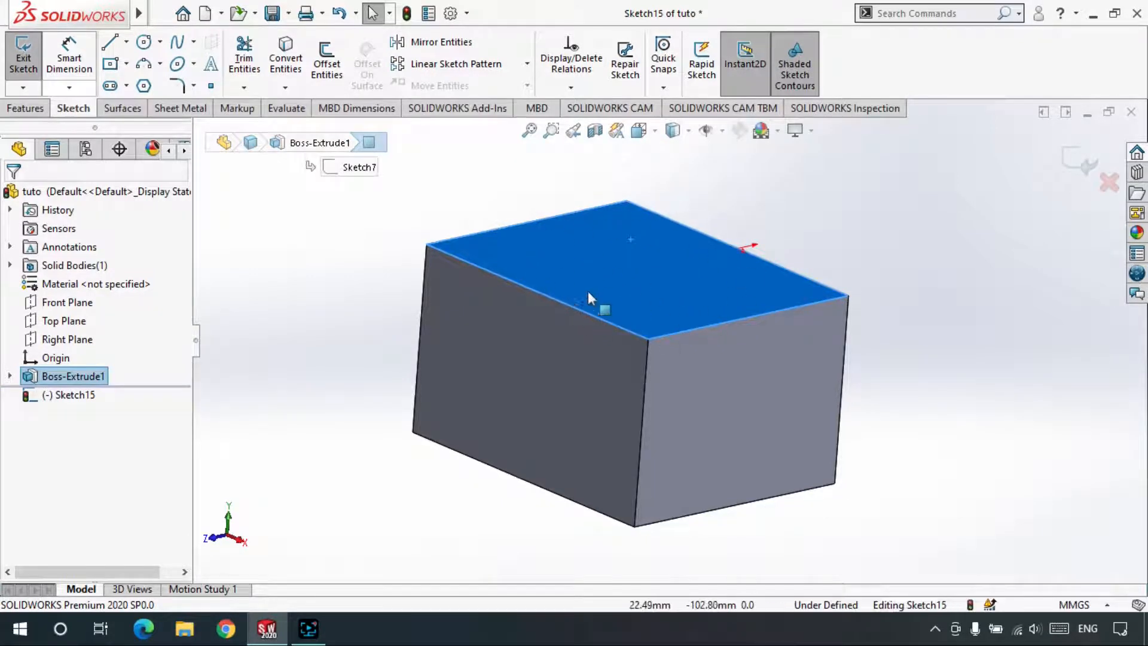
pyautogui.scroll(-1, 598, 266)
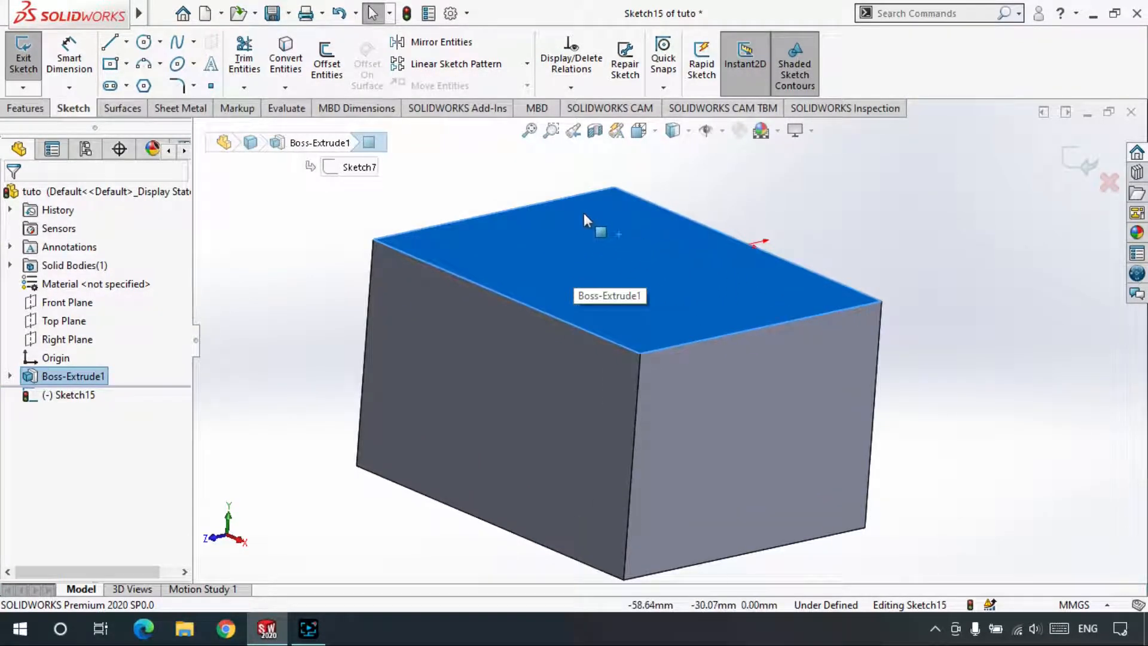
pyautogui.scroll(-1, 584, 213)
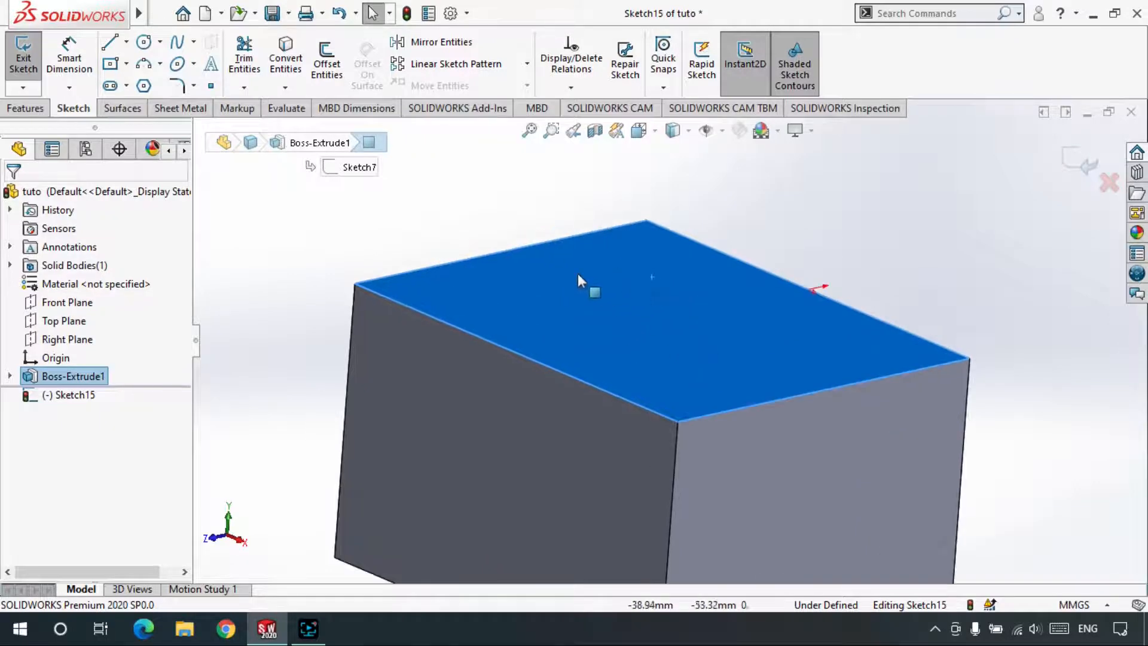
pyautogui.click(654, 131)
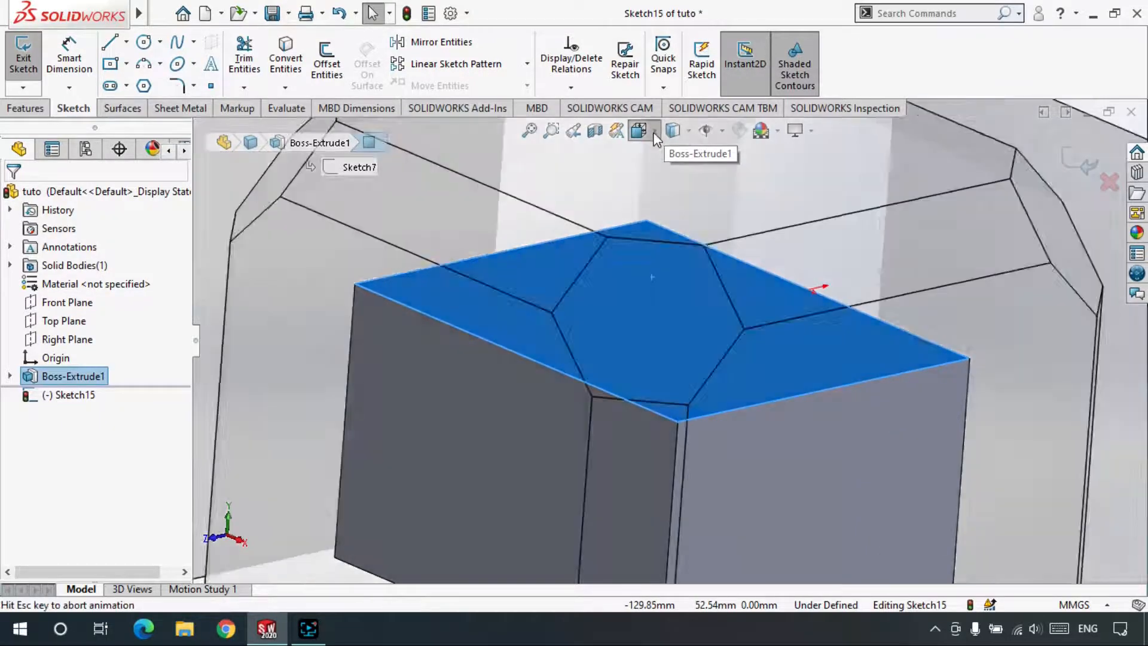
pyautogui.click(739, 228)
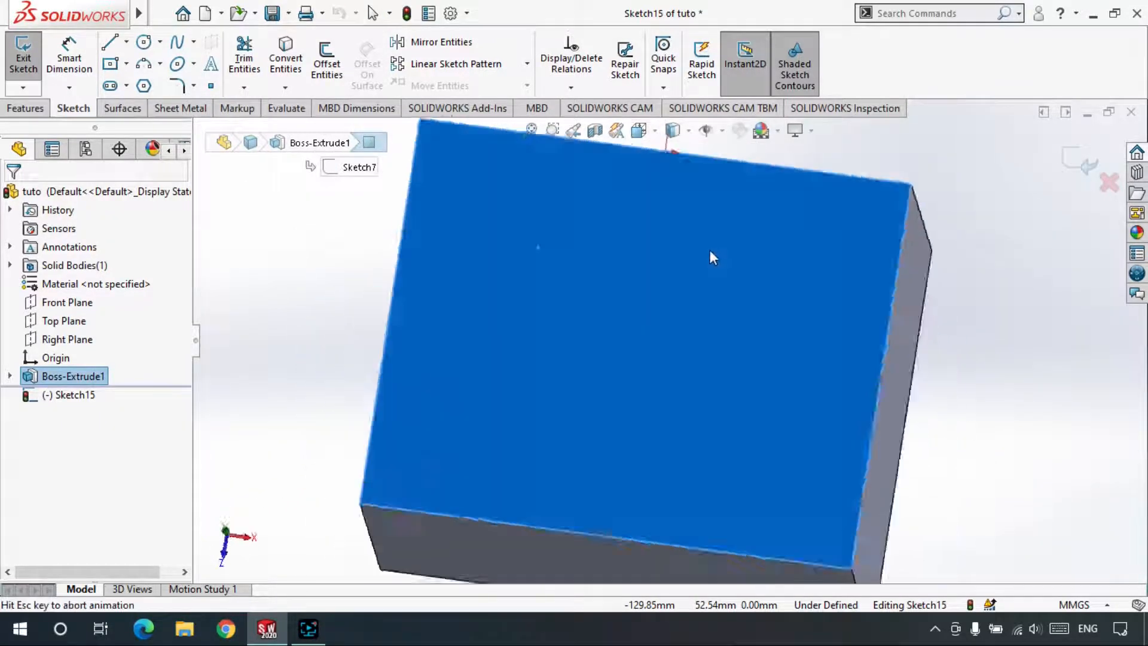
# Sketch a circle centred on the middle of the block's top face.
pyautogui.click(145, 43)
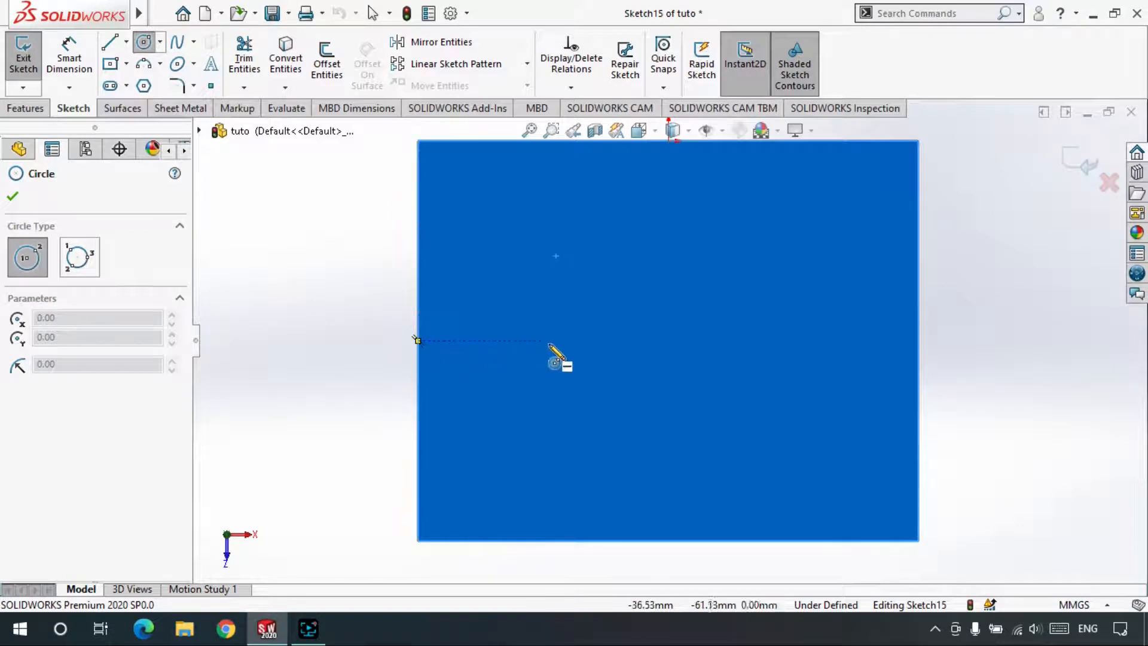
pyautogui.click(668, 341)
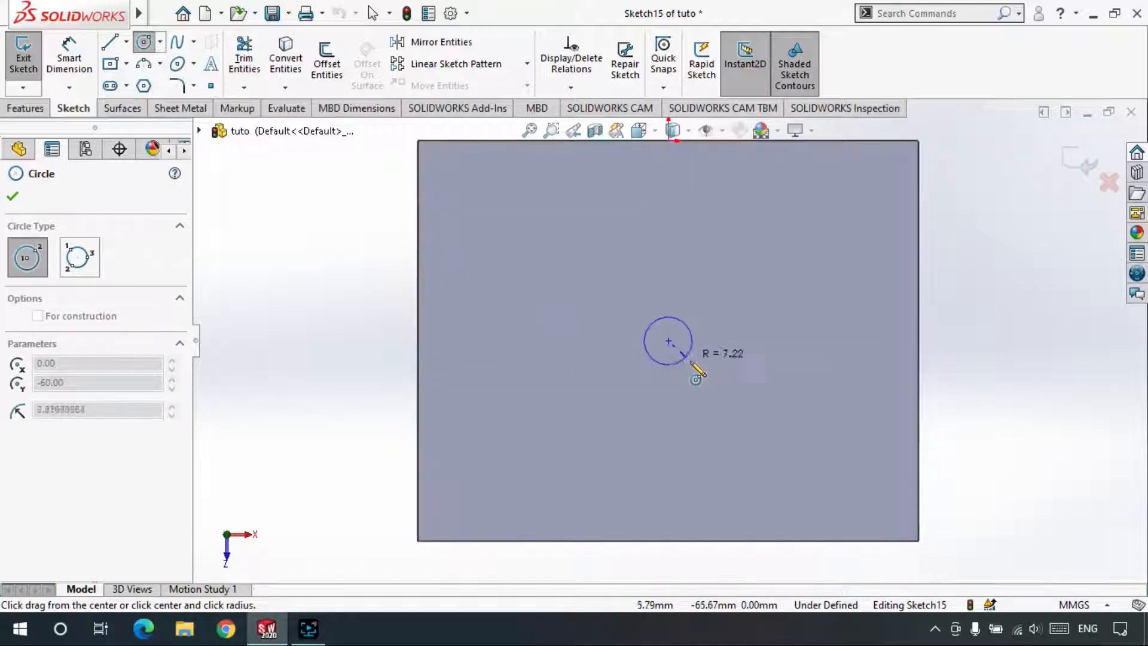
pyautogui.click(691, 362)
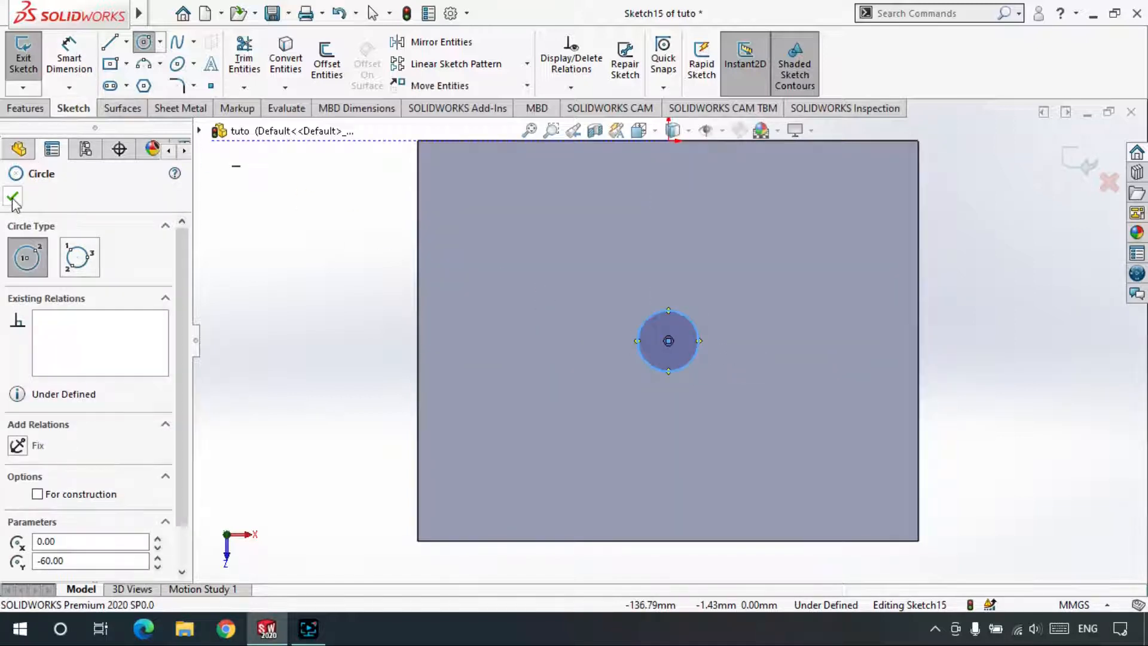
# Extrude the circle on the block's top face as a blind boss 120 mm deep with Merge result turned off.
pyautogui.press('Escape')
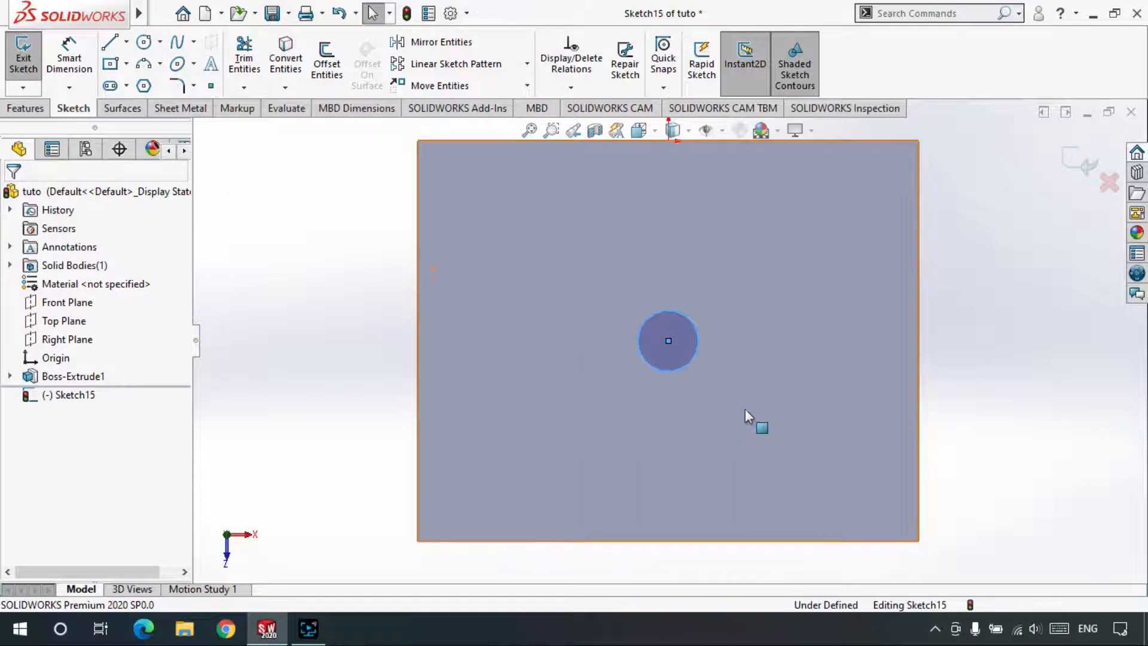
pyautogui.moveTo(744, 408); pyautogui.dragTo(736, 231, button='middle')
pyautogui.scroll(3, 695, 210)
pyautogui.scroll(-3, 694, 210)
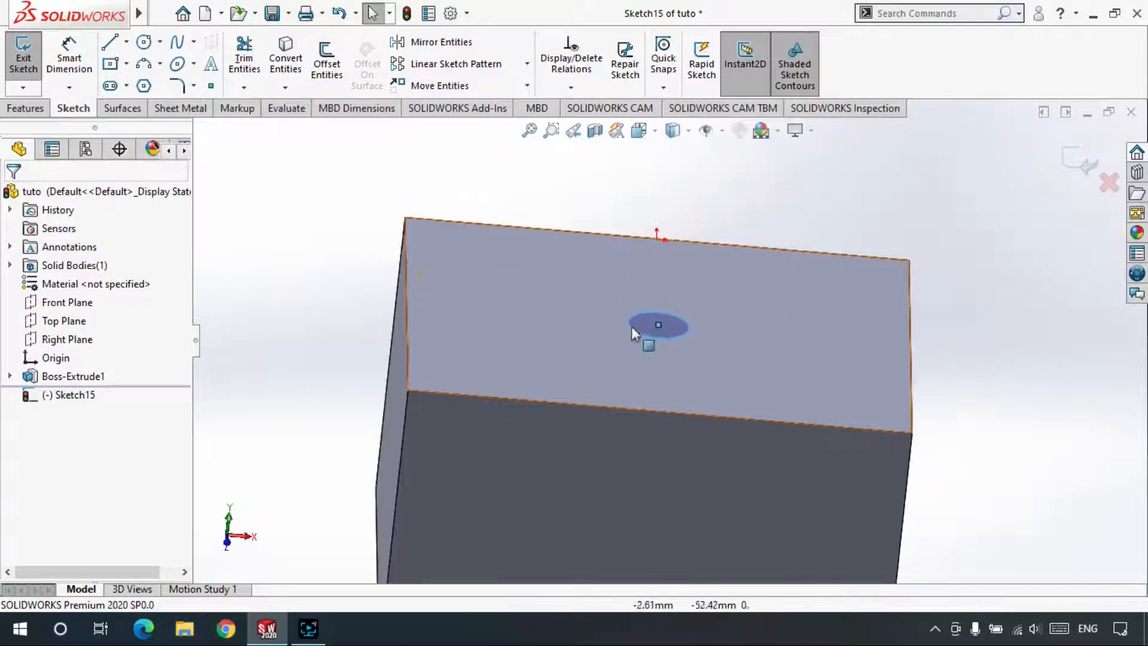
pyautogui.moveTo(632, 325); pyautogui.dragTo(605, 314, button='middle')
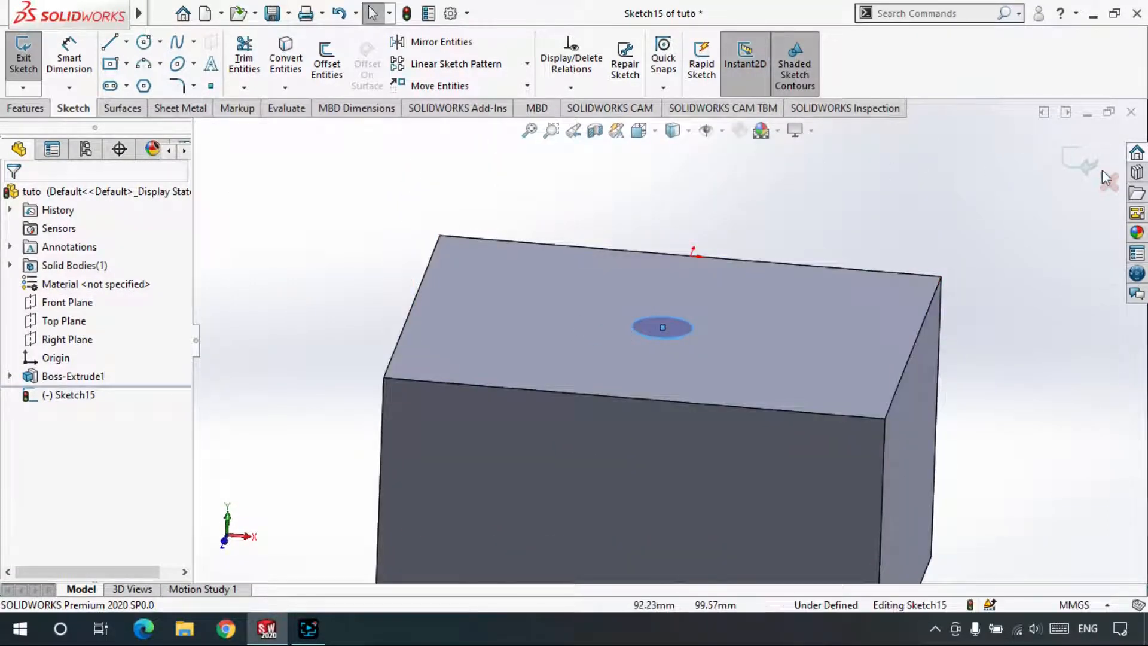
pyautogui.click(25, 108)
pyautogui.click(30, 62)
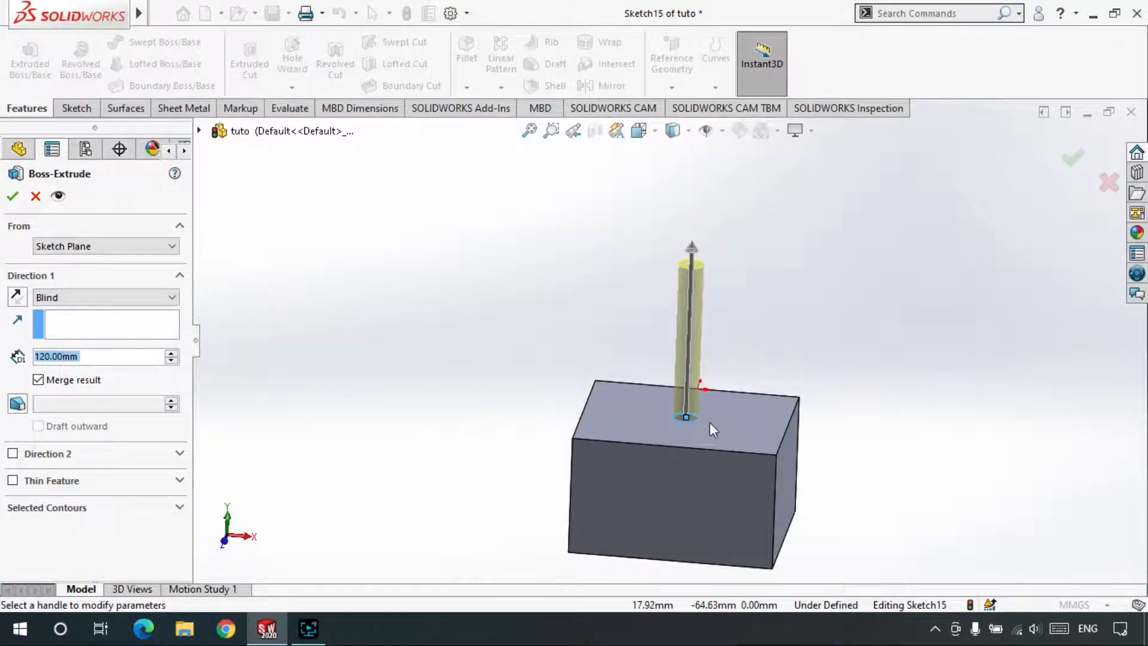
pyautogui.scroll(-2, 709, 422)
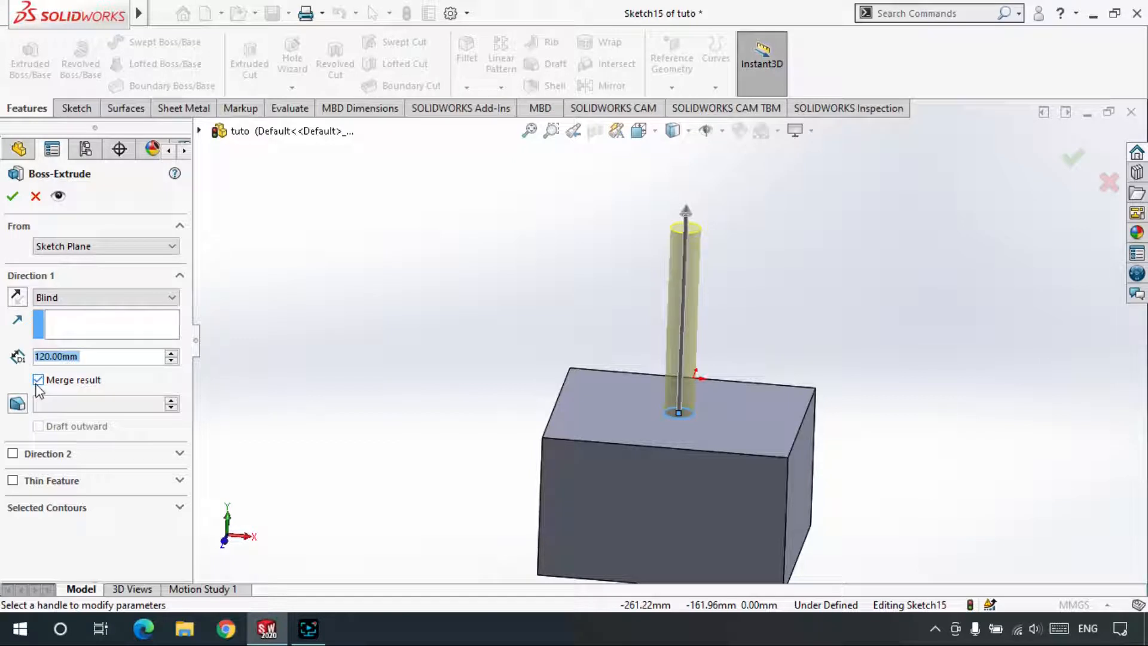
pyautogui.click(13, 198)
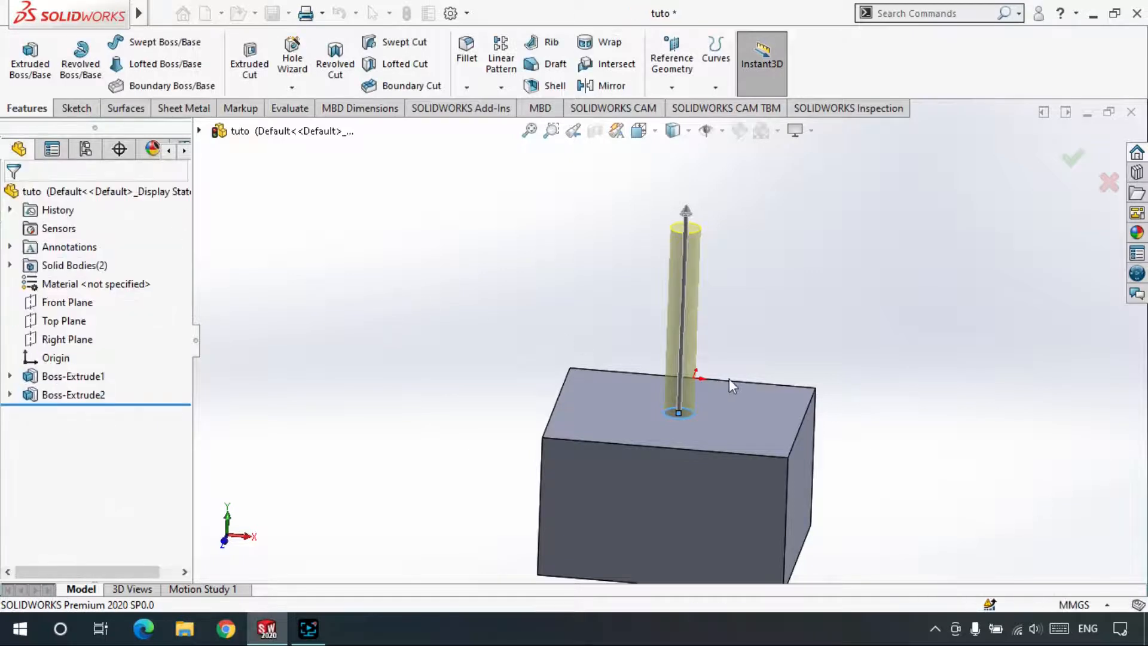
# Examine the joint between the cylinder and the block, selecting the cylinder's side face and the block's top face in turn.
pyautogui.scroll(-3, 712, 431)
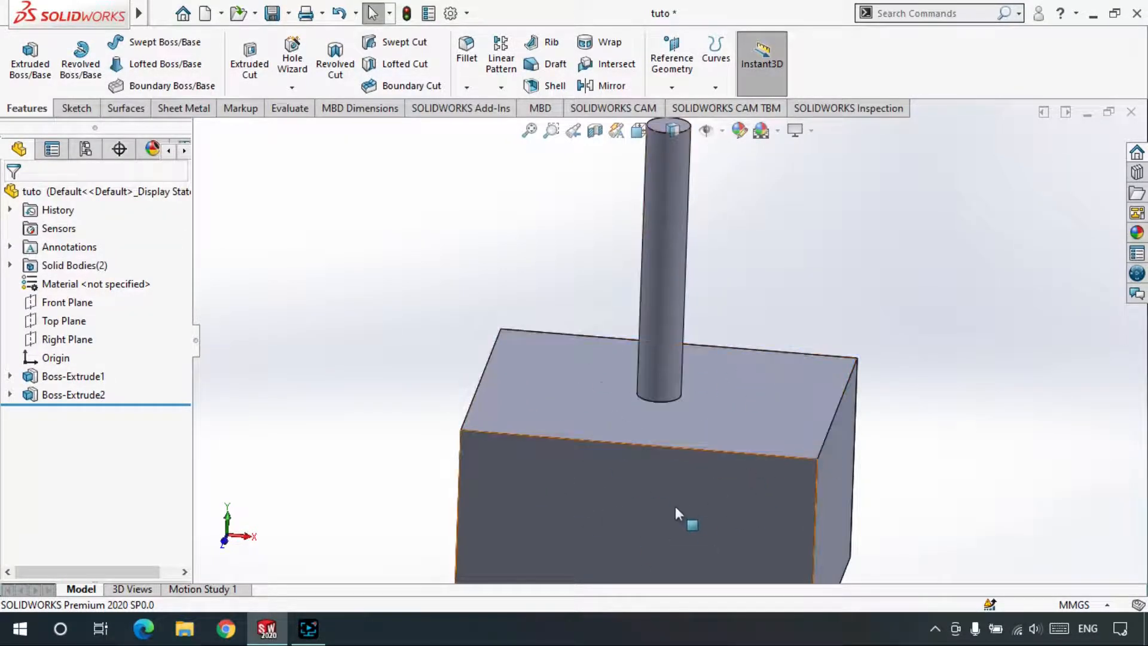
pyautogui.click(661, 252)
pyautogui.click(566, 399)
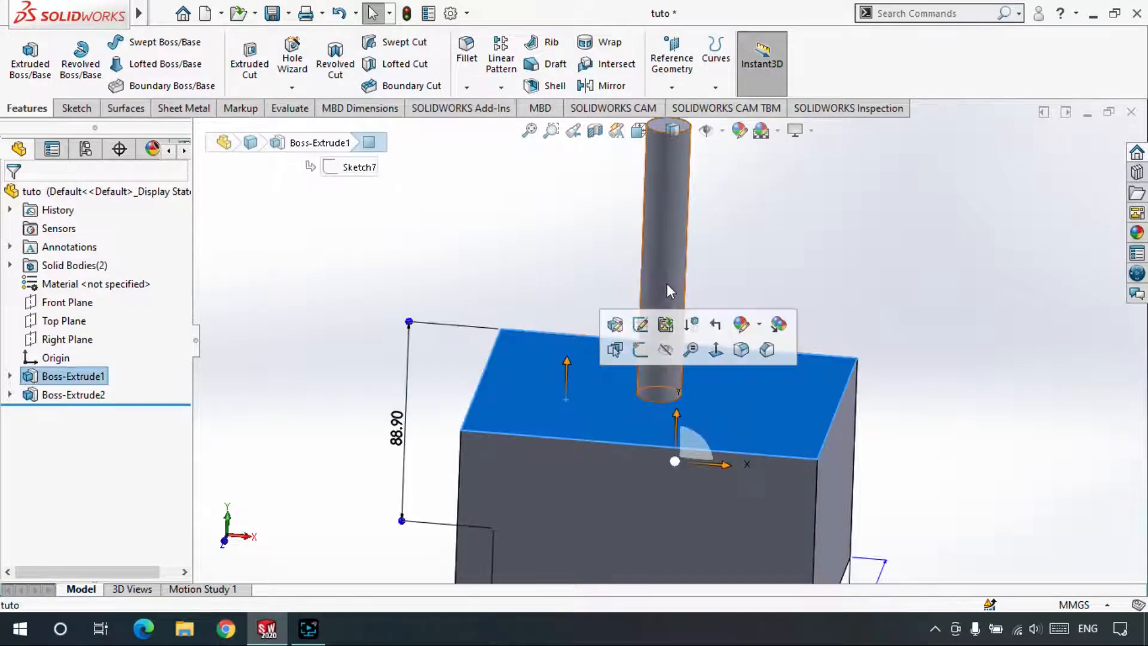
pyautogui.click(643, 267)
pyautogui.click(474, 274)
pyautogui.click(578, 384)
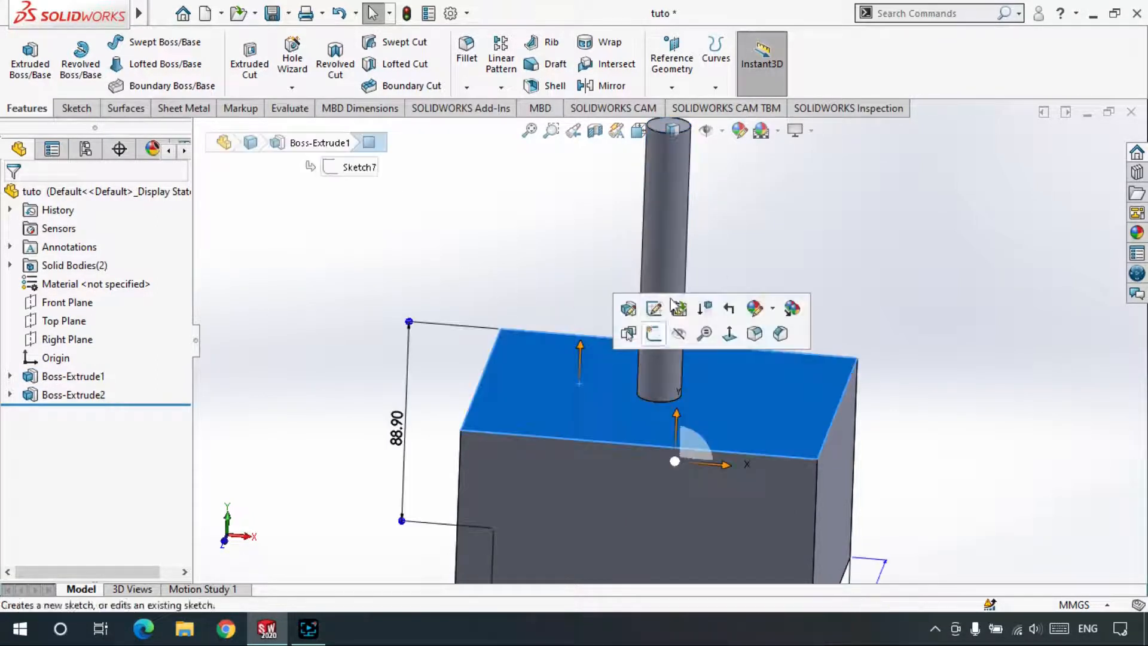
pyautogui.click(662, 235)
pyautogui.click(469, 256)
pyautogui.click(551, 370)
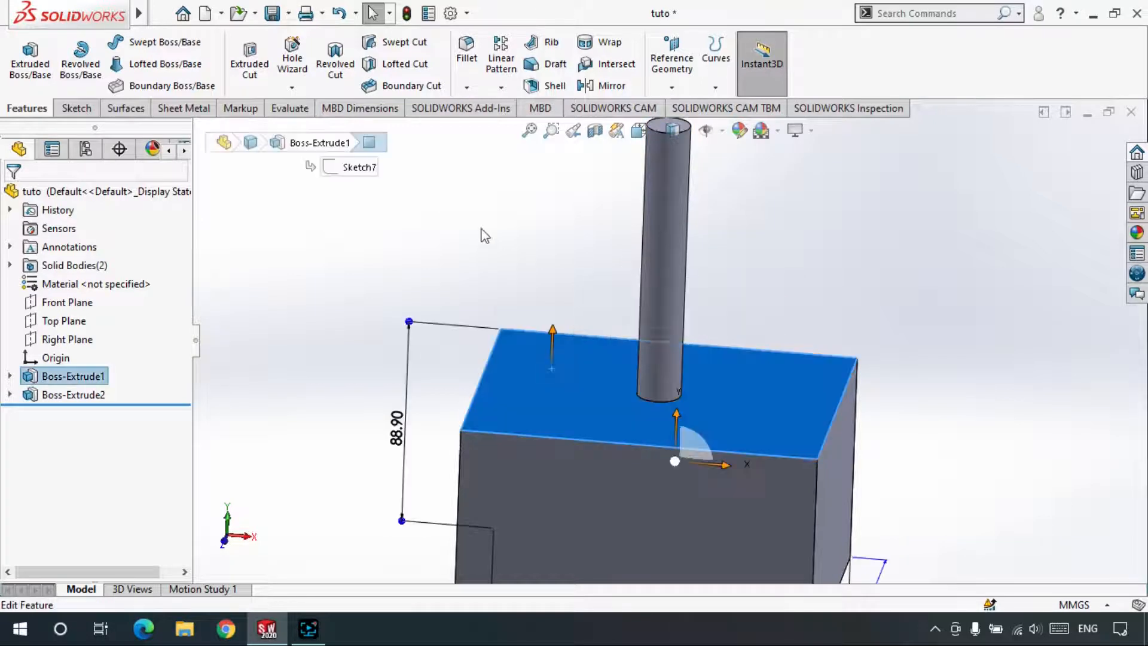
pyautogui.press('Escape')
pyautogui.scroll(3, 676, 242)
pyautogui.scroll(-5, 679, 398)
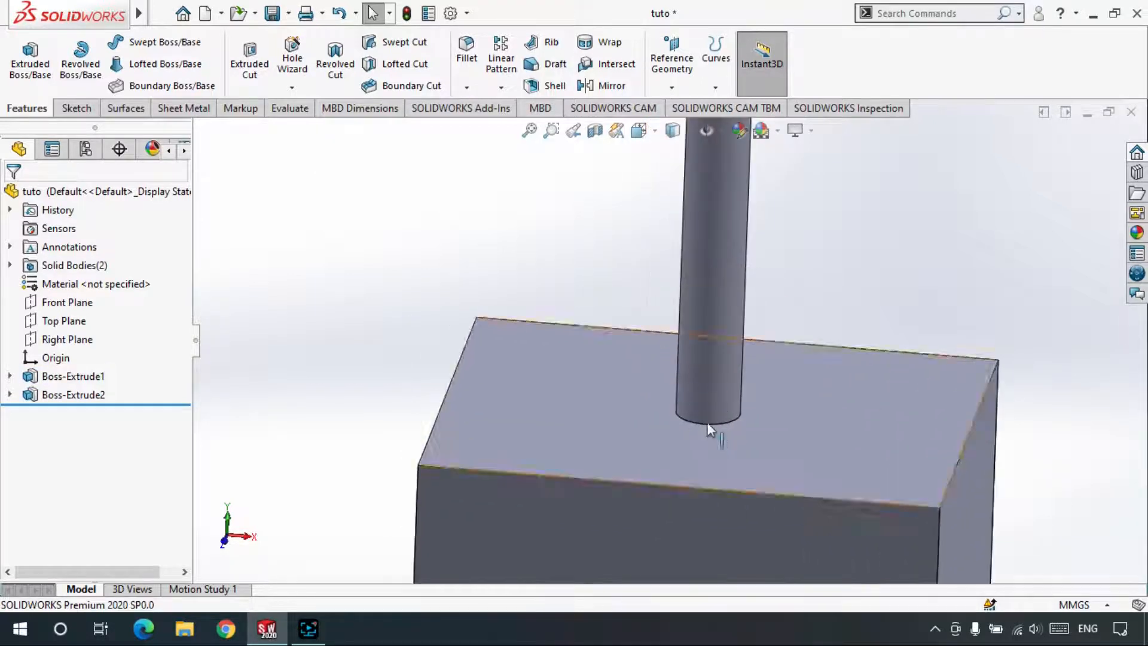
pyautogui.scroll(3, 705, 406)
pyautogui.scroll(-3, 688, 380)
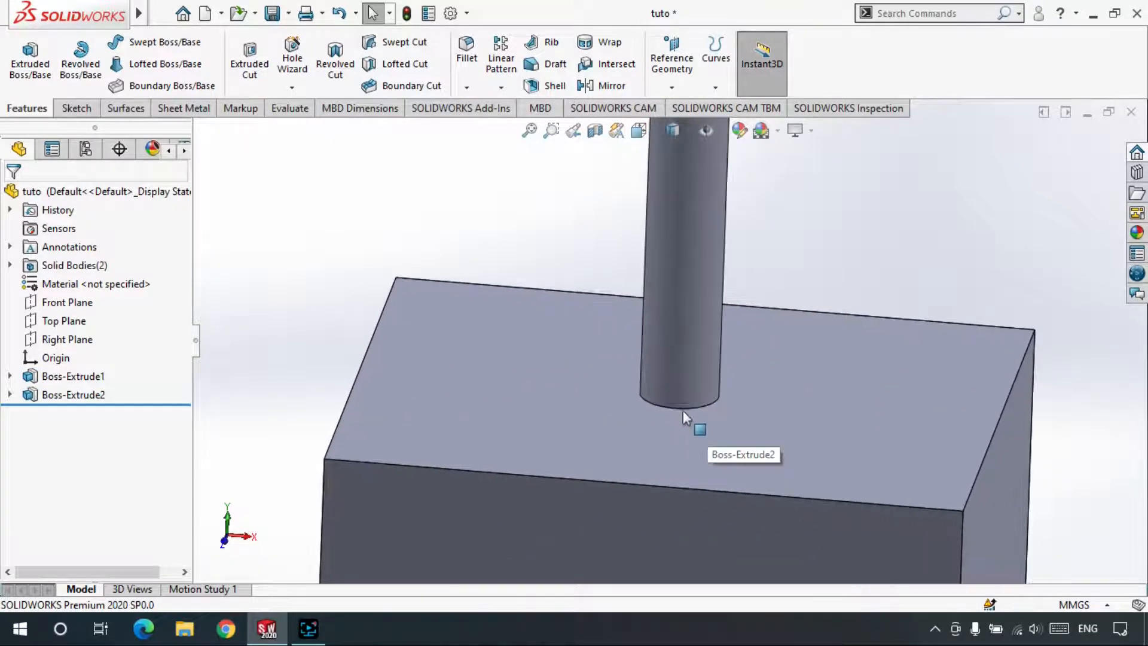
pyautogui.scroll(4, 684, 406)
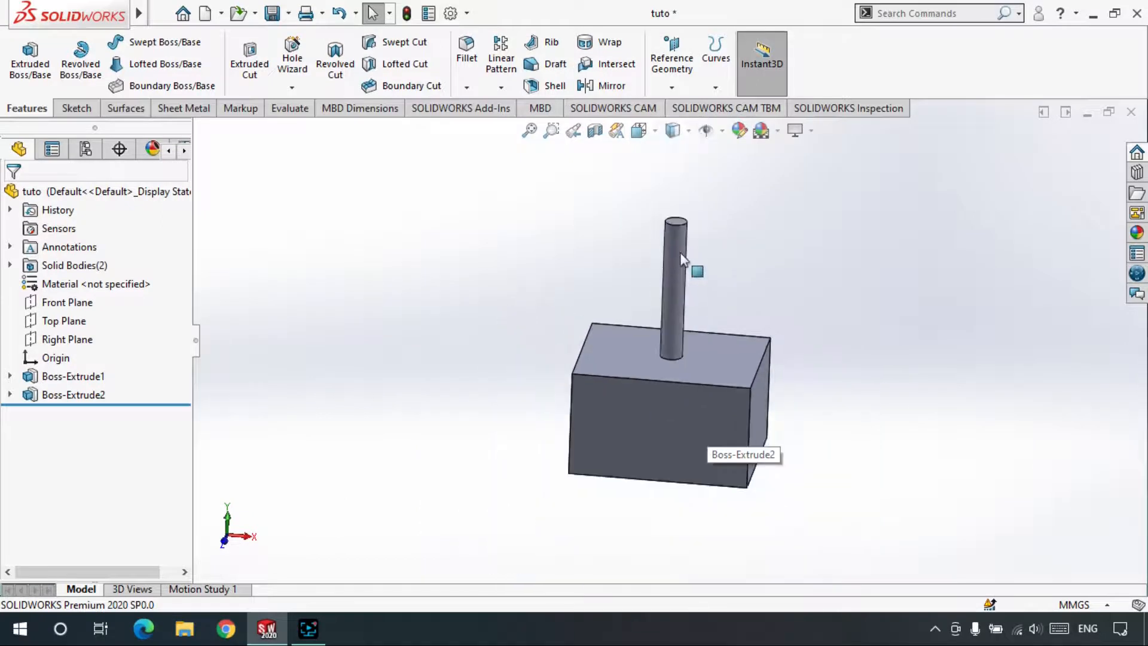
# Hide the cylinder body standing on the block.
pyautogui.click(682, 256)
pyautogui.rightClick(680, 249)
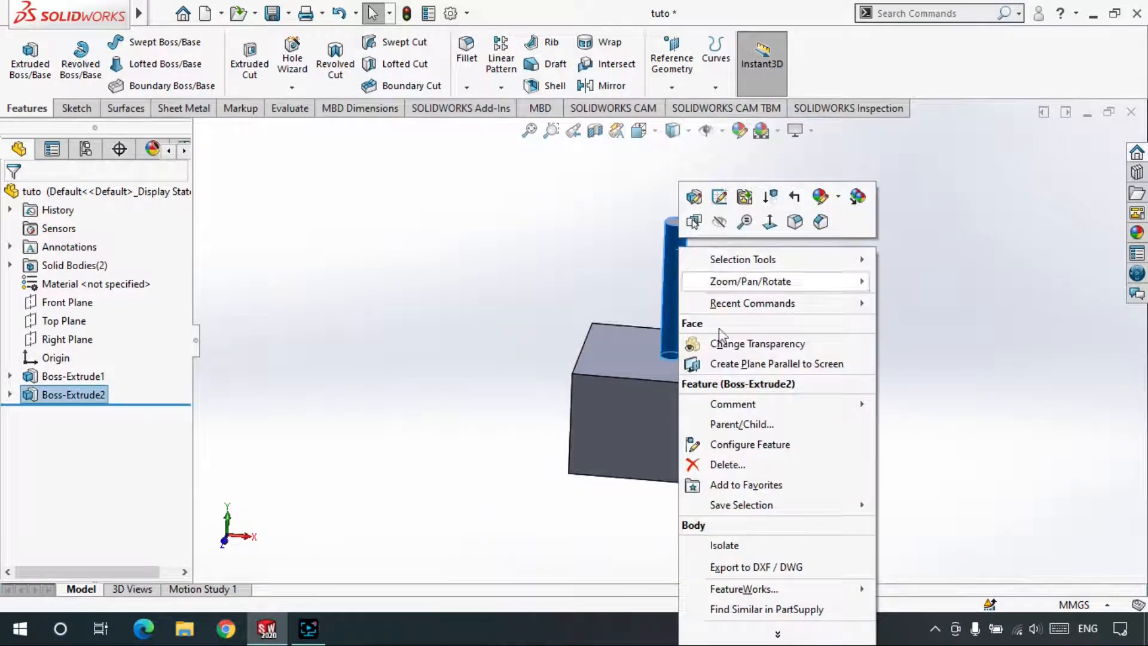
pyautogui.click(717, 222)
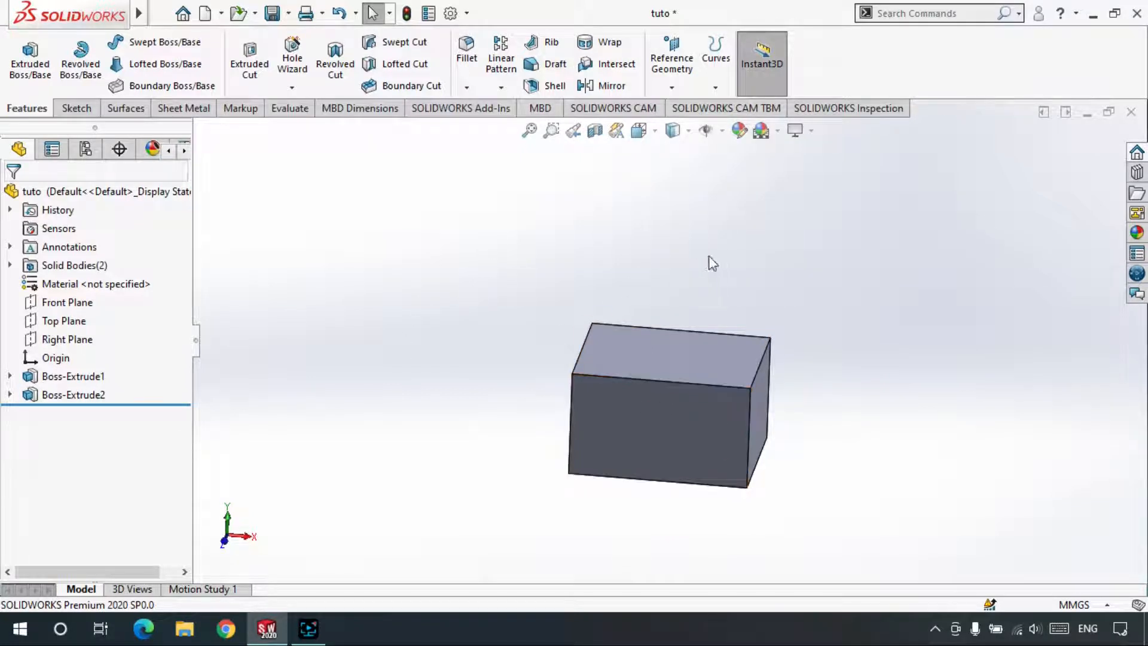
# Bring the cylinder back using Show Hidden Bodies and exit that mode.
pyautogui.scroll(3, 579, 287)
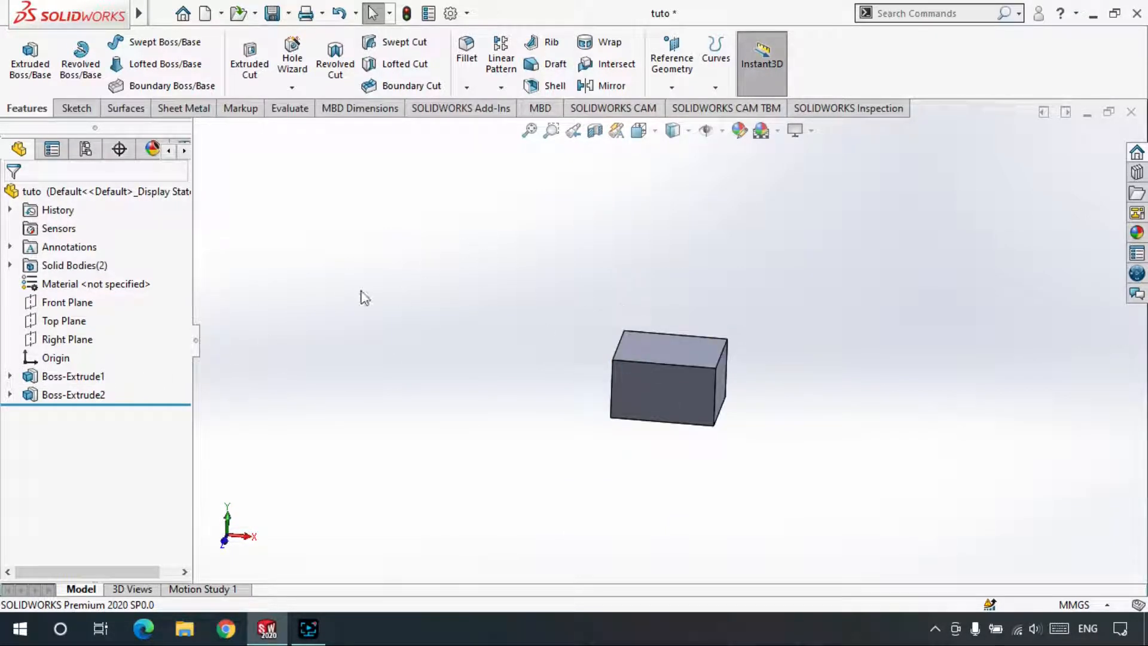
pyautogui.scroll(1, 358, 284)
pyautogui.rightClick(339, 215)
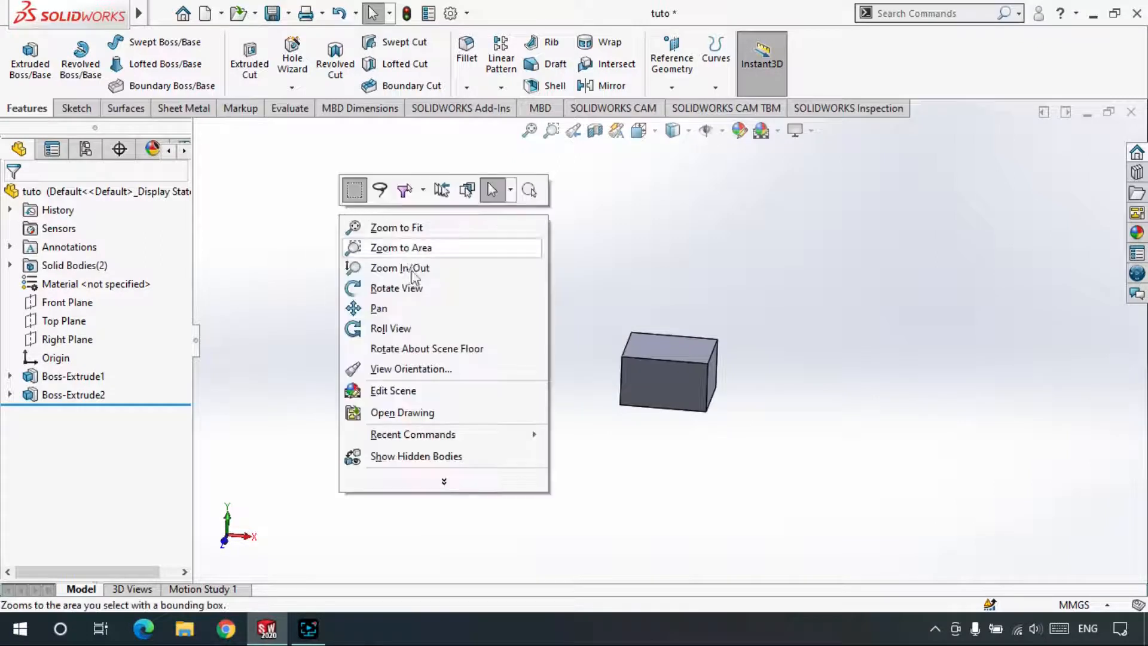
pyautogui.click(417, 456)
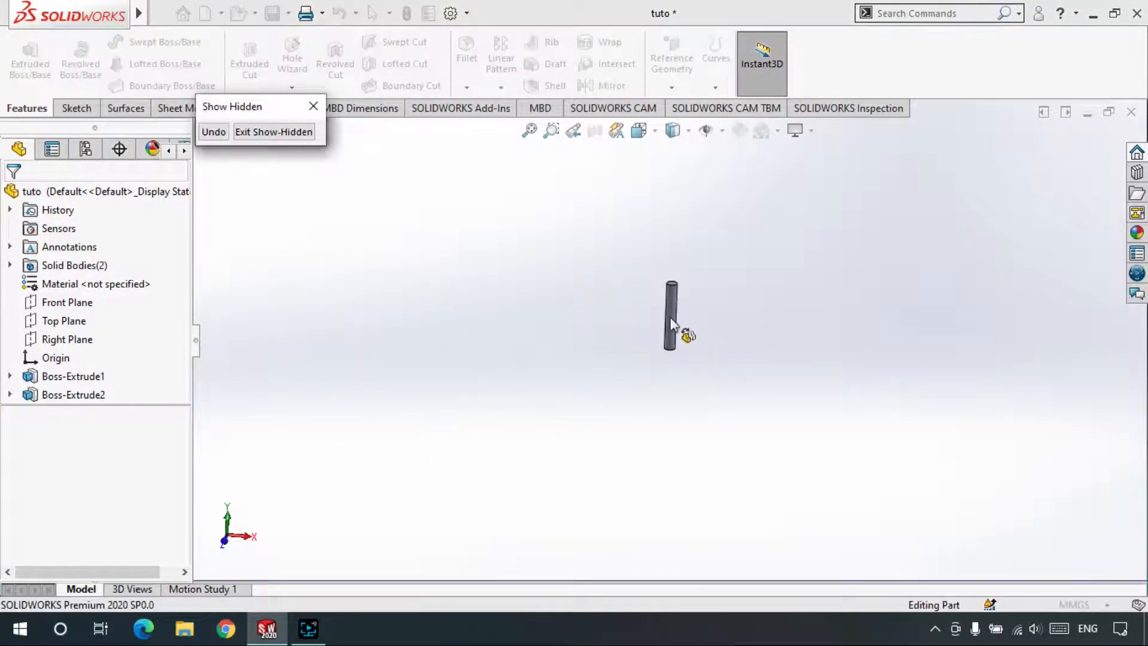
pyautogui.scroll(-2, 690, 228)
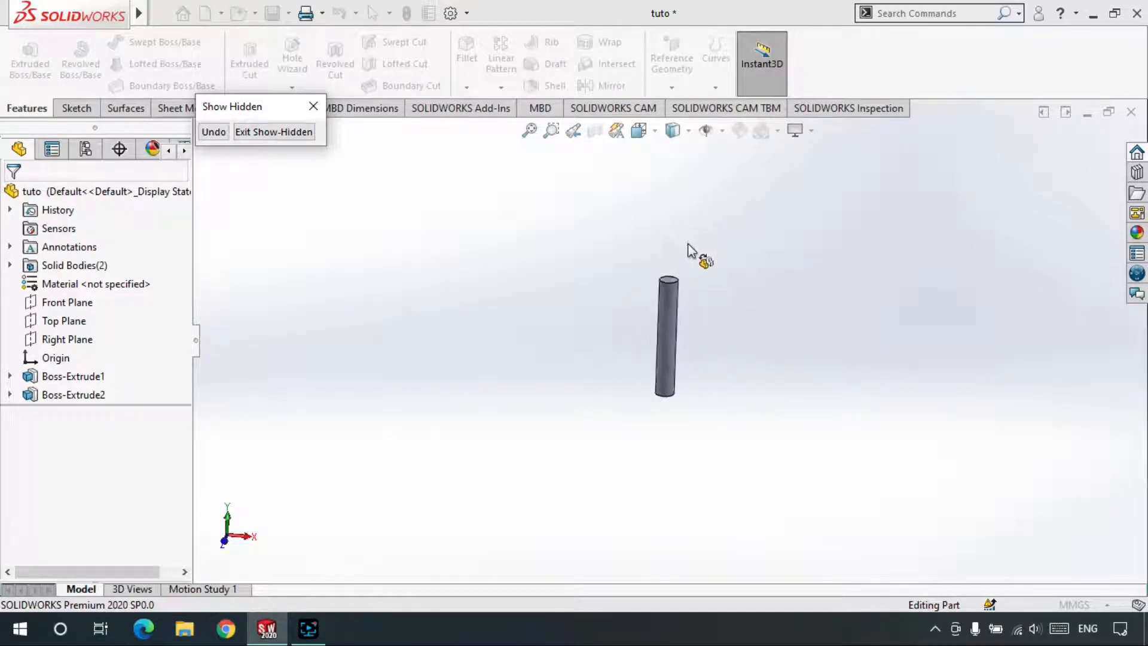
pyautogui.click(664, 344)
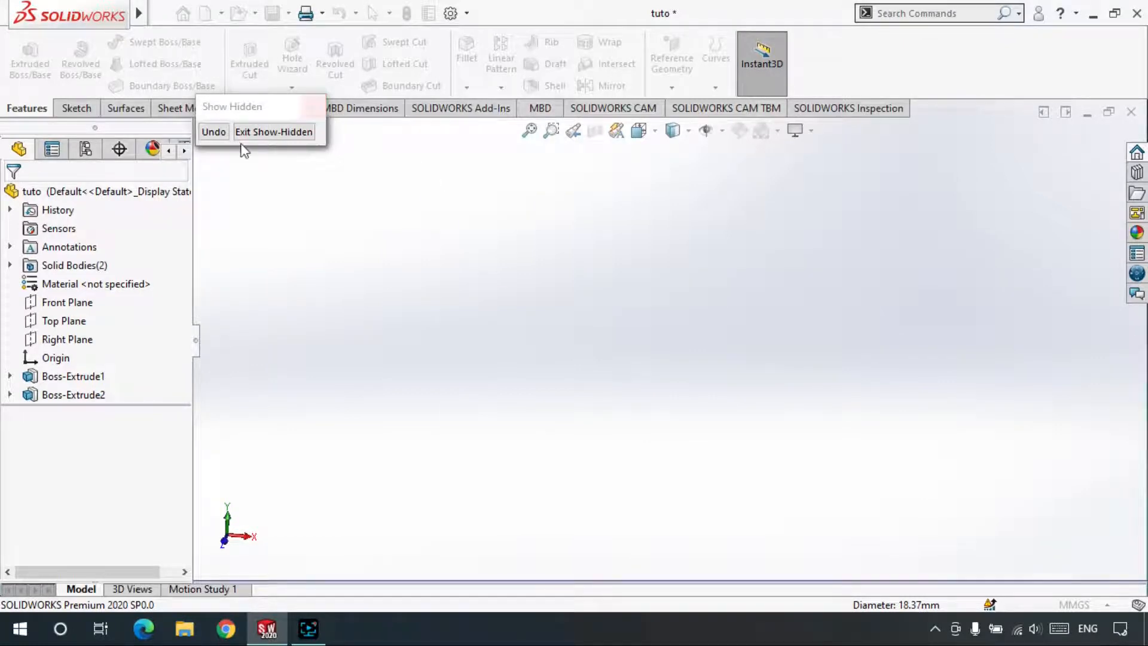
pyautogui.click(312, 107)
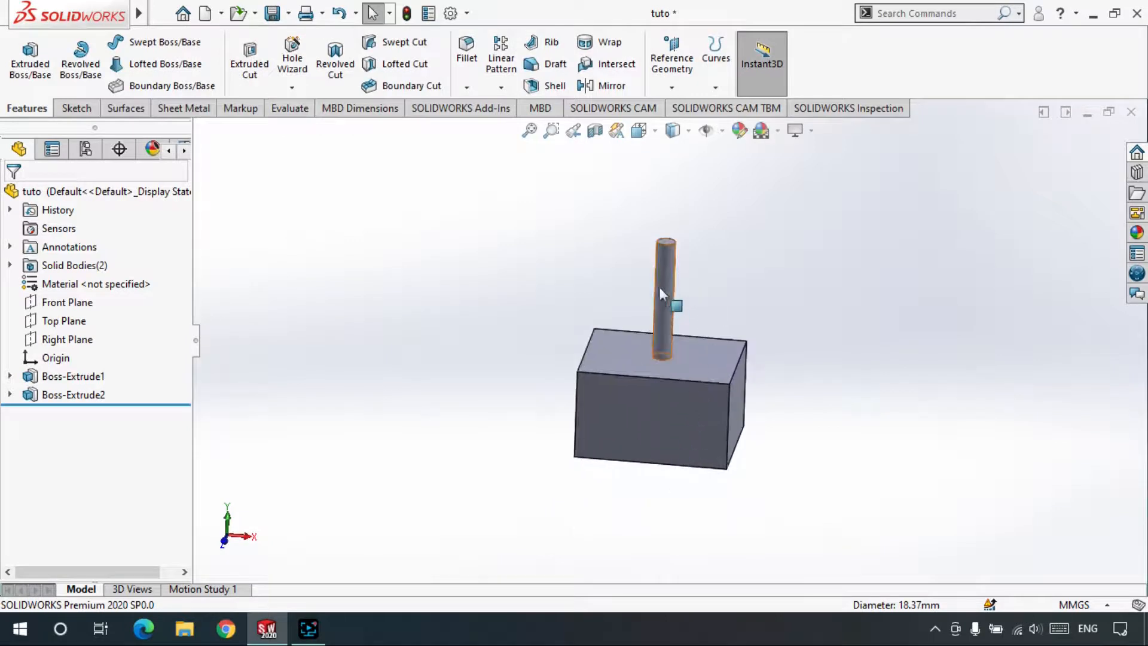
# Hide the cylinder body again and expand the part's list of solid bodies.
pyautogui.rightClick(663, 266)
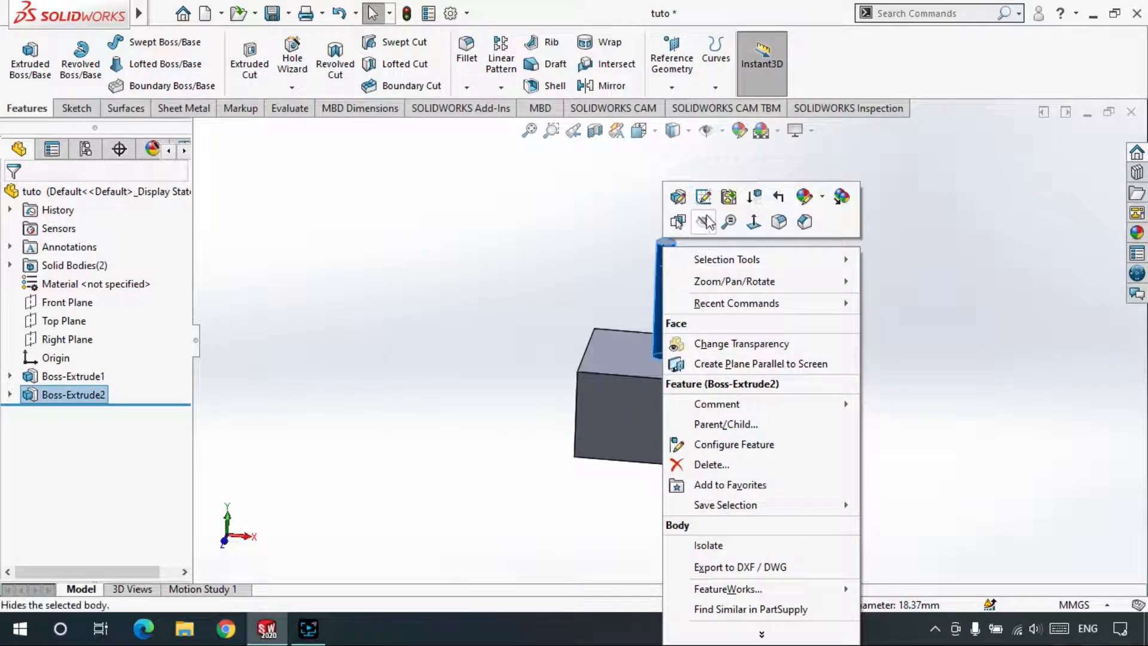
pyautogui.press('Escape')
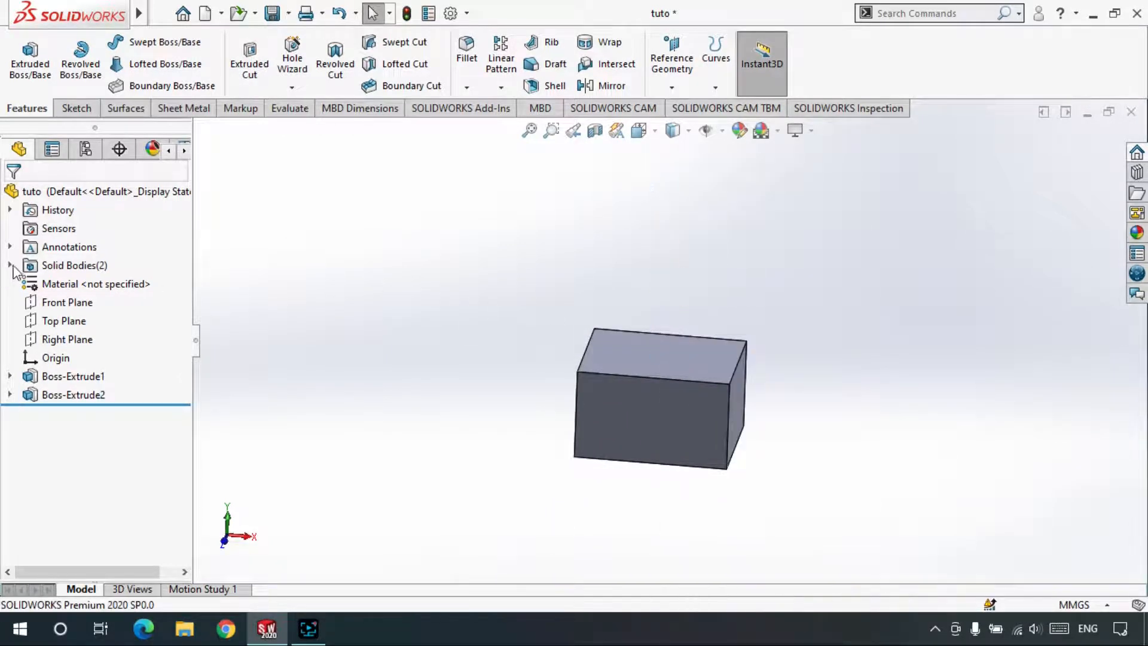
pyautogui.click(10, 266)
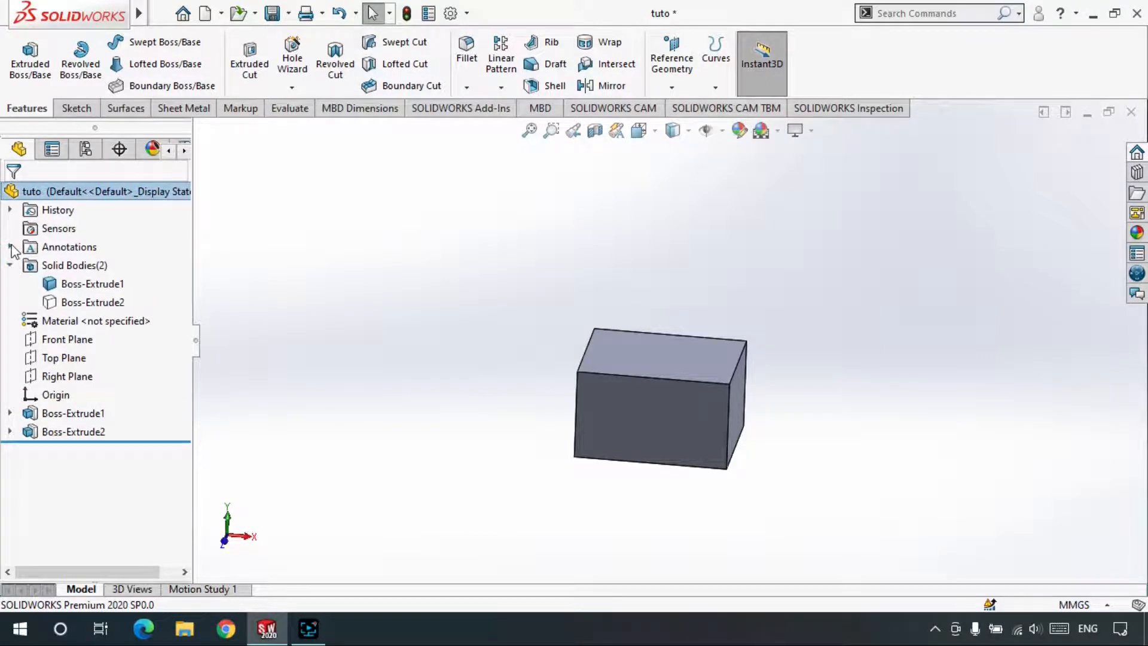
pyautogui.click(10, 247)
pyautogui.click(11, 247)
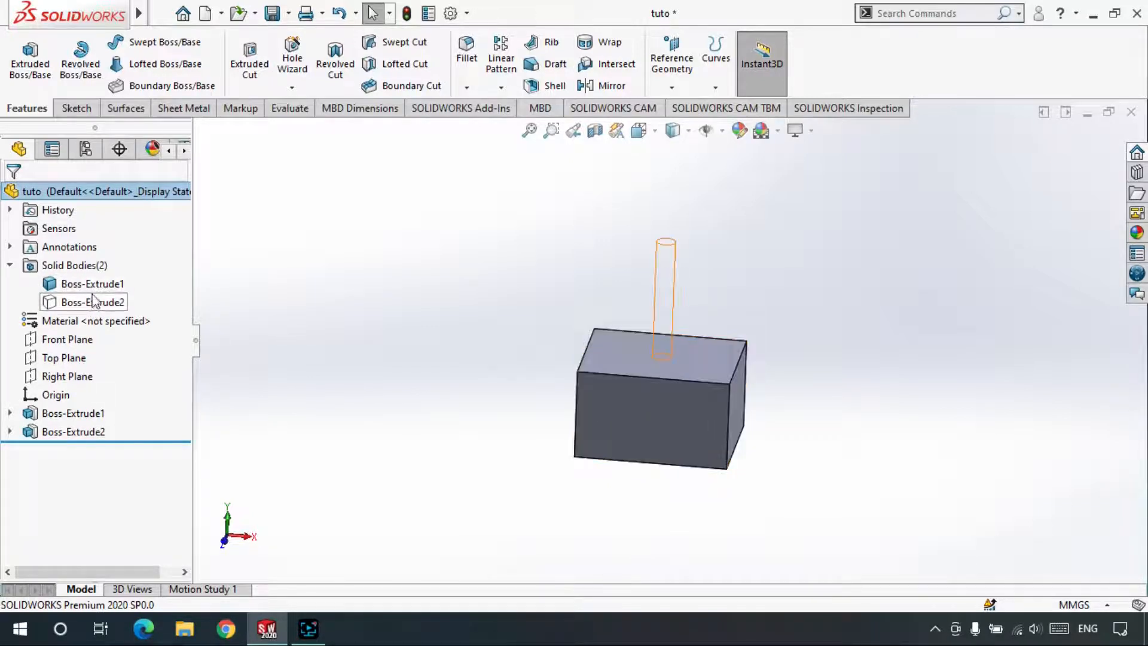
# Show the hidden Boss-Extrude2 body from the list of solid bodies.
pyautogui.click(94, 304)
pyautogui.rightClick(94, 304)
pyautogui.press('Escape')
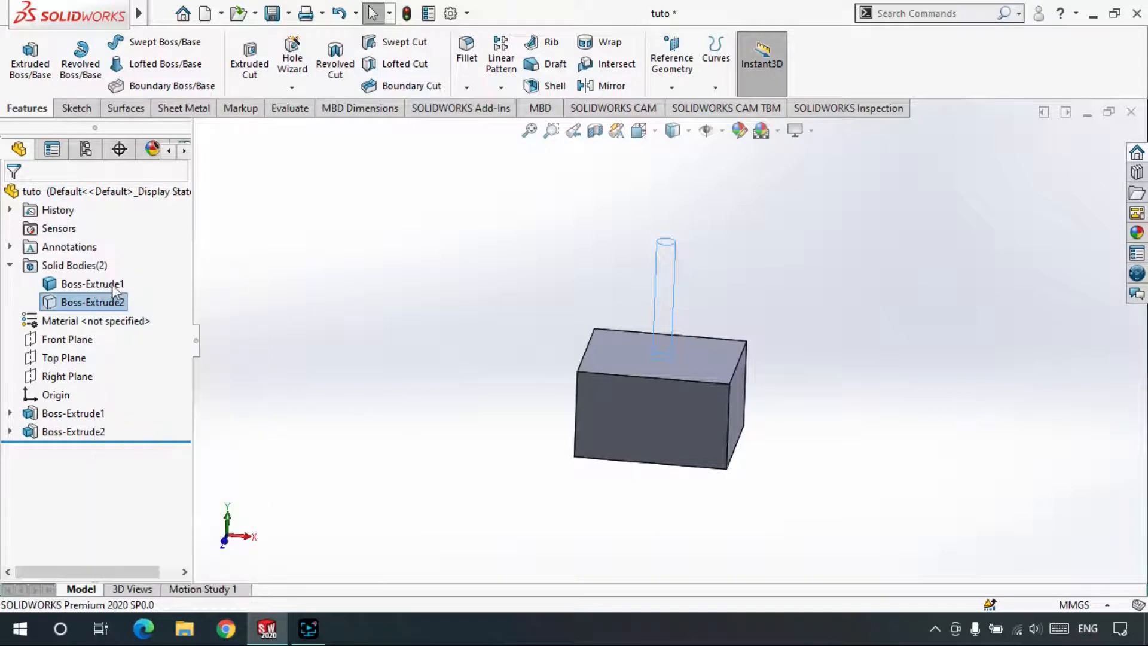
pyautogui.click(454, 270)
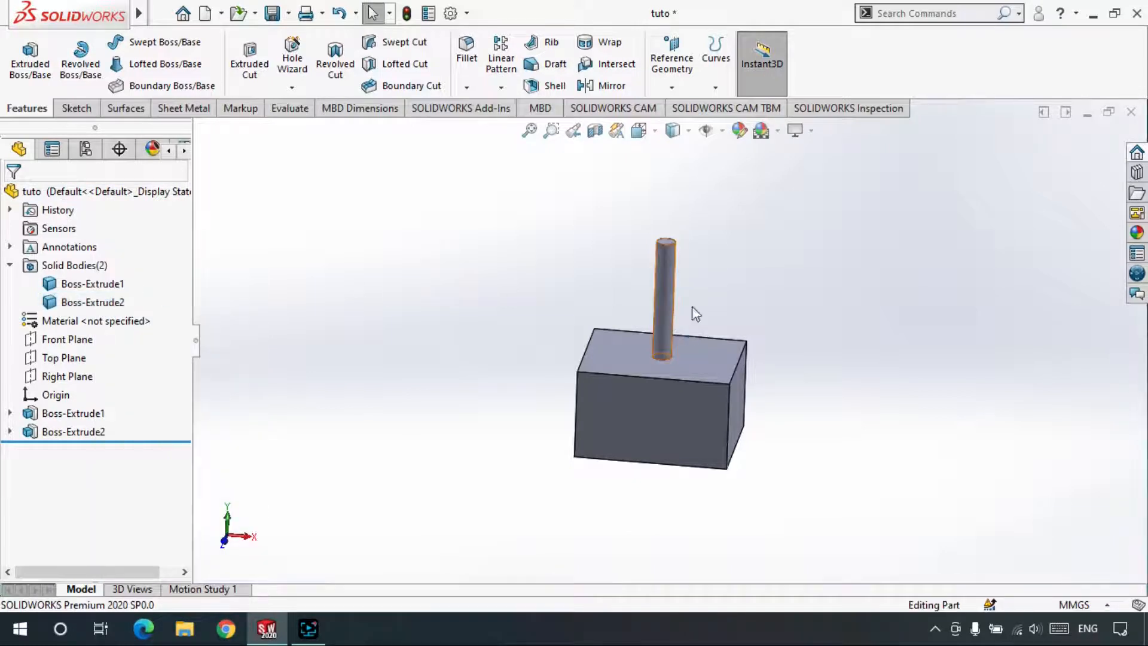
# Start a symmetric fillet on the cylinder's top circular edge with a 1 mm radius.
pyautogui.scroll(-5, 691, 308)
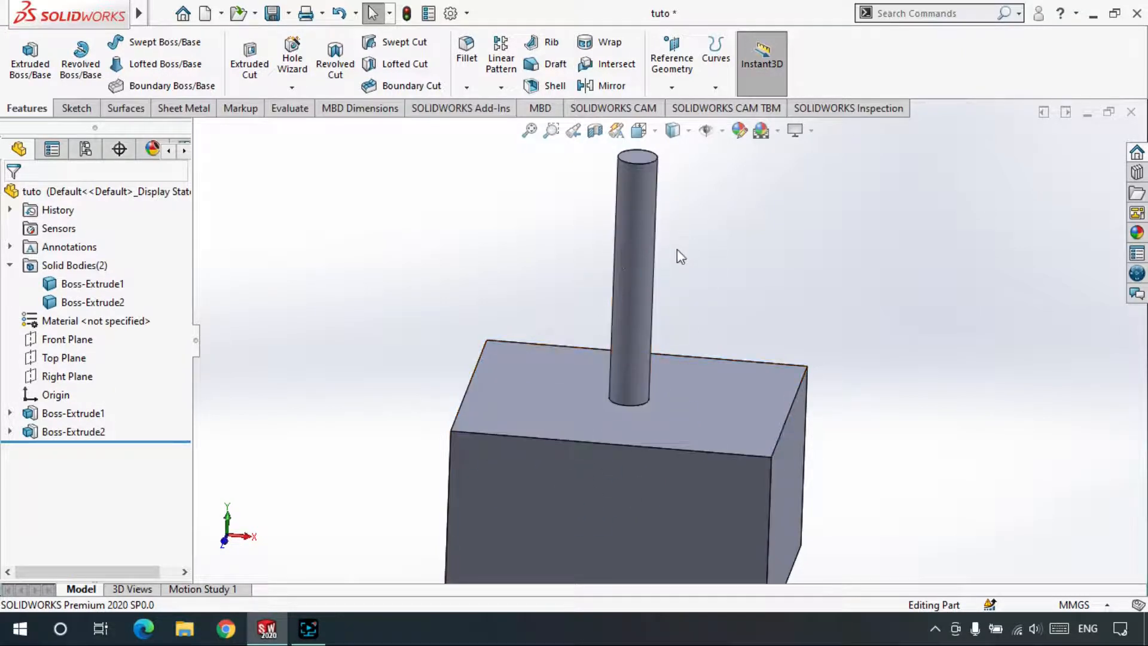
pyautogui.scroll(-3, 612, 382)
pyautogui.scroll(1, 612, 381)
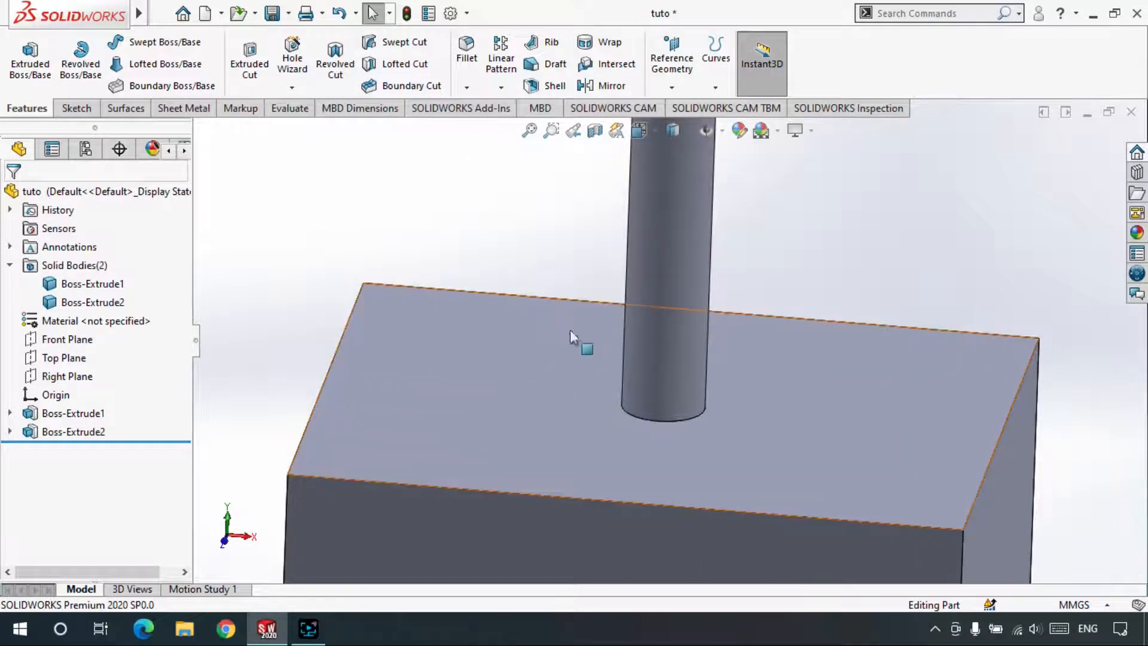
pyautogui.scroll(3, 592, 322)
pyautogui.scroll(-2, 668, 248)
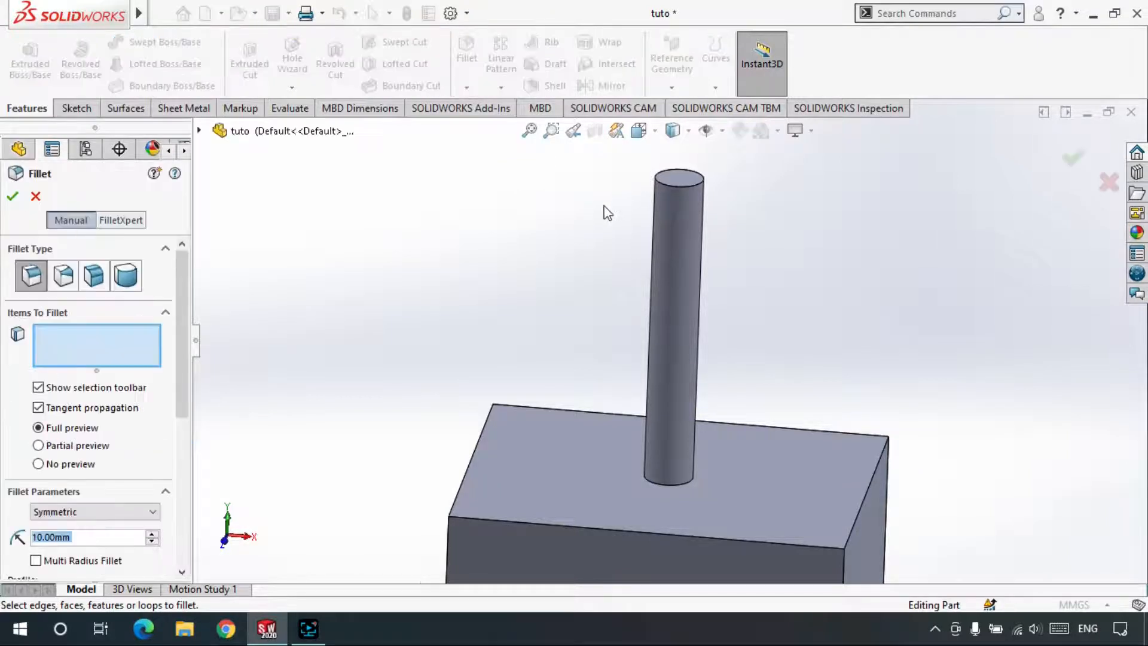
pyautogui.scroll(-3, 605, 207)
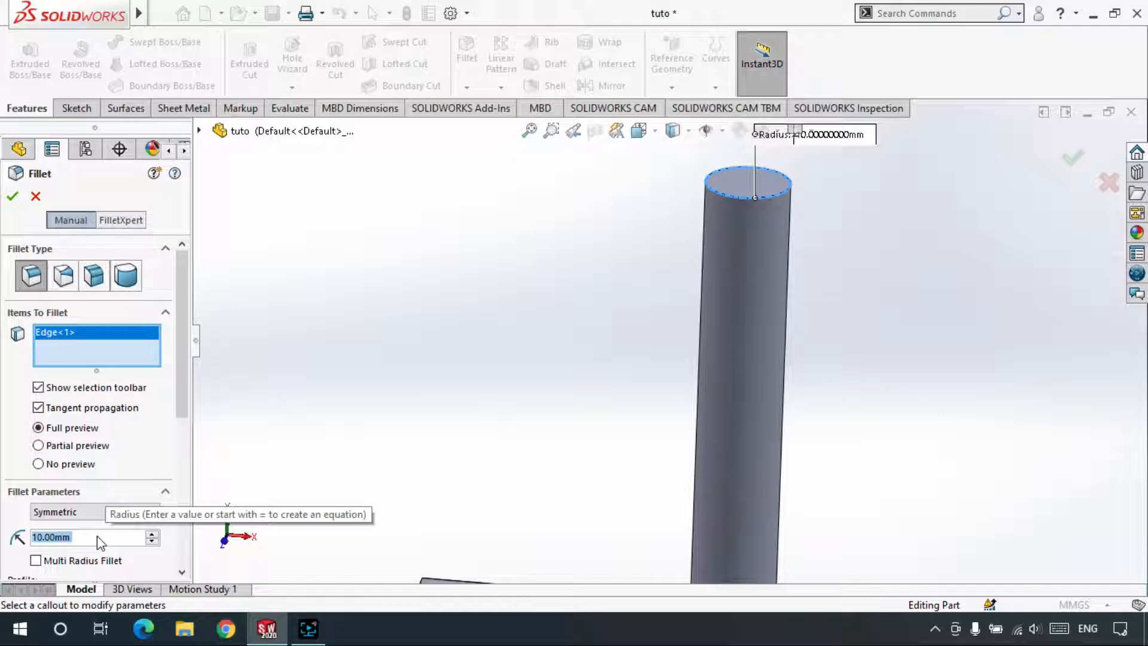
pyautogui.write('1')
pyautogui.press('Return')
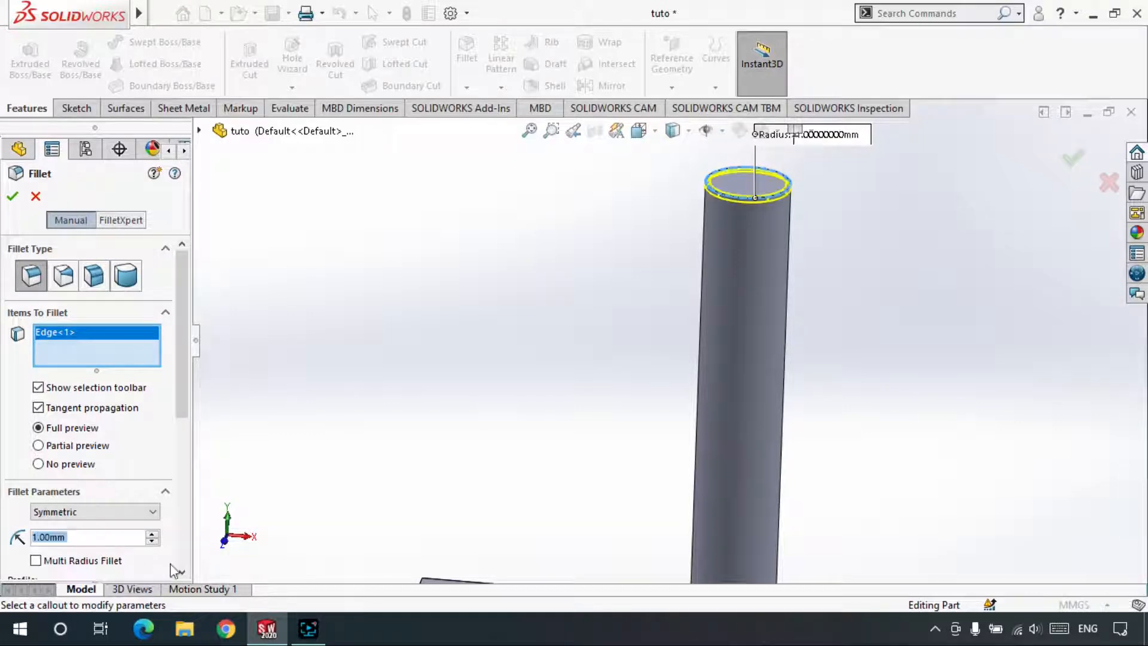
# Set the radius of the cylinder's top edge fillet to 10 mm.
pyautogui.scroll(-5, 755, 197)
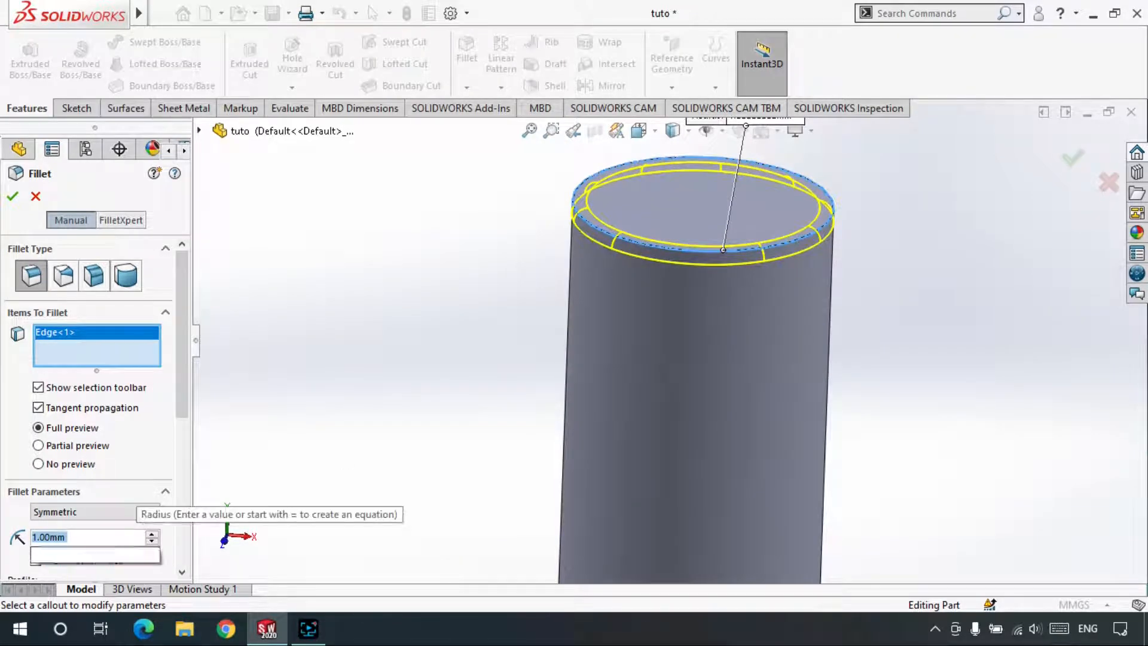
pyautogui.write('10')
pyautogui.press('Return')
pyautogui.scroll(5, 668, 338)
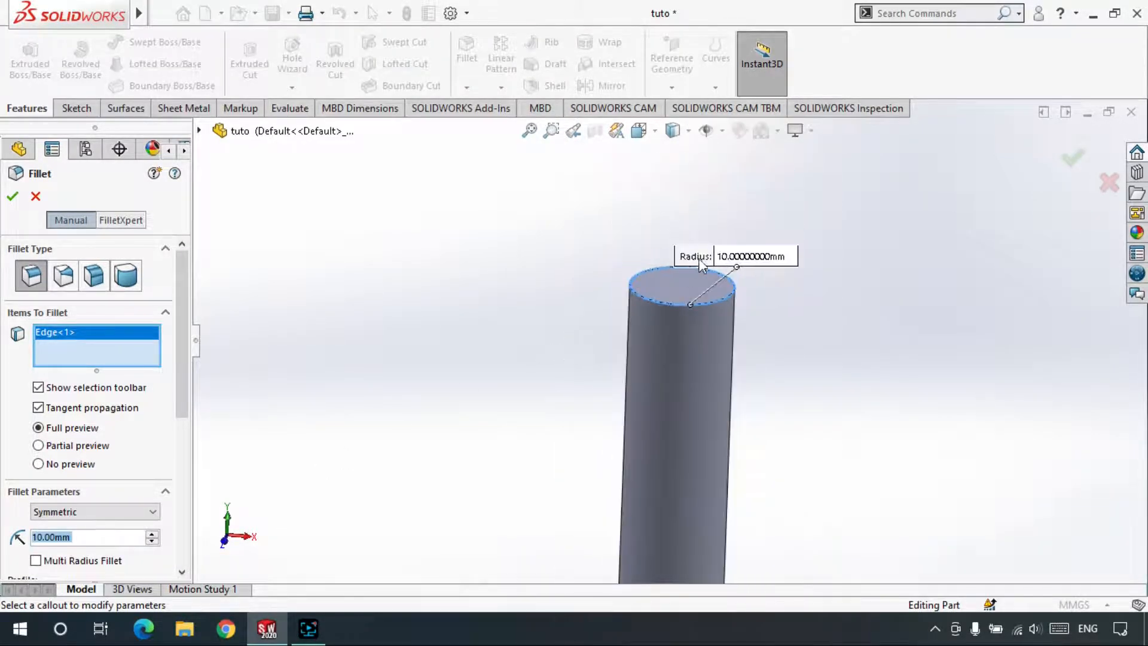
pyautogui.scroll(-1, 707, 295)
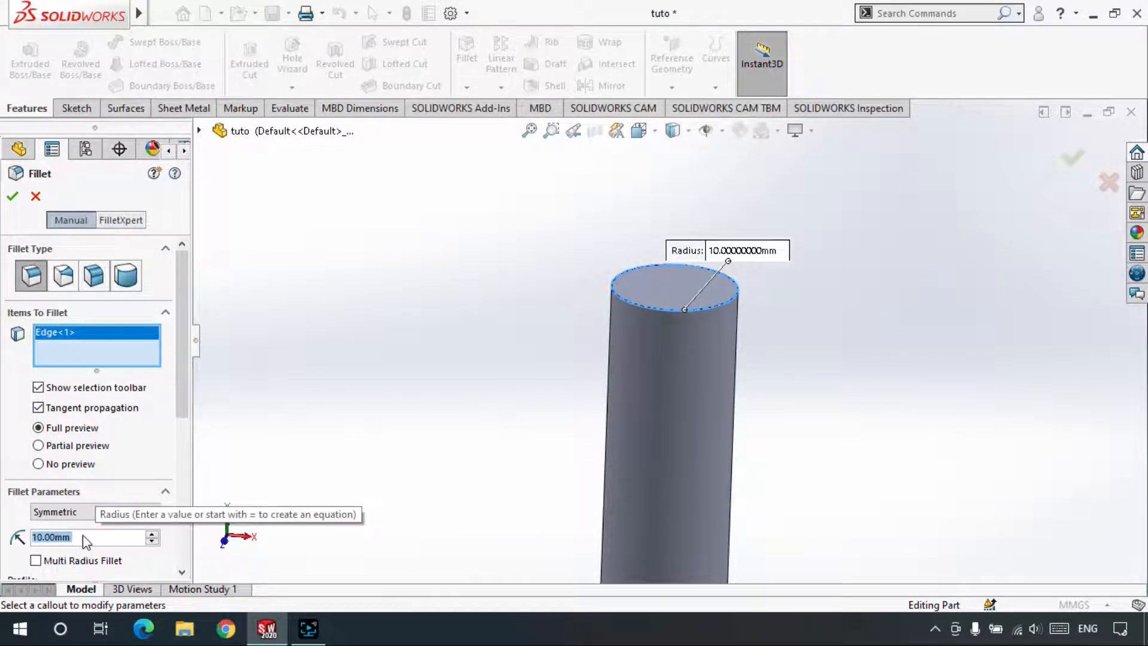
# Set the radius of the cylinder's top edge fillet to 1 mm and complete the fillet.
pyautogui.write('1')
pyautogui.press('Return')
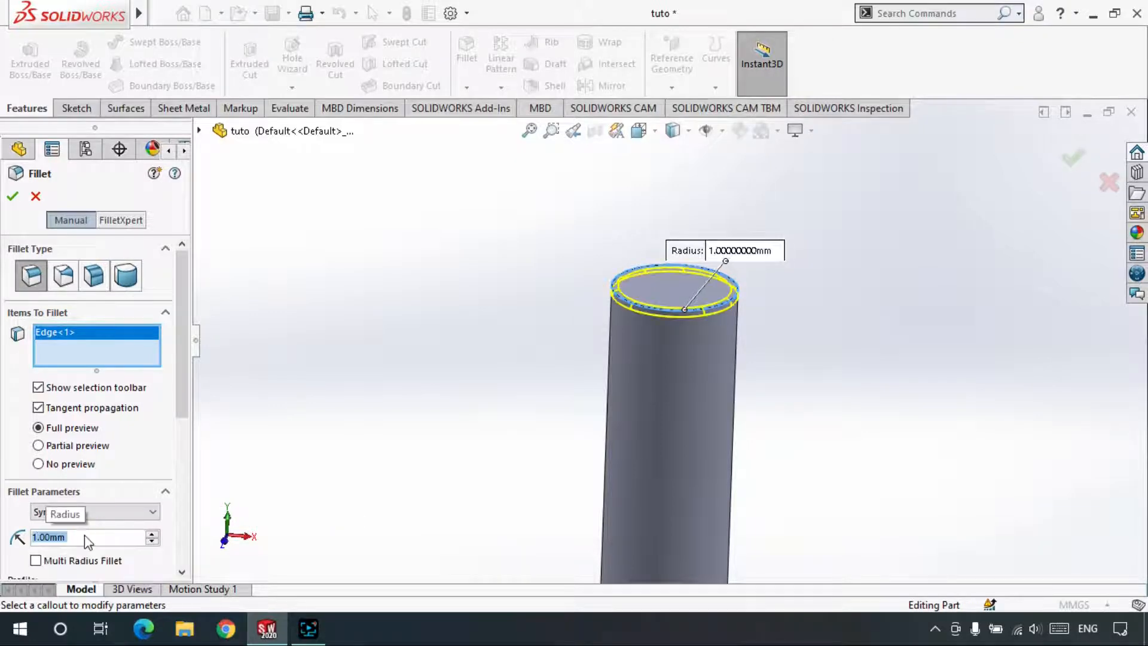
pyautogui.scroll(-2, 640, 289)
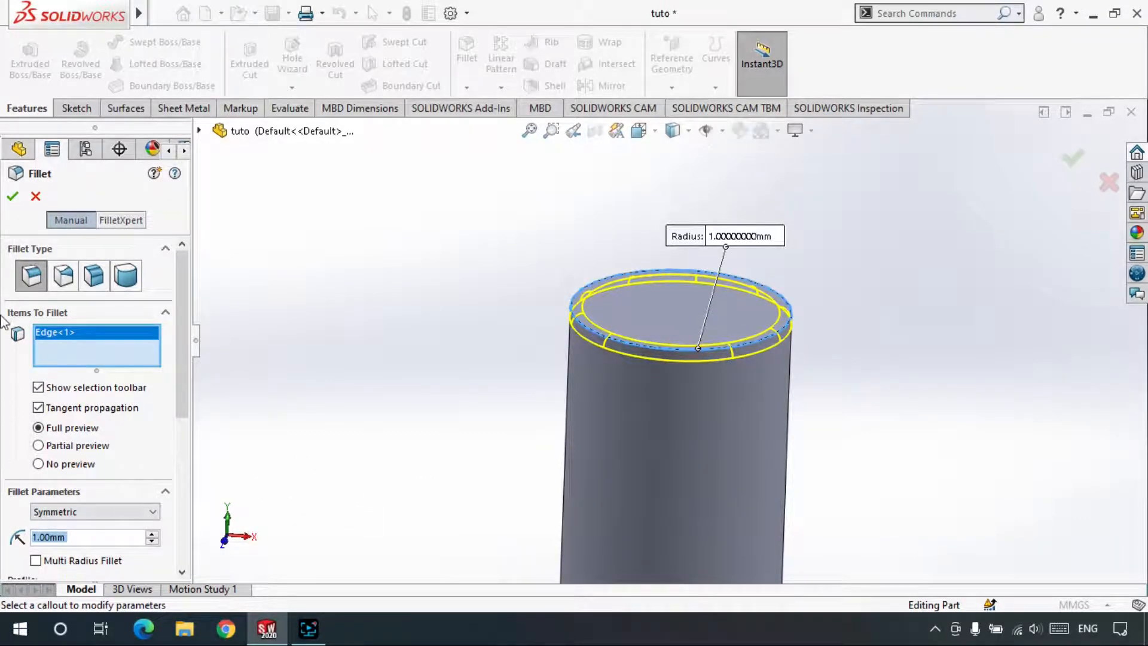
pyautogui.scroll(-5, 5, 359)
pyautogui.scroll(5, 5, 467)
pyautogui.click(12, 197)
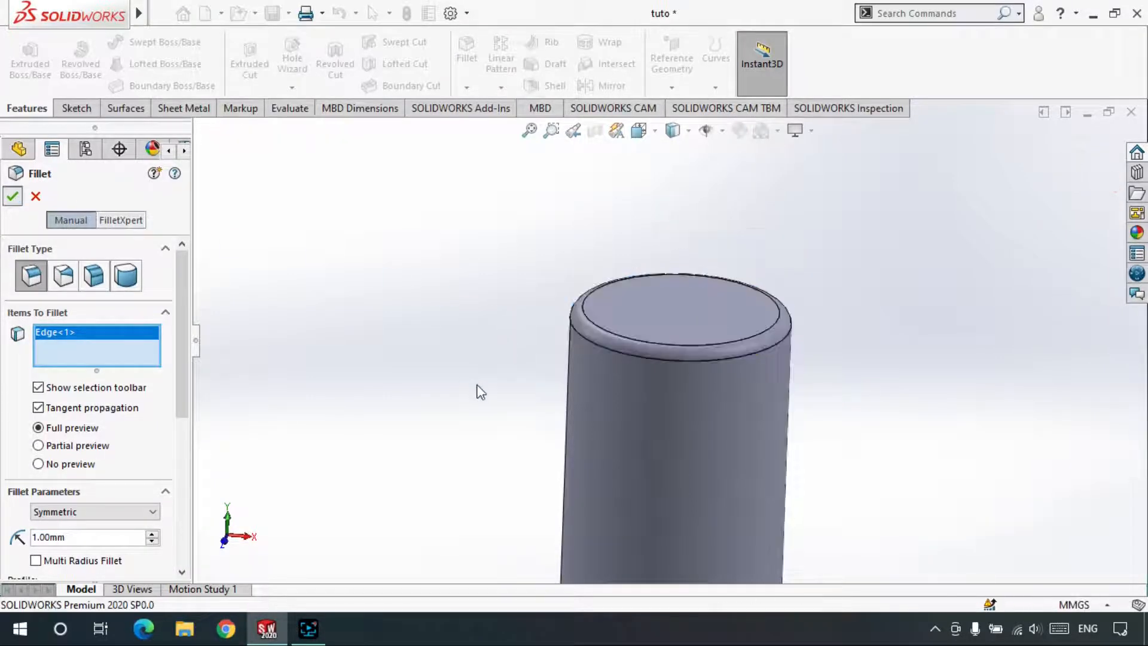
# Try a symmetric 1 mm fillet on the cylinder's bottom circular edge and inspect it where it meets the block.
pyautogui.scroll(-5, 746, 460)
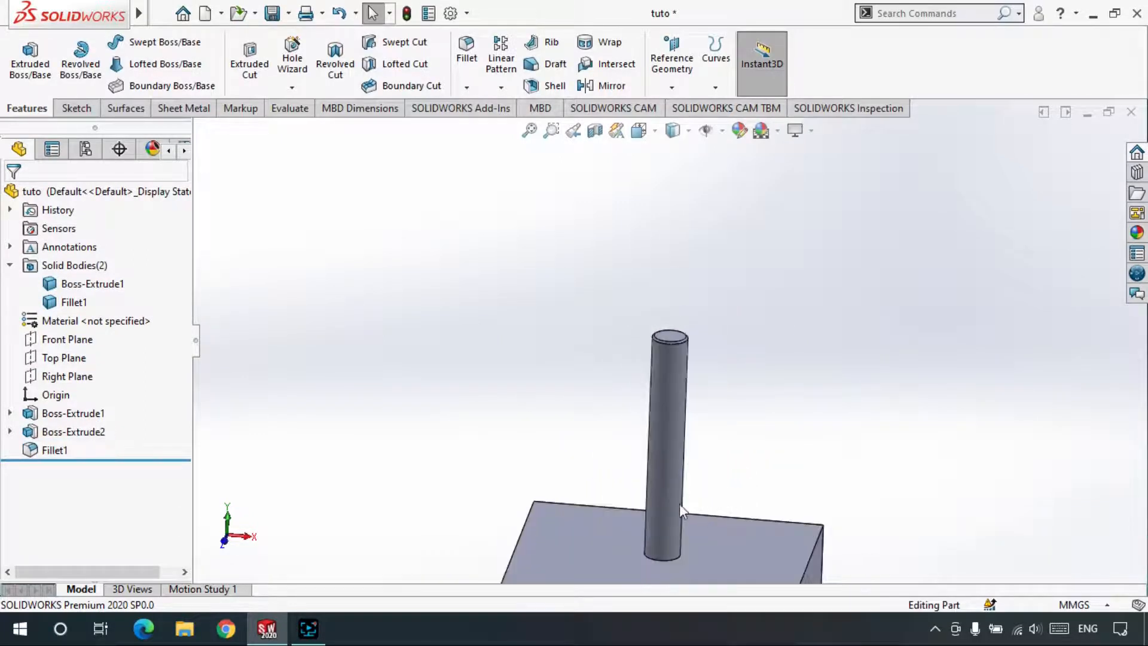
pyautogui.scroll(10, 674, 521)
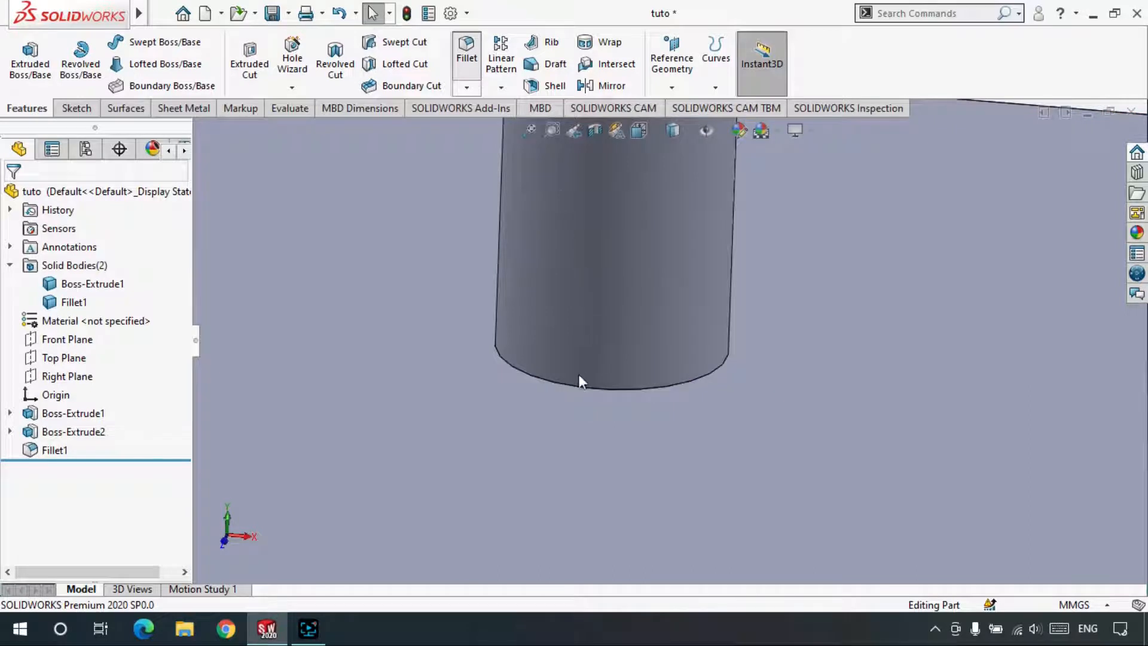
pyautogui.click(530, 375)
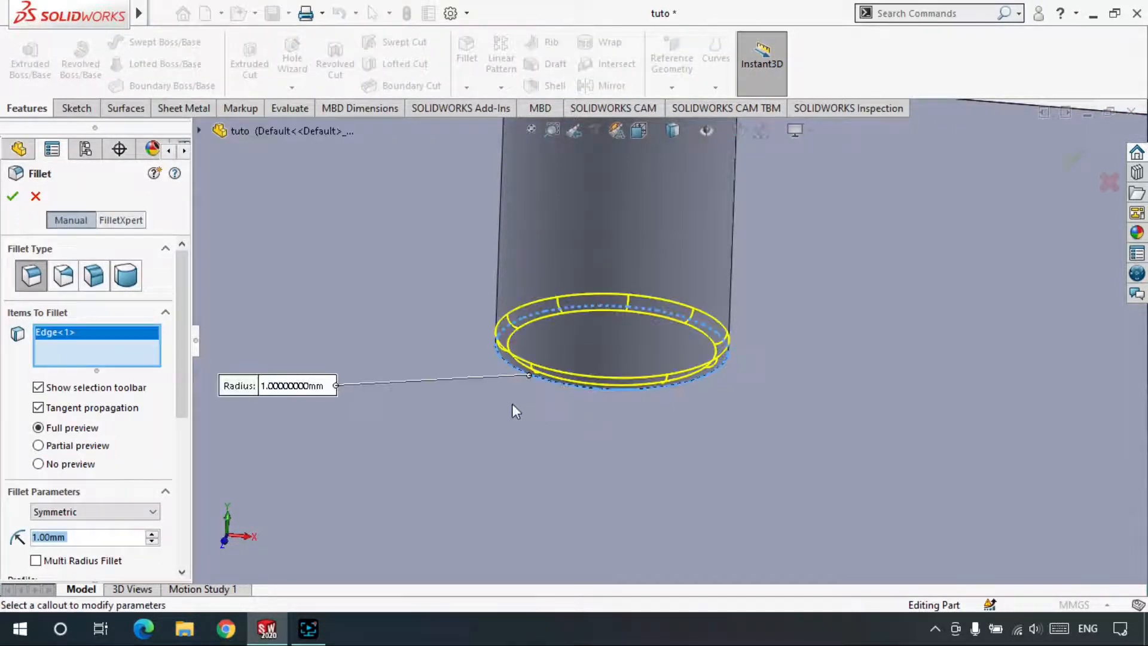
pyautogui.click(10, 197)
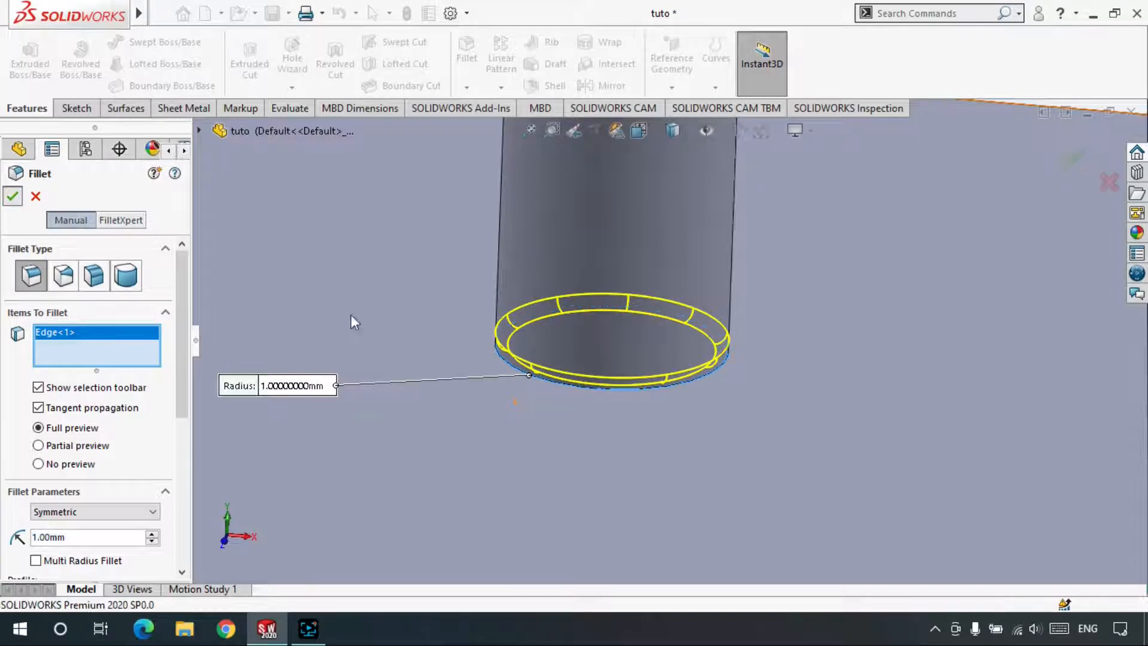
pyautogui.moveTo(436, 342)
pyautogui.mouseDown(button='middle')
pyautogui.moveTo(577, 365)
pyautogui.moveTo(591, 270)
pyautogui.mouseUp(button='middle')
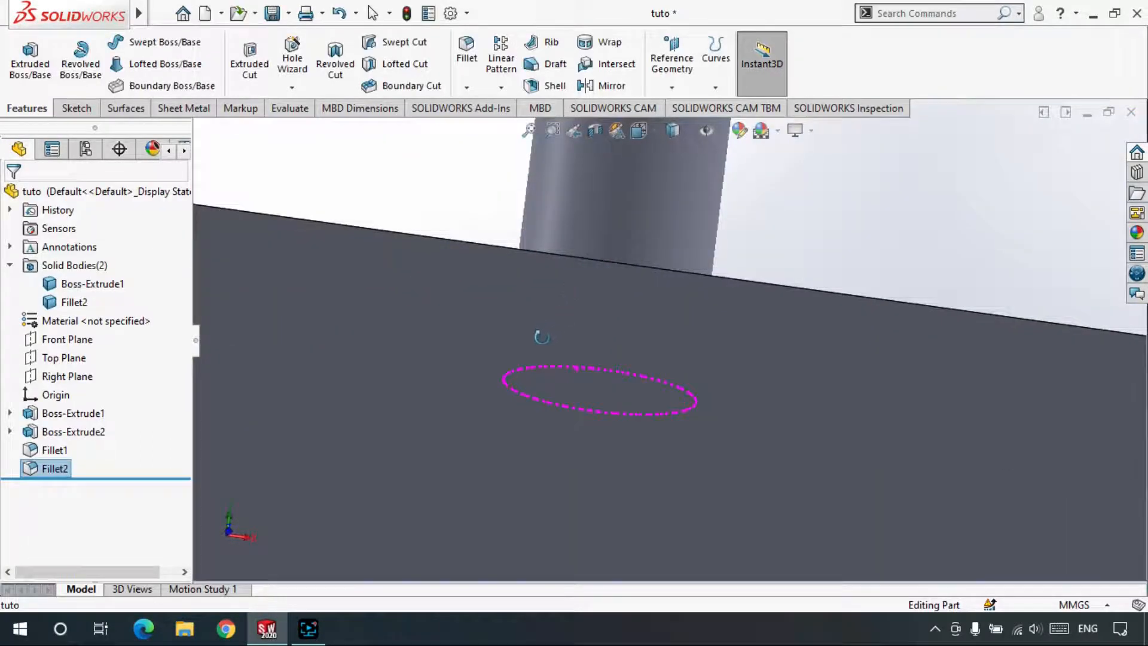
pyautogui.moveTo(535, 333); pyautogui.dragTo(525, 276, button='middle')
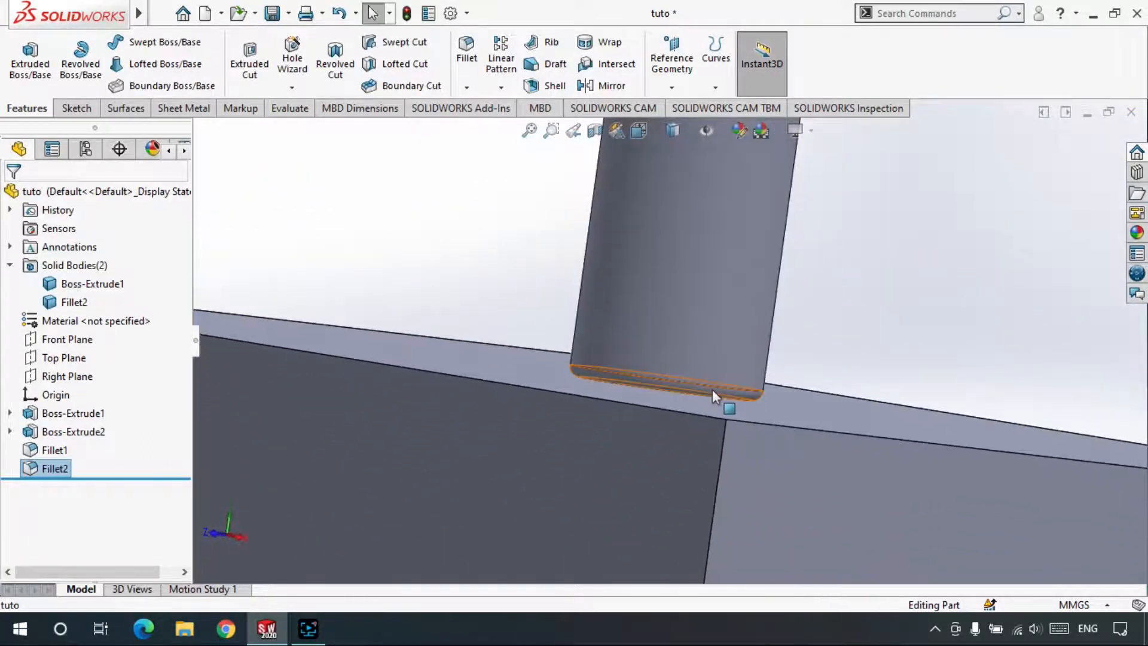
pyautogui.moveTo(661, 392); pyautogui.dragTo(690, 462, button='middle')
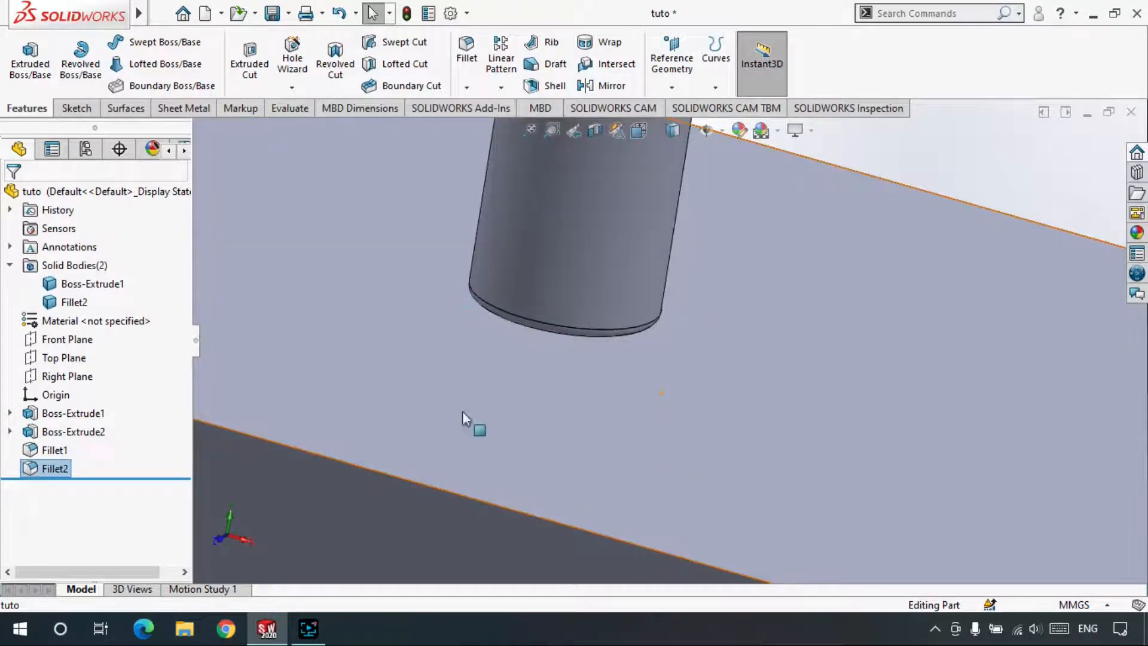
pyautogui.moveTo(575, 314); pyautogui.dragTo(594, 267, button='middle')
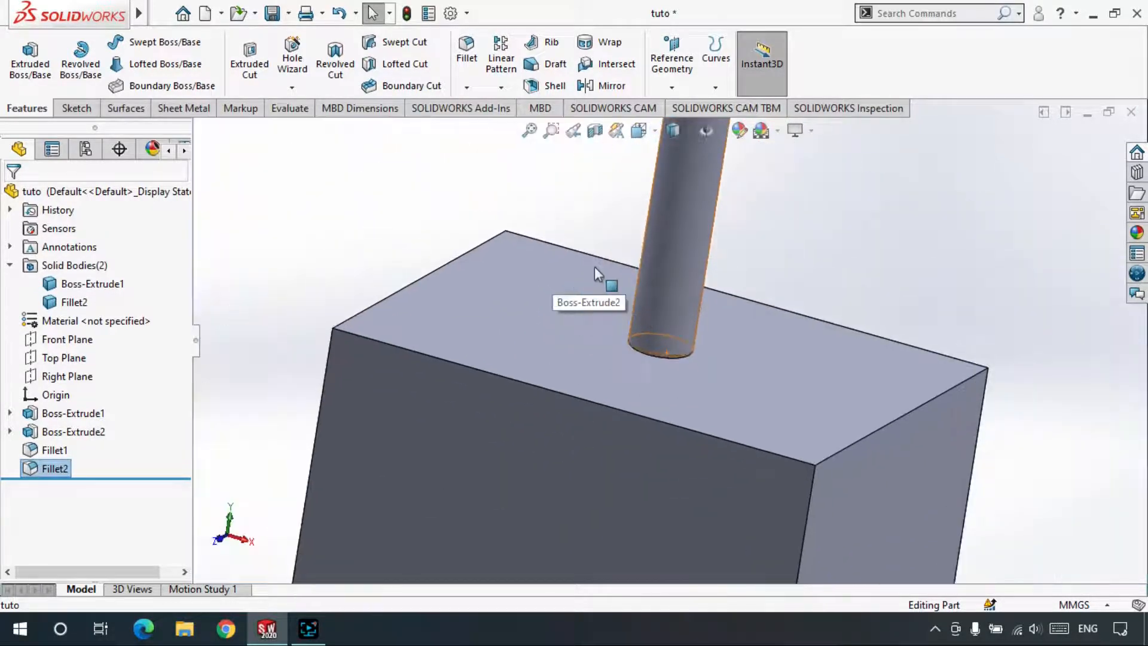
# Delete the Fillet2 feature from the cylinder's bottom edge.
pyautogui.scroll(-1, 594, 267)
pyautogui.scroll(-1, 697, 384)
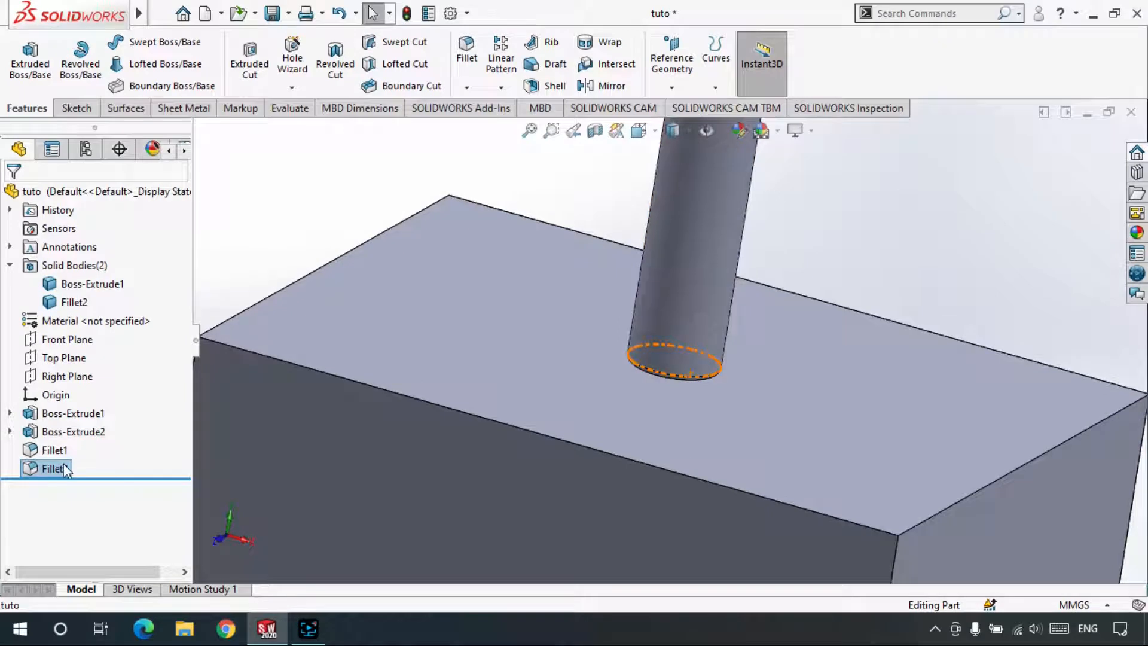
pyautogui.press('Delete')
pyautogui.press('Return')
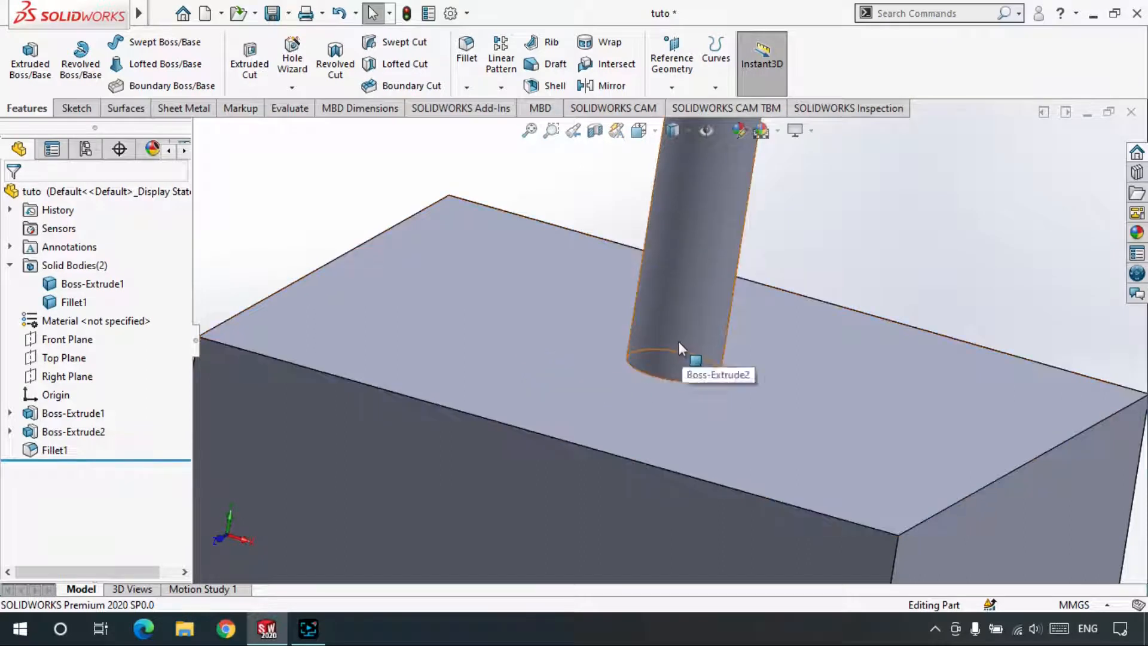
# Edit the Boss-Extrude2 feature to merge the cylinder with the block into one solid body.
pyautogui.scroll(8, 660, 358)
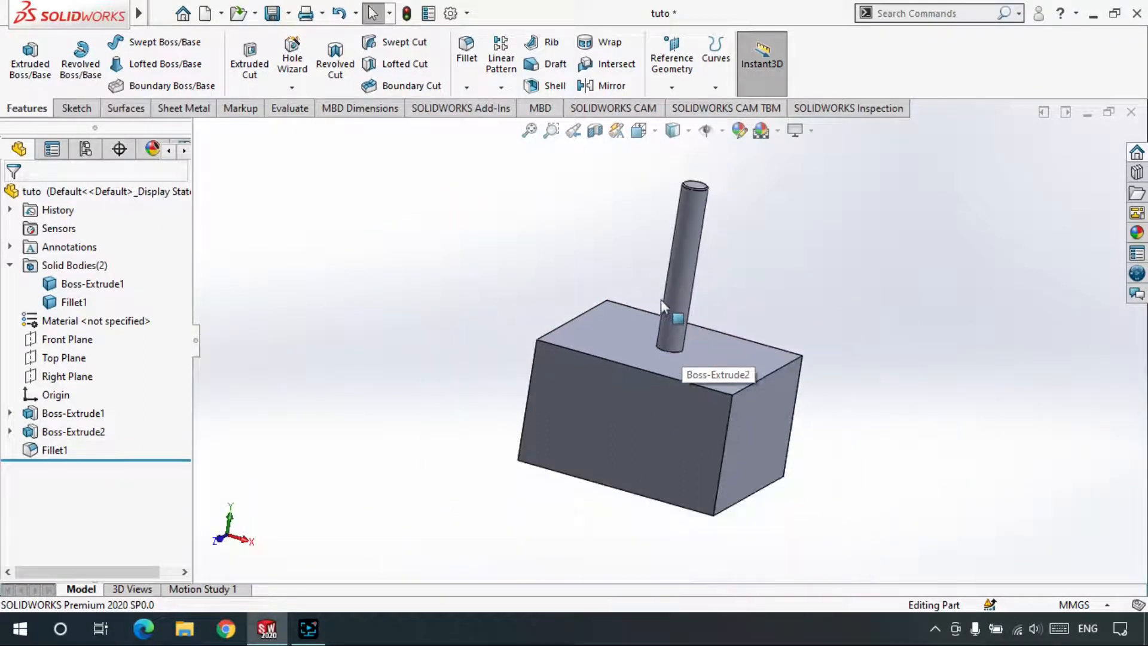
pyautogui.moveTo(669, 364); pyautogui.dragTo(618, 383, button='middle')
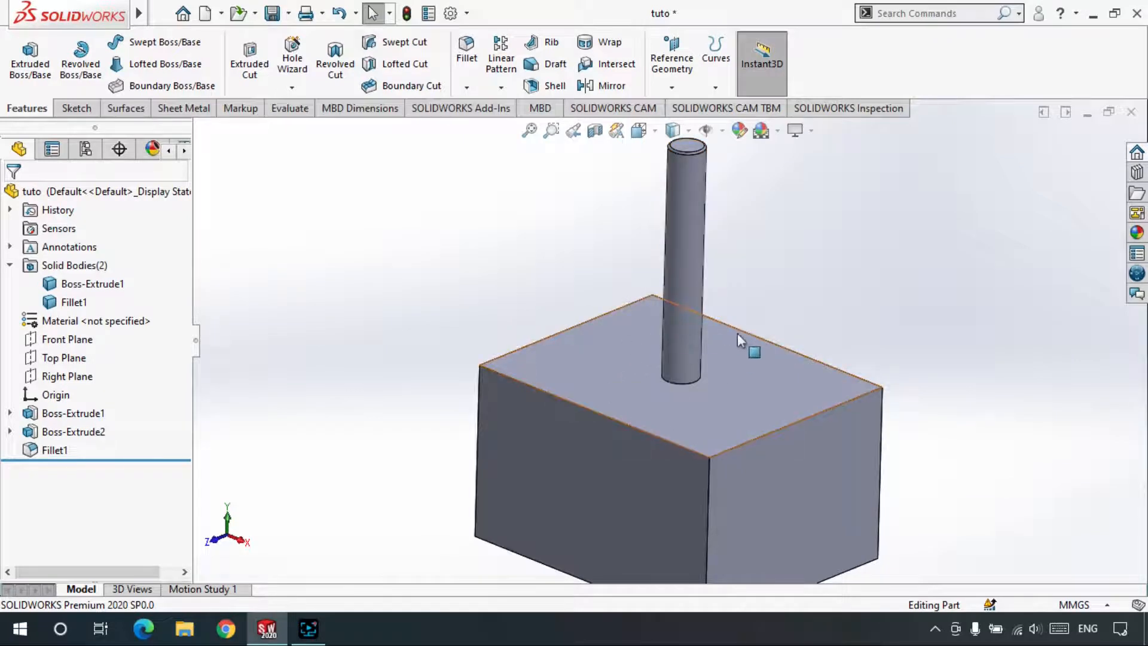
pyautogui.scroll(-5, 675, 374)
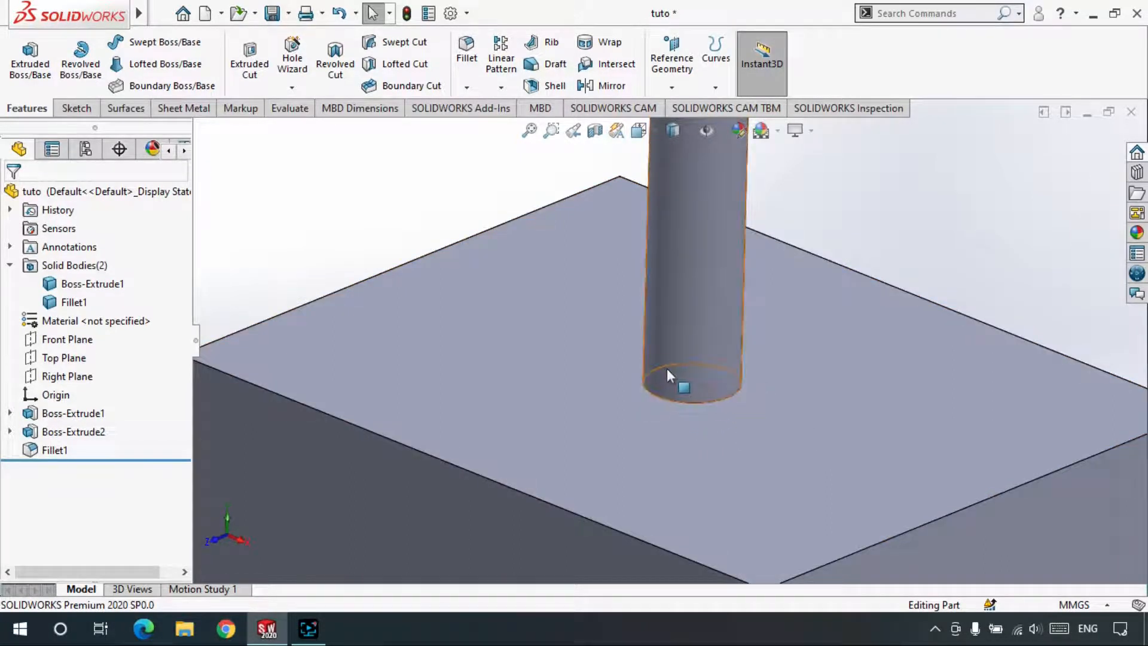
pyautogui.scroll(-2, 666, 371)
pyautogui.scroll(3, 654, 404)
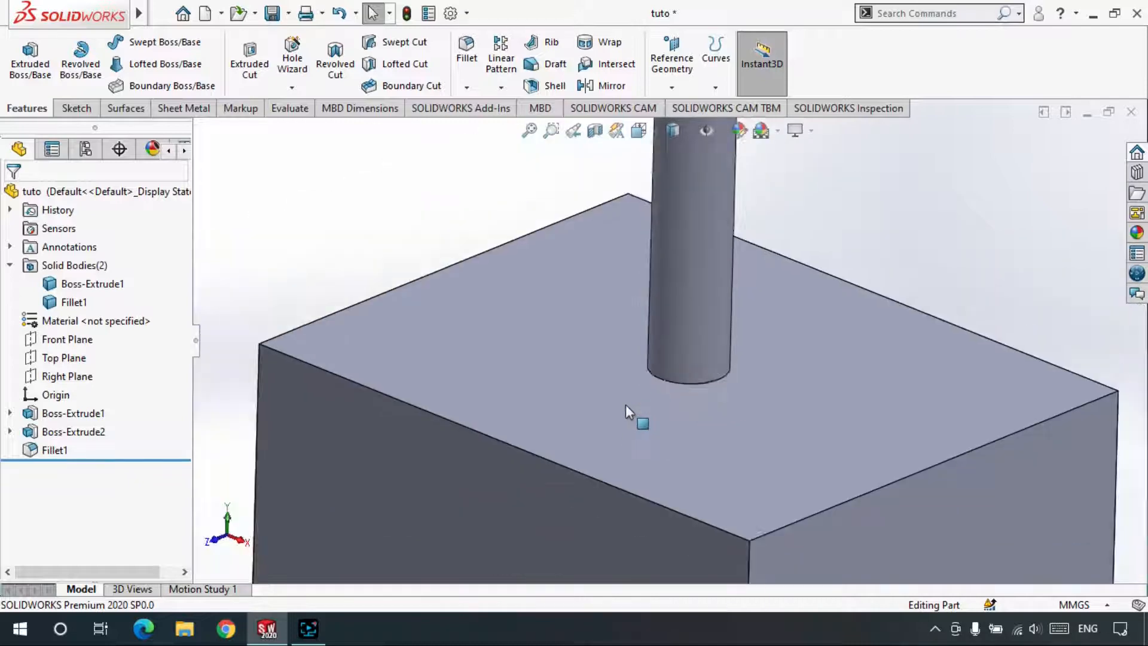
pyautogui.rightClick(65, 431)
pyautogui.click(86, 242)
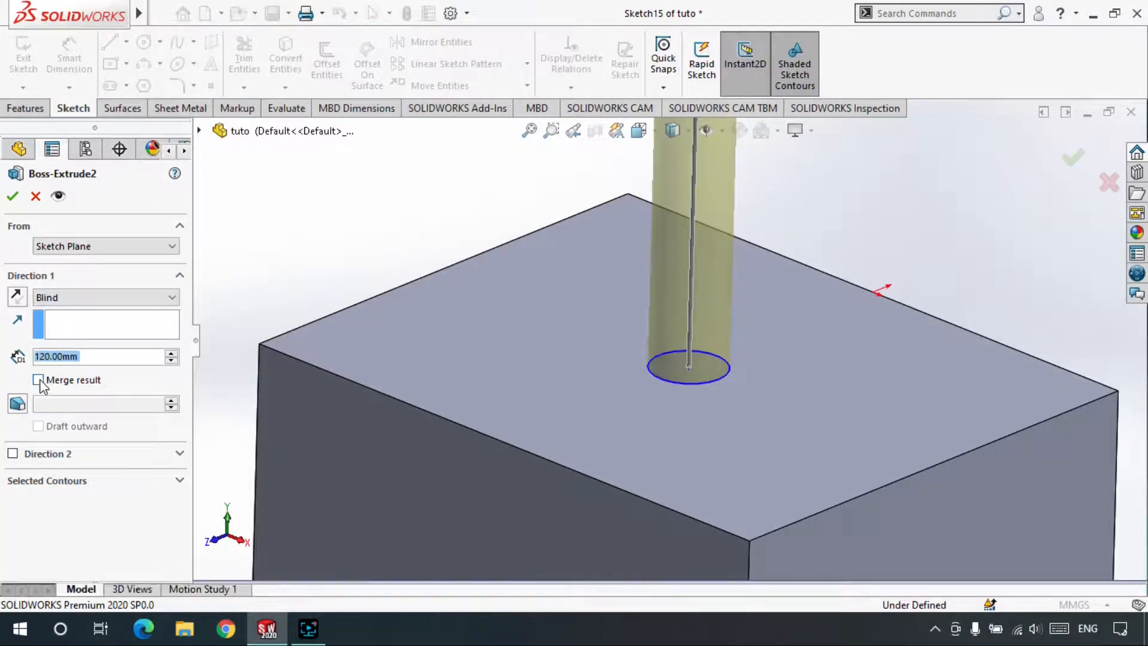
pyautogui.click(39, 381)
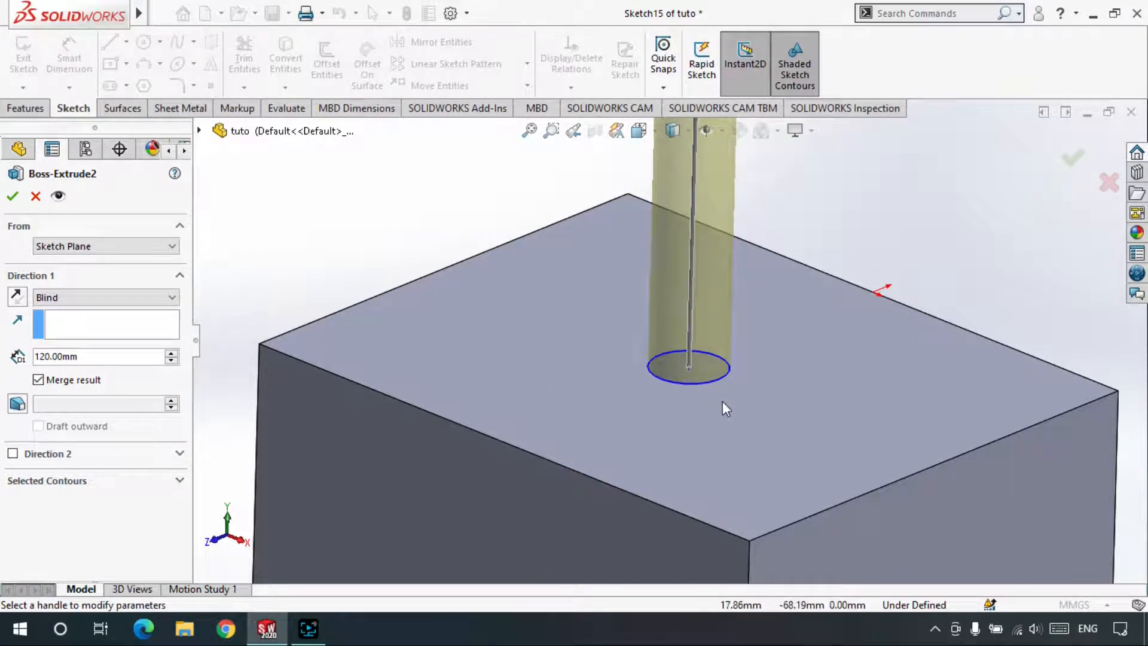
pyautogui.click(14, 196)
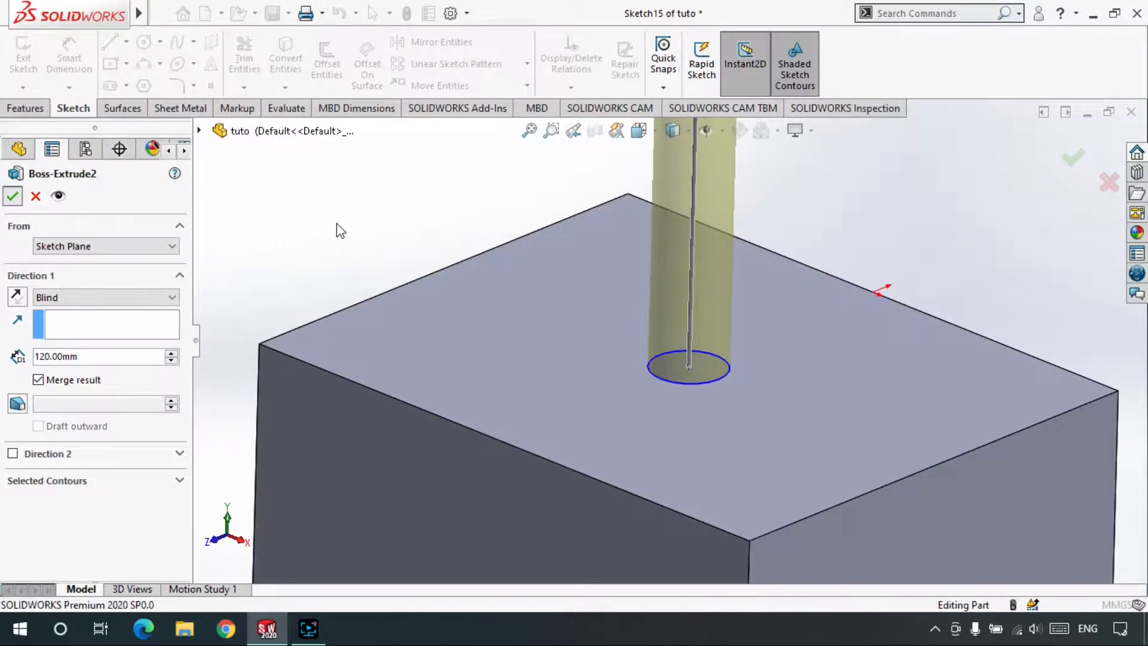
# Select the cylinder's face to check the merged body, clear the selection, and hide that body.
pyautogui.scroll(3, 679, 418)
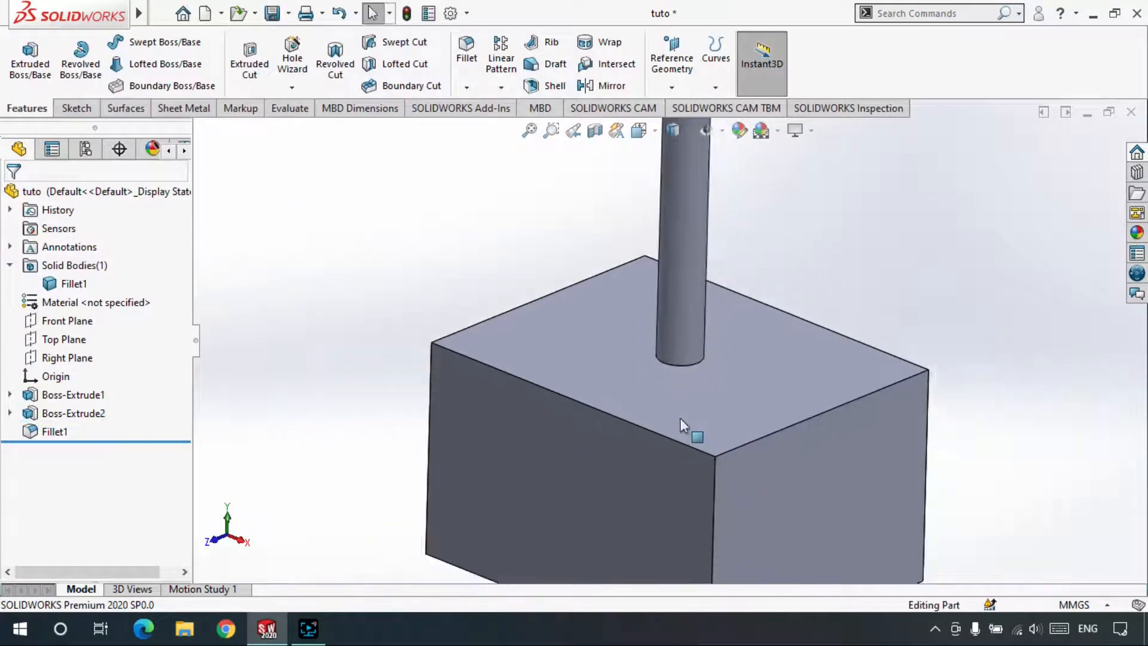
pyautogui.click(683, 261)
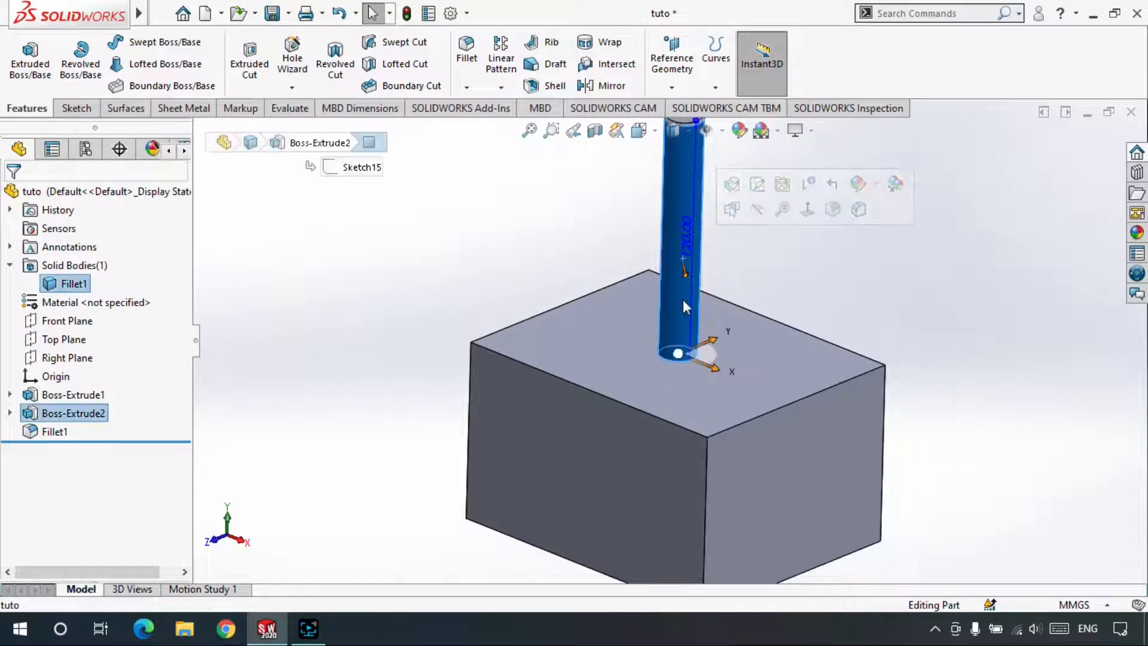
pyautogui.click(518, 269)
pyautogui.scroll(2, 667, 342)
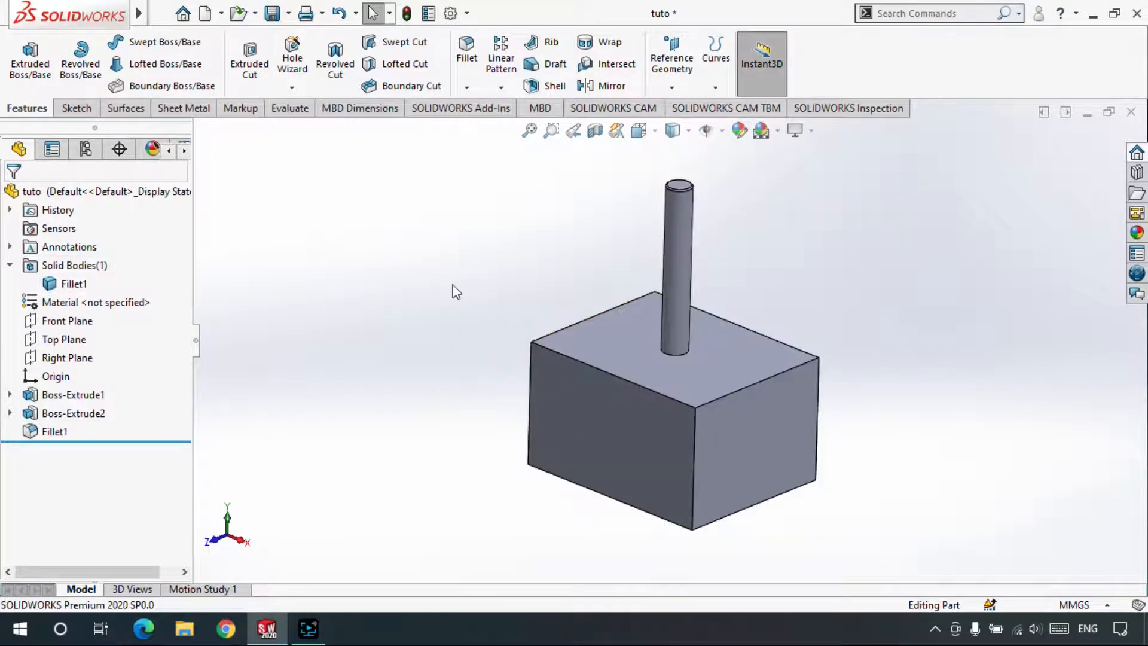
pyautogui.scroll(-2, 681, 365)
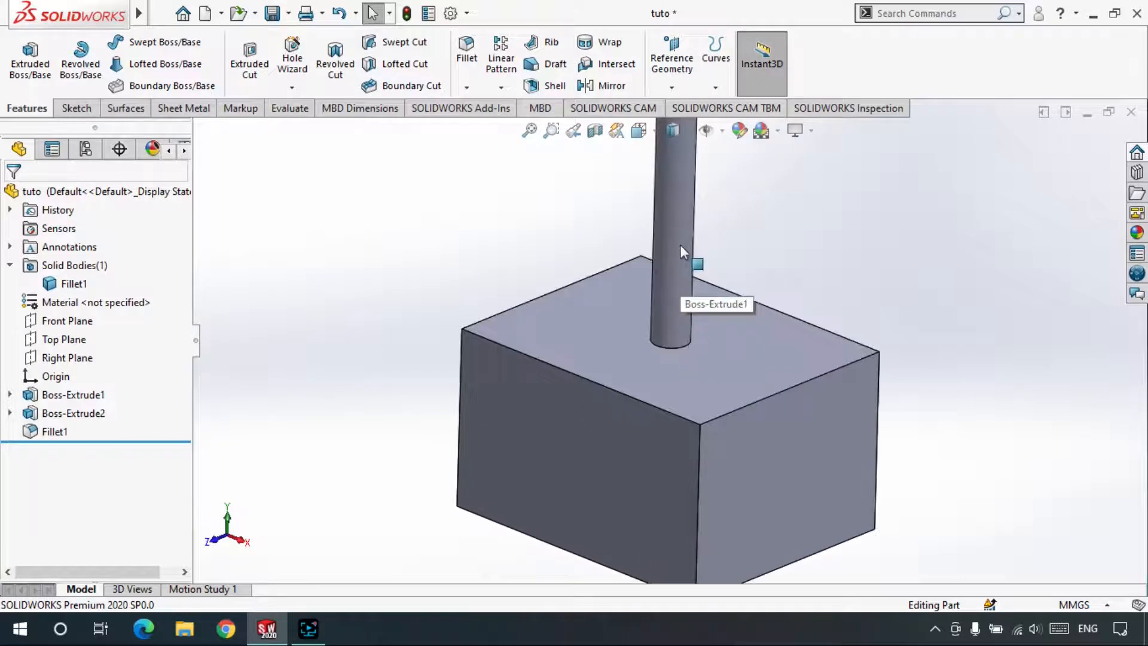
pyautogui.rightClick(680, 245)
pyautogui.click(721, 203)
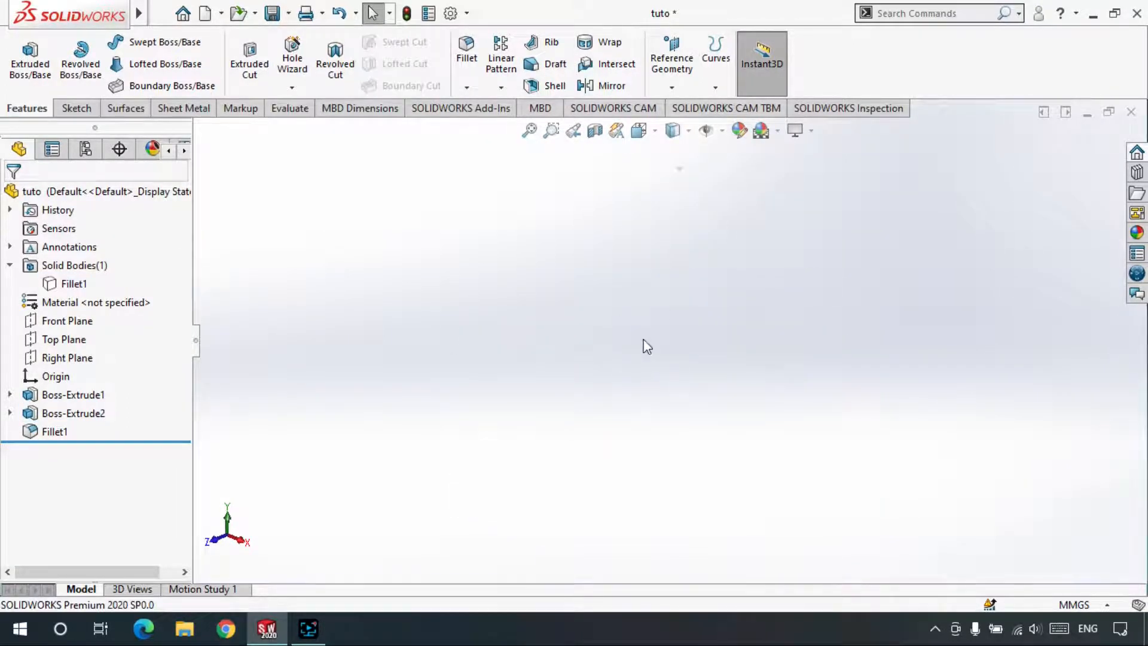
# Show the hidden merged body again with Show Hidden Bodies and exit the command.
pyautogui.rightClick(498, 224)
pyautogui.click(340, 275)
pyautogui.rightClick(338, 233)
pyautogui.click(418, 473)
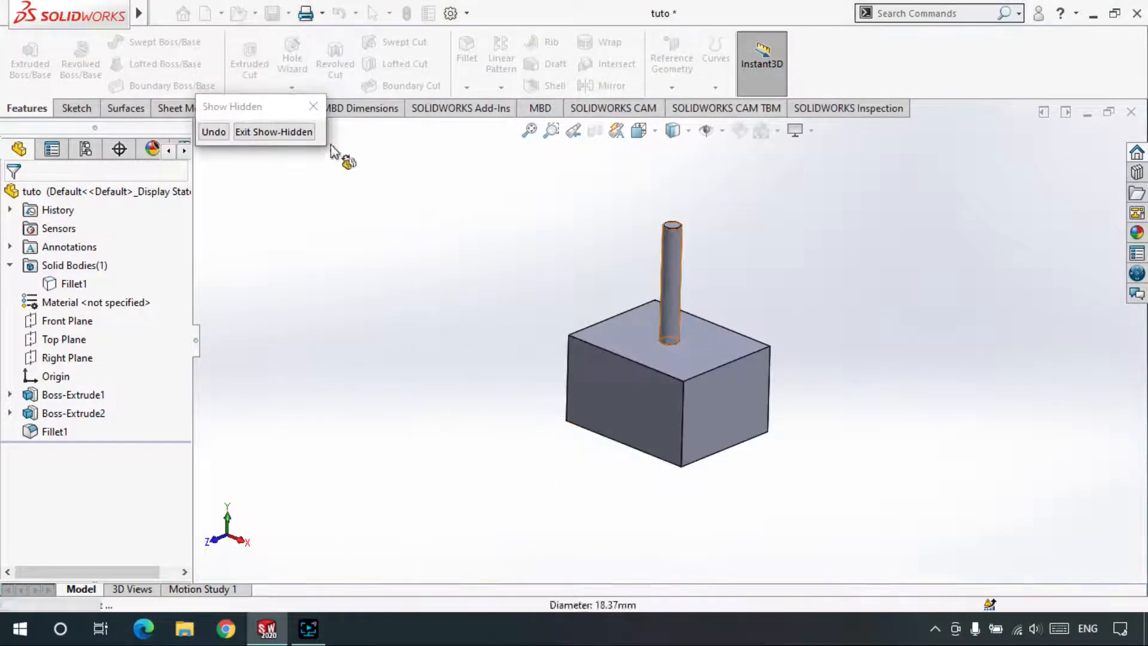
pyautogui.click(312, 108)
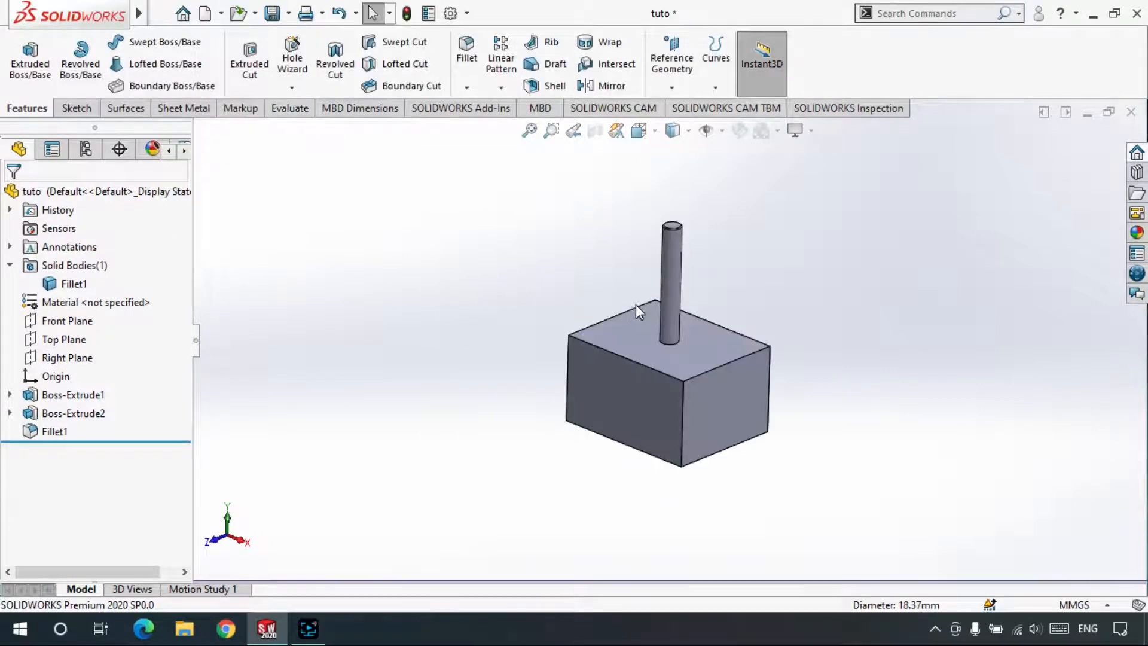
# Add a symmetric 11 mm fillet to the circular edge where the cylinder meets the block's top face.
pyautogui.scroll(-5, 626, 361)
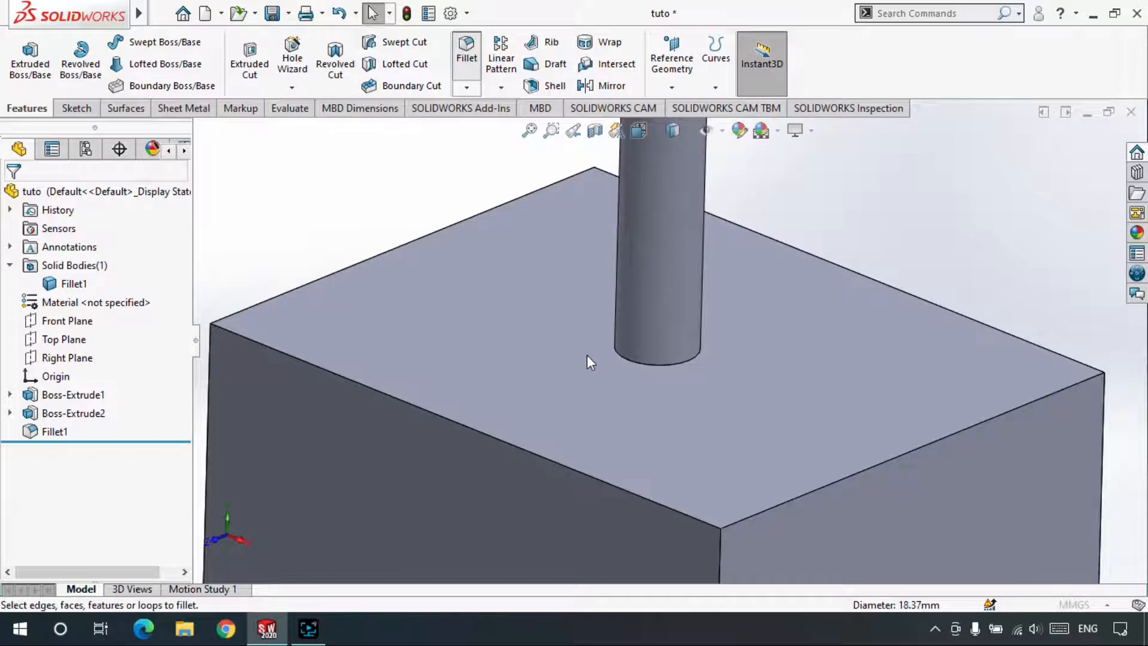
pyautogui.scroll(-5, 637, 357)
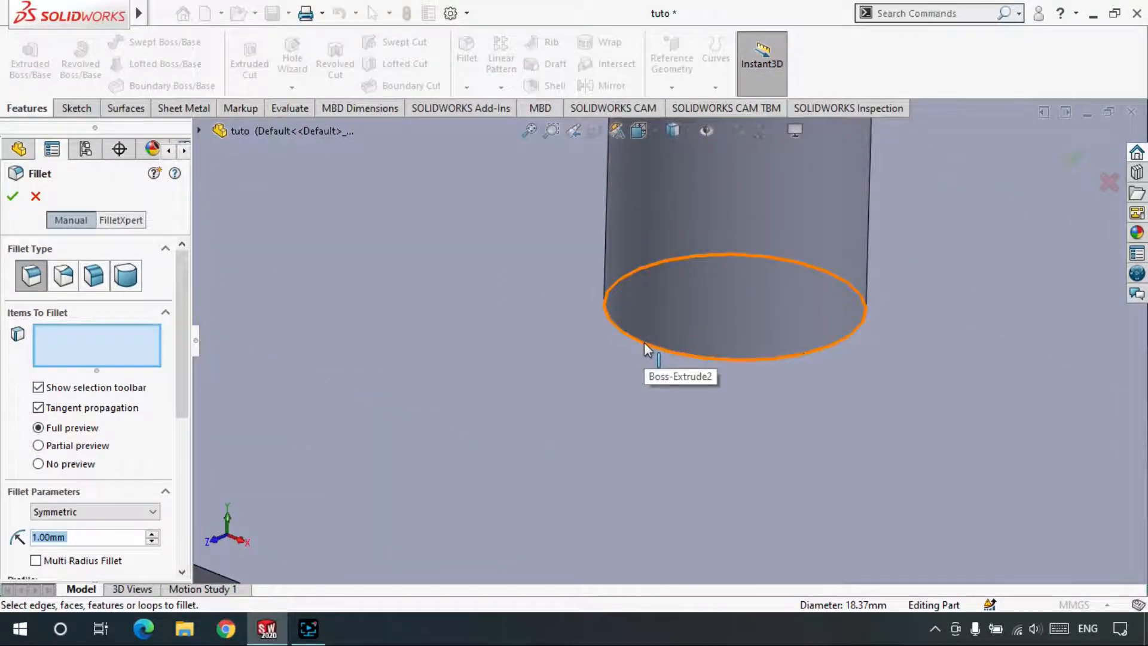
pyautogui.click(644, 342)
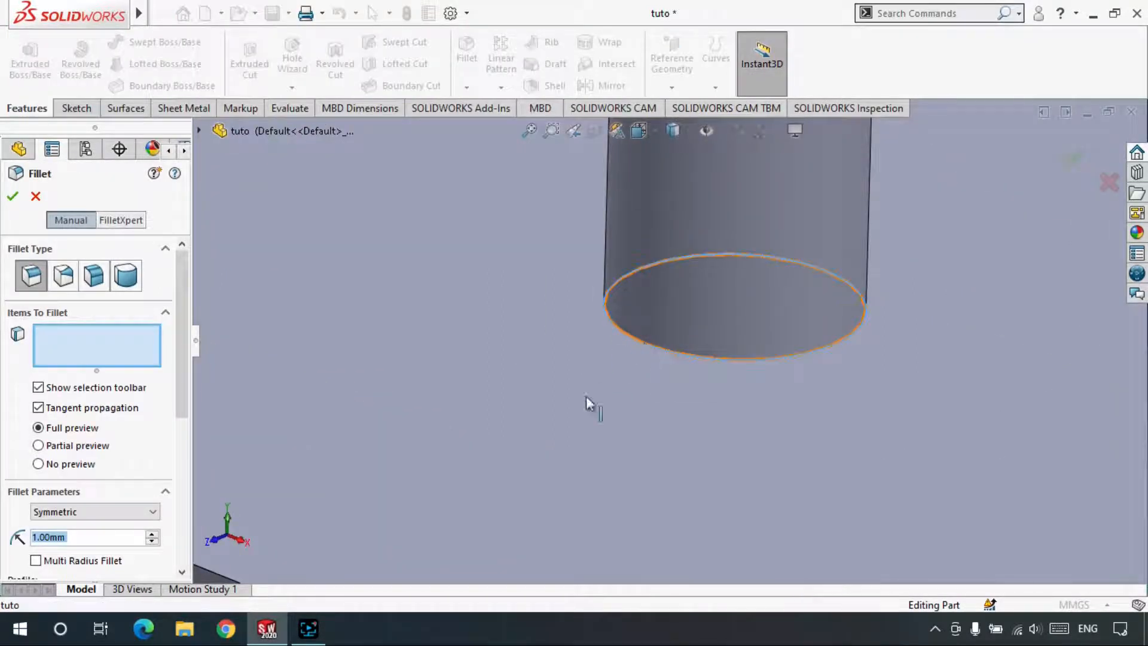
pyautogui.click(153, 534)
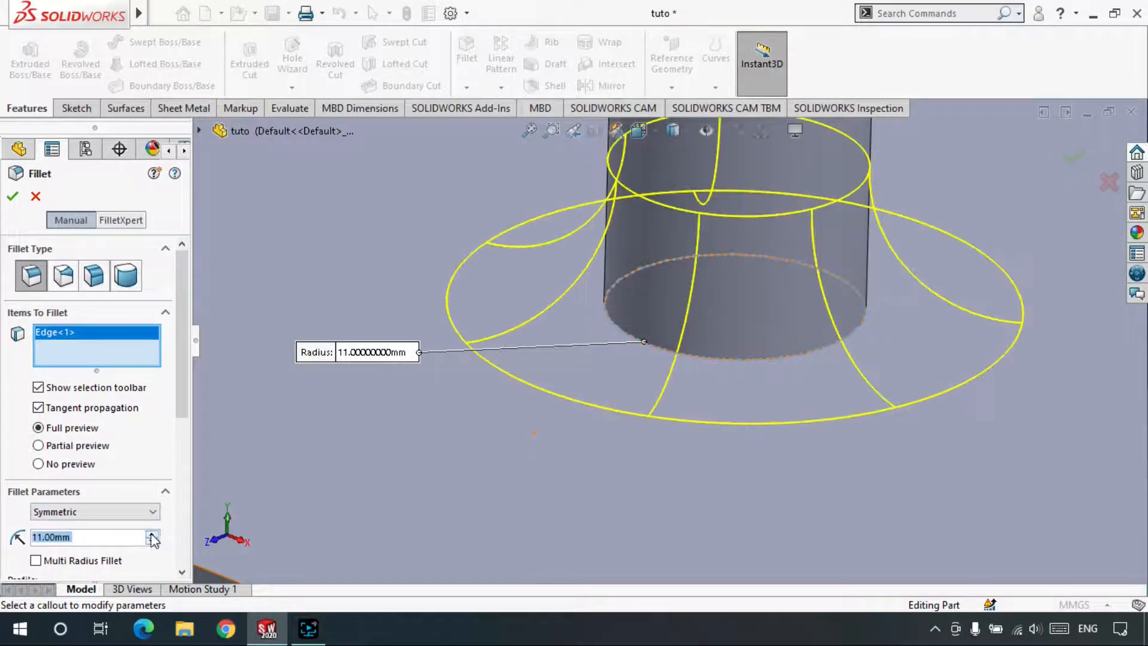
pyautogui.click(13, 199)
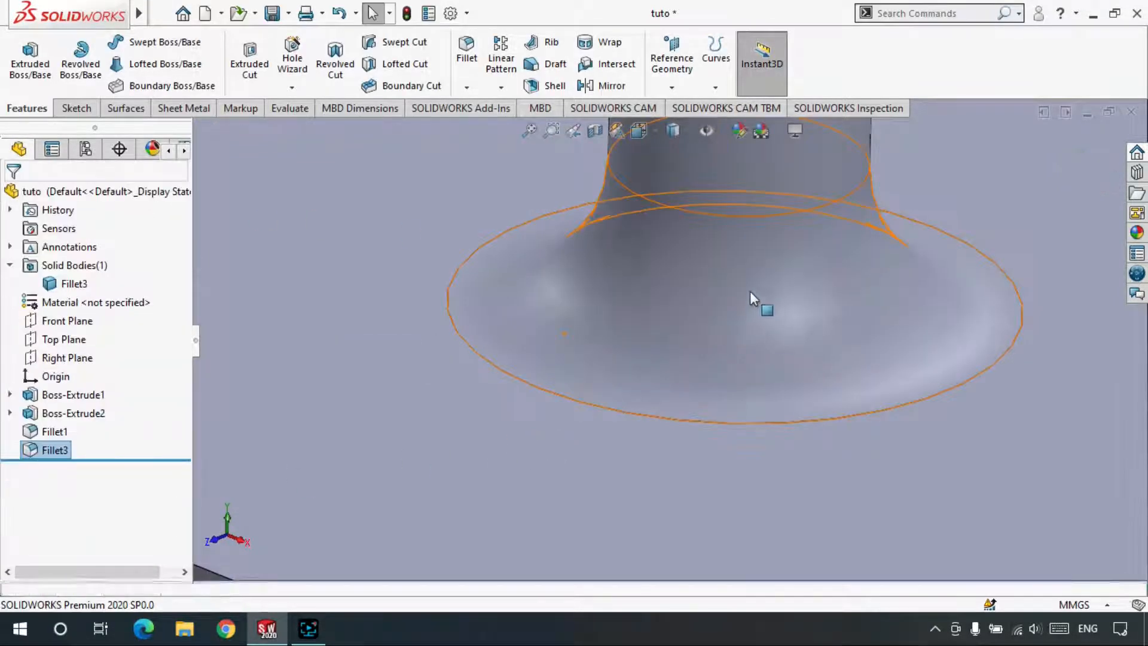
pyautogui.scroll(5, 750, 290)
pyautogui.moveTo(720, 254); pyautogui.dragTo(705, 314, button='middle')
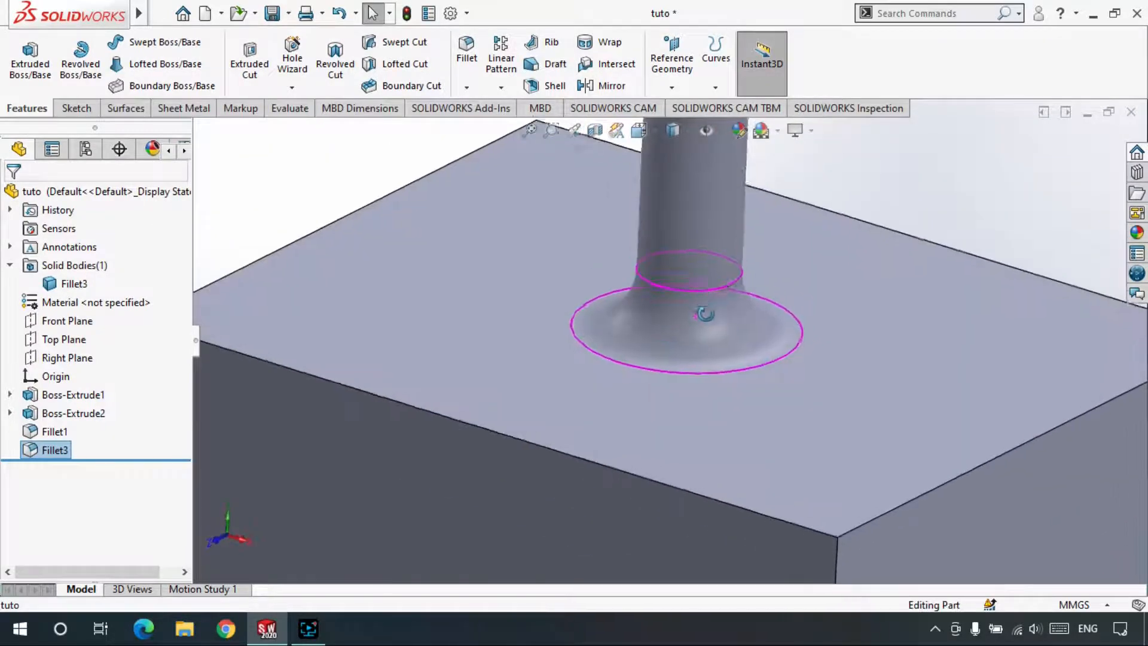
pyautogui.scroll(5, 664, 329)
pyautogui.scroll(-1, 677, 286)
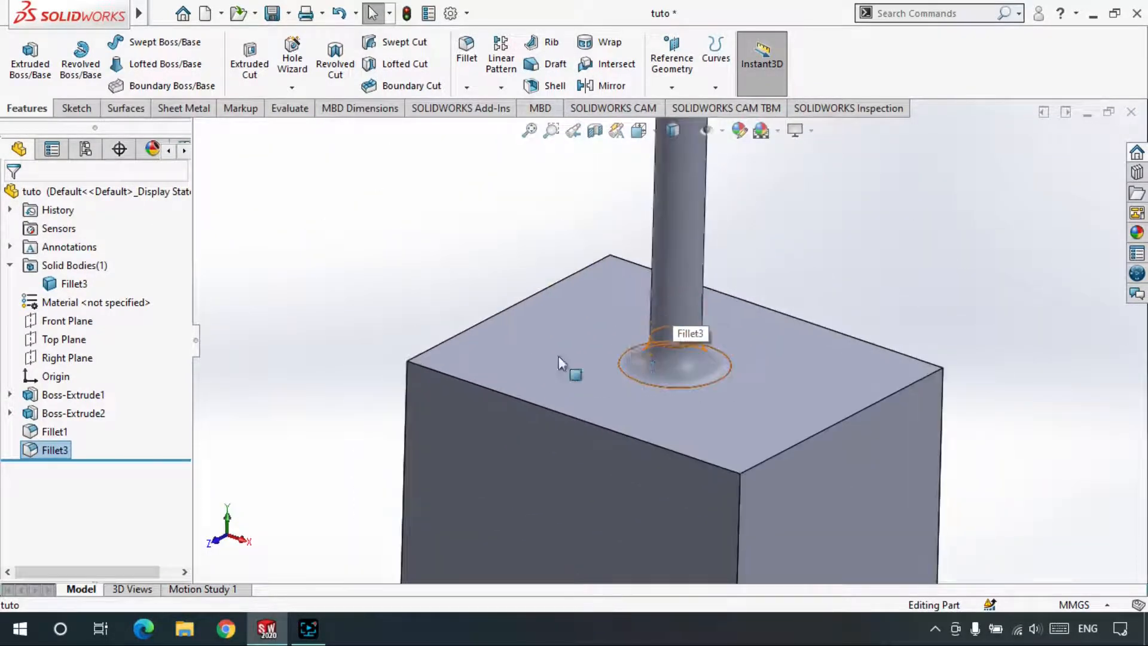
pyautogui.scroll(2, 668, 317)
pyautogui.scroll(2, 676, 210)
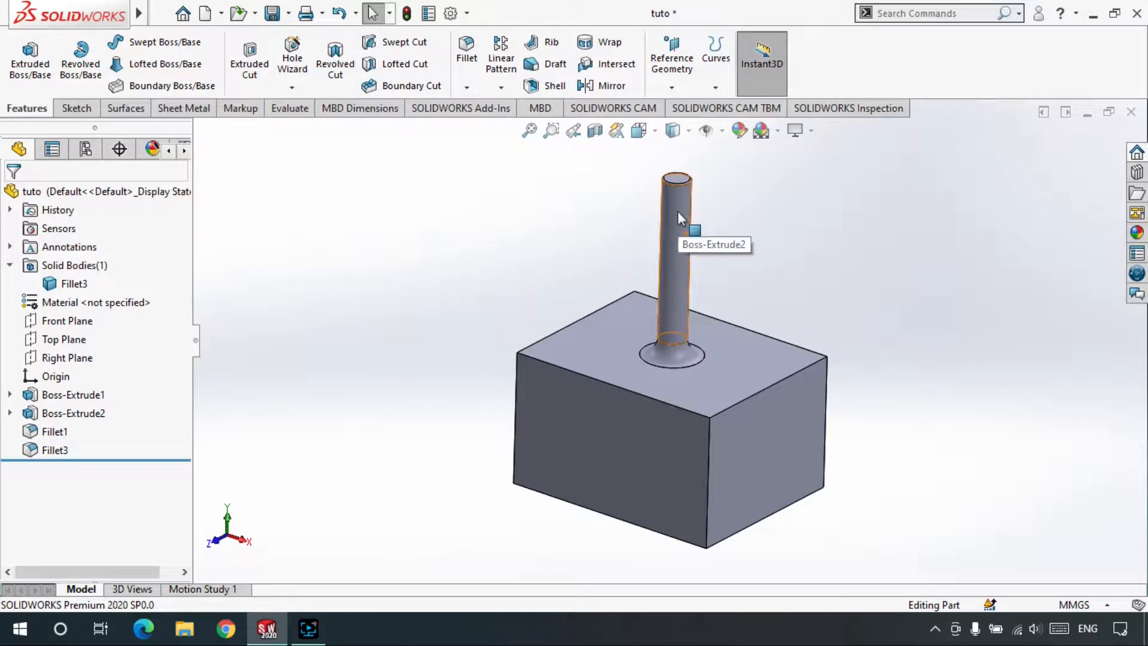
# Sketch a center rectangle about 50 mm wide and 43 mm high near the middle of the block's side face.
pyautogui.scroll(-2, 677, 210)
pyautogui.scroll(2, 676, 363)
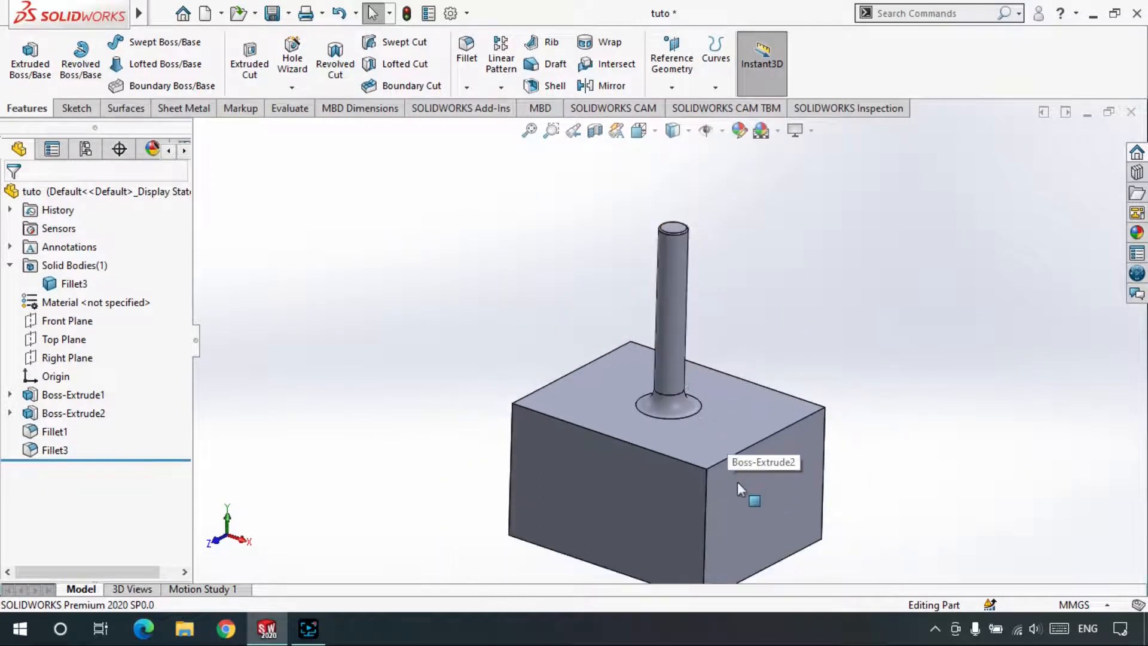
pyautogui.moveTo(733, 478); pyautogui.dragTo(677, 350, button='middle')
pyautogui.scroll(1, 723, 442)
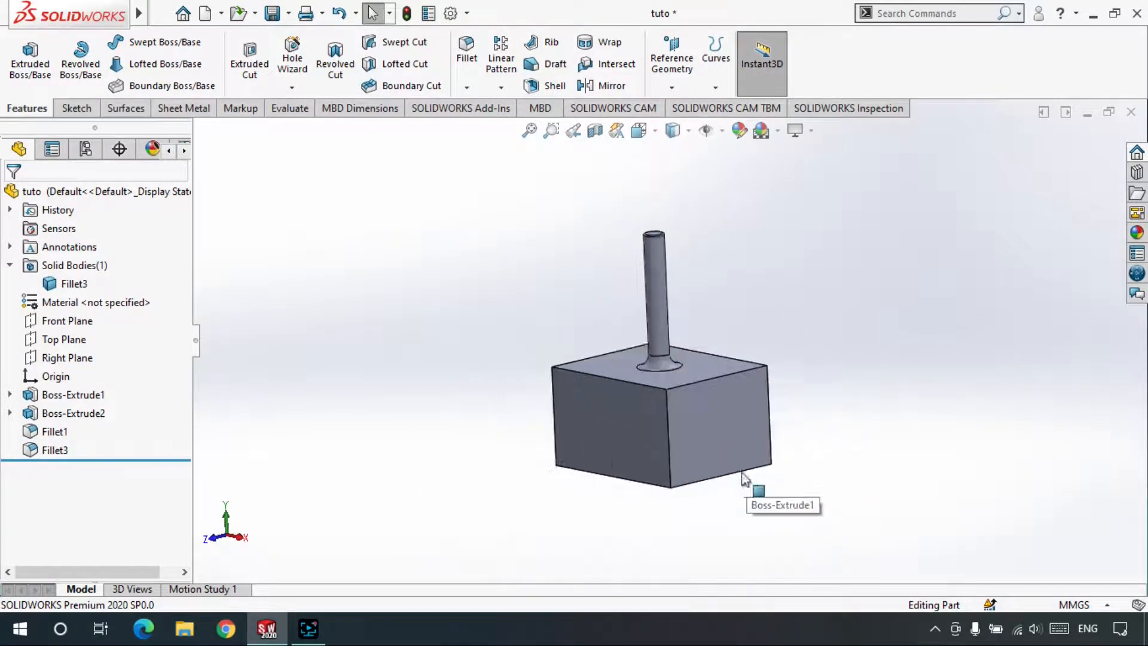
pyautogui.scroll(-2, 675, 347)
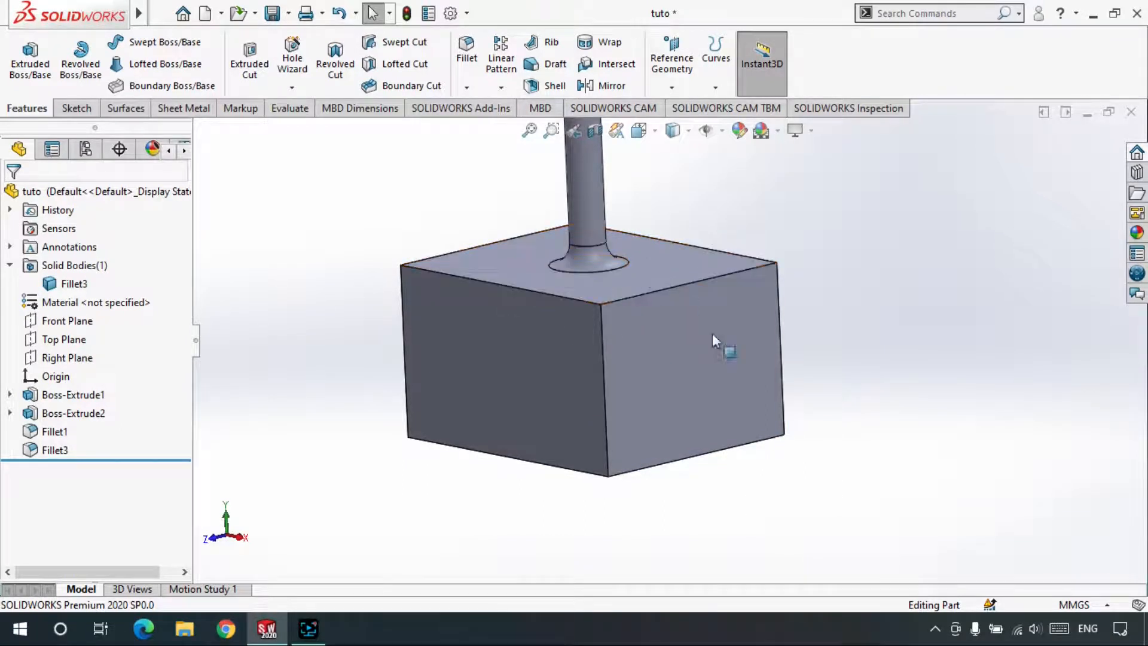
pyautogui.click(668, 359)
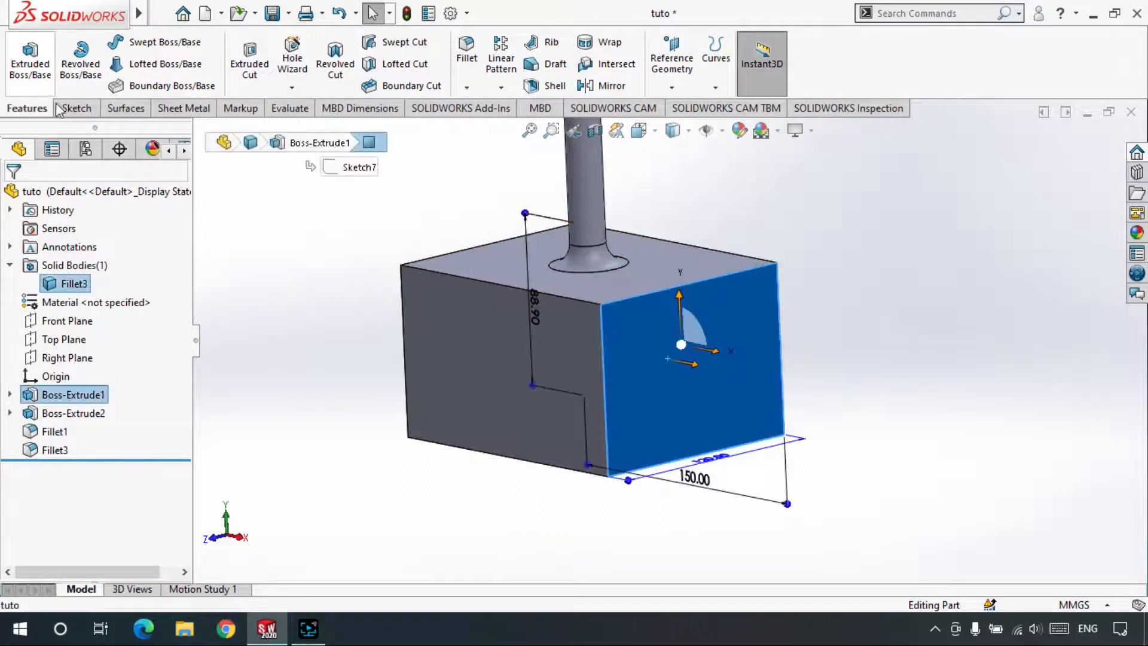
pyautogui.click(75, 109)
pyautogui.click(20, 50)
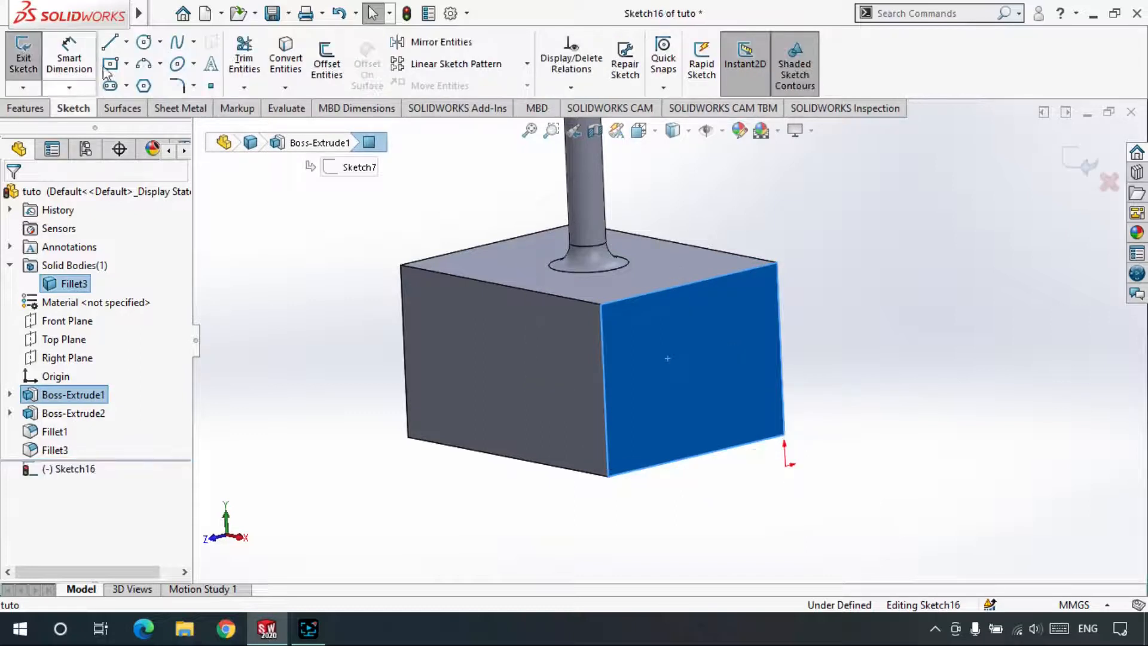
pyautogui.press('r')
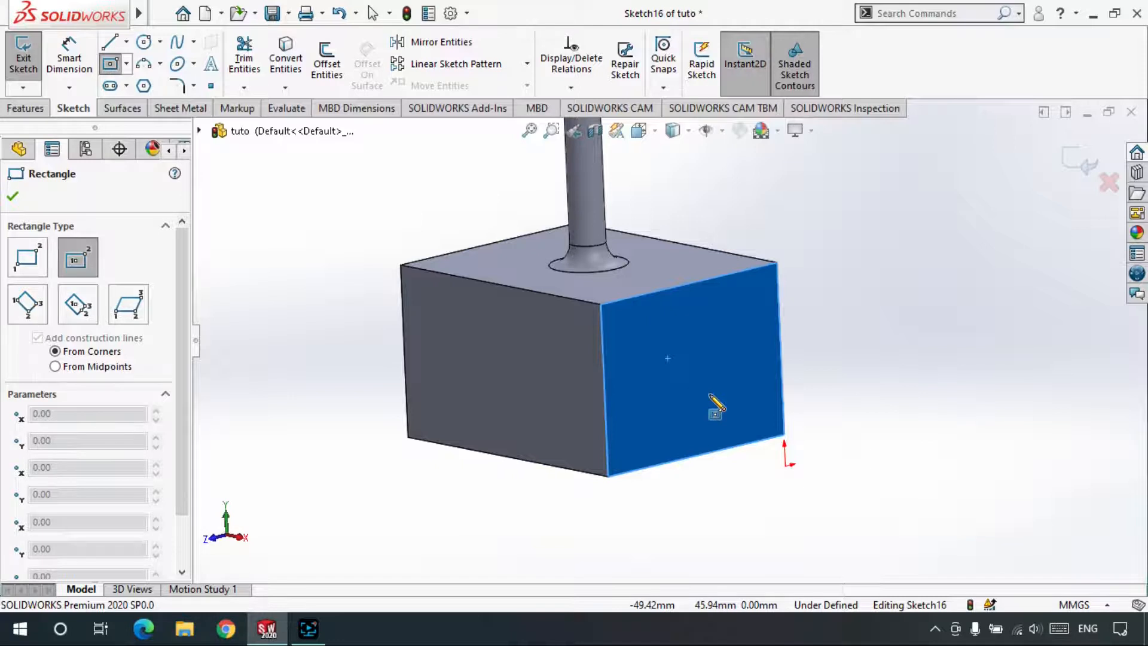
pyautogui.hotkey('ctrl', '8')
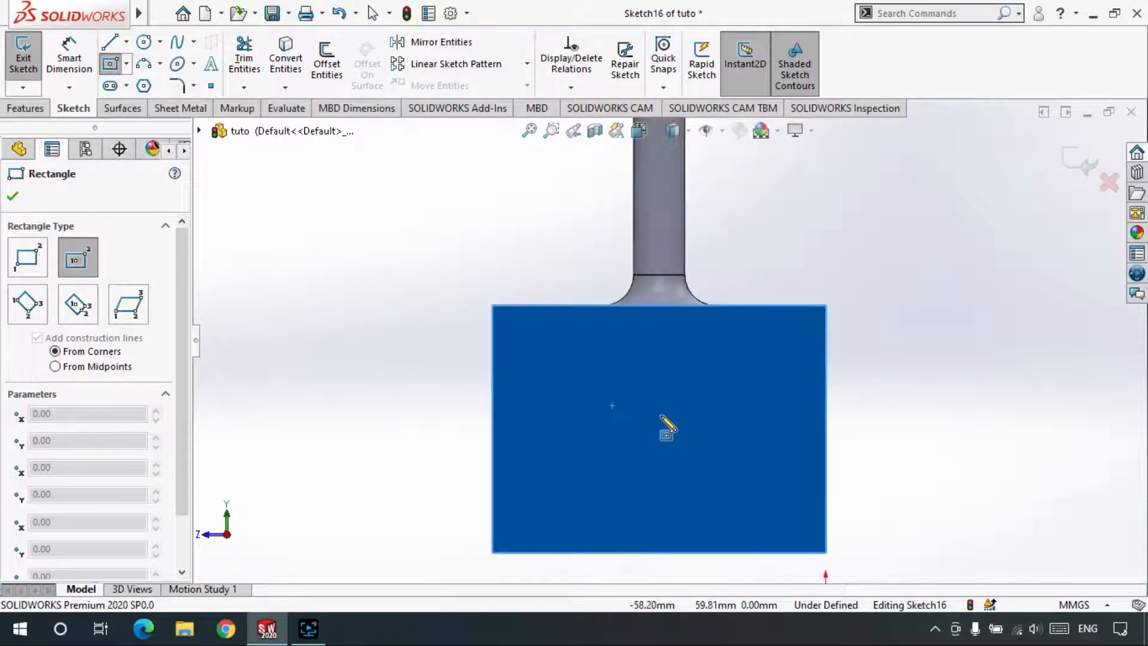
pyautogui.click(643, 412)
pyautogui.click(726, 483)
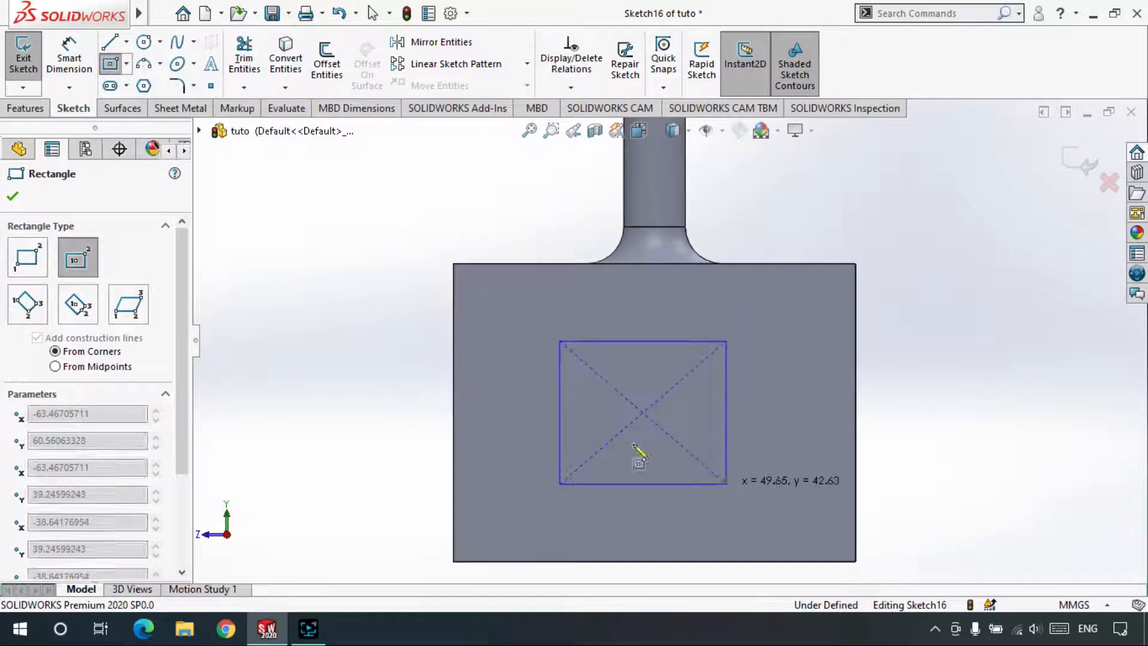
pyautogui.click(8, 200)
# Extrude the rectangle outward 120 mm blind from the block's side face with Merge result enabled.
pyautogui.hotkey('ctrl', '7')
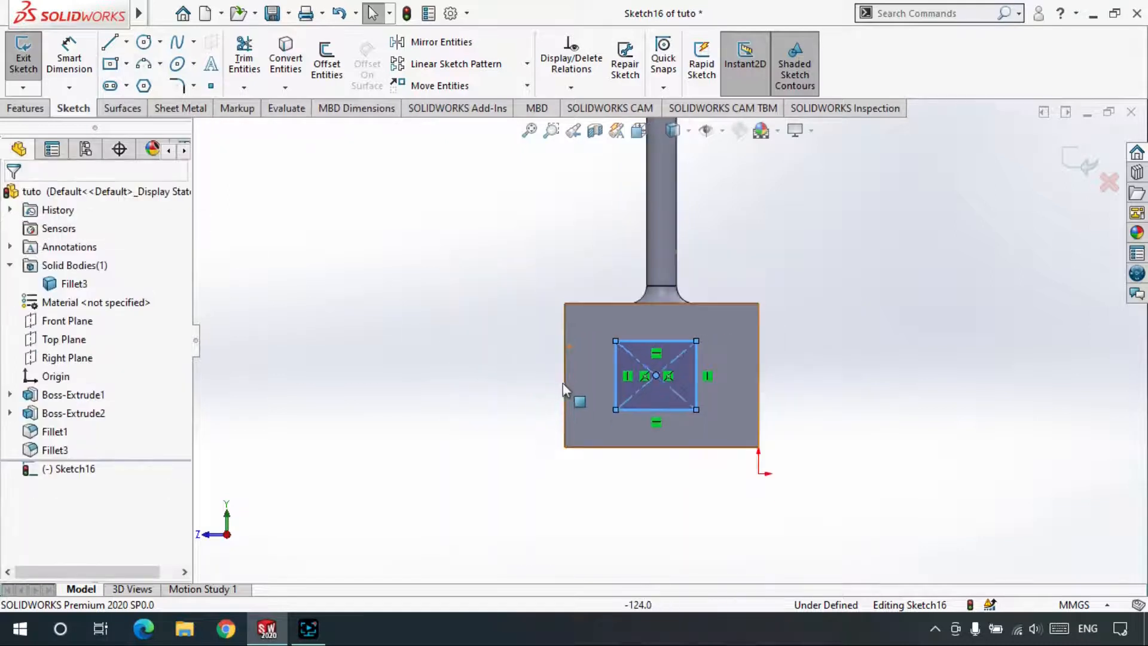
pyautogui.click(25, 109)
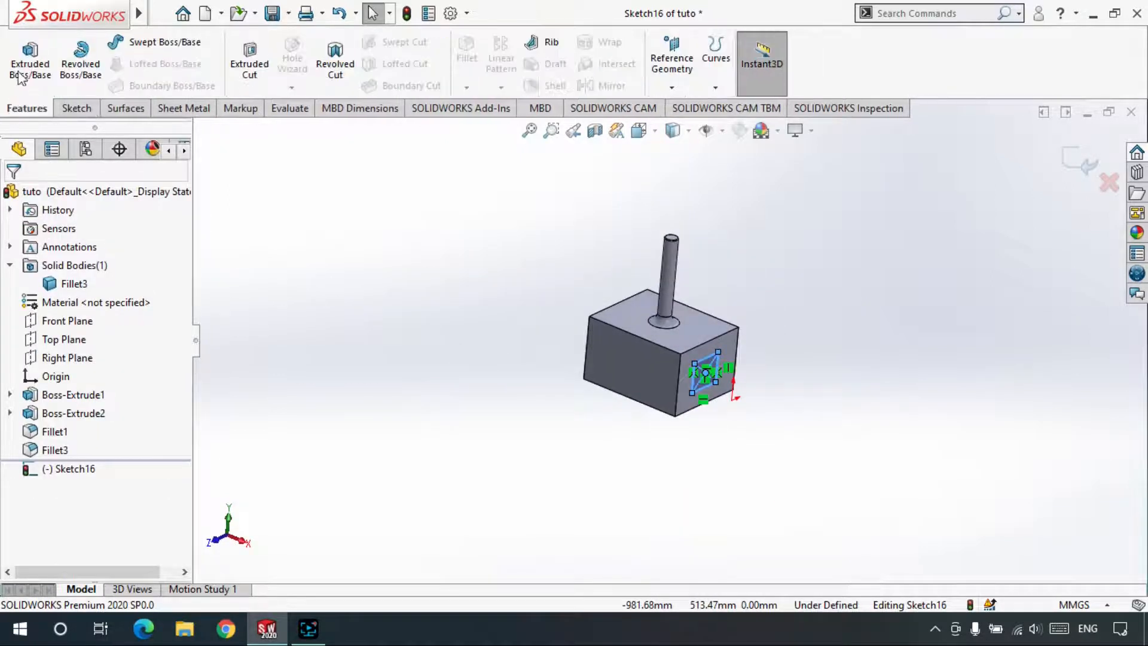
pyautogui.click(31, 68)
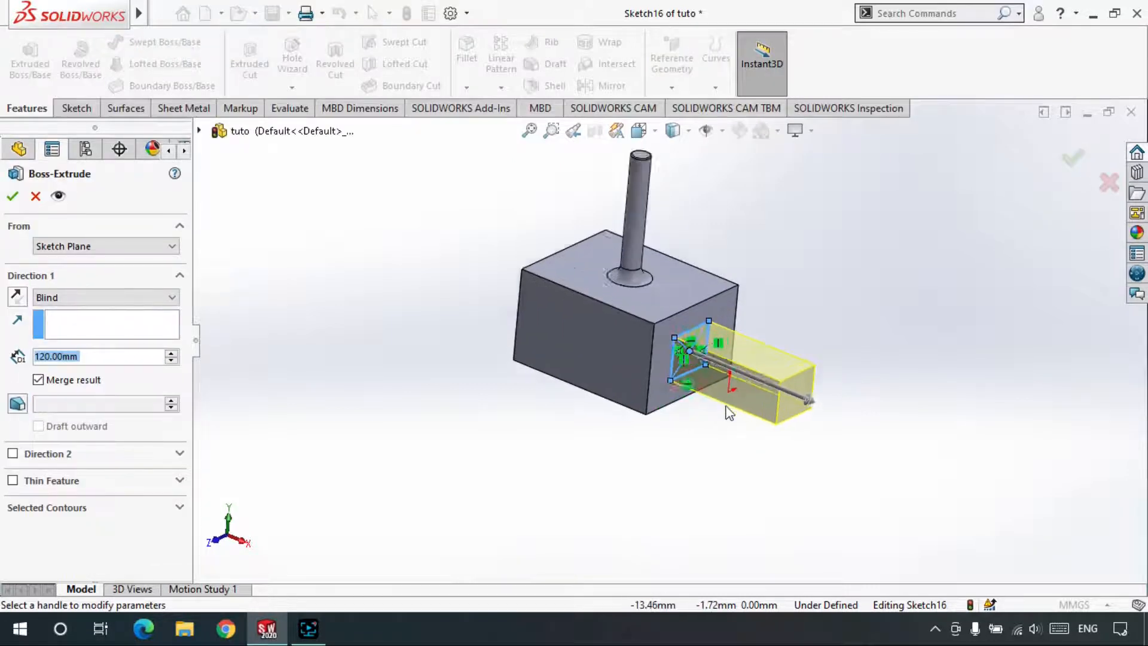
pyautogui.click(12, 195)
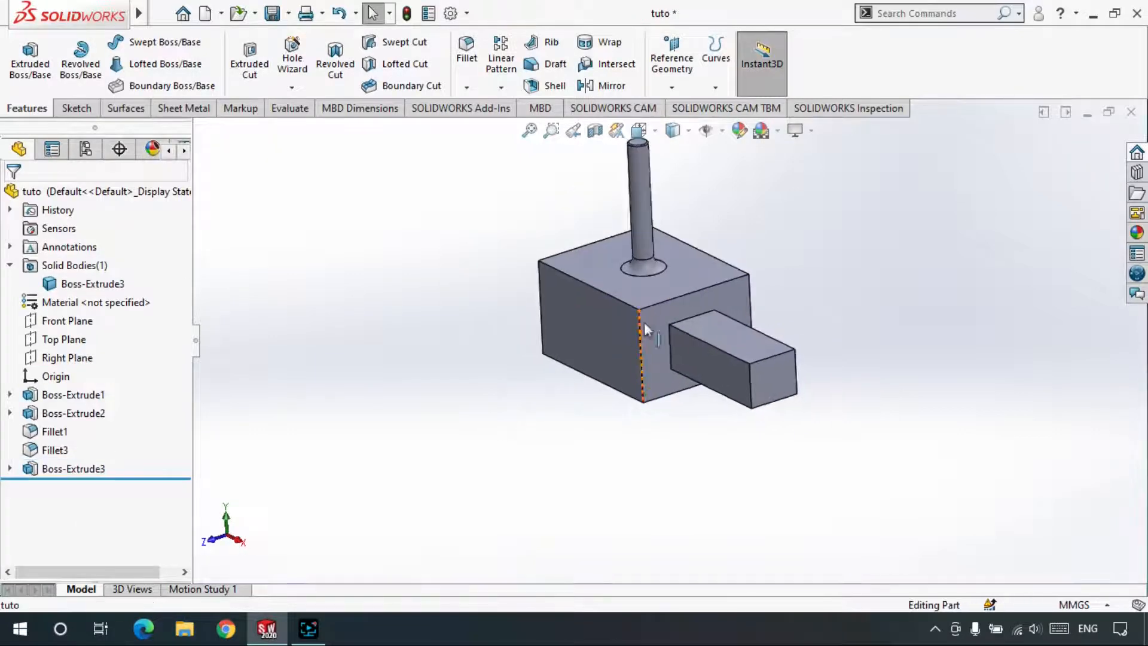
# Start a symmetric 11 mm fillet on the two vertical edges and the upper edge where the rectangular bar meets the block.
pyautogui.scroll(-4, 710, 324)
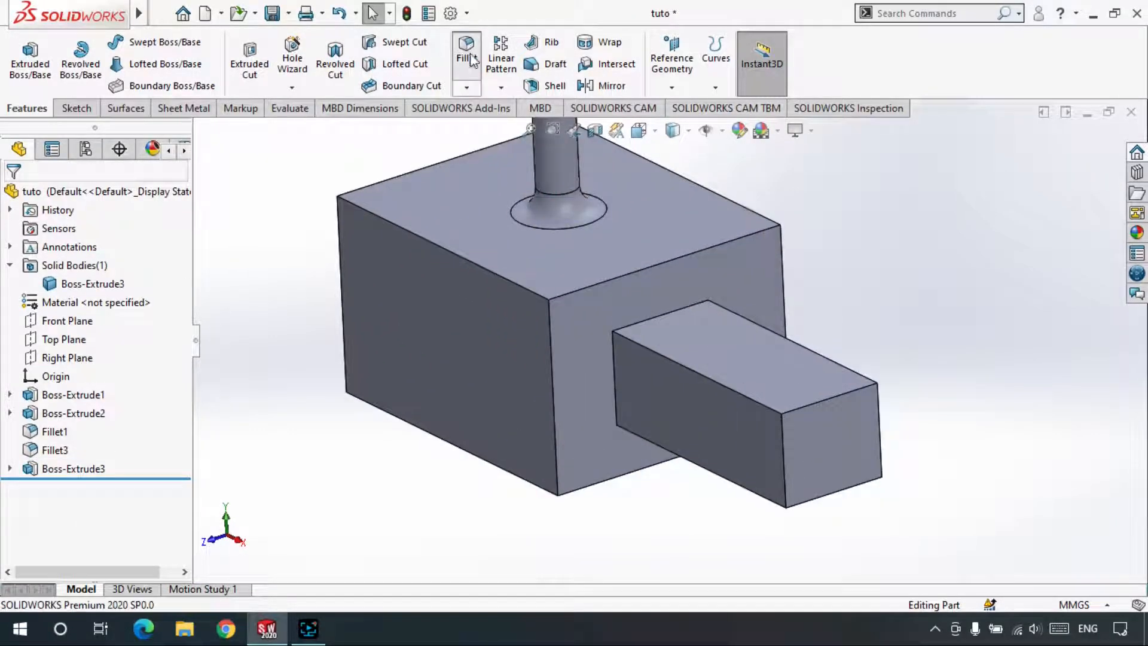
pyautogui.click(614, 365)
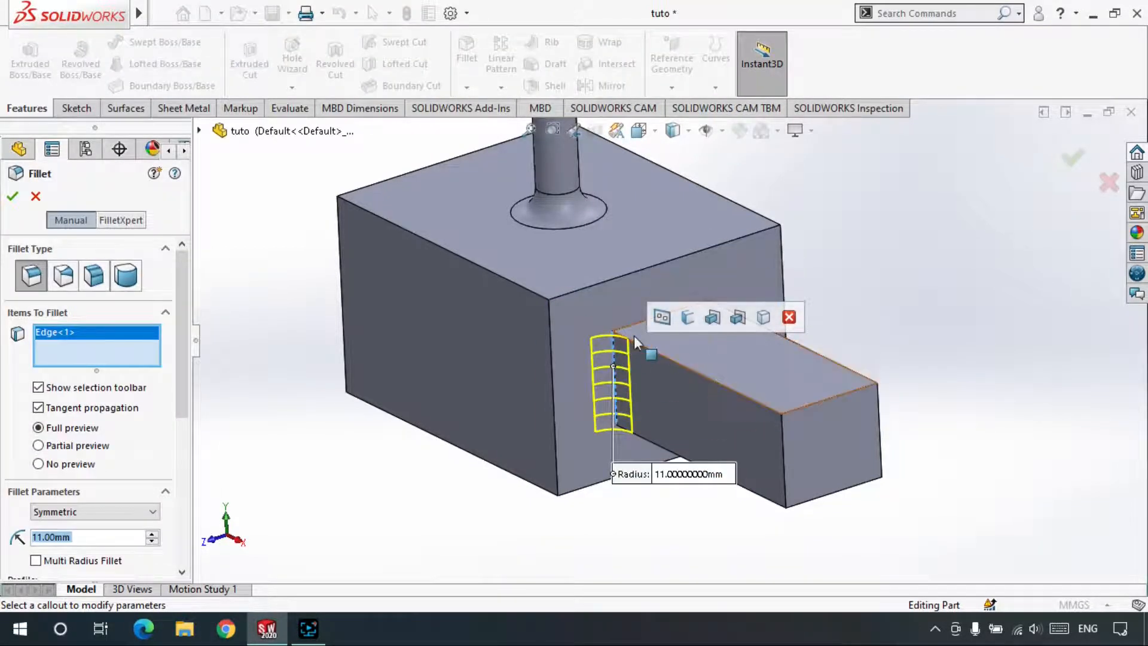
pyautogui.click(692, 323)
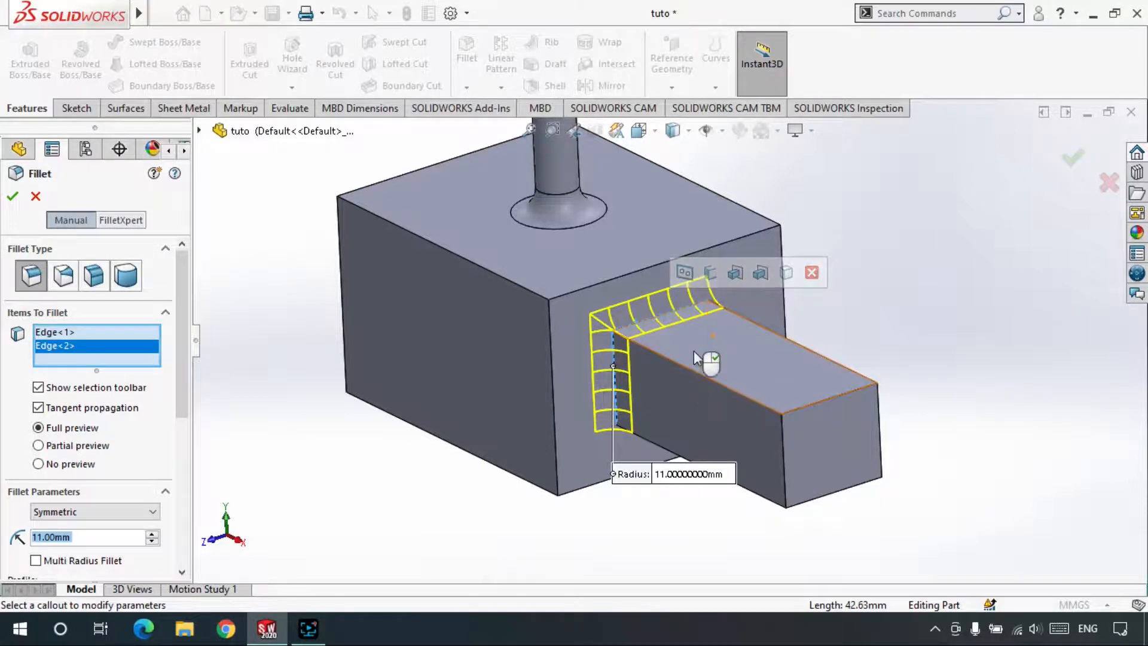
pyautogui.moveTo(692, 352); pyautogui.dragTo(757, 350, button='middle')
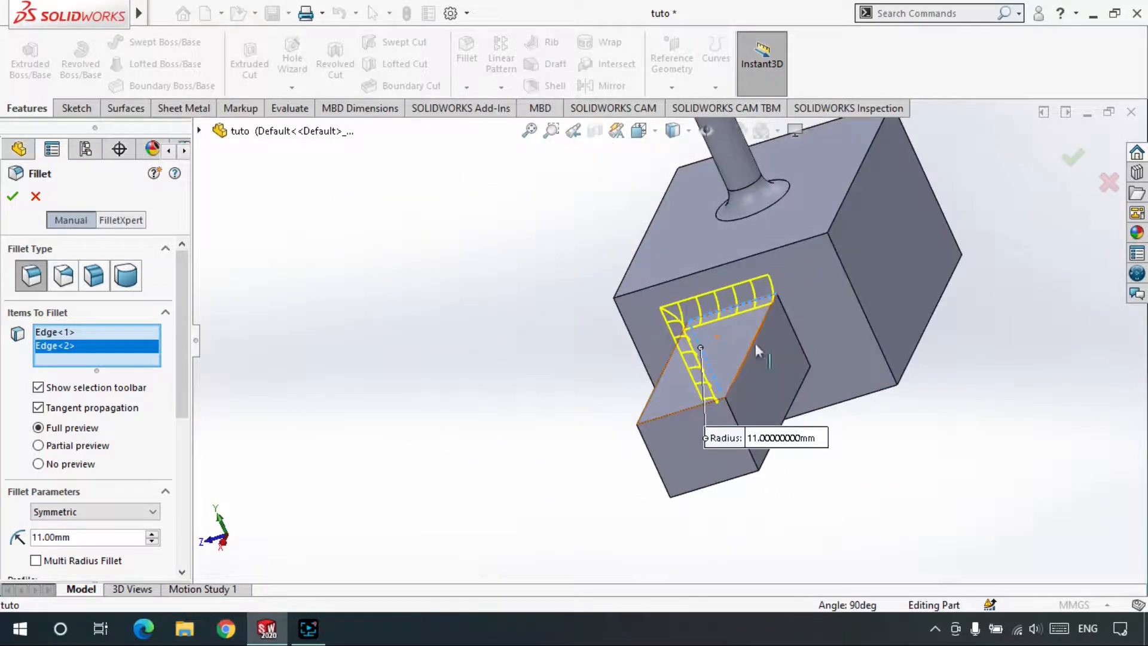
pyautogui.click(790, 325)
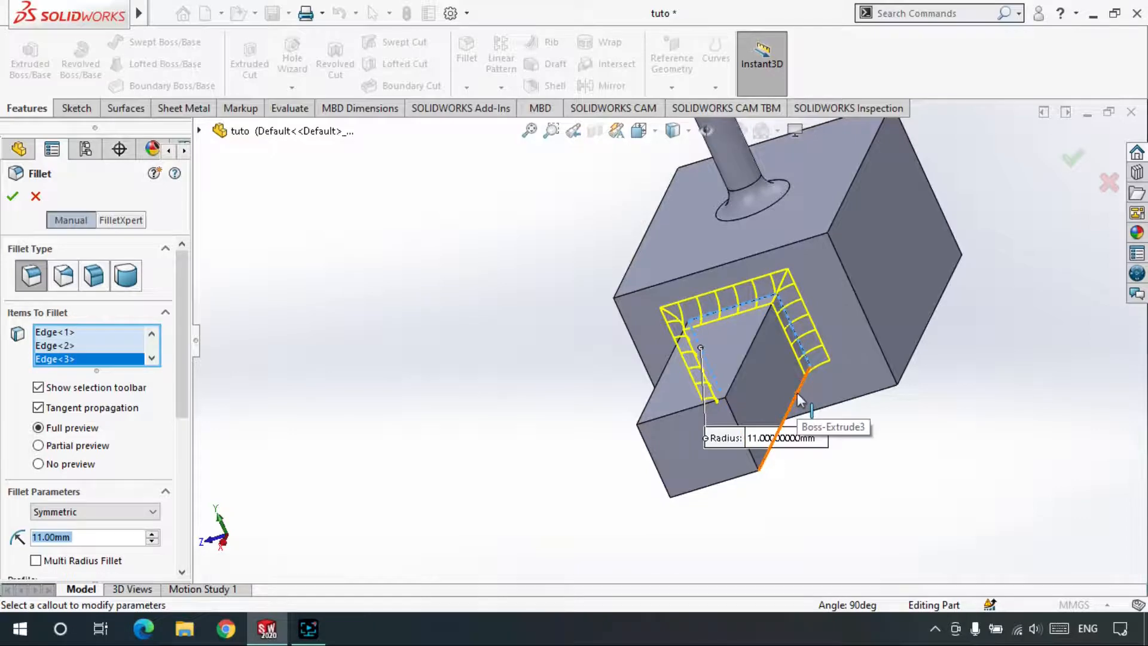
# Complete the fillet selection with the lower edge of the bar-to-block joint, leaving out the bar's long edge, and apply the fillet.
pyautogui.click(795, 398)
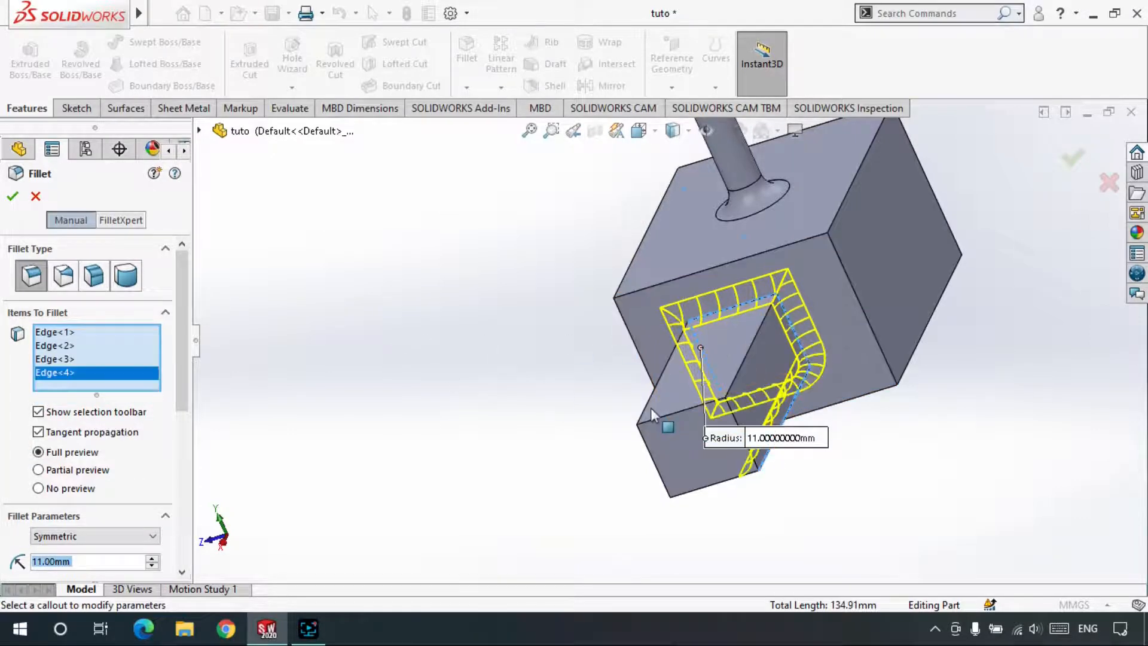
pyautogui.moveTo(650, 408)
pyautogui.mouseDown(button='middle')
pyautogui.moveTo(686, 418)
pyautogui.moveTo(653, 409)
pyautogui.mouseUp(button='middle')
pyautogui.scroll(-5, 682, 450)
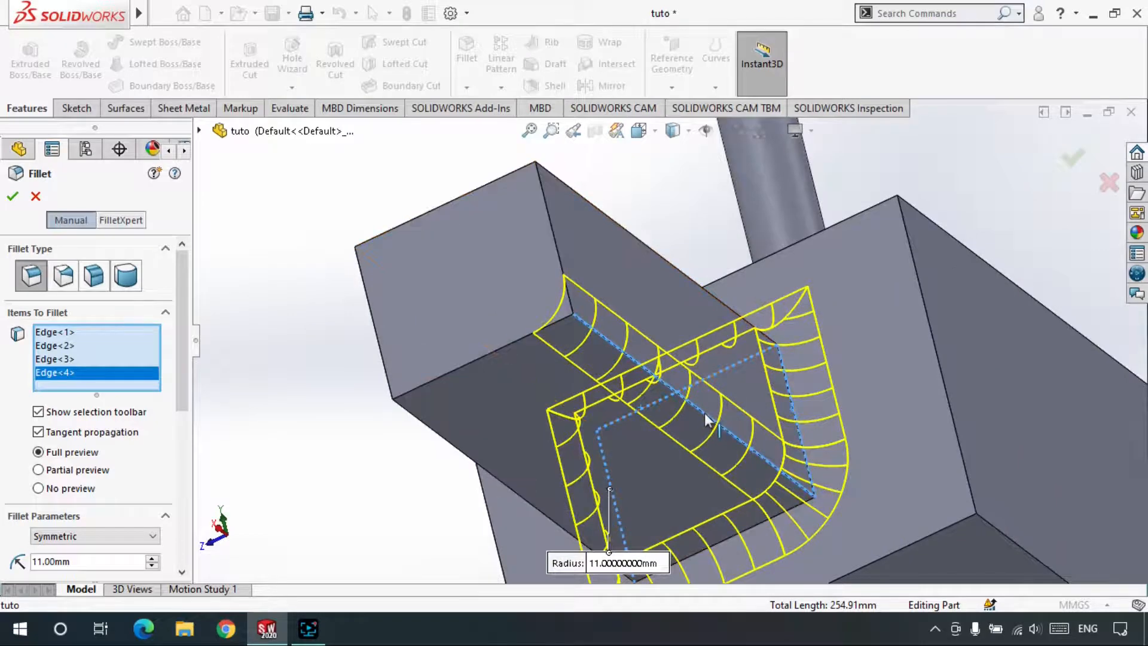
pyautogui.click(707, 419)
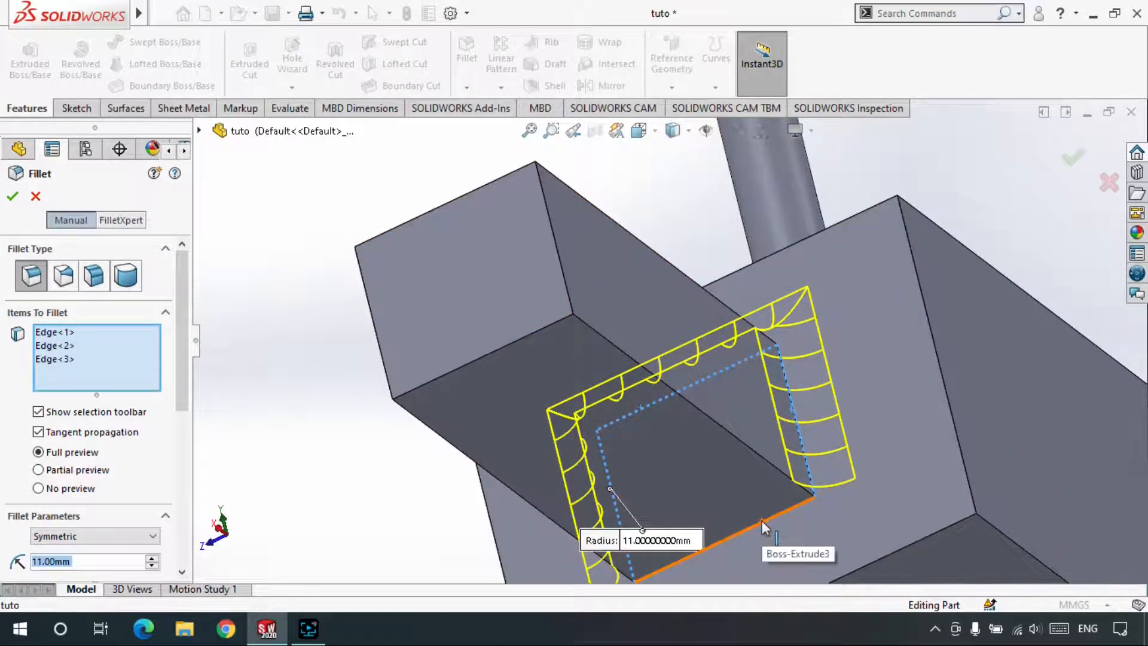
pyautogui.click(762, 521)
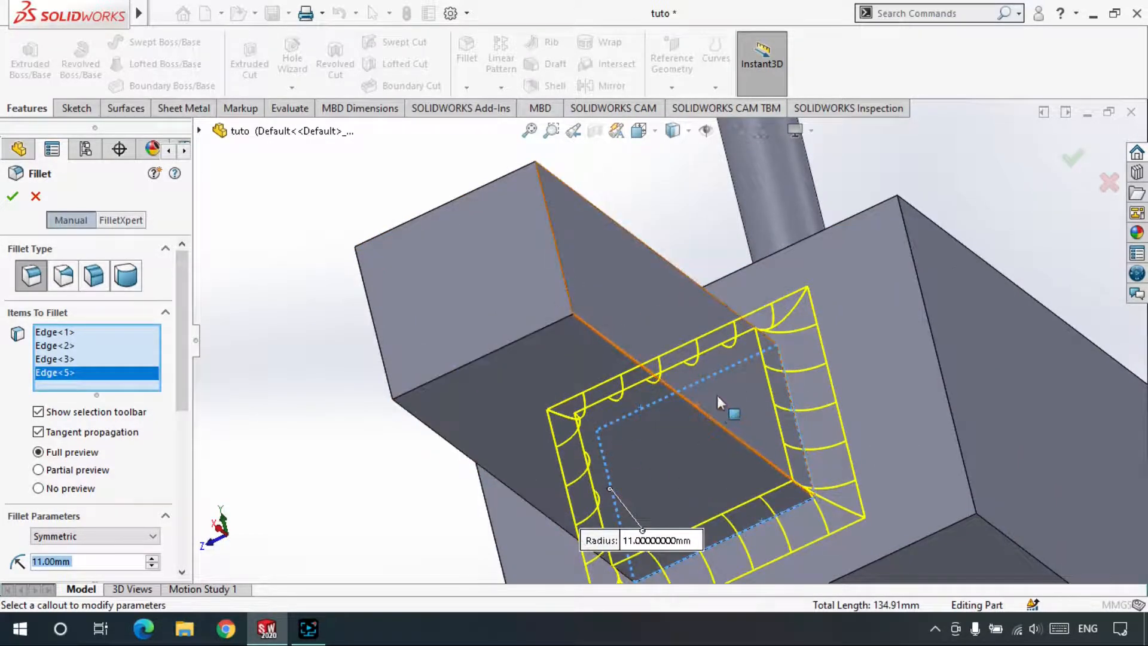
pyautogui.moveTo(716, 396); pyautogui.dragTo(755, 340, button='middle')
pyautogui.scroll(3, 544, 431)
pyautogui.scroll(-2, 495, 443)
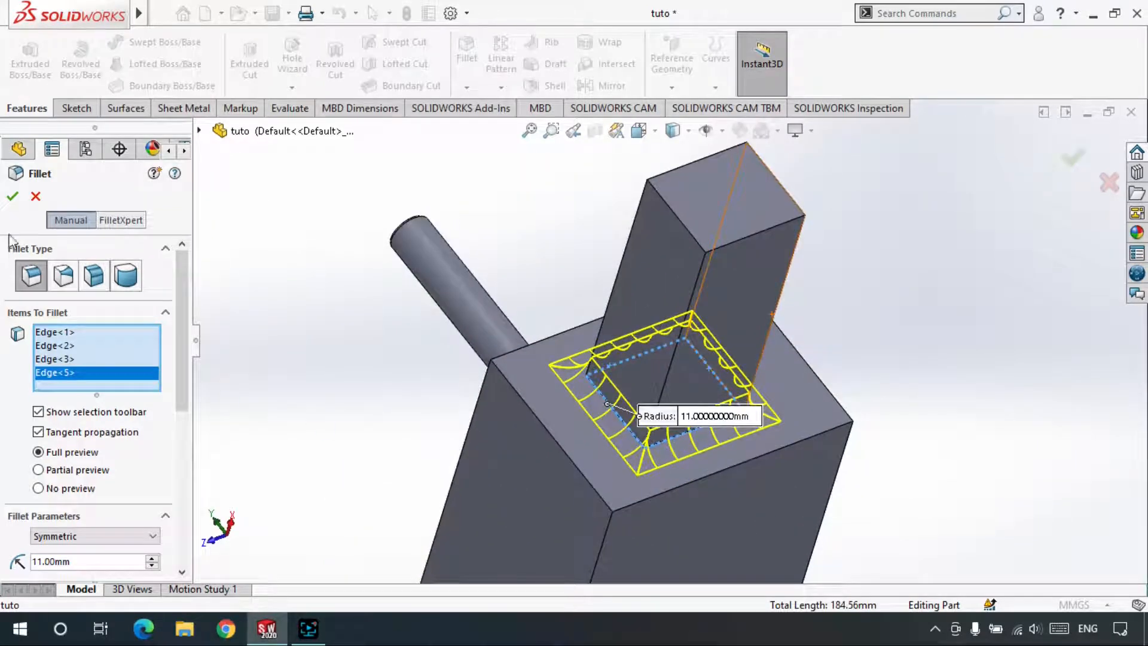
pyautogui.click(14, 198)
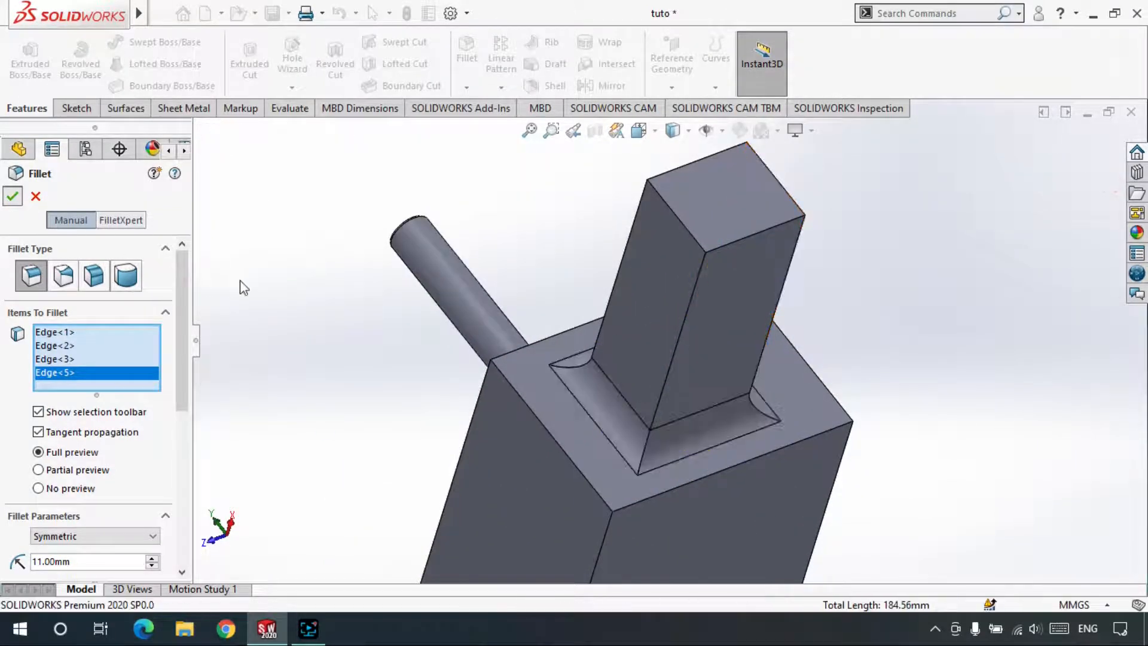
# Edit the rectangular bar's extrusion and turn off Merge result.
pyautogui.moveTo(612, 396)
pyautogui.mouseDown(button='middle')
pyautogui.moveTo(619, 407)
pyautogui.moveTo(596, 413)
pyautogui.moveTo(596, 397)
pyautogui.mouseUp(button='middle')
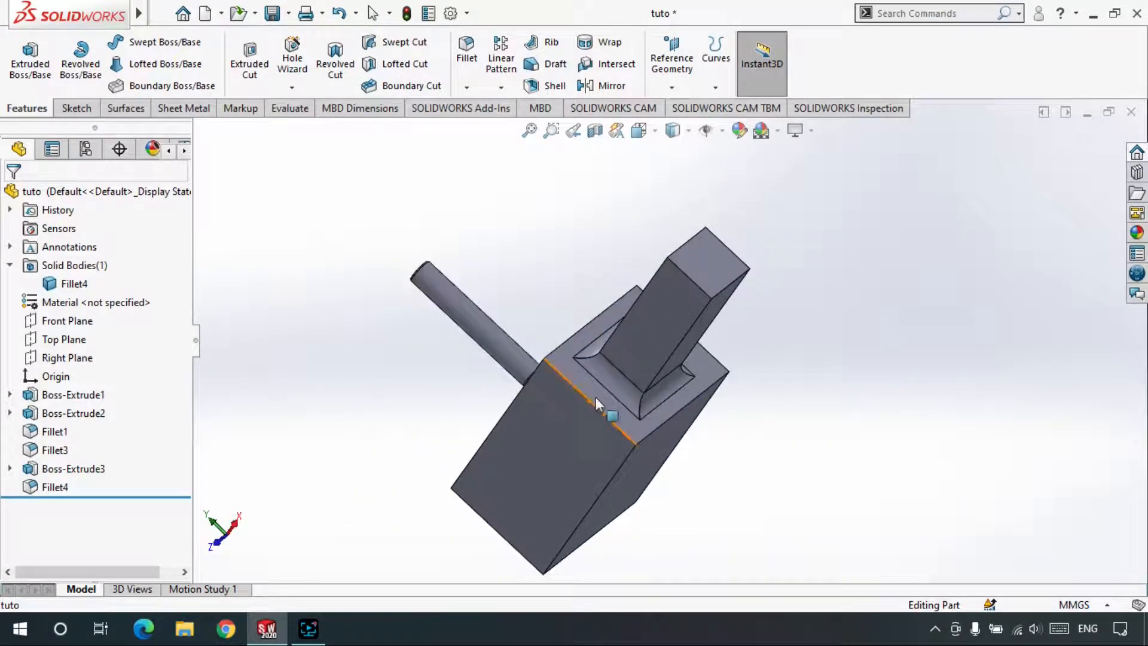
pyautogui.click(55, 469)
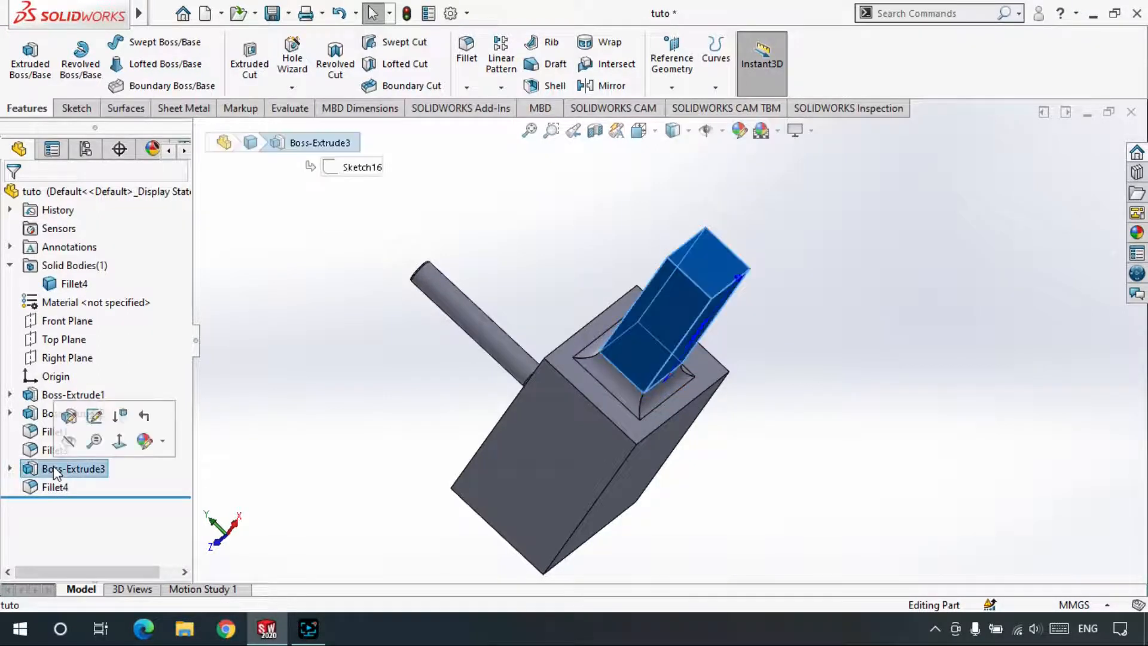
pyautogui.click(67, 418)
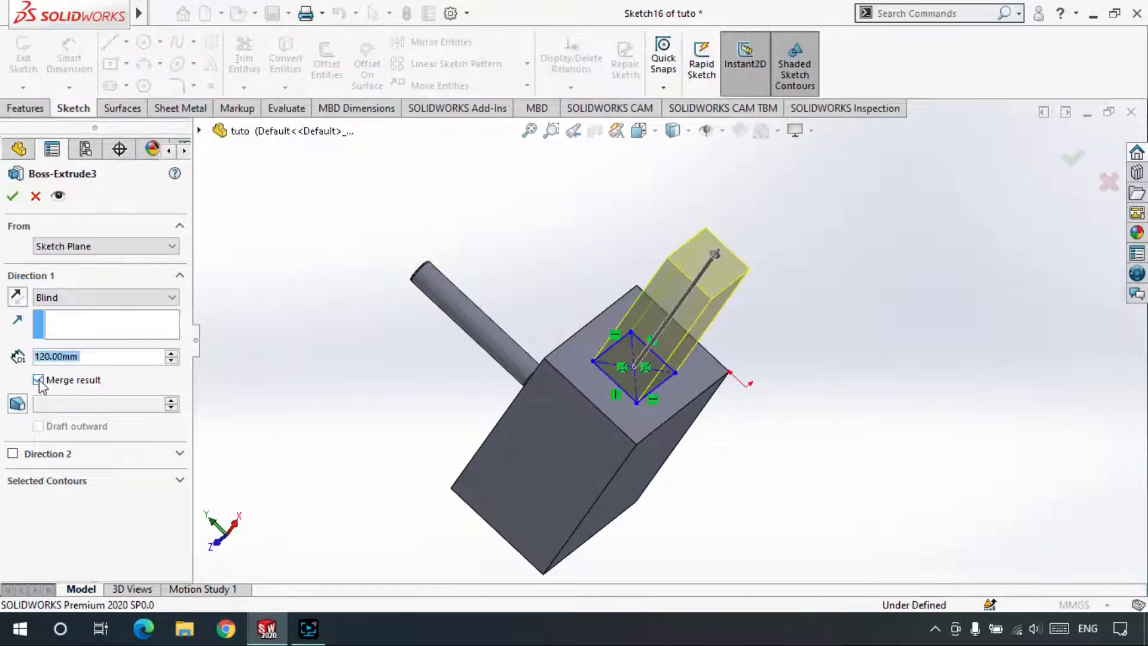
pyautogui.click(38, 380)
pyautogui.click(15, 196)
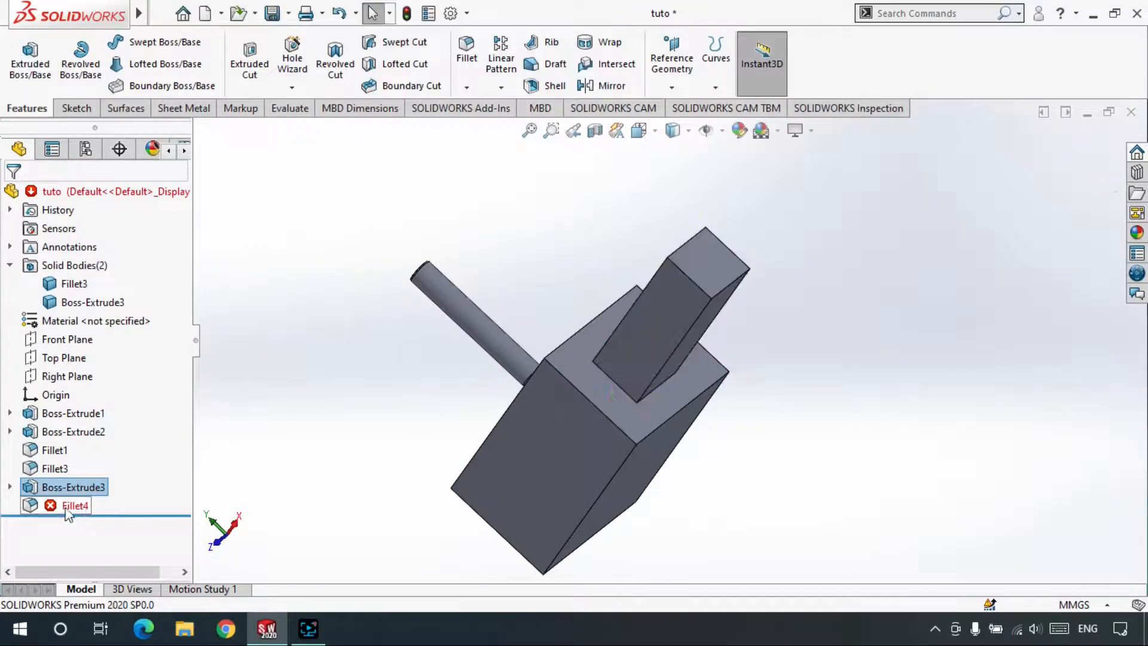
# Check the error on the bar's base fillet and inspect which solid bodies the block and bar faces belong to.
pyautogui.moveTo(71, 512)
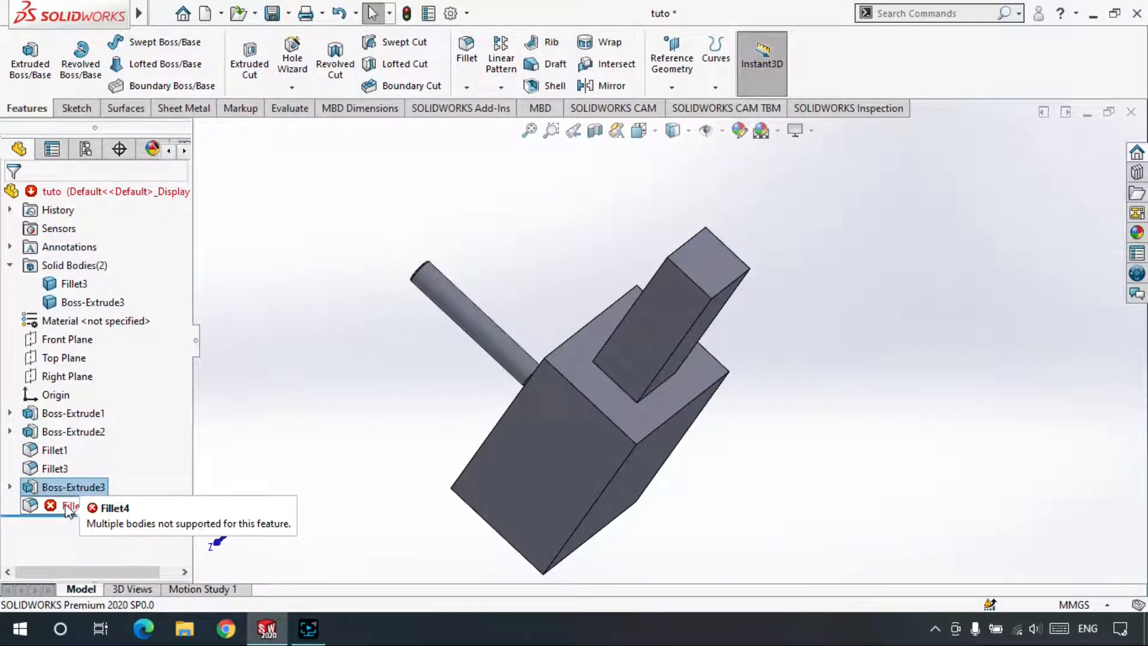
pyautogui.click(608, 393)
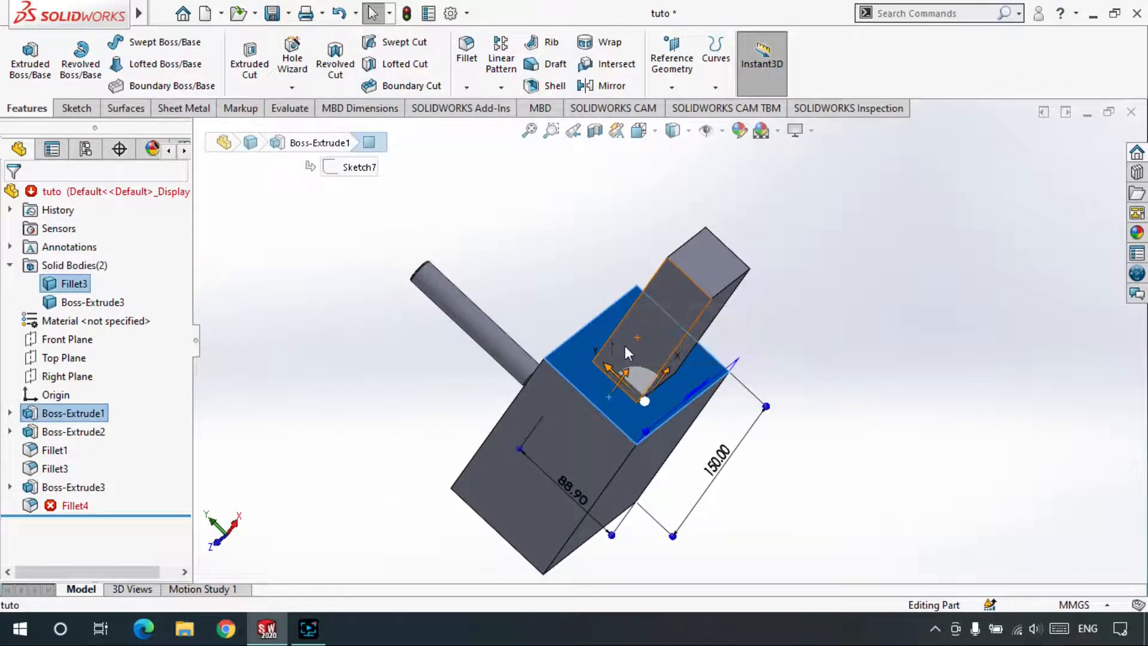
pyautogui.click(626, 346)
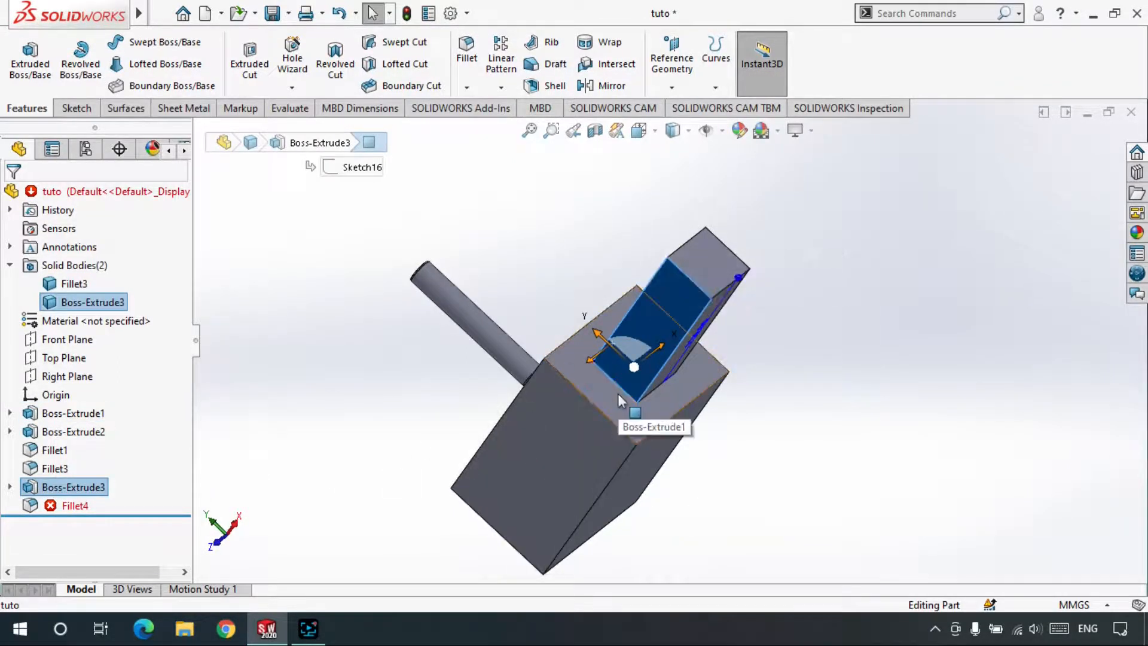
pyautogui.scroll(-2, 576, 377)
pyautogui.scroll(-1, 625, 378)
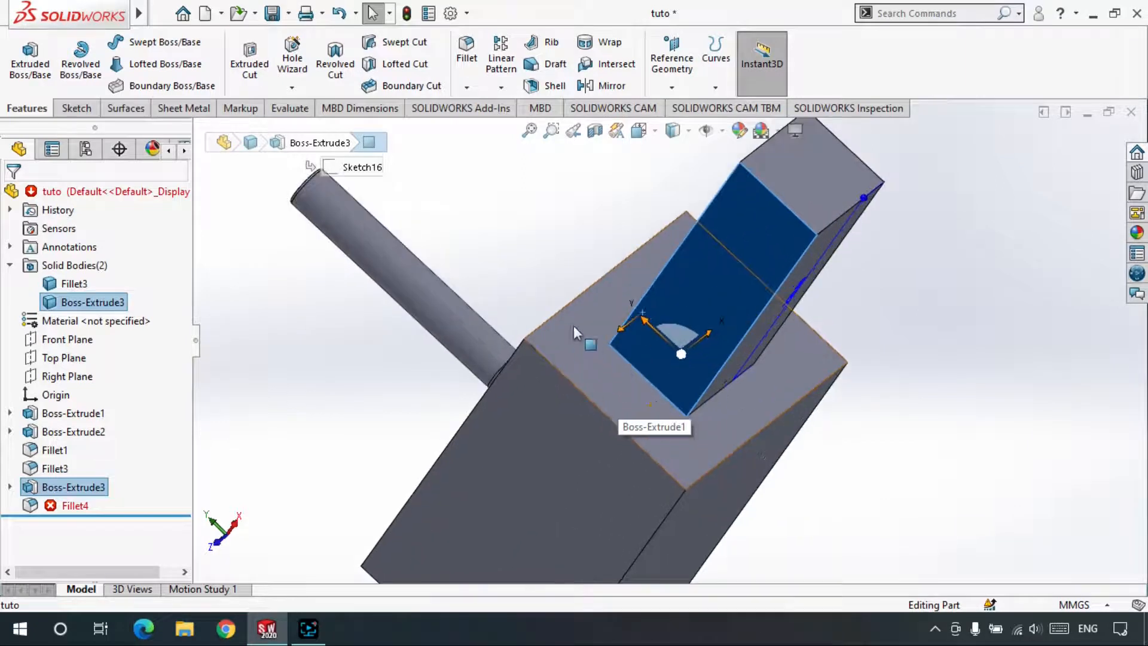
pyautogui.click(513, 250)
pyautogui.moveTo(61, 513)
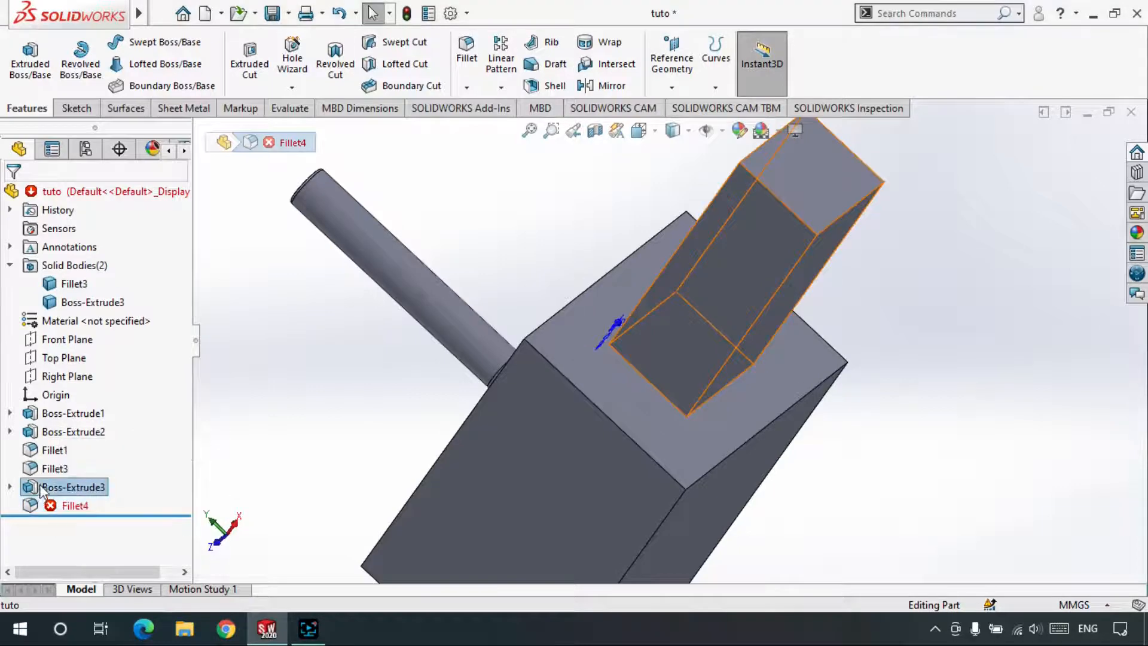
# Edit the rectangular bar's extrusion again, turn Merge result back on, and inspect the rebuilt part.
pyautogui.rightClick(71, 487)
pyautogui.click(54, 244)
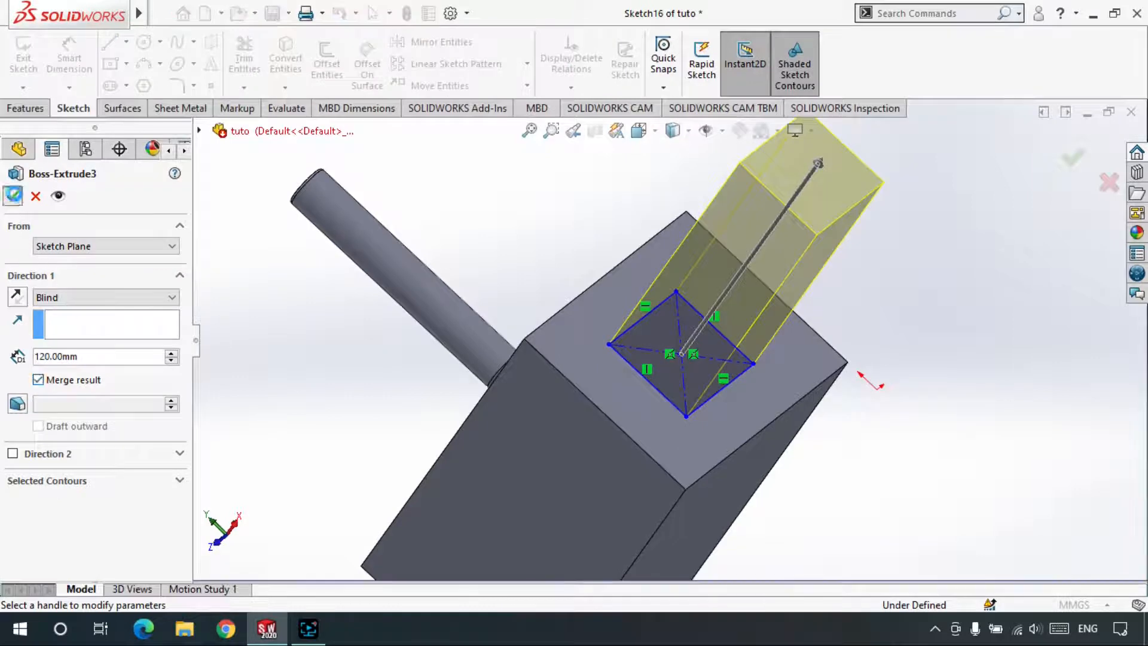
pyautogui.press('Return')
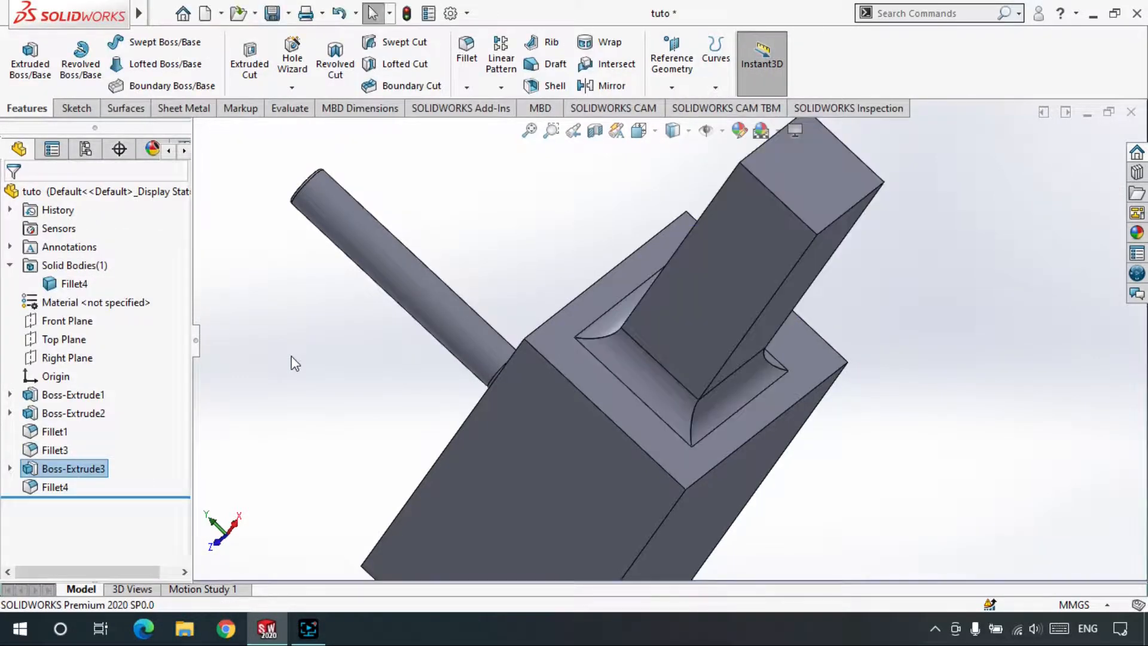
pyautogui.moveTo(507, 421); pyautogui.dragTo(493, 306, button='middle')
pyautogui.scroll(3, 568, 382)
pyautogui.scroll(-1, 492, 306)
pyautogui.moveTo(568, 406)
pyautogui.mouseDown(button='middle')
pyautogui.moveTo(576, 433)
pyautogui.moveTo(590, 401)
pyautogui.mouseUp(button='middle')
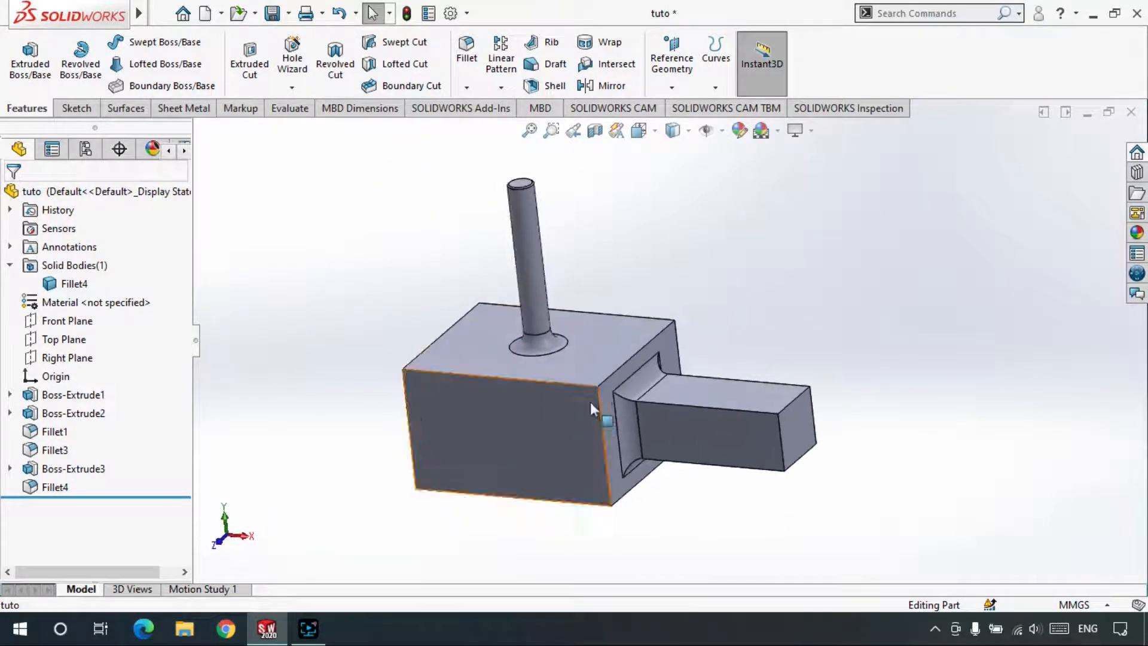
pyautogui.scroll(2, 553, 263)
pyautogui.scroll(-2, 532, 260)
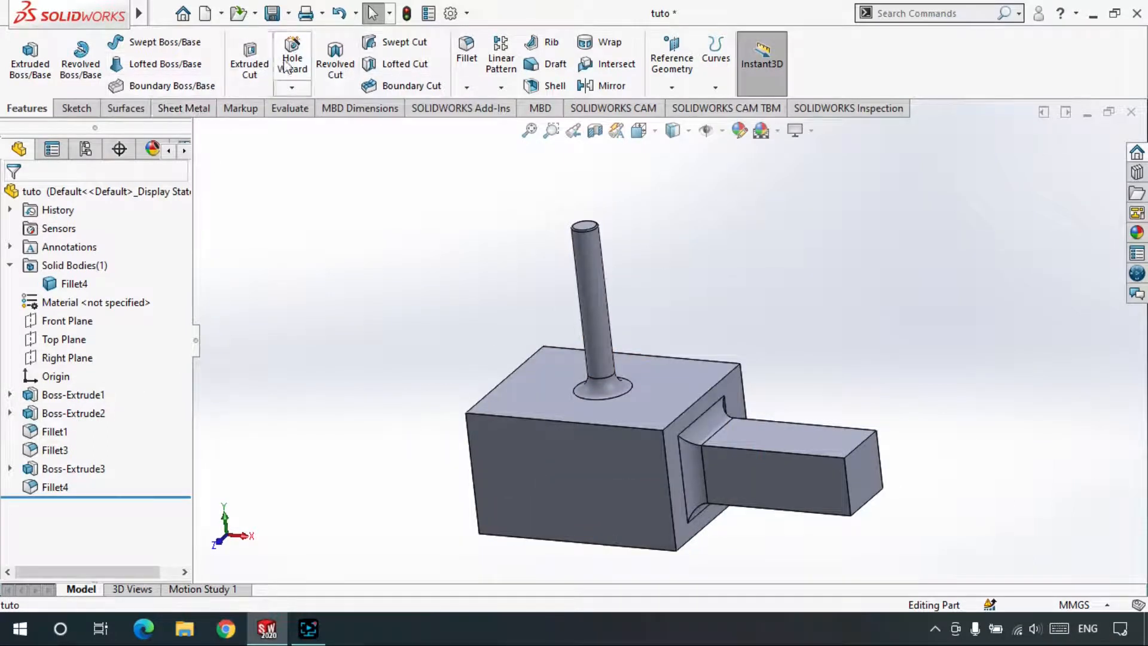
pyautogui.scroll(1, 628, 435)
pyautogui.click(623, 428)
pyautogui.scroll(-1, 598, 406)
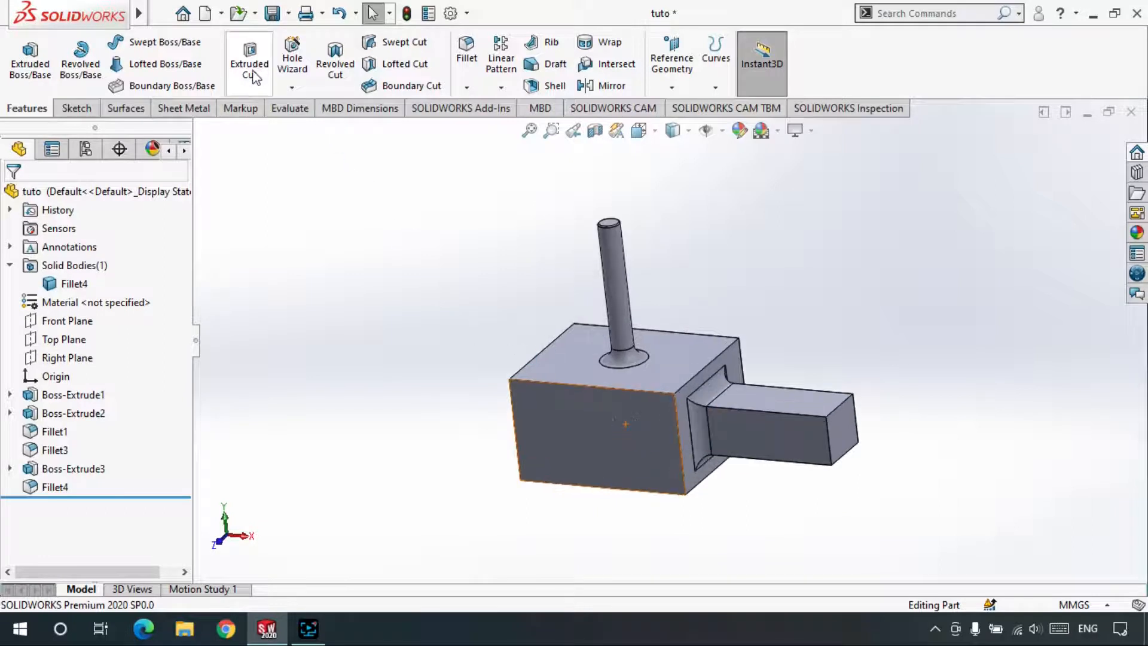
pyautogui.click(315, 238)
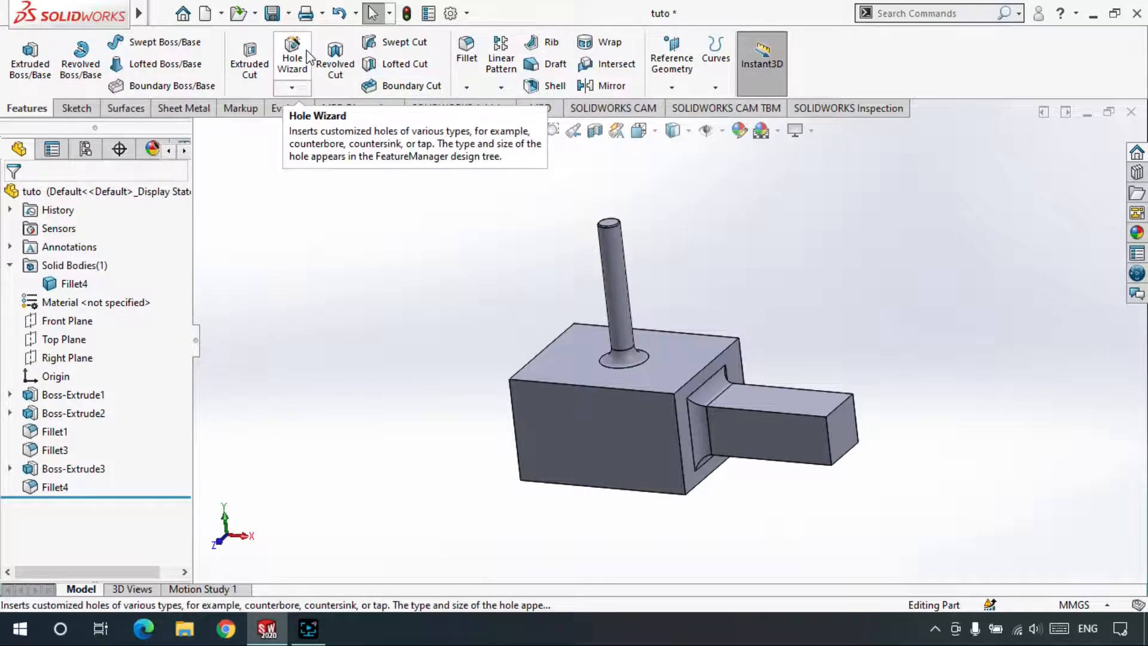
pyautogui.click(77, 109)
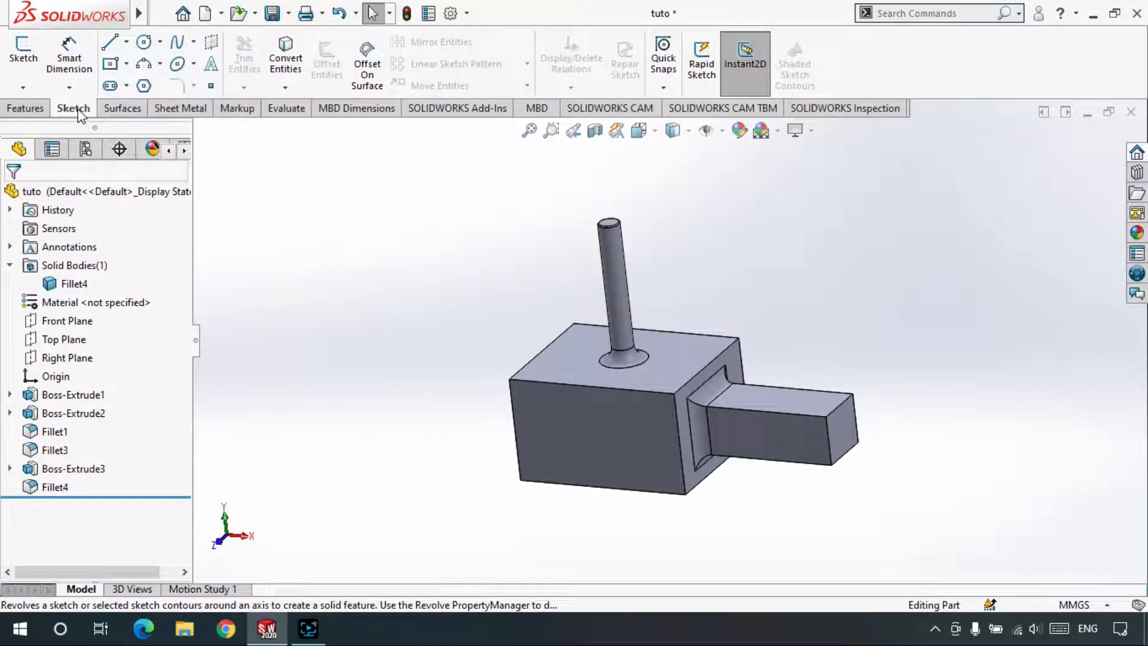
pyautogui.click(27, 109)
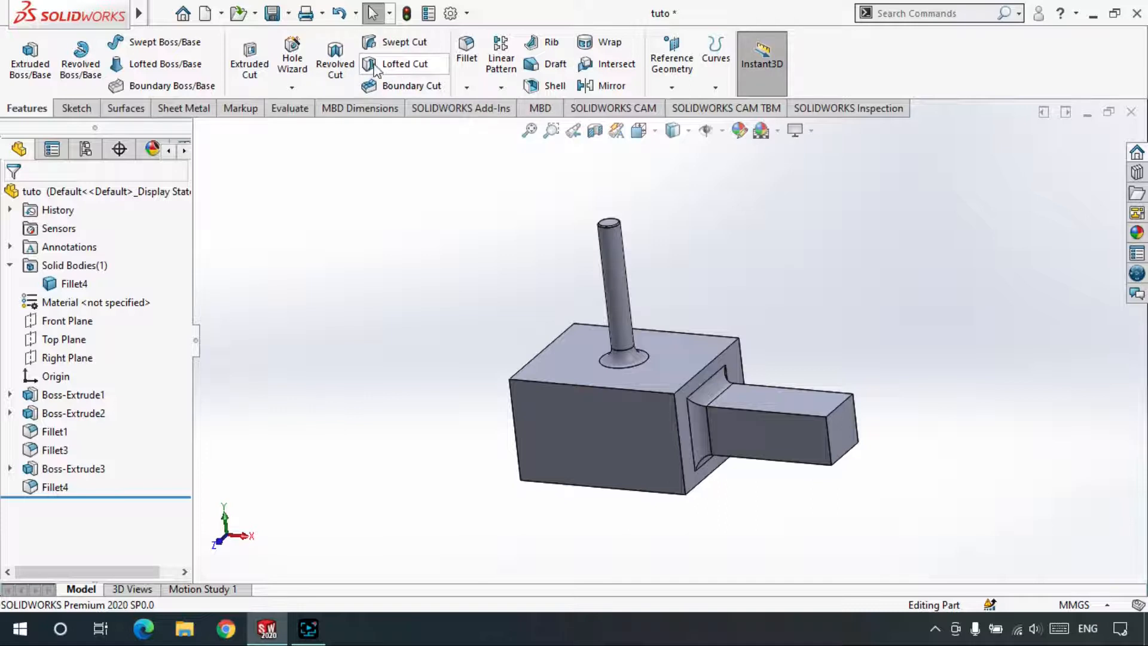
pyautogui.click(77, 109)
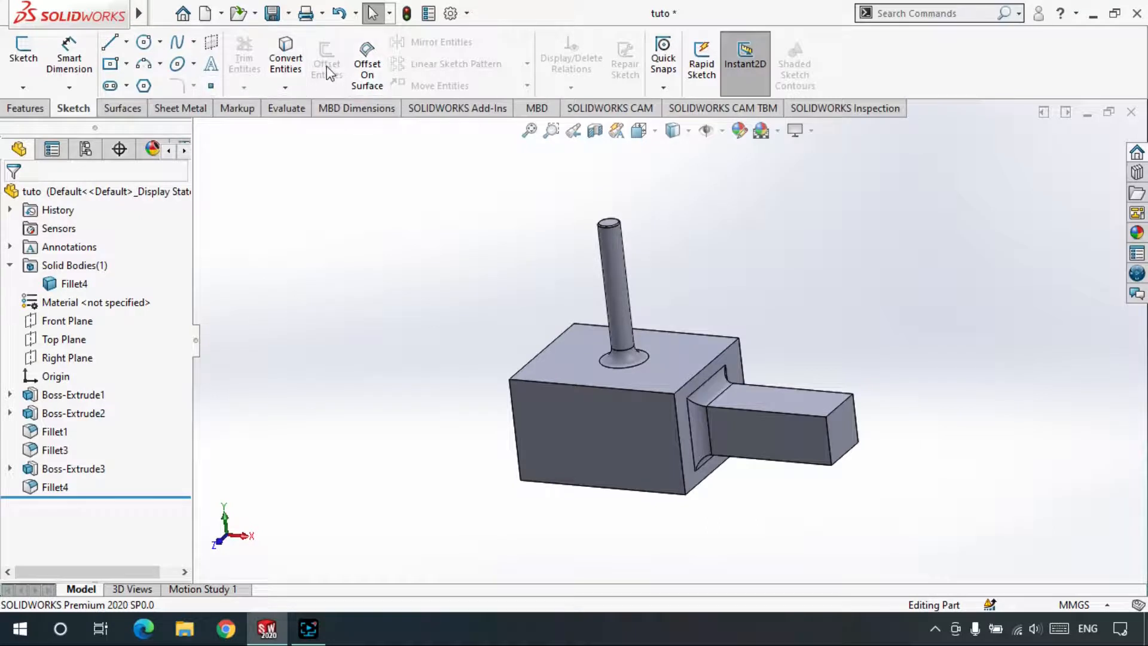
pyautogui.click(48, 110)
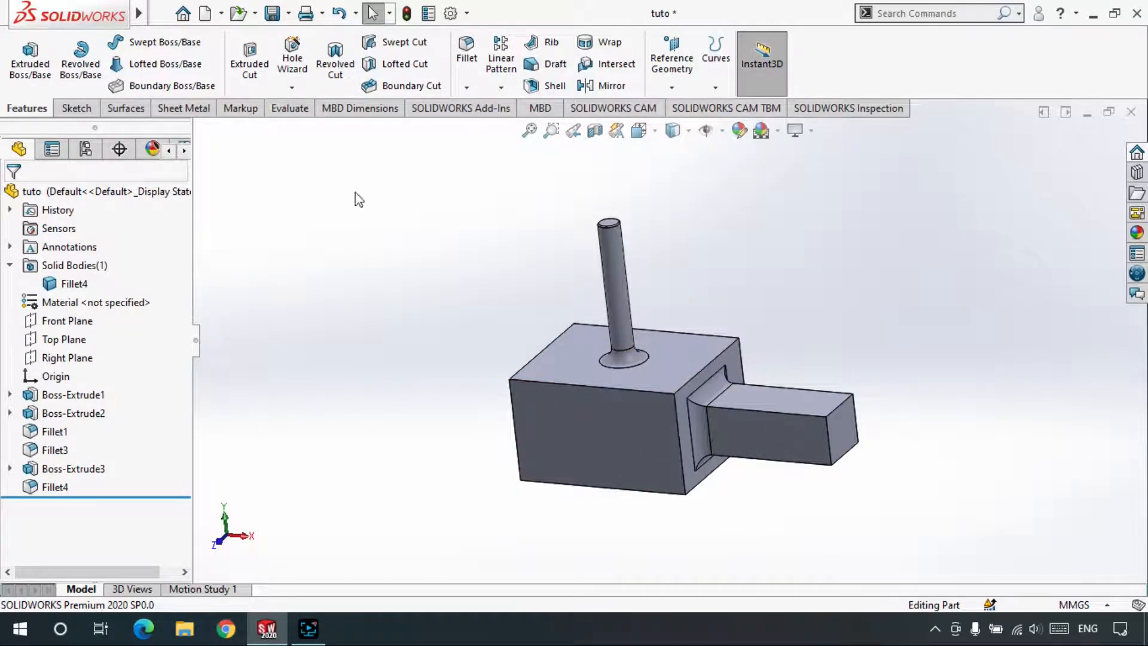
pyautogui.click(590, 415)
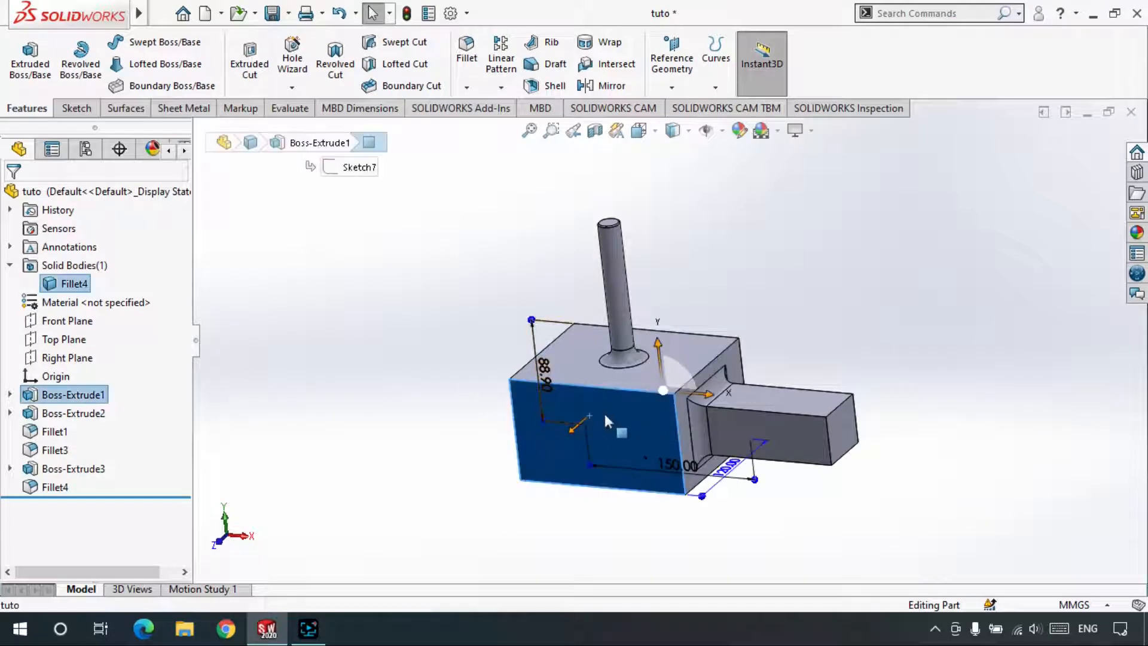
pyautogui.click(430, 443)
pyautogui.click(595, 424)
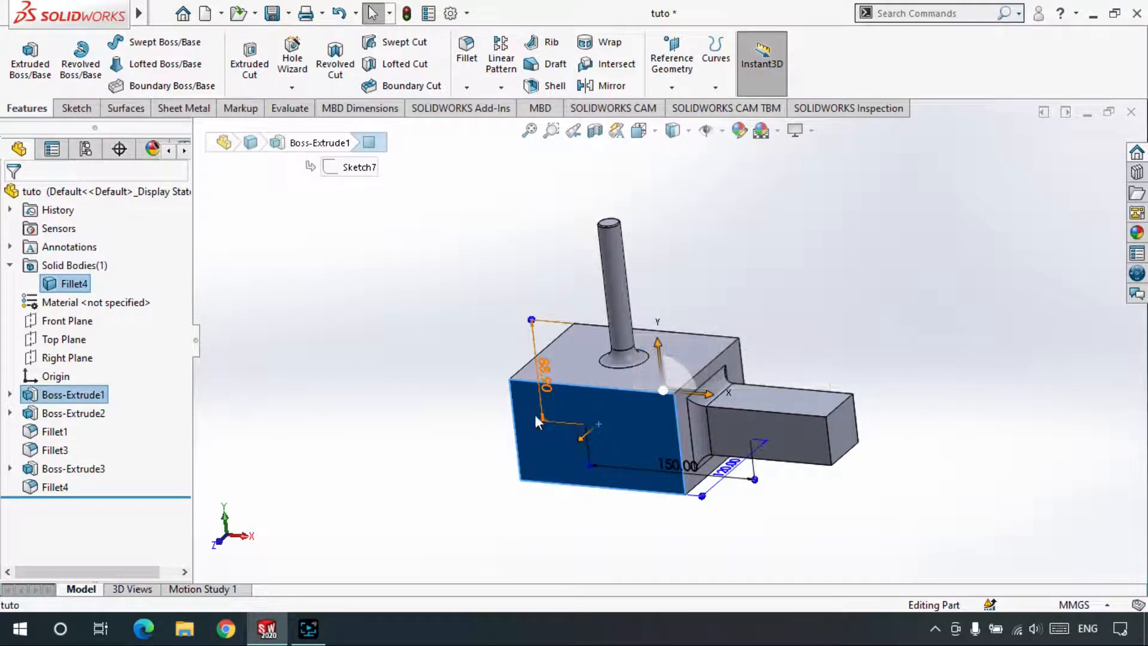
pyautogui.click(77, 108)
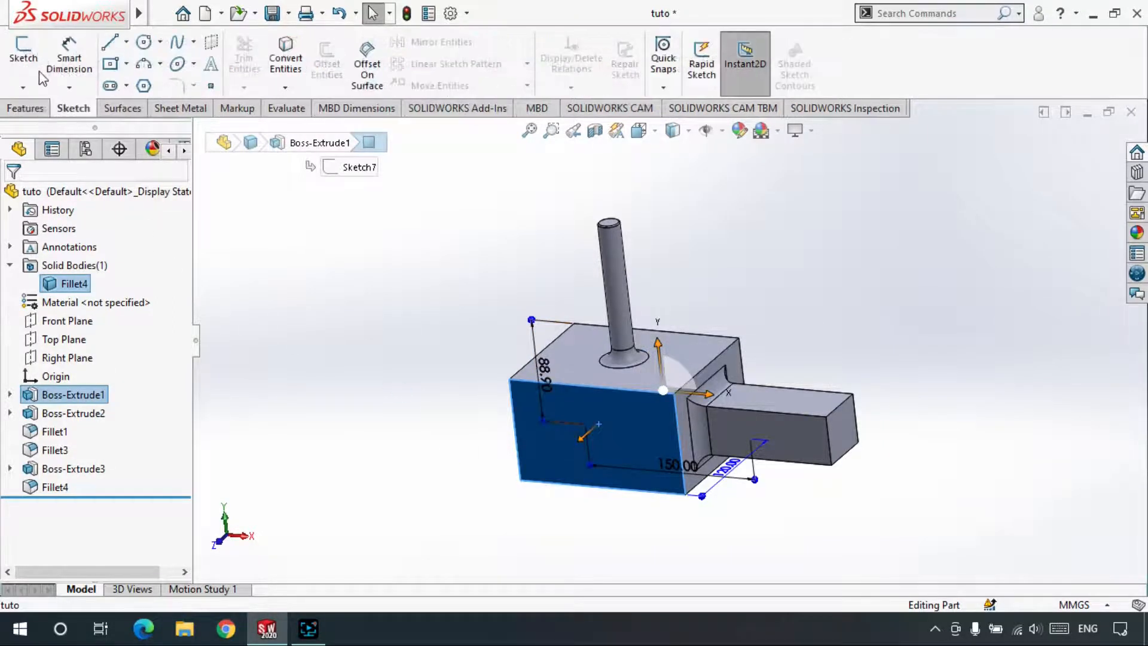
pyautogui.click(317, 359)
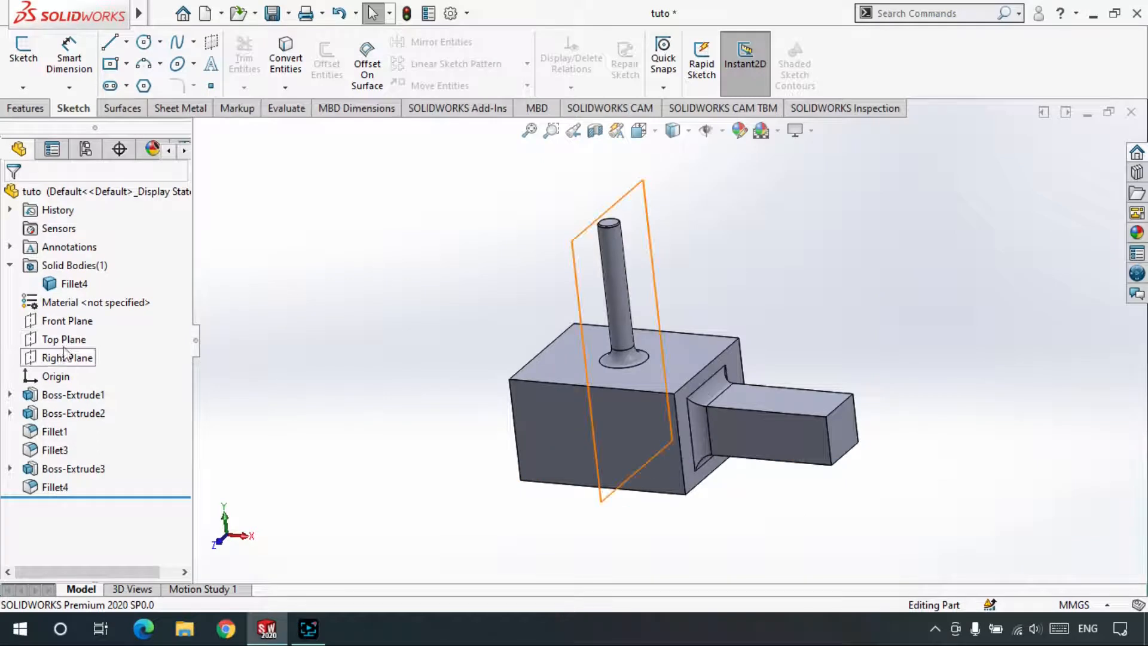
# Start a sketch on the Front Plane and draw a circle of about 20 mm radius directly above the origin, inside the block's outline.
pyautogui.click(65, 321)
pyautogui.moveTo(381, 386); pyautogui.dragTo(481, 428, button='middle')
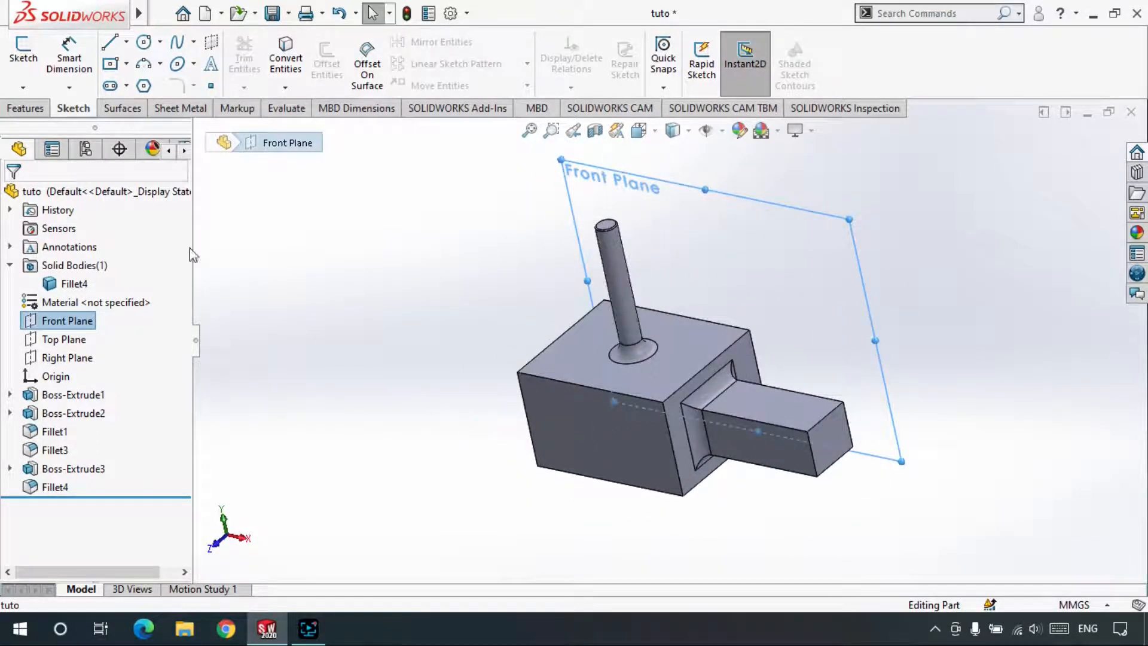
pyautogui.click(25, 50)
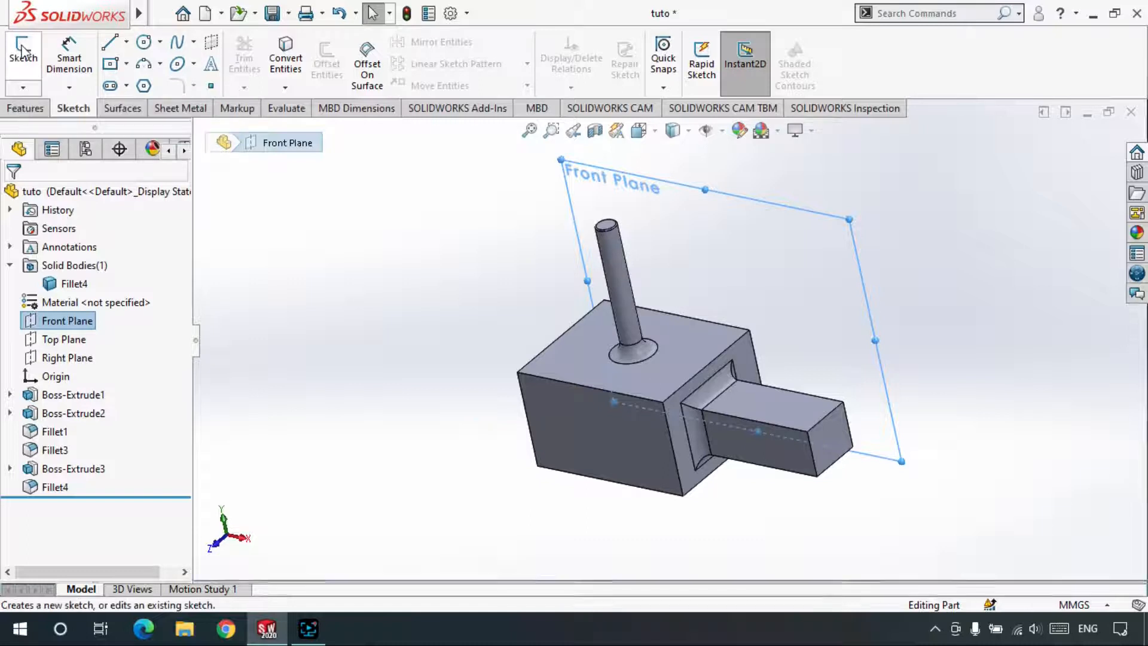
pyautogui.click(159, 41)
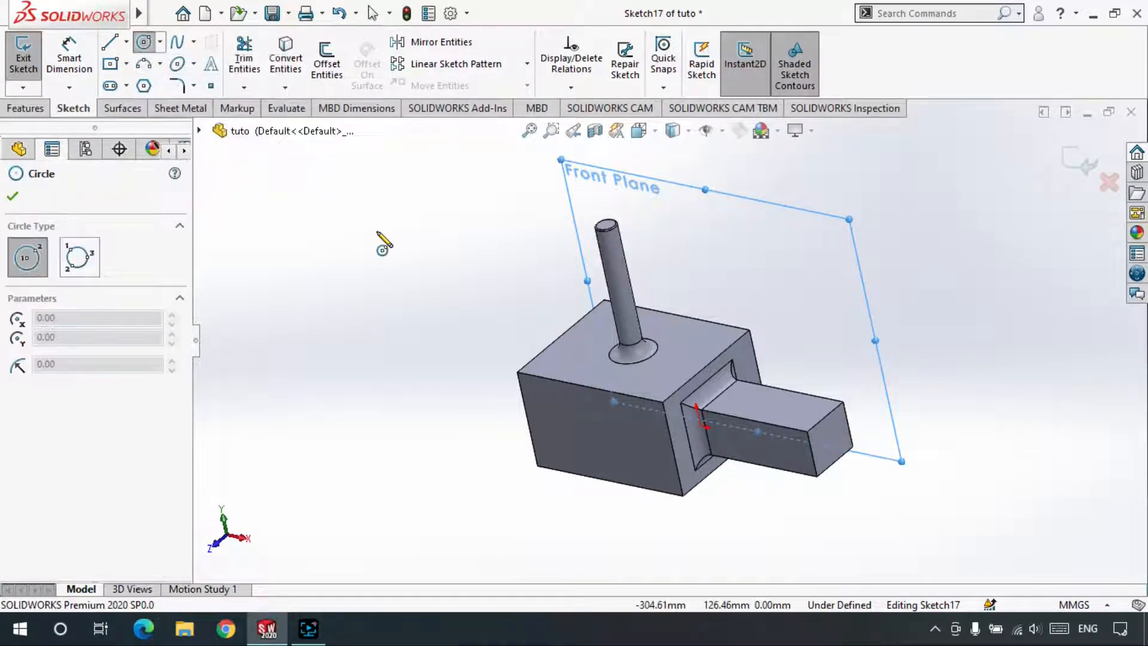
pyautogui.hotkey('ctrl', '8')
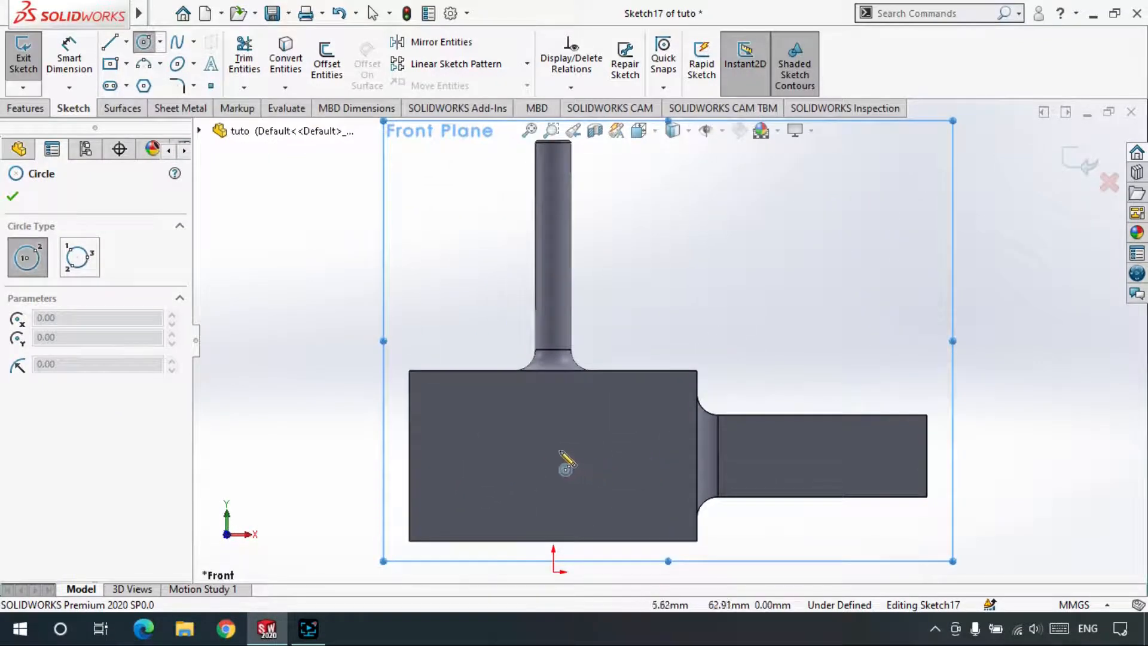
pyautogui.click(553, 443)
pyautogui.click(588, 462)
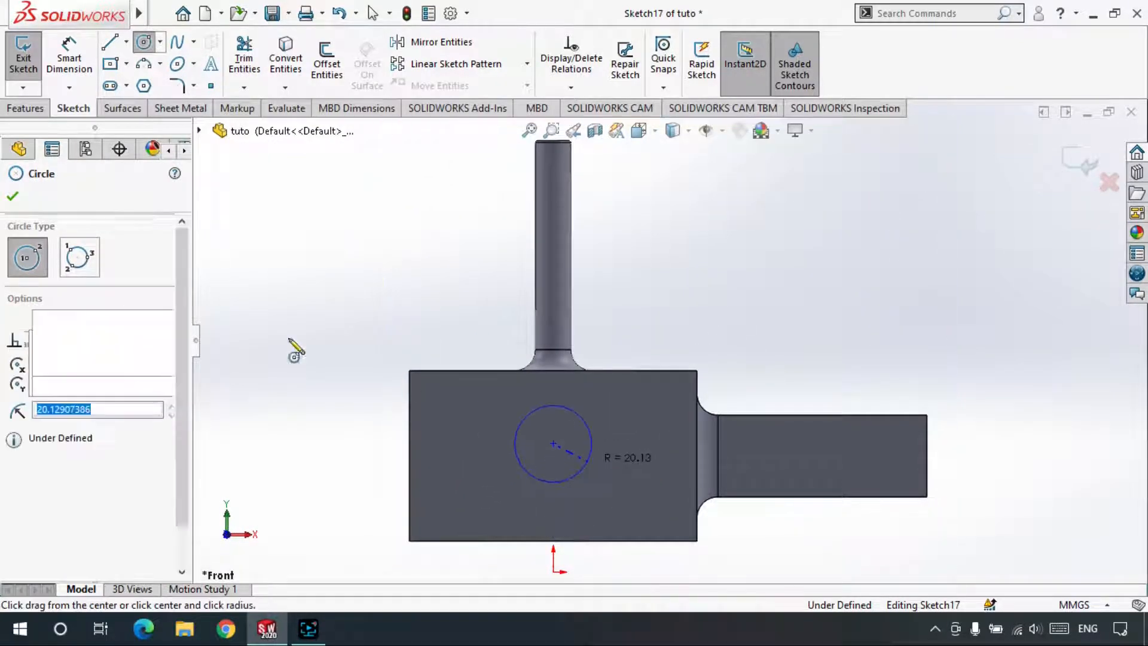
pyautogui.click(10, 195)
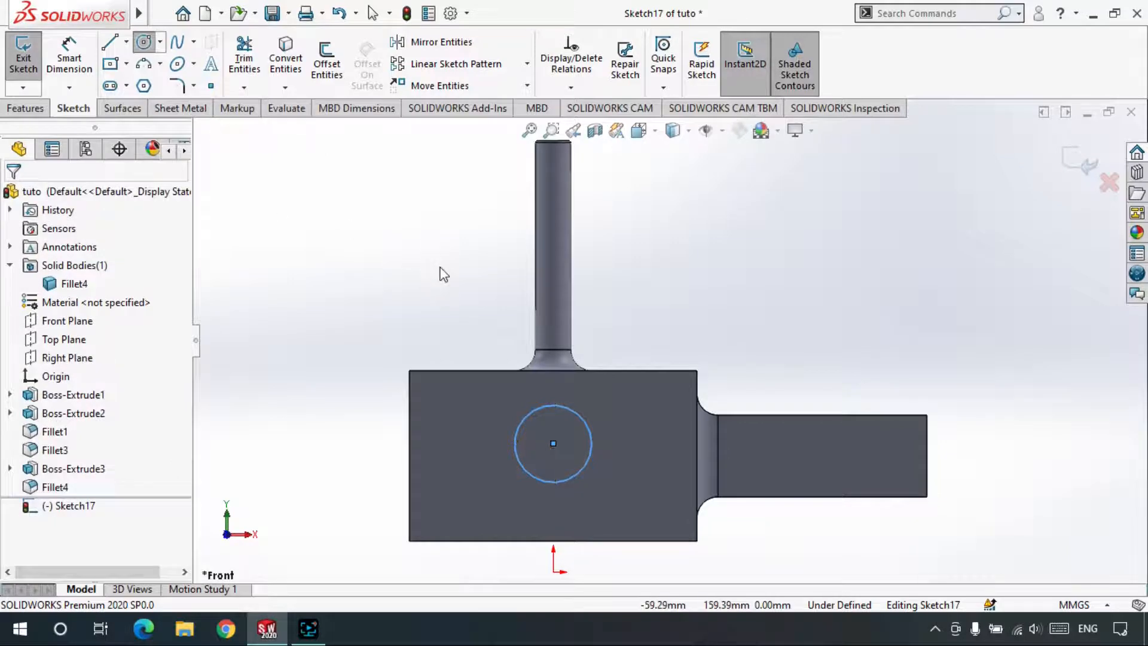
# Try to make a blind 120 mm Extruded Cut from the circle, keeping the default direction pointing away from the block.
pyautogui.press('z')
pyautogui.moveTo(458, 331)
pyautogui.mouseDown(button='middle')
pyautogui.moveTo(397, 387)
pyautogui.moveTo(733, 351)
pyautogui.moveTo(604, 376)
pyautogui.moveTo(624, 329)
pyautogui.moveTo(629, 343)
pyautogui.moveTo(607, 362)
pyautogui.moveTo(674, 335)
pyautogui.moveTo(626, 336)
pyautogui.mouseUp(button='middle')
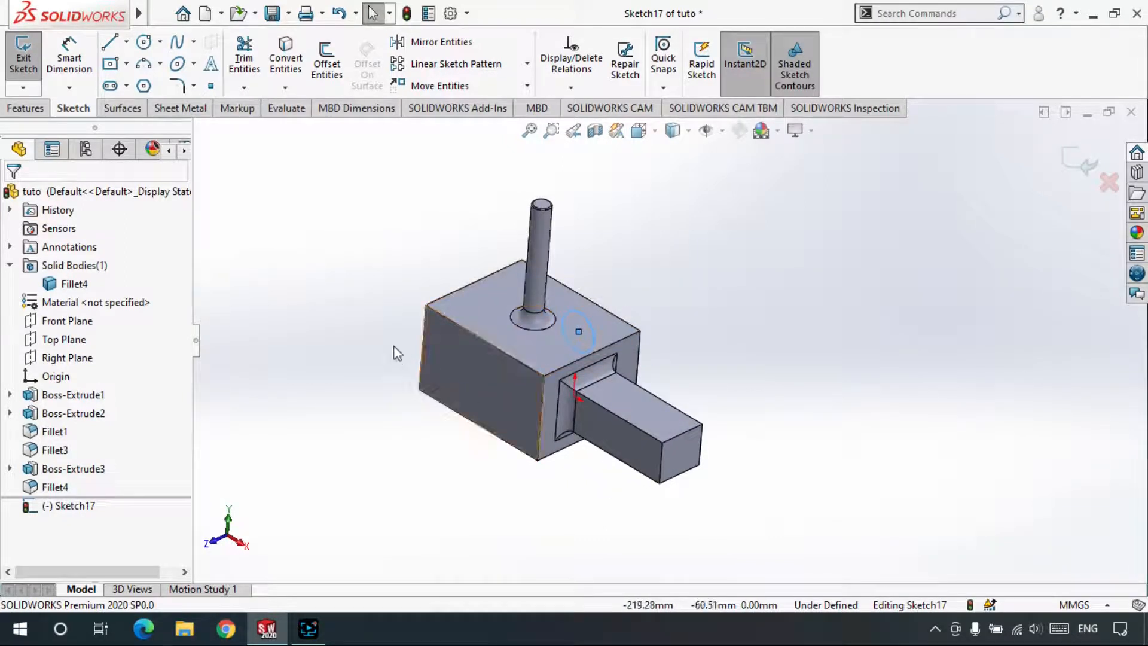
pyautogui.click(43, 114)
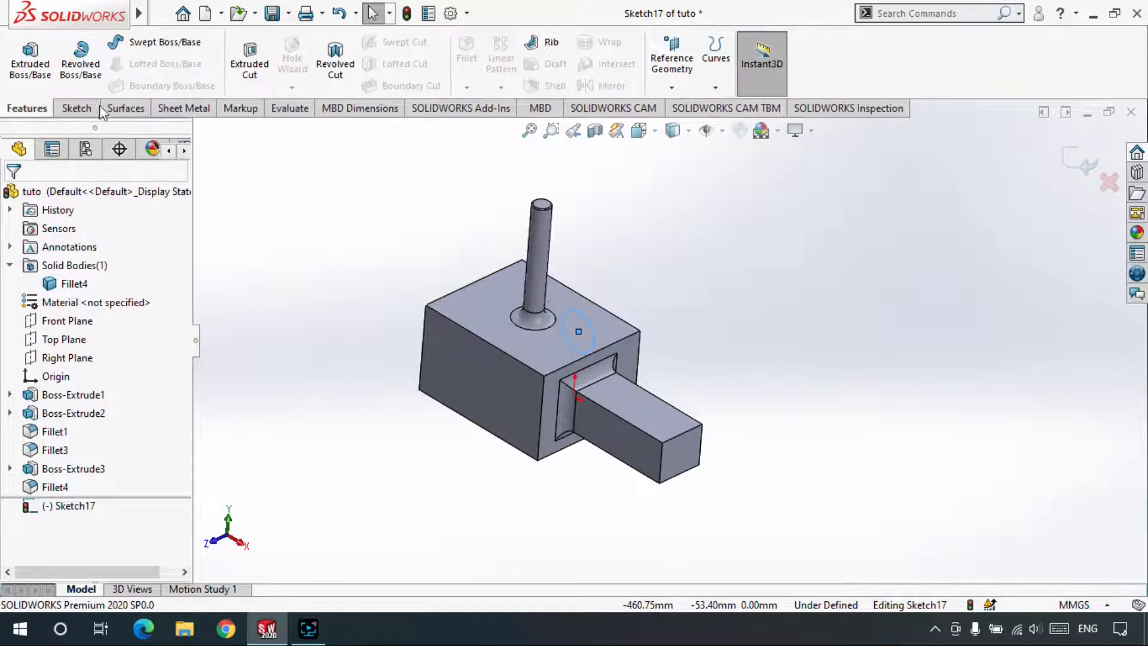
pyautogui.click(258, 71)
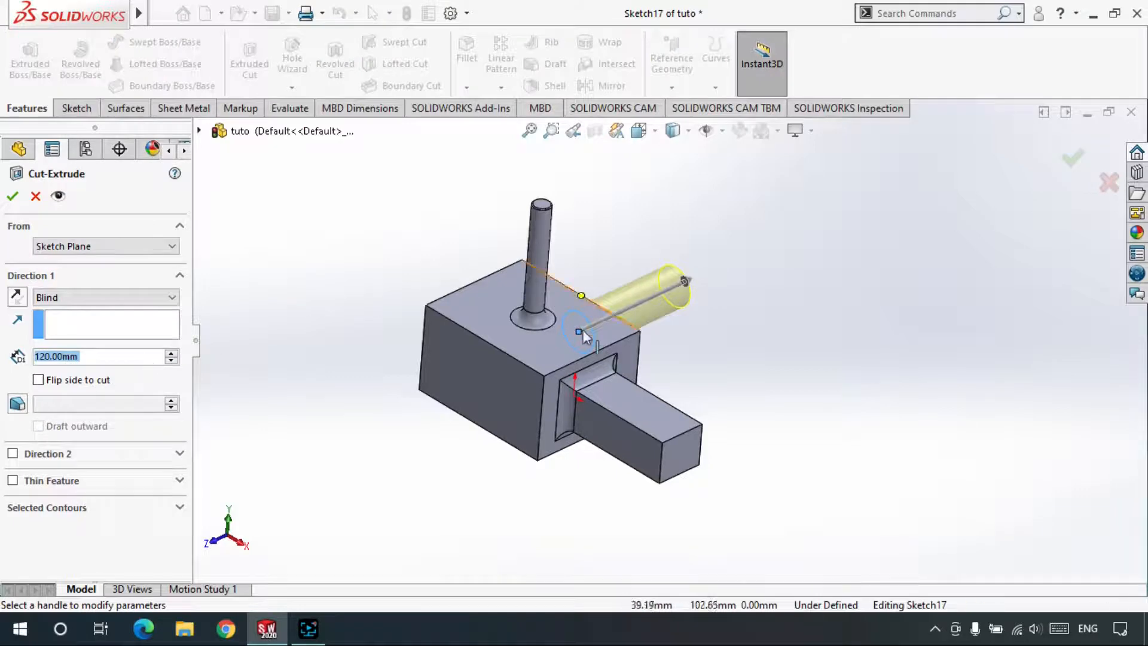
pyautogui.moveTo(510, 343); pyautogui.dragTo(479, 367, button='middle')
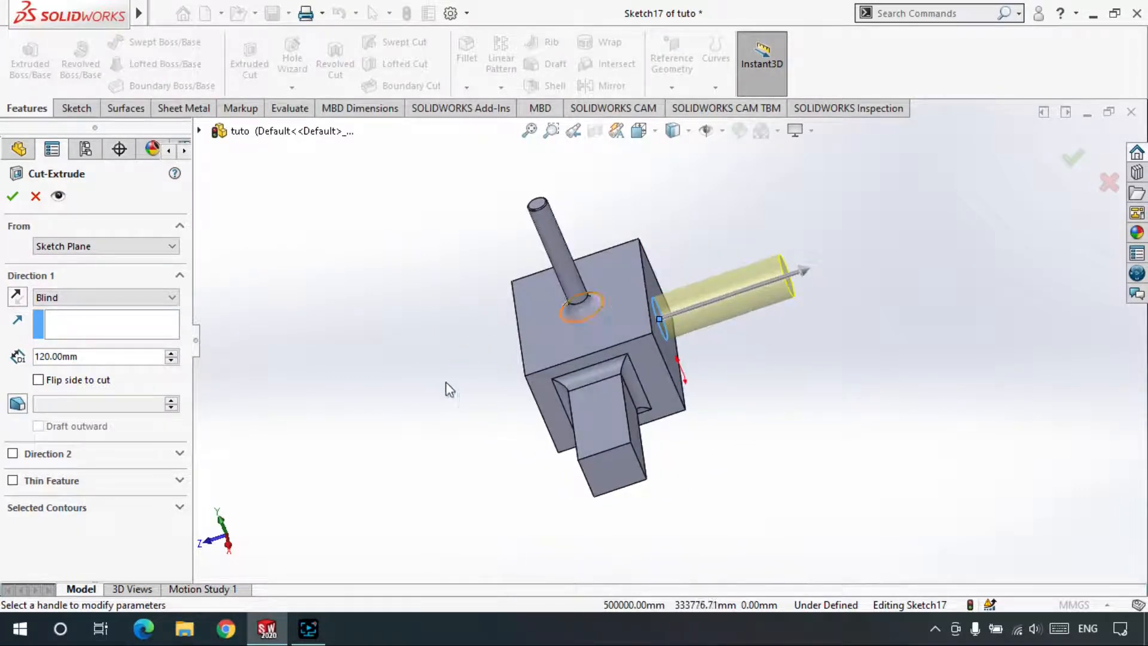
pyautogui.moveTo(692, 328); pyautogui.dragTo(669, 335, button='middle')
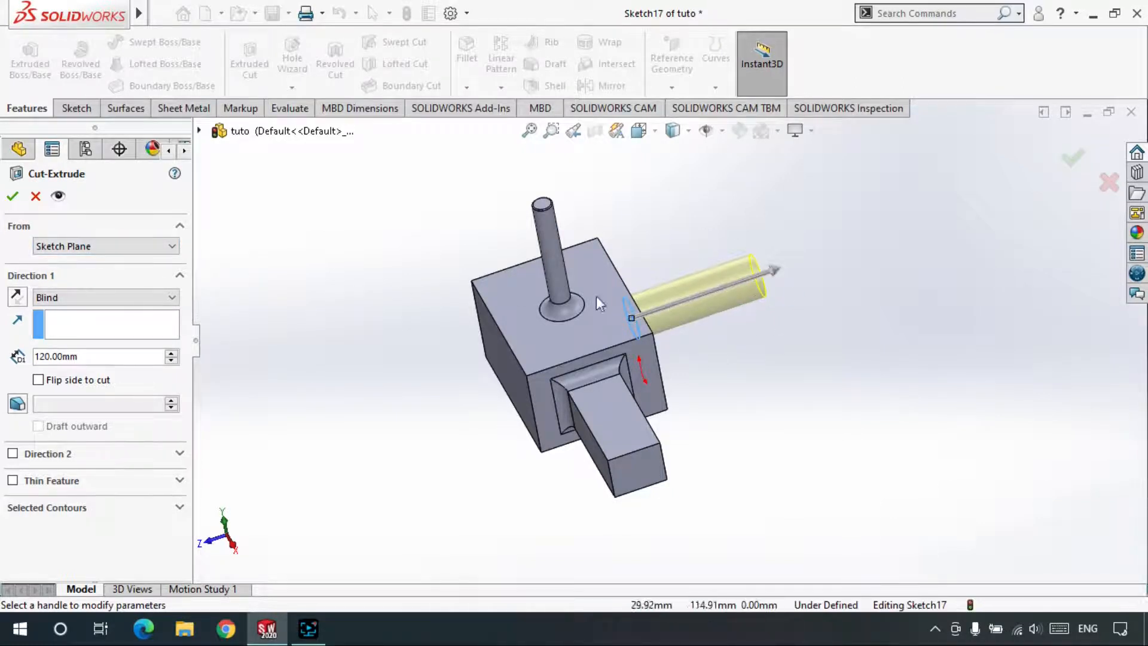
pyautogui.click(13, 197)
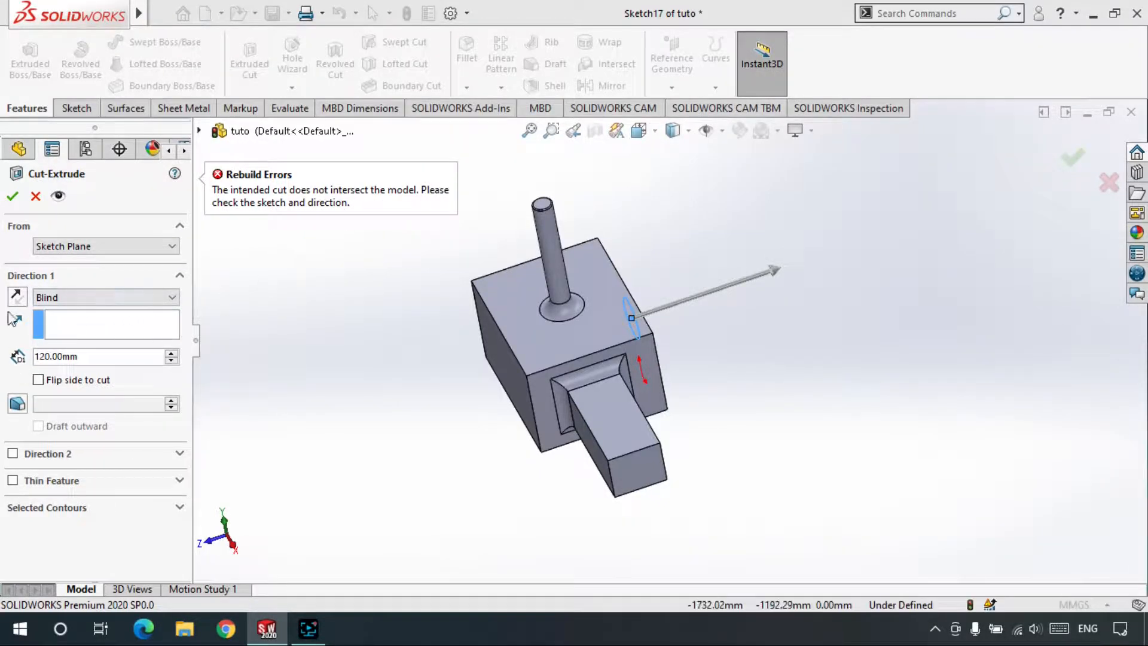
# Reverse the cut direction so it passes through the block, set the blind depth to 210 mm, and apply the cut.
pyautogui.click(17, 296)
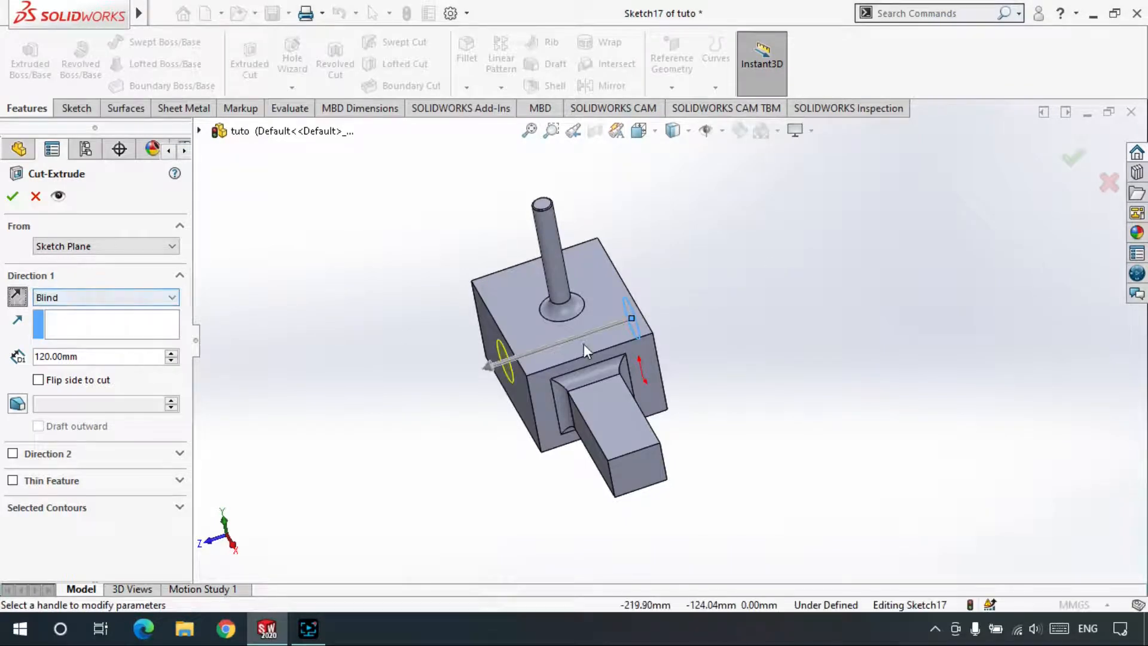
pyautogui.moveTo(600, 342); pyautogui.dragTo(622, 342, button='middle')
pyautogui.click(171, 353)
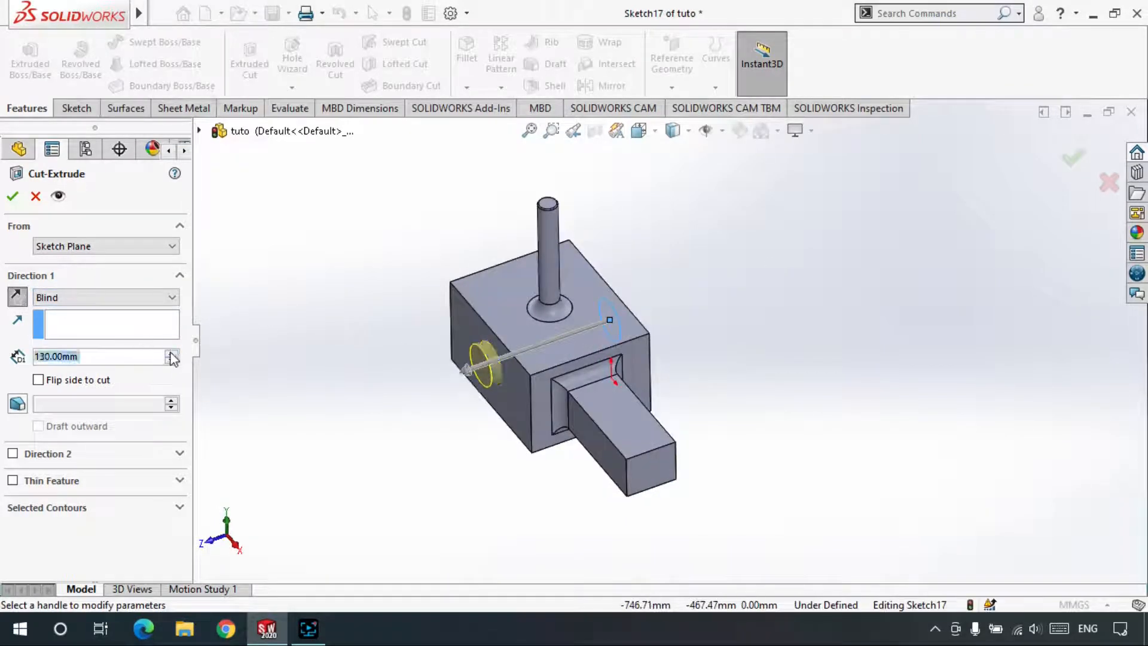
pyautogui.click(171, 354)
pyautogui.click(171, 353)
pyautogui.click(171, 353)
pyautogui.click(171, 353)
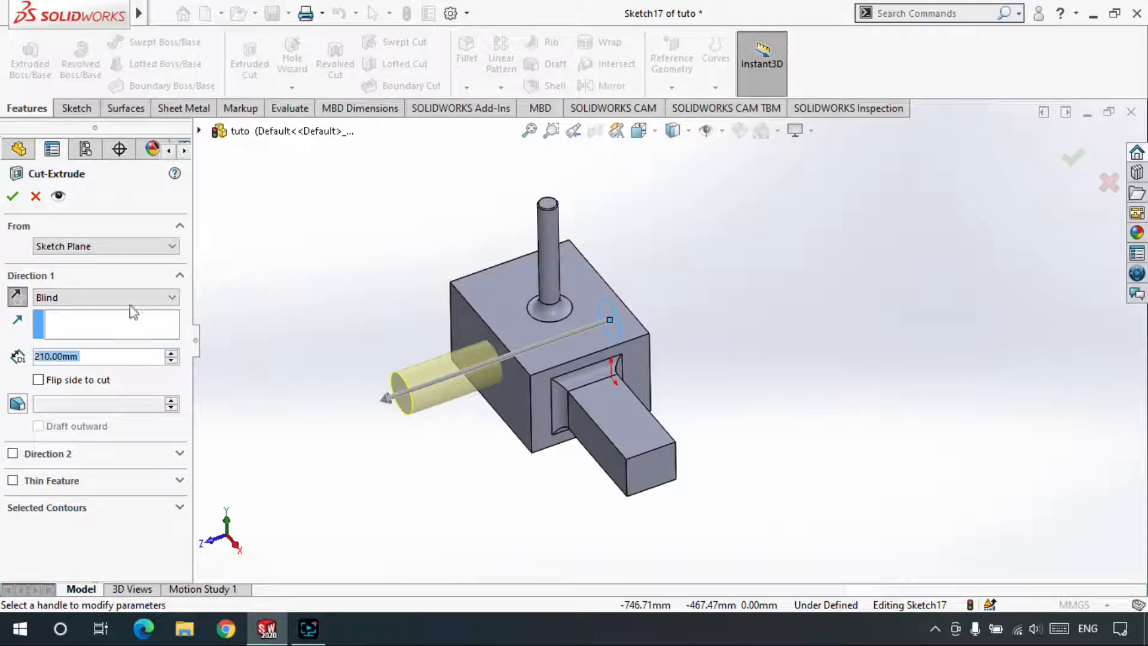
pyautogui.click(13, 196)
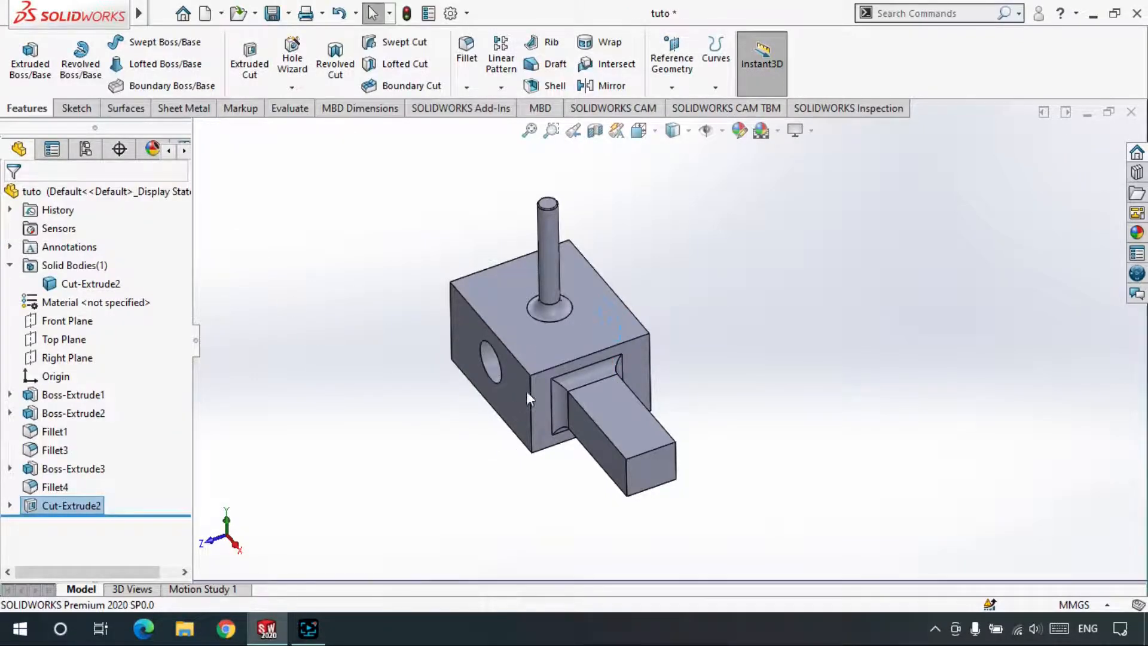
# Edit the circular Extruded Cut through the block, reduce its blind depth to 40 mm, and apply the change.
pyautogui.moveTo(526, 391); pyautogui.dragTo(687, 357, button='middle')
pyautogui.click(468, 407)
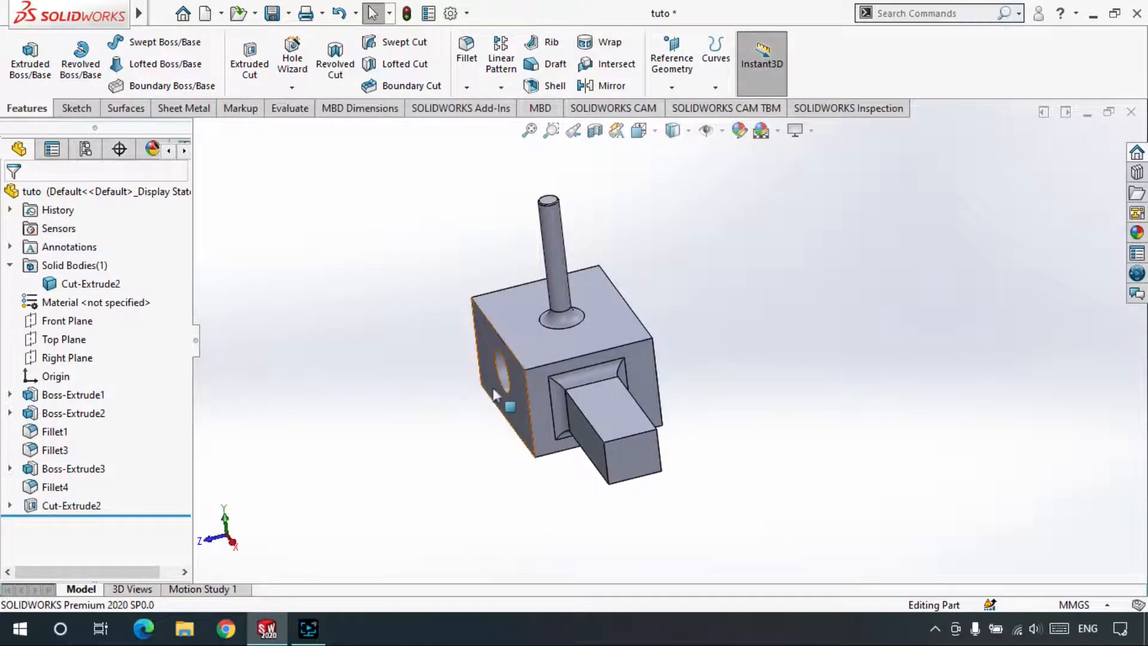
pyautogui.moveTo(524, 388); pyautogui.dragTo(527, 386, button='middle')
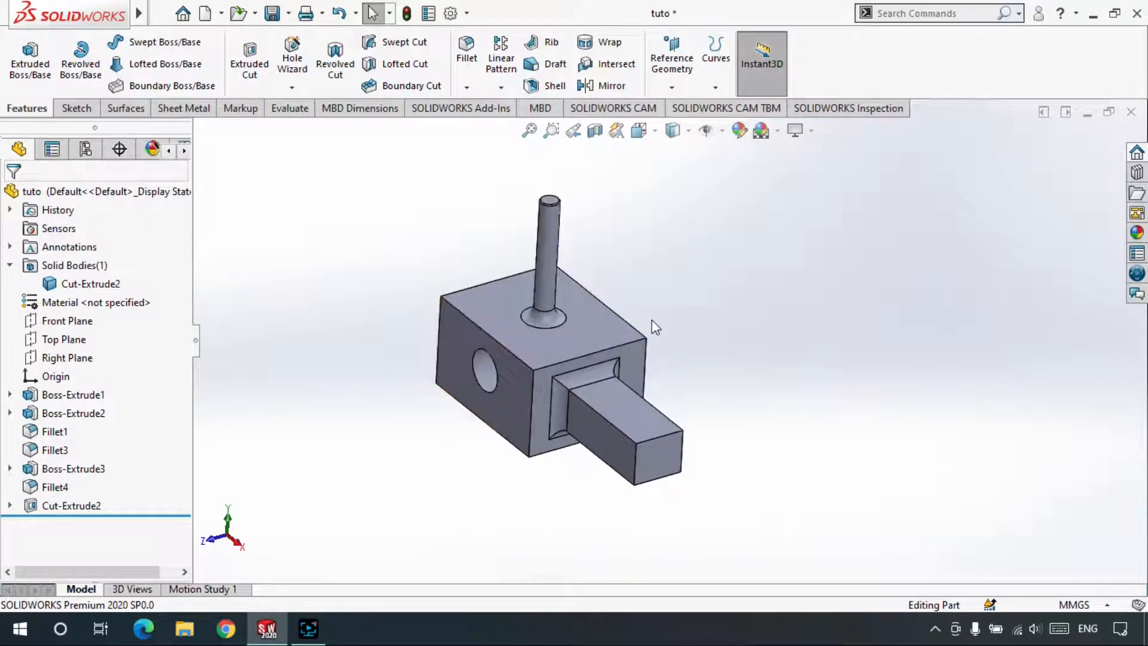
pyautogui.moveTo(656, 327); pyautogui.dragTo(625, 328, button='middle')
pyautogui.hotkey('ctrl', '7')
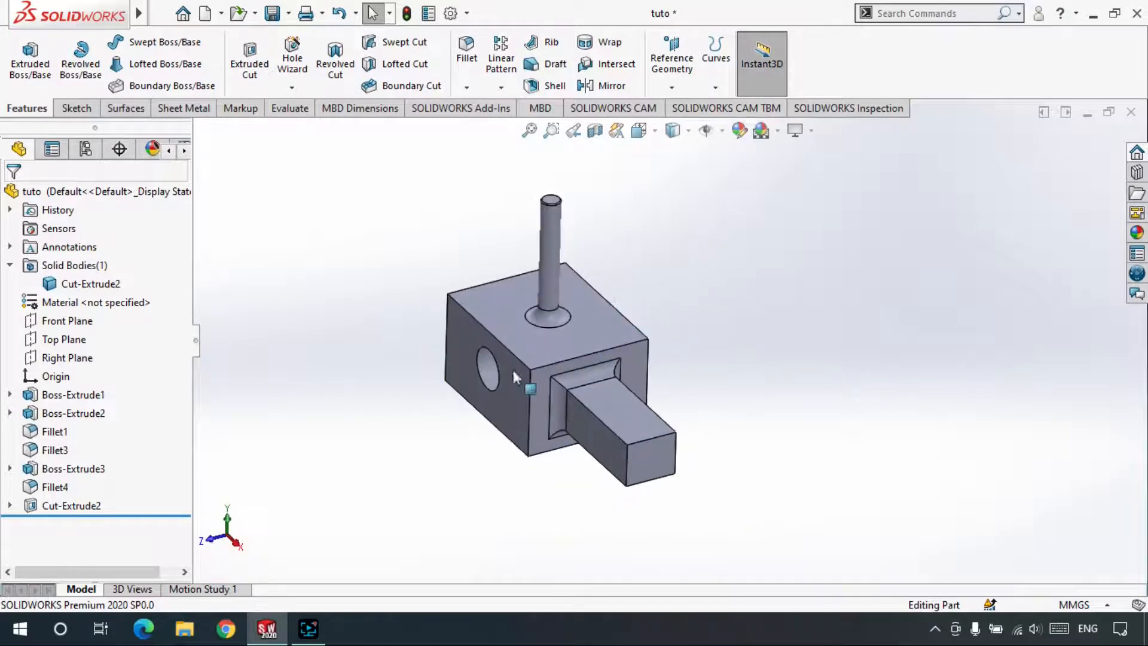
pyautogui.rightClick(65, 505)
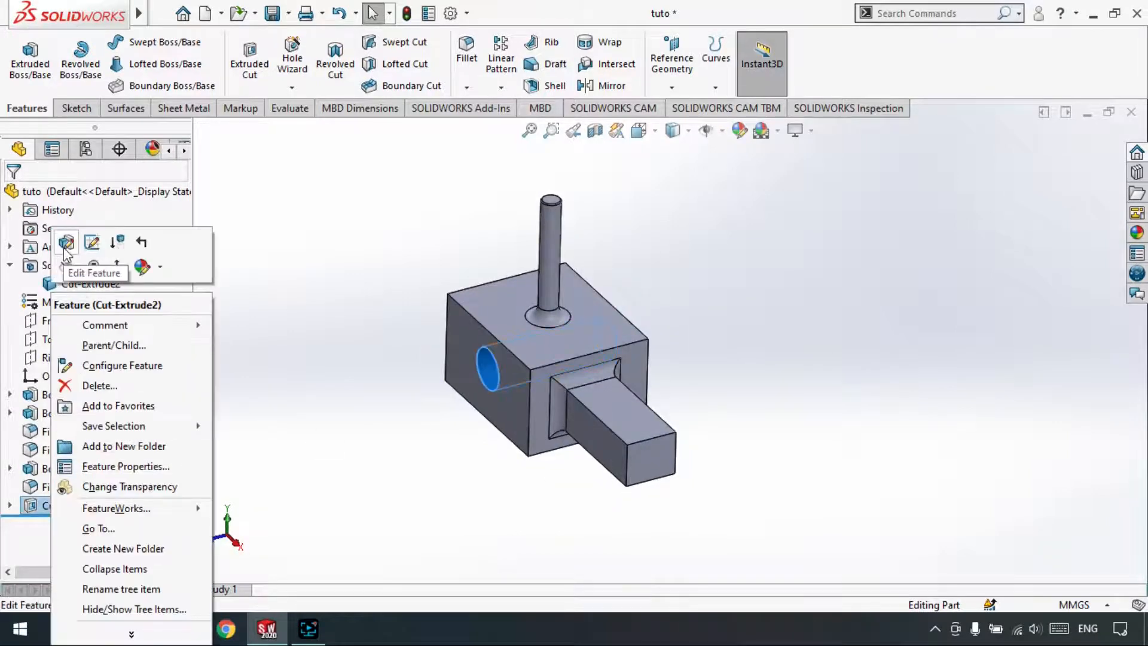
pyautogui.click(92, 243)
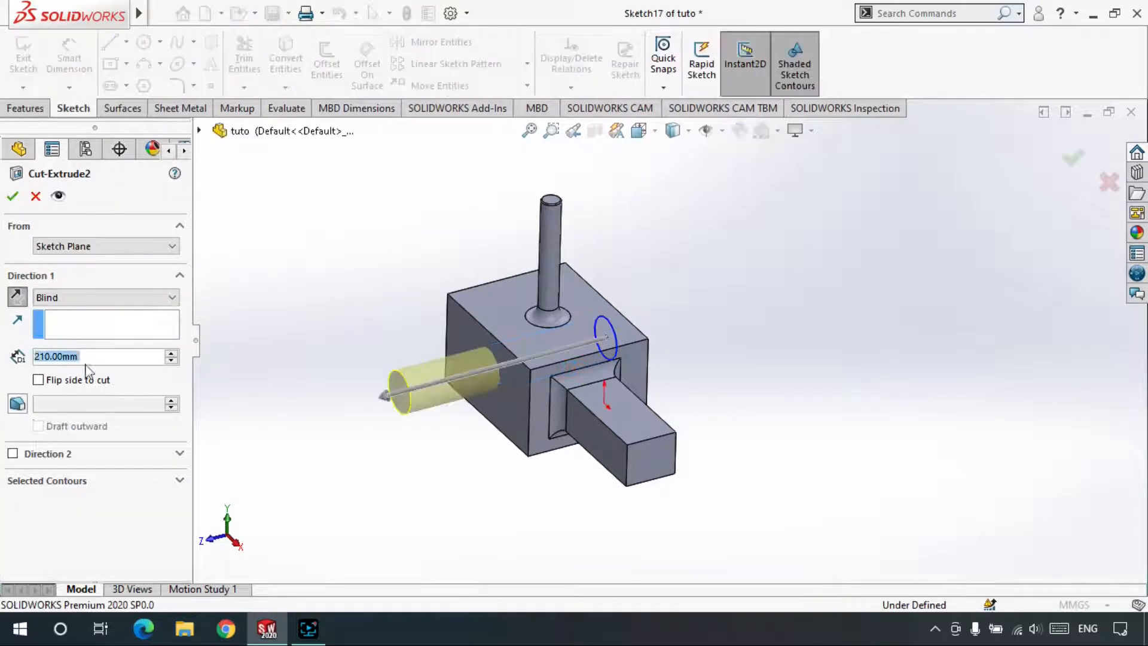
pyautogui.click(172, 362)
pyautogui.click(174, 361)
pyautogui.click(174, 362)
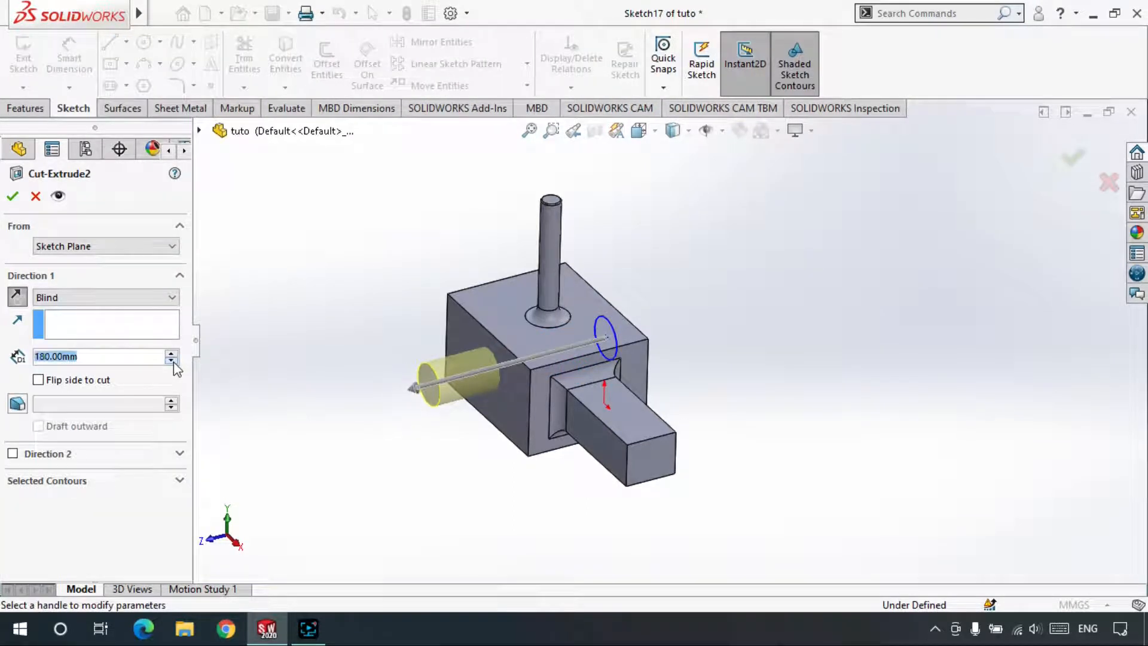
pyautogui.click(173, 361)
pyautogui.click(173, 361)
pyautogui.click(173, 361)
pyautogui.click(173, 361)
pyautogui.click(173, 361)
pyautogui.click(174, 361)
pyautogui.click(174, 361)
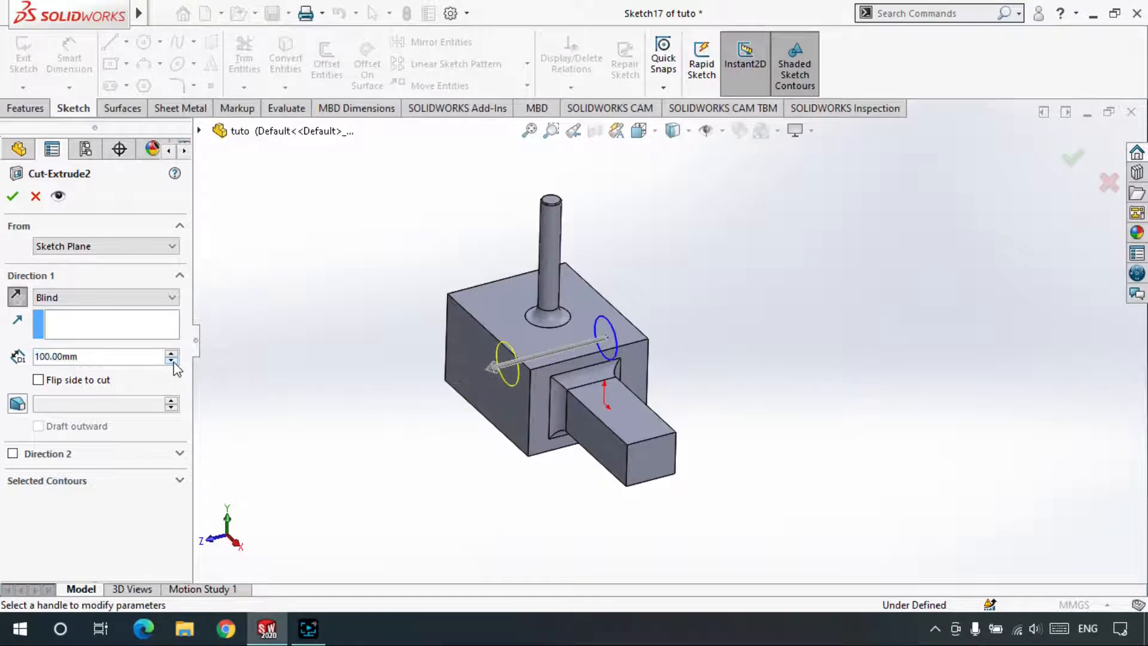
pyautogui.click(172, 361)
pyautogui.click(172, 360)
pyautogui.click(172, 360)
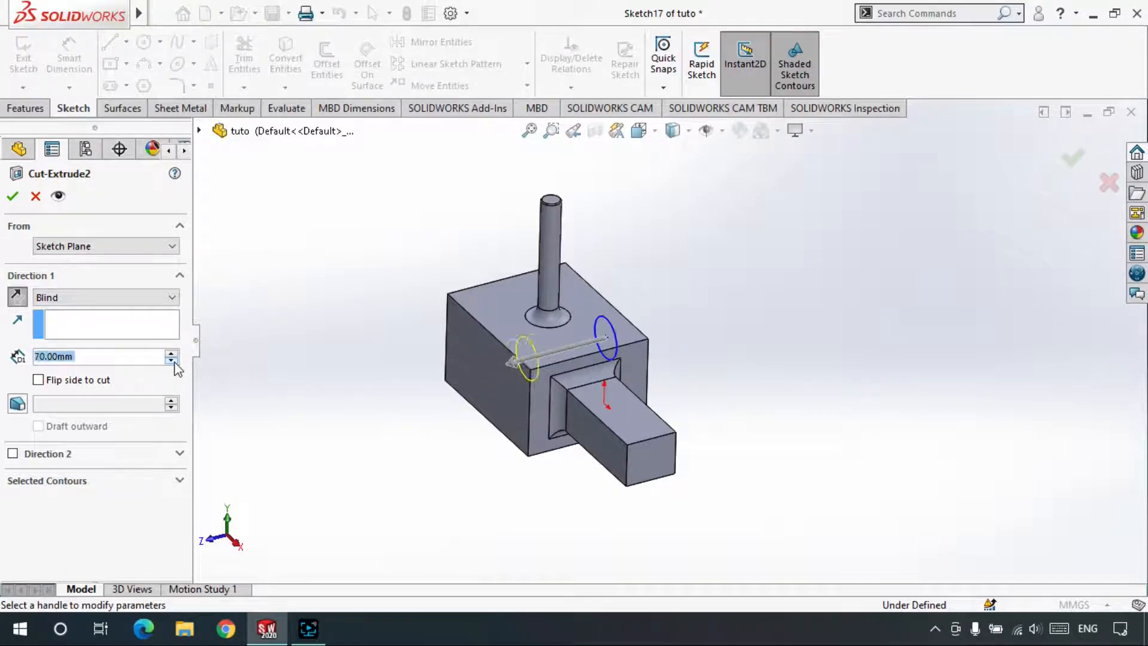
pyautogui.click(13, 196)
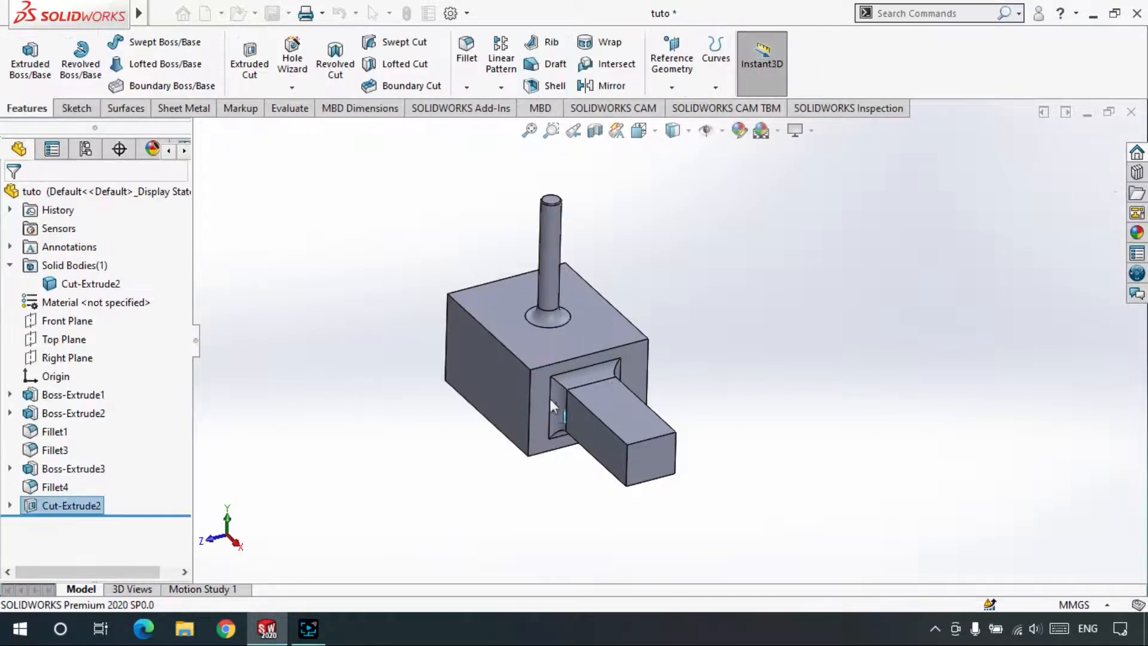
# Edit the circular cut again and try longer blind depths, including 100 mm and 110 mm, before shortening it again.
pyautogui.moveTo(576, 393); pyautogui.dragTo(589, 475, button='middle')
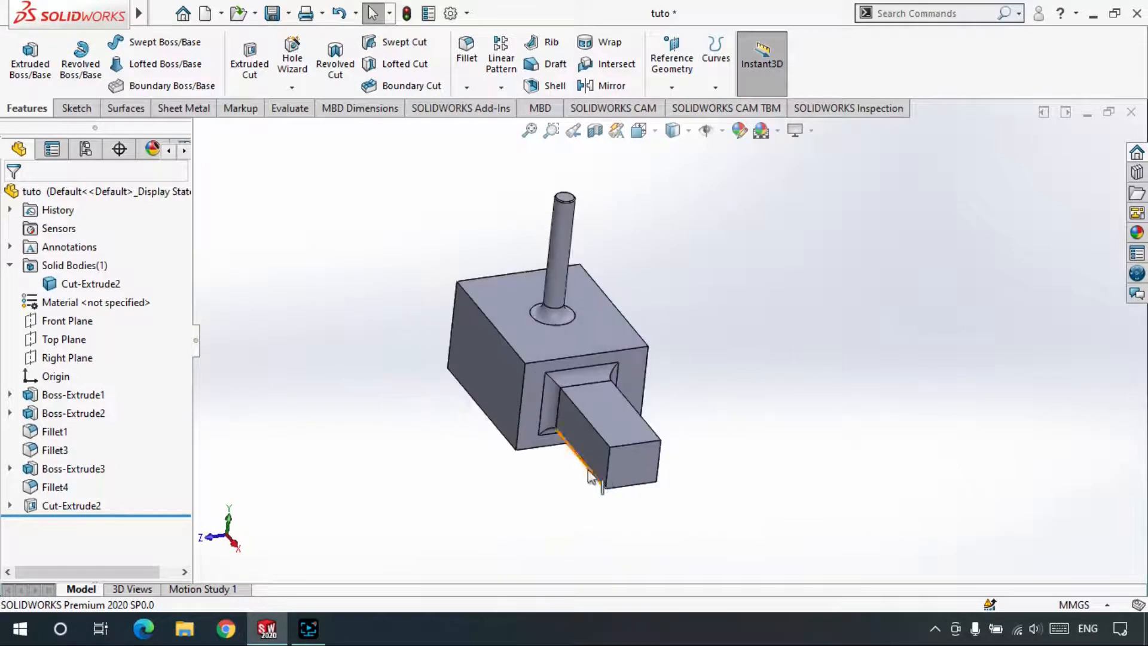
pyautogui.rightClick(55, 512)
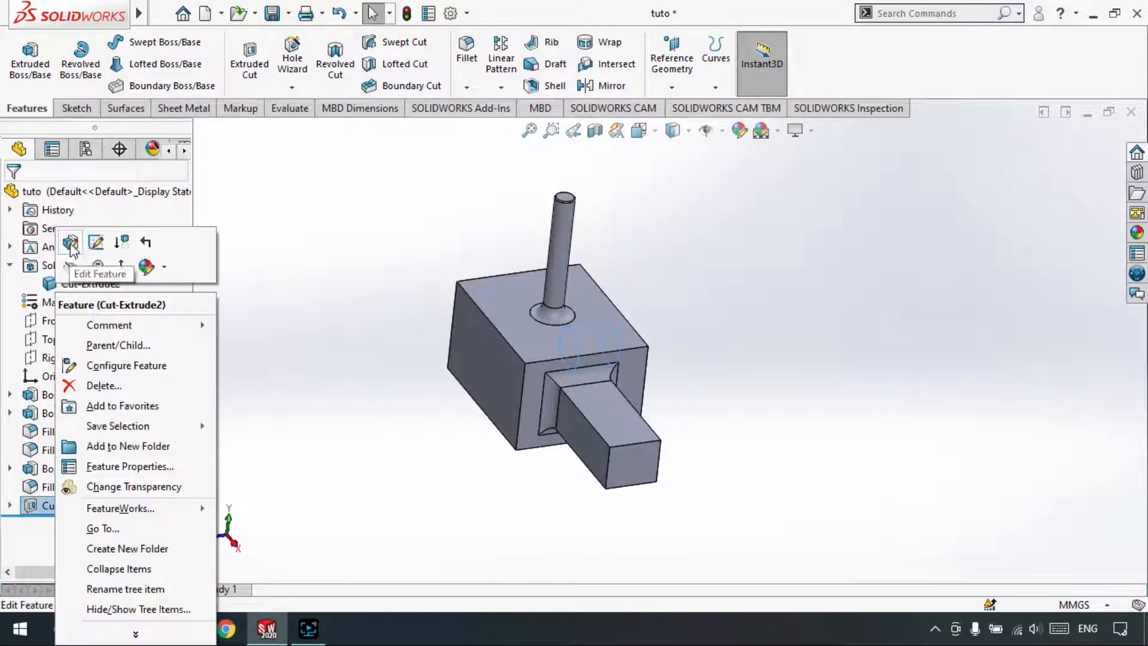
pyautogui.click(96, 244)
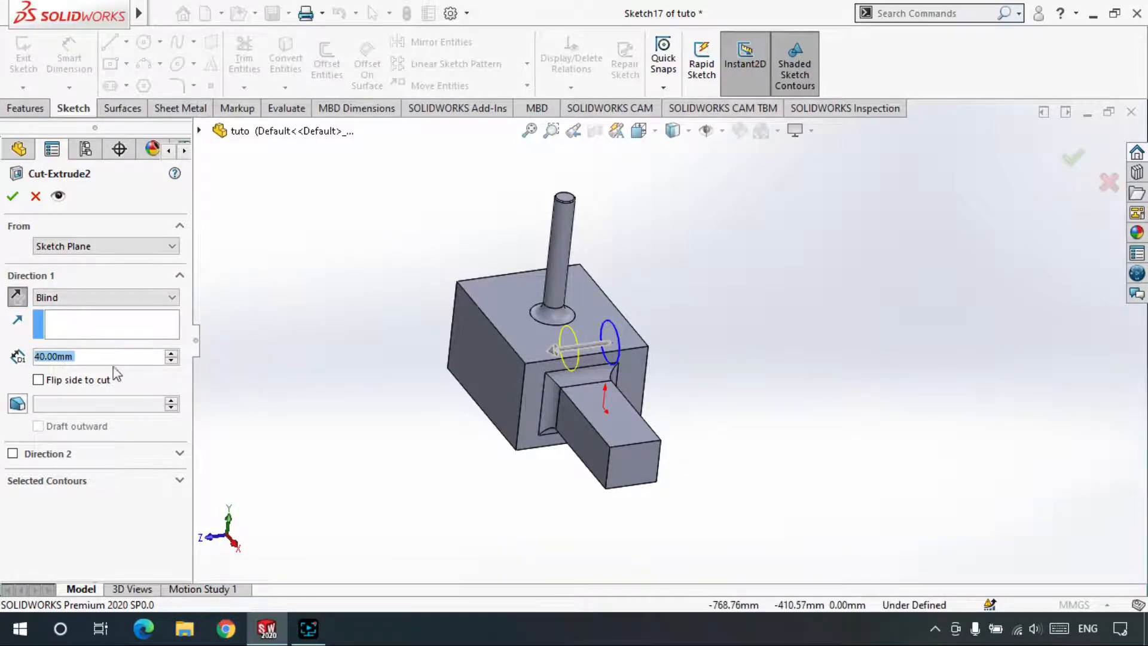
pyautogui.click(173, 354)
pyautogui.click(172, 354)
pyautogui.click(172, 354)
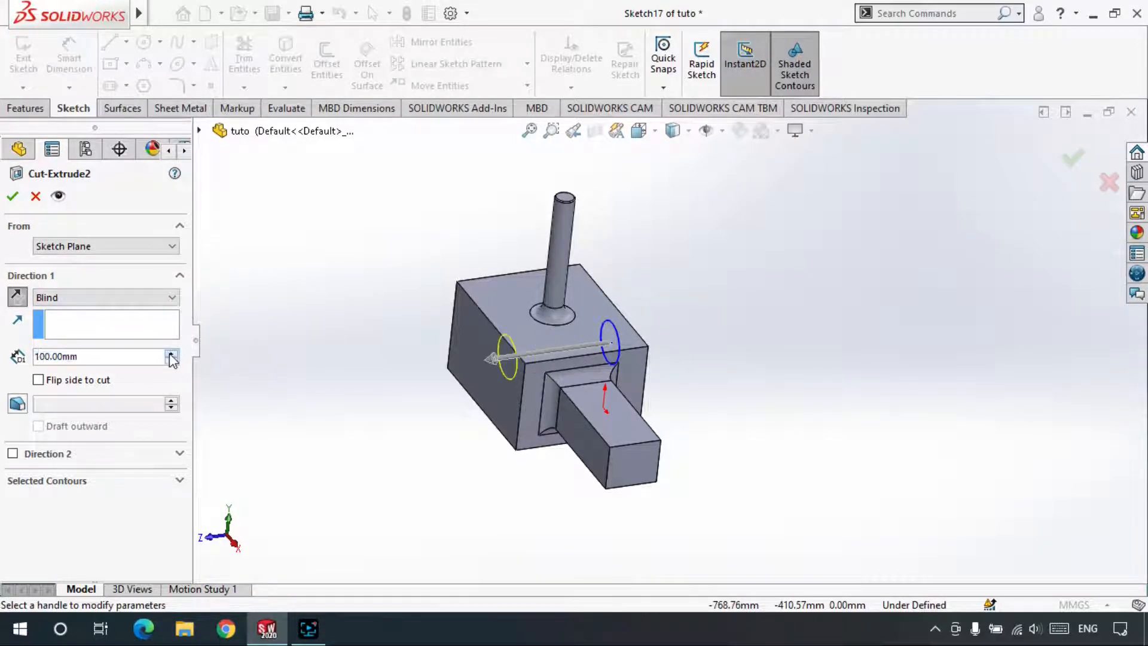
pyautogui.click(172, 354)
pyautogui.click(172, 360)
pyautogui.click(171, 360)
pyautogui.click(171, 360)
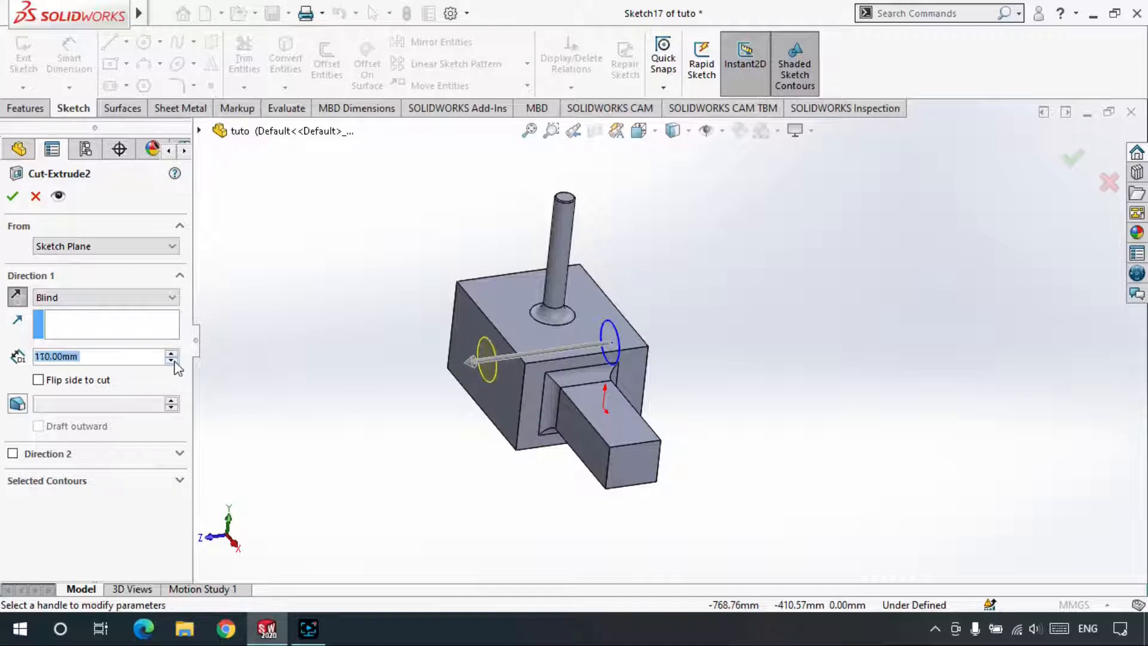
pyautogui.click(172, 361)
pyautogui.click(171, 360)
pyautogui.click(172, 360)
pyautogui.click(172, 361)
pyautogui.click(172, 361)
# Change the circular cut's end condition to Through All and apply it.
pyautogui.click(172, 297)
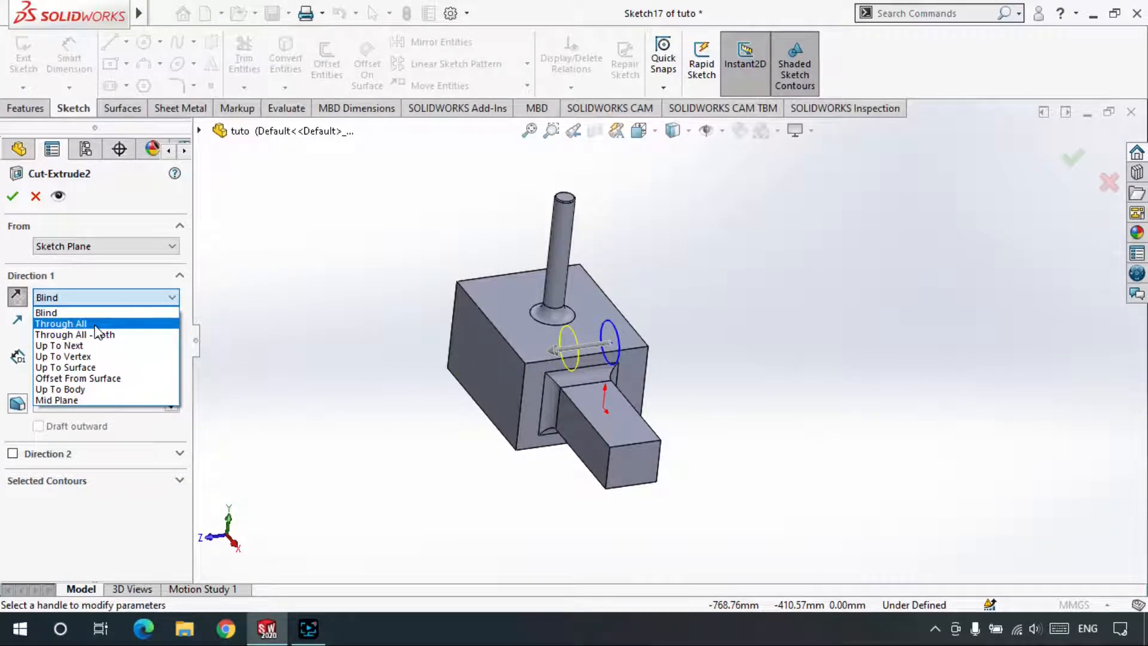
pyautogui.click(96, 324)
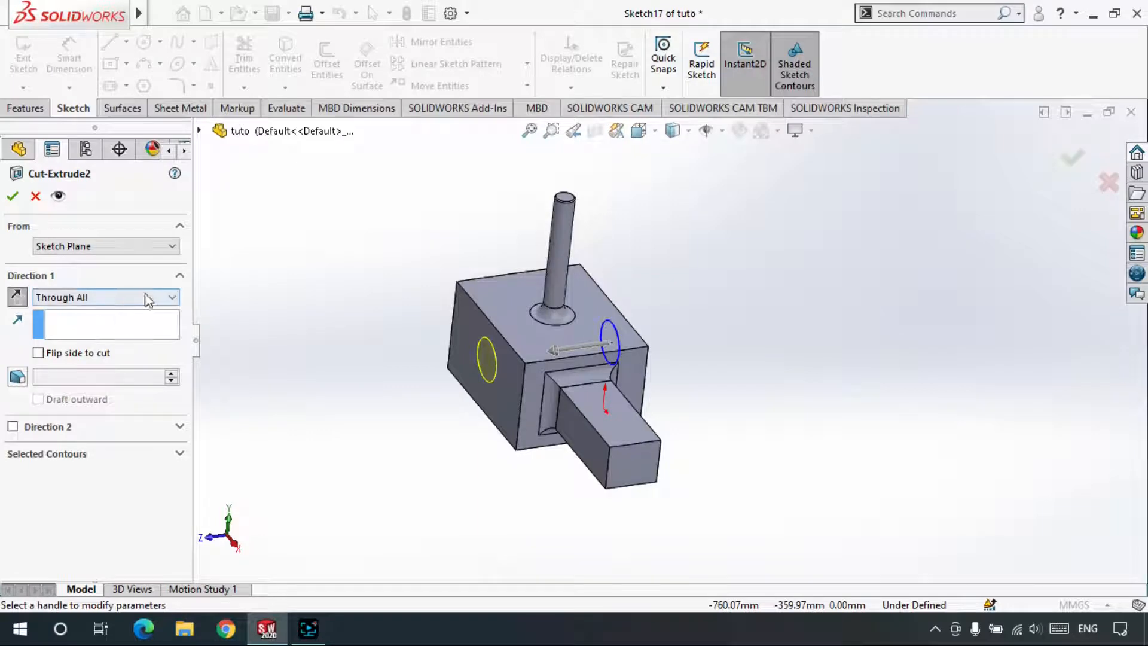
pyautogui.click(12, 196)
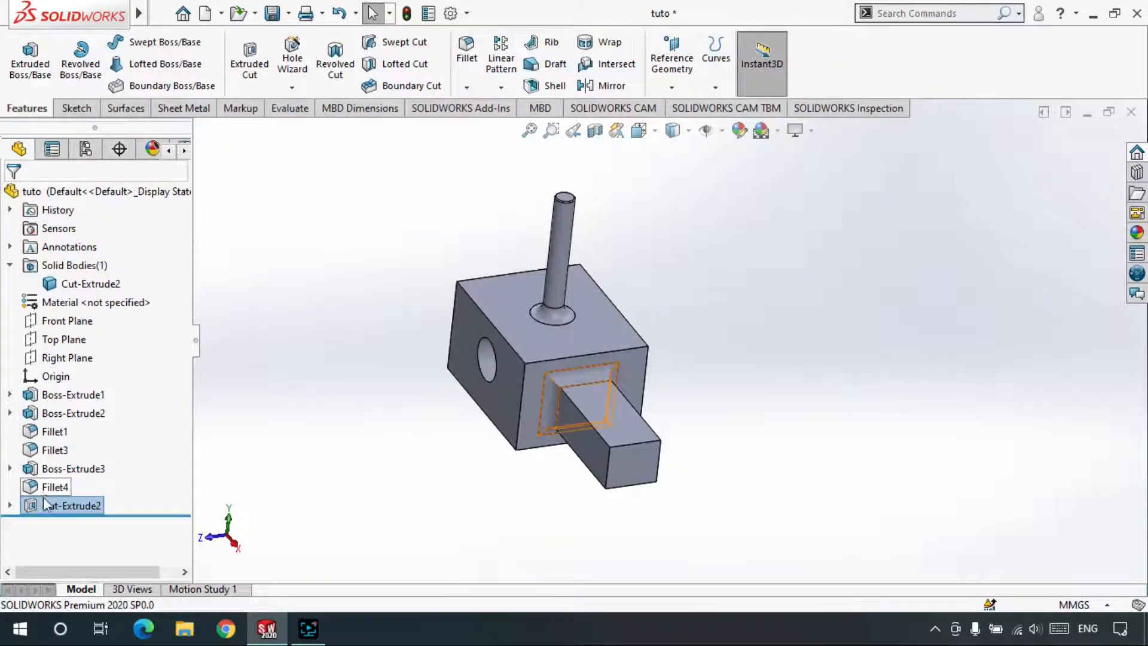
# Edit the circular cut again and try the Mid Plane end condition with a 210 mm depth.
pyautogui.rightClick(65, 511)
pyautogui.click(80, 250)
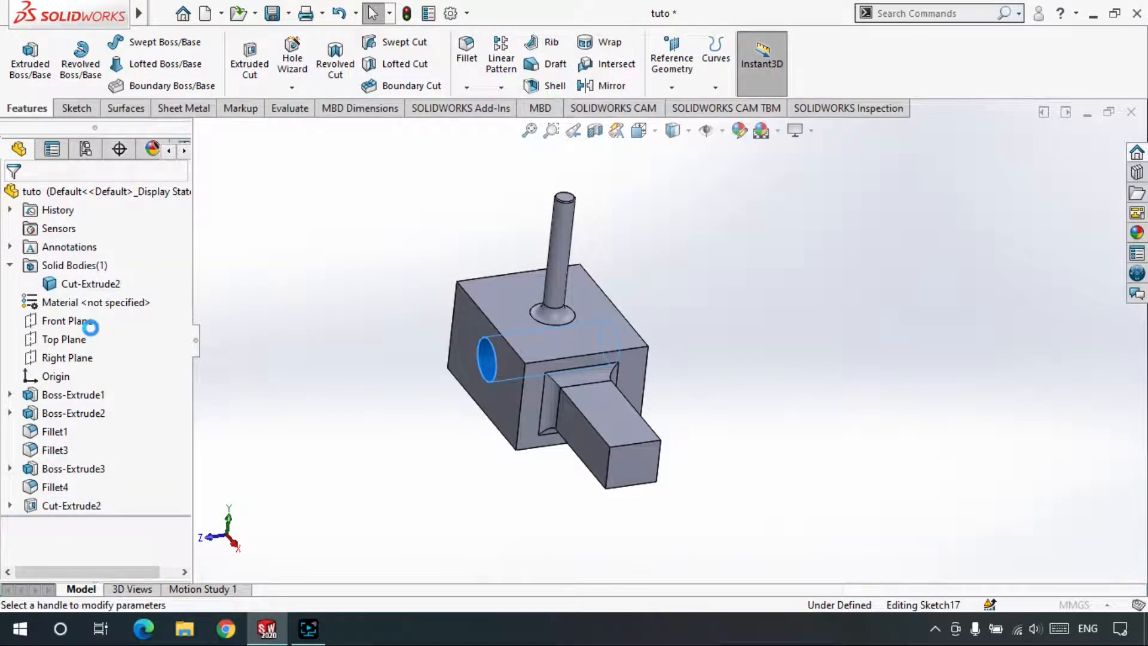
pyautogui.click(113, 297)
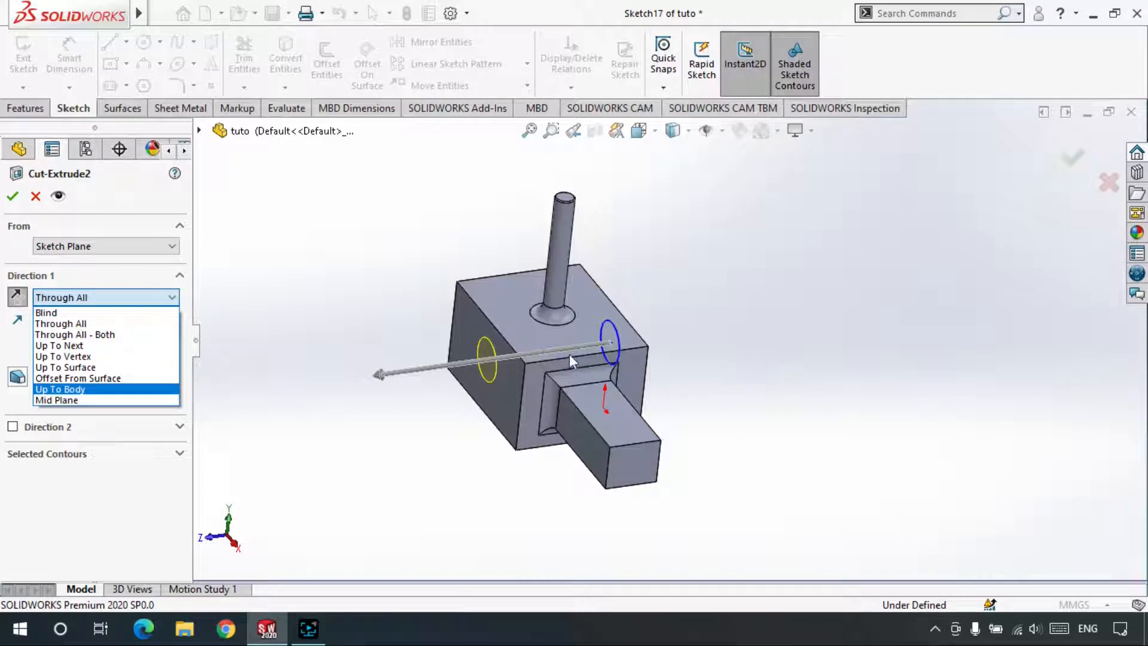
pyautogui.click(57, 400)
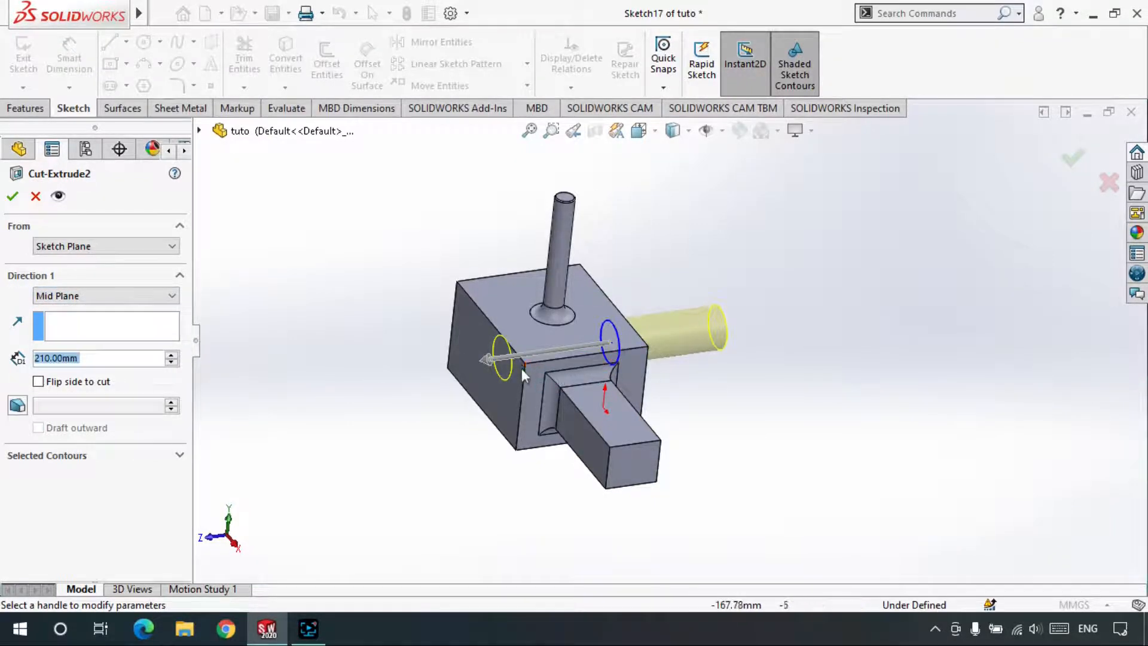
pyautogui.moveTo(571, 367); pyautogui.dragTo(596, 365, button='middle')
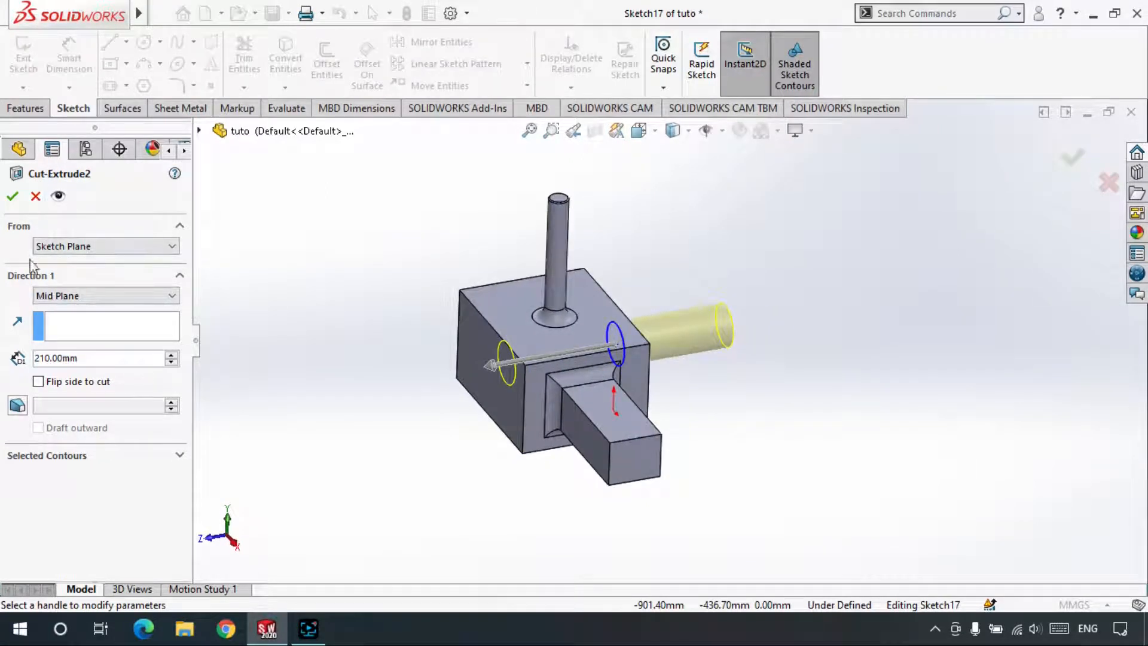
# Try the Blind end condition on the circular cut and reduce its depth to 180 mm and below.
pyautogui.click(116, 301)
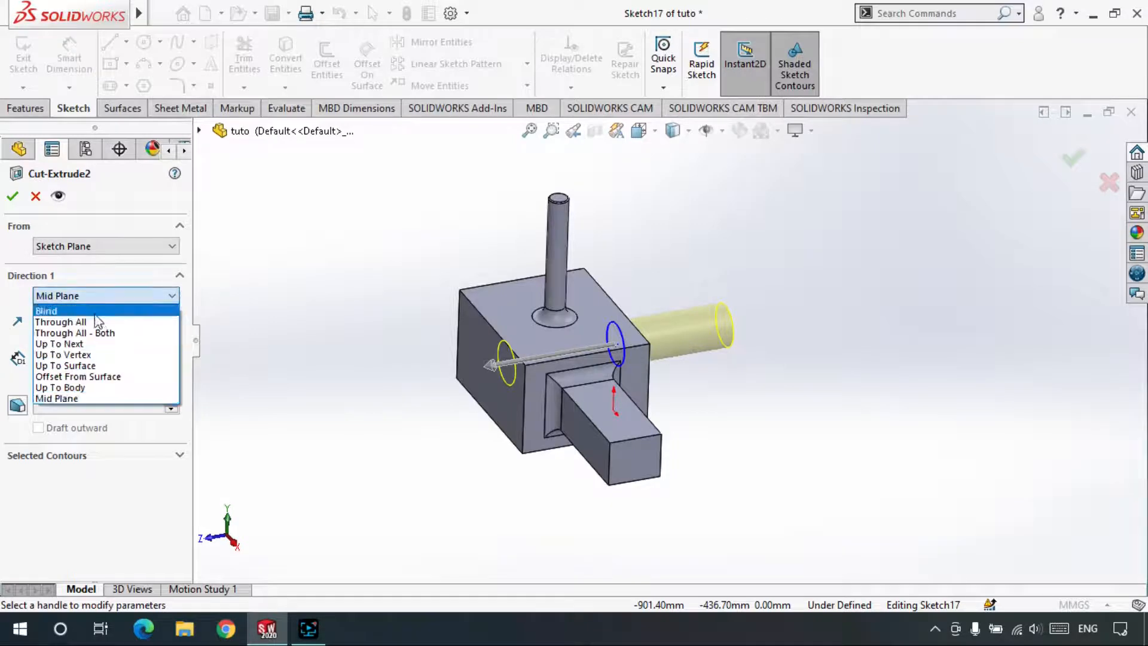
pyautogui.click(96, 310)
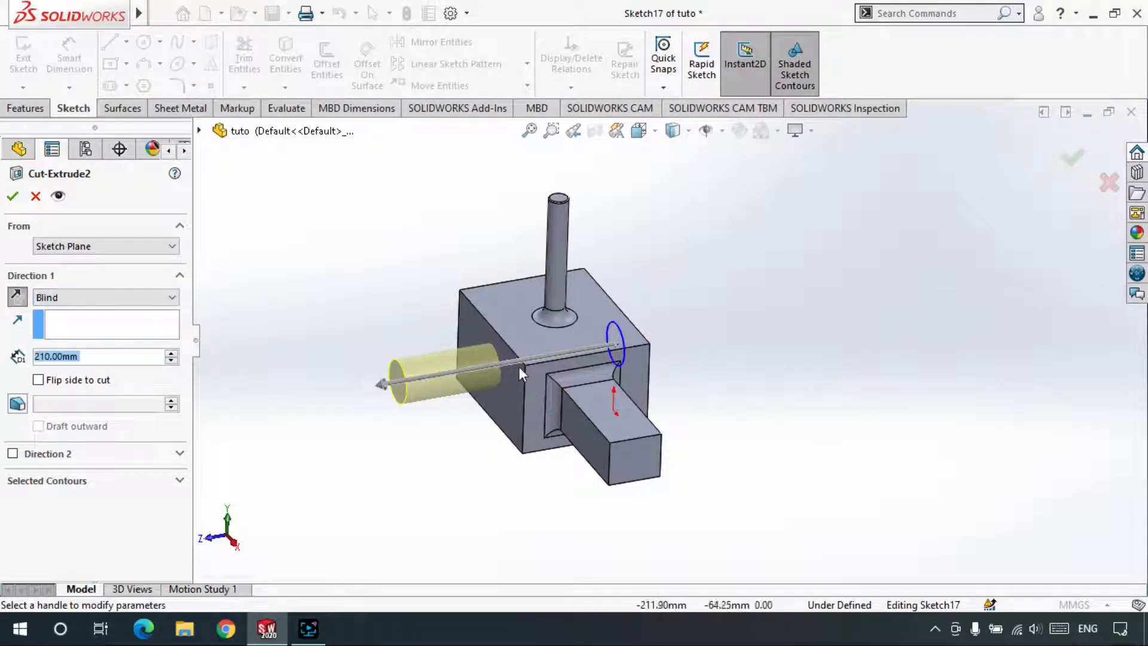
pyautogui.click(171, 361)
pyautogui.click(171, 361)
pyautogui.click(171, 361)
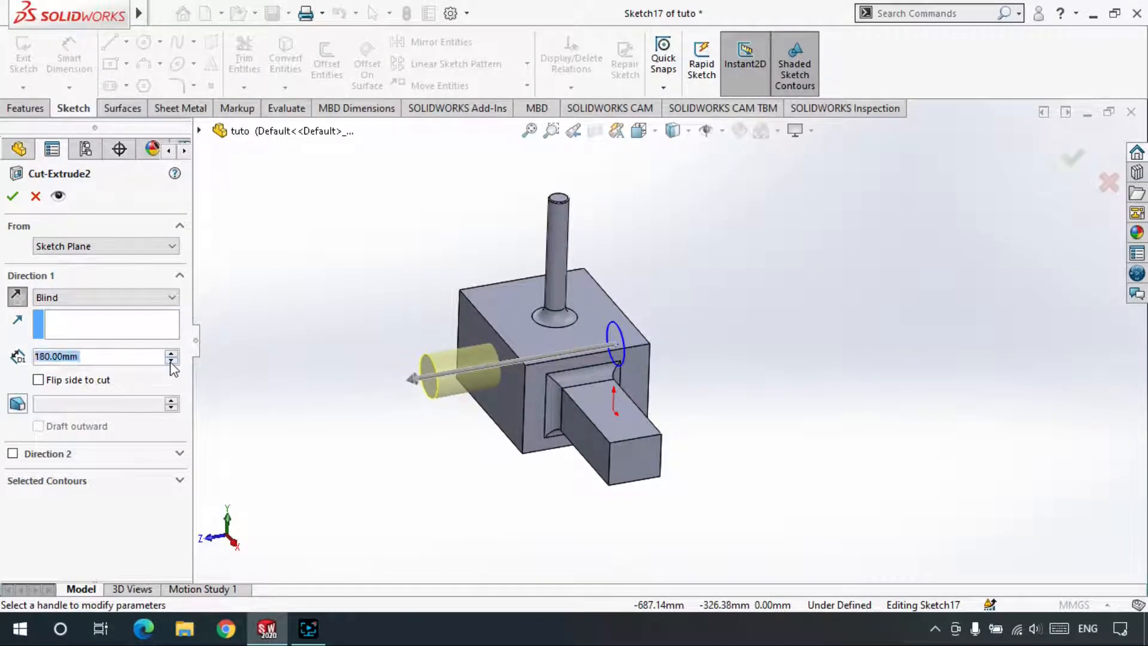
pyautogui.click(171, 361)
pyautogui.click(171, 361)
pyautogui.click(171, 362)
pyautogui.click(171, 361)
pyautogui.click(171, 361)
# Set the circular cut to Through All with a 5° outward draft, apply it, and inspect the tapered hole.
pyautogui.click(150, 302)
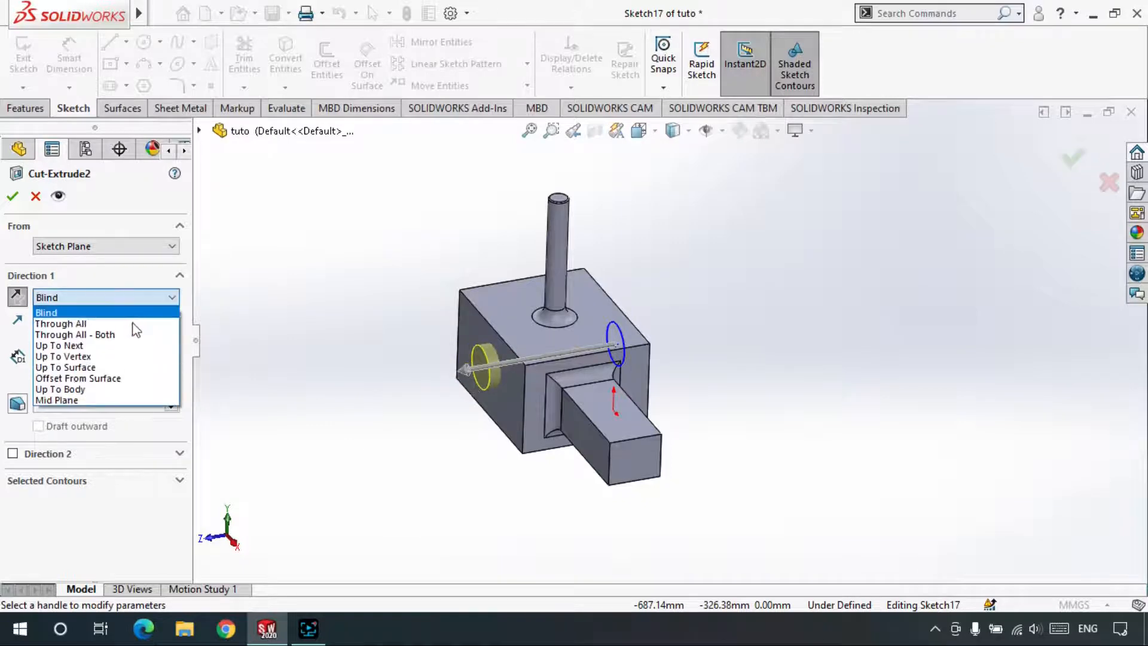
pyautogui.click(132, 325)
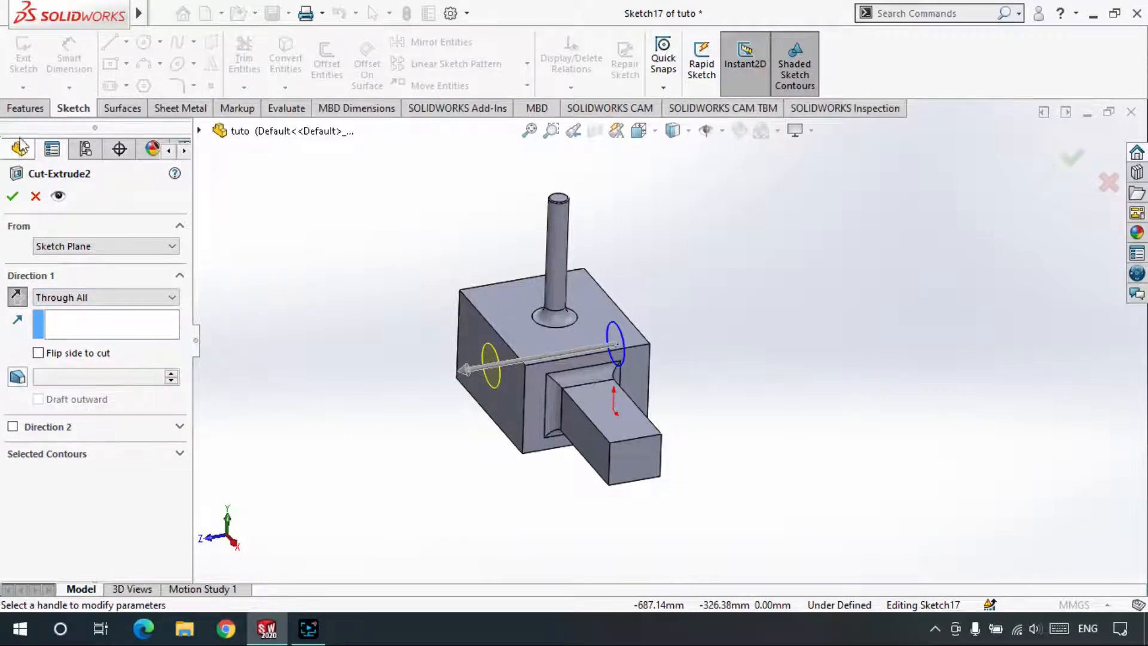
pyautogui.click(21, 103)
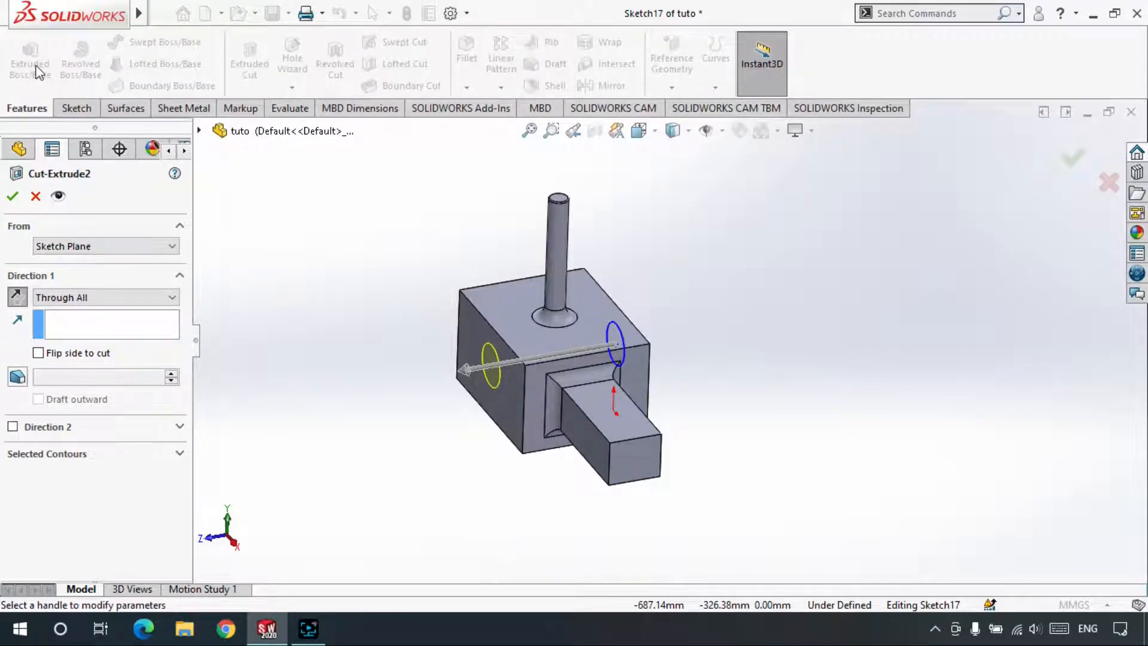
pyautogui.click(16, 377)
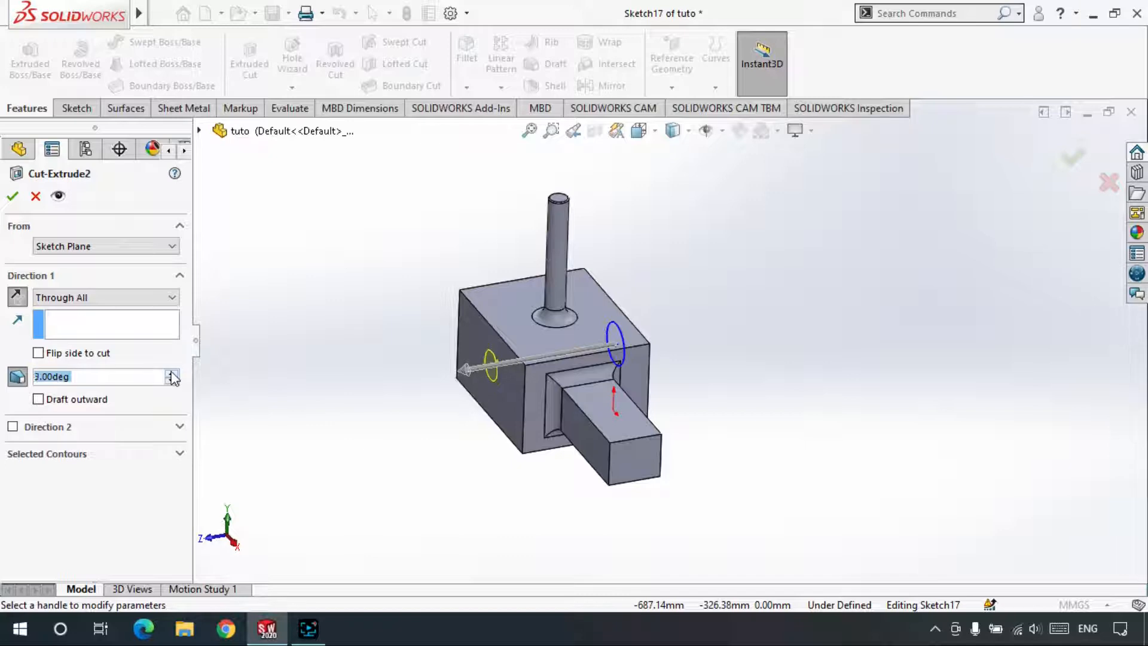
pyautogui.click(38, 399)
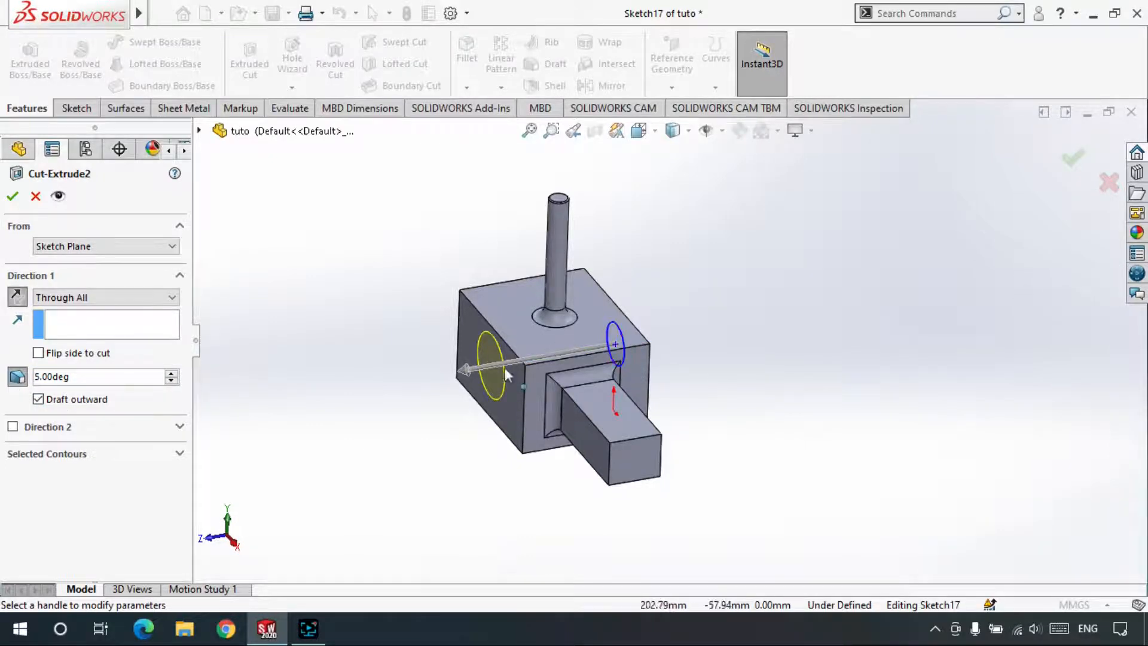
pyautogui.click(14, 197)
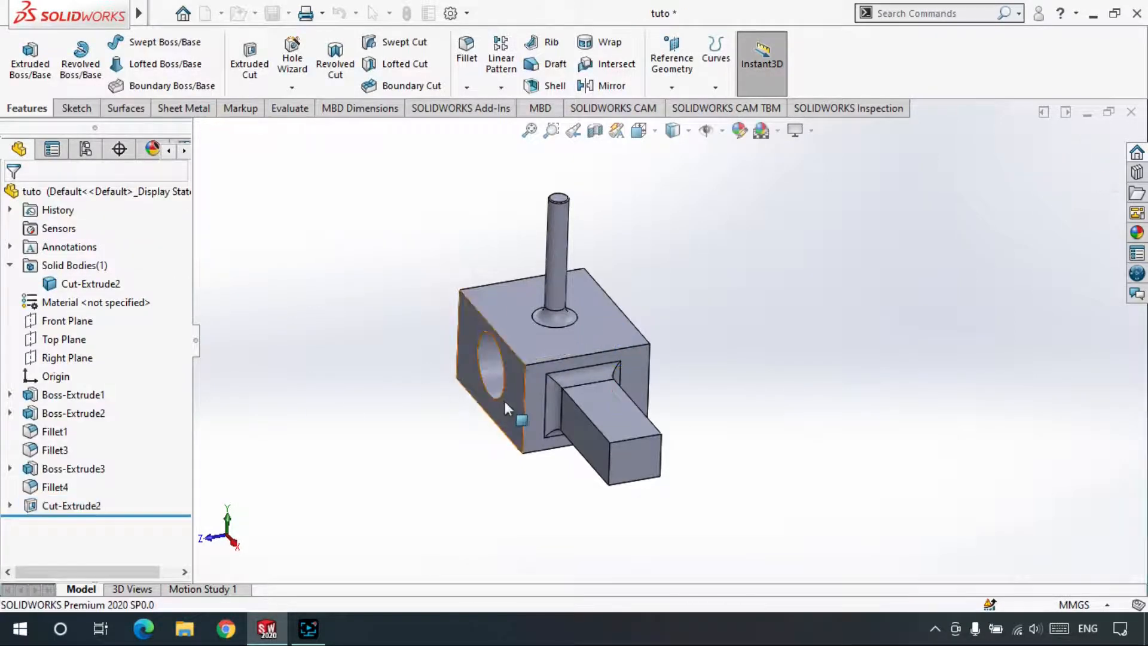
pyautogui.moveTo(591, 354); pyautogui.dragTo(698, 399, button='middle')
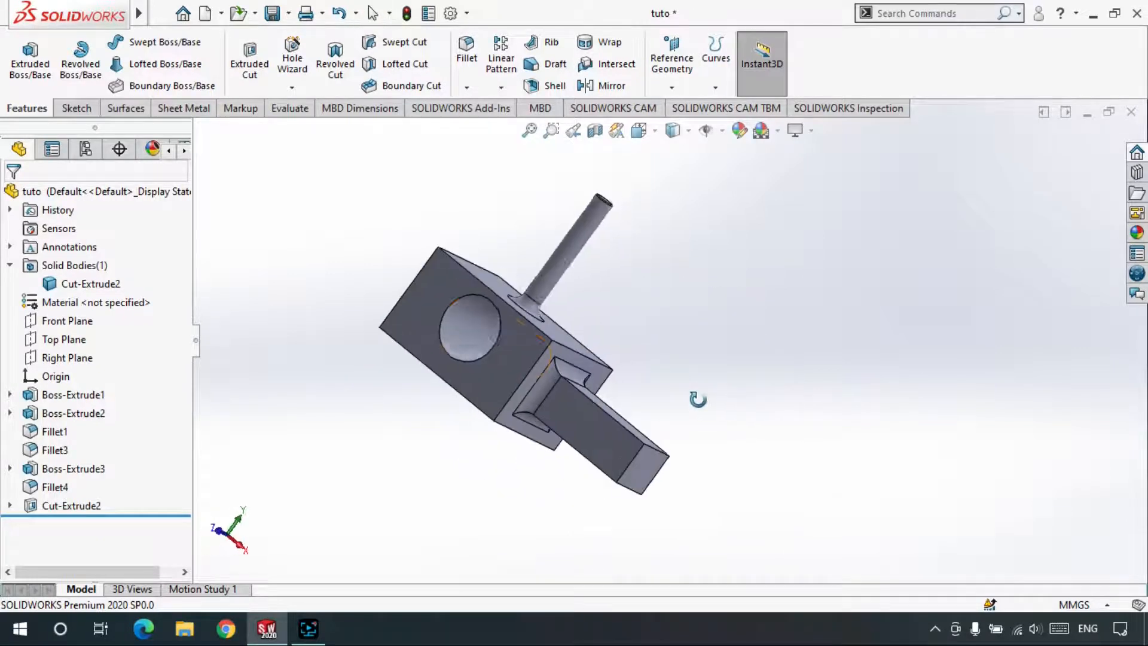
pyautogui.scroll(1, 486, 315)
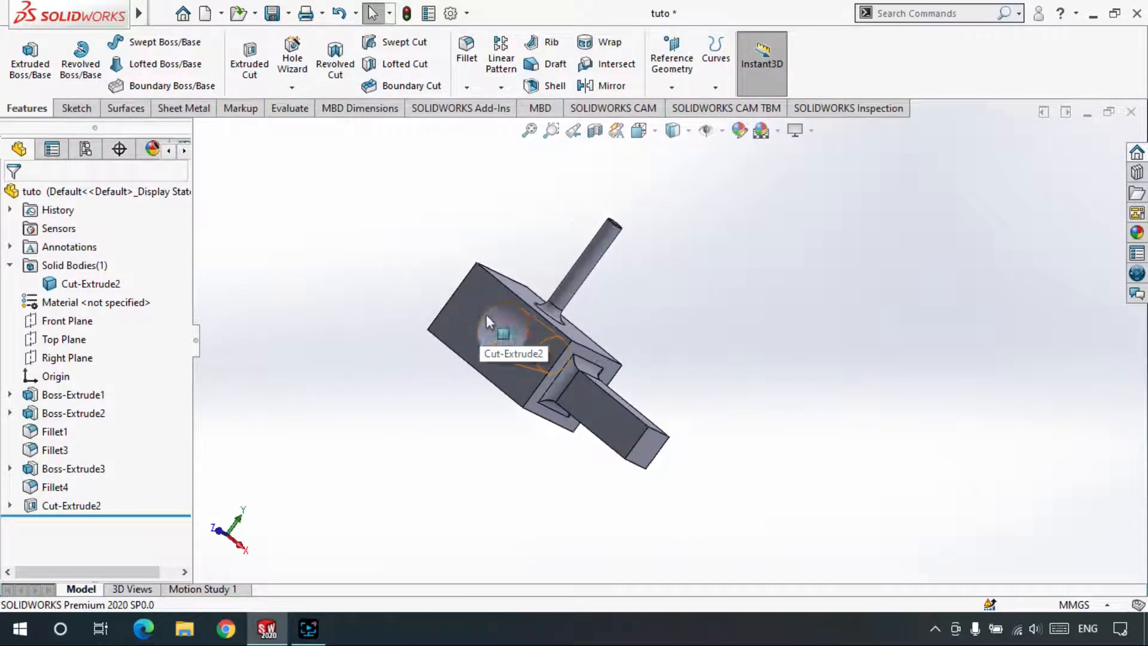
pyautogui.moveTo(460, 331); pyautogui.dragTo(637, 344, button='middle')
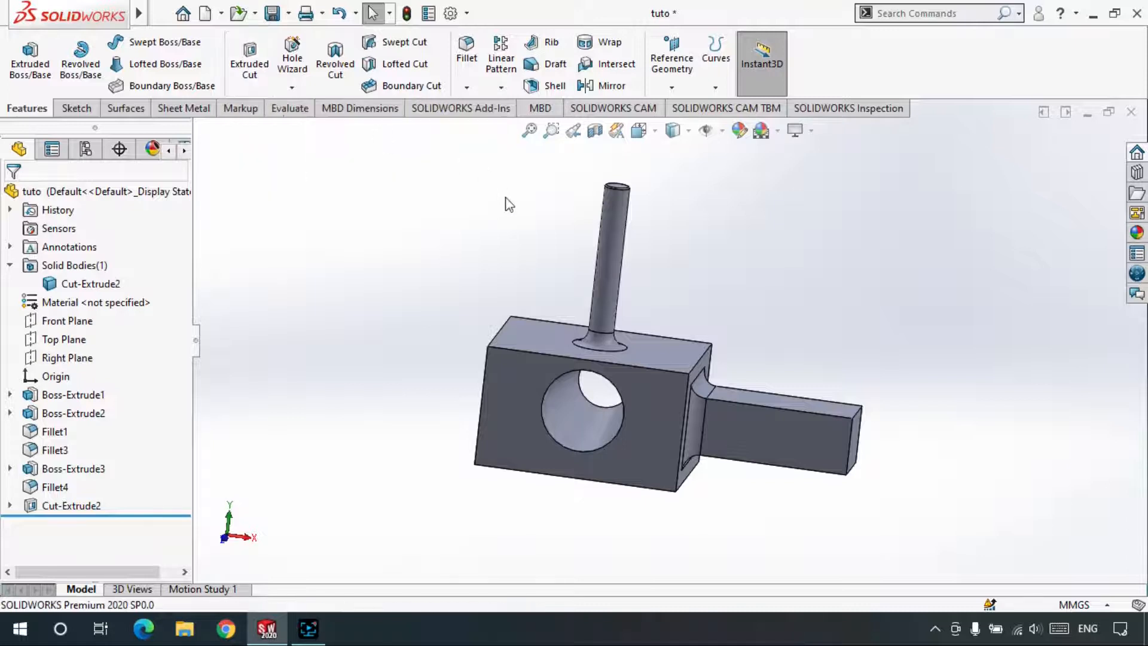
pyautogui.scroll(-2, 443, 353)
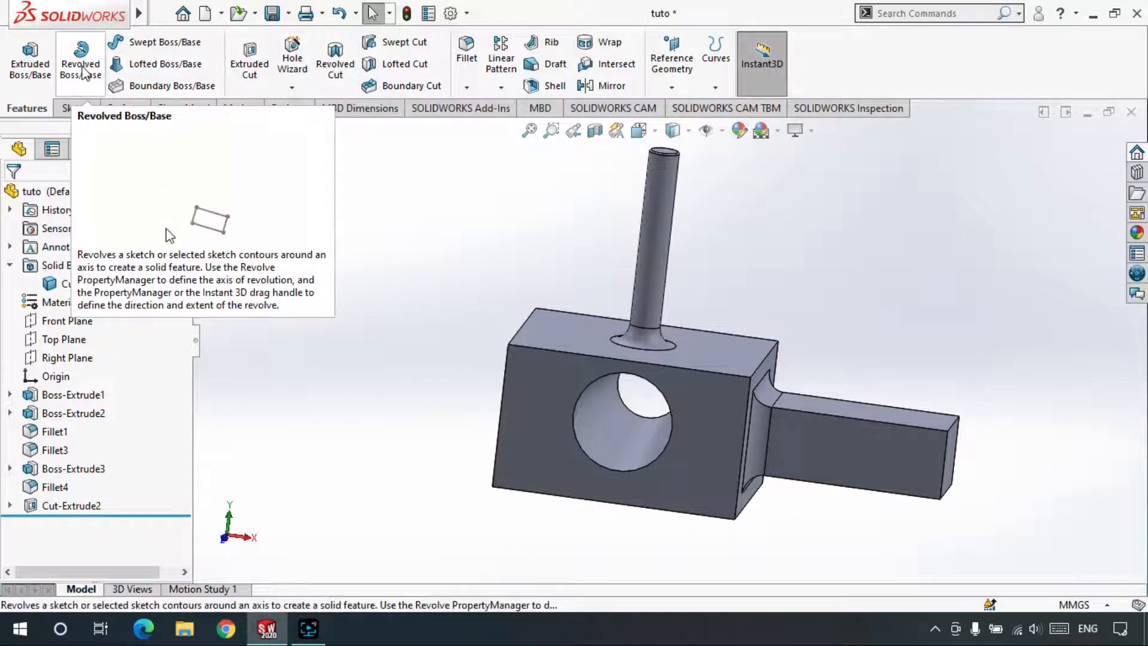
pyautogui.press('z')
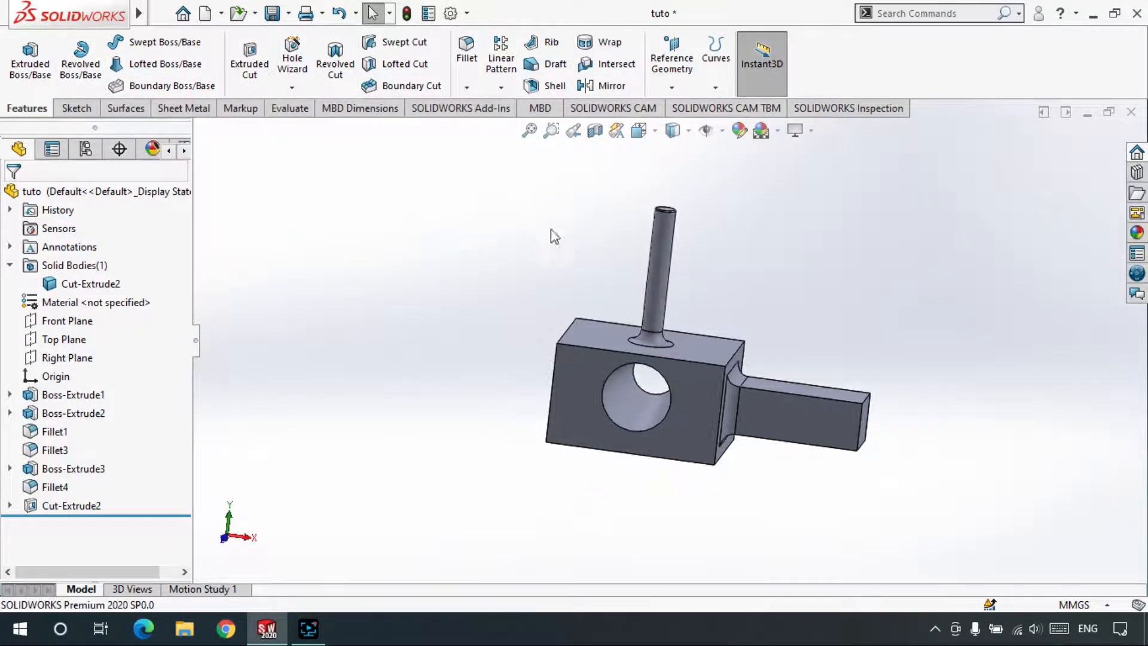
# Delete the cylinder and side bar extrusions, all the fillets and the circular cut, keeping only the base block.
pyautogui.moveTo(484, 172); pyautogui.dragTo(993, 530)
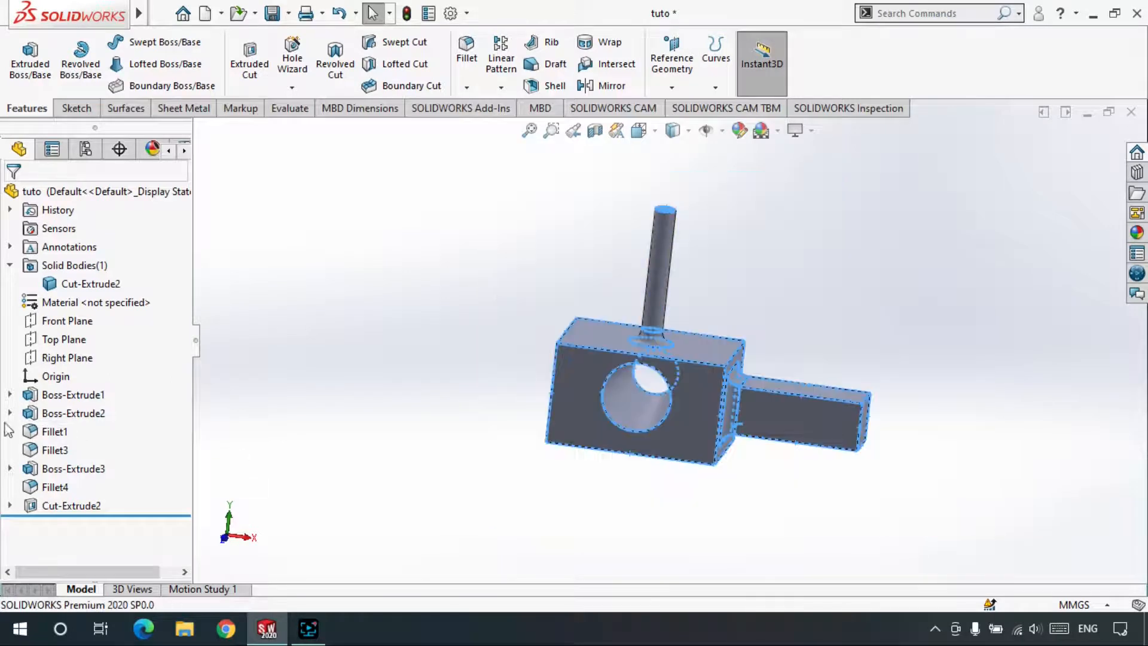
pyautogui.moveTo(105, 514); pyautogui.dragTo(75, 538)
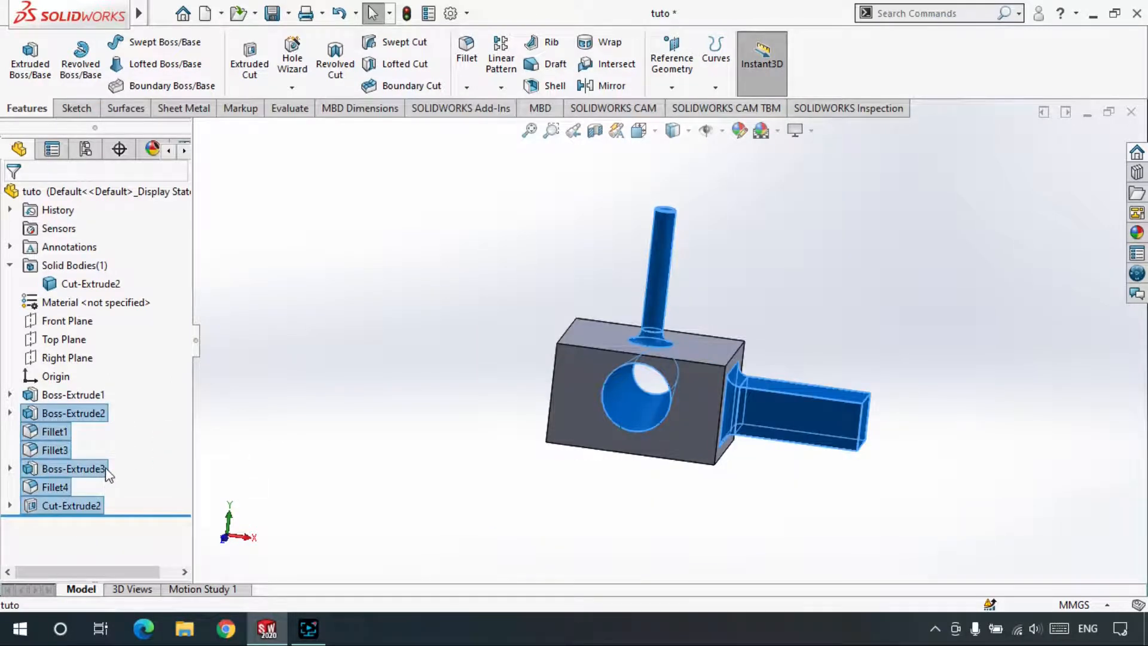
pyautogui.press('Delete')
pyautogui.press('Return')
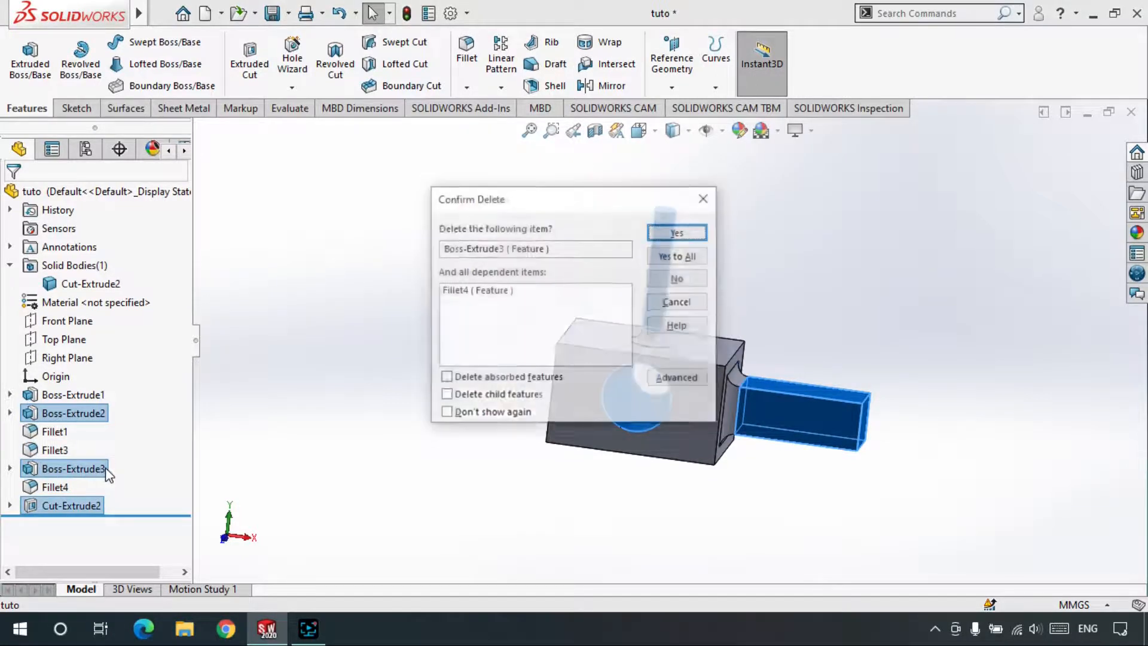
pyautogui.press('Return')
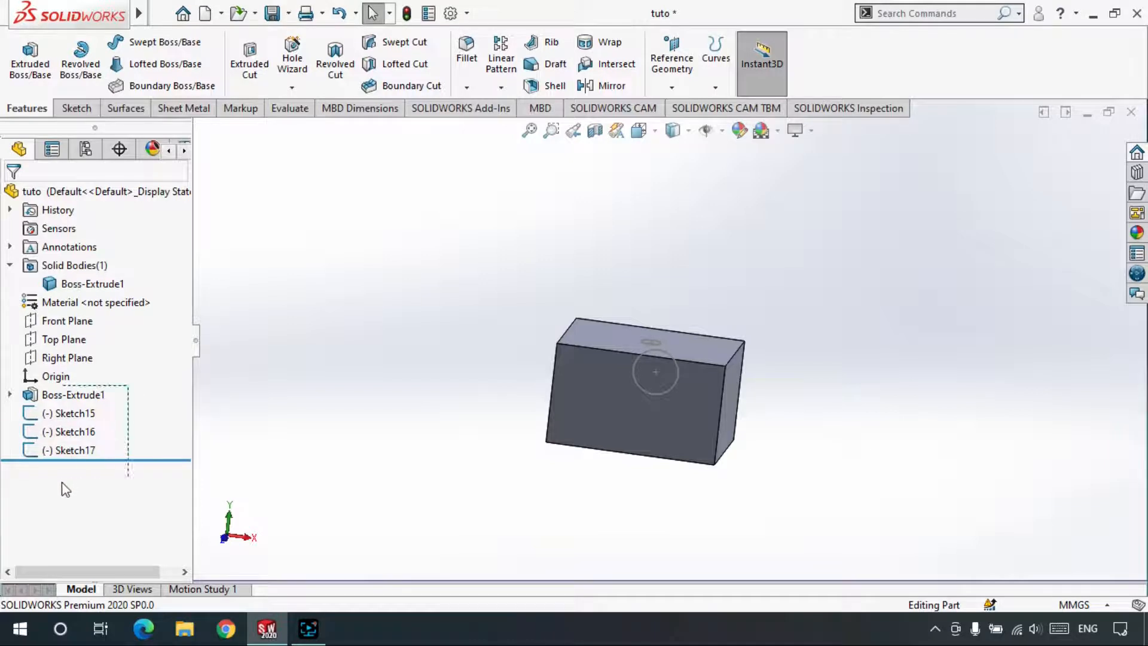
# Delete the base block extrusion and the leftover circular cut sketch, ignoring the sketch error.
pyautogui.moveTo(65, 489); pyautogui.dragTo(62, 492)
pyautogui.press('Delete')
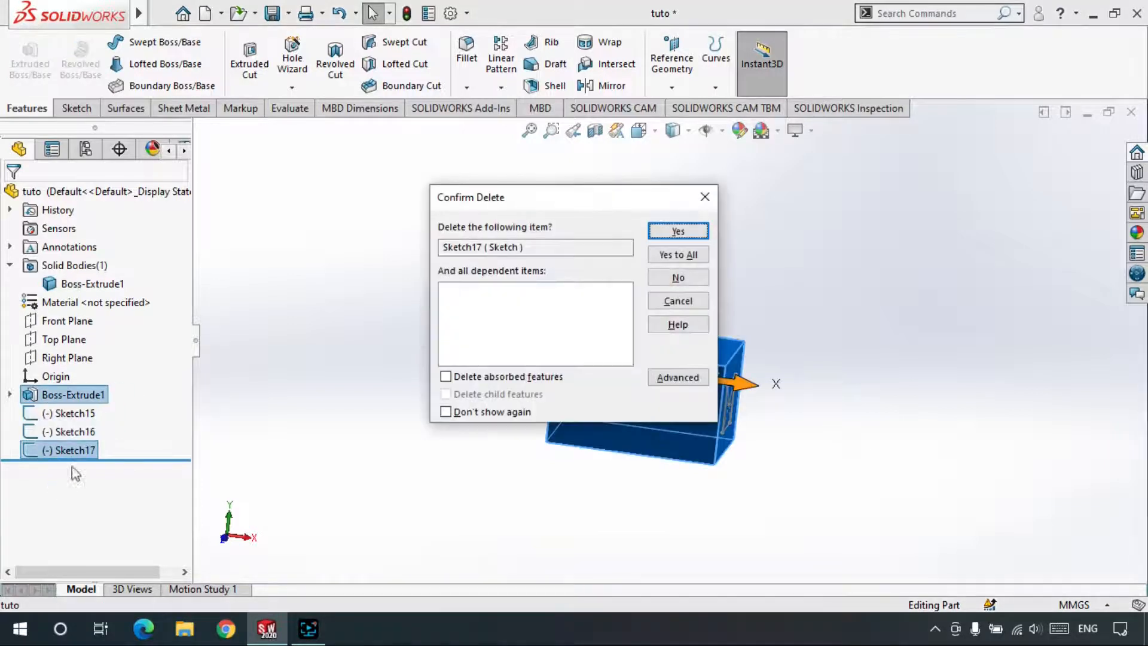
pyautogui.click(668, 254)
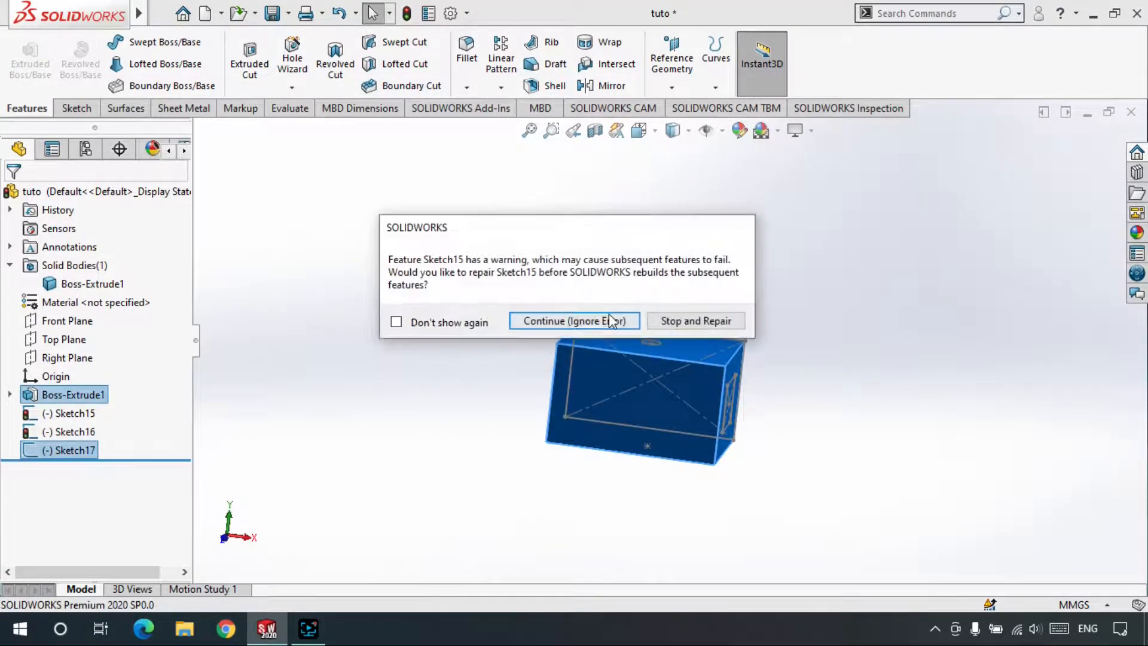
pyautogui.click(619, 321)
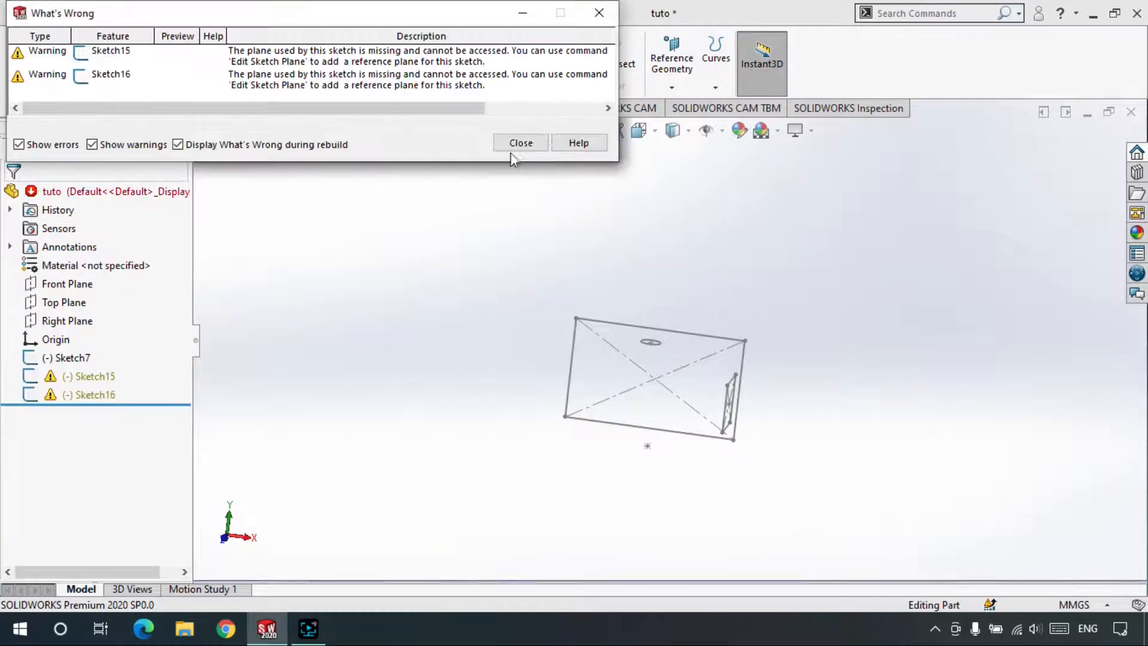
pyautogui.click(535, 143)
# Delete the two leftover sketches of the cylinder and side bar, Sketch15 and Sketch16.
pyautogui.click(90, 395)
pyautogui.keyDown('ctrl'); pyautogui.click(89, 376); pyautogui.keyUp('ctrl')
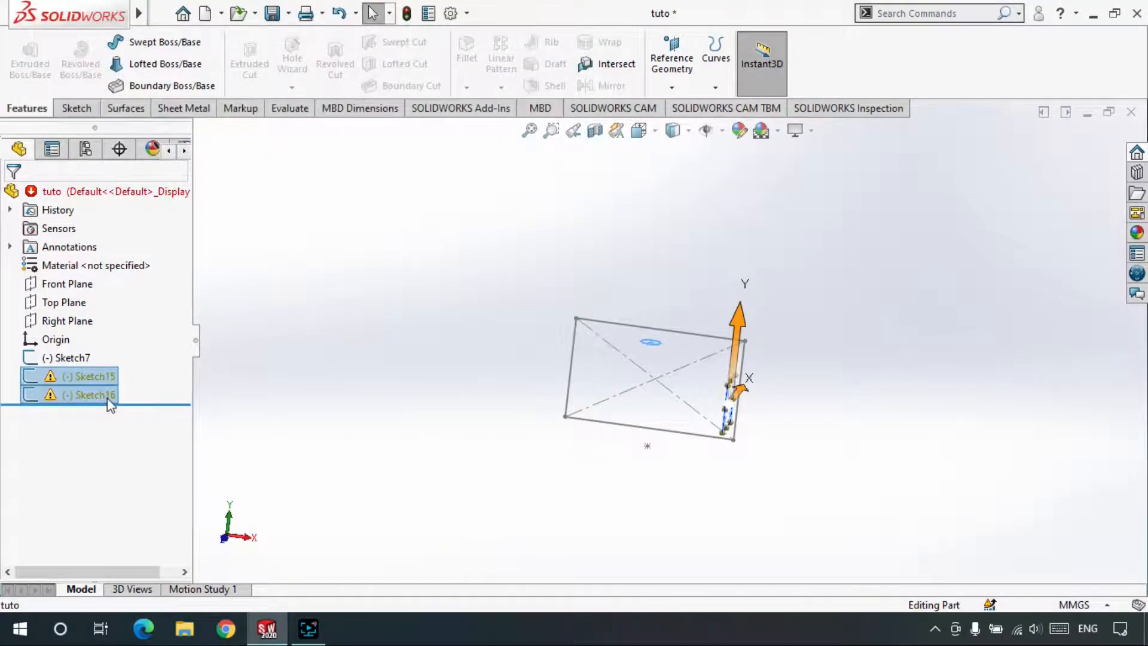
pyautogui.press('Delete')
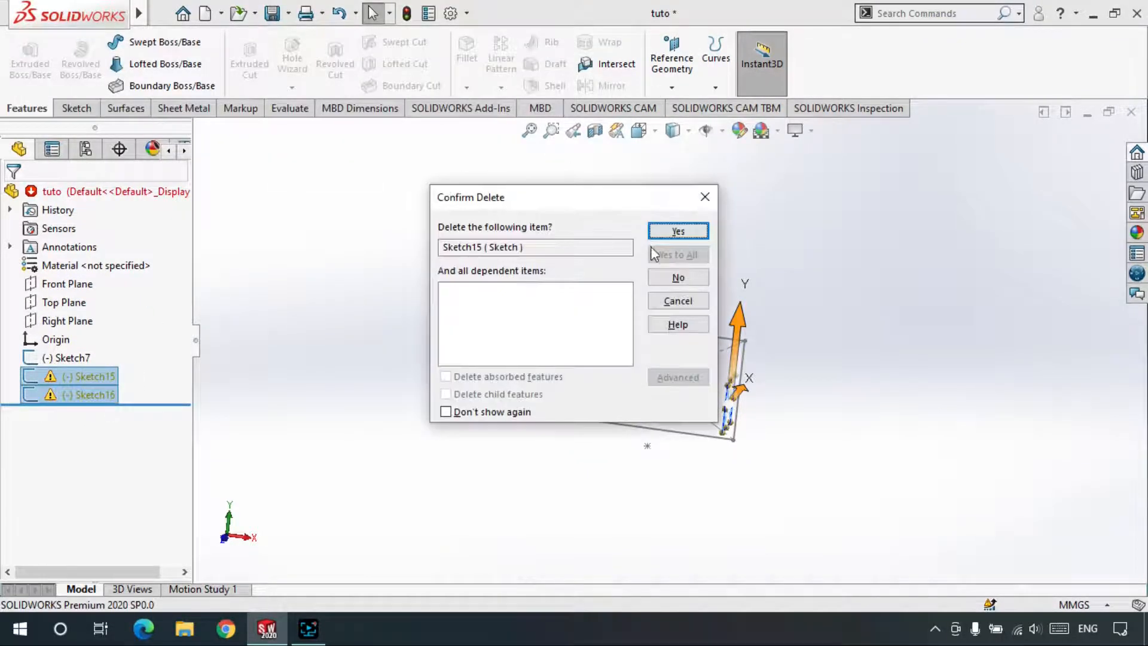
pyautogui.click(659, 236)
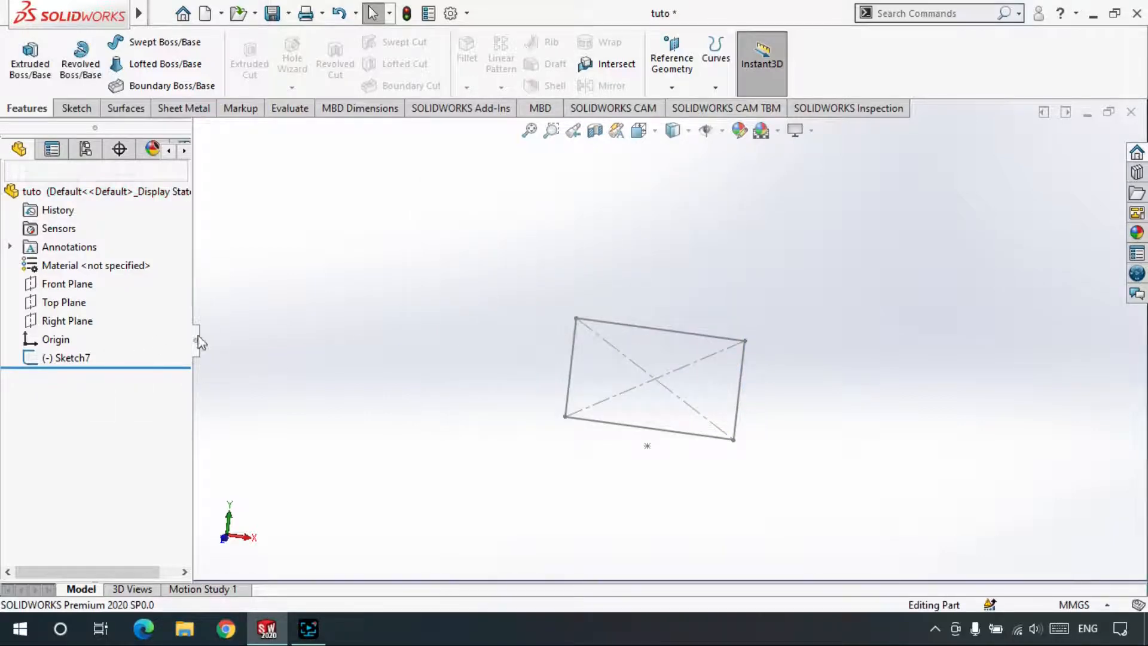
# Edit the remaining rectangle sketch and delete all its geometry and dimensions.
pyautogui.click(87, 359)
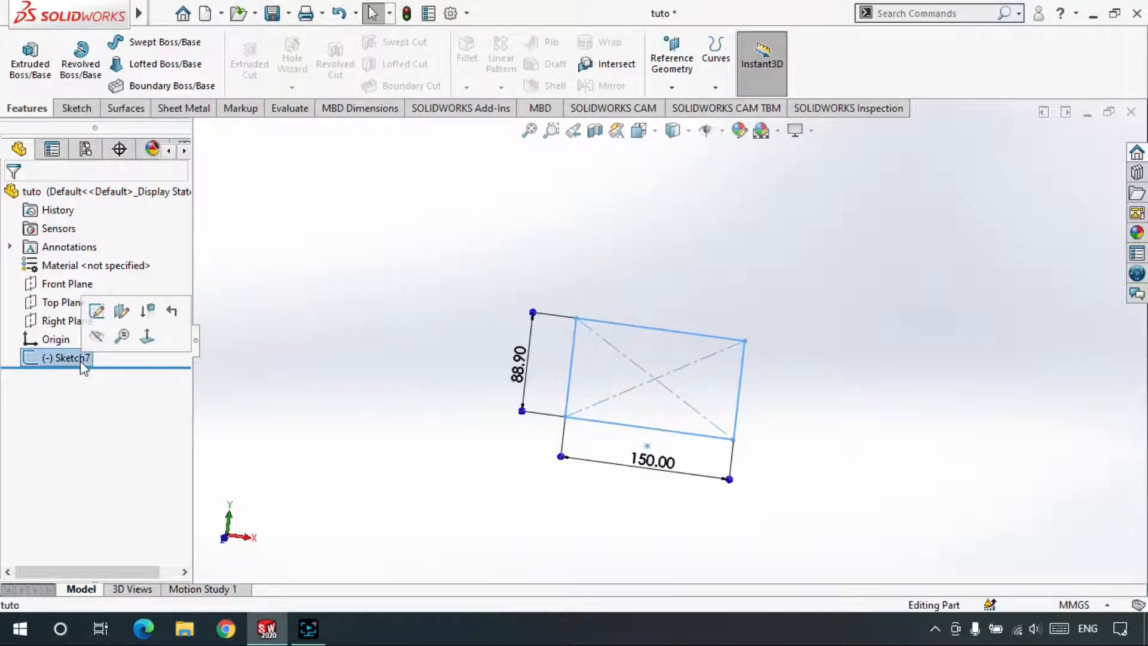
pyautogui.click(96, 311)
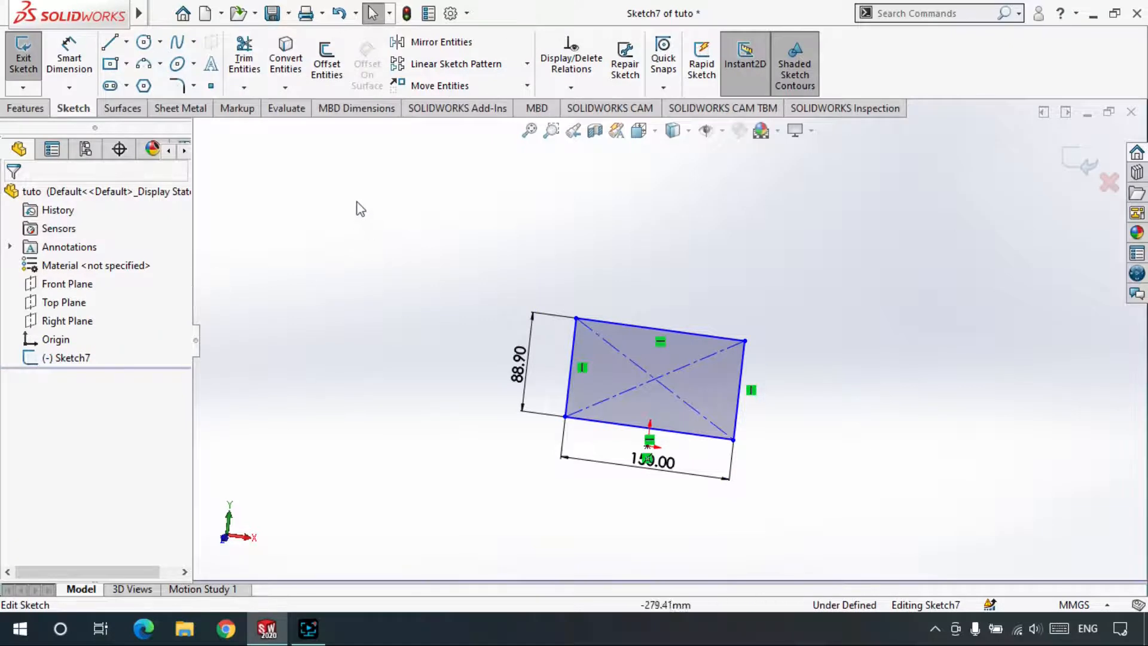
pyautogui.hotkey('ctrl', 'a')
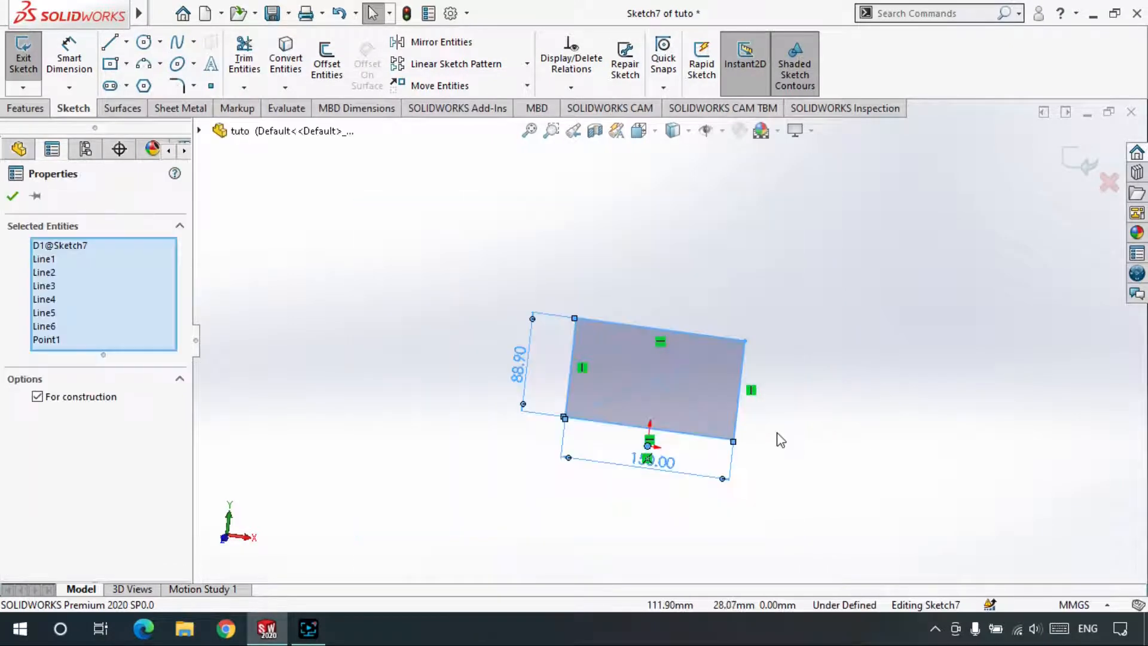
pyautogui.press('Delete')
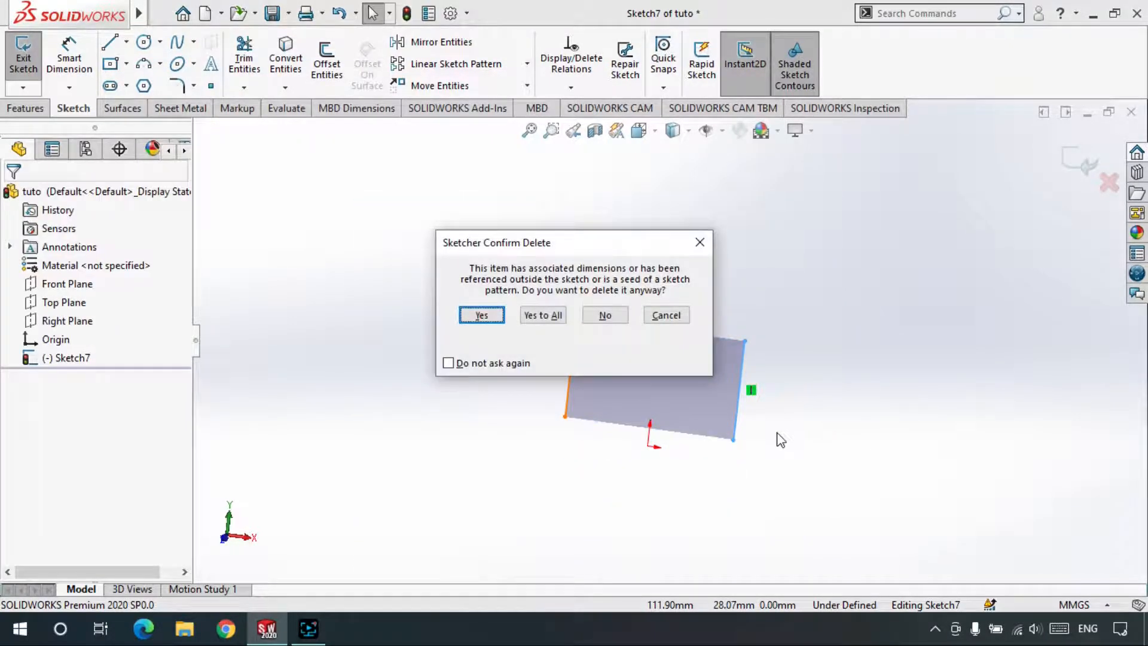
pyautogui.click(562, 316)
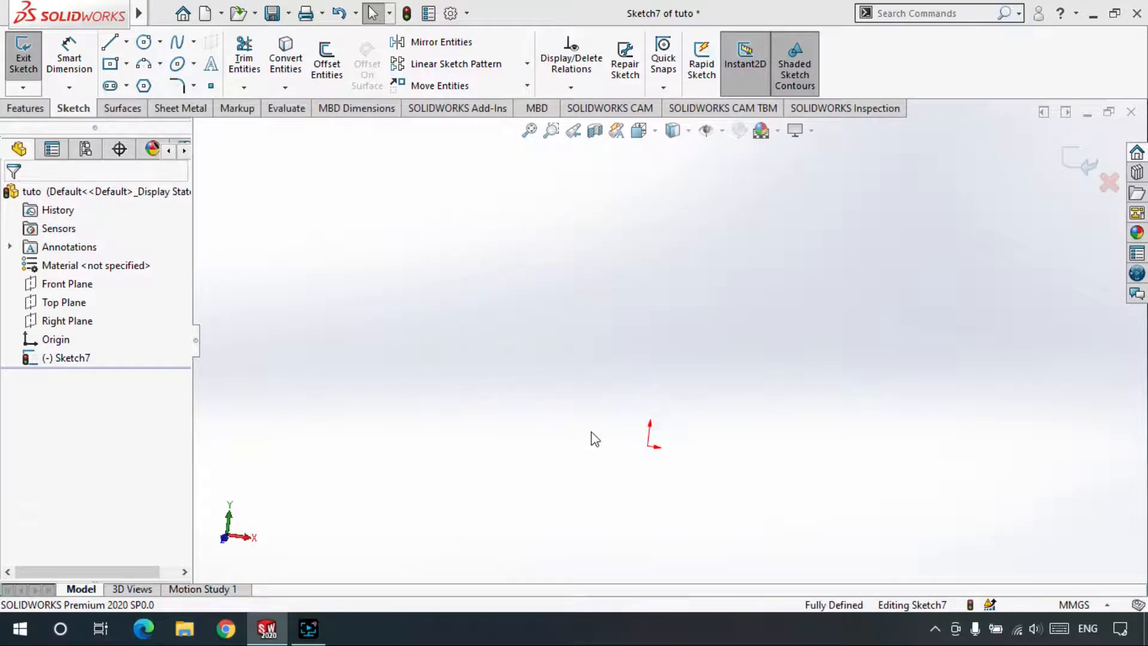
# In the front view, sketch a vertical centerline about 69 mm long upward from the origin.
pyautogui.hotkey('ctrl', '1')
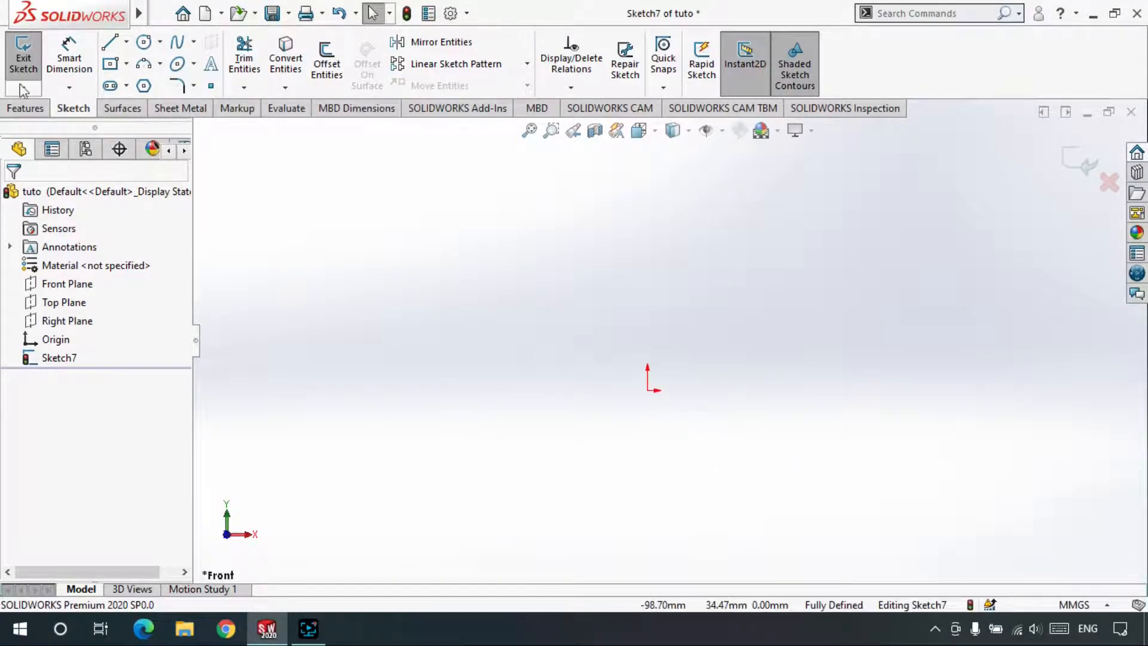
pyautogui.click(127, 43)
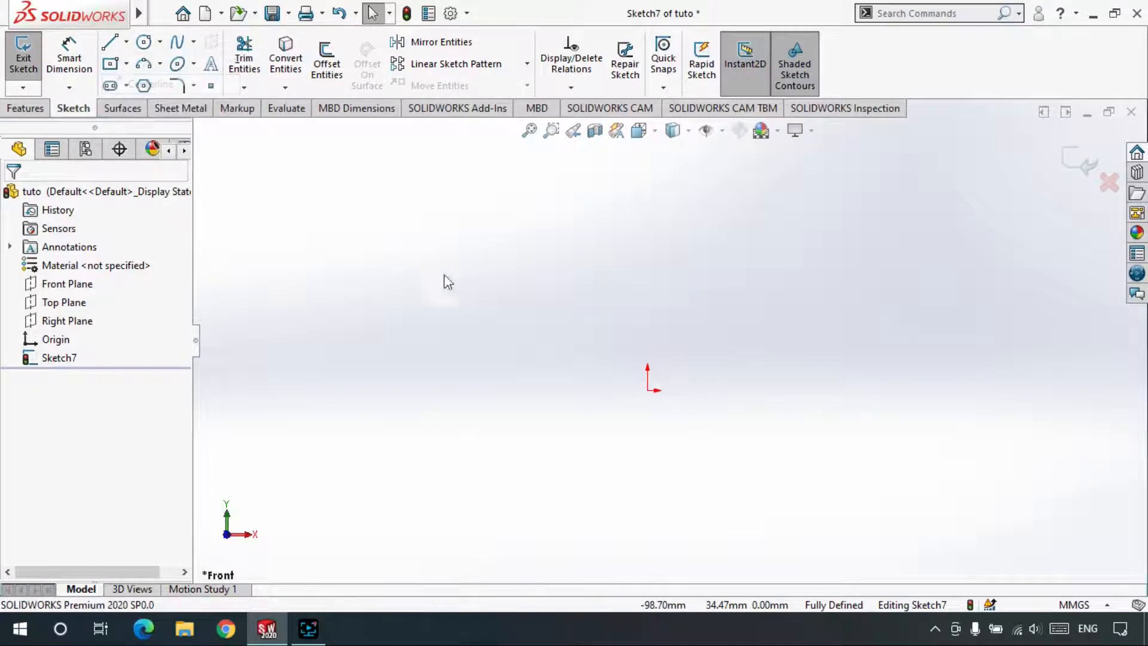
pyautogui.press('l')
pyautogui.click(647, 390)
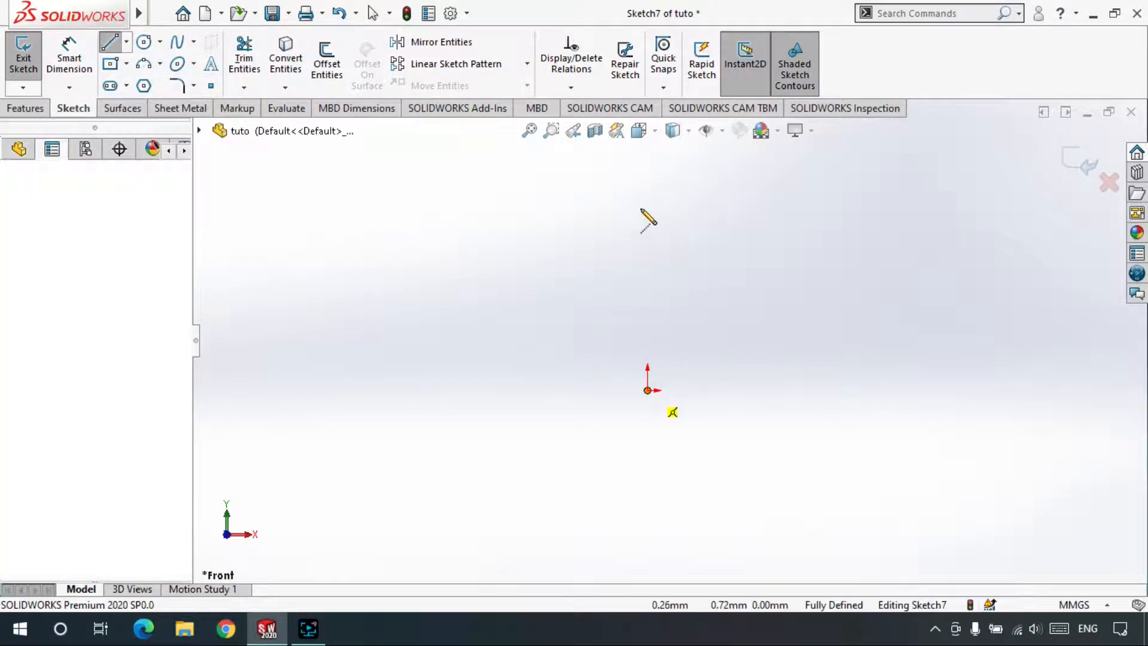
pyautogui.click(648, 187)
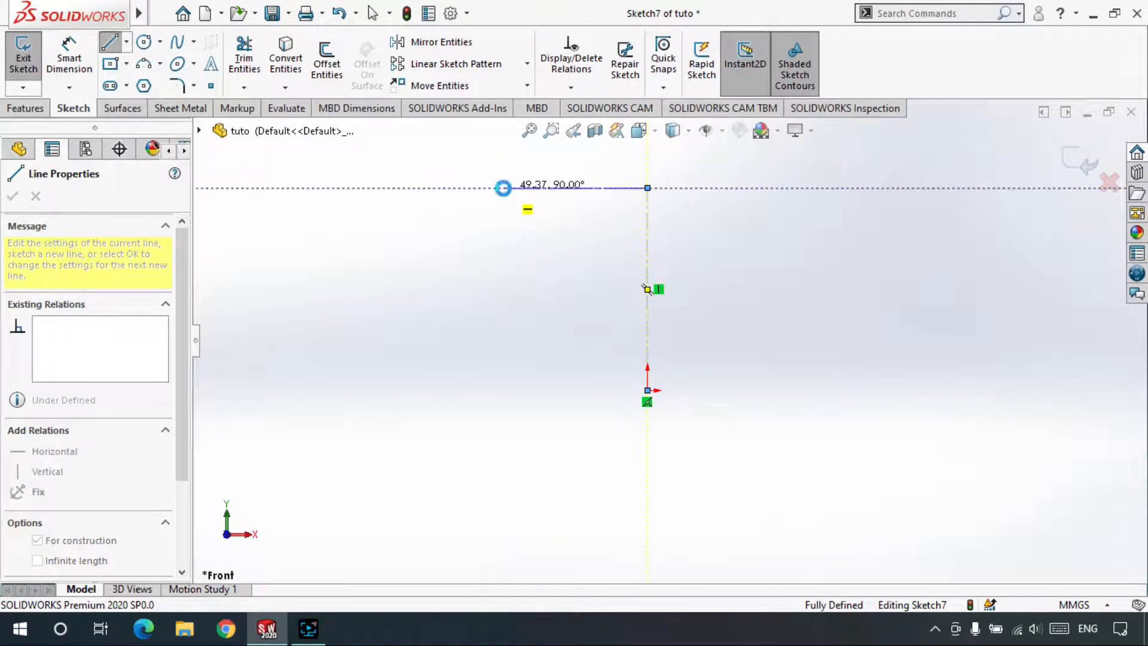
pyautogui.press('Escape')
pyautogui.scroll(-2, 701, 221)
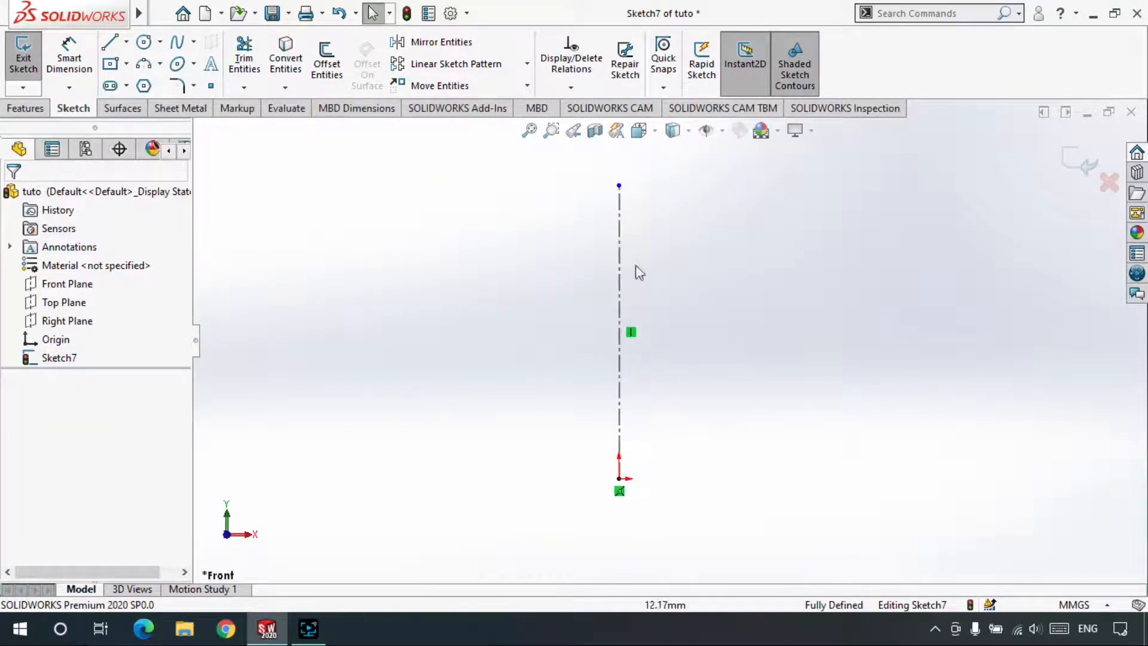
pyautogui.click(144, 41)
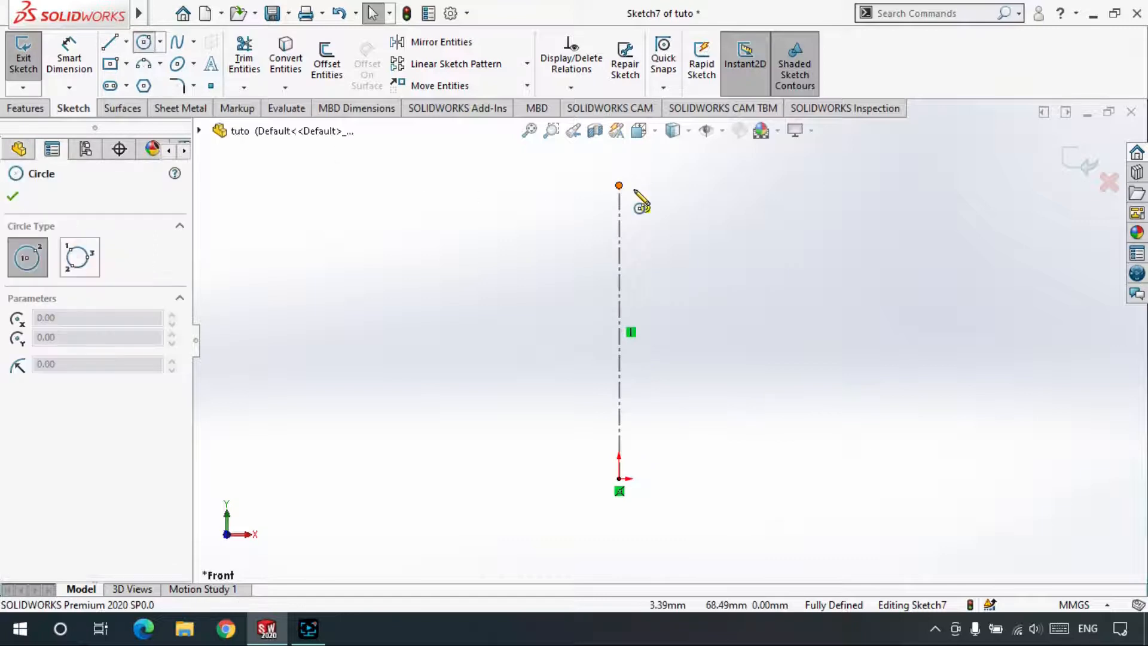
pyautogui.click(619, 185)
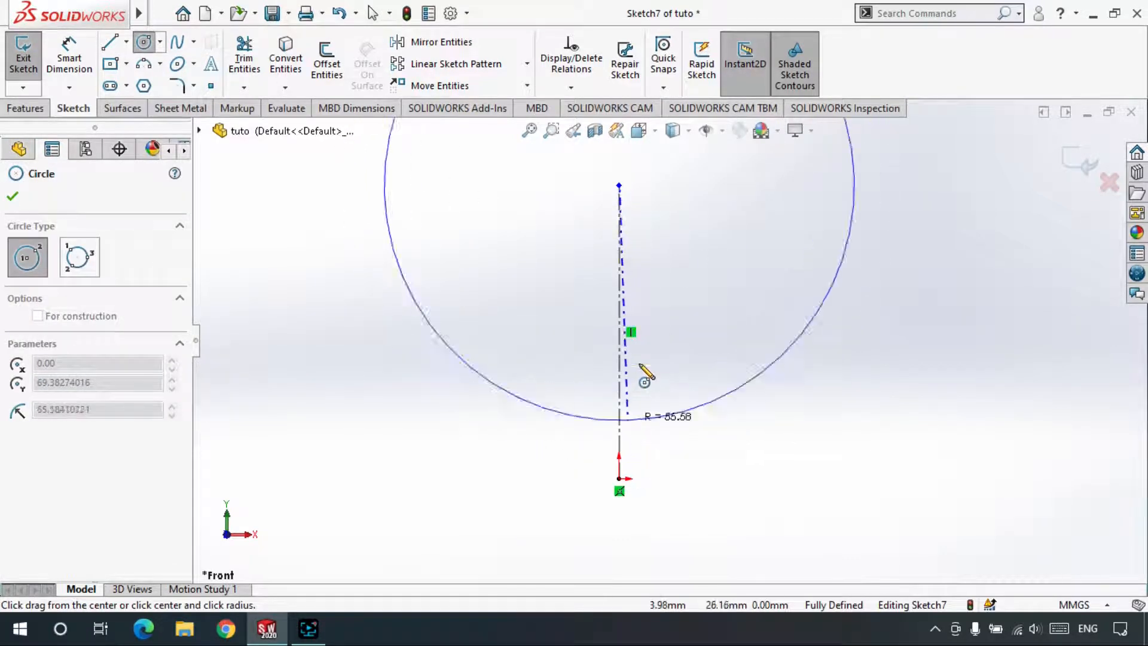
pyautogui.press('Escape')
pyautogui.scroll(2, 664, 335)
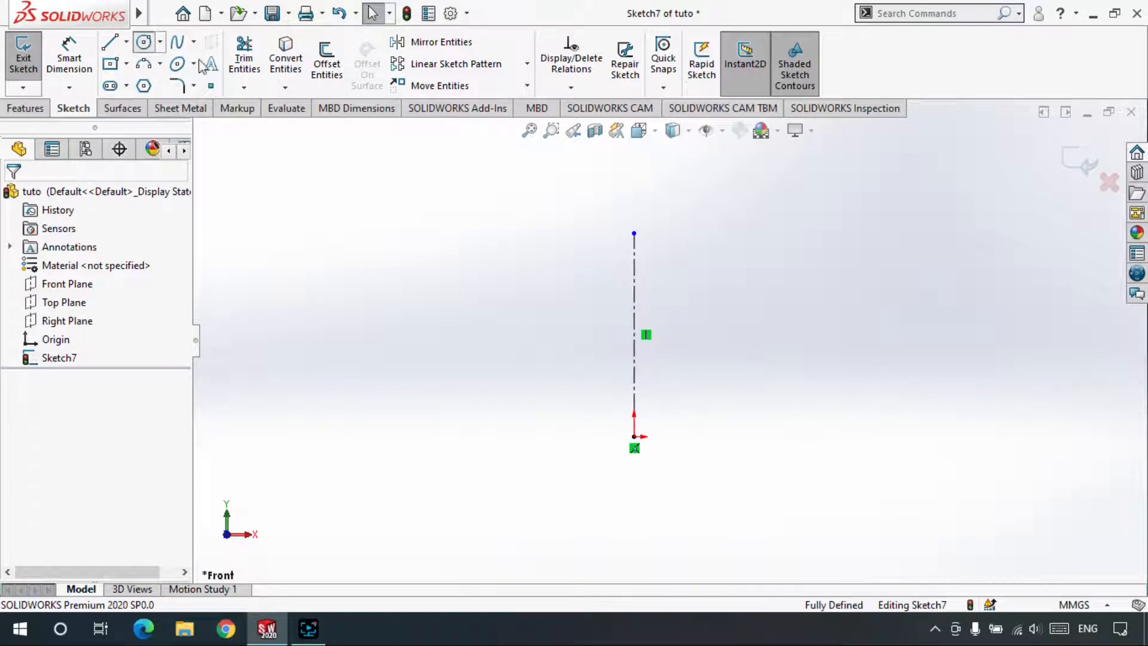
pyautogui.click(144, 42)
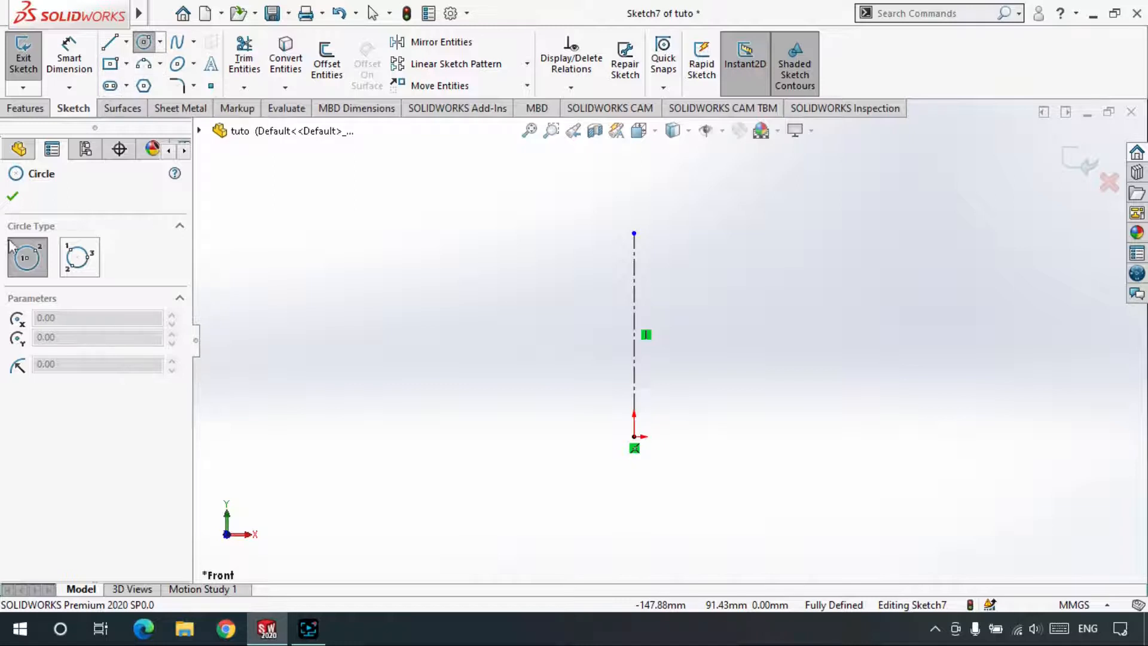
pyautogui.click(13, 196)
# Draw a 180° three-point arc with a radius of about 35 mm between the centerline's endpoints, bulging to the right.
pyautogui.click(159, 64)
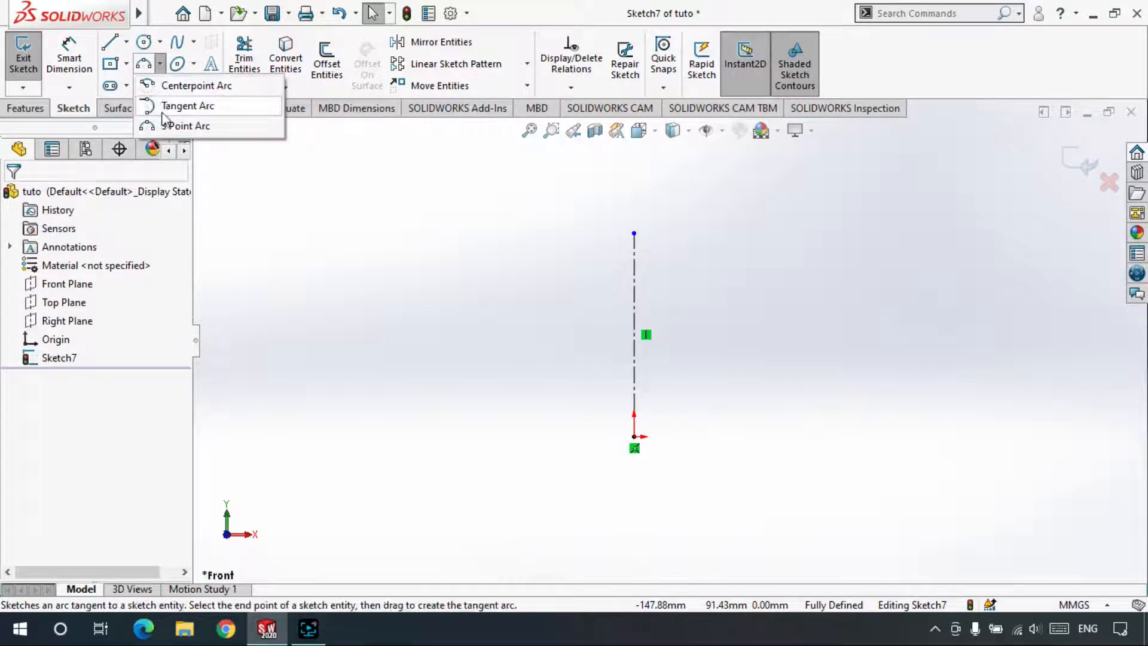
pyautogui.click(186, 126)
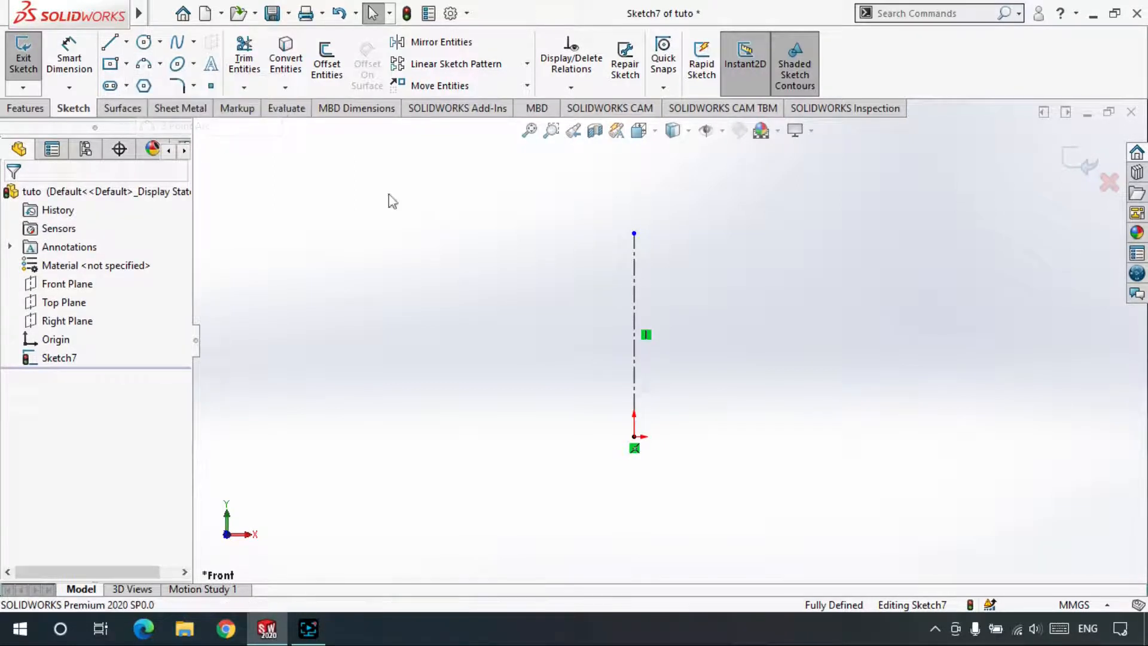
pyautogui.click(635, 437)
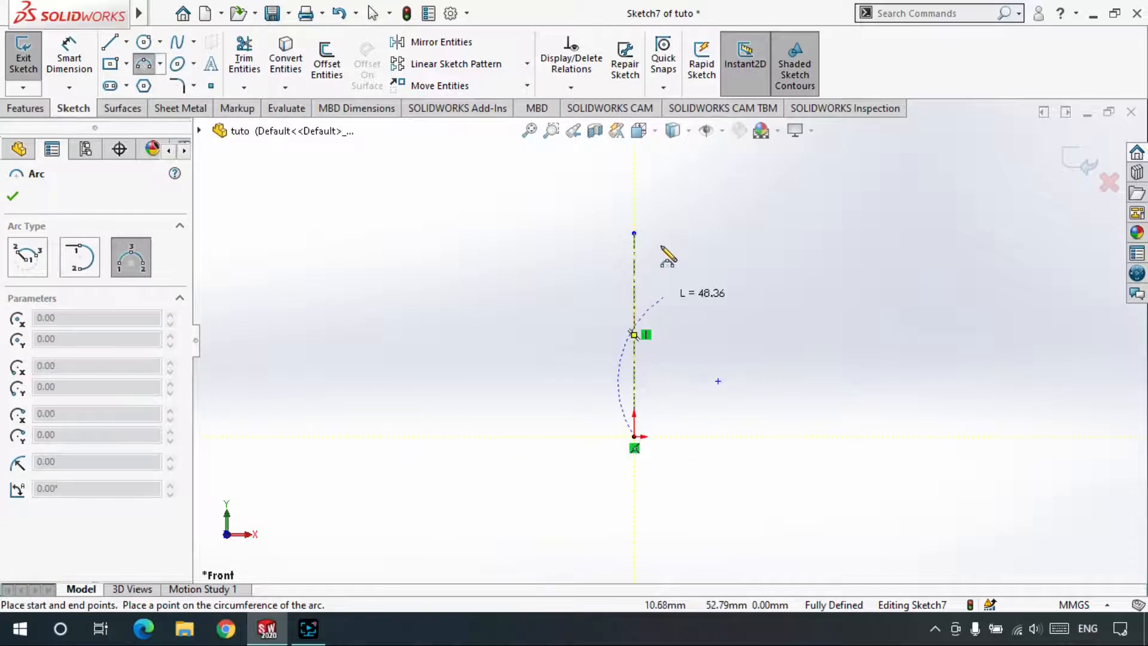
pyautogui.click(634, 234)
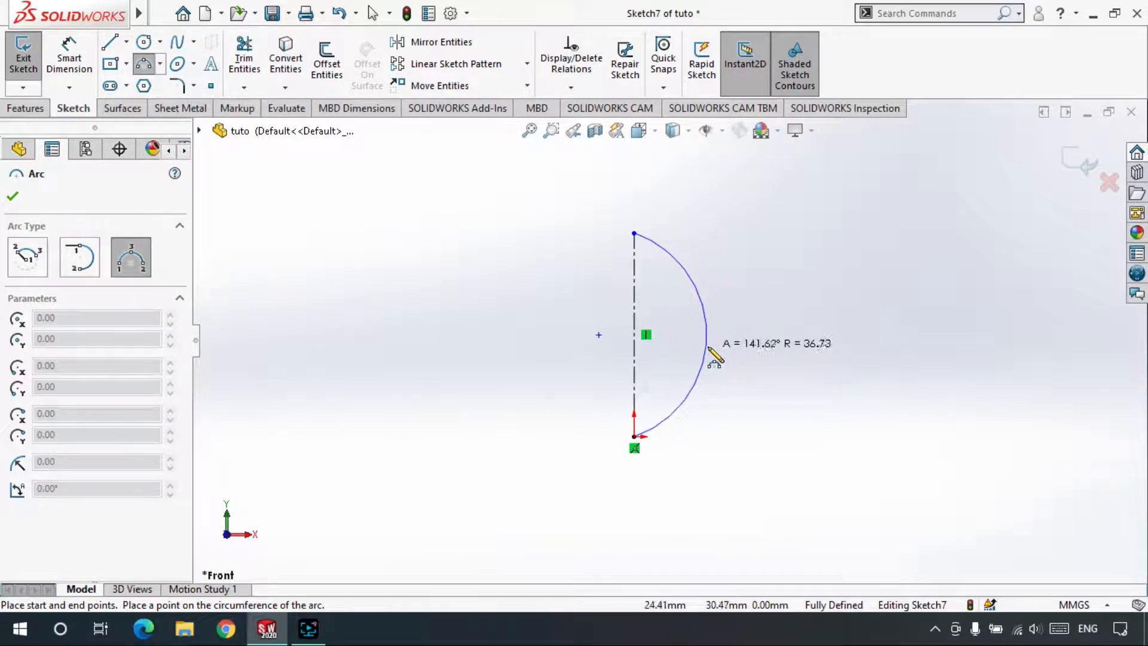
pyautogui.click(735, 346)
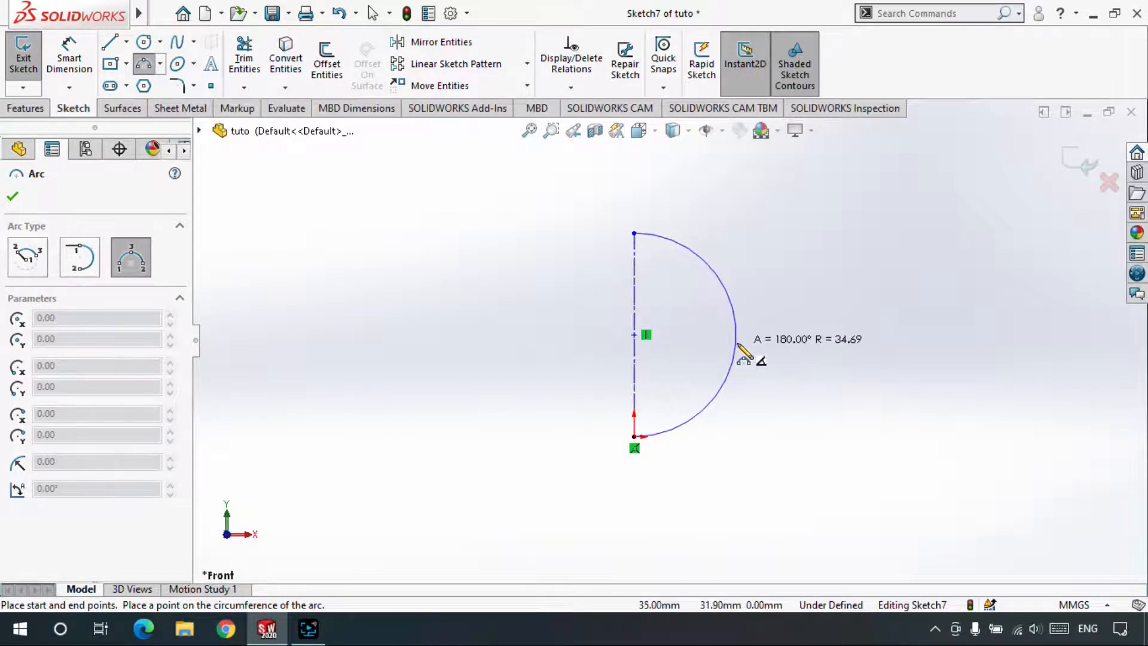
pyautogui.click(12, 197)
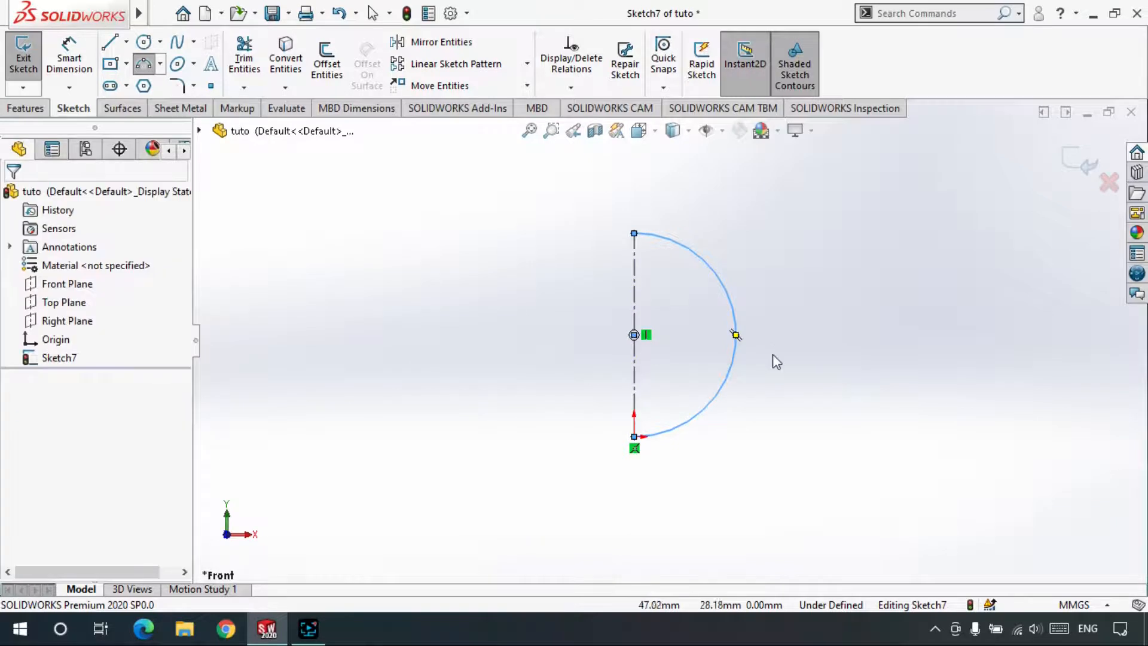
# Revolve the semicircle 360° about the centerline into a solid sphere, letting the open sketch be closed automatically.
pyautogui.click(27, 108)
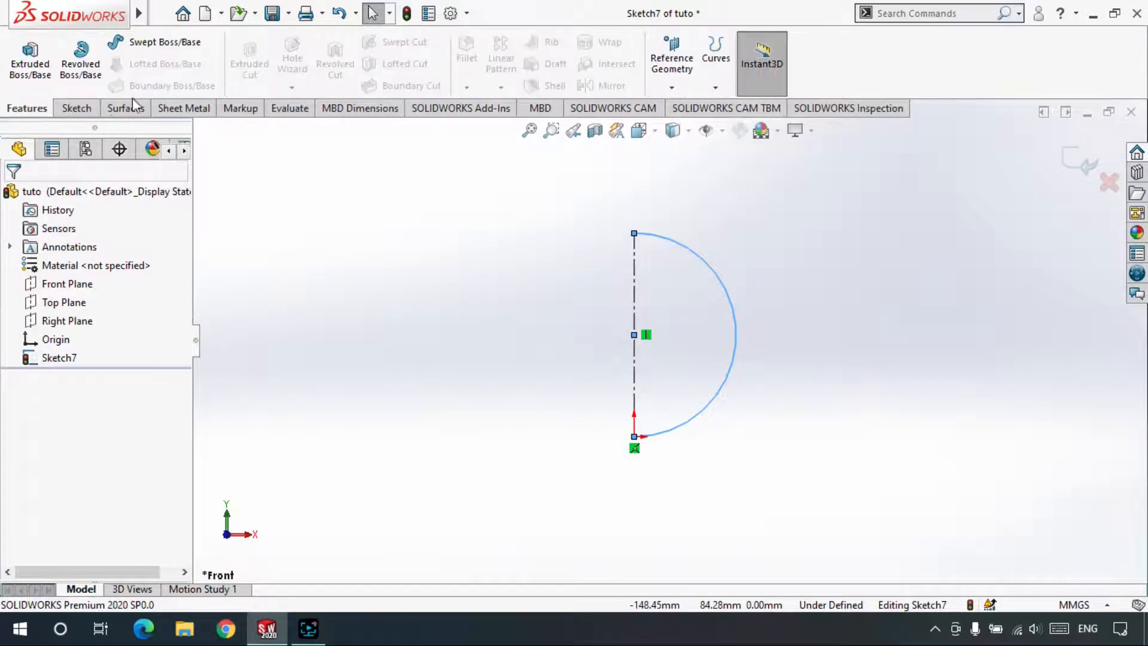
pyautogui.click(86, 56)
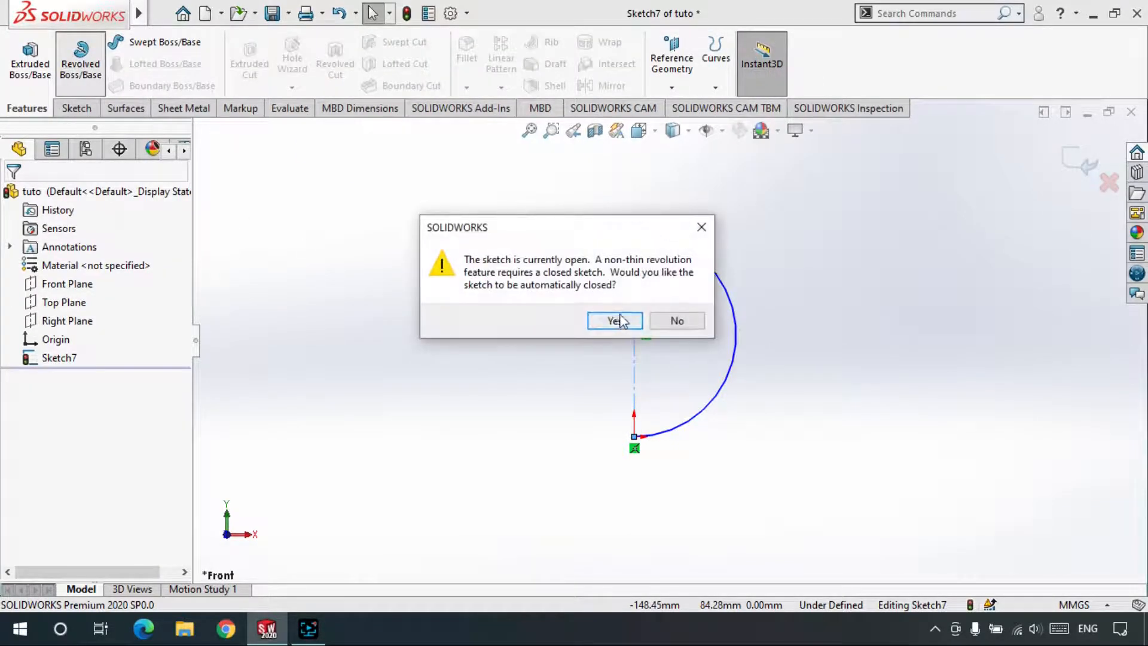
pyautogui.click(620, 317)
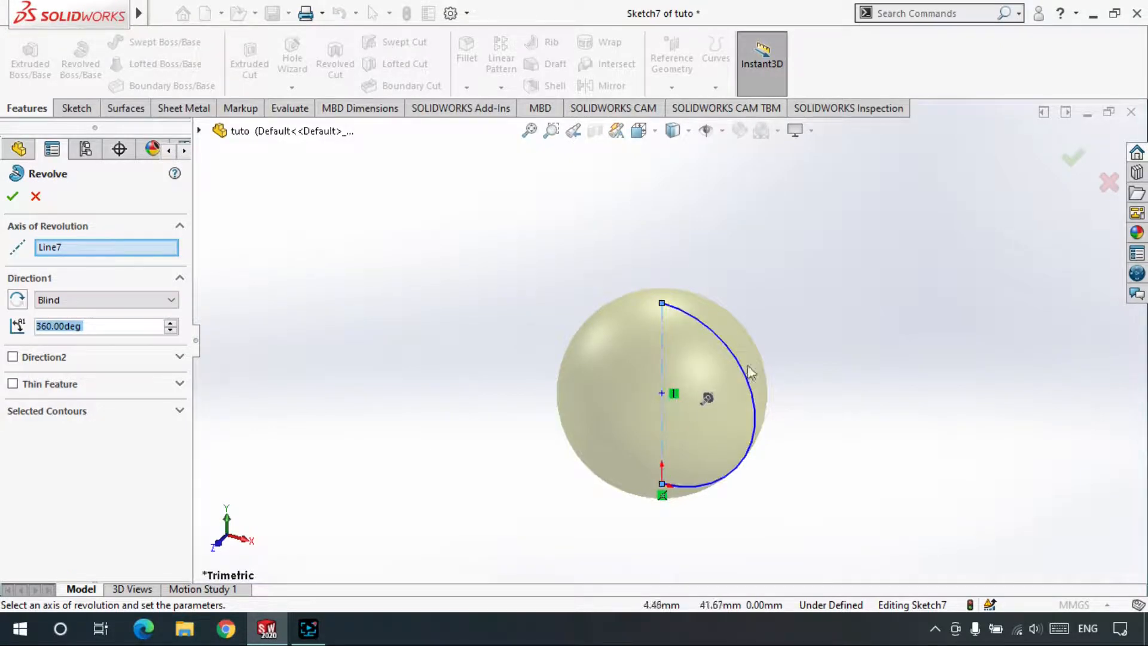
pyautogui.scroll(-1, 715, 413)
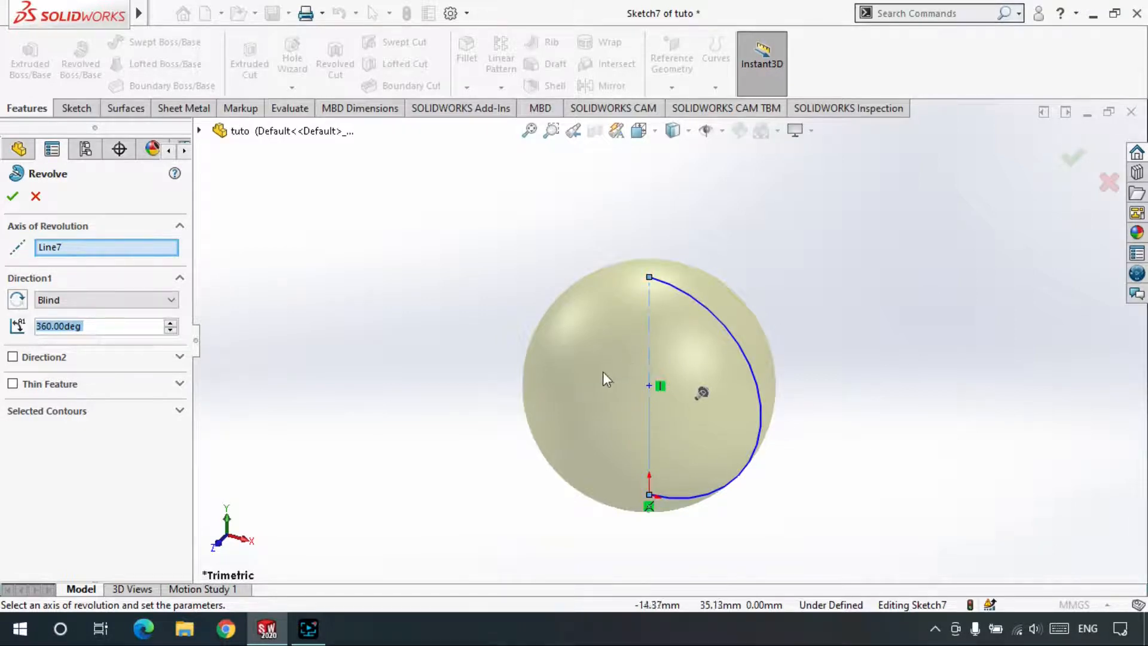
pyautogui.click(12, 198)
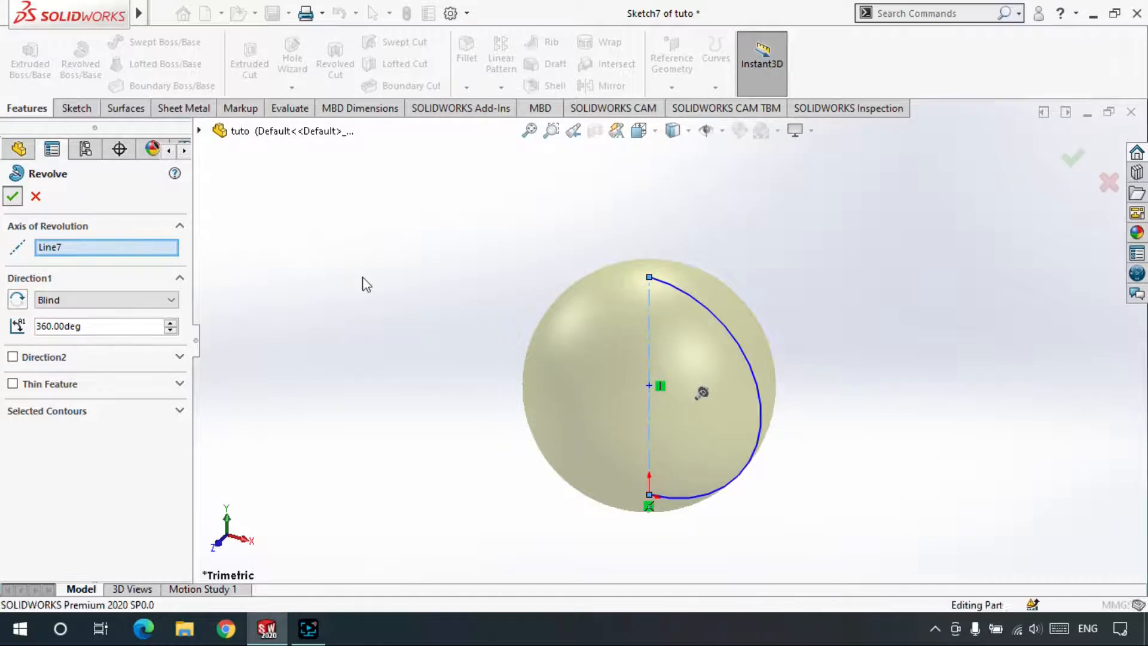
# On the Front Plane, sketch a center rectangle about 20 by 13 mm, centered on the right edge of the sphere's outline.
pyautogui.moveTo(727, 303)
pyautogui.mouseDown(button='middle')
pyautogui.moveTo(687, 402)
pyautogui.moveTo(599, 354)
pyautogui.moveTo(597, 423)
pyautogui.moveTo(628, 443)
pyautogui.moveTo(656, 410)
pyautogui.mouseUp(button='middle')
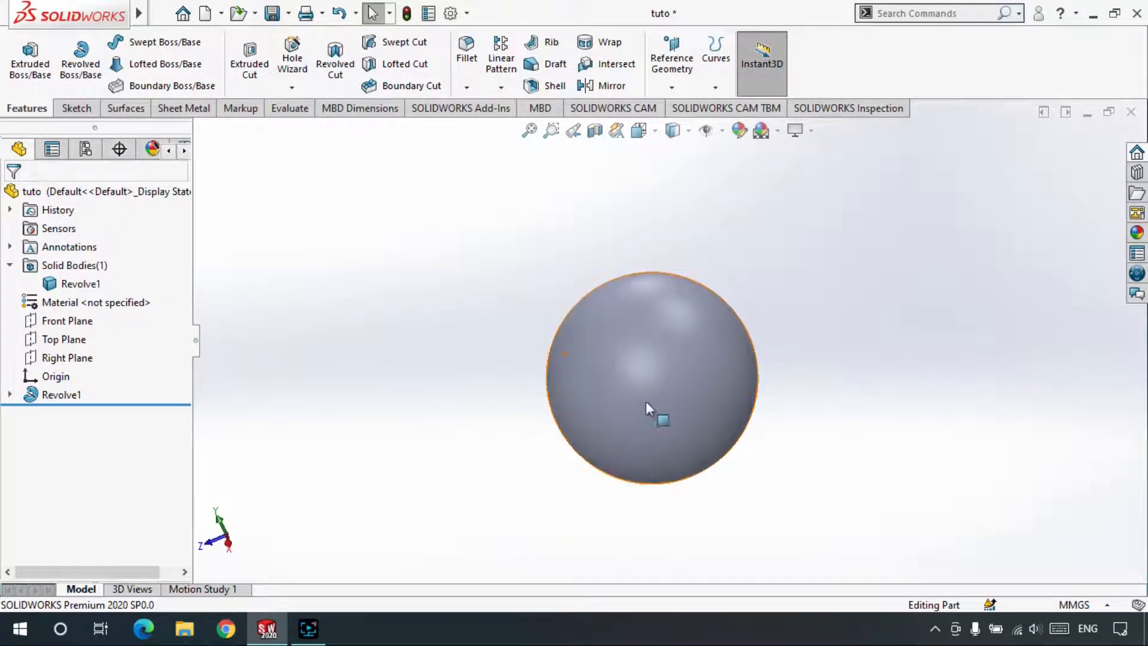
pyautogui.click(55, 322)
pyautogui.click(77, 108)
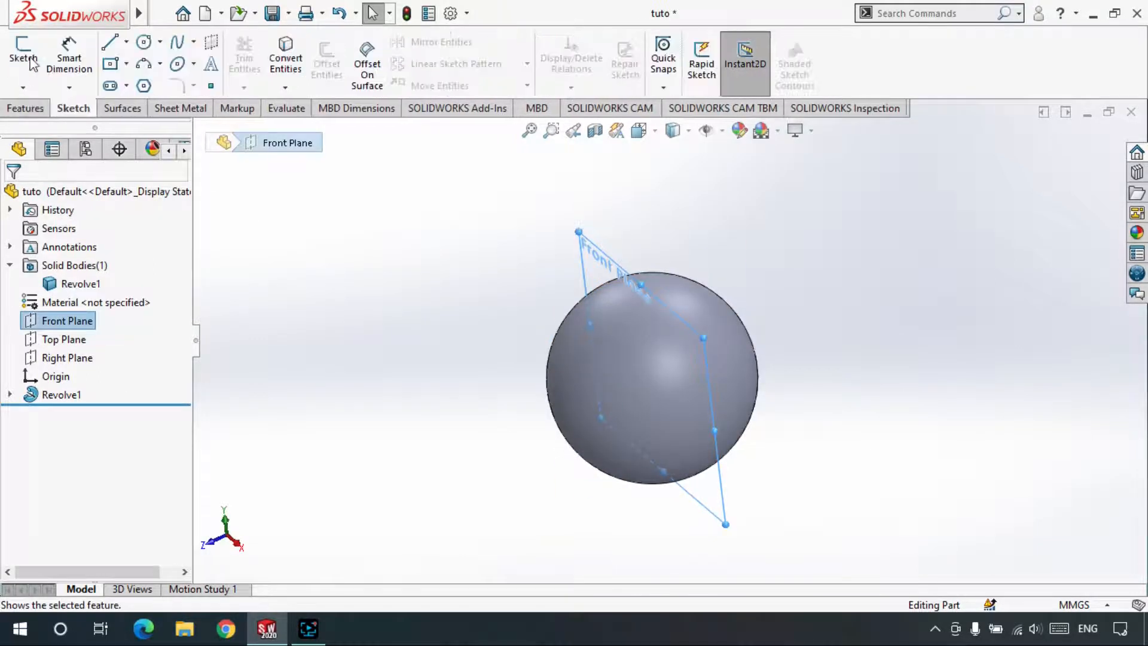
pyautogui.click(23, 54)
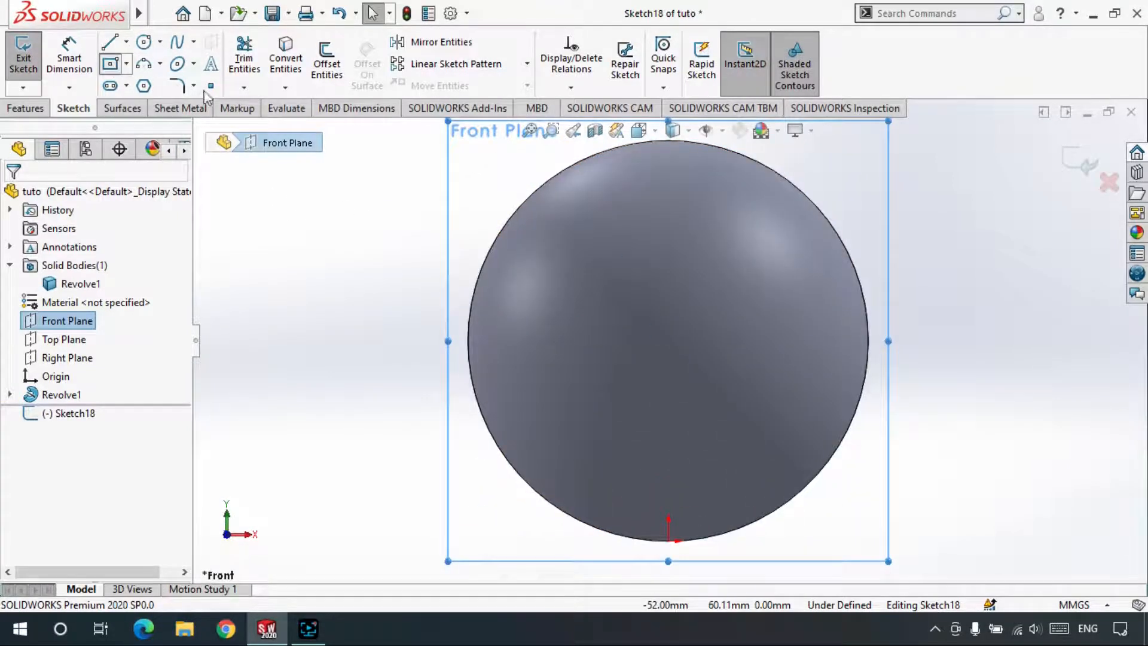
pyautogui.click(869, 341)
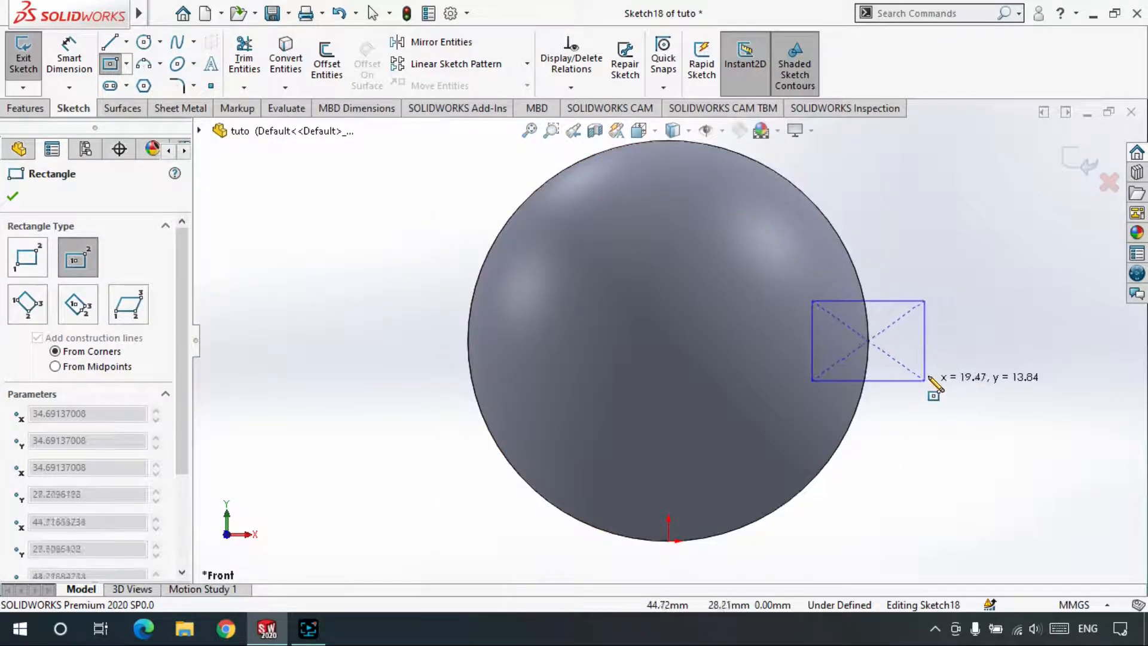
pyautogui.click(928, 377)
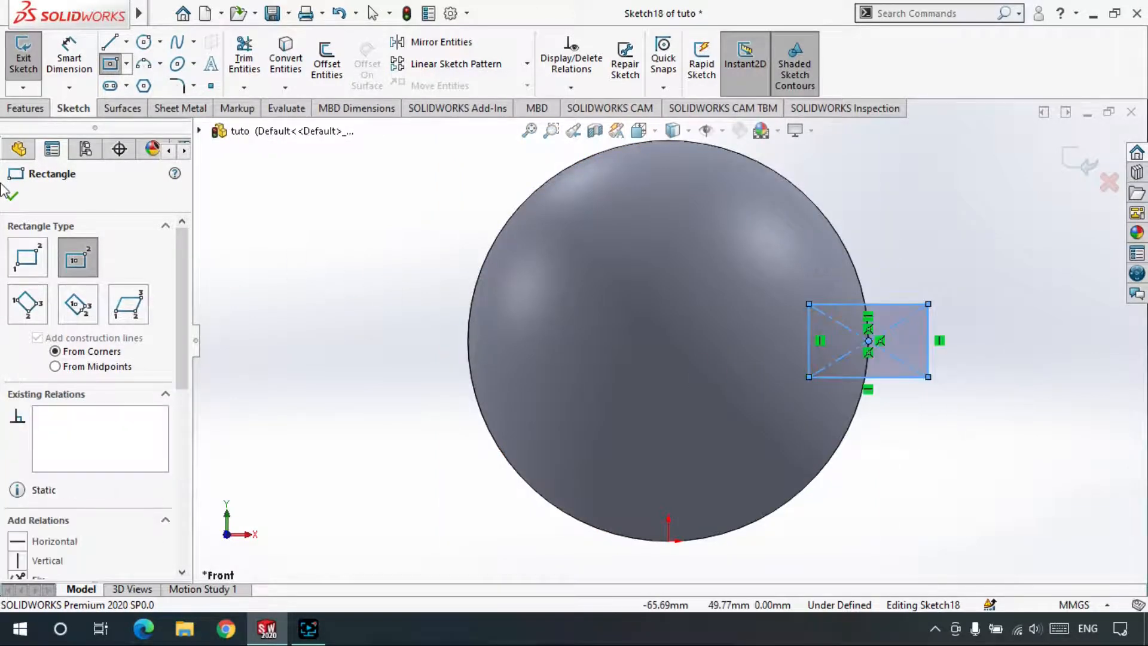
pyautogui.click(20, 196)
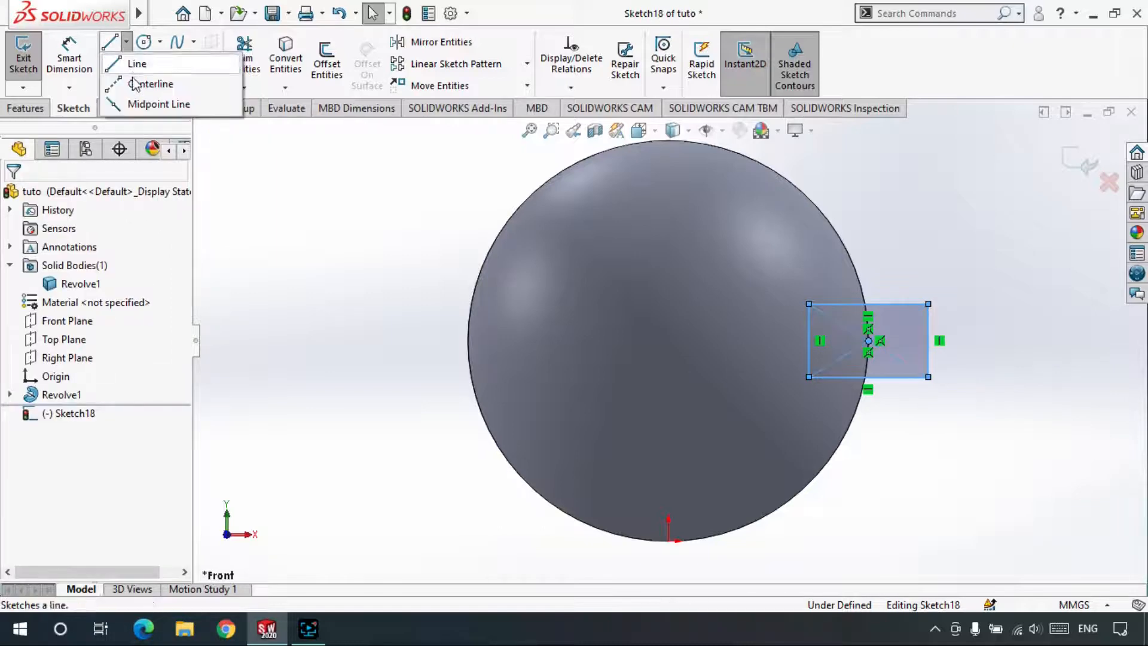
# Draw a centerline about 62 mm long upward from the origin and make it vertical.
pyautogui.click(668, 541)
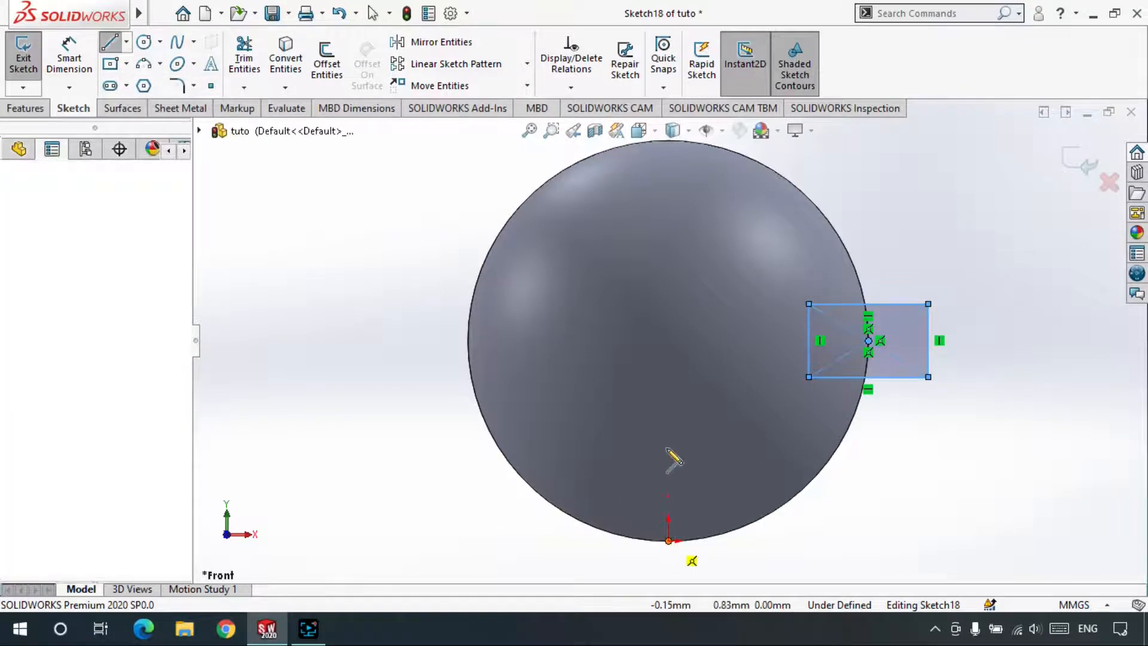
pyautogui.click(663, 180)
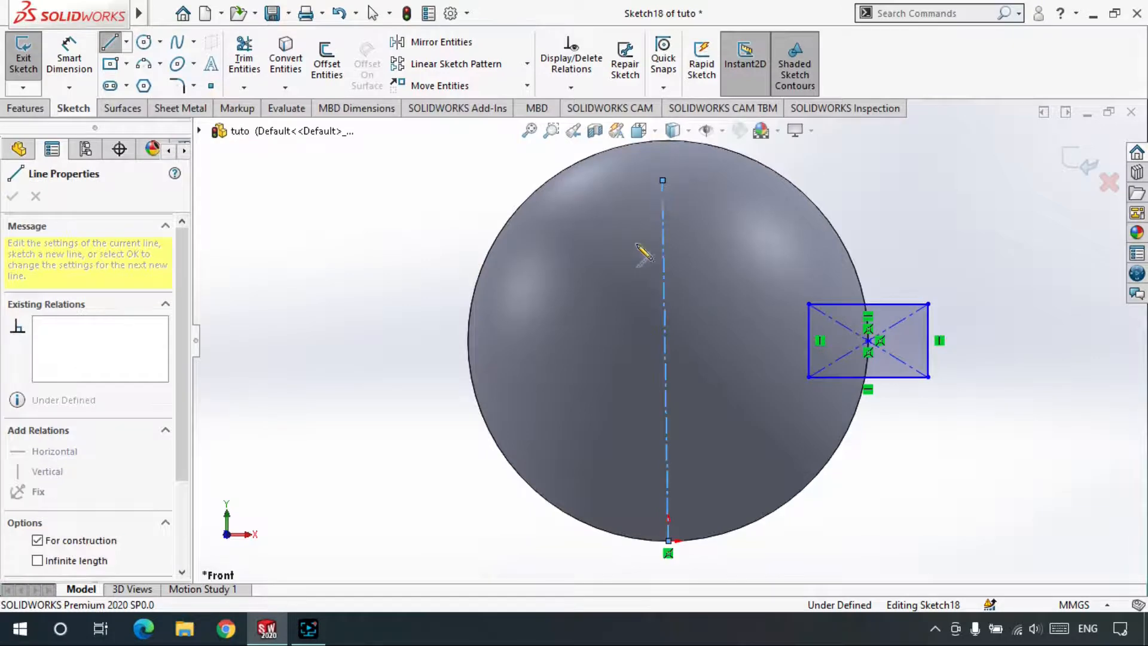
pyautogui.press('Escape')
pyautogui.press('Escape')
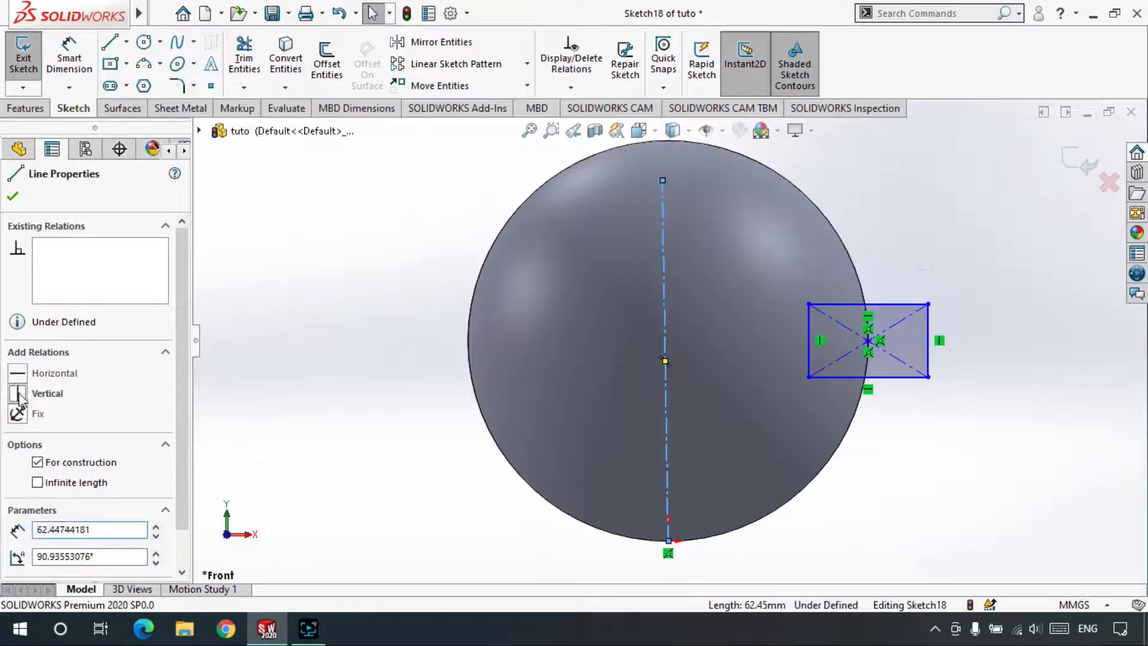
pyautogui.click(18, 393)
pyautogui.press('Escape')
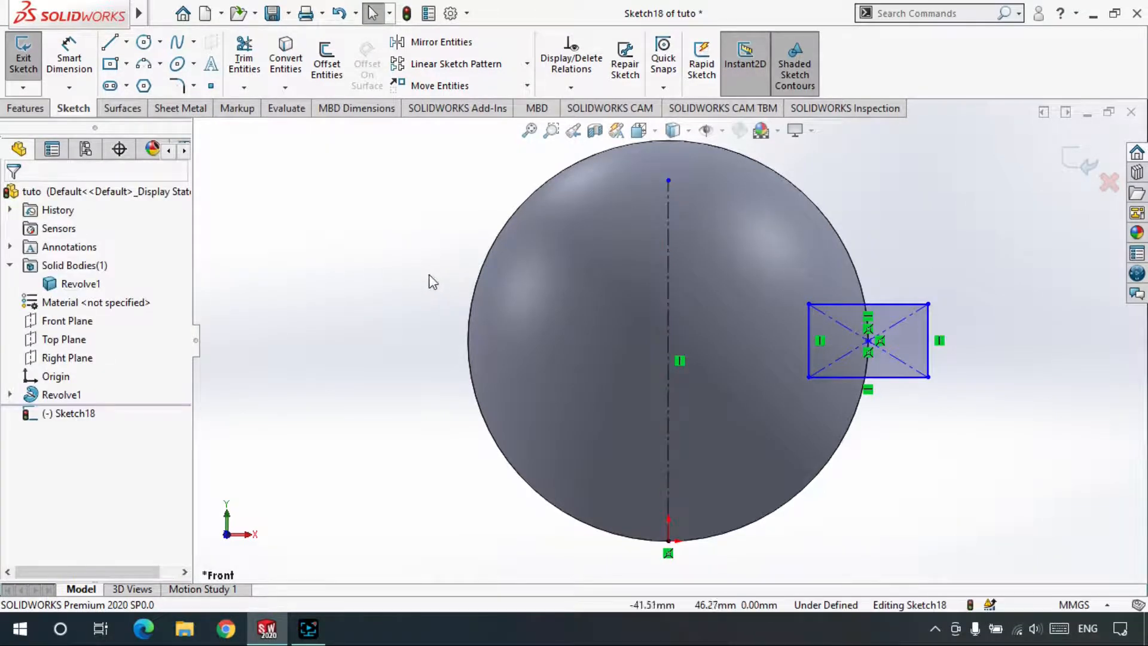
# Cut the sphere with a blind Revolved Cut of the rectangle, 45° about the vertical centerline.
pyautogui.scroll(3, 699, 300)
pyautogui.moveTo(698, 313); pyautogui.dragTo(674, 376, button='middle')
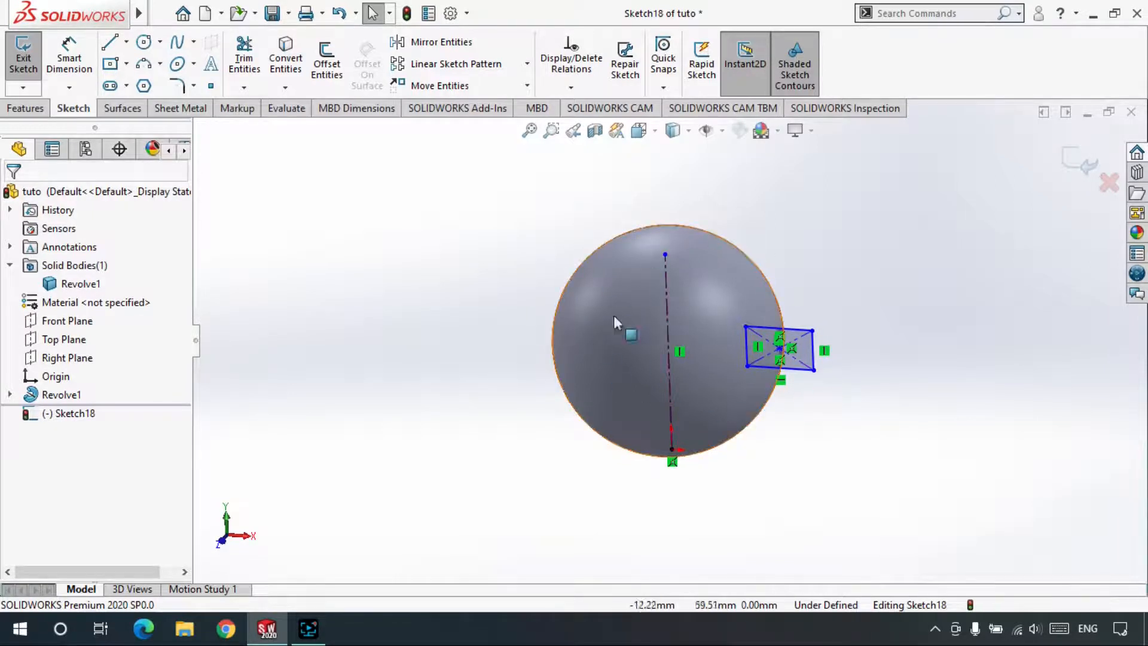
pyautogui.hotkey('ctrl', '8')
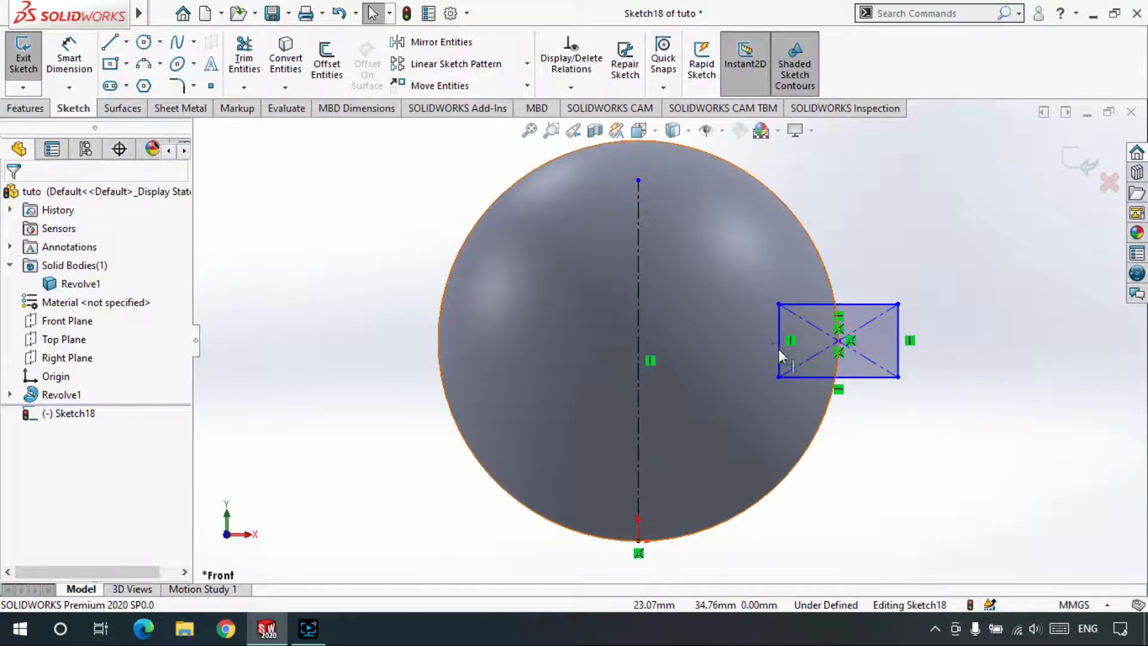
pyautogui.click(53, 108)
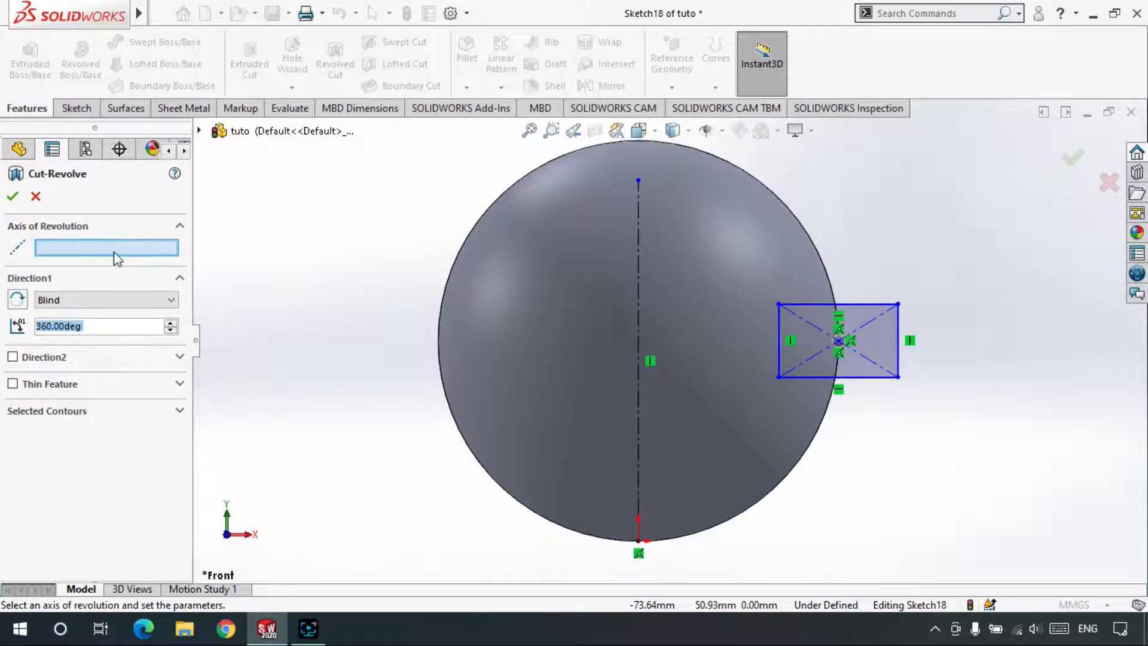
pyautogui.click(638, 329)
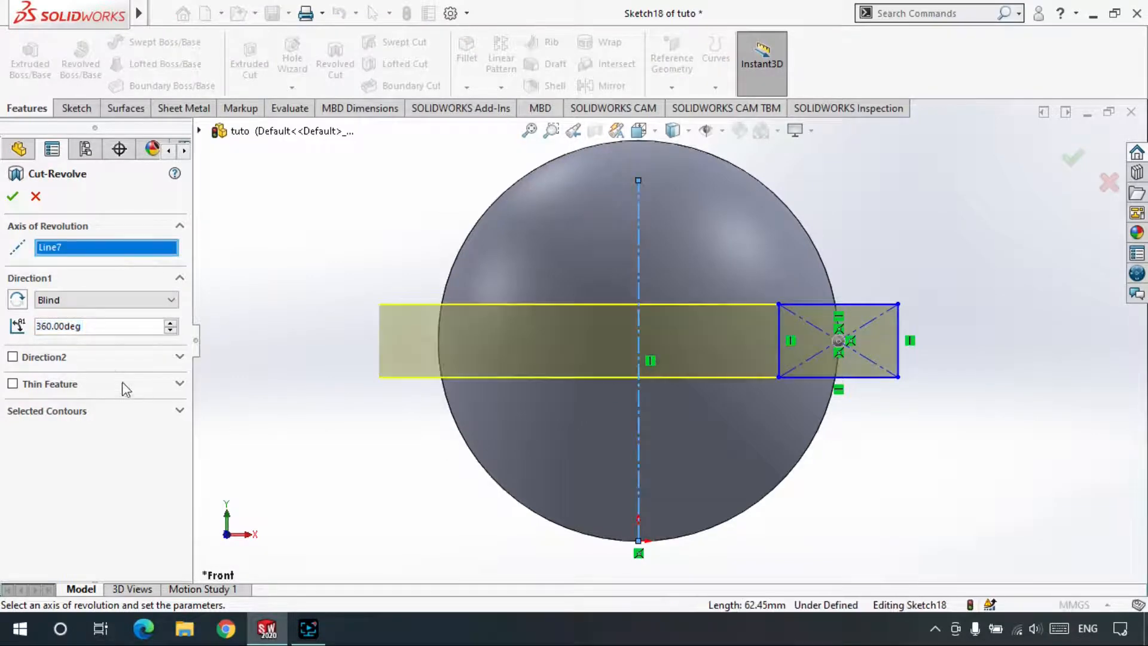
pyautogui.moveTo(569, 428); pyautogui.dragTo(584, 455, button='middle')
pyautogui.click(171, 332)
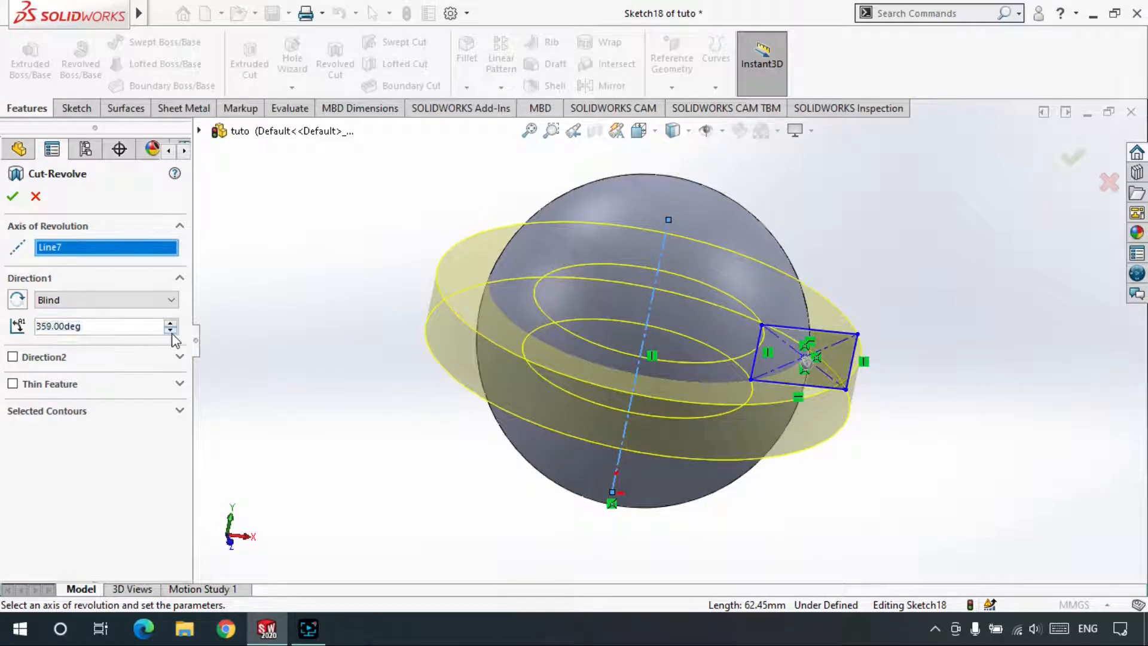
pyautogui.click(172, 332)
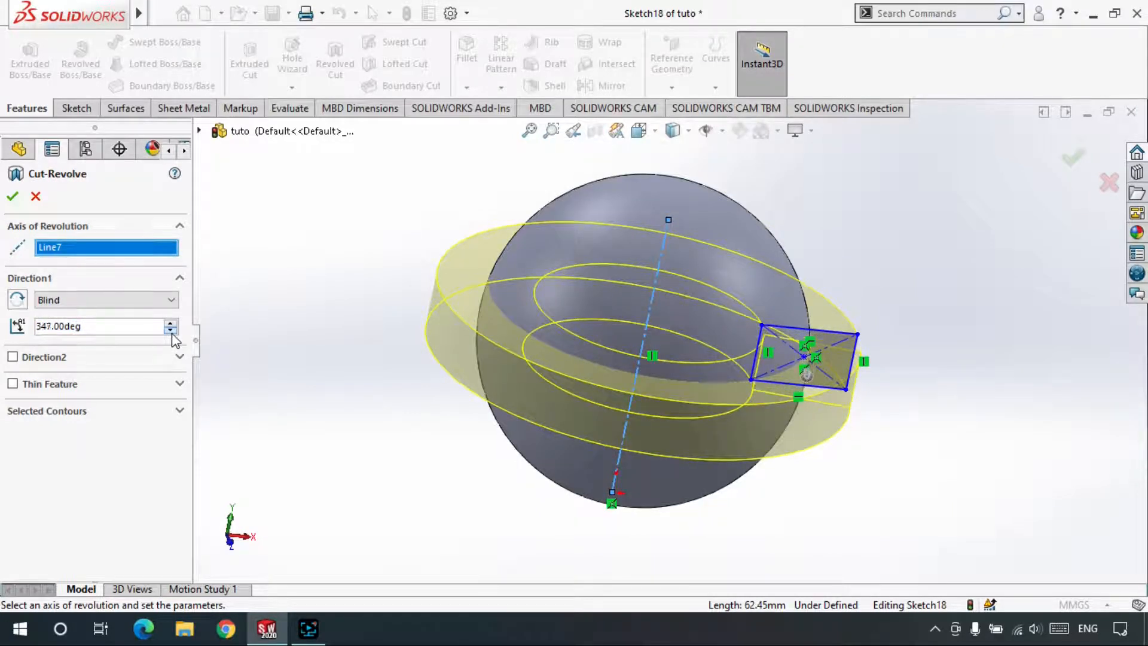
pyautogui.click(170, 330)
pyautogui.click(170, 330)
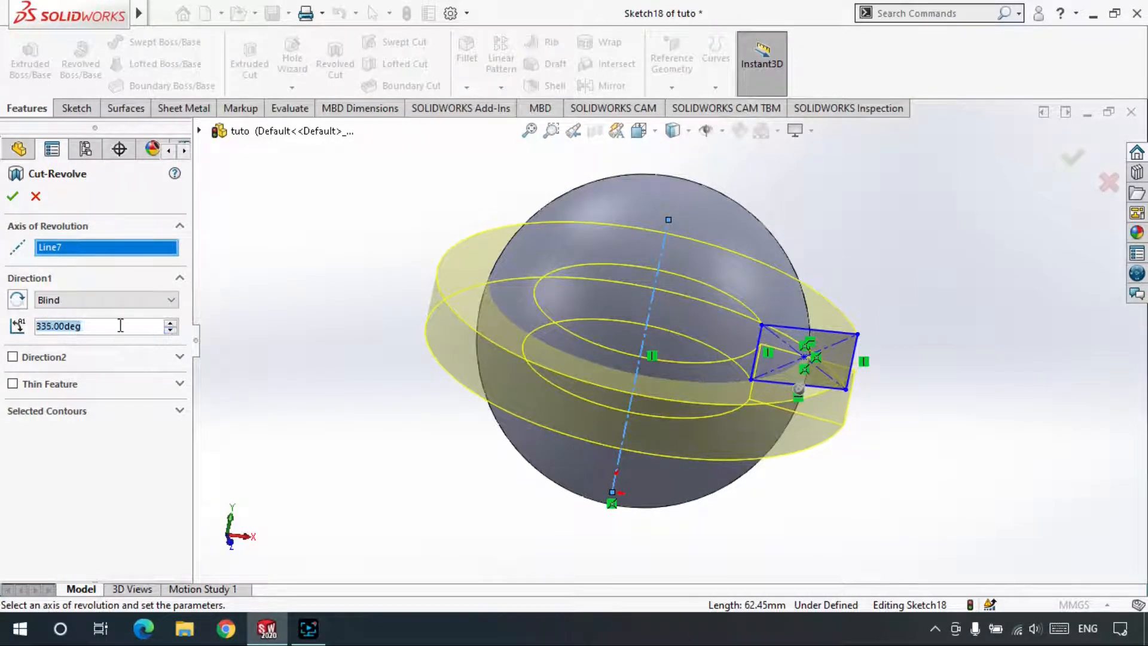
pyautogui.write('45')
pyautogui.press('Return')
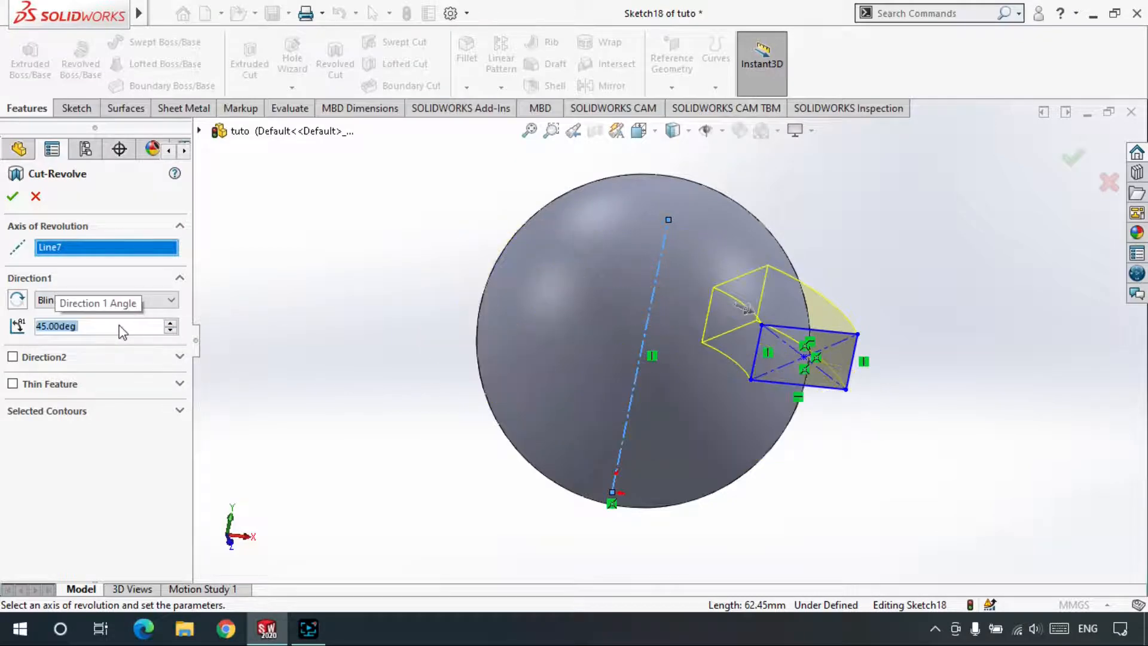
pyautogui.click(9, 198)
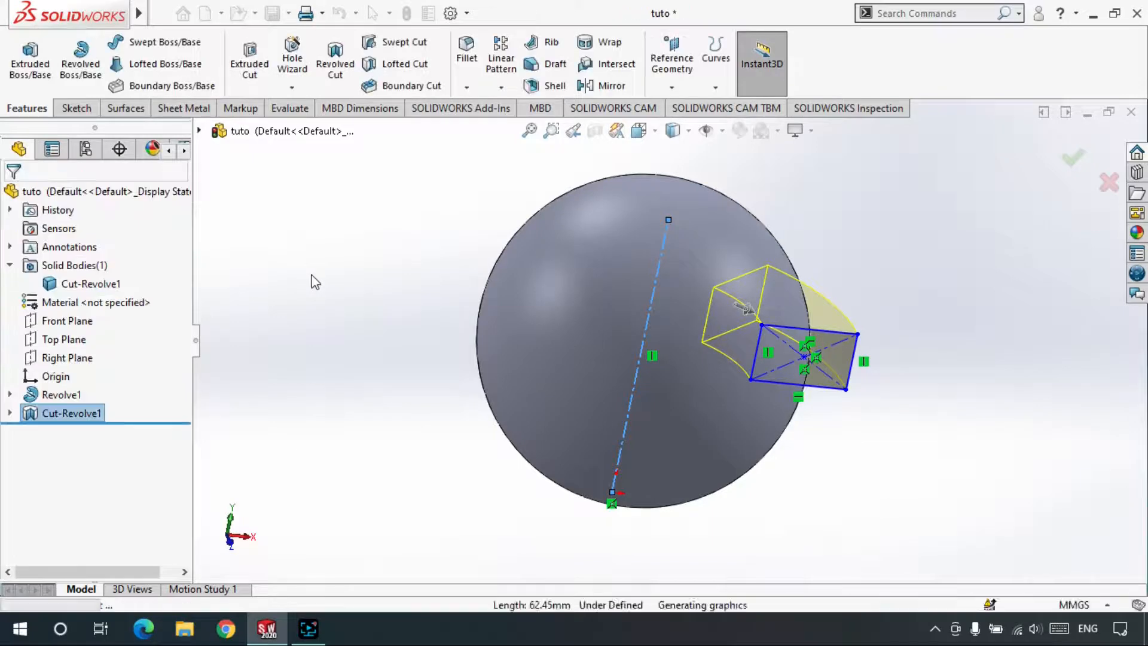
# Edit the revolved cut on the sphere and set its angle to 360°.
pyautogui.moveTo(538, 333); pyautogui.dragTo(594, 333, button='middle')
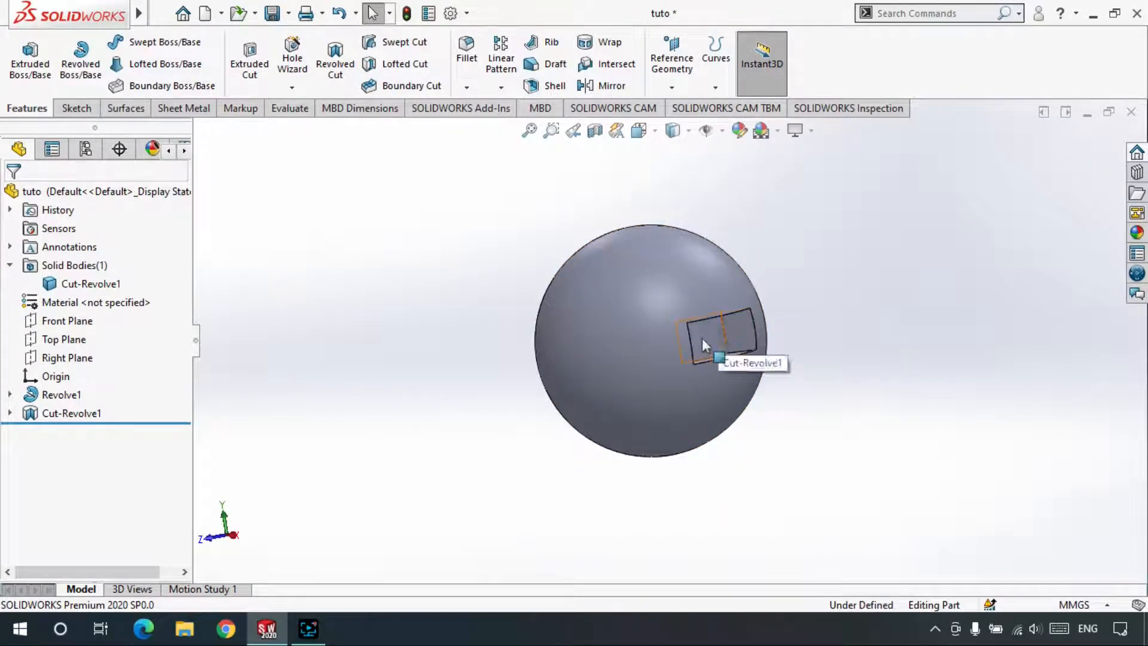
pyautogui.moveTo(517, 256); pyautogui.dragTo(688, 314, button='middle')
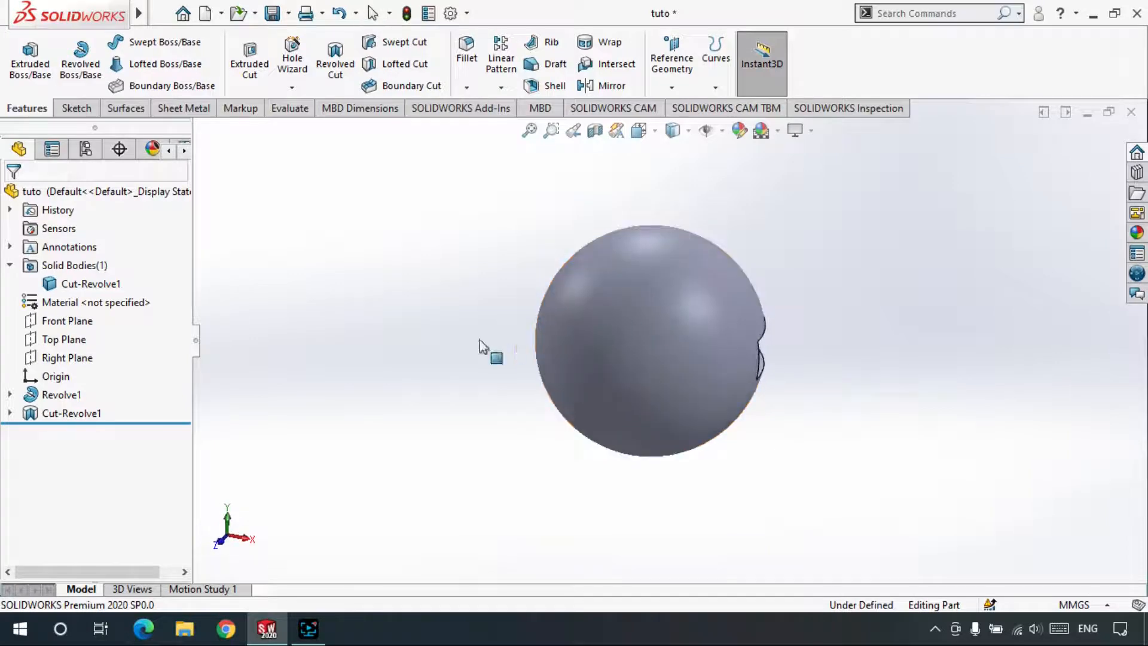
pyautogui.rightClick(56, 420)
pyautogui.click(77, 245)
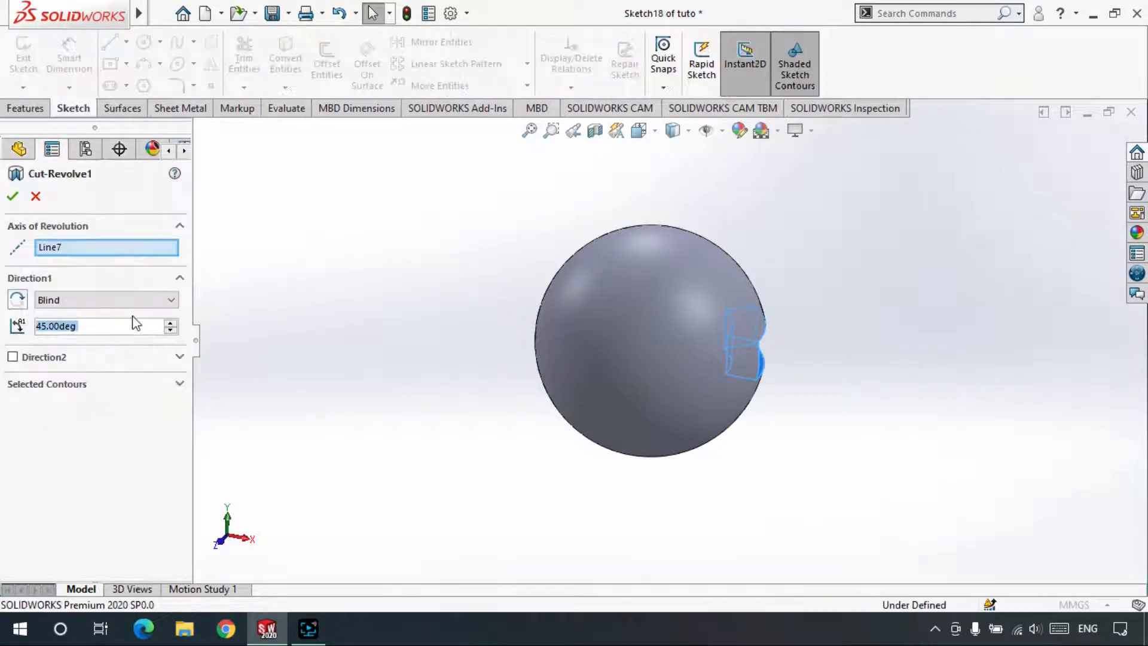
pyautogui.write('360')
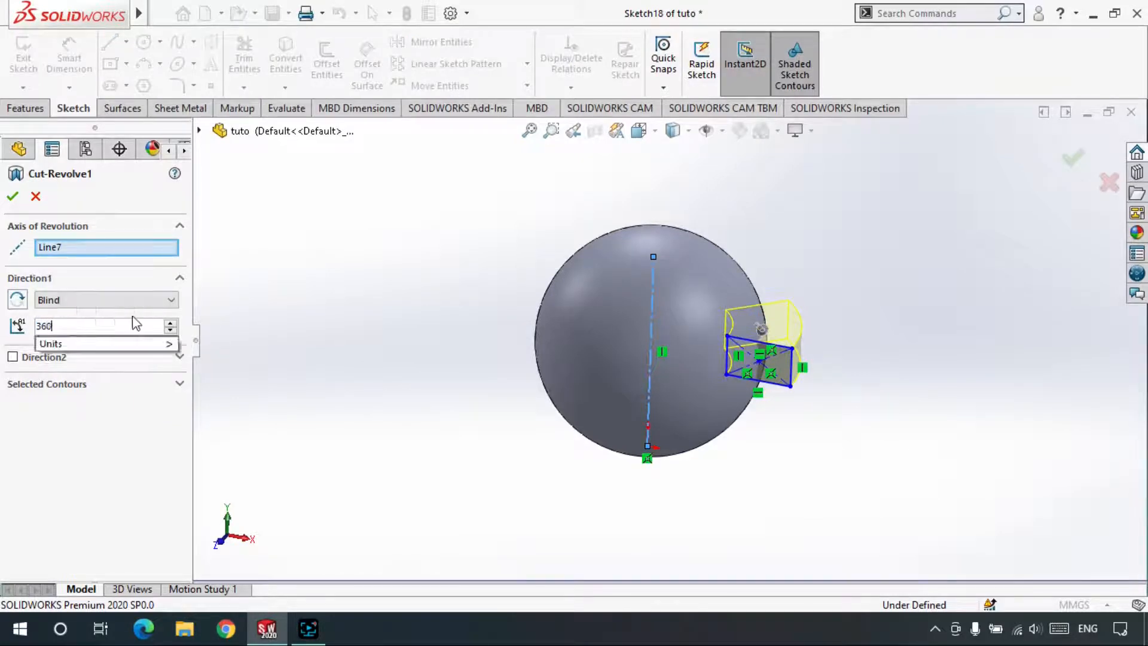
pyautogui.press('Return')
pyautogui.press('Return')
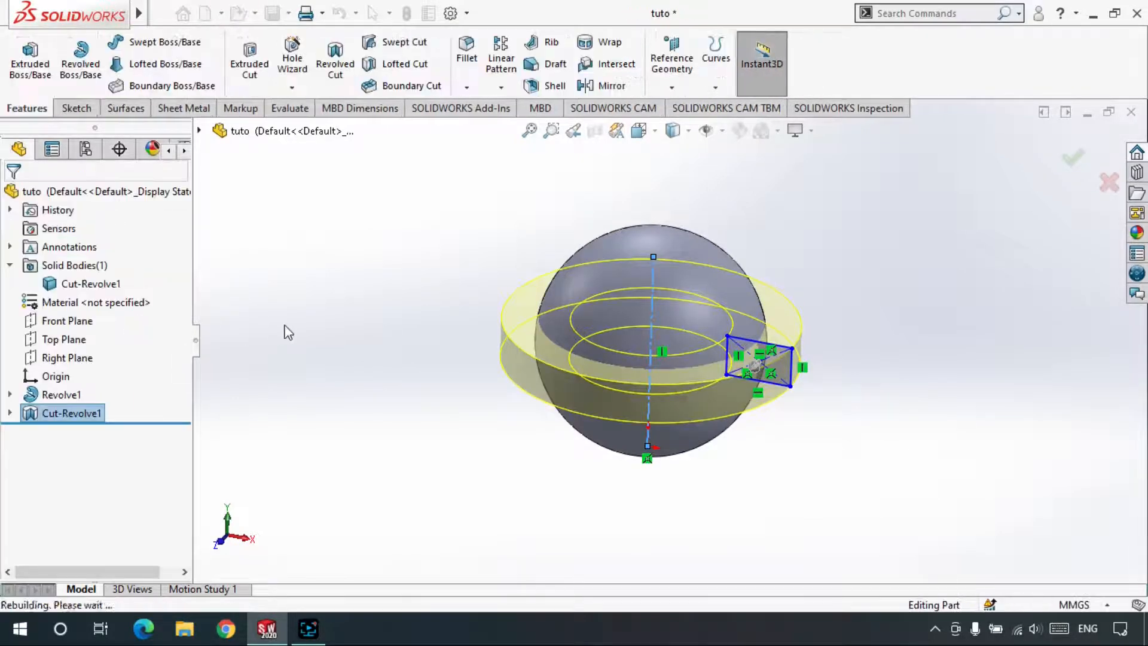
# Examine the groove around the sphere from several sides and against the Right Plane.
pyautogui.moveTo(569, 336); pyautogui.dragTo(446, 274, button='middle')
pyautogui.moveTo(595, 257)
pyautogui.mouseDown(button='middle')
pyautogui.moveTo(592, 311)
pyautogui.moveTo(598, 251)
pyautogui.moveTo(603, 272)
pyautogui.mouseUp(button='middle')
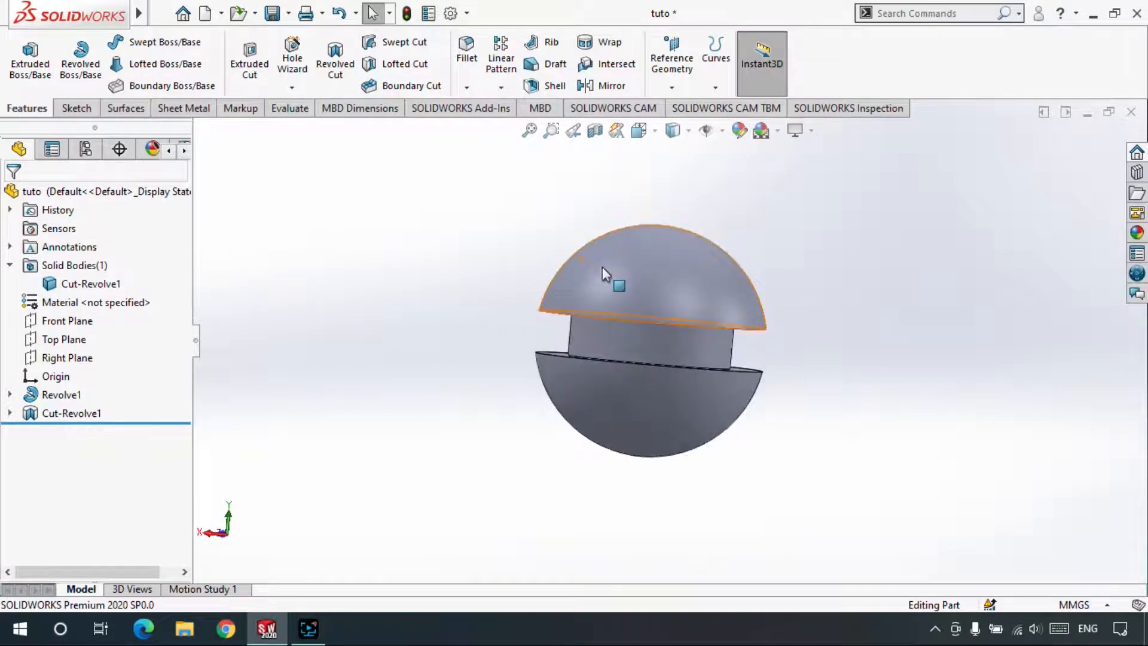
pyautogui.click(66, 357)
pyautogui.click(72, 328)
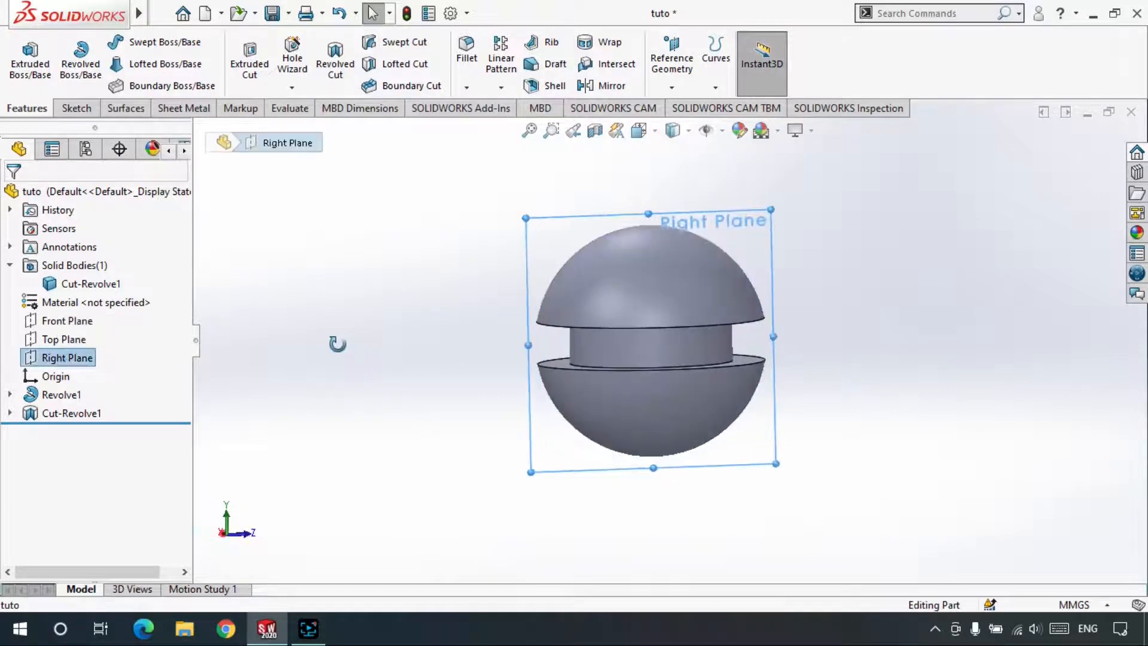
pyautogui.moveTo(344, 317); pyautogui.dragTo(305, 336, button='middle')
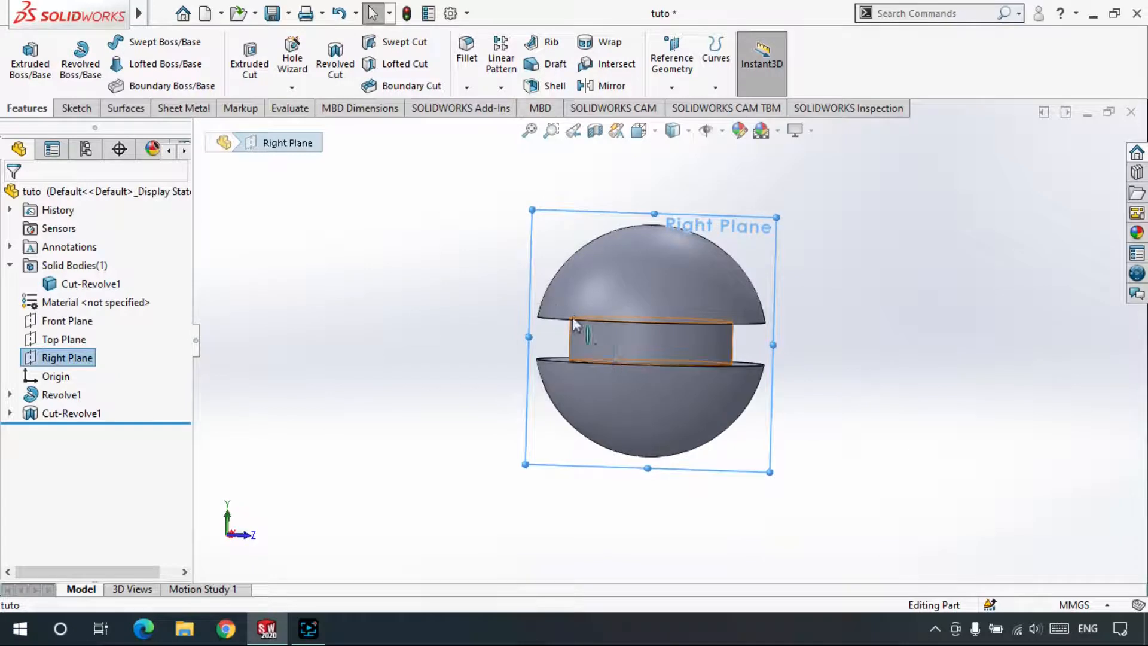
pyautogui.moveTo(553, 328); pyautogui.dragTo(491, 330, button='middle')
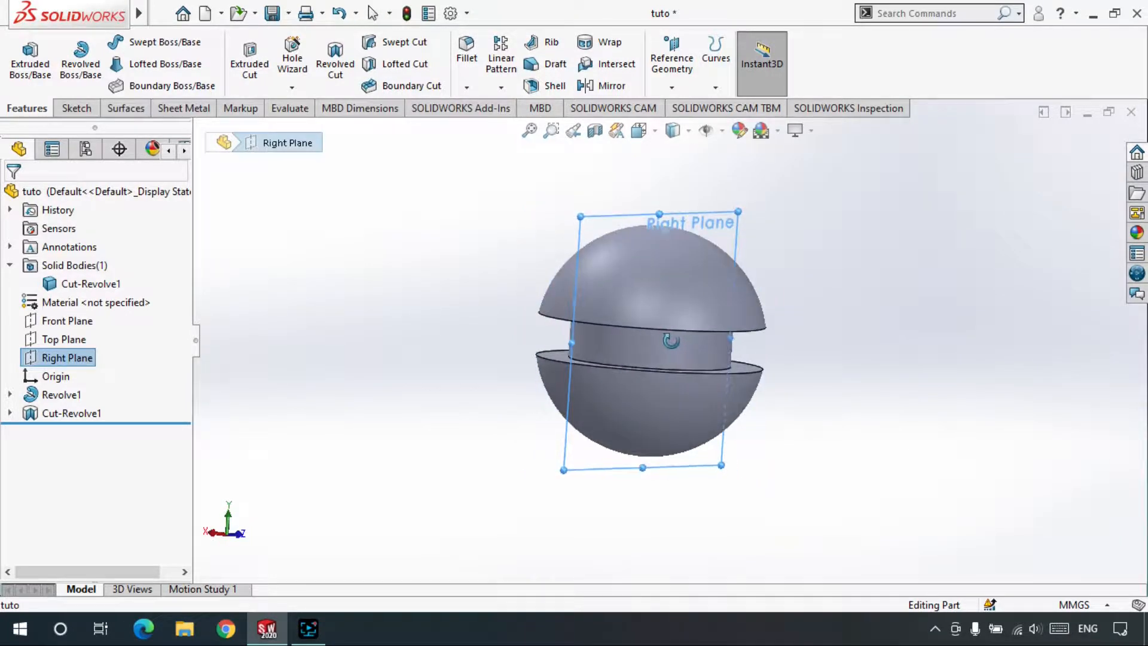
pyautogui.click(325, 307)
pyautogui.moveTo(562, 326); pyautogui.dragTo(618, 314, button='middle')
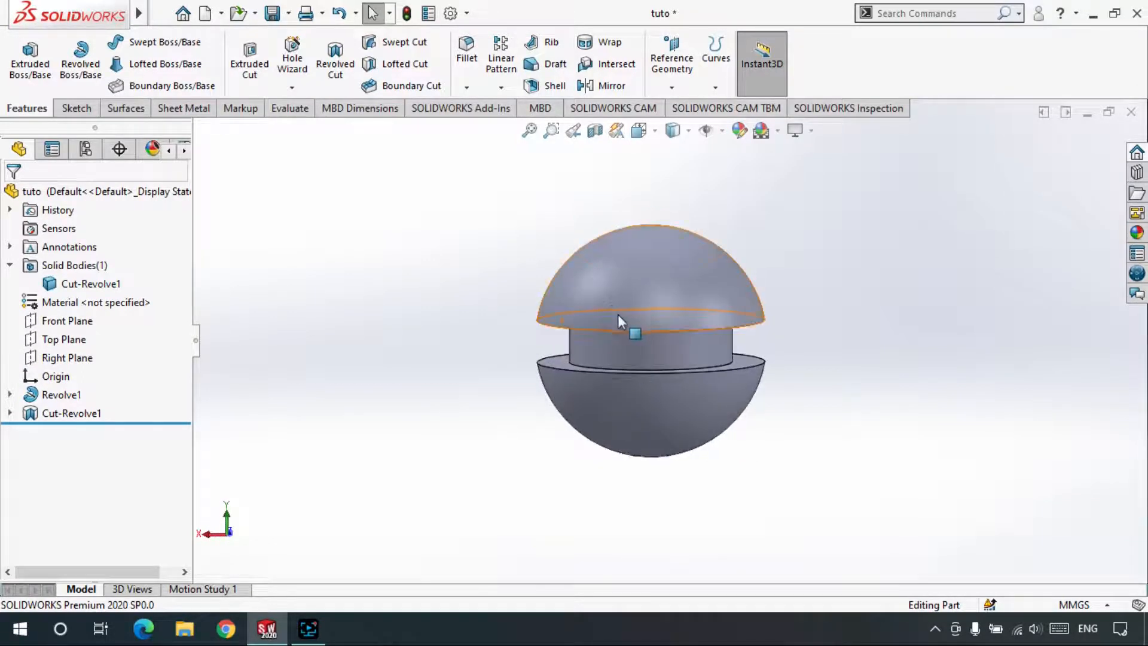
pyautogui.scroll(-2, 618, 314)
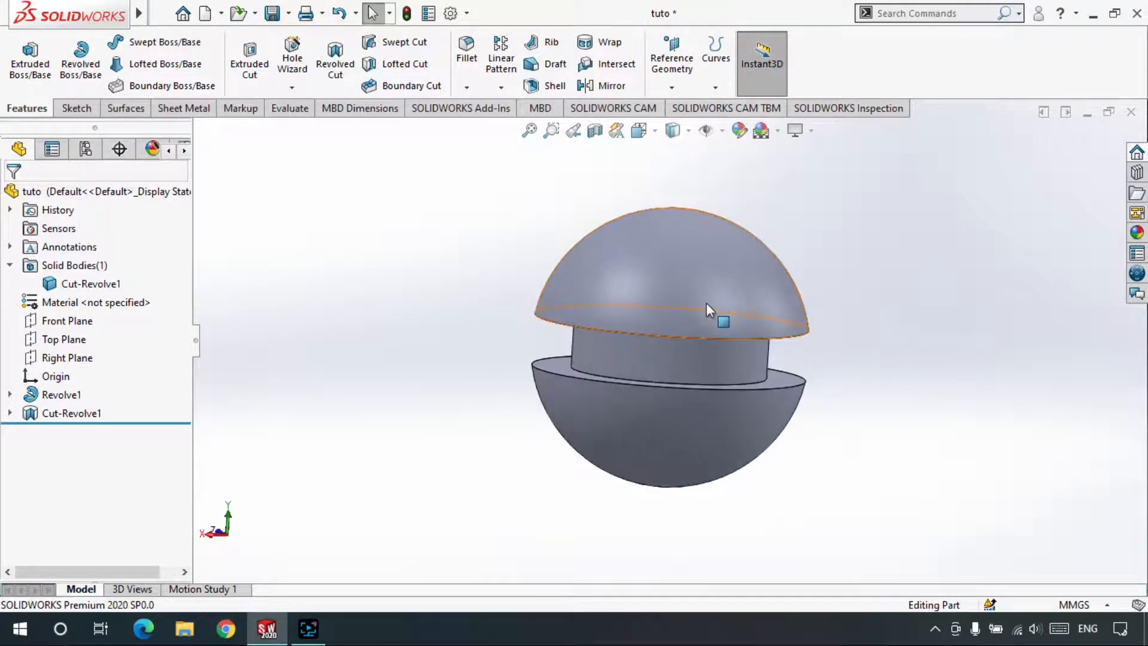
pyautogui.scroll(-2, 705, 302)
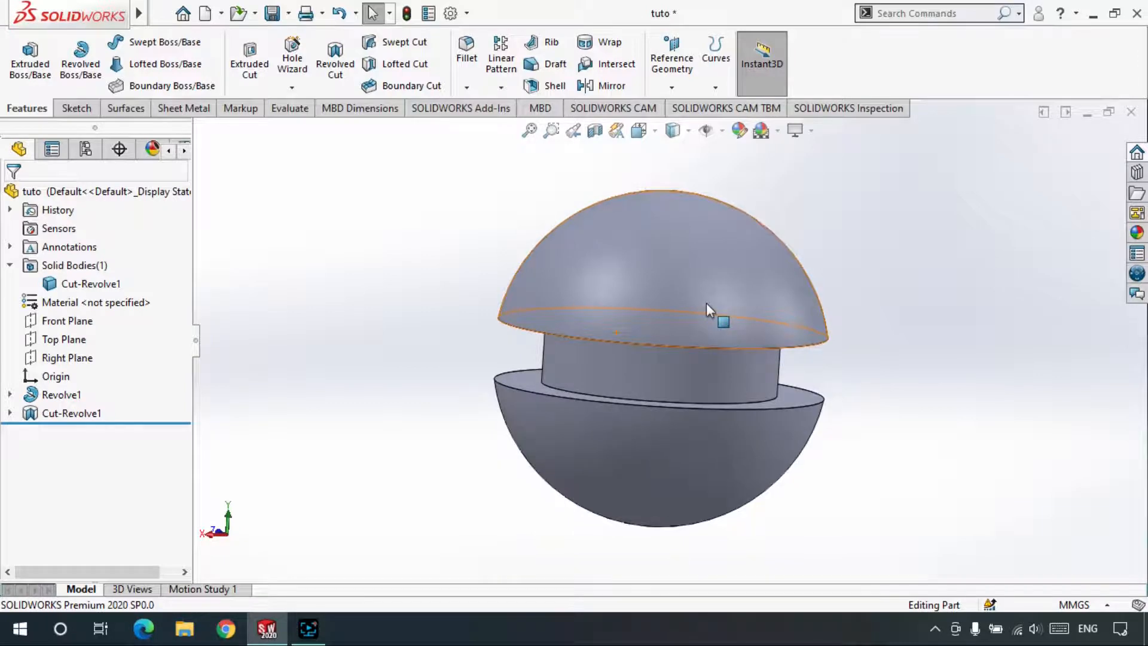
pyautogui.moveTo(697, 279); pyautogui.dragTo(616, 320, button='middle')
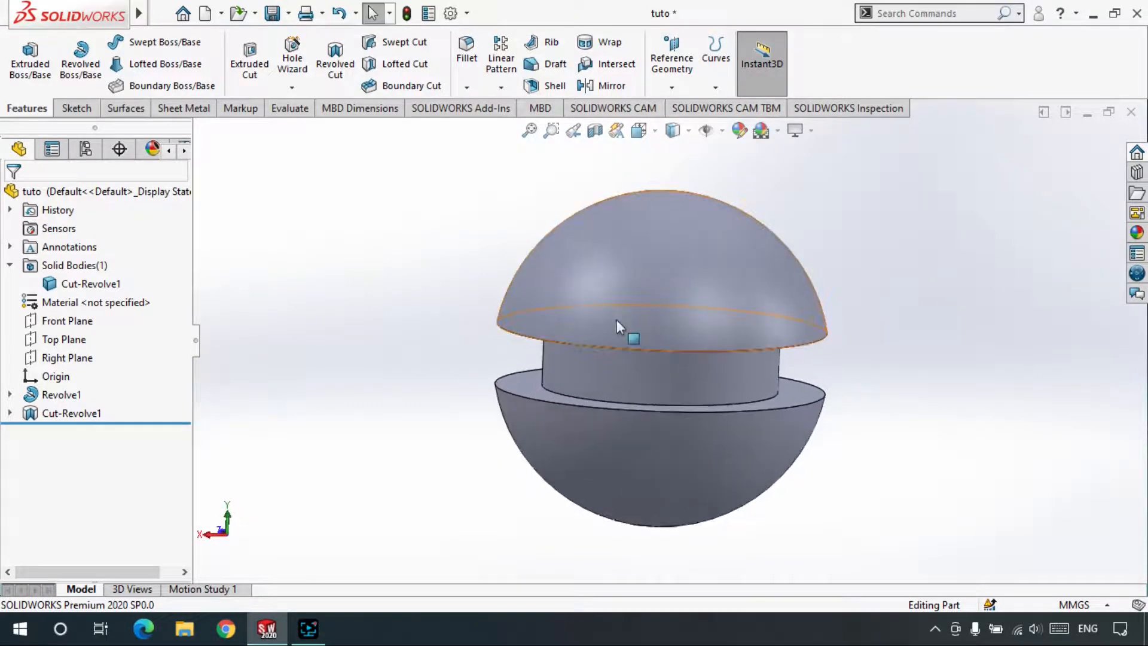
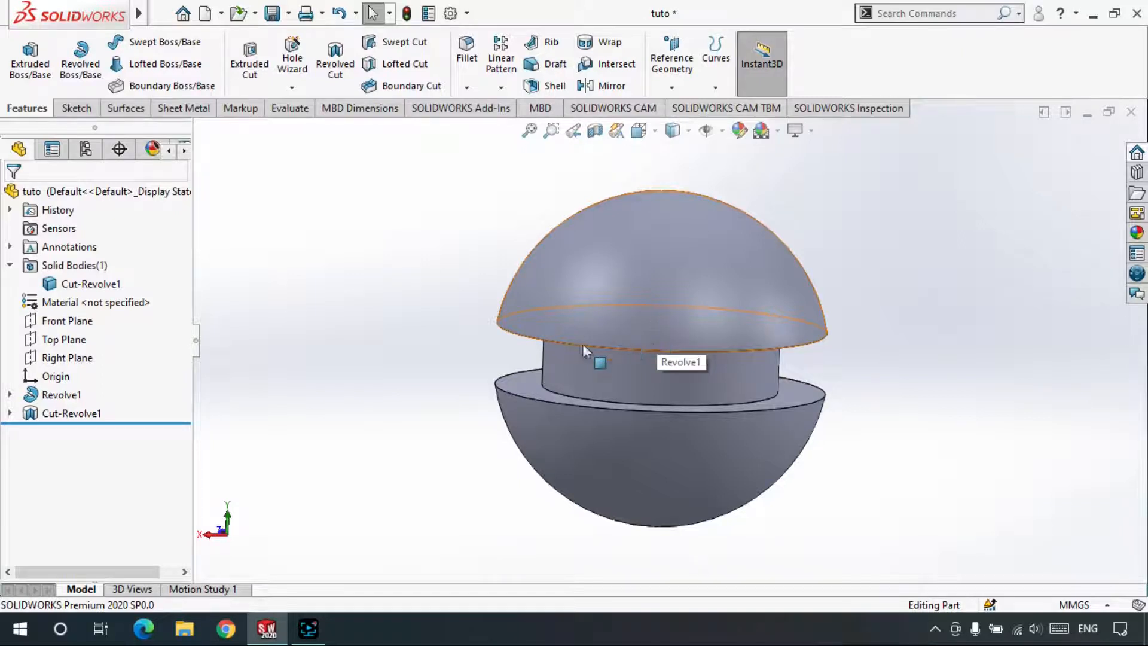
# Delete the revolved cut and its remaining rectangle sketch.
pyautogui.click(72, 413)
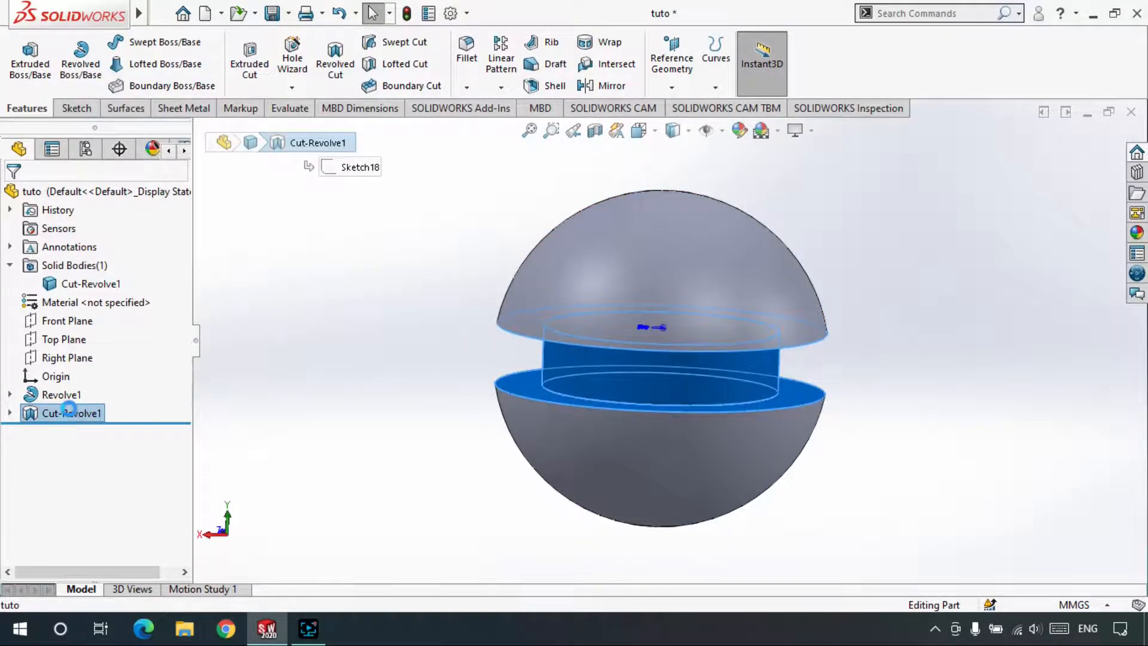
pyautogui.hotkey('ctrl', 'z')
pyautogui.click(72, 413)
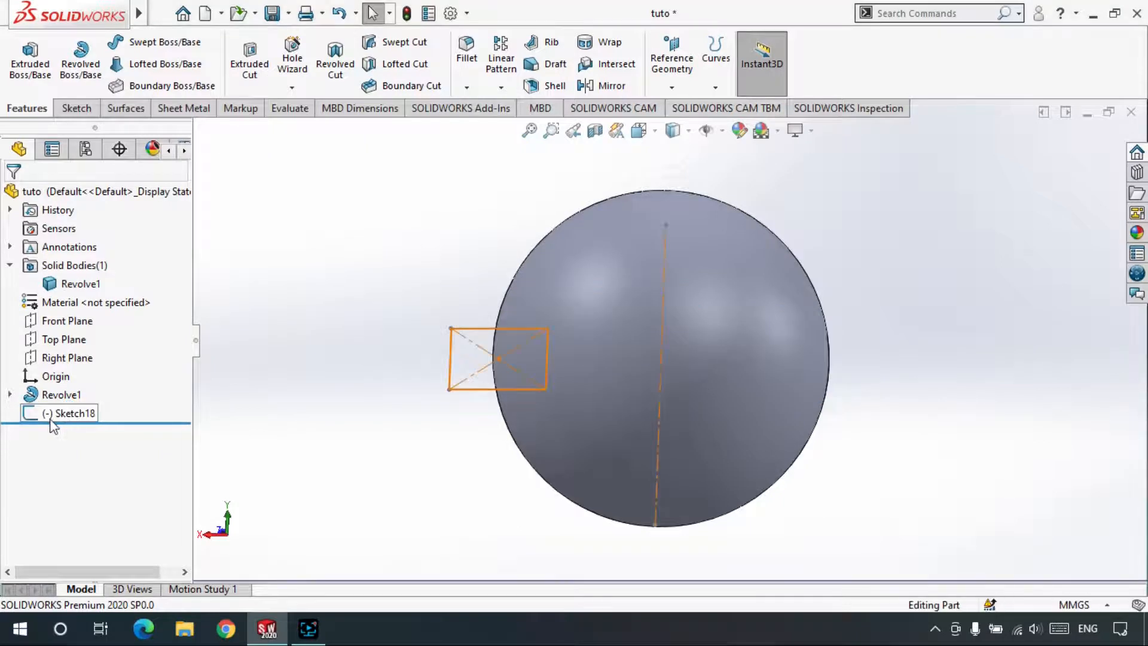
pyautogui.press('Delete')
pyautogui.press('Return')
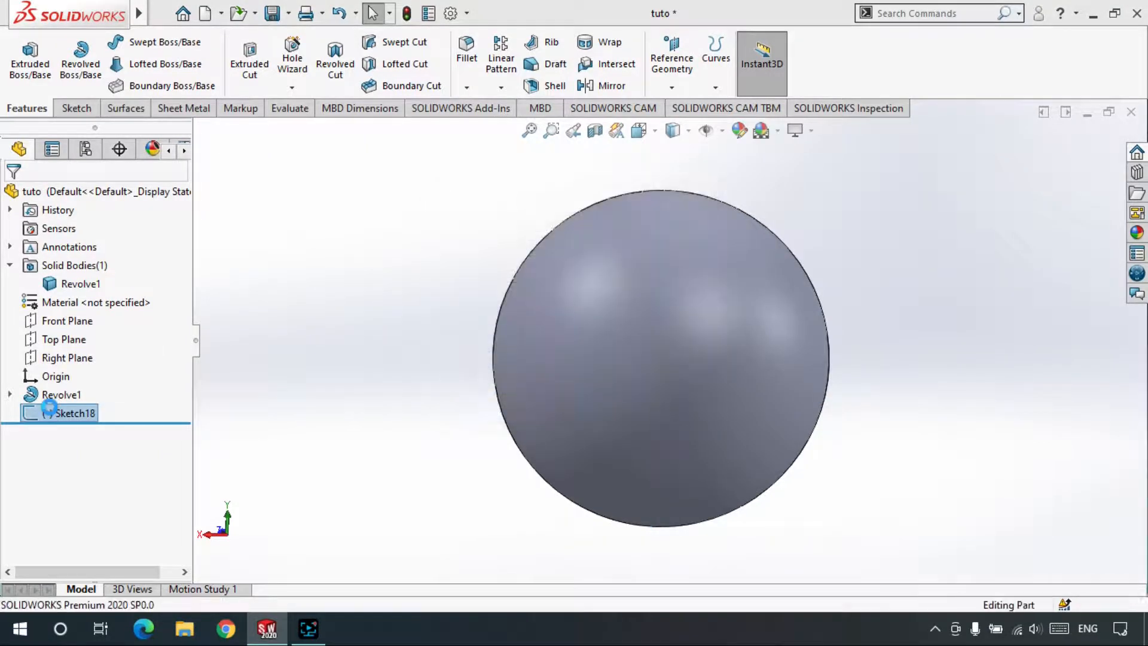
# Delete the revolved sphere feature and open its semicircle sketch for editing.
pyautogui.click(60, 394)
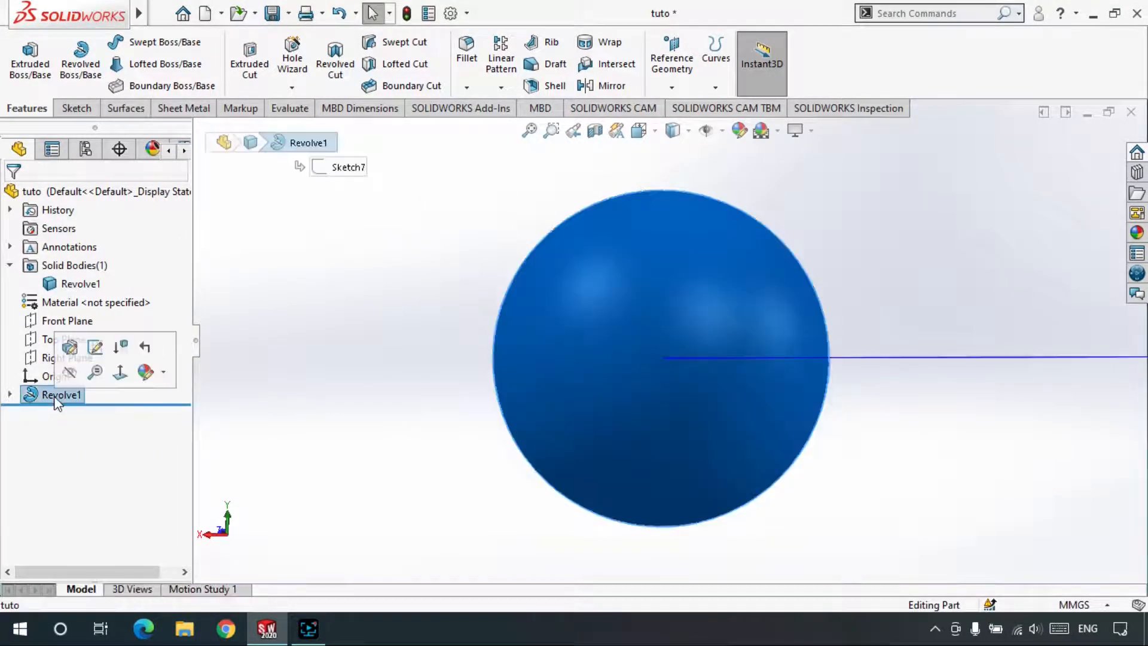
pyautogui.press('Delete')
pyautogui.press('Return')
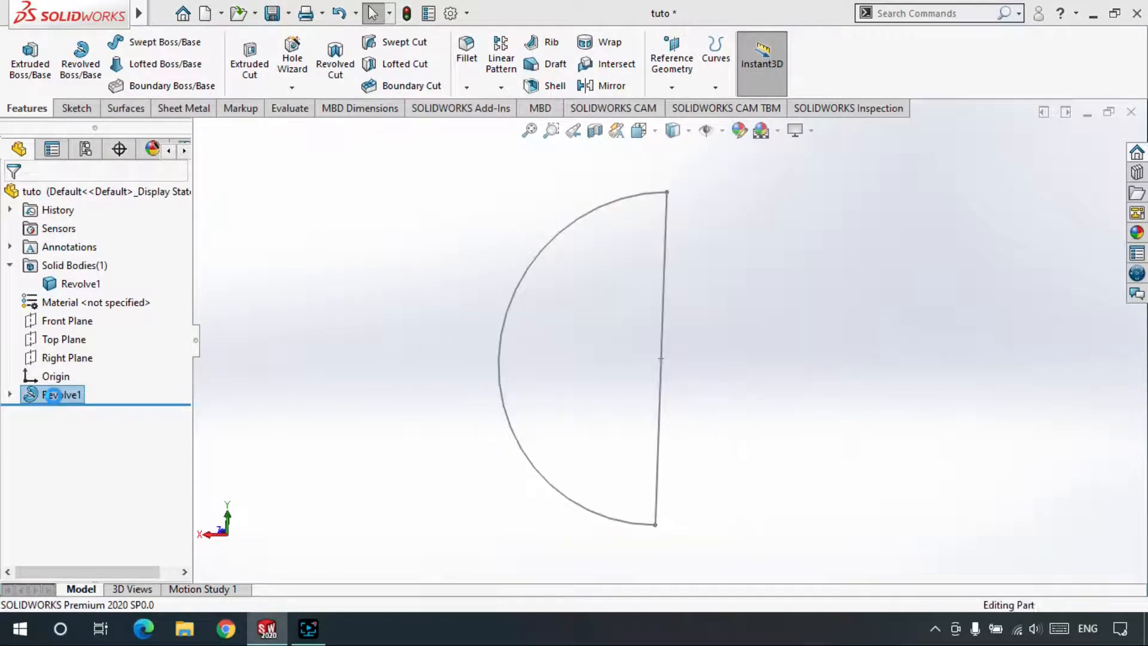
pyautogui.rightClick(60, 357)
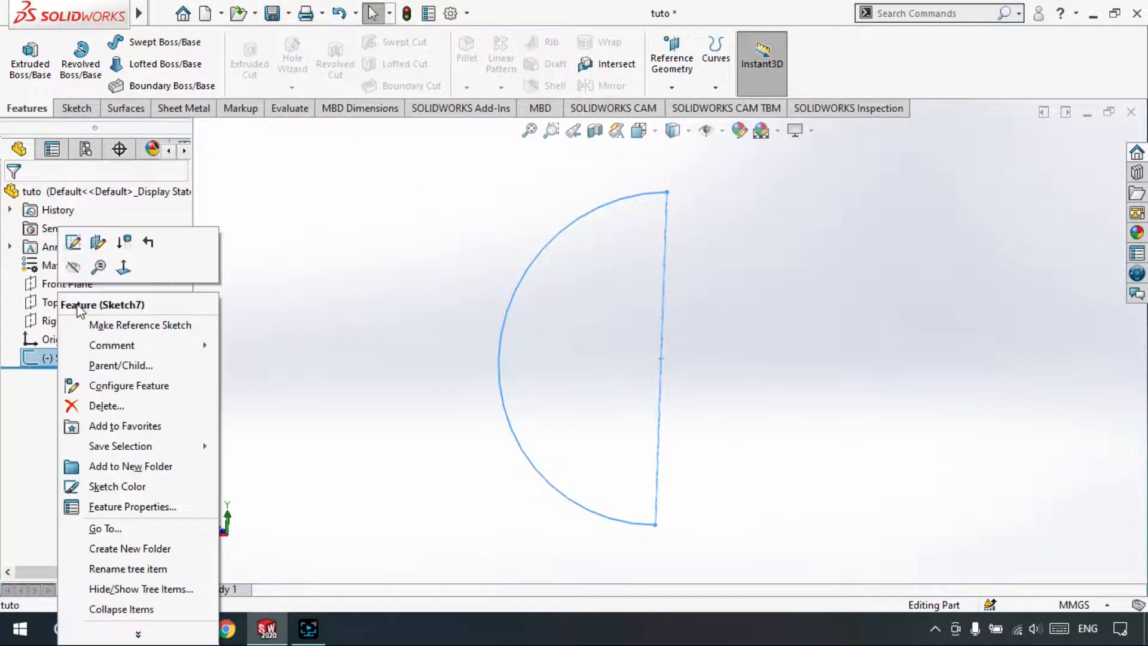
pyautogui.click(69, 242)
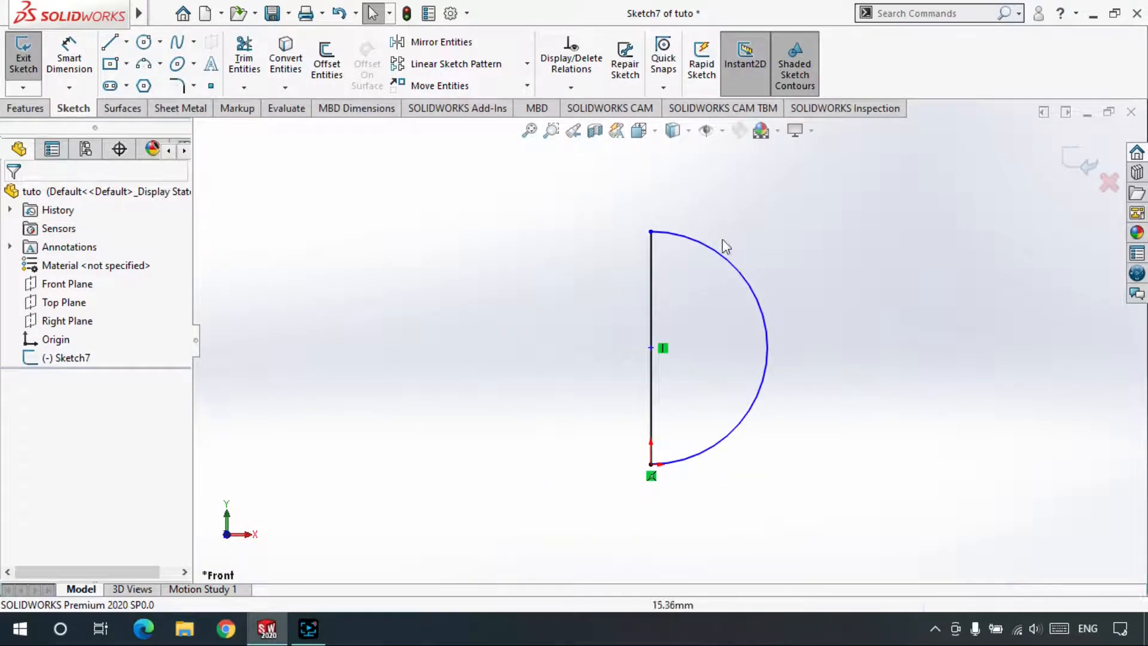
# Remove the semicircular arc and its closing vertical line from the sketch with Power trim.
pyautogui.click(244, 58)
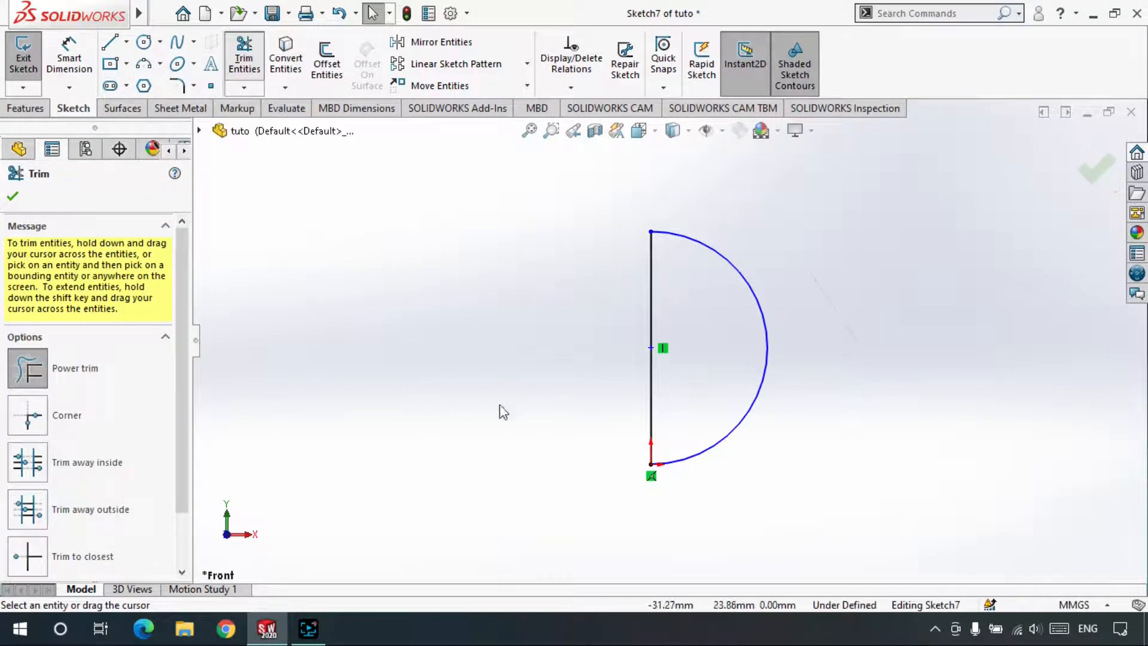
pyautogui.moveTo(488, 329); pyautogui.dragTo(795, 379)
pyautogui.press('Escape')
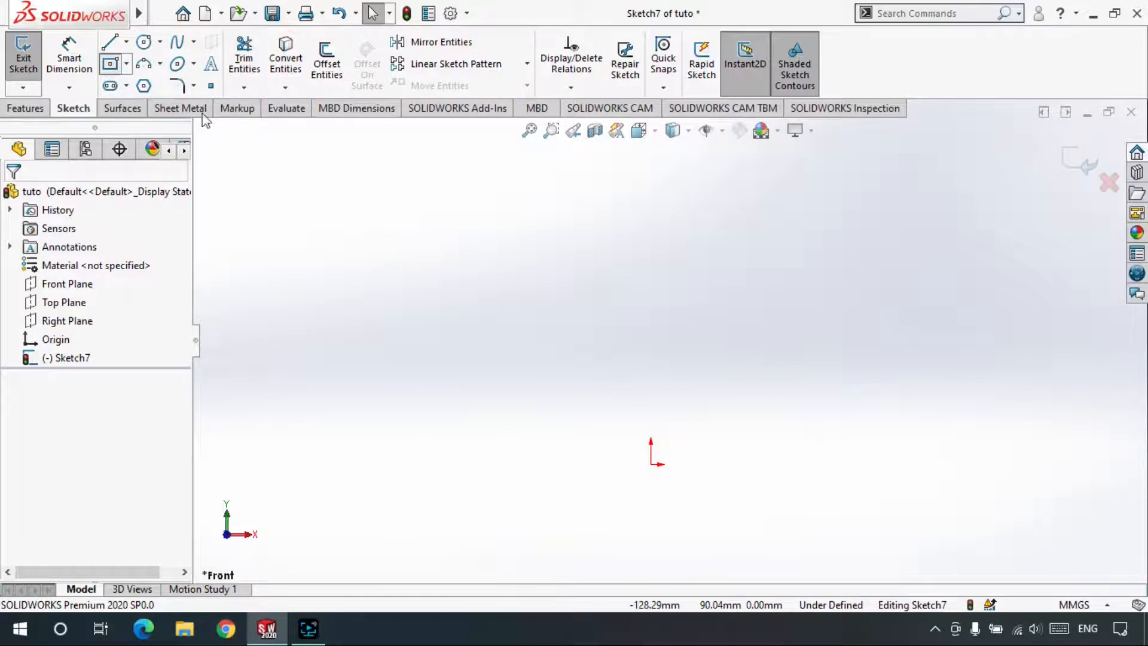
# Sketch a horizontally elongated center rectangle with its centre on the origin.
pyautogui.click(651, 464)
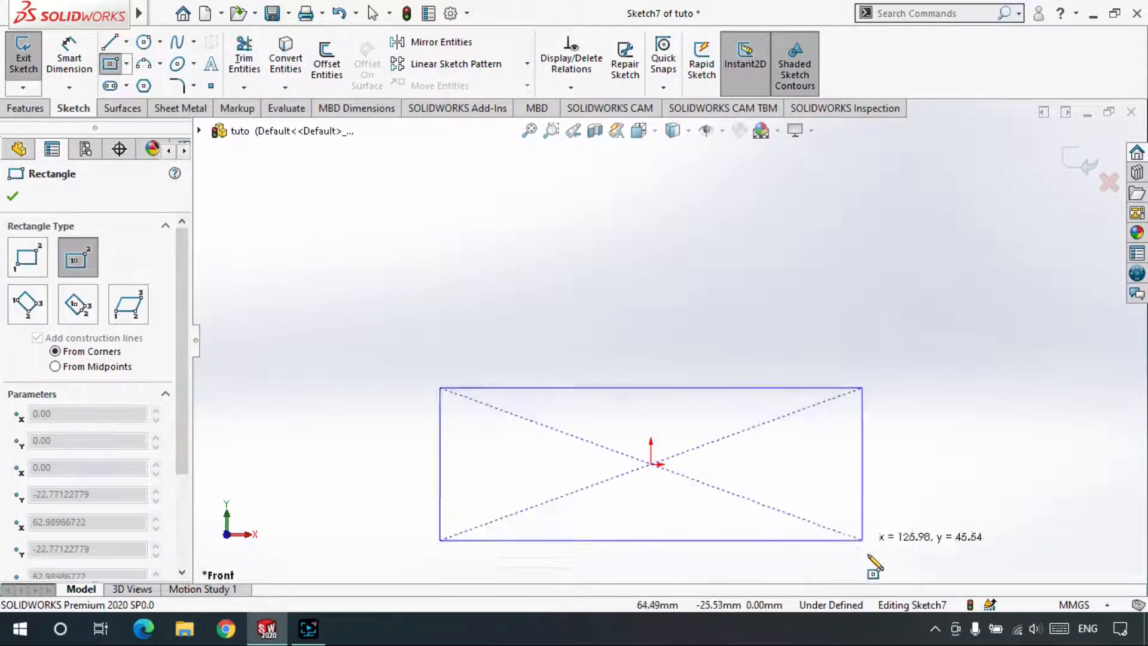
pyautogui.scroll(2, 769, 520)
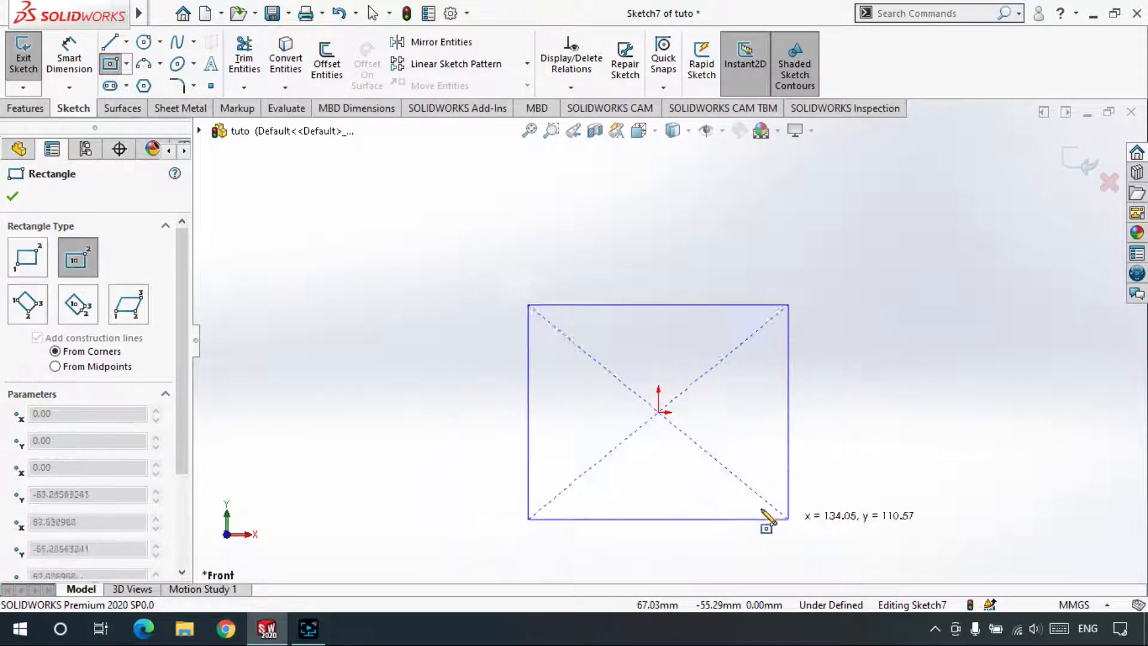
pyautogui.click(857, 500)
pyautogui.click(12, 195)
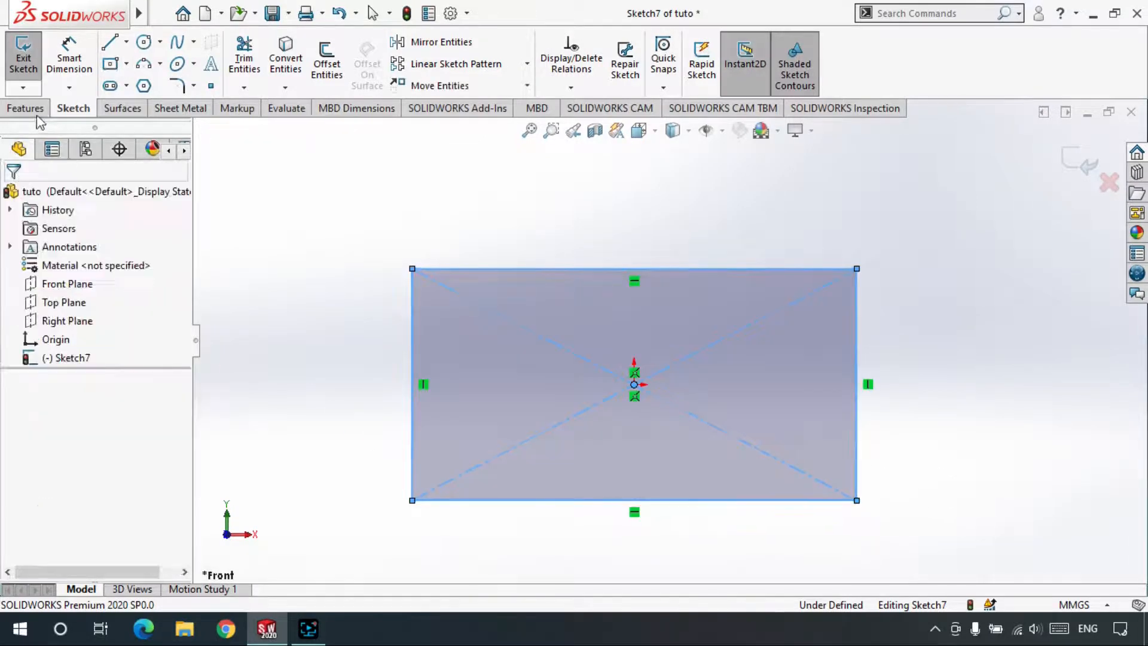
# Extrude the rectangle into a solid block 210 mm deep, using the Mid Plane end condition.
pyautogui.click(26, 106)
pyautogui.click(29, 60)
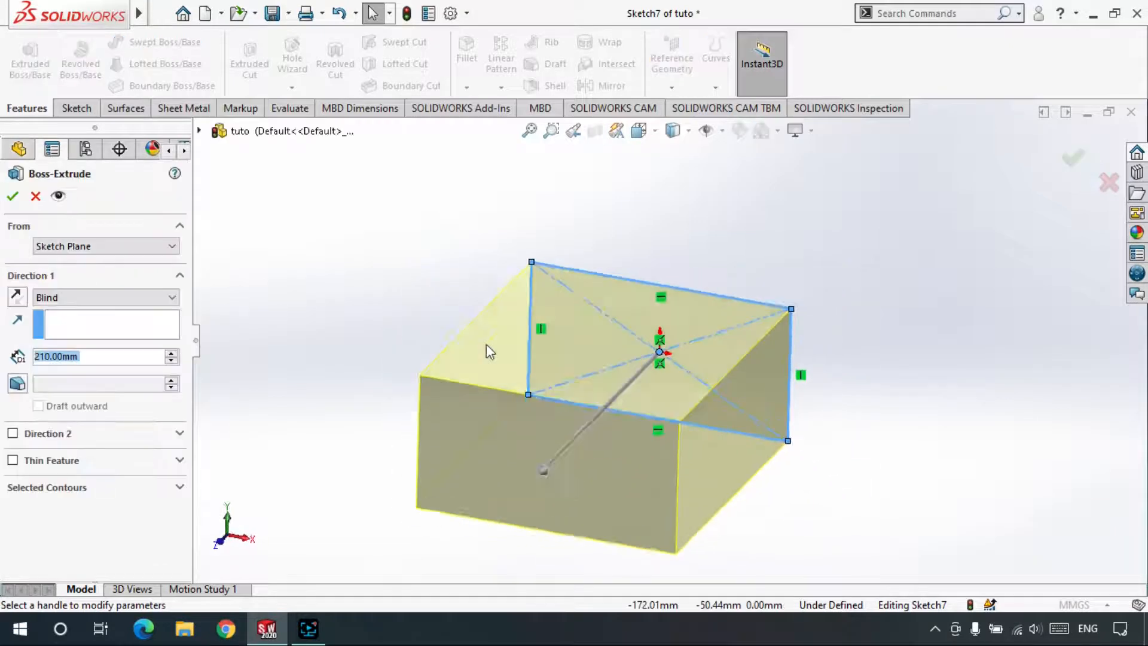
pyautogui.click(105, 297)
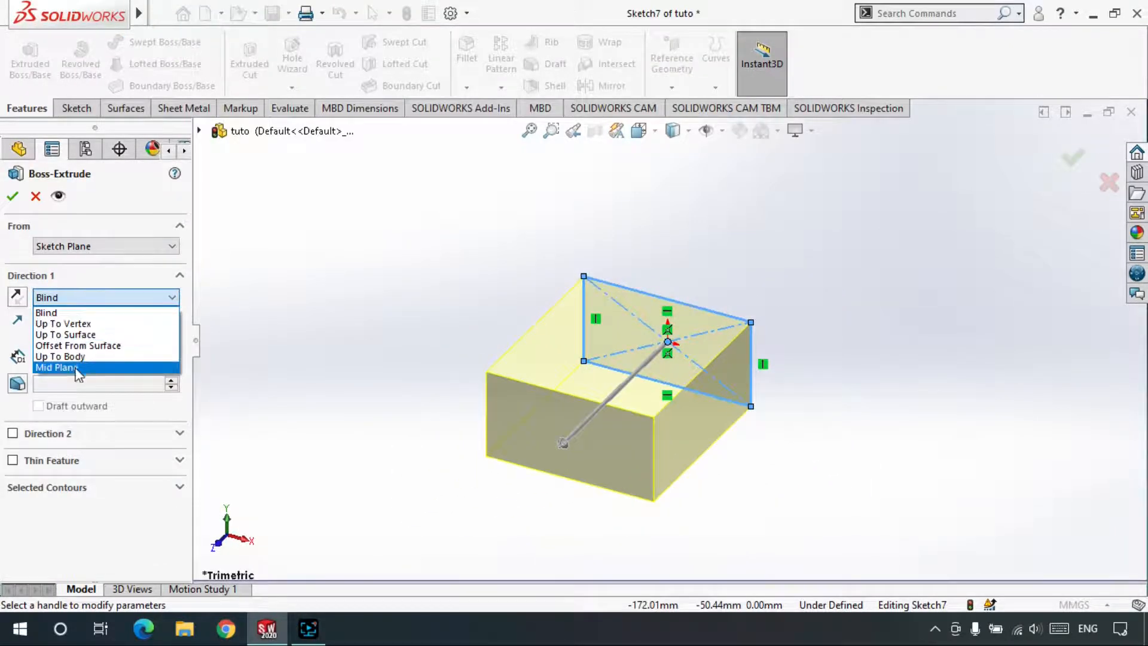
pyautogui.click(102, 366)
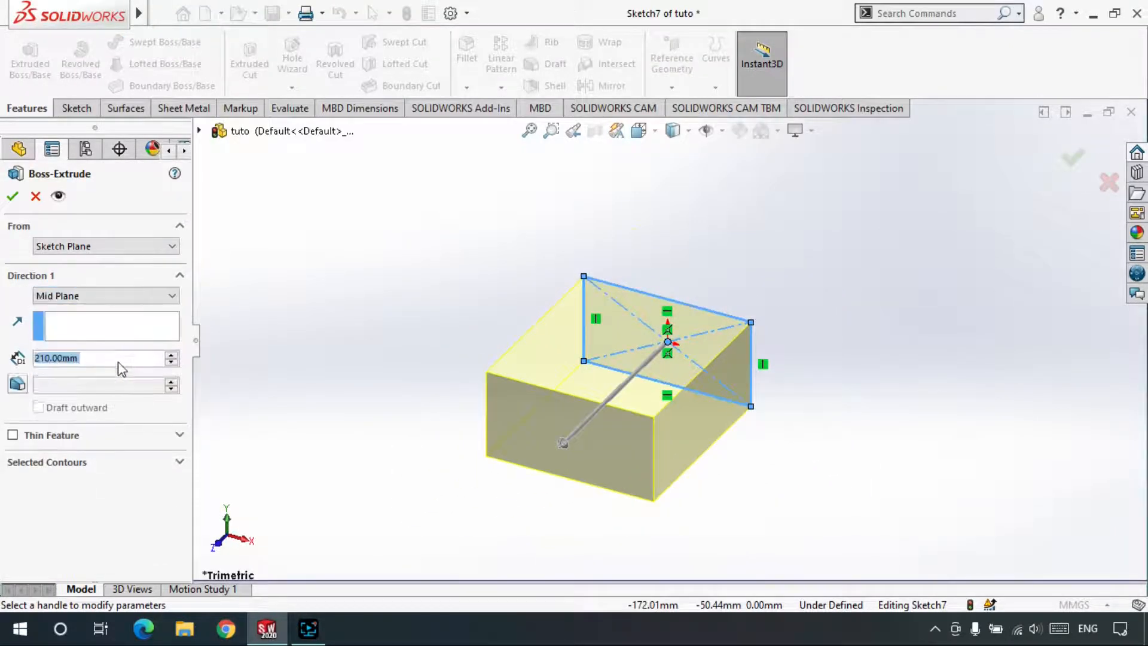
pyautogui.click(12, 197)
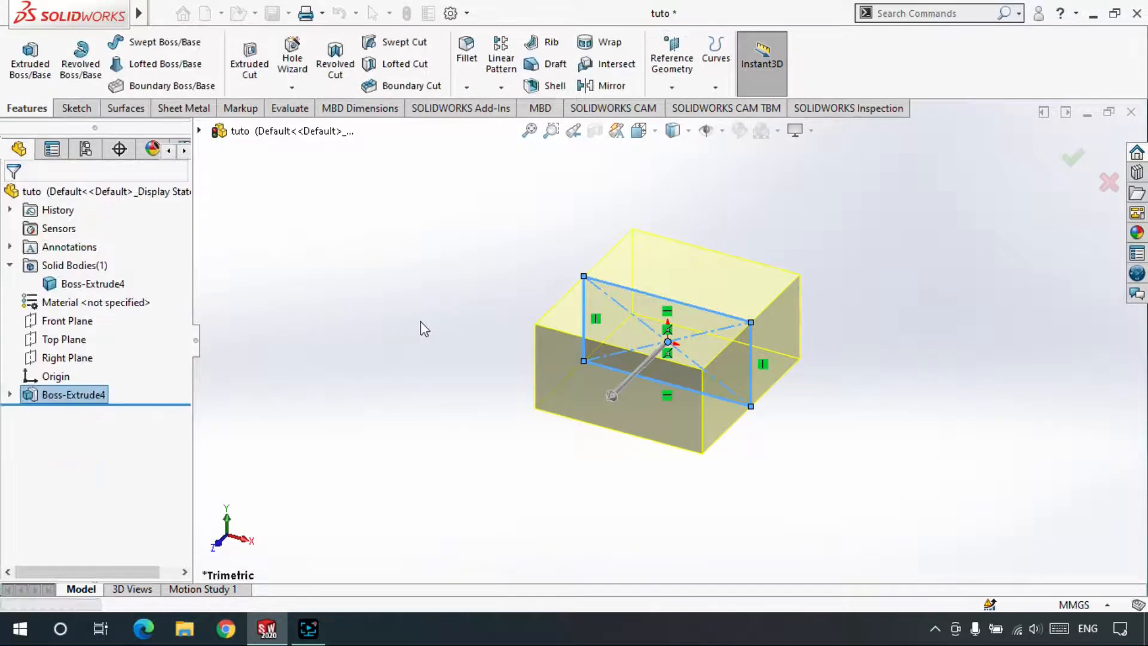
pyautogui.moveTo(448, 340)
pyautogui.mouseDown(button='middle')
pyautogui.moveTo(488, 259)
pyautogui.moveTo(533, 284)
pyautogui.moveTo(538, 233)
pyautogui.moveTo(526, 283)
pyautogui.mouseUp(button='middle')
pyautogui.click(396, 376)
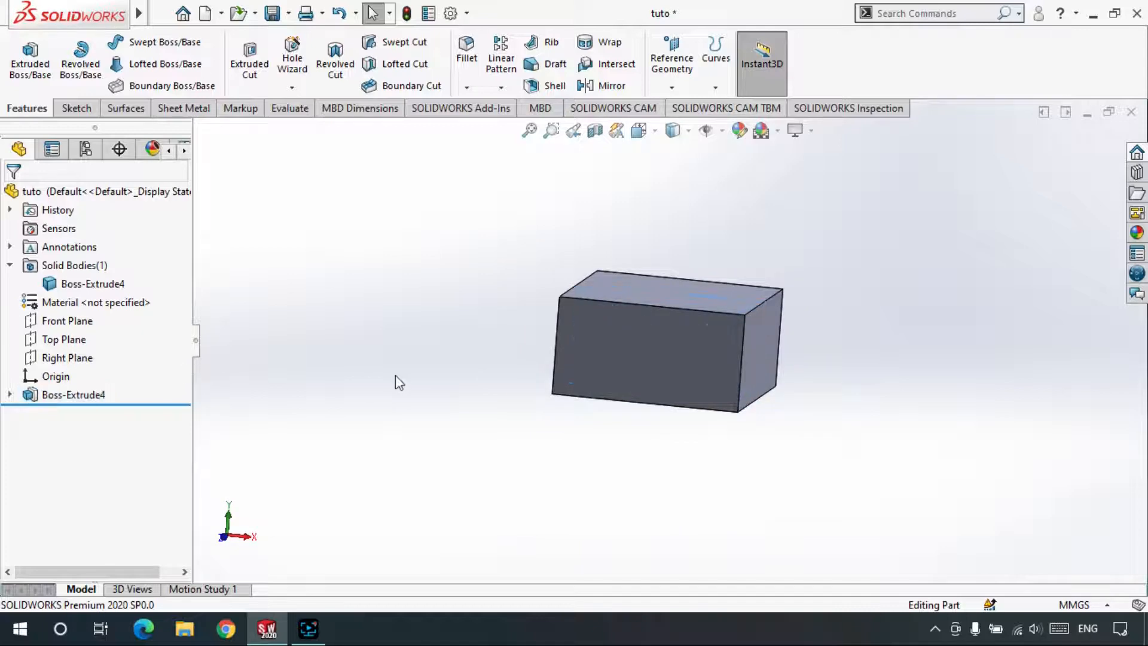
# Start a sketch on the Front Plane and draw a vertical centerline about 66 mm long from above the block down to the origin.
pyautogui.click(68, 323)
pyautogui.click(70, 111)
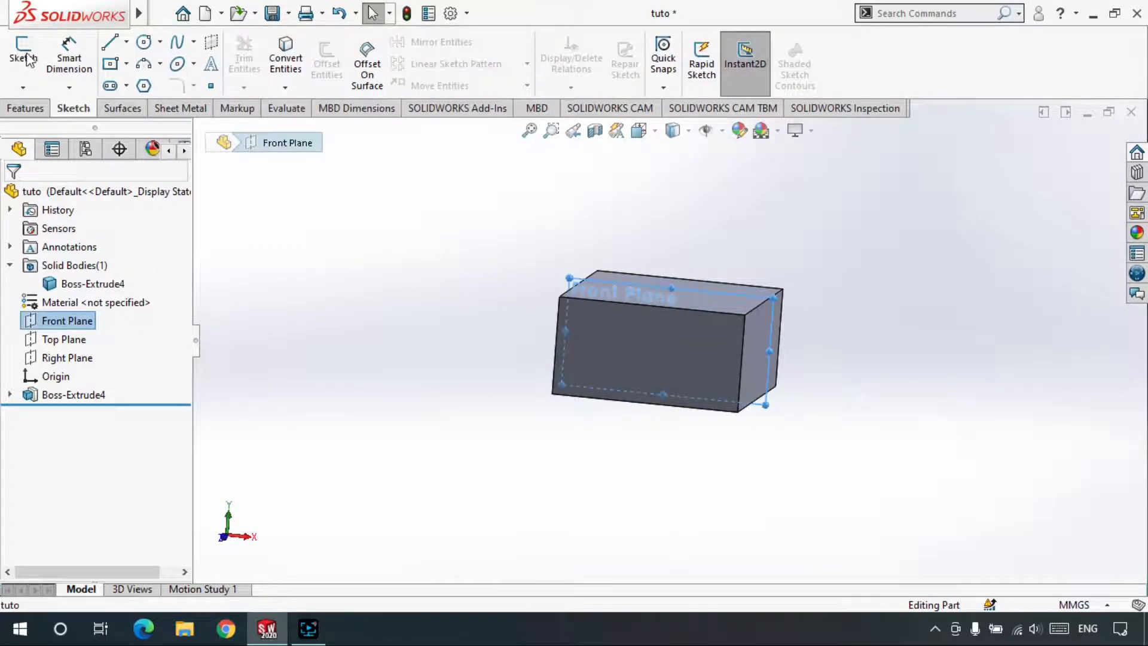
pyautogui.click(27, 59)
pyautogui.click(126, 42)
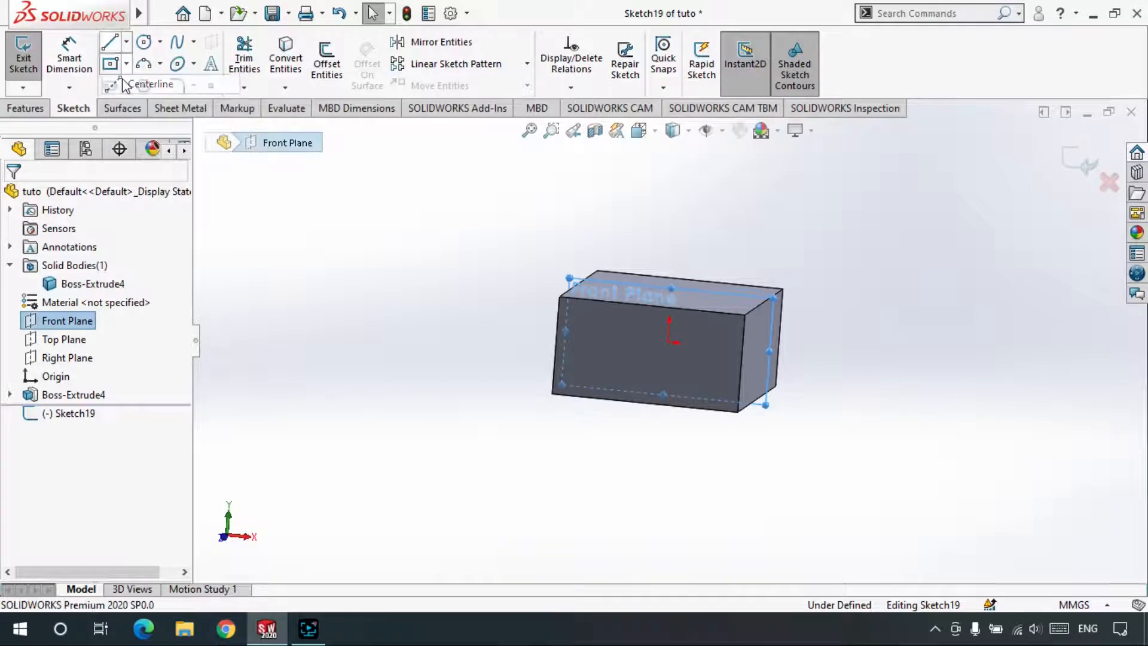
pyautogui.click(125, 86)
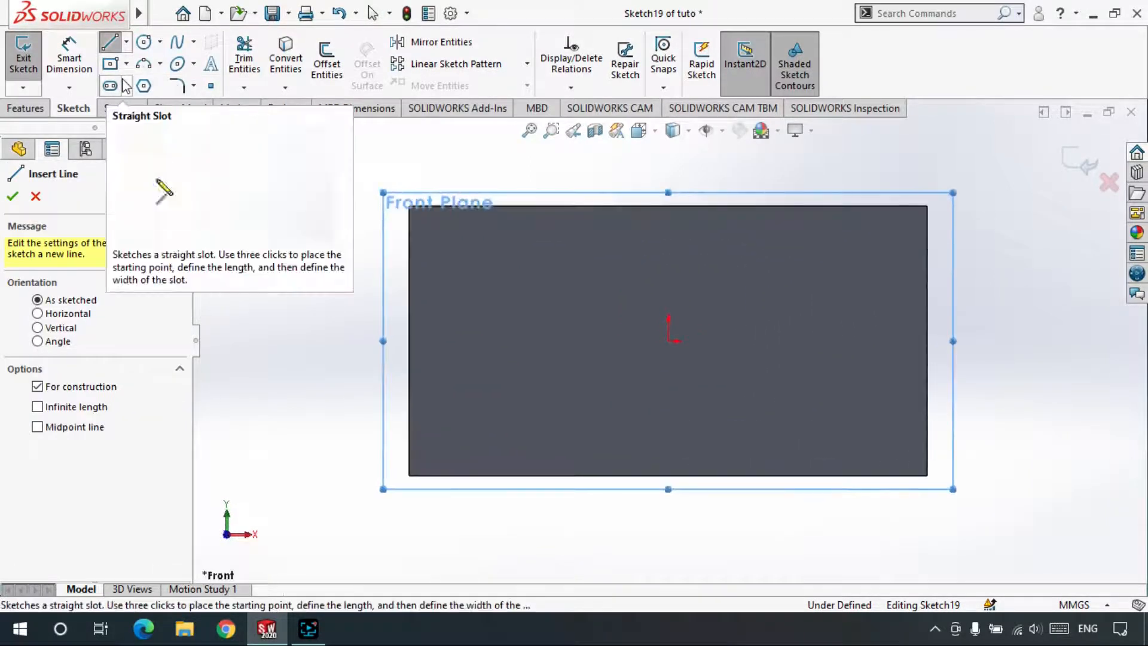
pyautogui.click(668, 162)
pyautogui.click(668, 342)
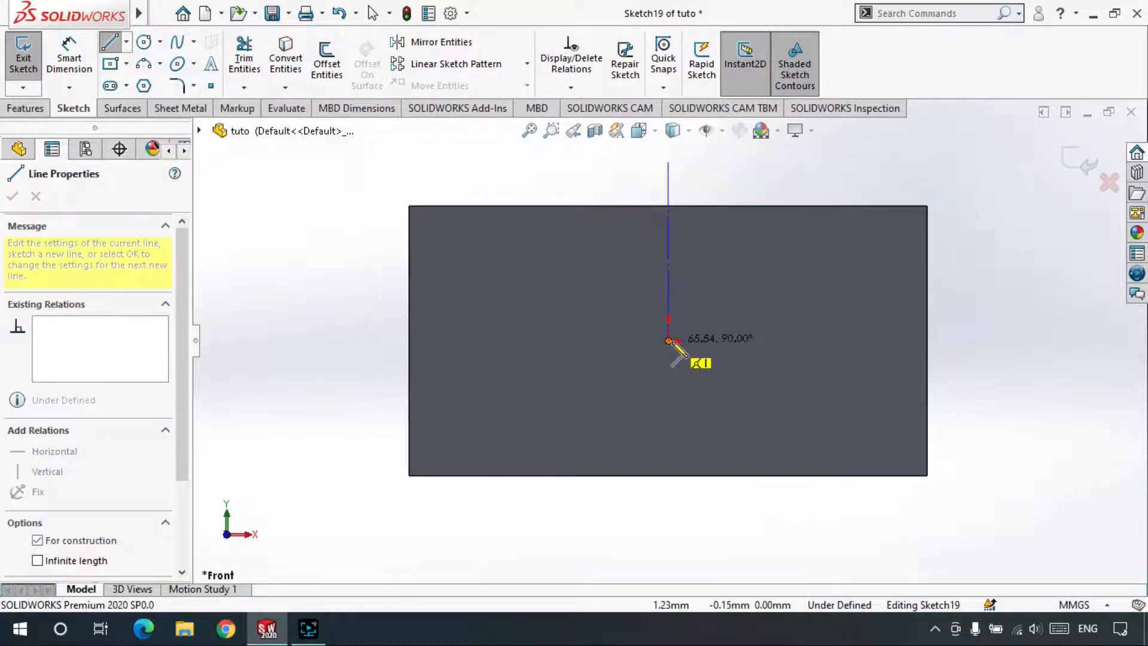
pyautogui.press('Escape')
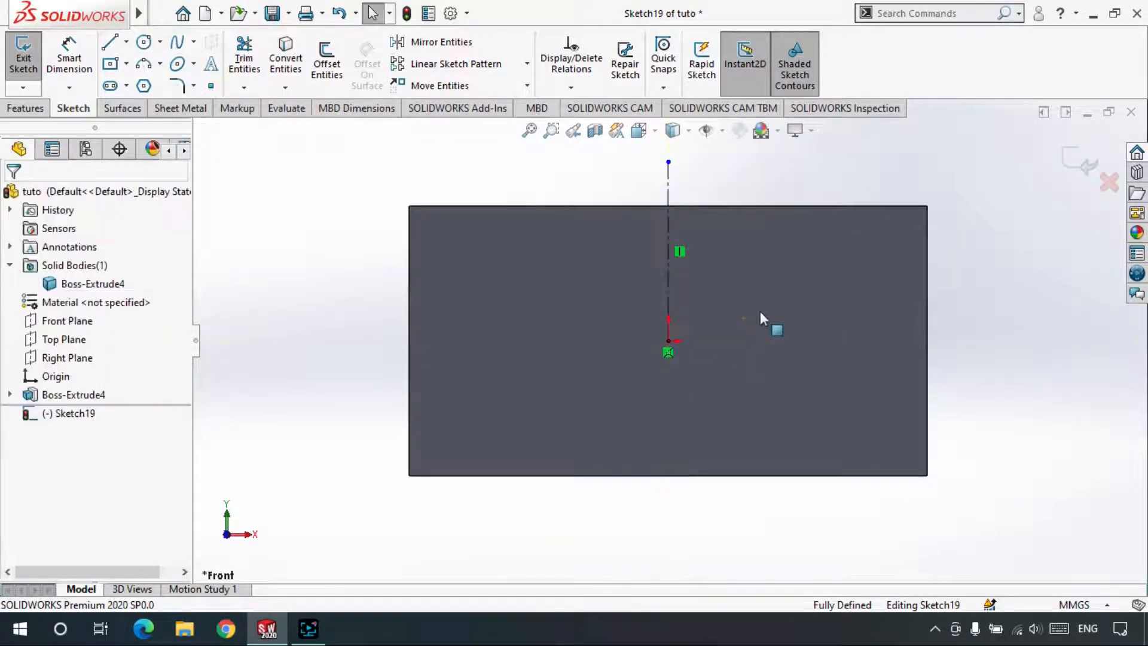
# Draw a circle centred on the block's right edge, about 22 mm above the origin.
pyautogui.press('f')
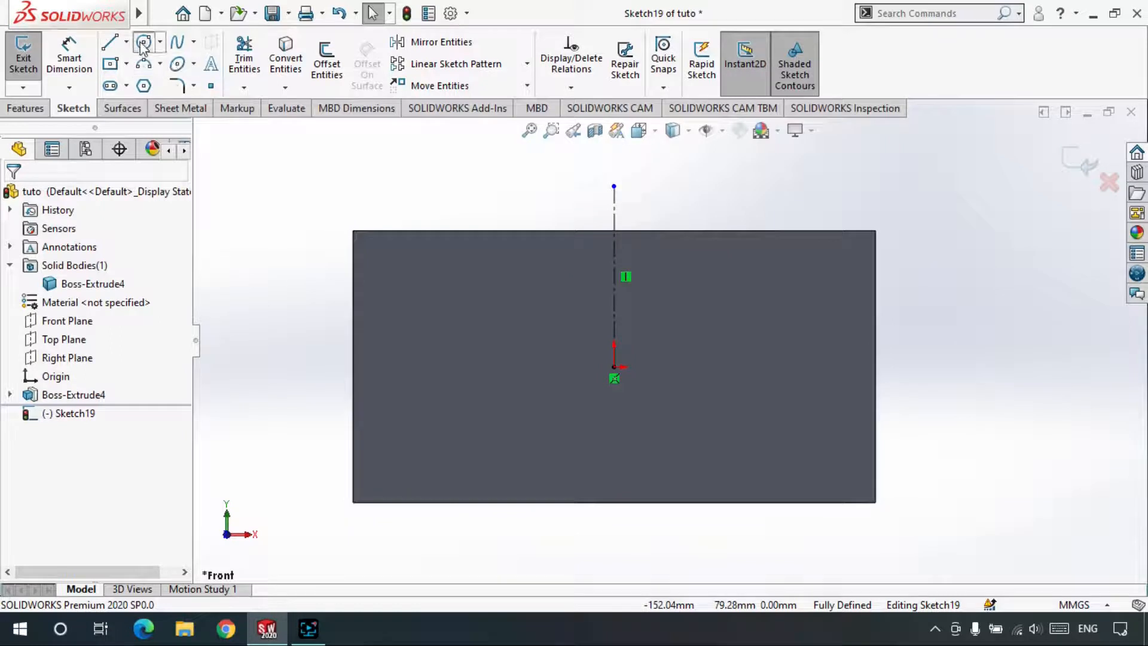
pyautogui.click(877, 308)
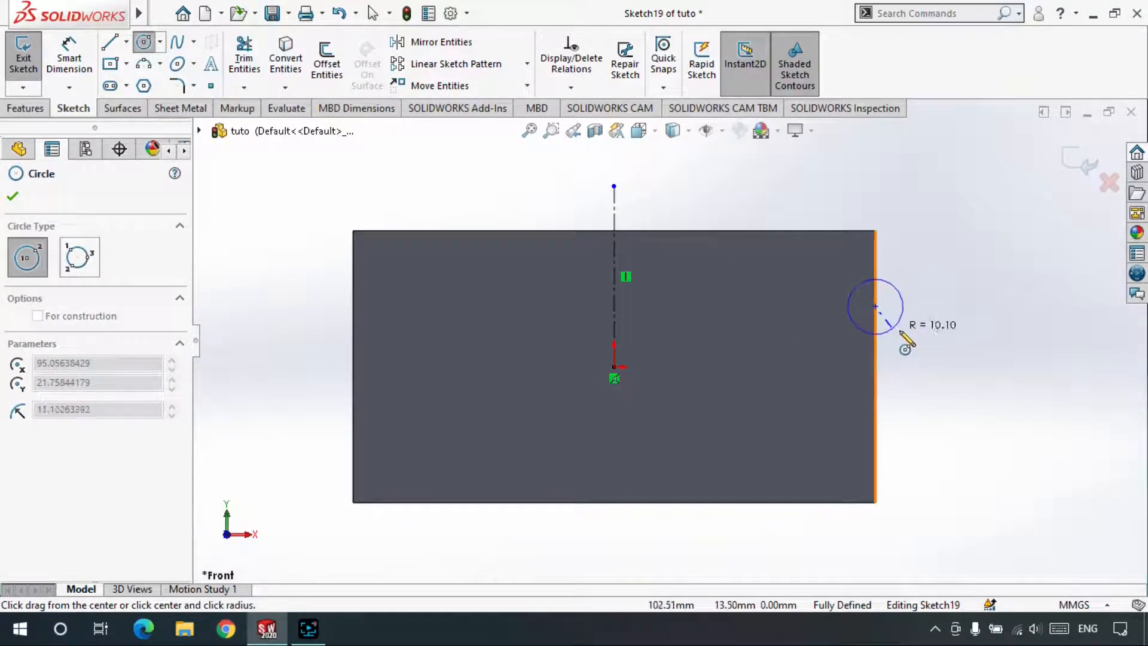
pyautogui.click(846, 336)
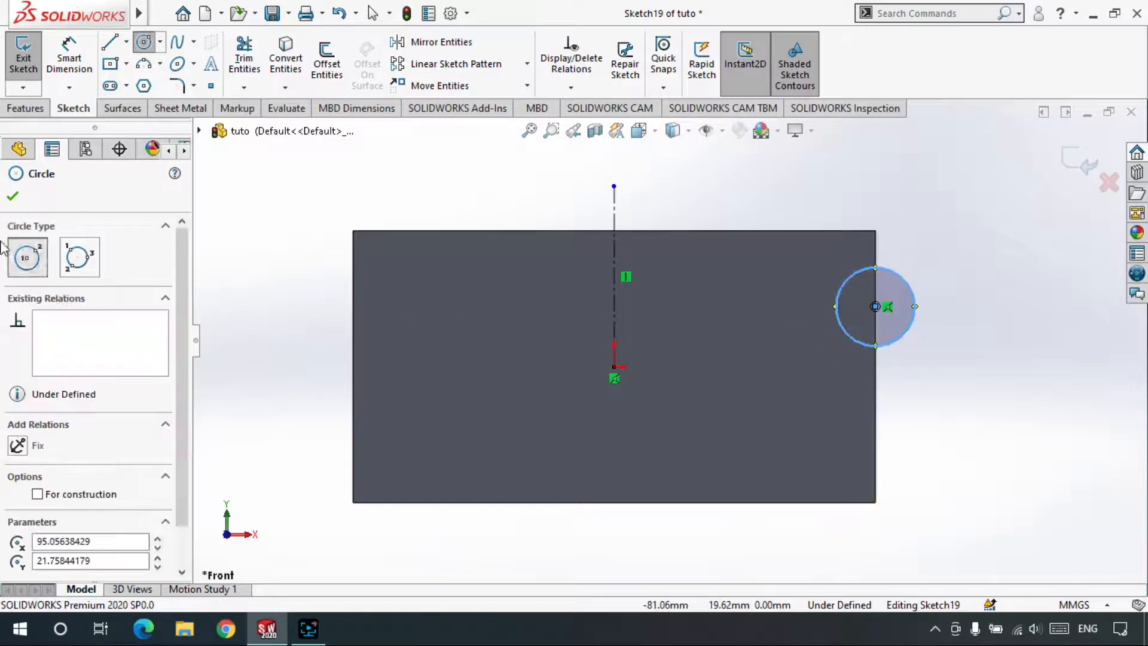
pyautogui.click(11, 196)
# Cut the block with a 360° Revolved Cut of the circle around the vertical centerline.
pyautogui.click(26, 111)
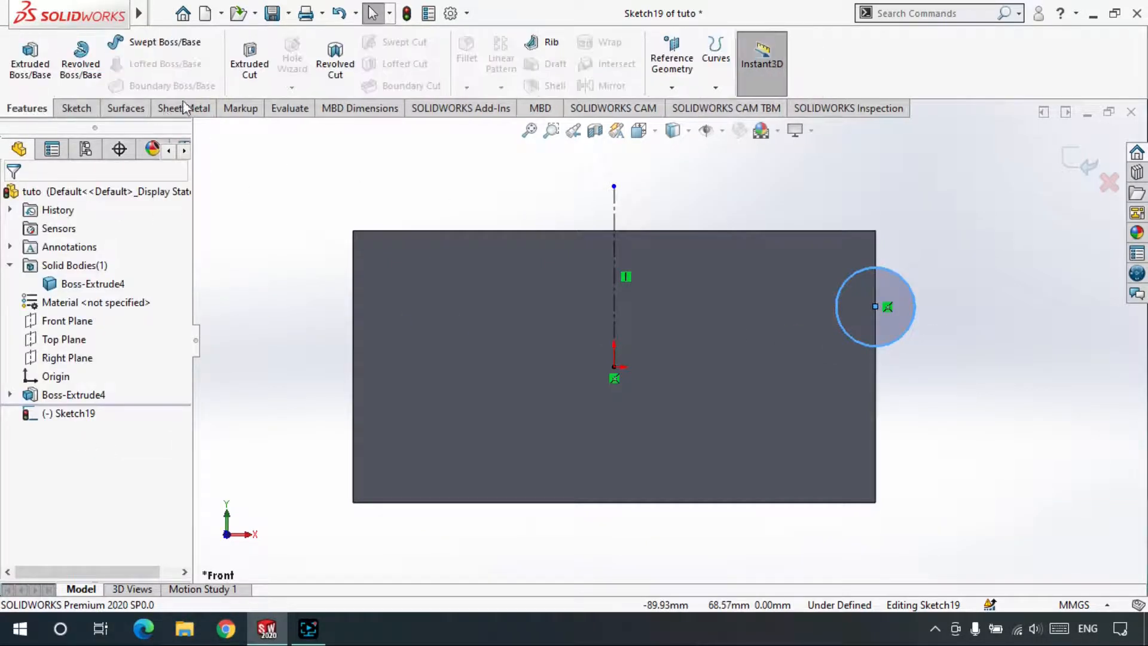
pyautogui.click(321, 67)
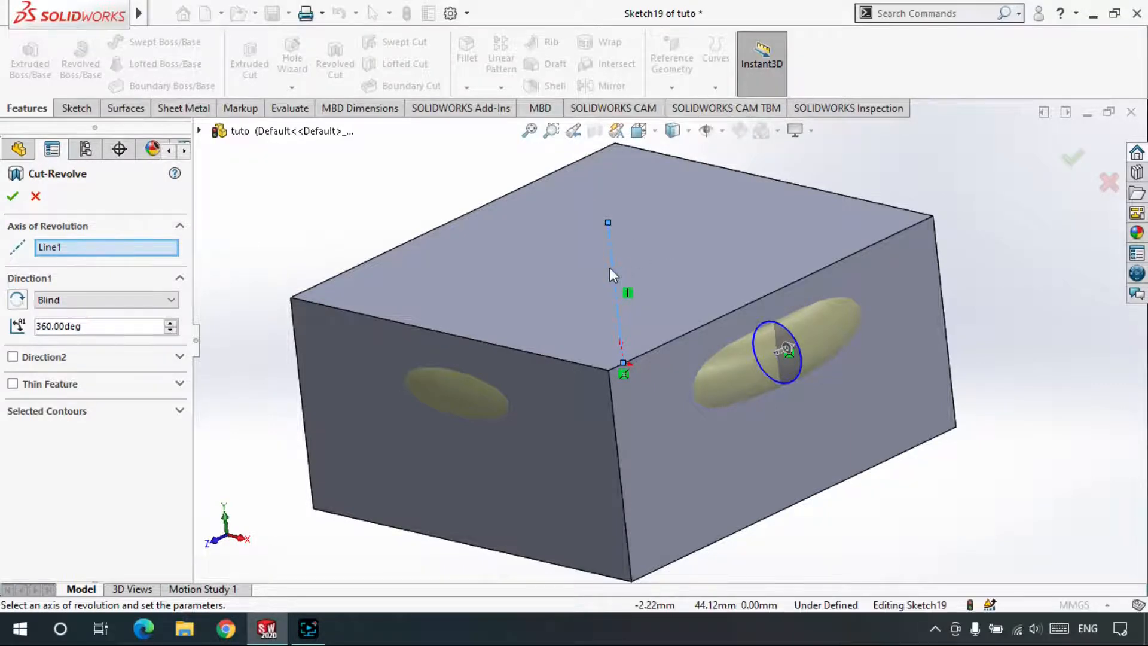
pyautogui.click(14, 198)
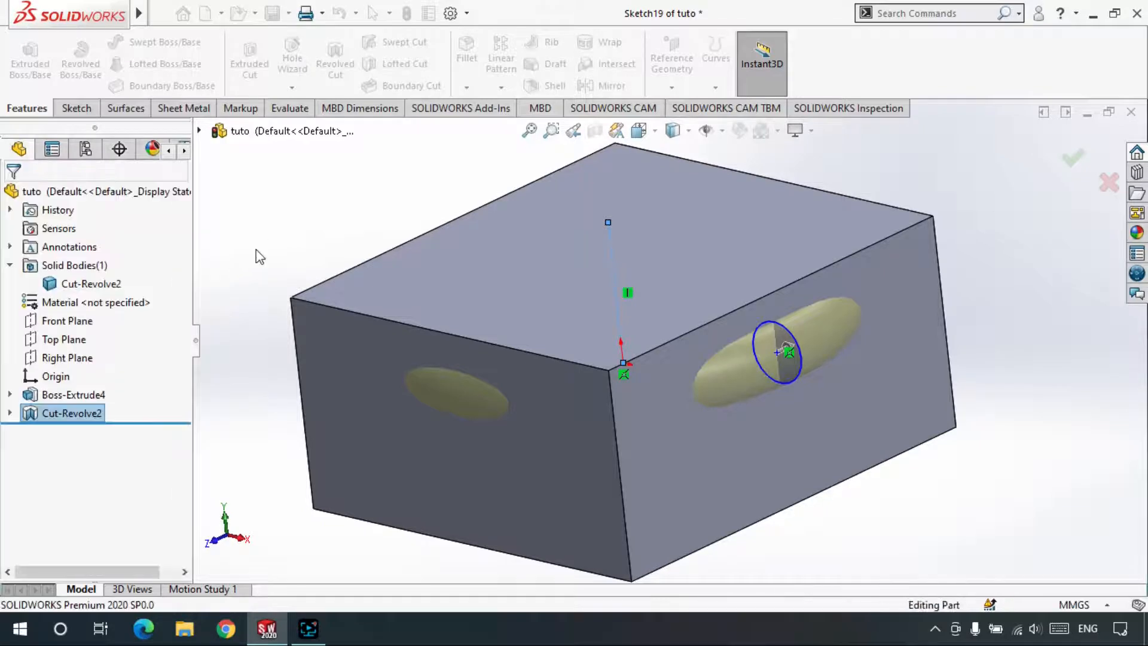
# Examine the openings of the revolved cut on the block's side faces from several angles.
pyautogui.moveTo(662, 488); pyautogui.dragTo(565, 400, button='middle')
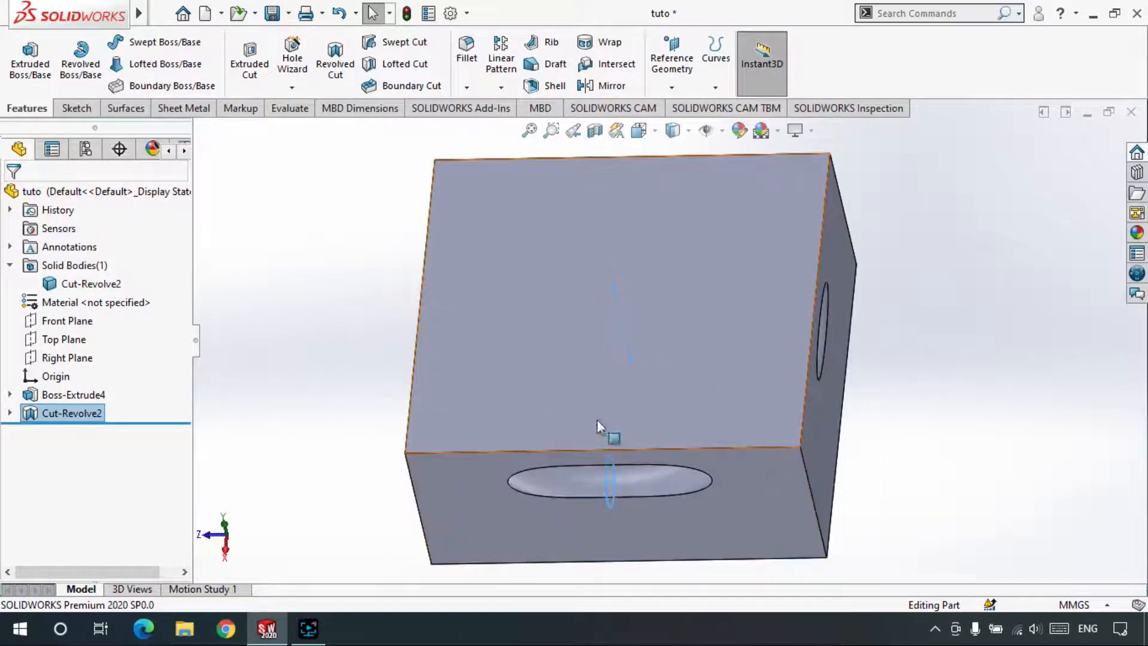
pyautogui.moveTo(583, 269); pyautogui.dragTo(604, 382, button='middle')
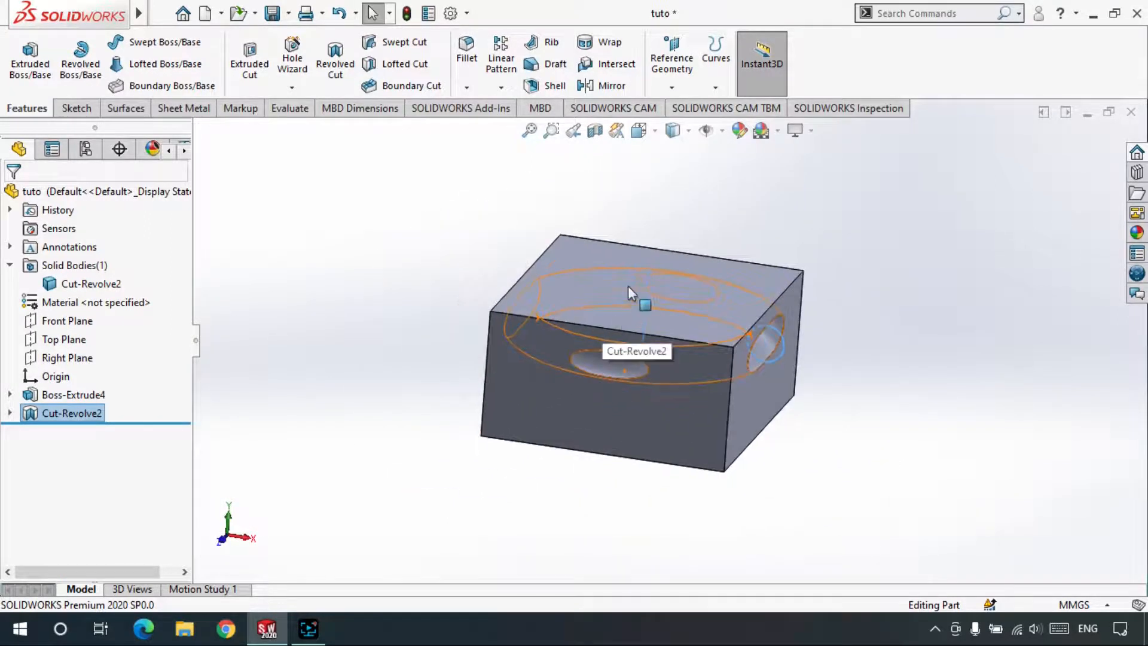
pyautogui.moveTo(628, 286); pyautogui.dragTo(637, 382, button='middle')
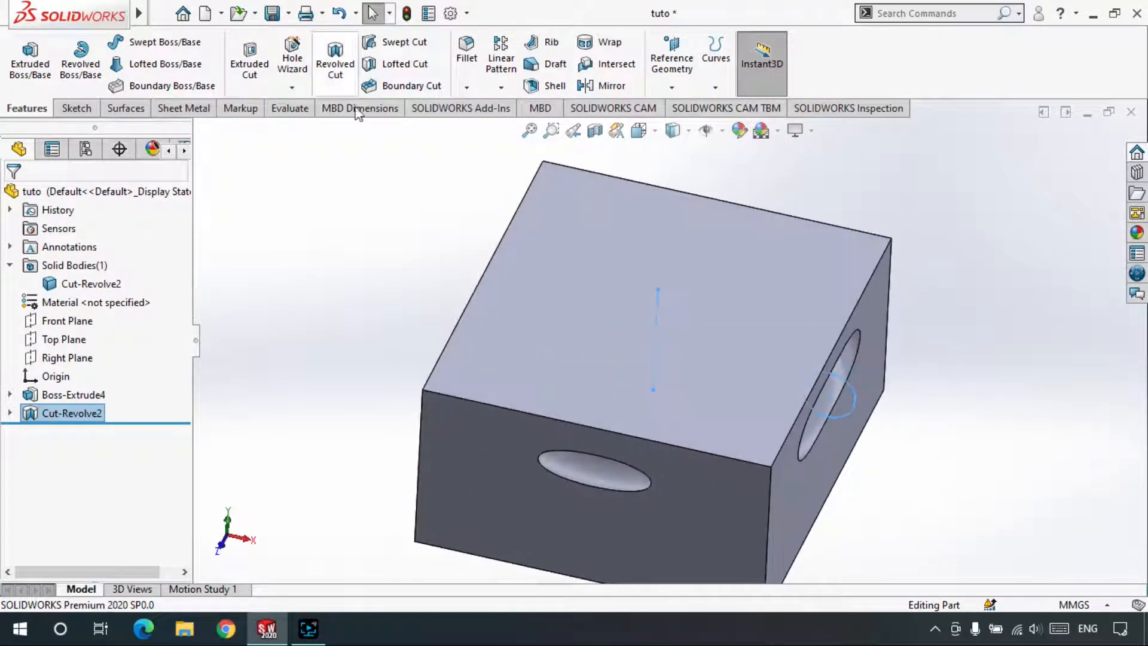
pyautogui.moveTo(663, 433); pyautogui.dragTo(535, 335, button='middle')
pyautogui.scroll(-3, 628, 272)
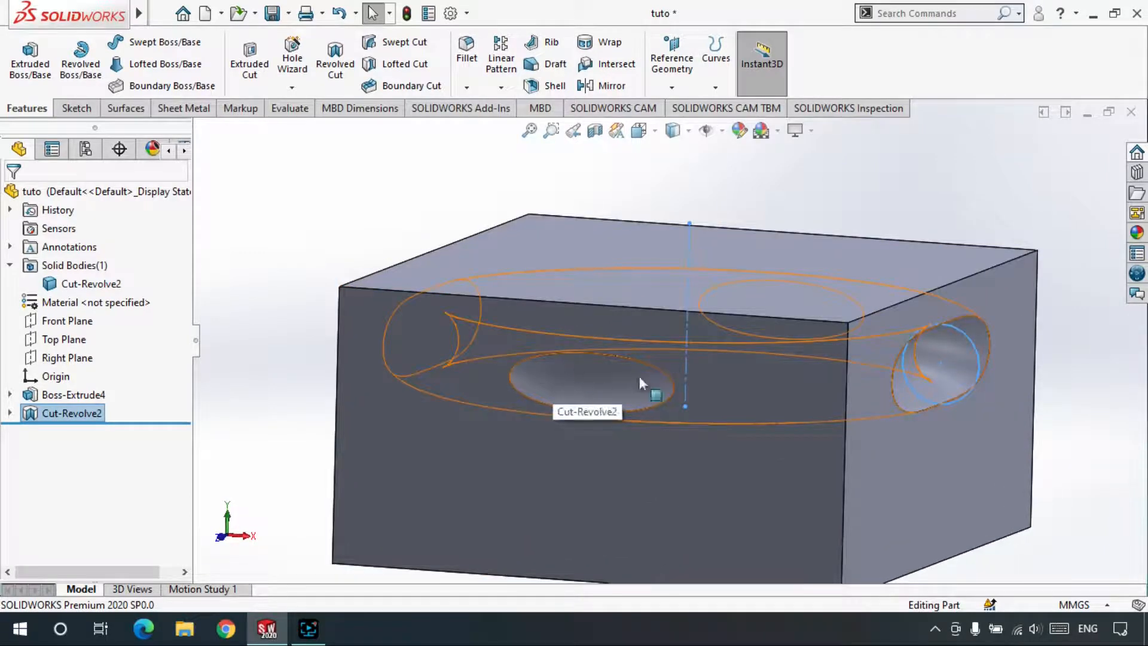
pyautogui.moveTo(576, 385); pyautogui.dragTo(572, 333, button='middle')
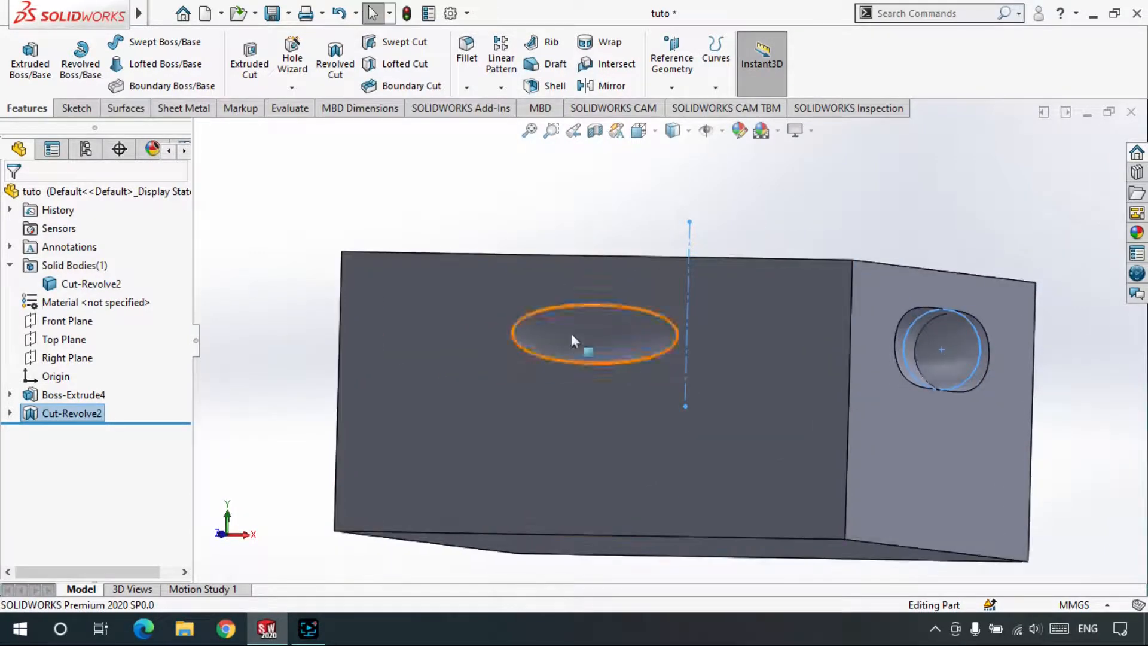
pyautogui.moveTo(670, 337); pyautogui.dragTo(644, 352, button='middle')
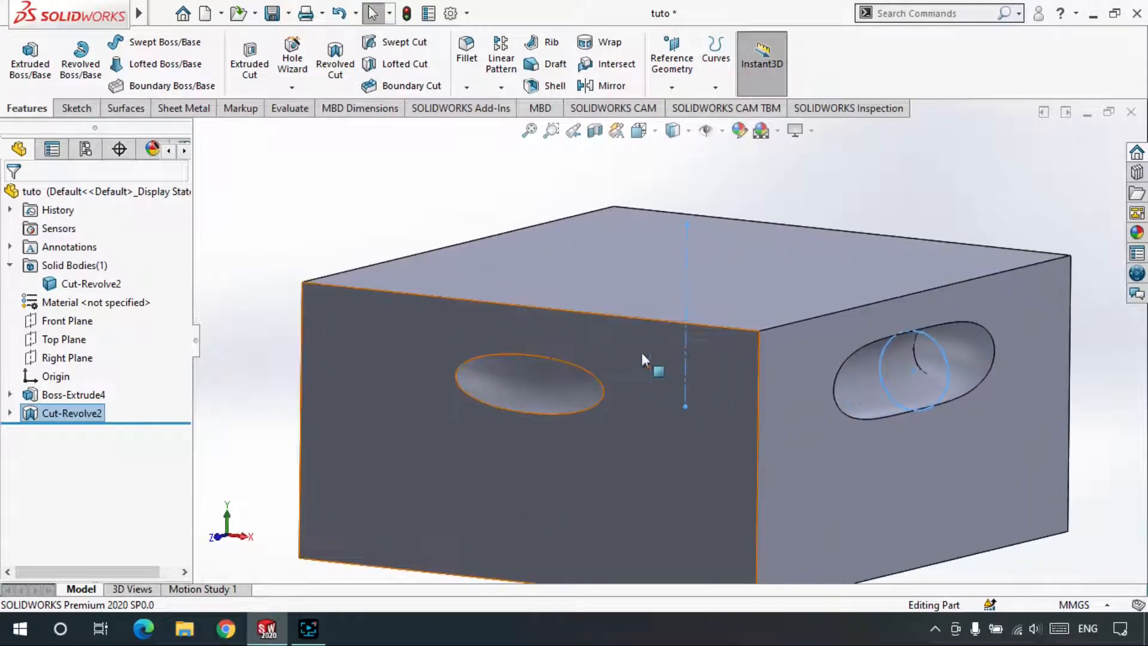
# Create a reference plane parallel to the Top Plane, offset upward by about 21 mm through the revolved cut.
pyautogui.click(60, 339)
pyautogui.scroll(3, 671, 377)
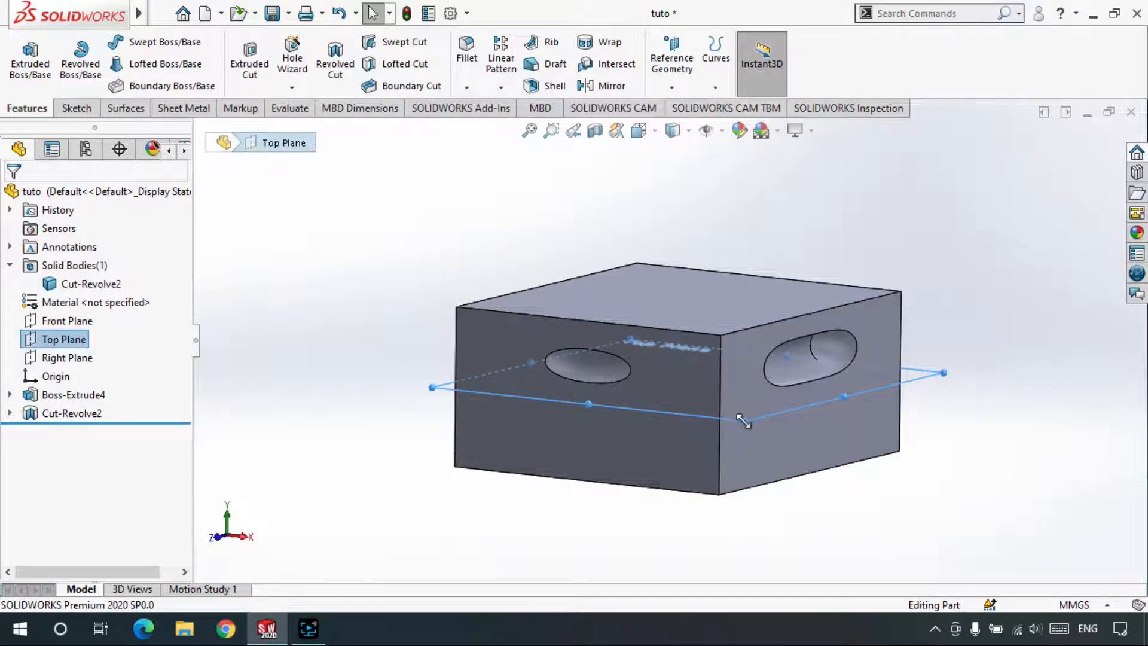
pyautogui.keyDown('ctrl'); pyautogui.moveTo(744, 391); pyautogui.dragTo(746, 389); pyautogui.keyUp('ctrl')
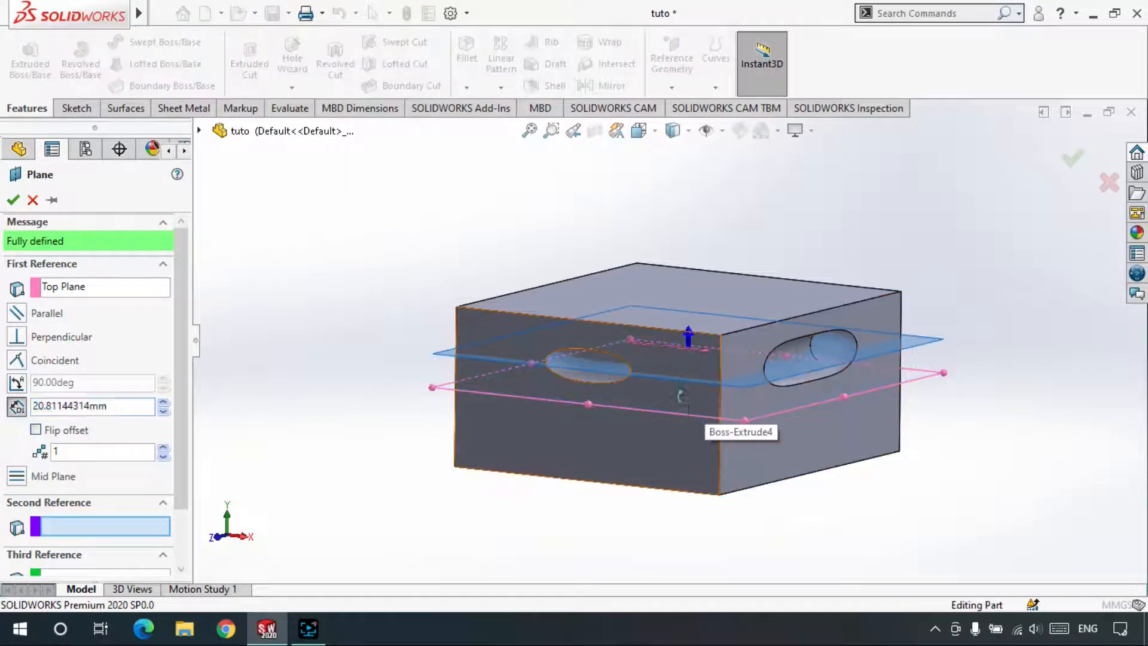
pyautogui.moveTo(680, 393); pyautogui.dragTo(673, 363, button='middle')
pyautogui.click(14, 201)
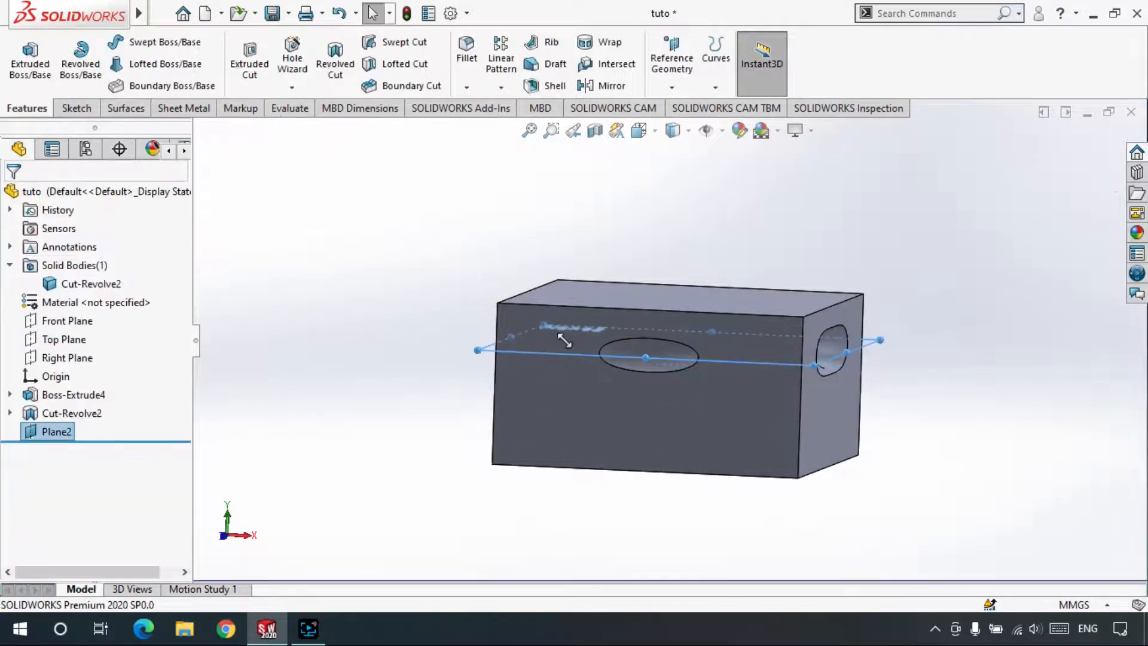
# Apply a planar section view of the block, using the new offset plane instead of the Front Plane, to expose the ring-shaped groove.
pyautogui.moveTo(626, 357); pyautogui.dragTo(679, 323, button='middle')
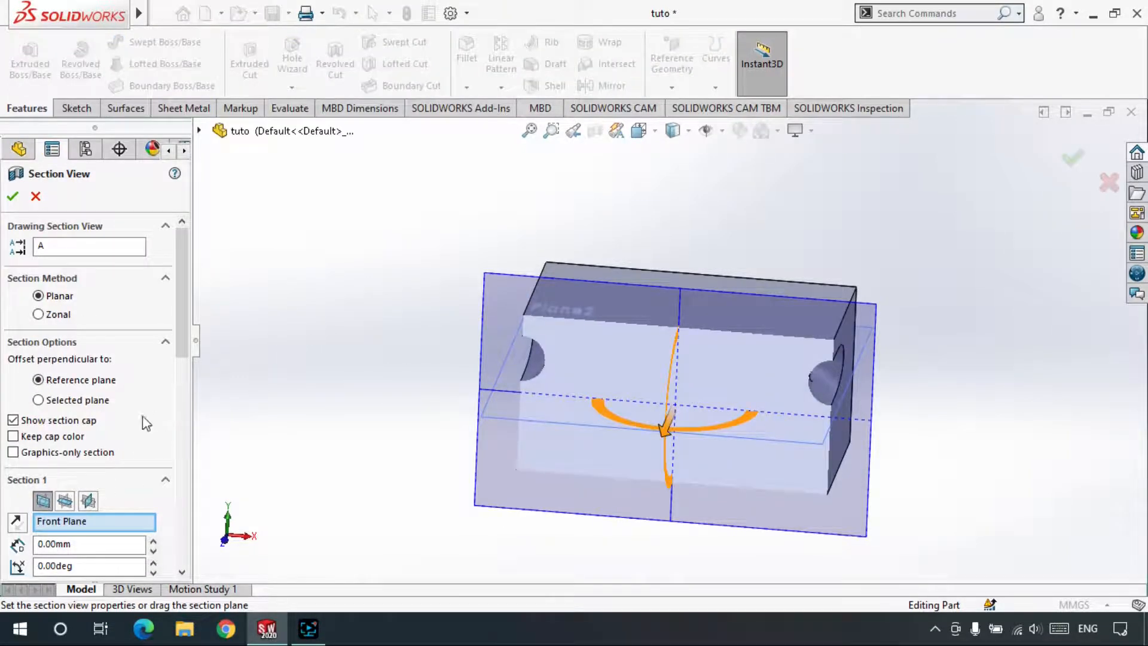
pyautogui.rightClick(94, 524)
pyautogui.click(155, 531)
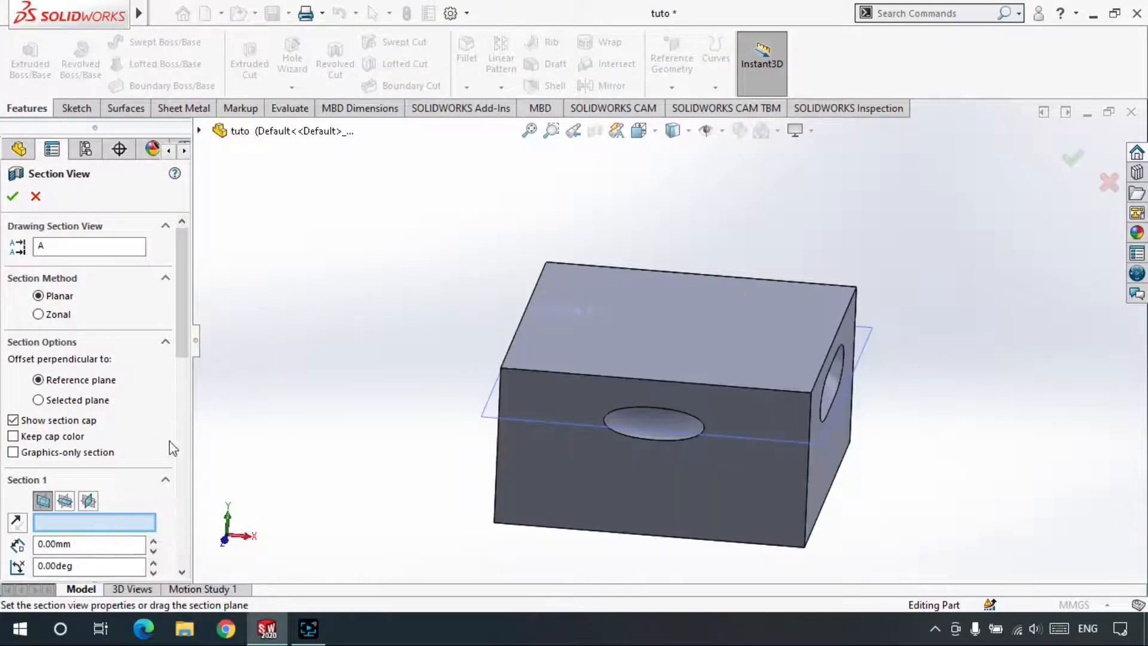
pyautogui.click(199, 130)
pyautogui.click(264, 376)
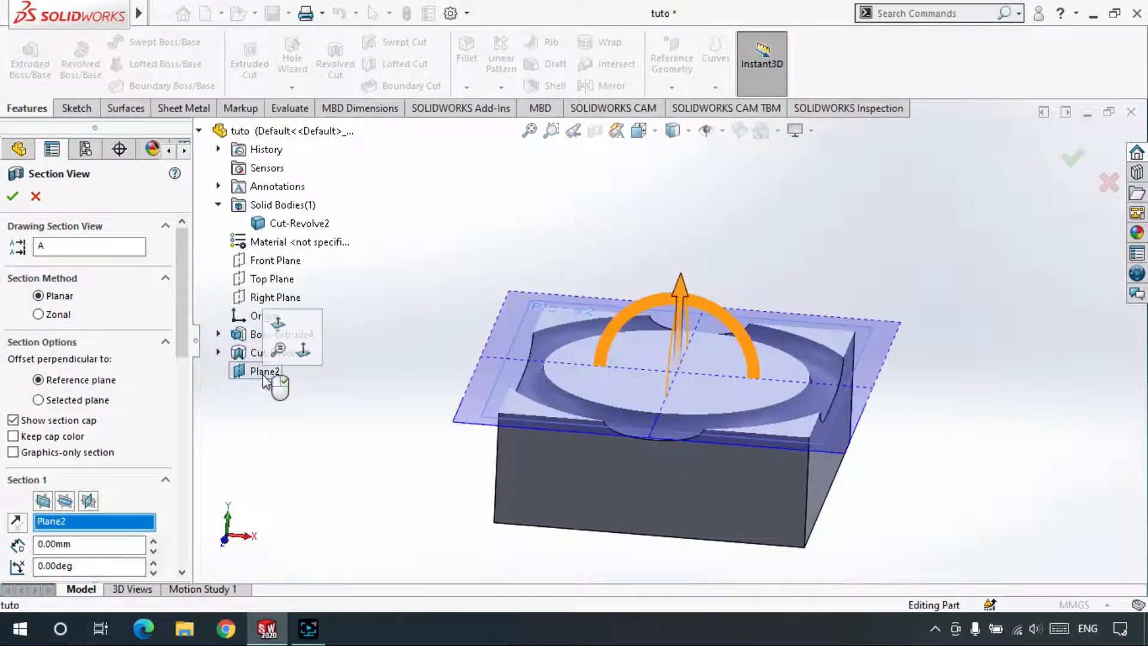
pyautogui.click(13, 197)
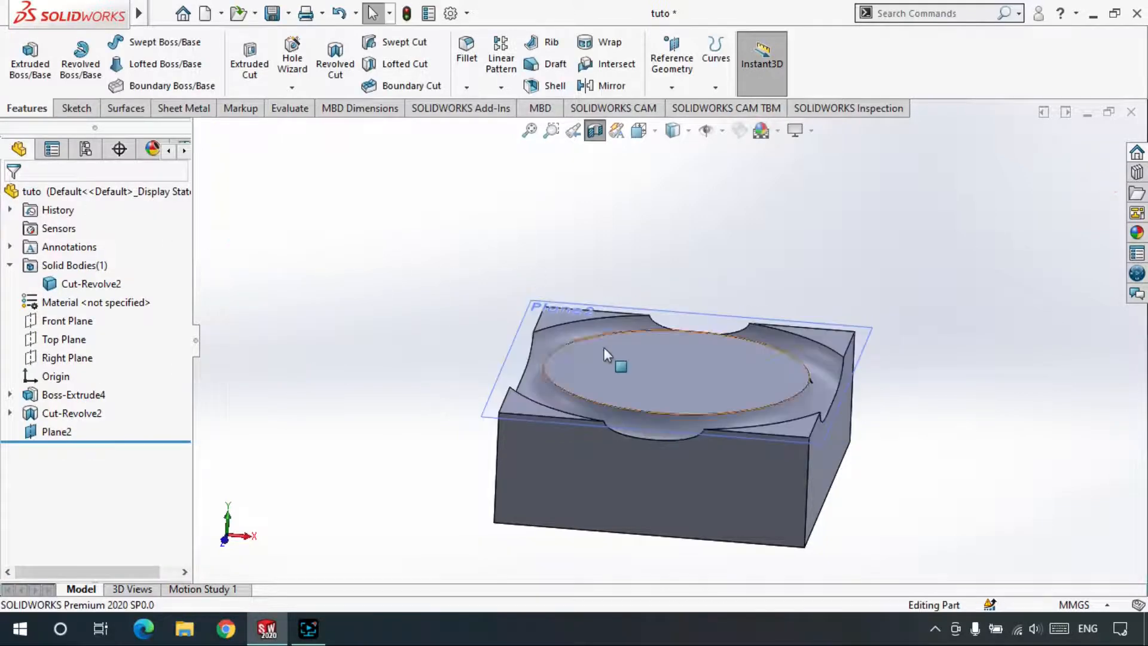
pyautogui.moveTo(607, 353); pyautogui.dragTo(604, 453, button='middle')
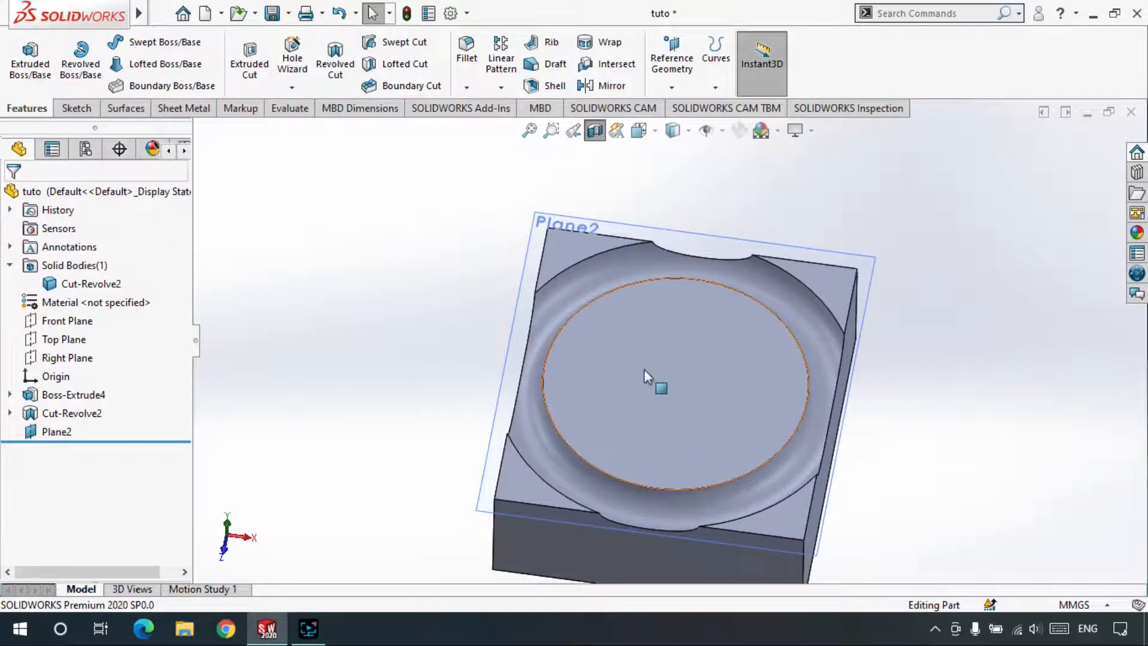
# Examine the ring-shaped groove in the sectioned block from several viewing angles.
pyautogui.moveTo(644, 368); pyautogui.dragTo(641, 317, button='middle')
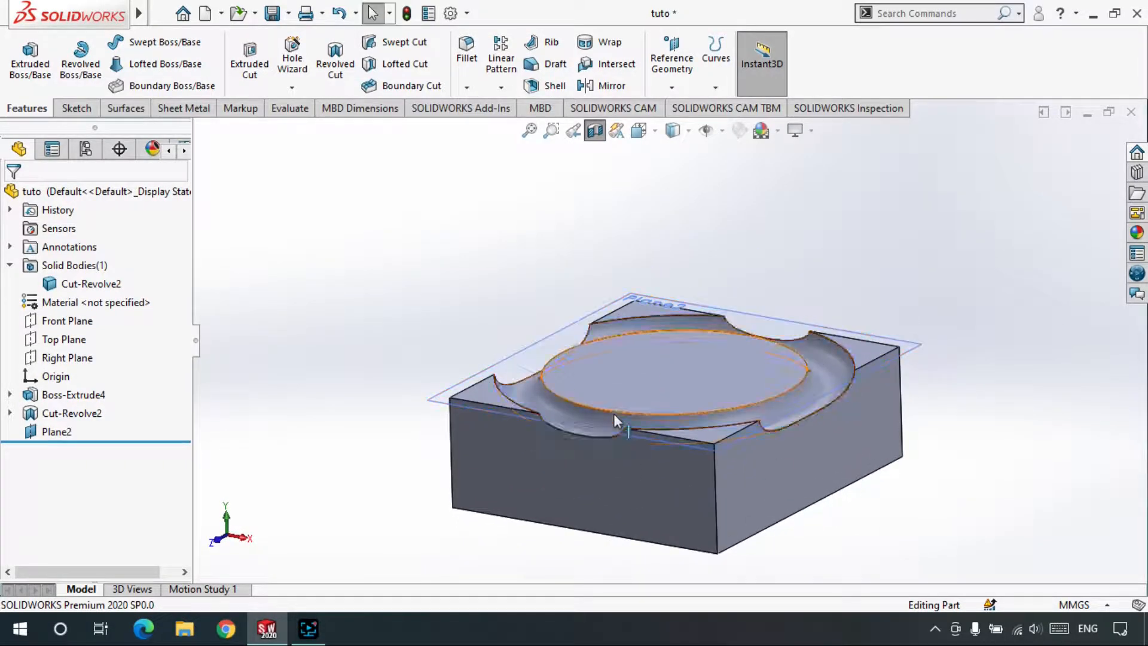
pyautogui.moveTo(633, 424); pyautogui.dragTo(616, 411, button='middle')
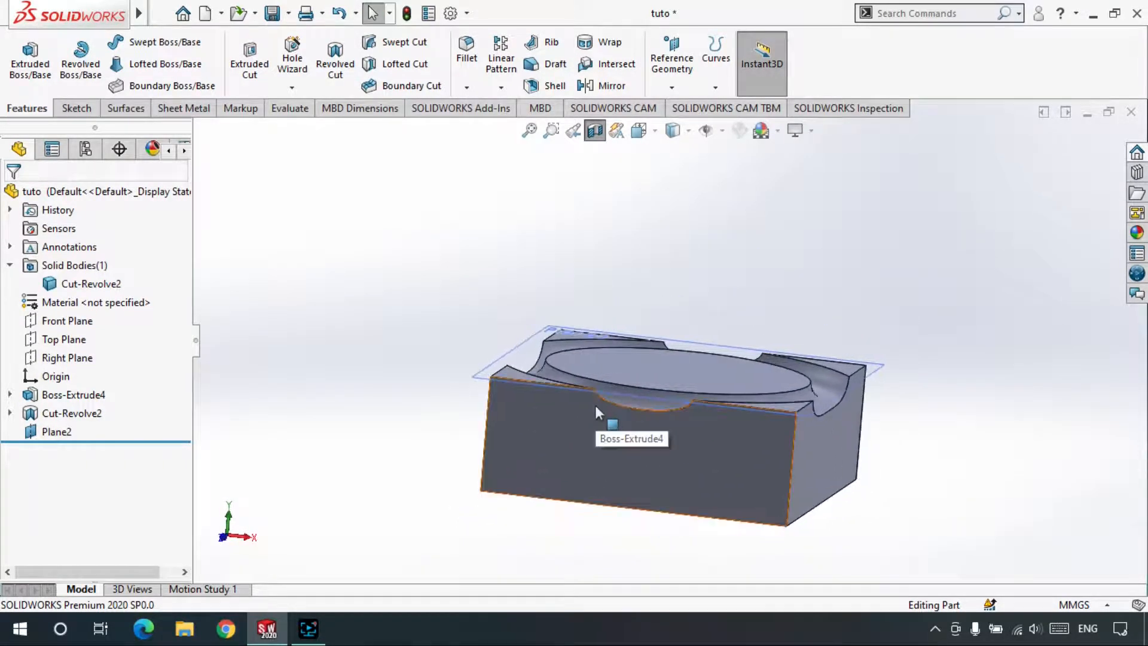
pyautogui.scroll(-2, 594, 404)
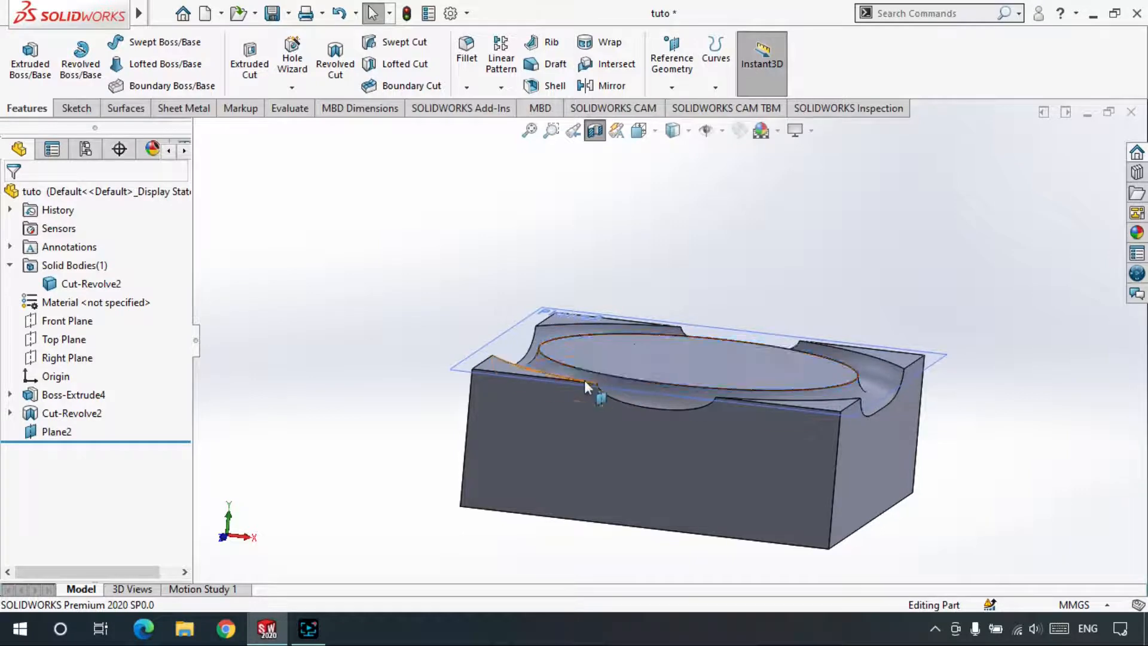
pyautogui.hotkey('ctrl', '7')
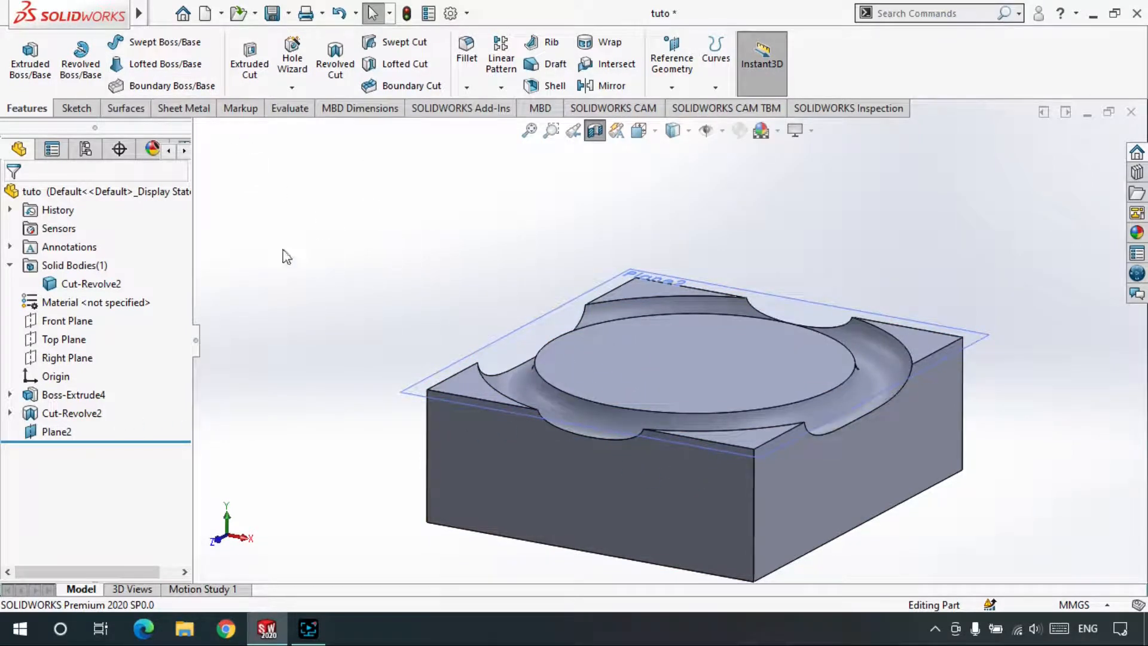
pyautogui.click(77, 109)
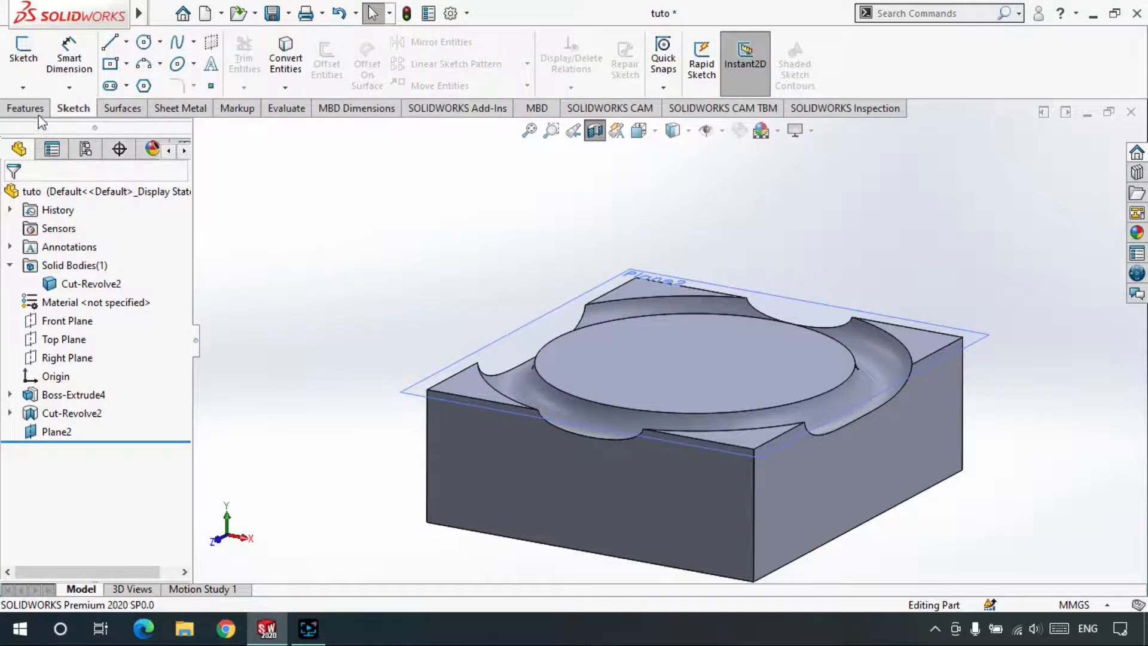
pyautogui.scroll(1, 68, 118)
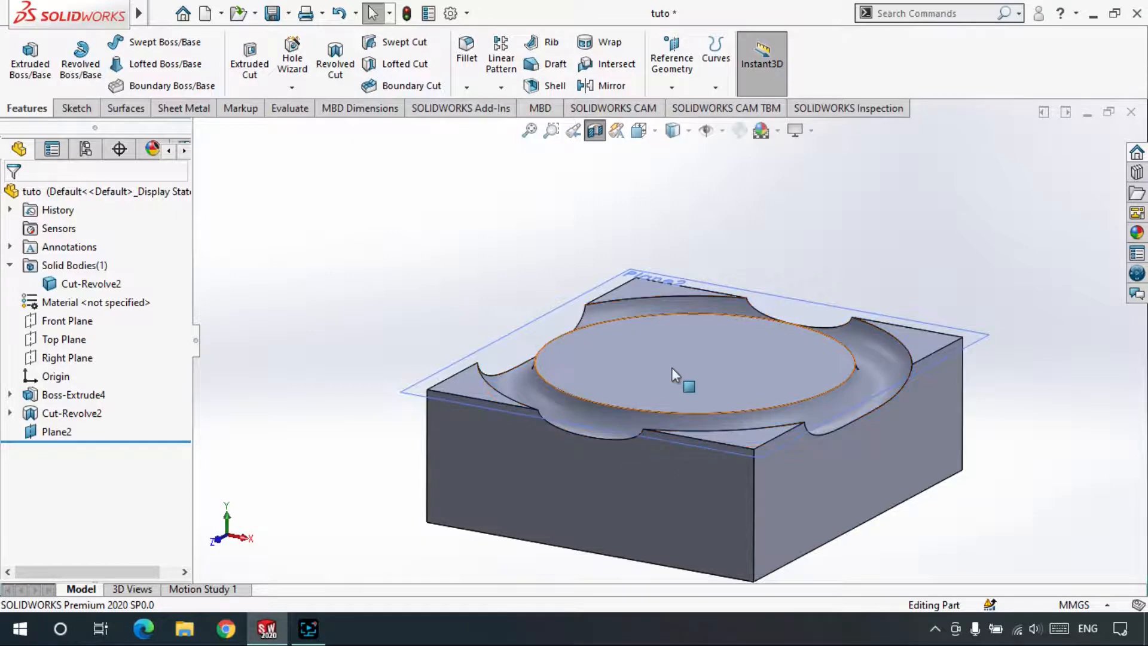
pyautogui.moveTo(672, 367); pyautogui.dragTo(655, 407, button='middle')
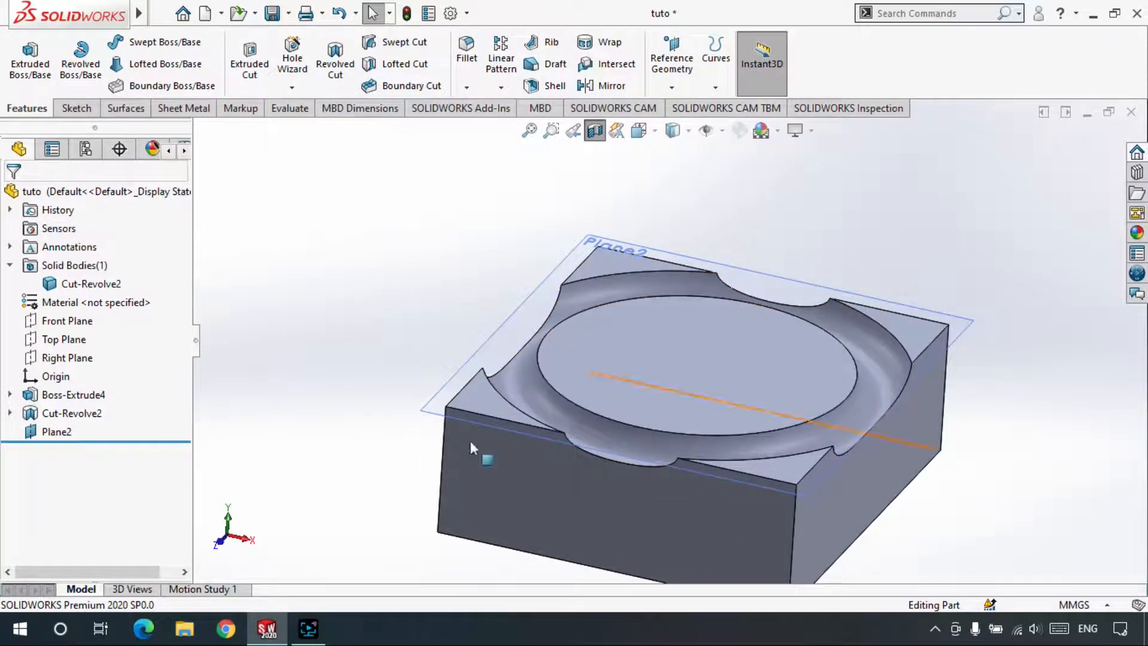
# Delete the offset reference plane and the revolved cut feature from the part.
pyautogui.click(61, 434)
pyautogui.press('Delete')
pyautogui.press('Return')
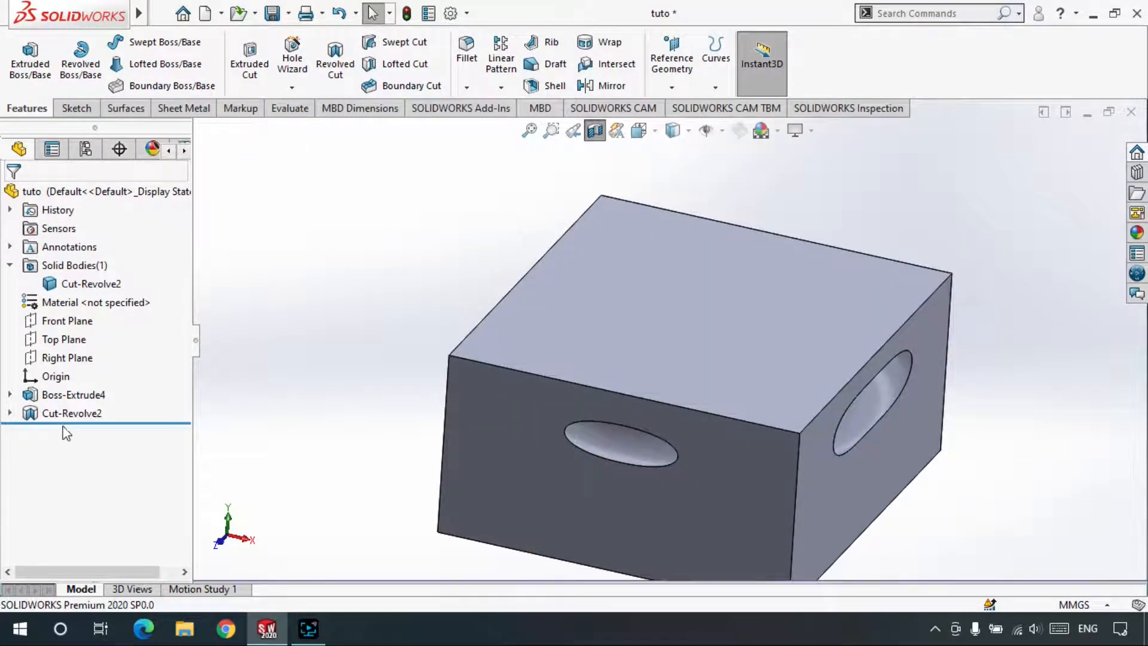
pyautogui.click(57, 413)
pyautogui.press('Delete')
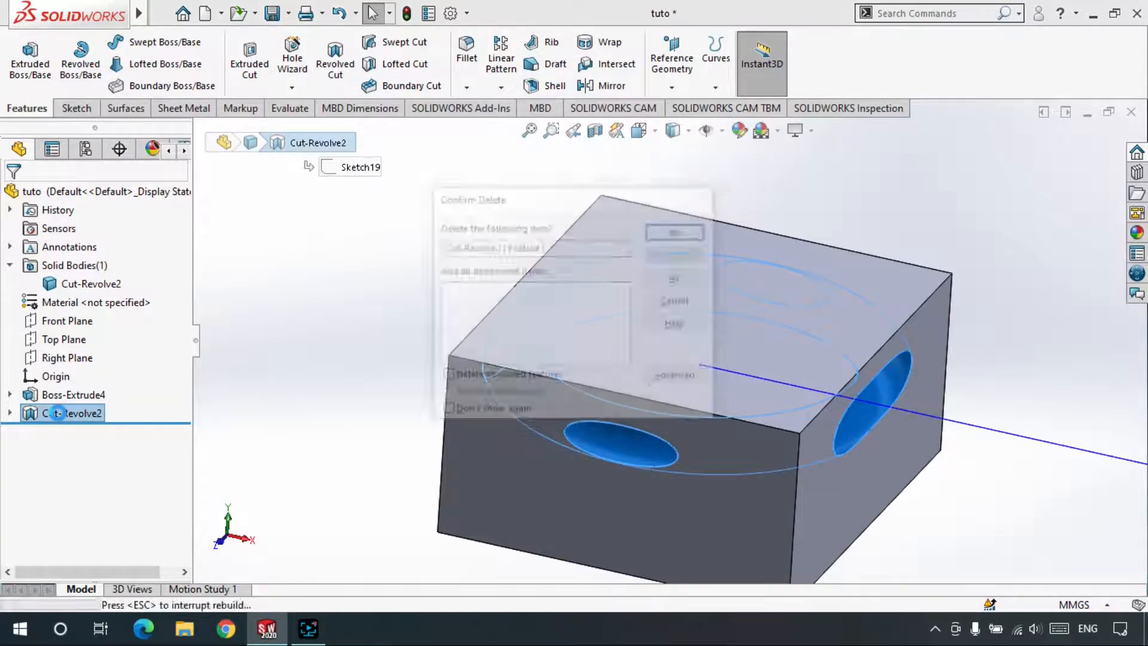
pyautogui.press('Return')
# Delete the circle-and-centerline sketch and the block's extrusion, keeping only the base rectangle sketch.
pyautogui.click(49, 413)
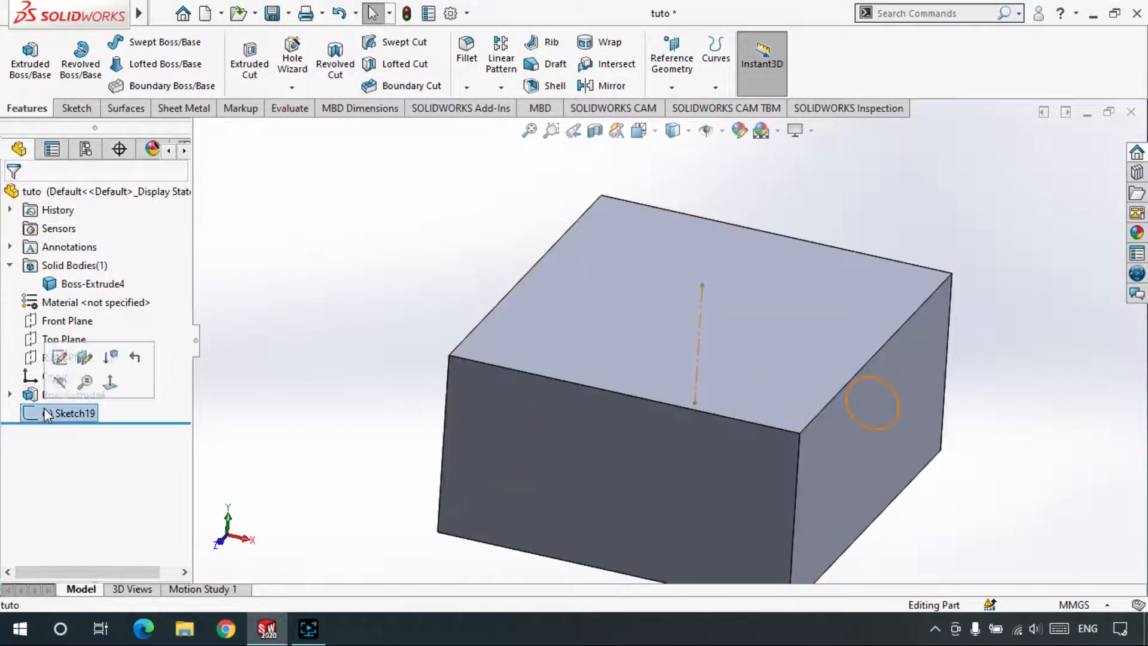
pyautogui.press('Delete')
pyautogui.press('Return')
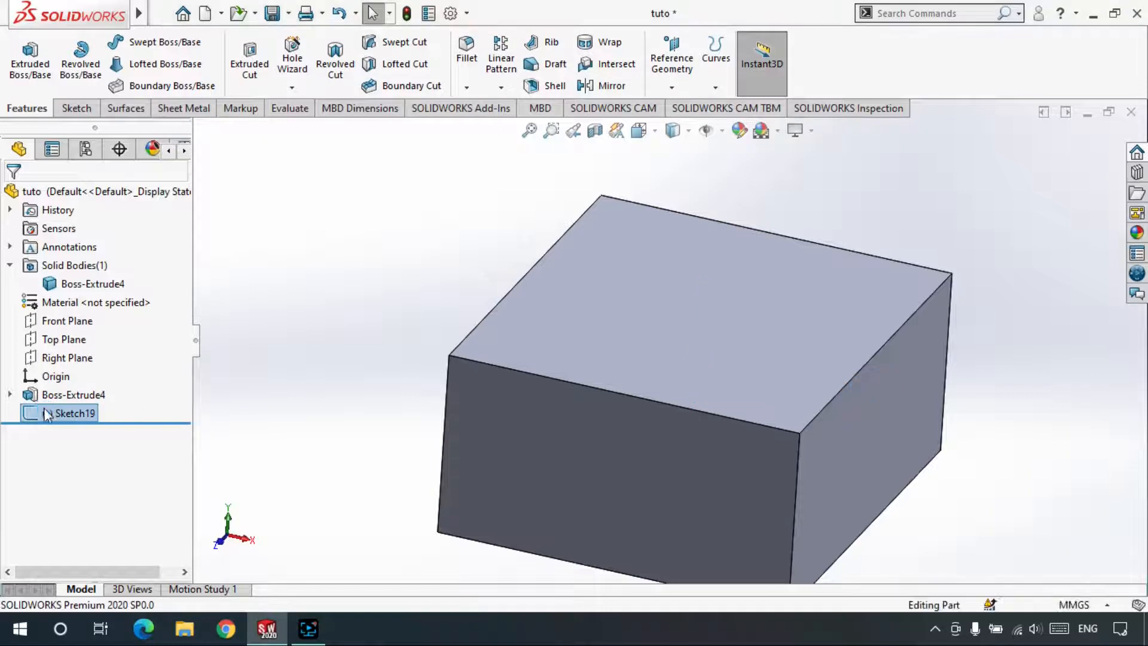
pyautogui.click(48, 396)
pyautogui.press('Delete')
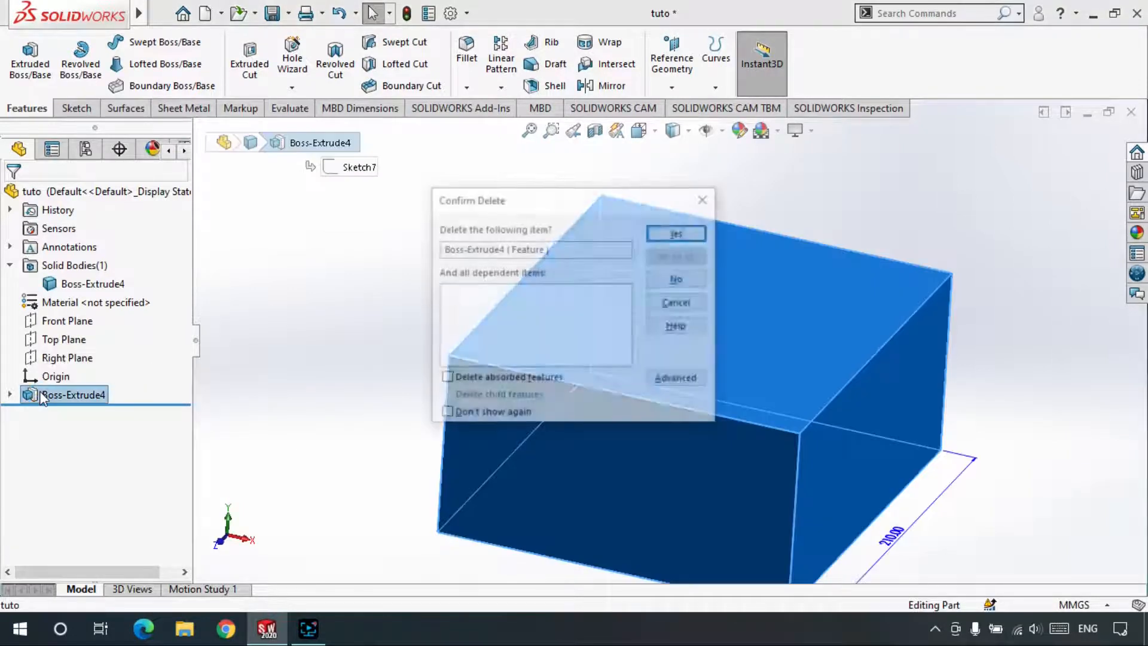
pyautogui.press('Return')
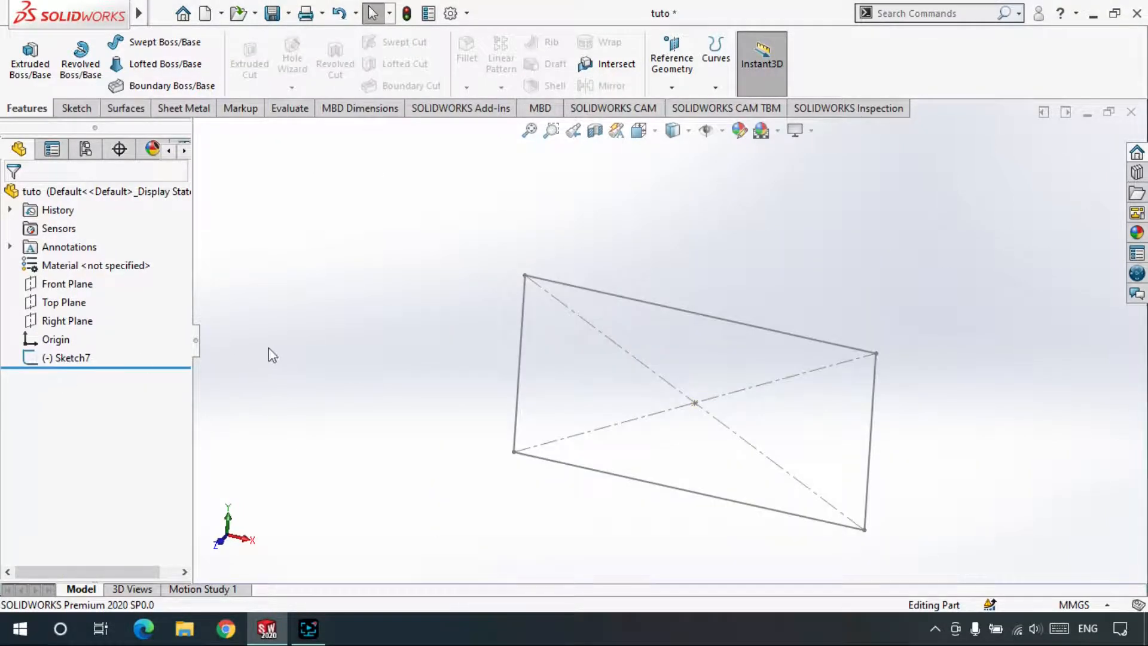
# Reopen the remaining base rectangle sketch for editing.
pyautogui.click(77, 109)
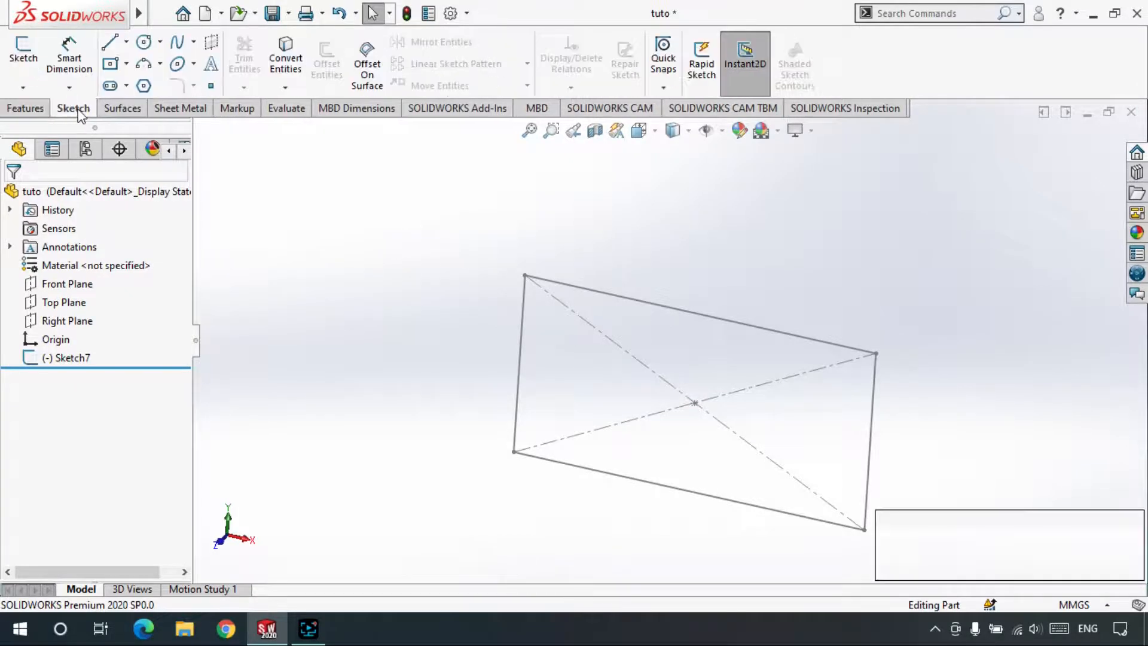
pyautogui.click(19, 111)
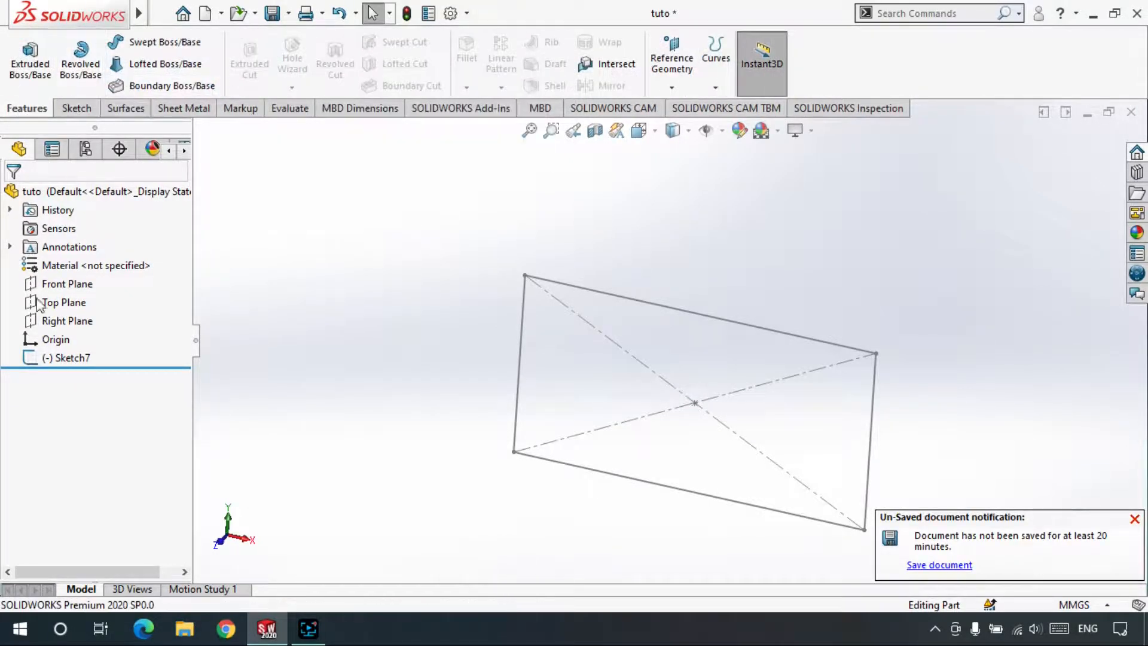
pyautogui.rightClick(64, 365)
pyautogui.click(75, 242)
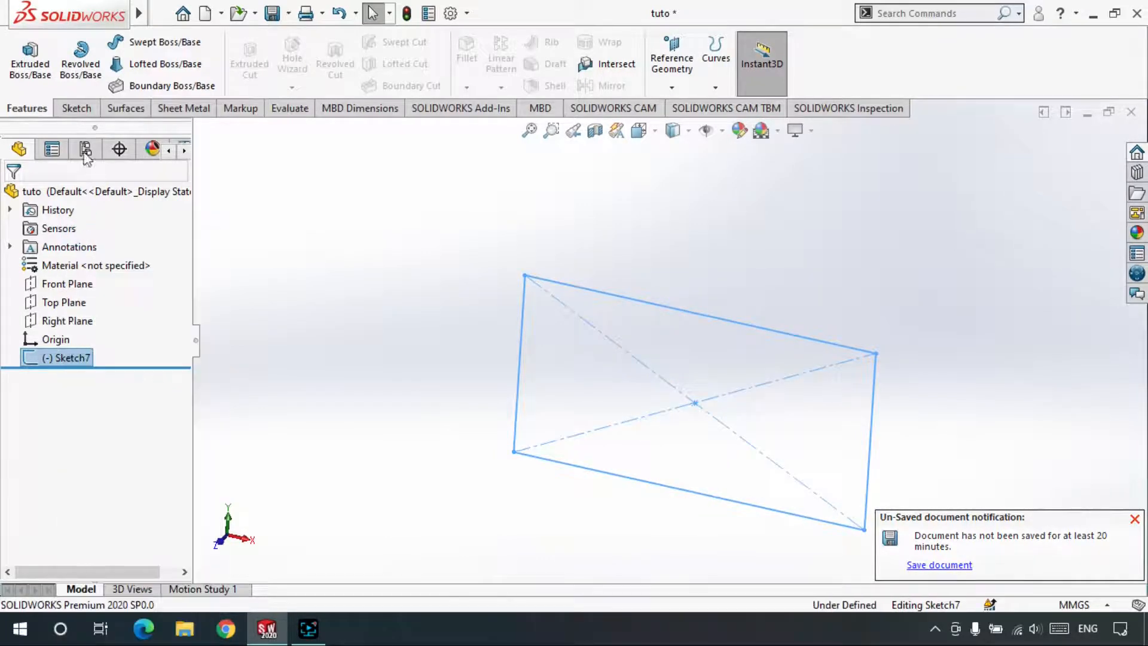
pyautogui.click(72, 113)
pyautogui.click(24, 110)
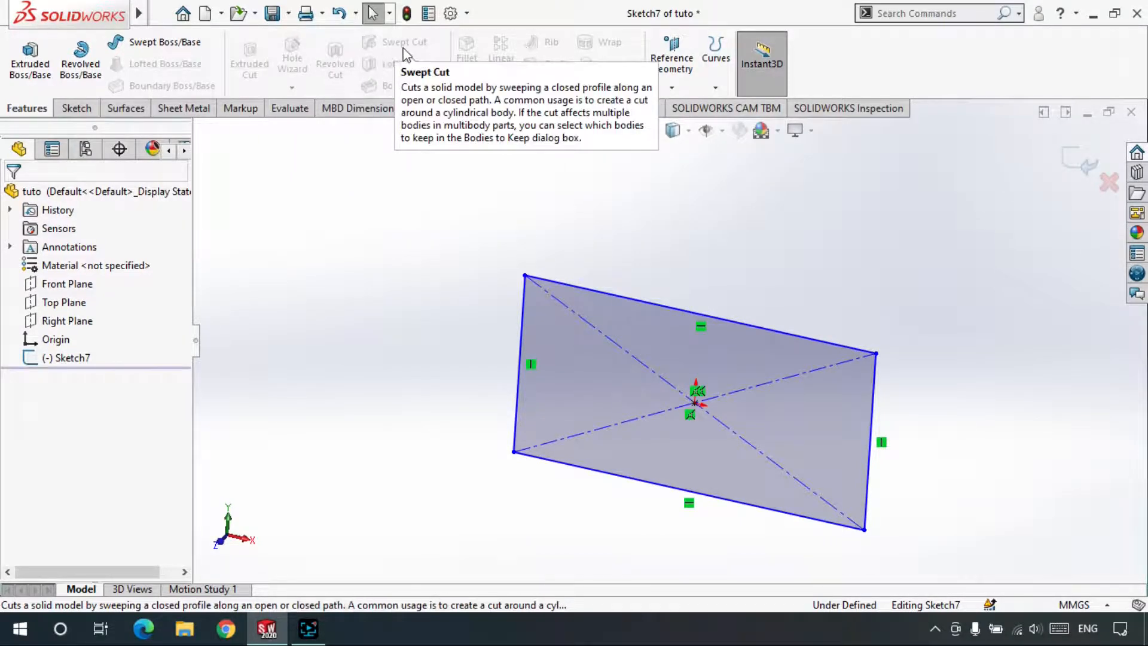
pyautogui.press('z')
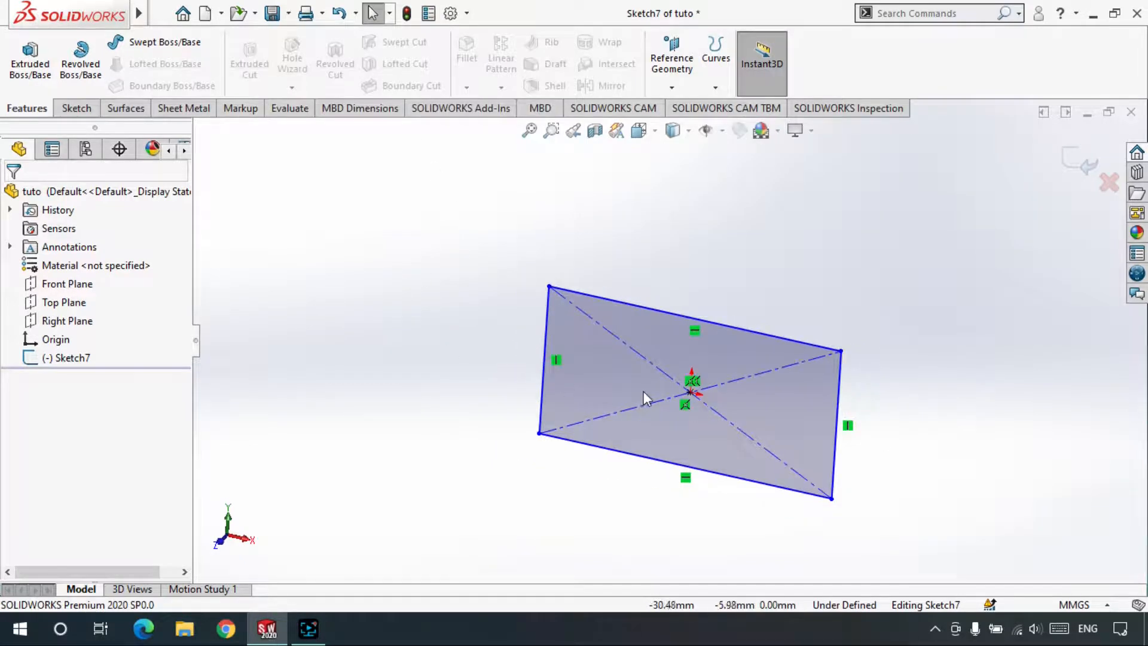
pyautogui.scroll(-1, 616, 402)
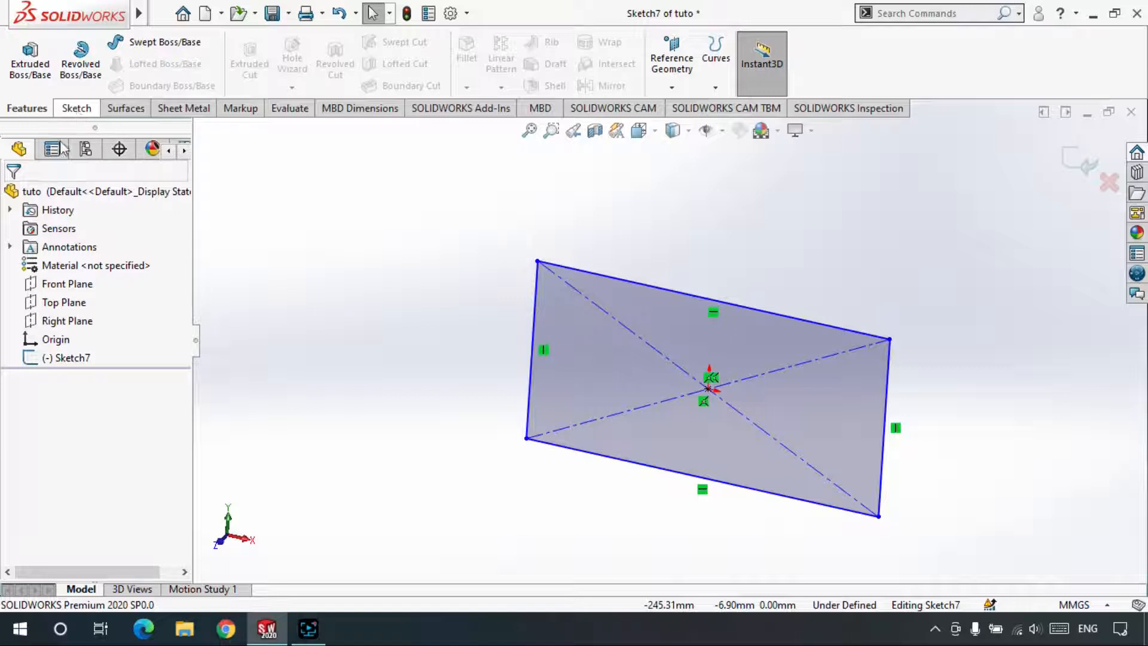
# Extrude the rectangle as a Blind boss 210 mm deep from the sketch plane to rebuild the block.
pyautogui.click(29, 63)
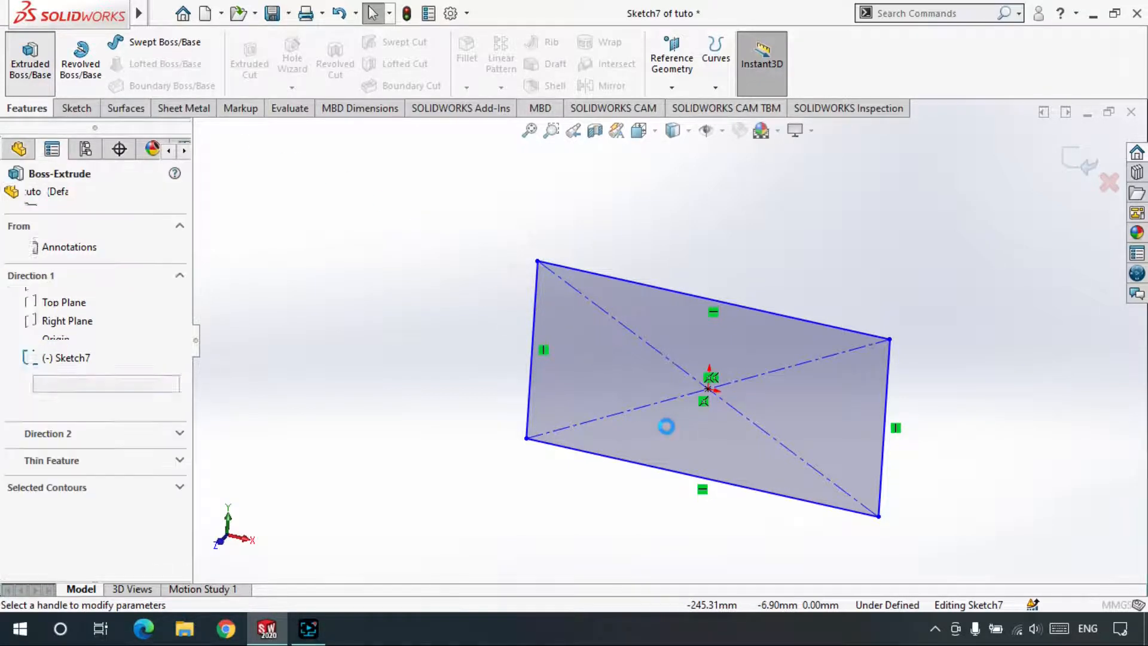
pyautogui.scroll(3, 461, 350)
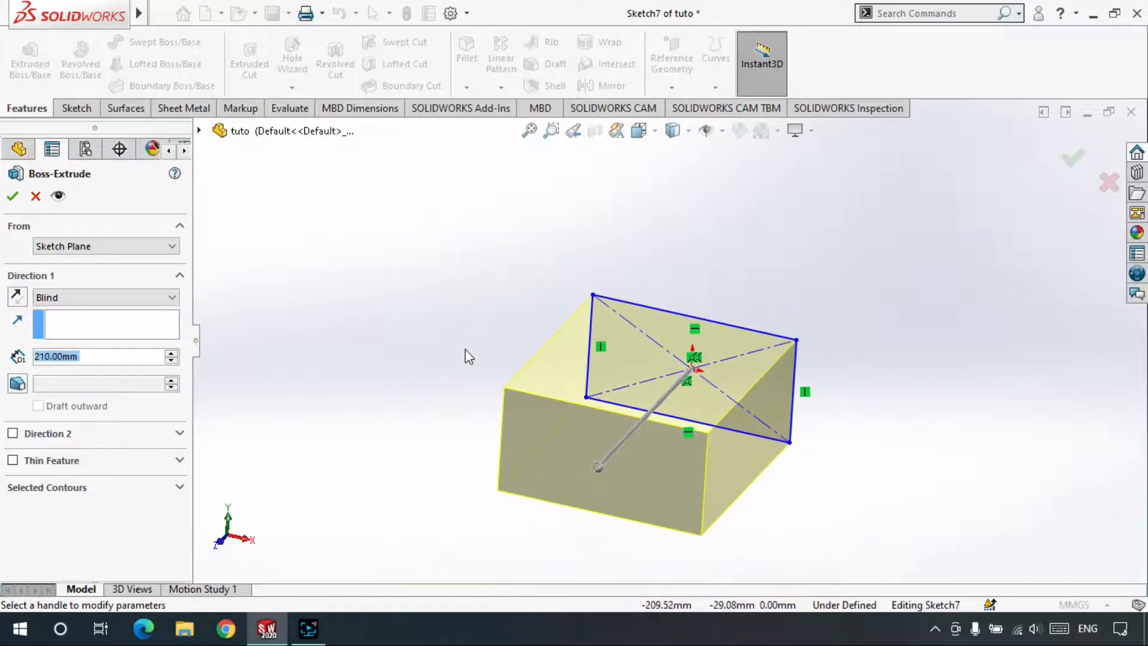
pyautogui.scroll(1, 464, 349)
pyautogui.click(9, 198)
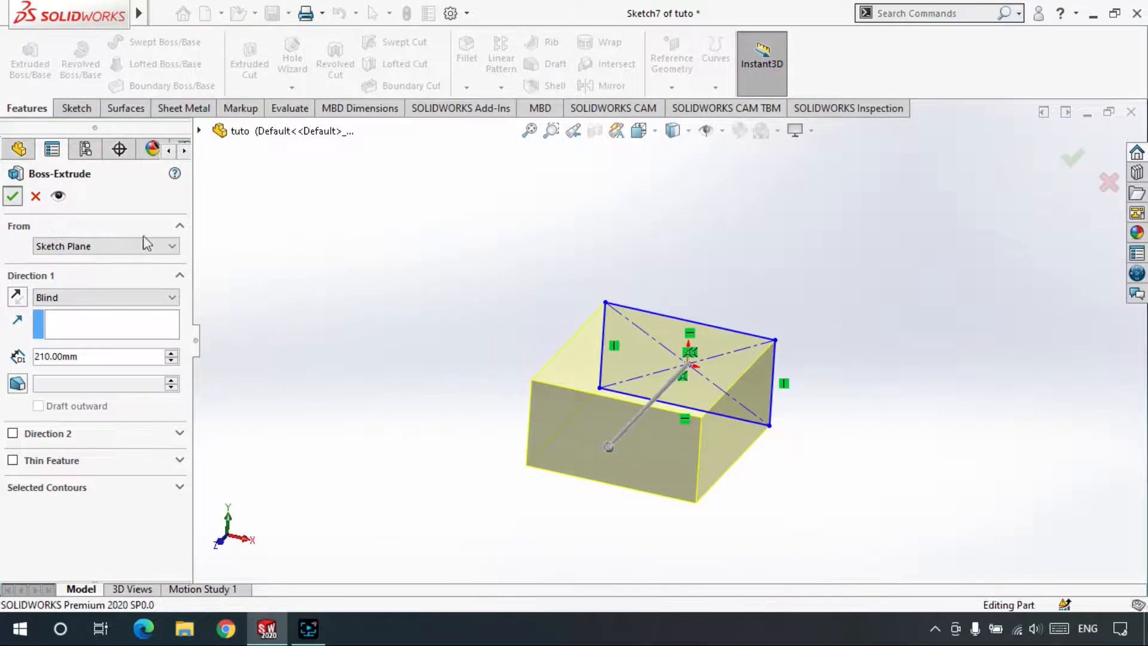
pyautogui.click(493, 348)
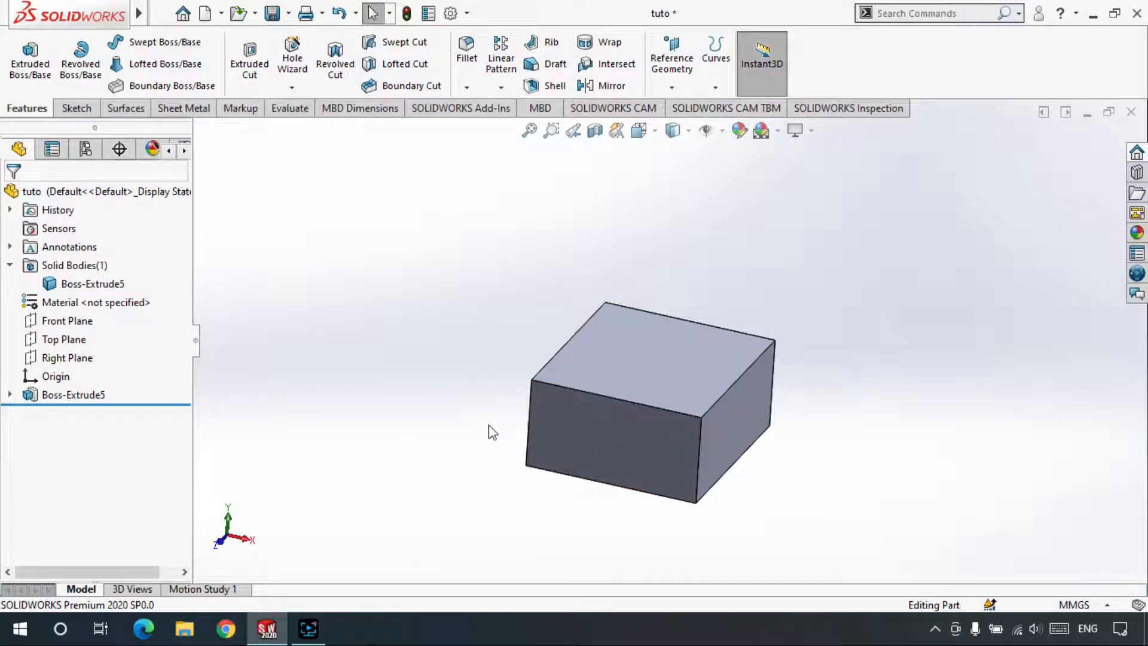
# Start a new sketch on the block's top face and view it face-on.
pyautogui.scroll(-2, 586, 373)
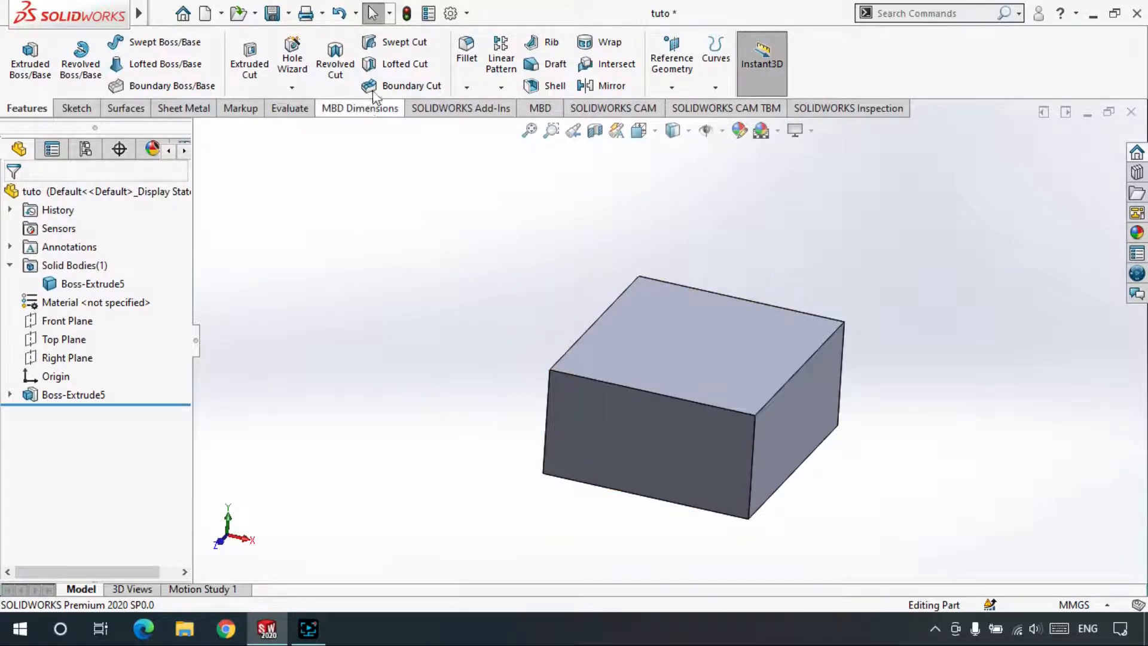
pyautogui.moveTo(665, 308); pyautogui.dragTo(697, 372, button='middle')
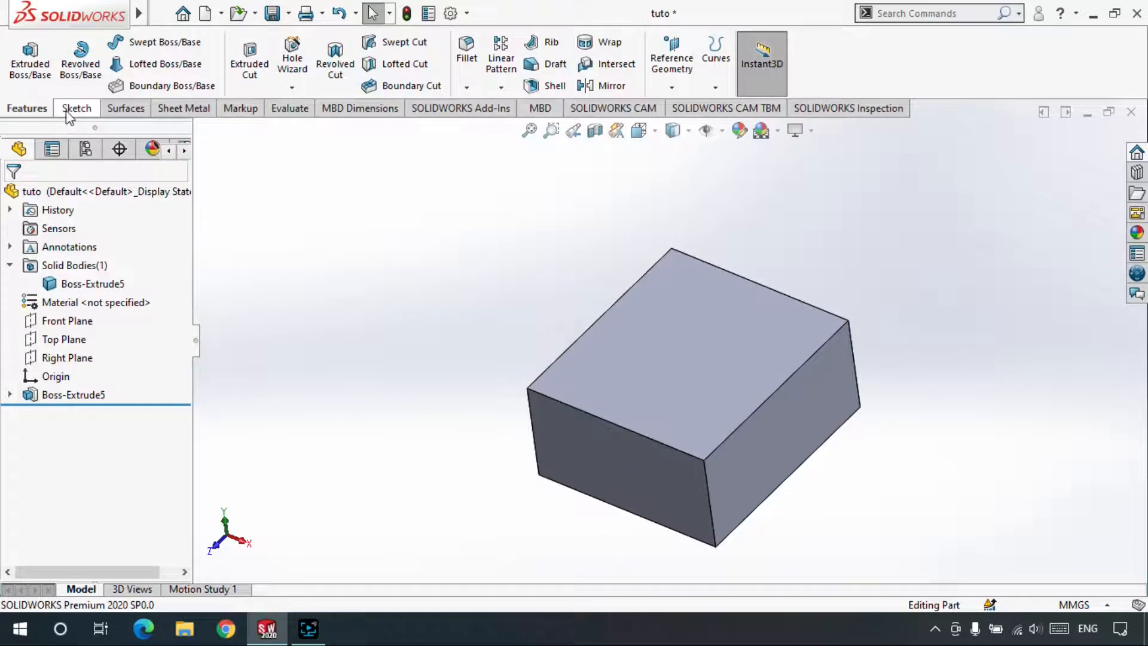
pyautogui.click(674, 359)
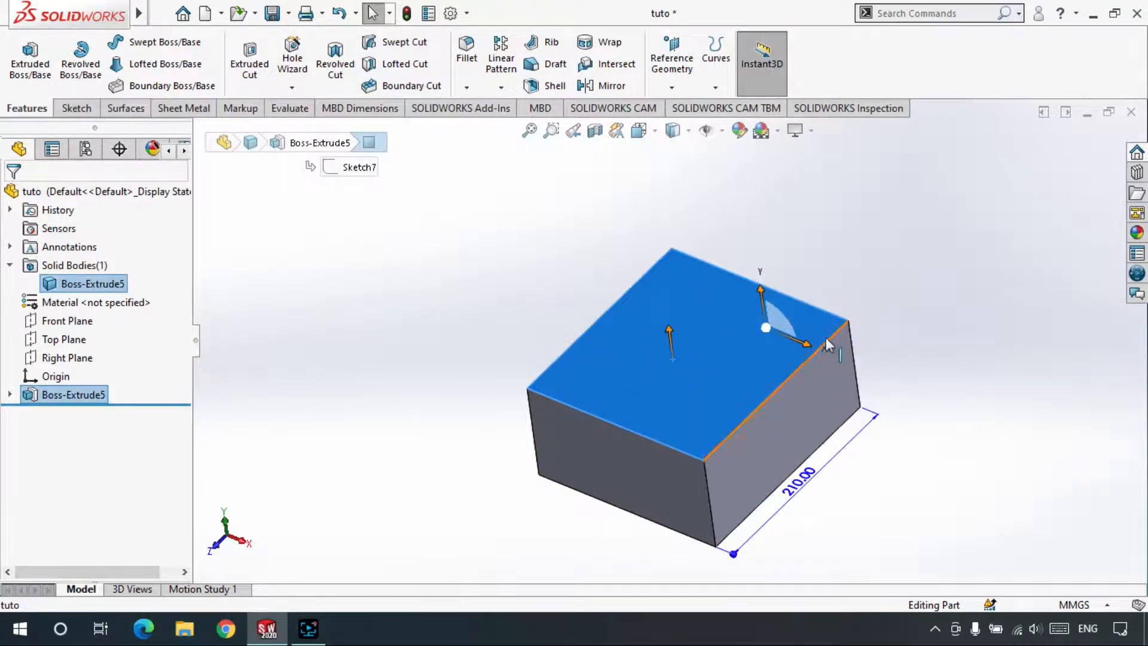
pyautogui.click(77, 108)
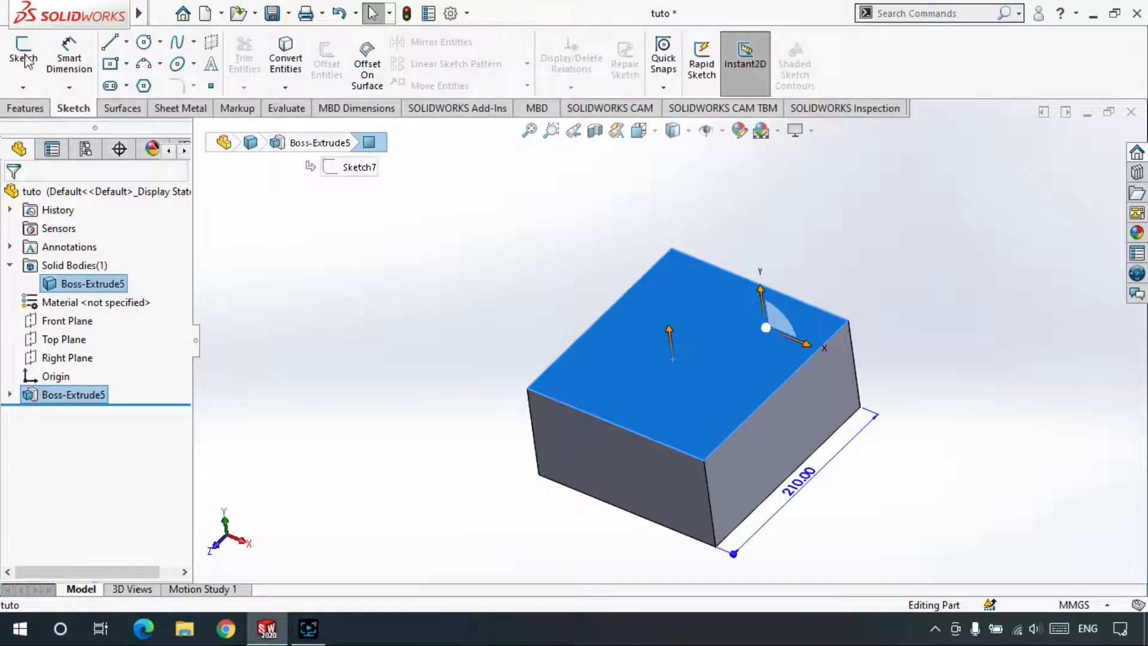
pyautogui.click(23, 54)
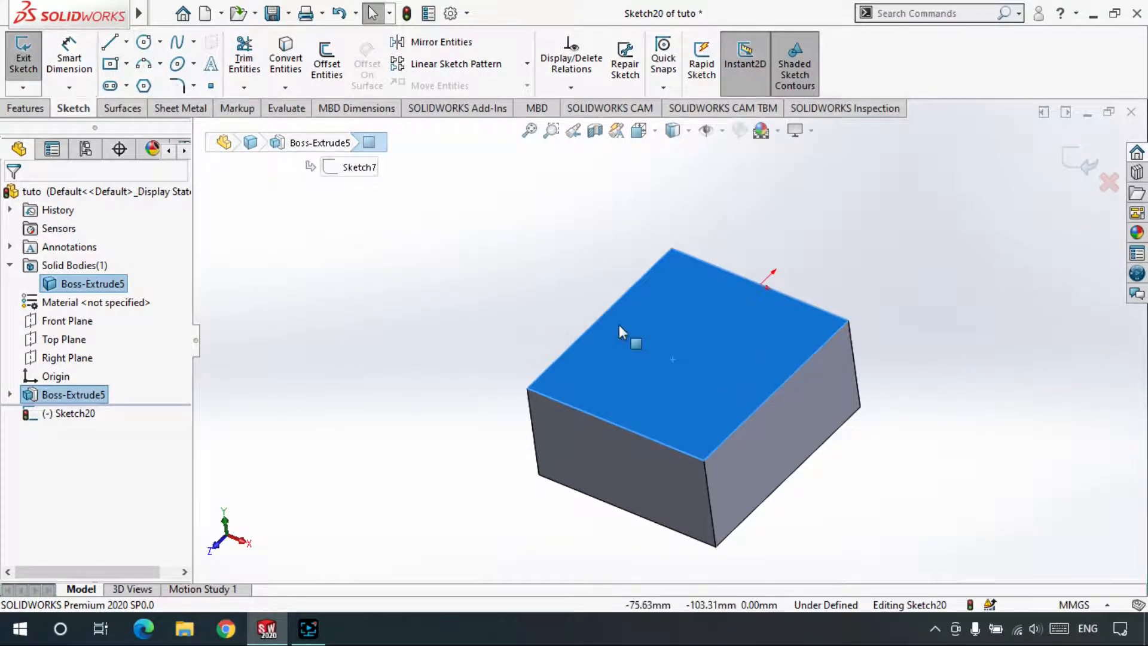
pyautogui.hotkey('ctrl', '8')
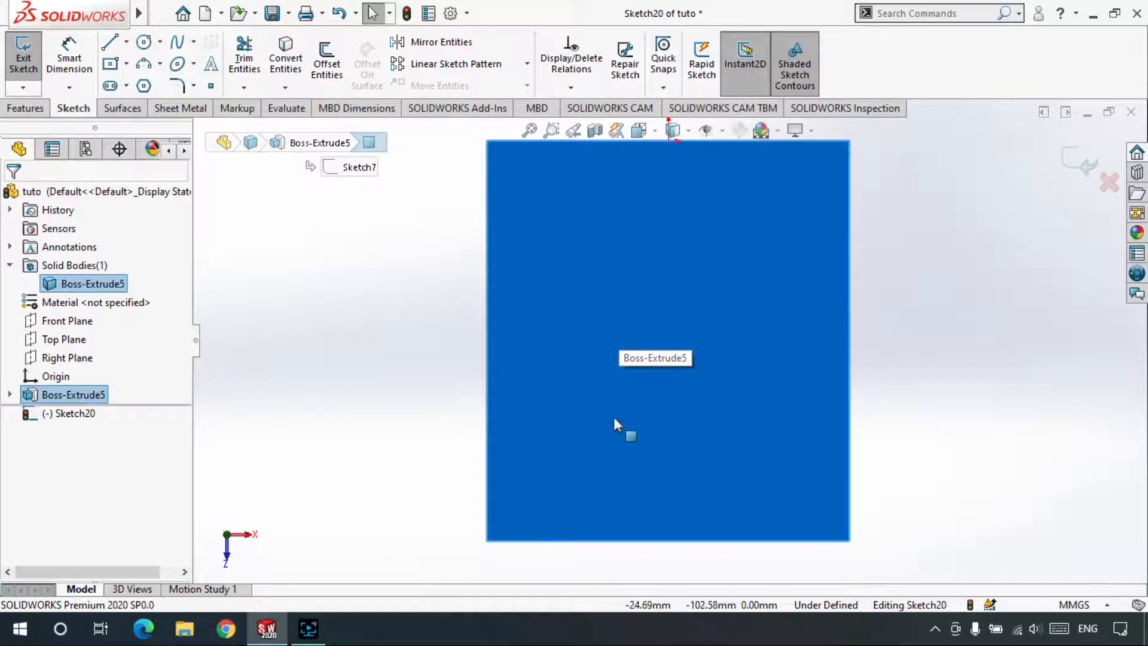
# Sketch a vertical line from the face's front edge, a tangent 180° arc about 27 mm in radius, a shorter return line and an opposite tangent arc.
pyautogui.scroll(1, 696, 214)
pyautogui.scroll(-1, 696, 214)
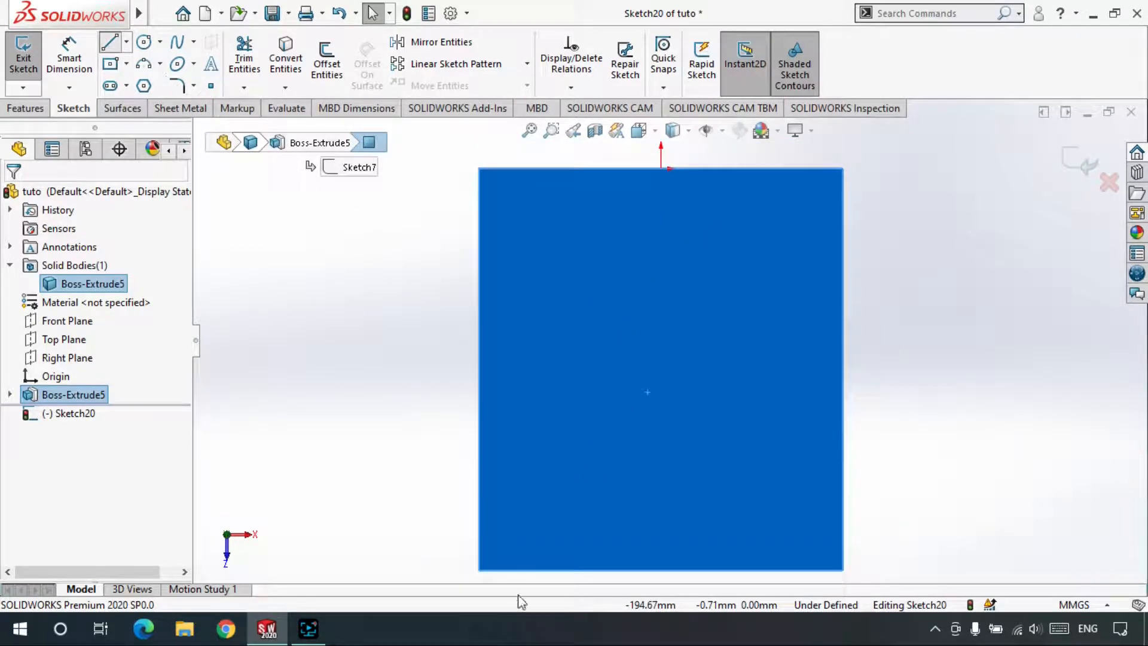
pyautogui.click(513, 571)
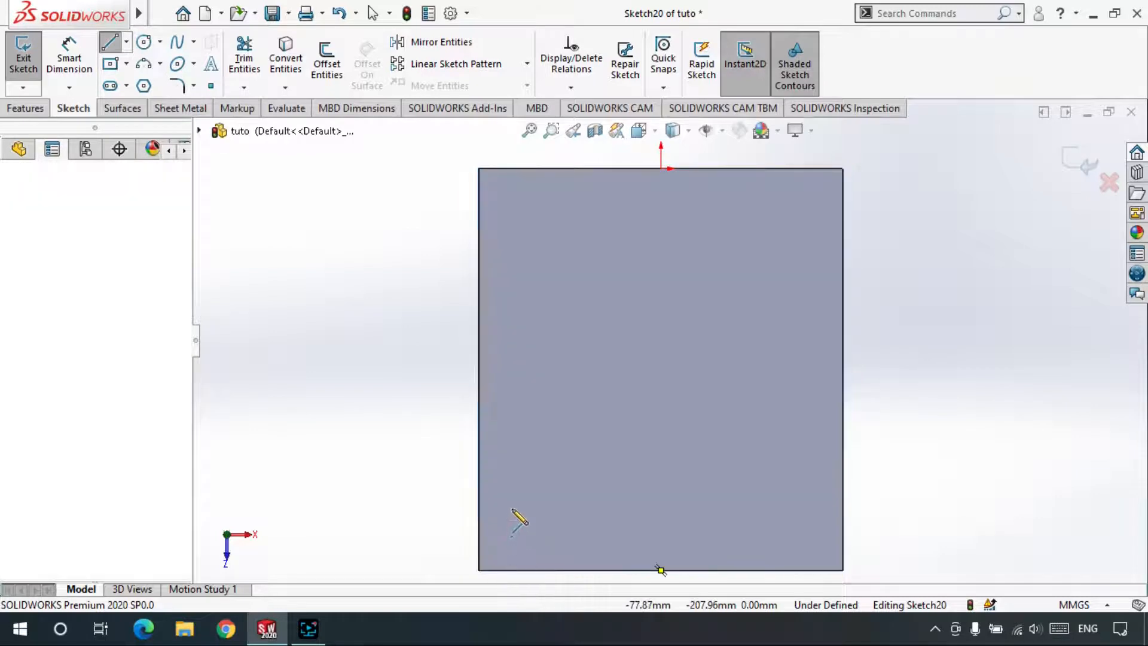
pyautogui.click(513, 412)
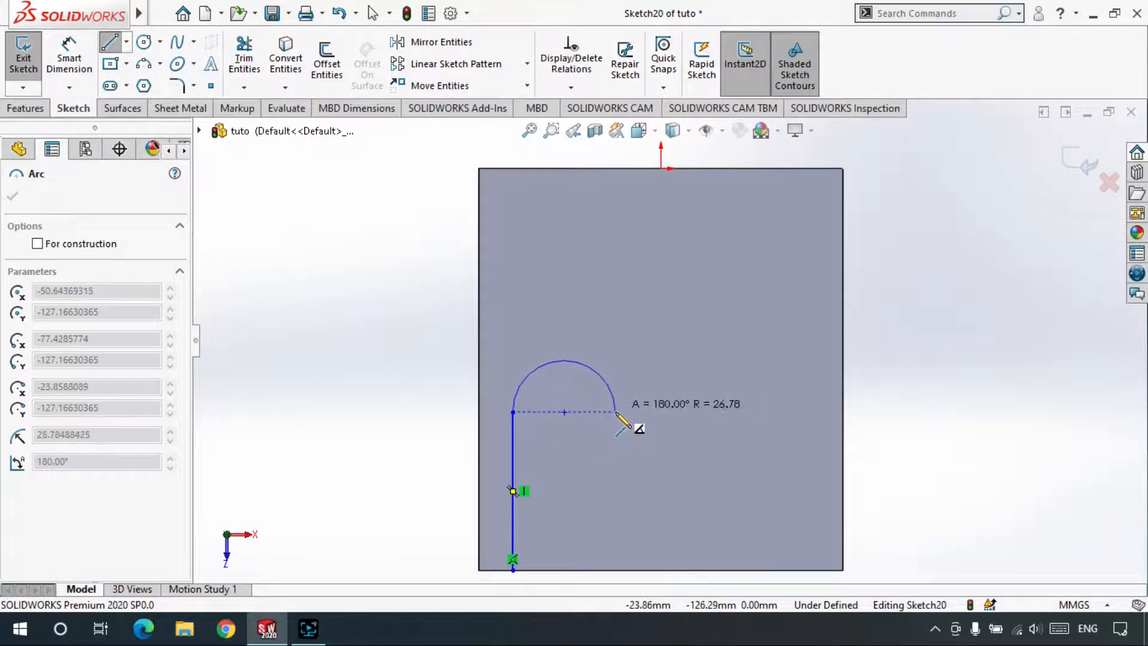
pyautogui.click(620, 412)
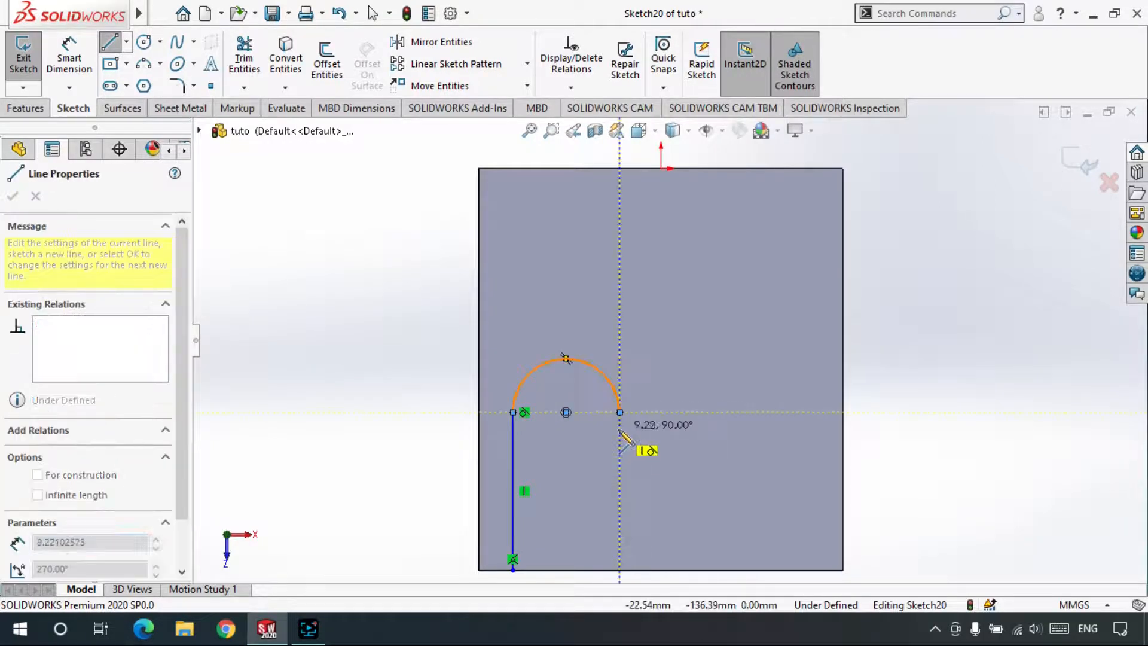
pyautogui.click(620, 491)
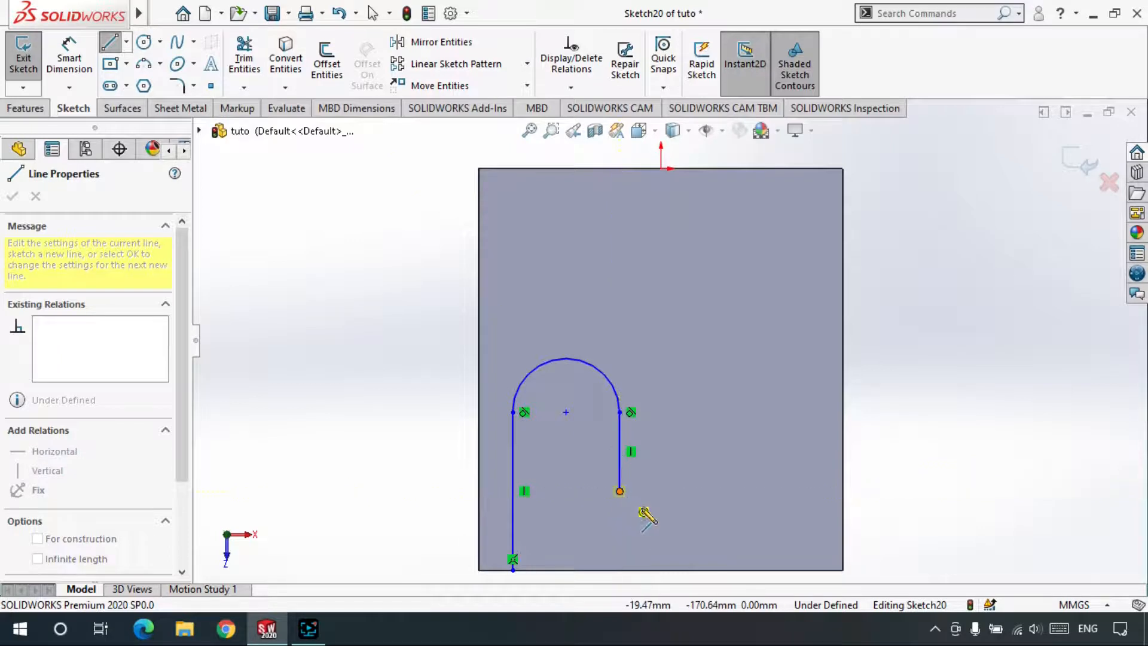
pyautogui.click(721, 490)
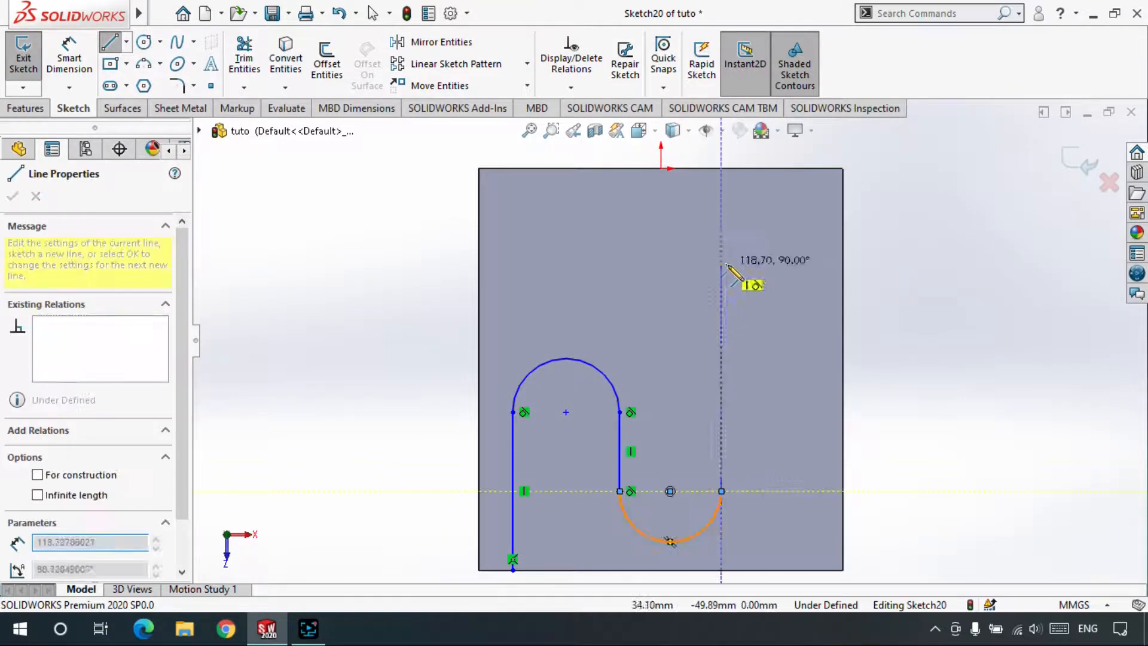
# Finish the serpentine path with a long vertical line, a tangent quarter arc and a horizontal line about 42 mm long ending on the side edge.
pyautogui.click(721, 245)
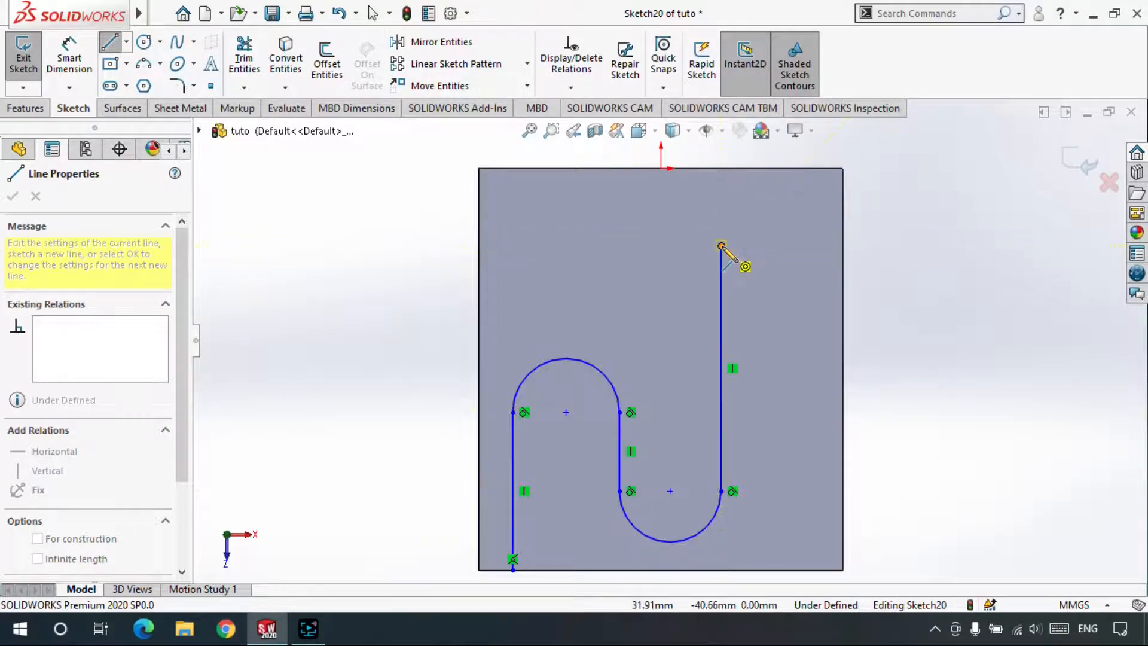
pyautogui.click(763, 205)
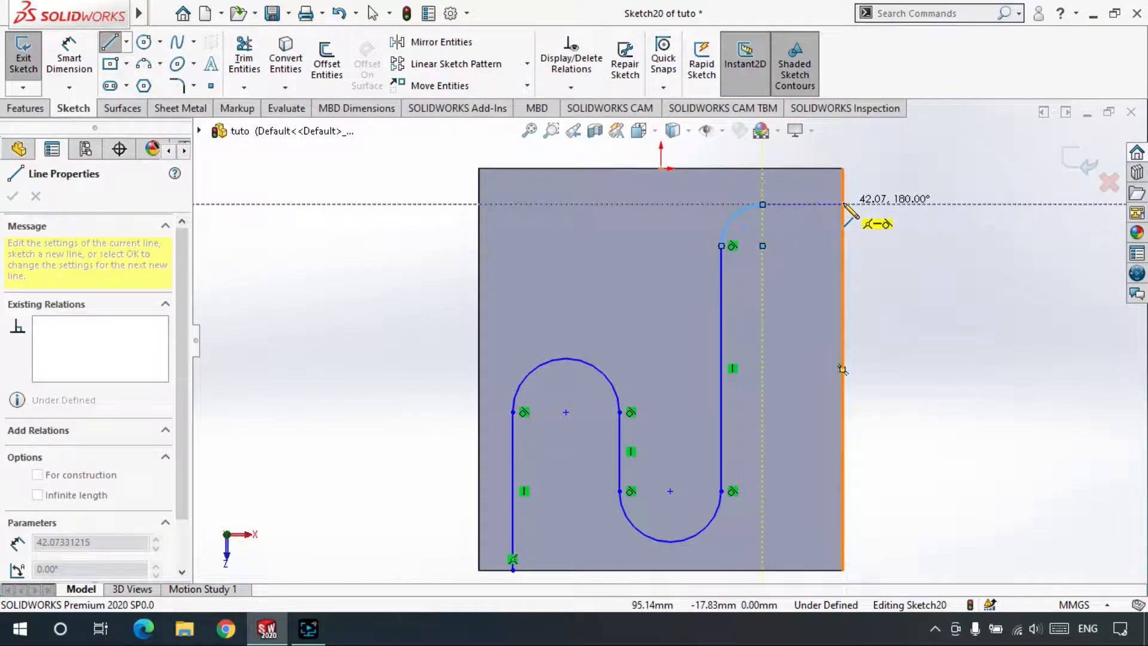
pyautogui.click(843, 205)
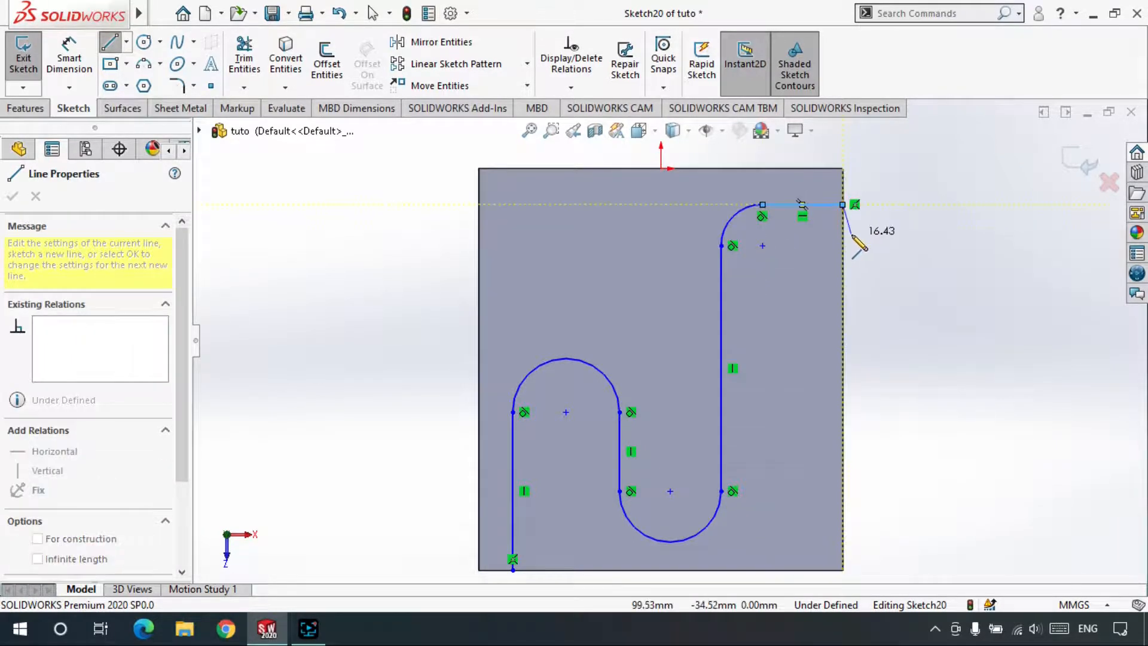
pyautogui.press('Escape')
pyautogui.press('Escape')
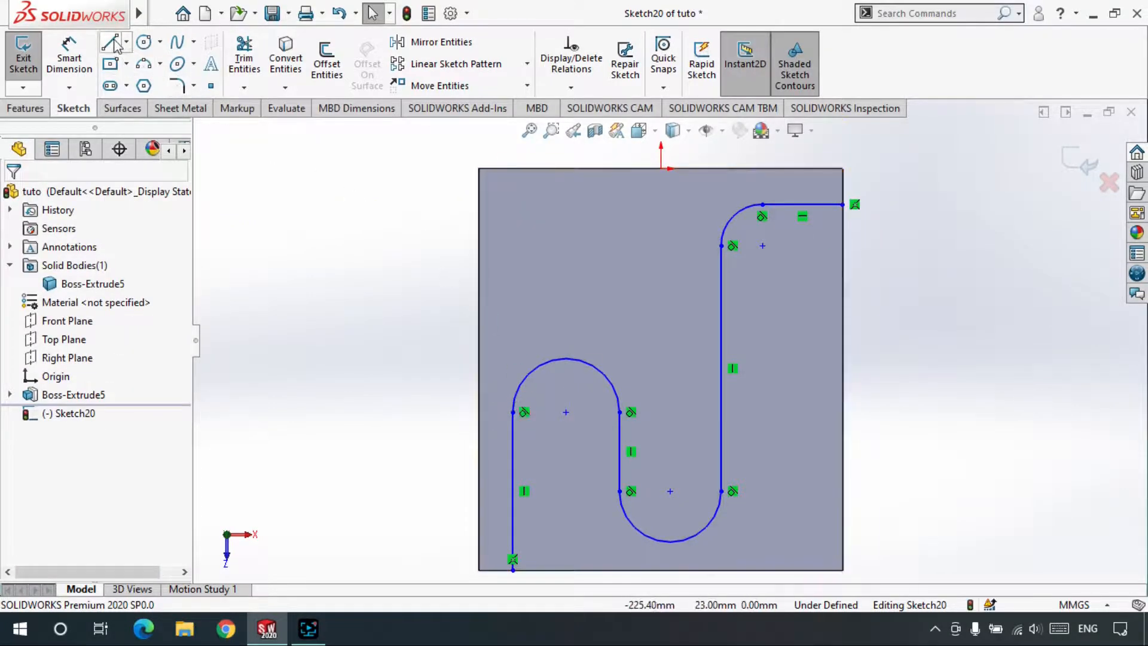
# Try starting a tangent arc from a vertical line about 61 mm long drawn beside the block, and delete the trial line.
pyautogui.press('l')
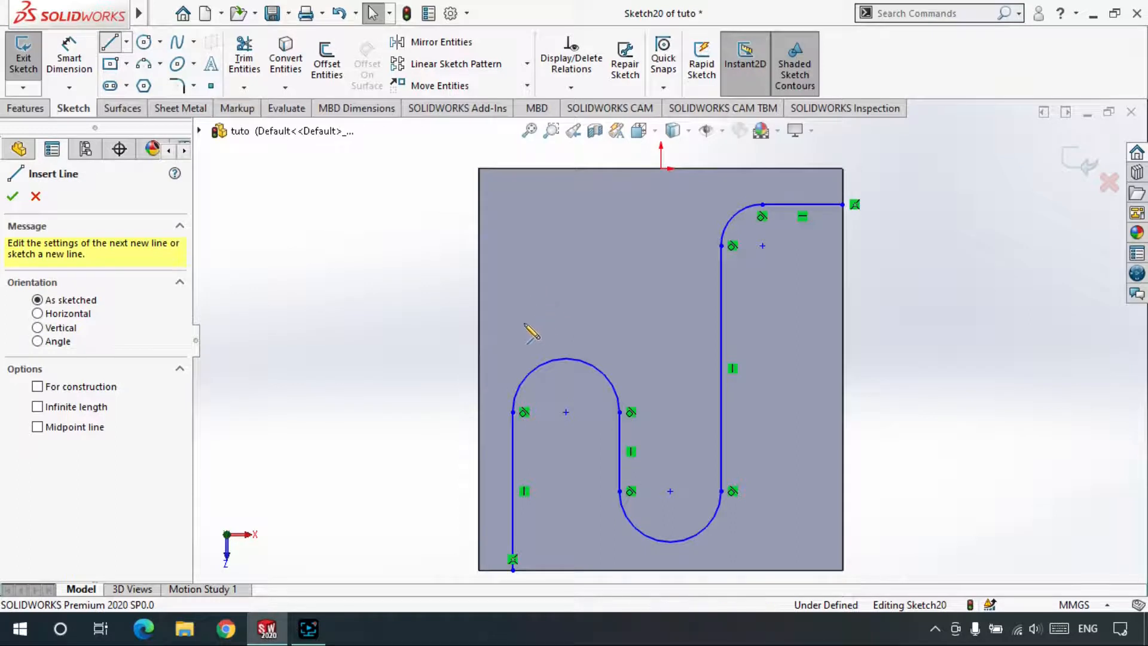
pyautogui.click(324, 374)
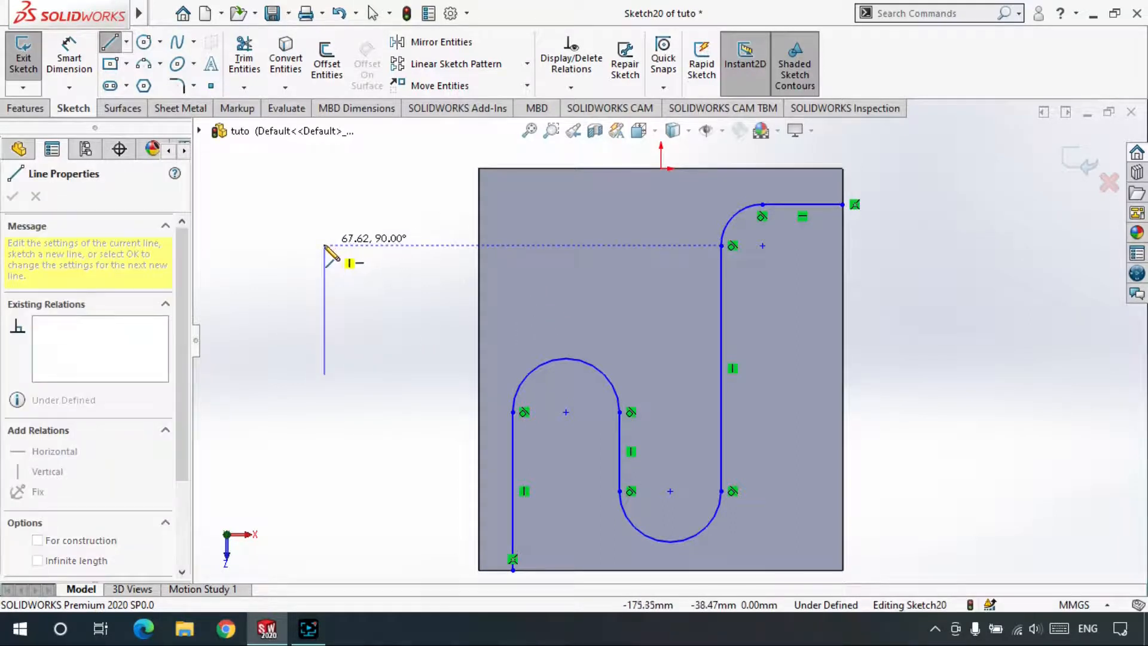
pyautogui.click(324, 259)
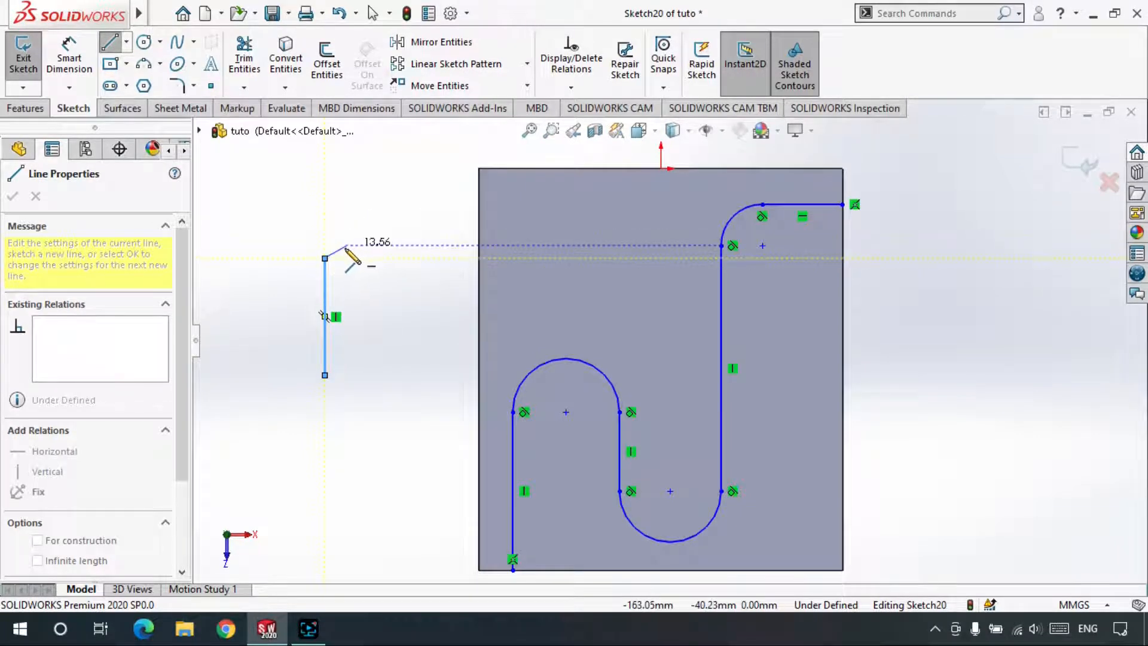
pyautogui.click(324, 259)
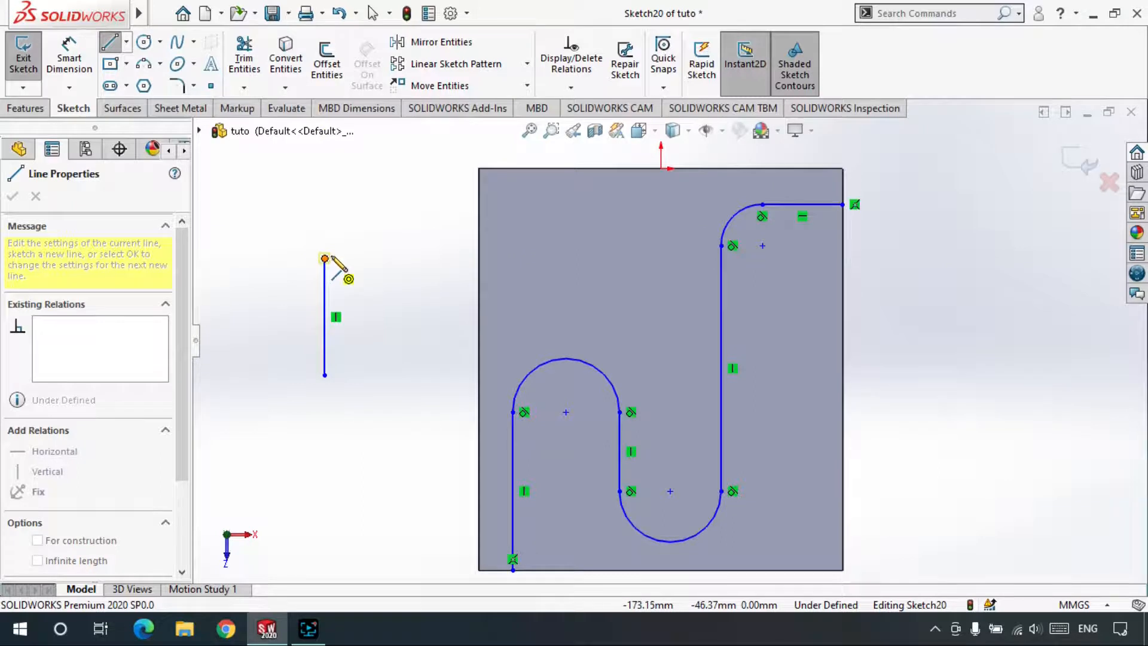
pyautogui.press('a')
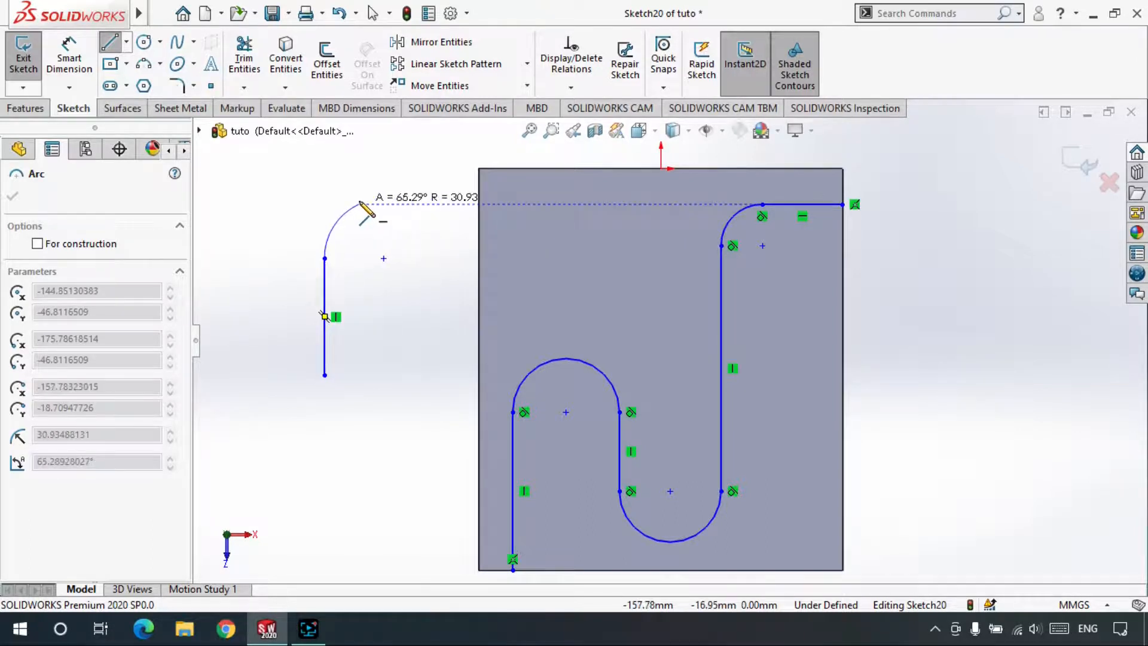
pyautogui.press('Escape')
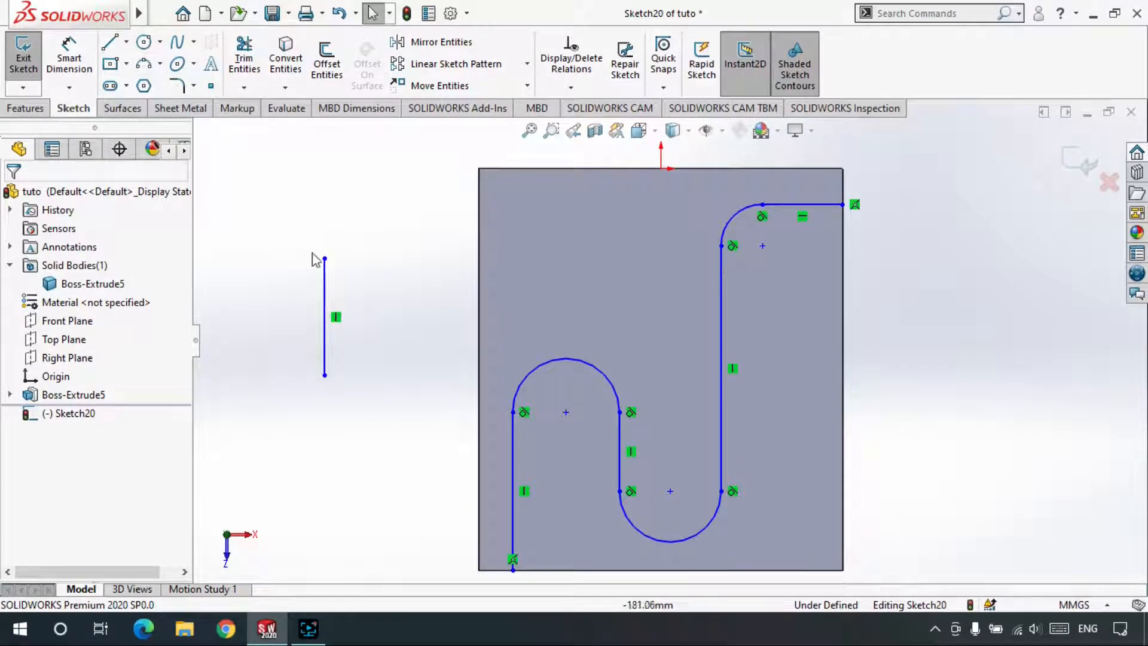
pyautogui.click(324, 294)
pyautogui.press('Delete')
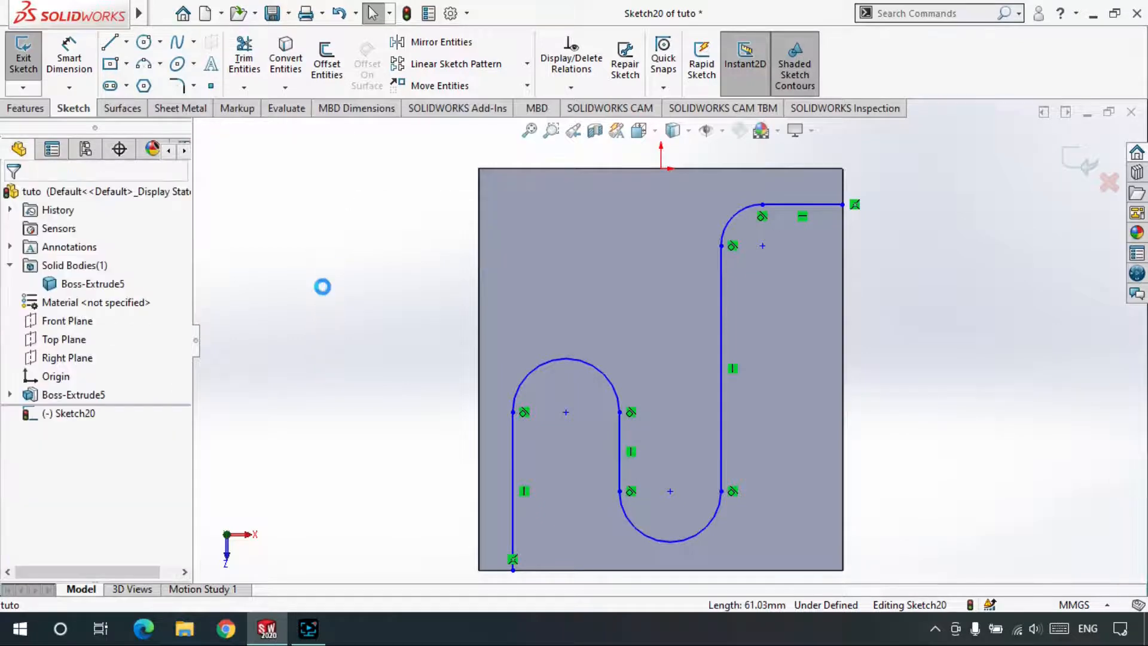
# Examine the Top Plane, Front Plane and block's front face at the path's start as possible planes for the sweep profile.
pyautogui.moveTo(495, 482)
pyautogui.mouseDown(button='middle')
pyautogui.moveTo(487, 340)
pyautogui.moveTo(548, 394)
pyautogui.moveTo(586, 353)
pyautogui.moveTo(711, 272)
pyautogui.mouseUp(button='middle')
pyautogui.scroll(-2, 681, 319)
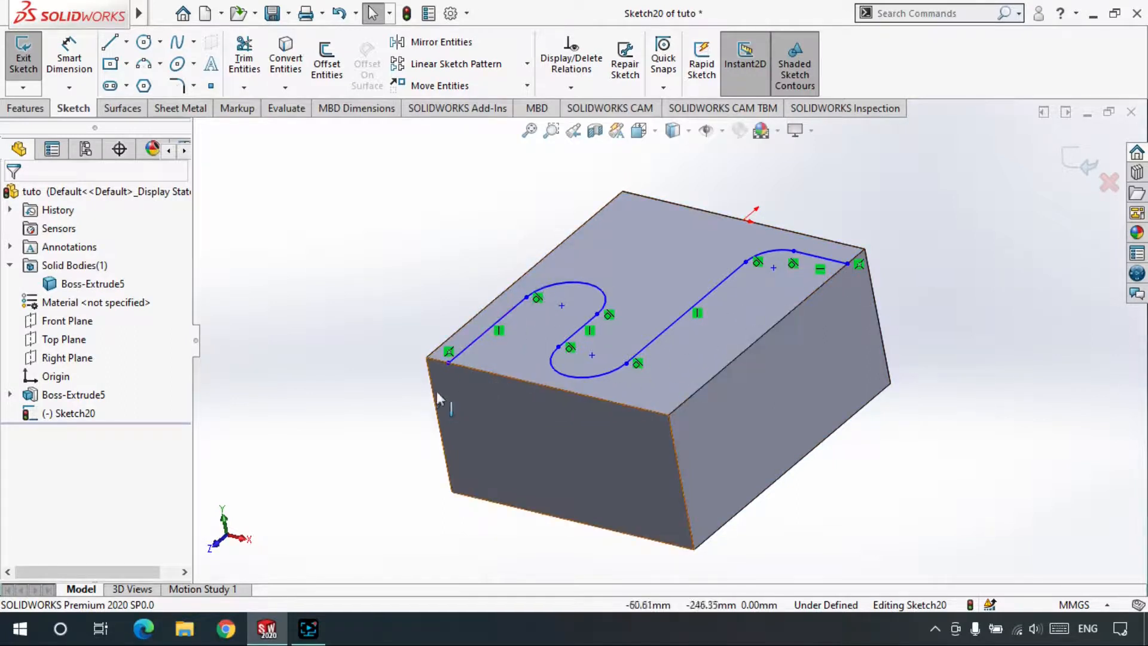
pyautogui.moveTo(552, 331)
pyautogui.mouseDown(button='middle')
pyautogui.moveTo(631, 272)
pyautogui.moveTo(616, 246)
pyautogui.moveTo(694, 274)
pyautogui.mouseUp(button='middle')
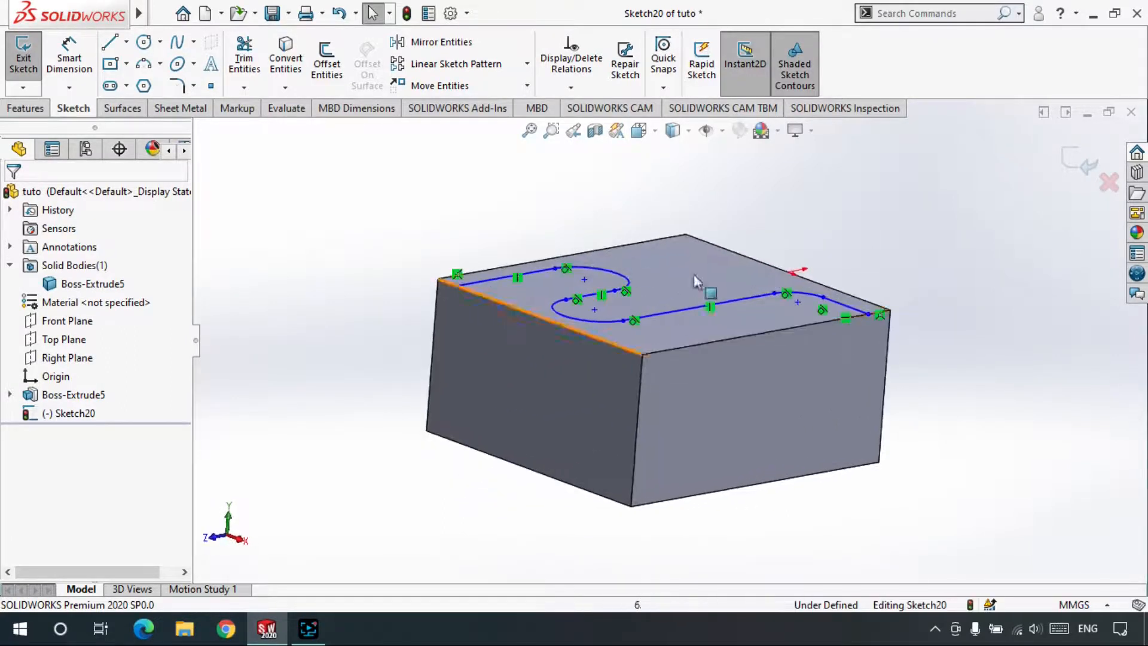
pyautogui.click(62, 341)
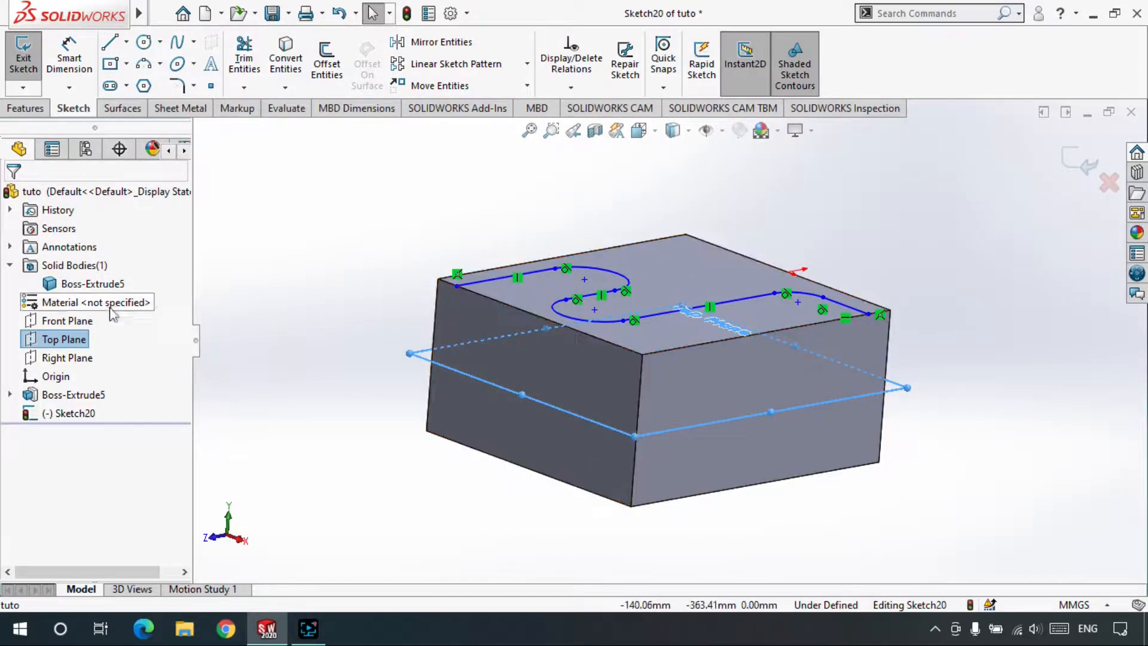
pyautogui.click(62, 321)
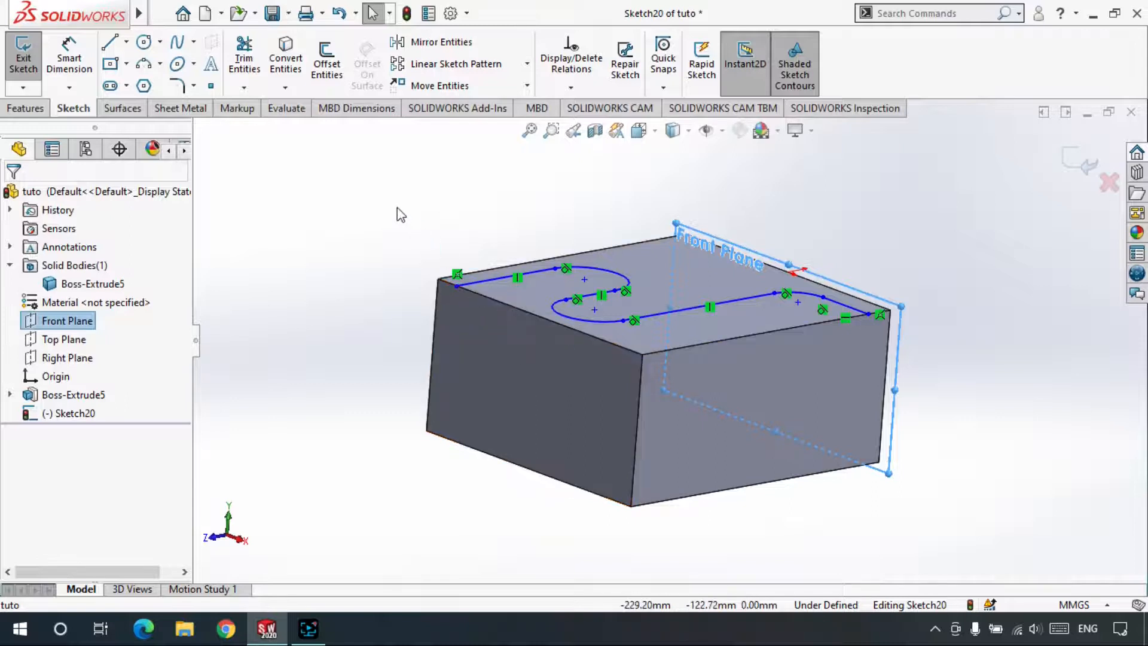
pyautogui.click(410, 317)
pyautogui.scroll(-5, 497, 287)
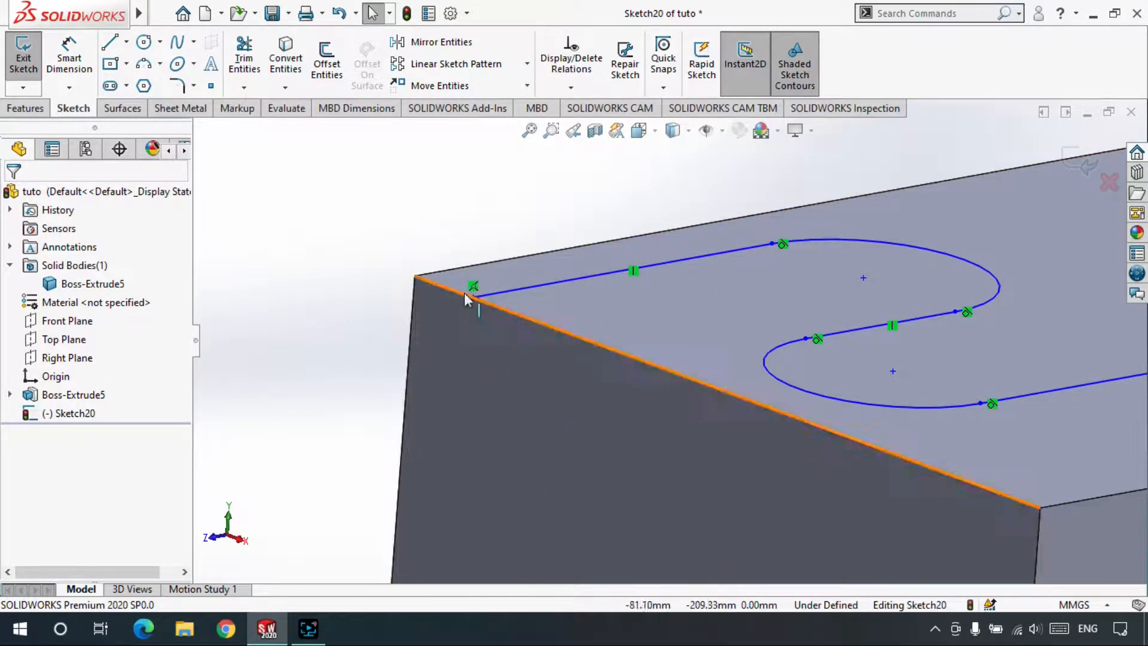
pyautogui.scroll(8, 556, 431)
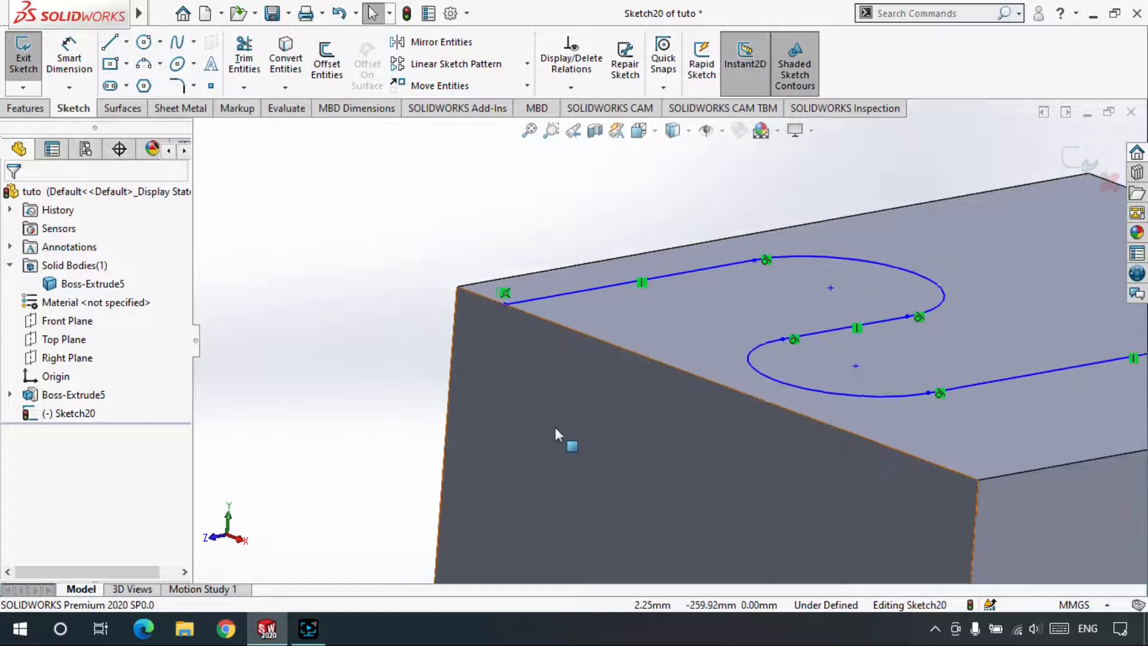
pyautogui.scroll(-2, 734, 448)
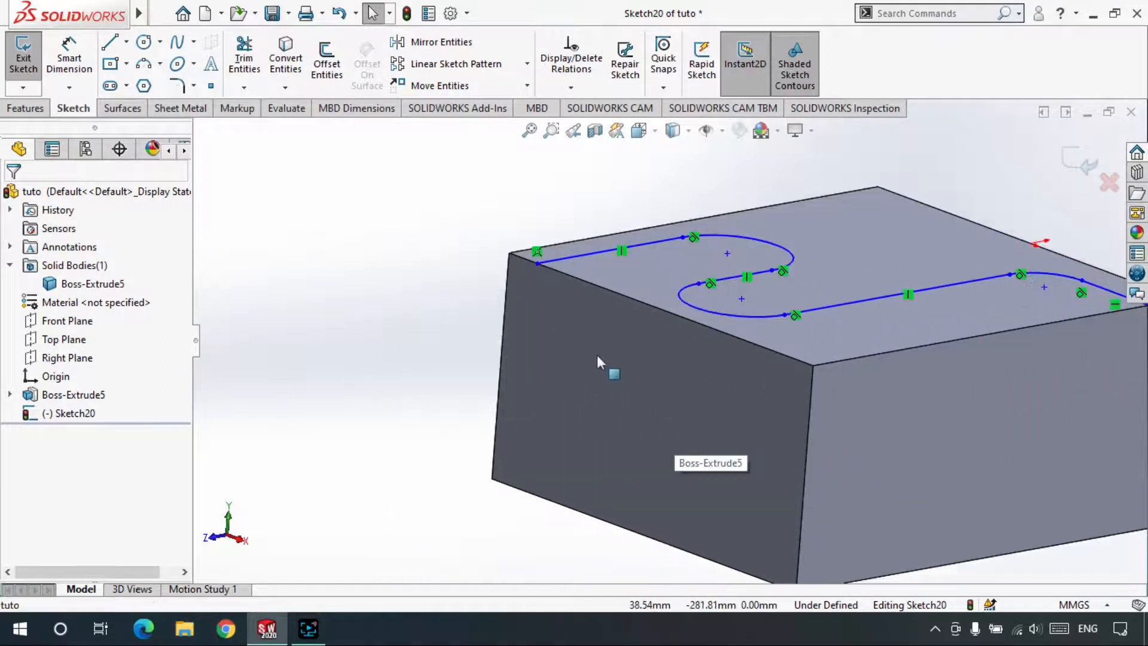
pyautogui.click(596, 354)
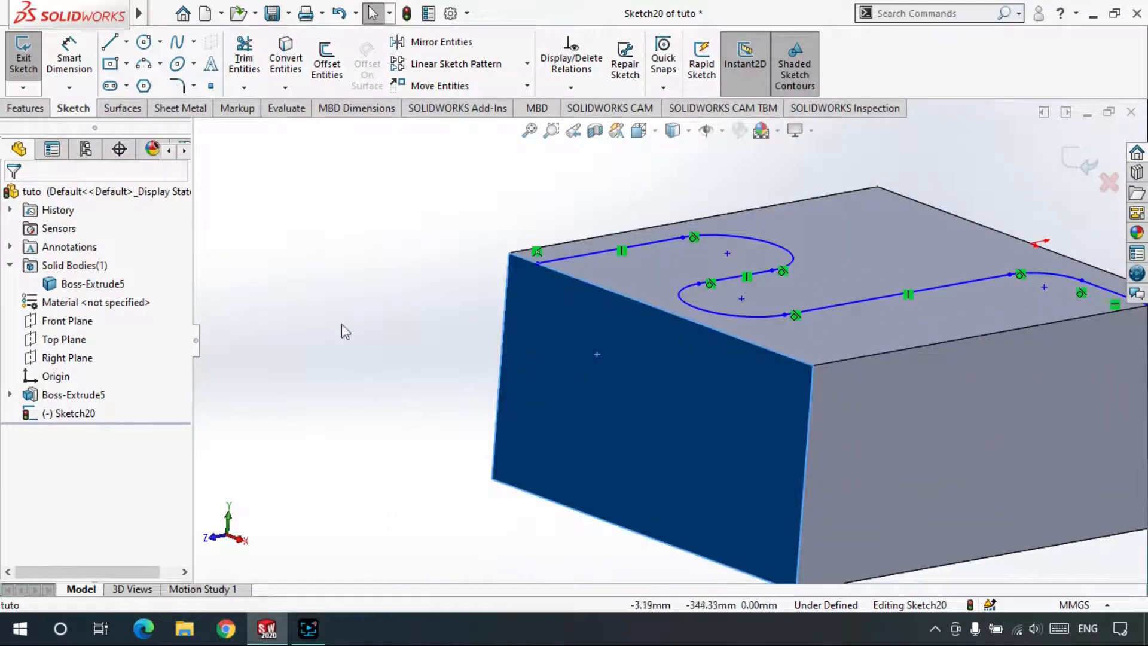
pyautogui.click(336, 290)
# Close the path sketch and start a new sketch on the block's front face, where the path begins.
pyautogui.click(1085, 163)
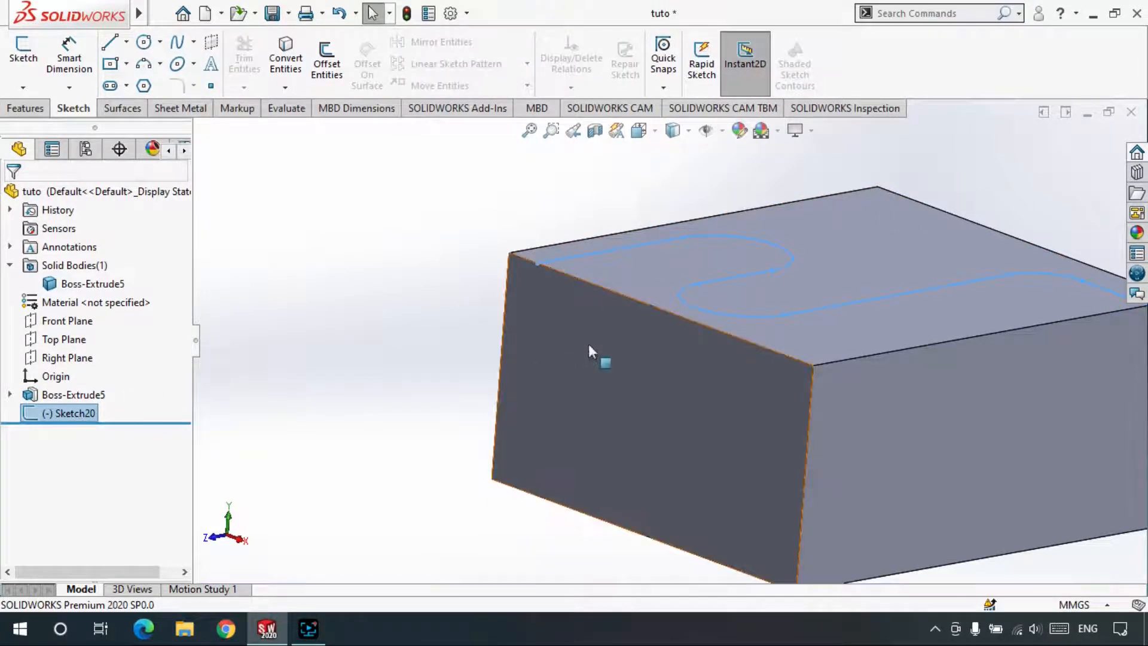
pyautogui.click(297, 269)
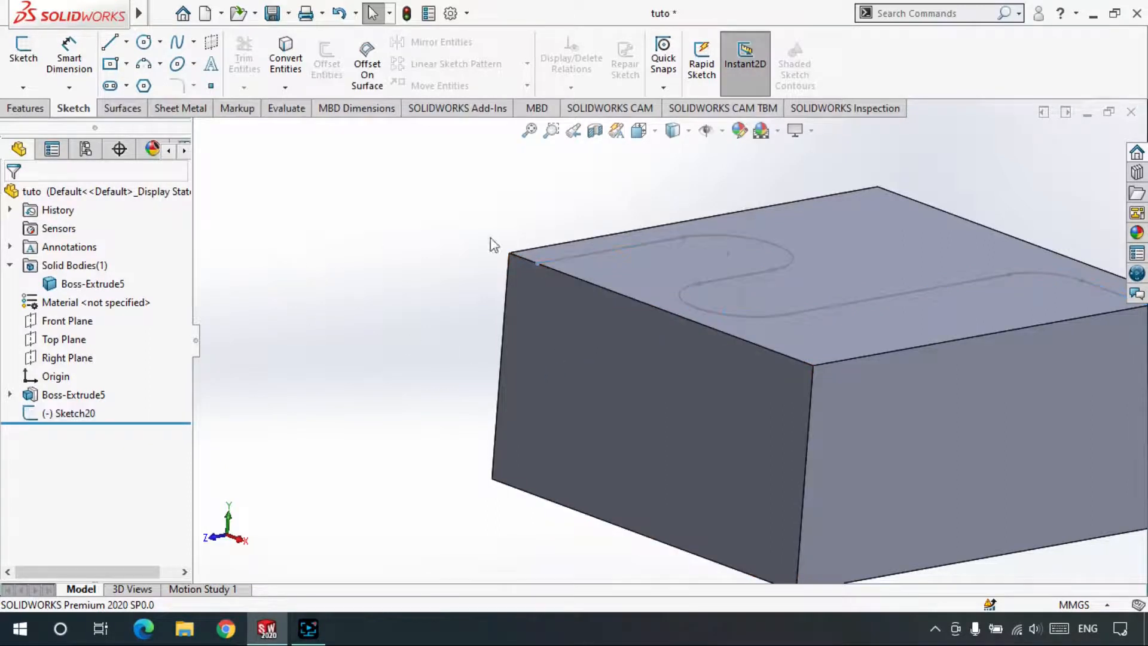
pyautogui.scroll(2, 692, 257)
pyautogui.scroll(-2, 691, 257)
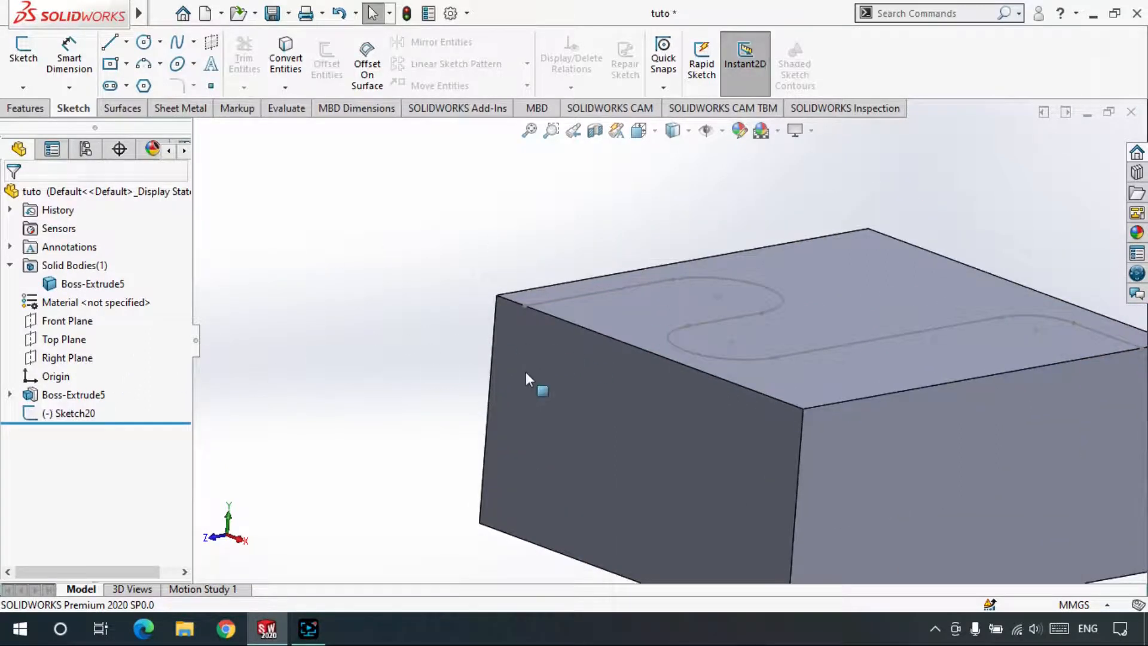
pyautogui.click(554, 387)
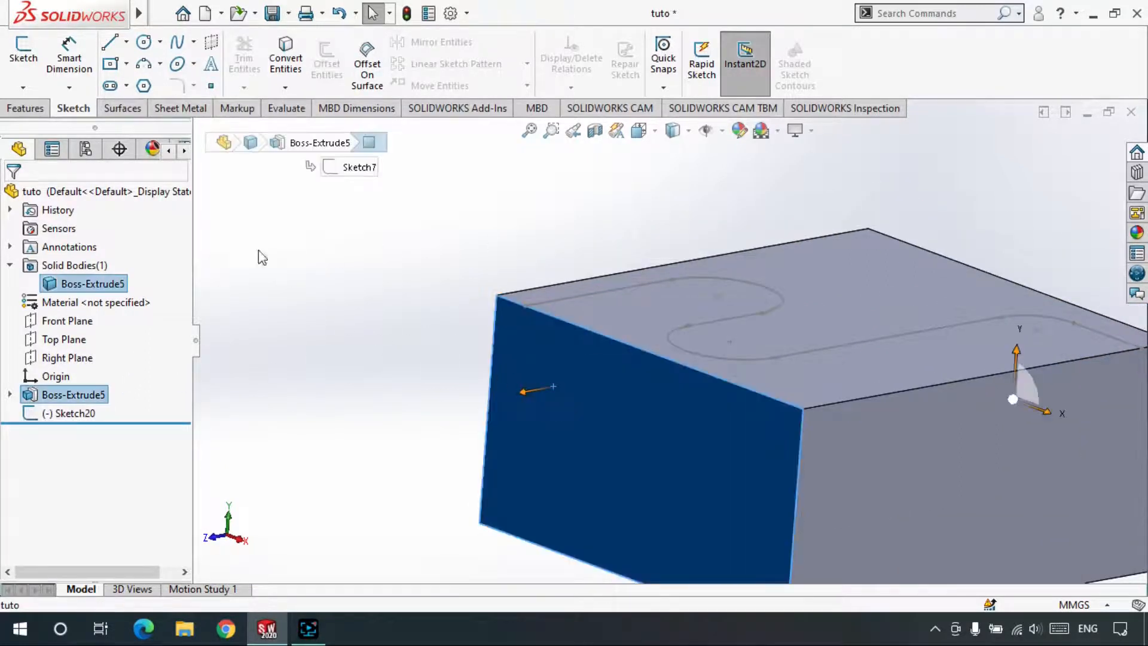
pyautogui.click(9, 44)
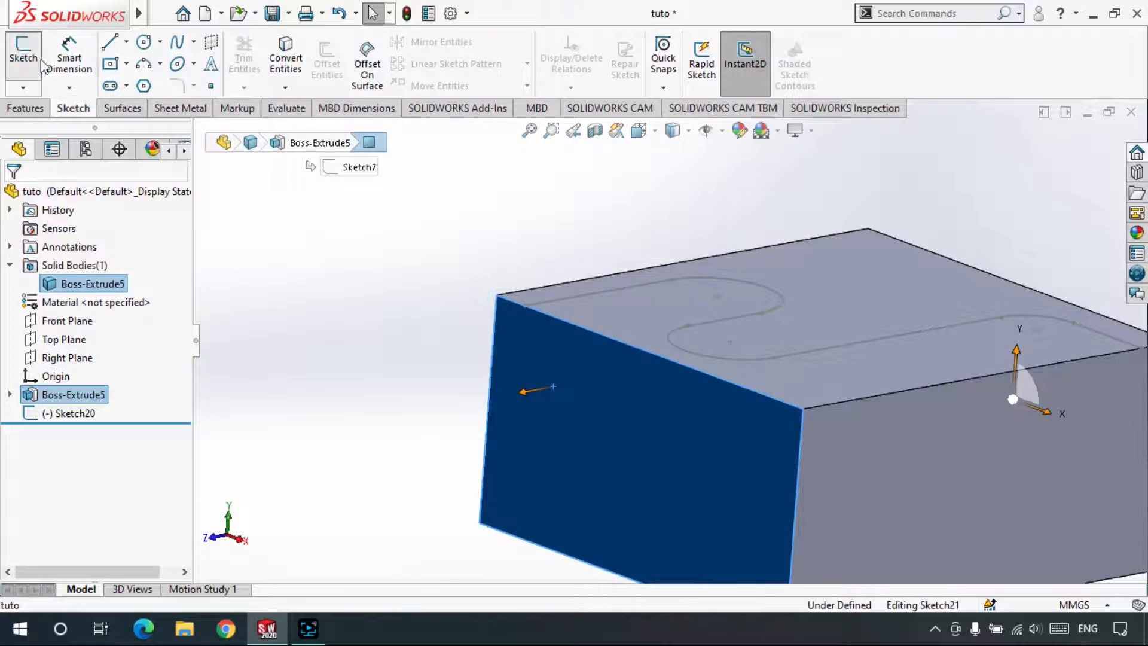
# Draw the profile circle on the front face, centred on the path's start point on the upper edge.
pyautogui.click(144, 42)
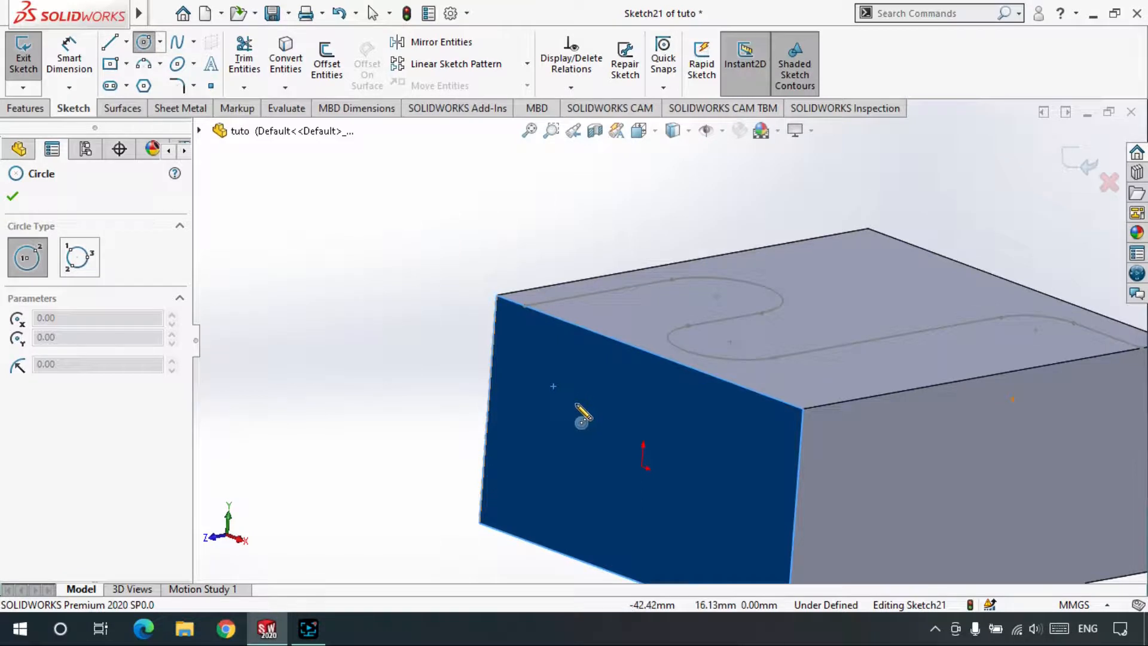
pyautogui.hotkey('ctrl', '8')
pyautogui.scroll(-3, 461, 230)
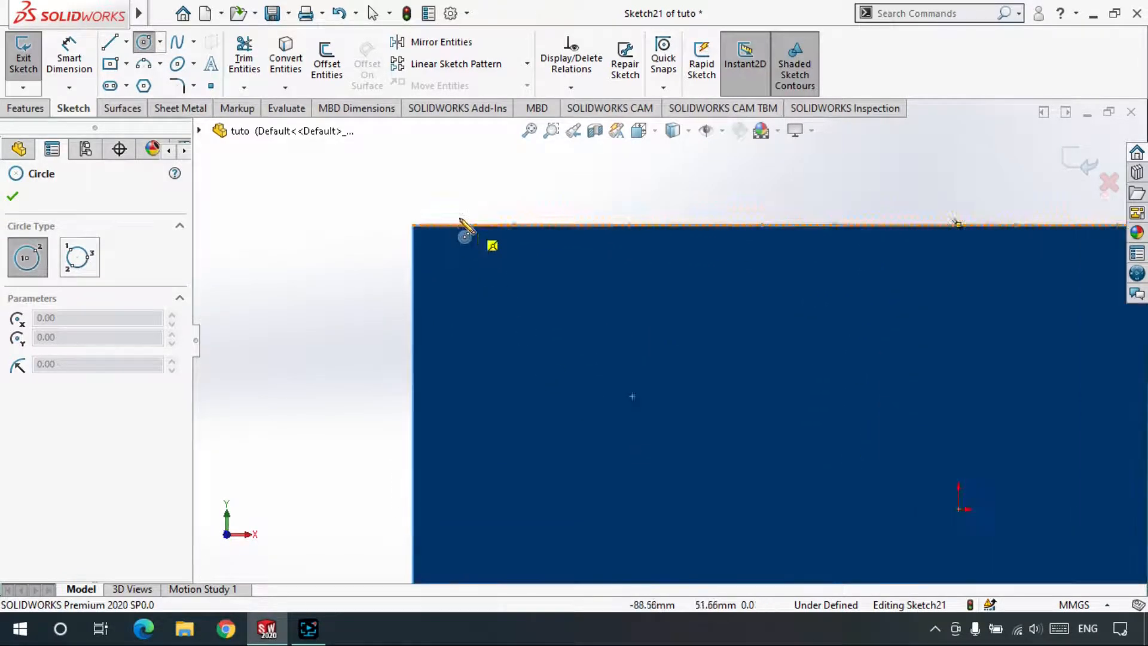
pyautogui.scroll(-2, 460, 219)
pyautogui.click(562, 242)
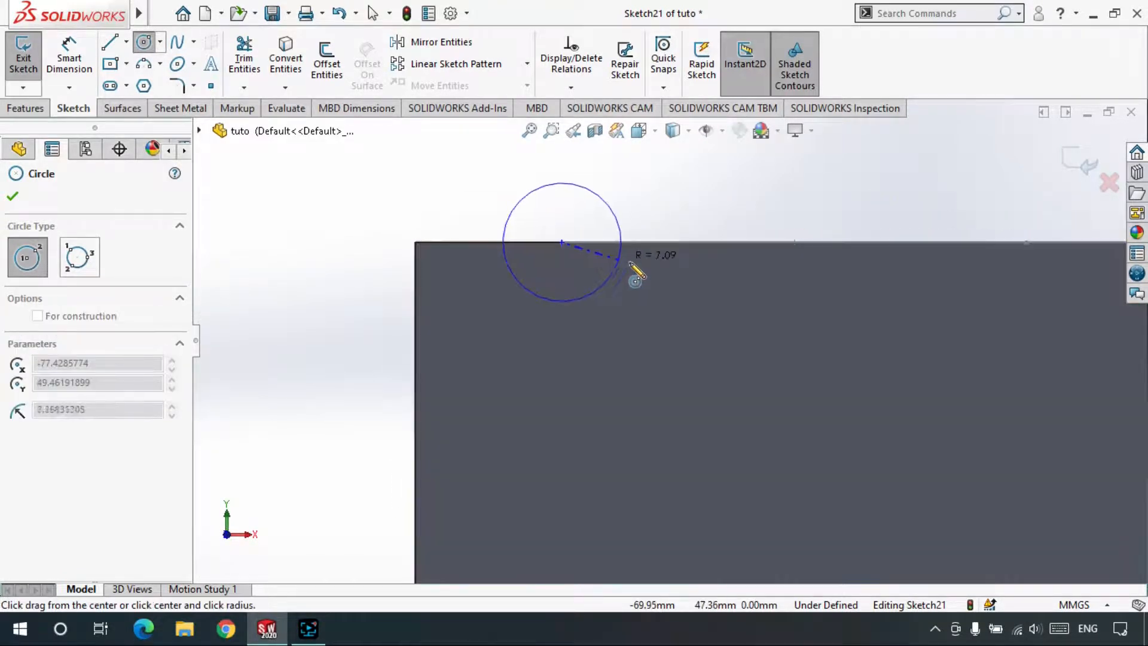
pyautogui.click(644, 242)
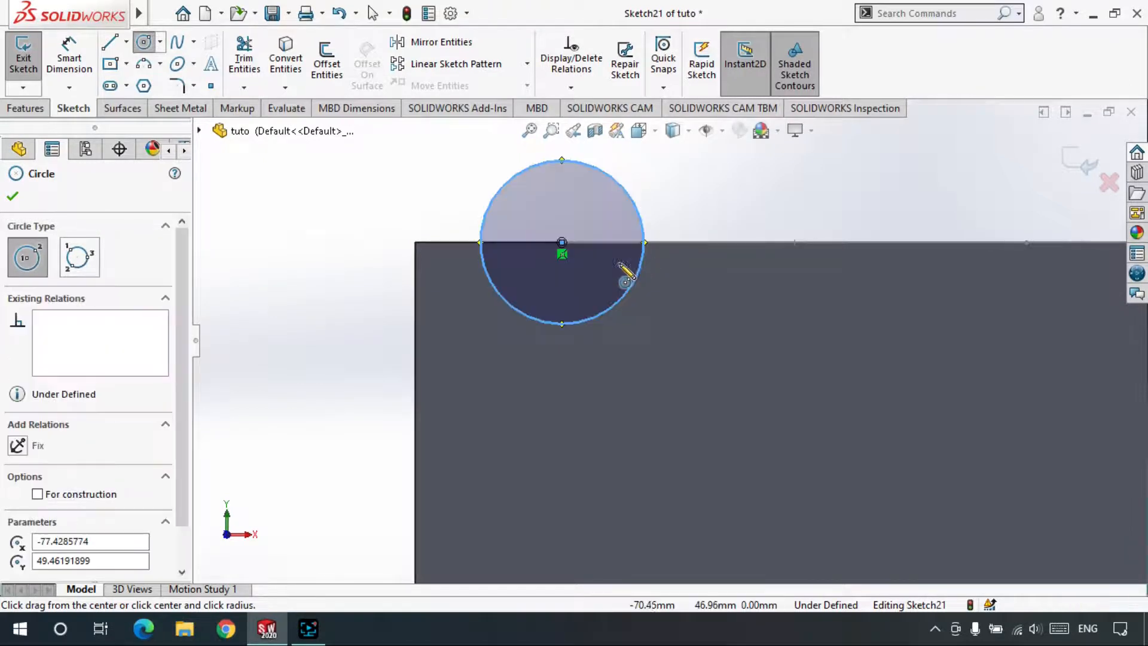
pyautogui.click(14, 196)
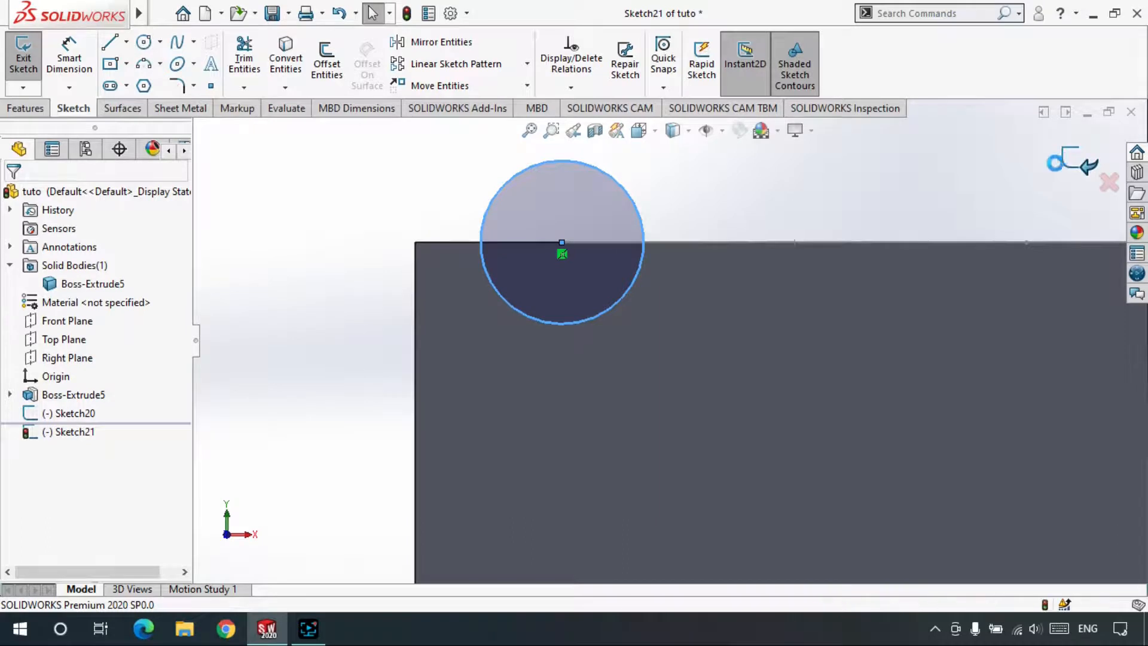
# Create a Swept Cut across the block's top, using the front-face circle as profile and the serpentine sketch as path.
pyautogui.scroll(2, 669, 340)
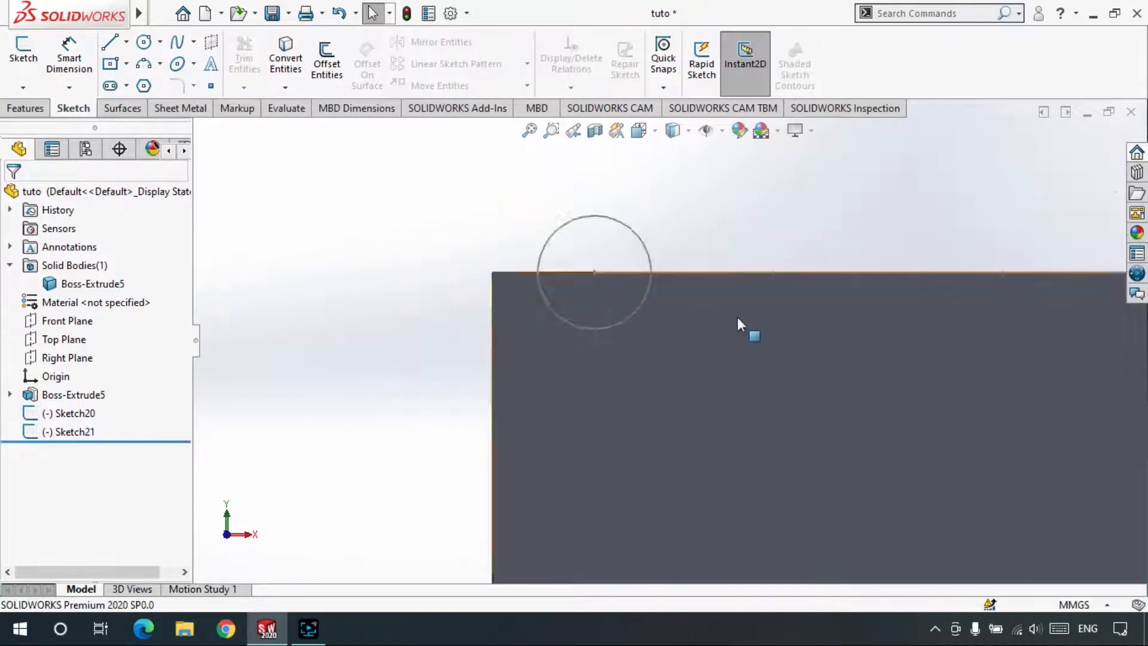
pyautogui.hotkey('ctrl', '7')
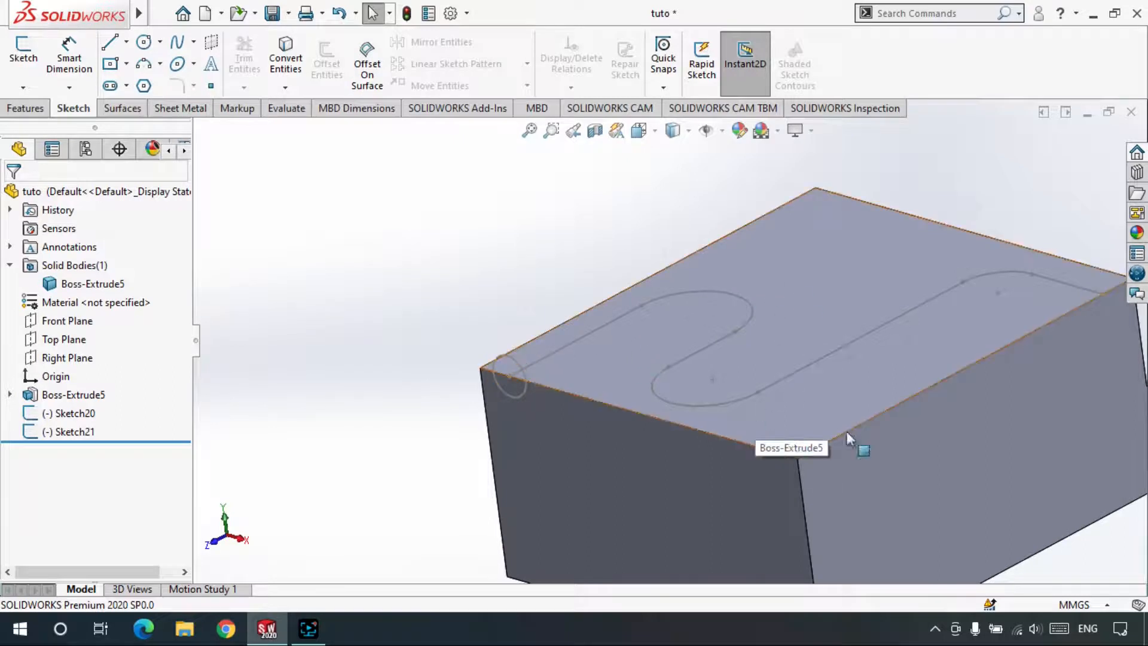
pyautogui.scroll(2, 985, 329)
pyautogui.scroll(1, 442, 293)
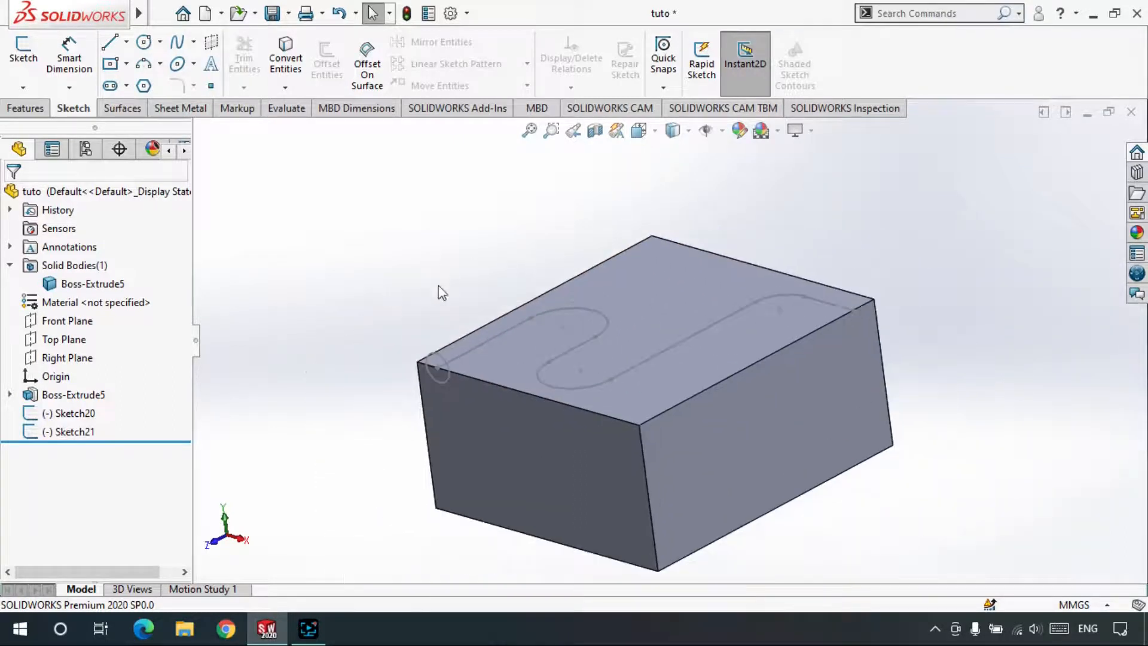
pyautogui.click(26, 108)
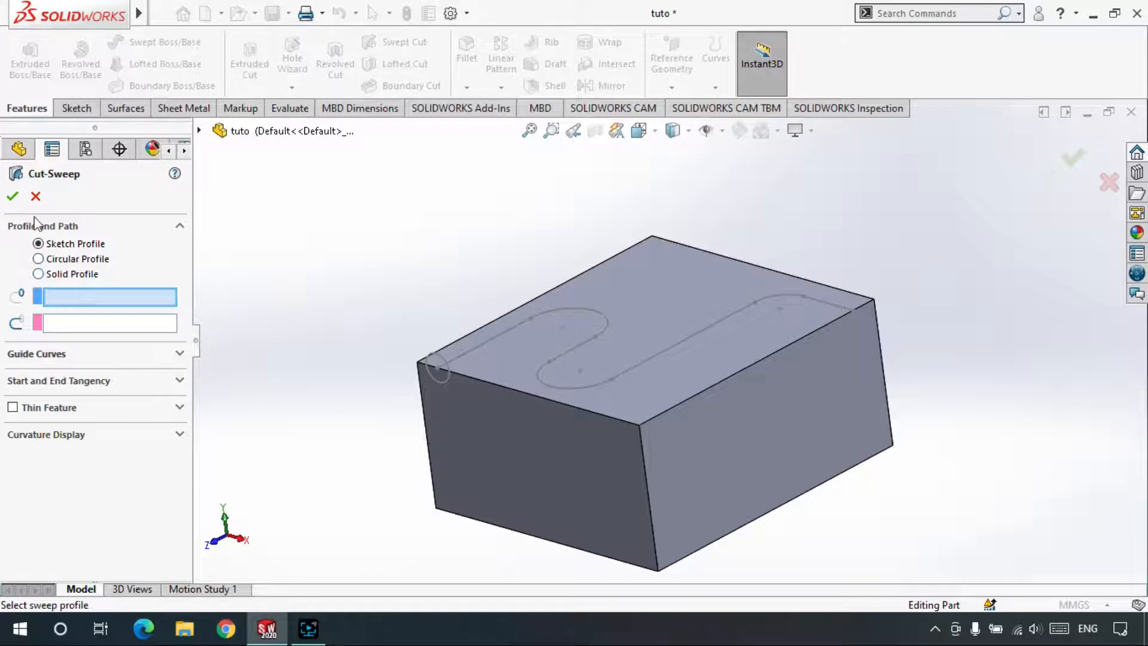
pyautogui.click(437, 379)
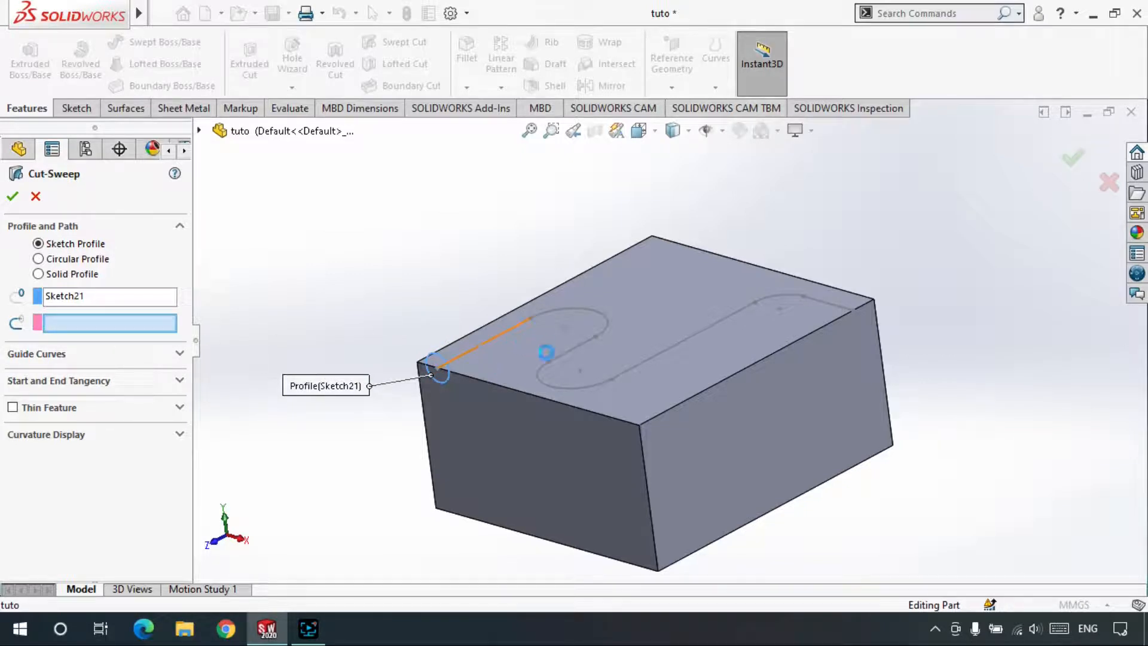
pyautogui.click(612, 397)
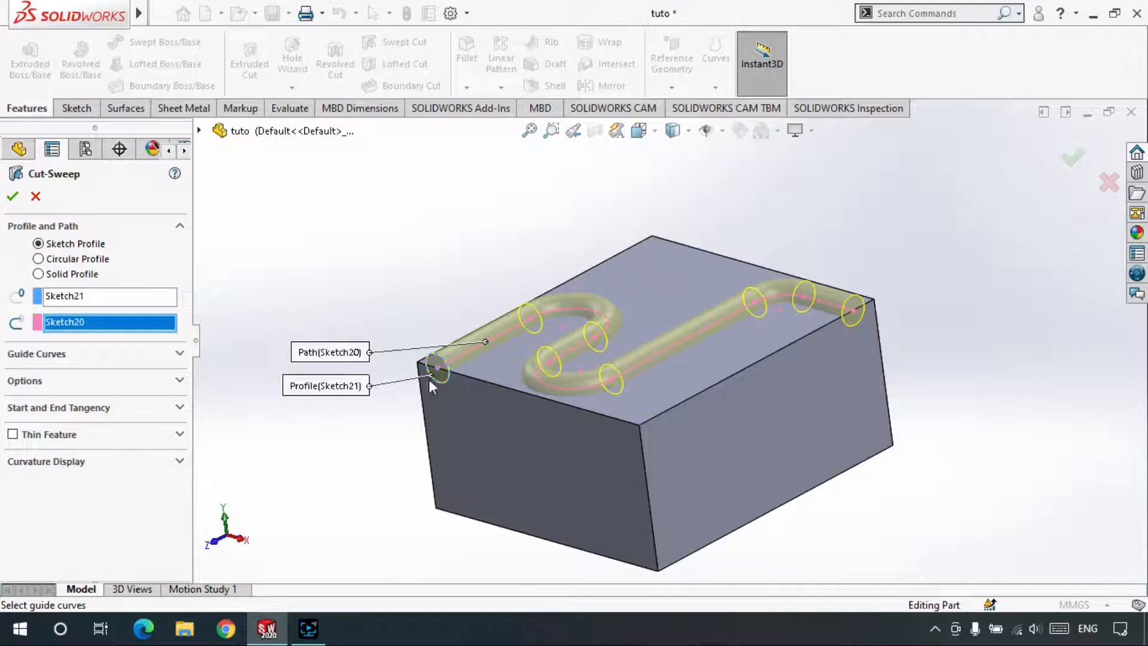
pyautogui.click(13, 196)
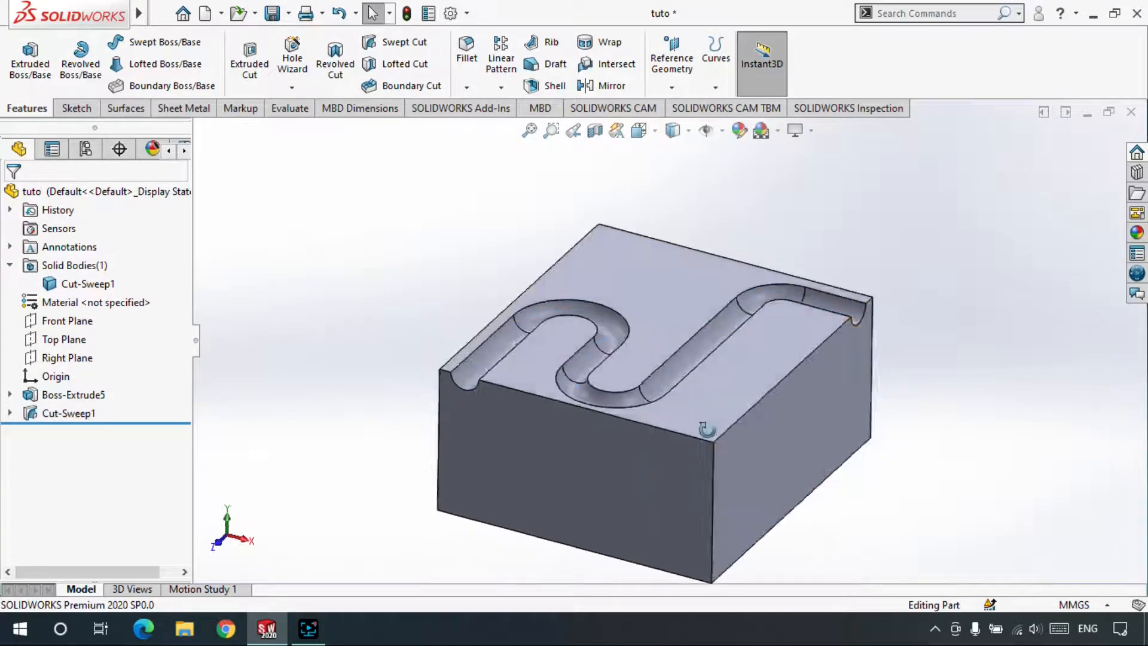
# Inspect the serpentine groove from several angles and delete the swept cut feature.
pyautogui.moveTo(663, 405); pyautogui.dragTo(710, 328, button='middle')
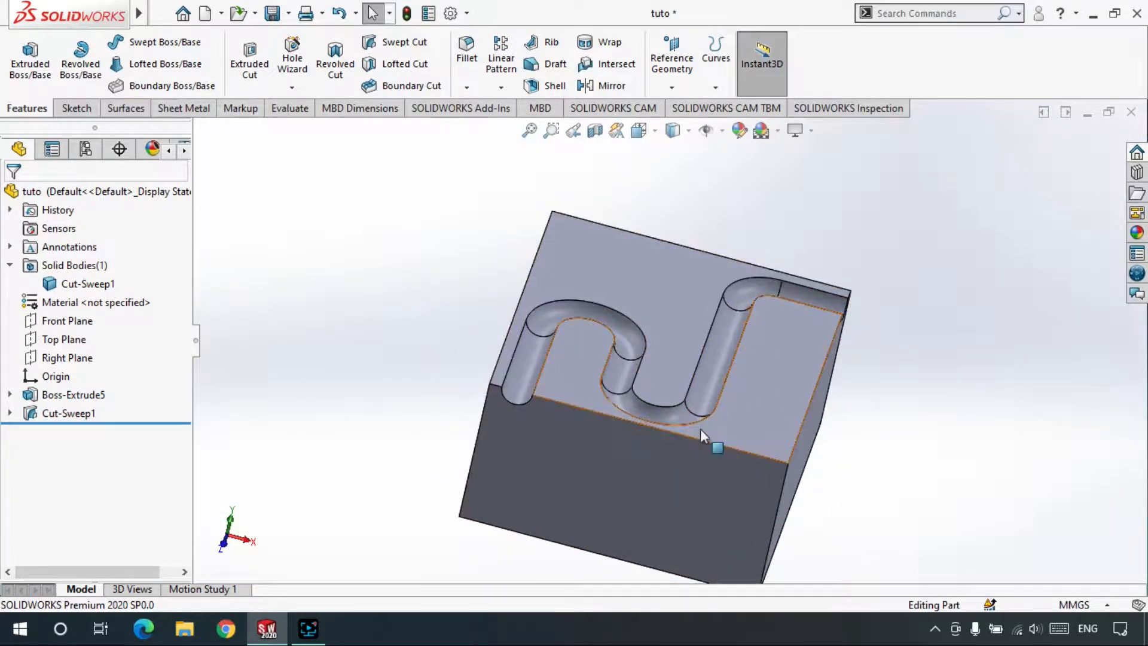
pyautogui.moveTo(701, 428); pyautogui.dragTo(621, 303, button='middle')
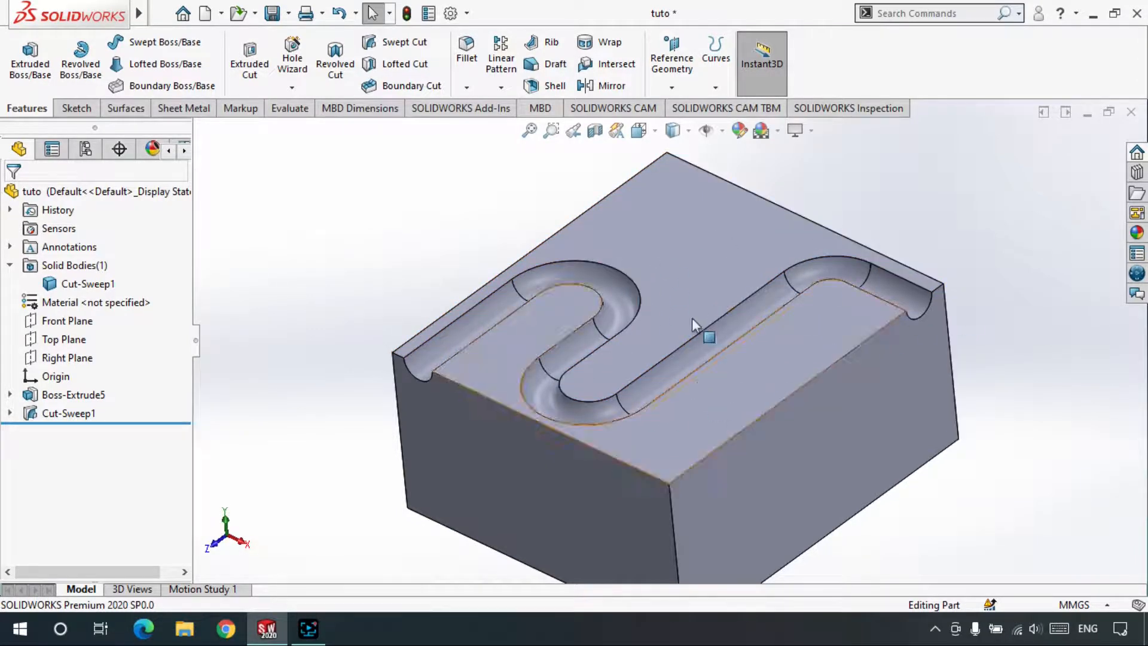
pyautogui.scroll(1, 556, 340)
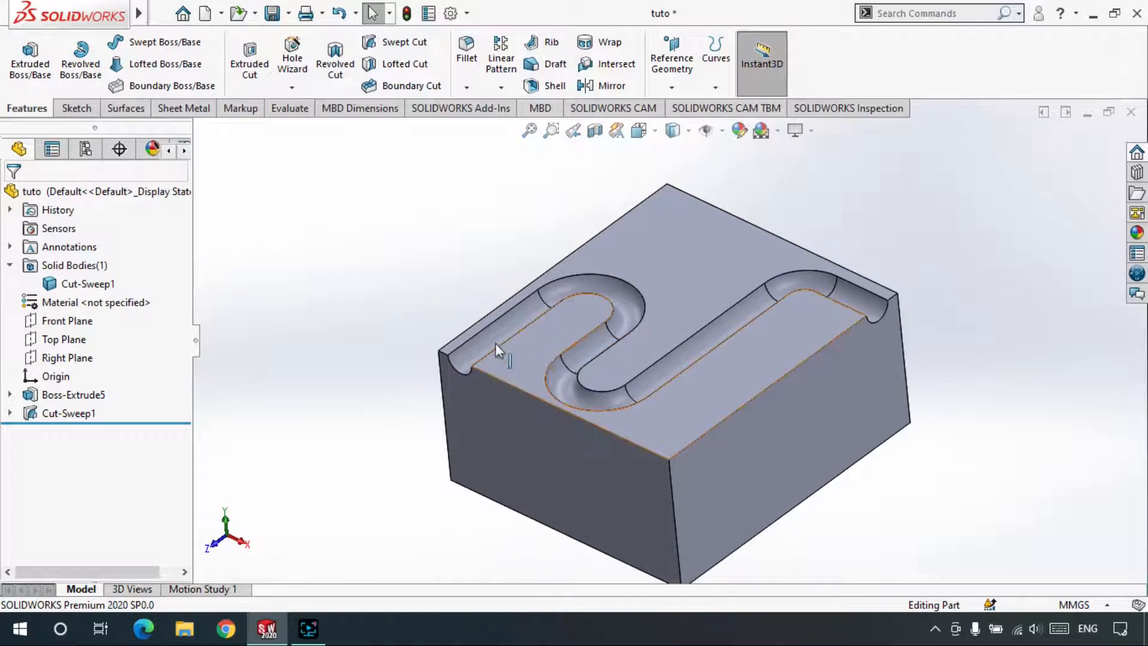
pyautogui.click(69, 410)
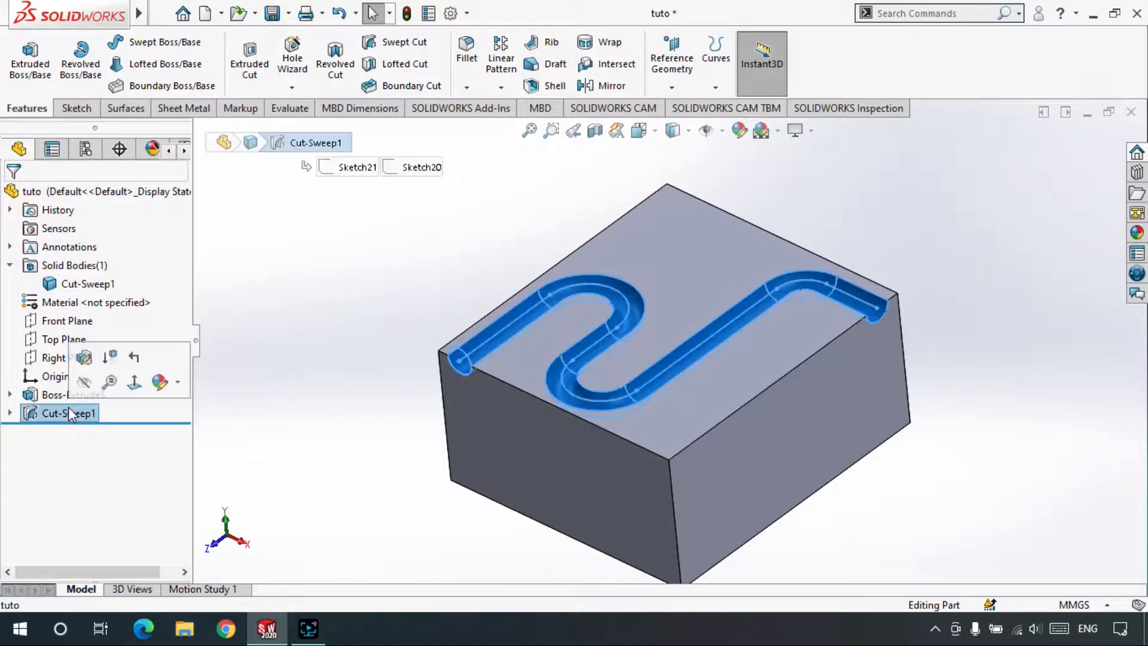
pyautogui.press('Delete')
pyautogui.press('Return')
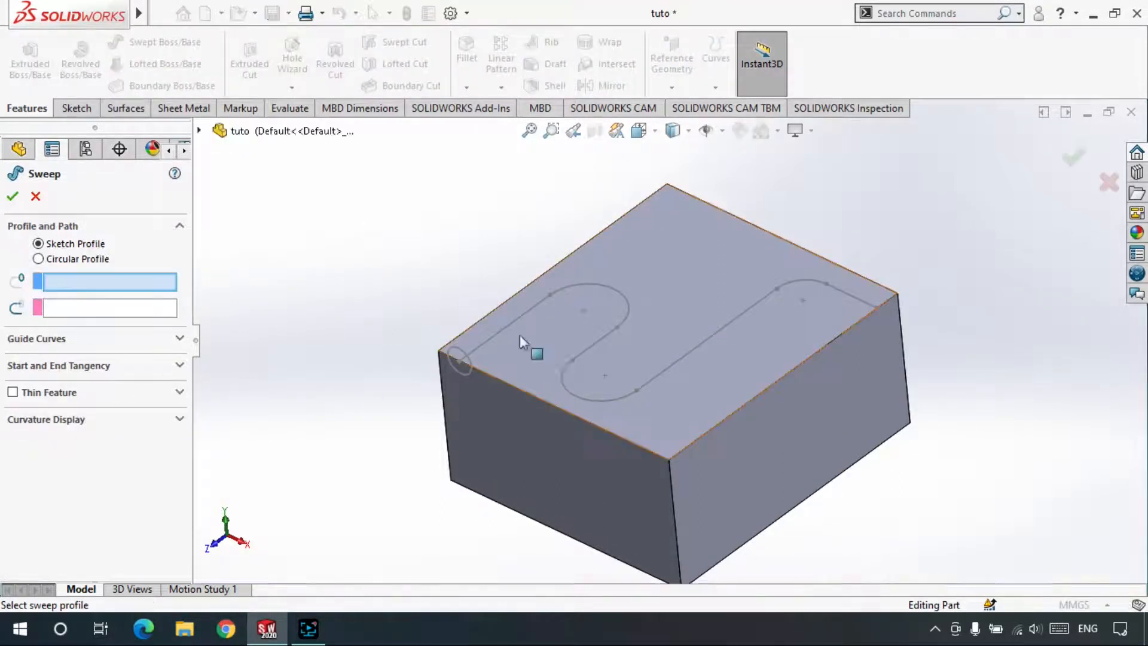
# Create a Swept Boss with the circle as profile and the serpentine sketch as path, with Merge result off.
pyautogui.click(464, 358)
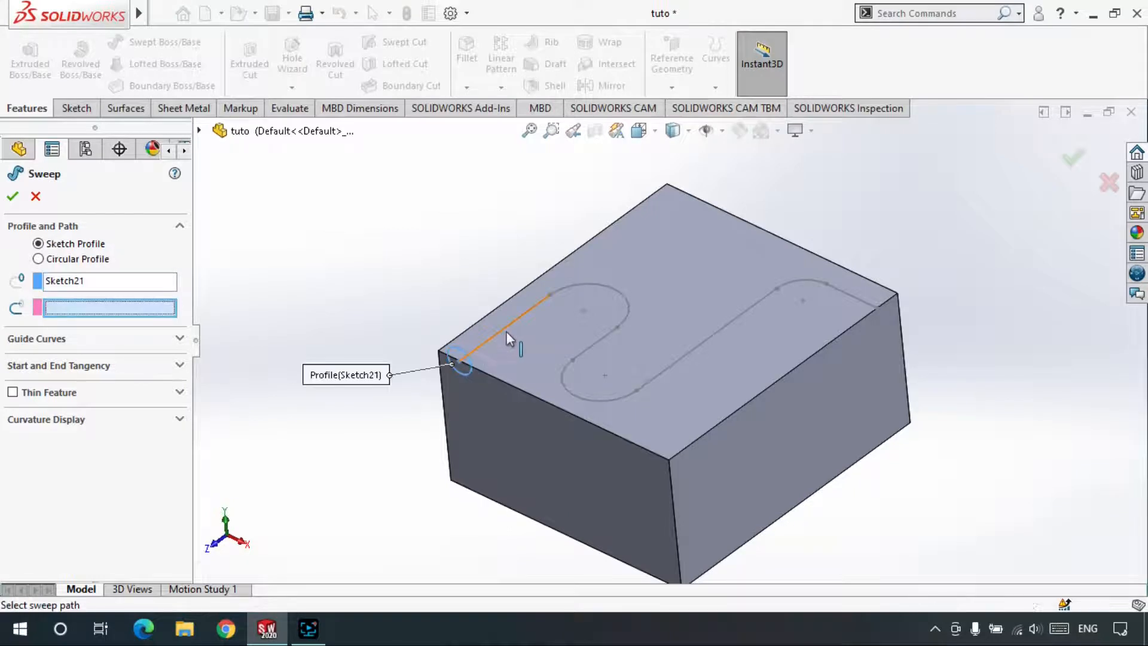
pyautogui.click(507, 330)
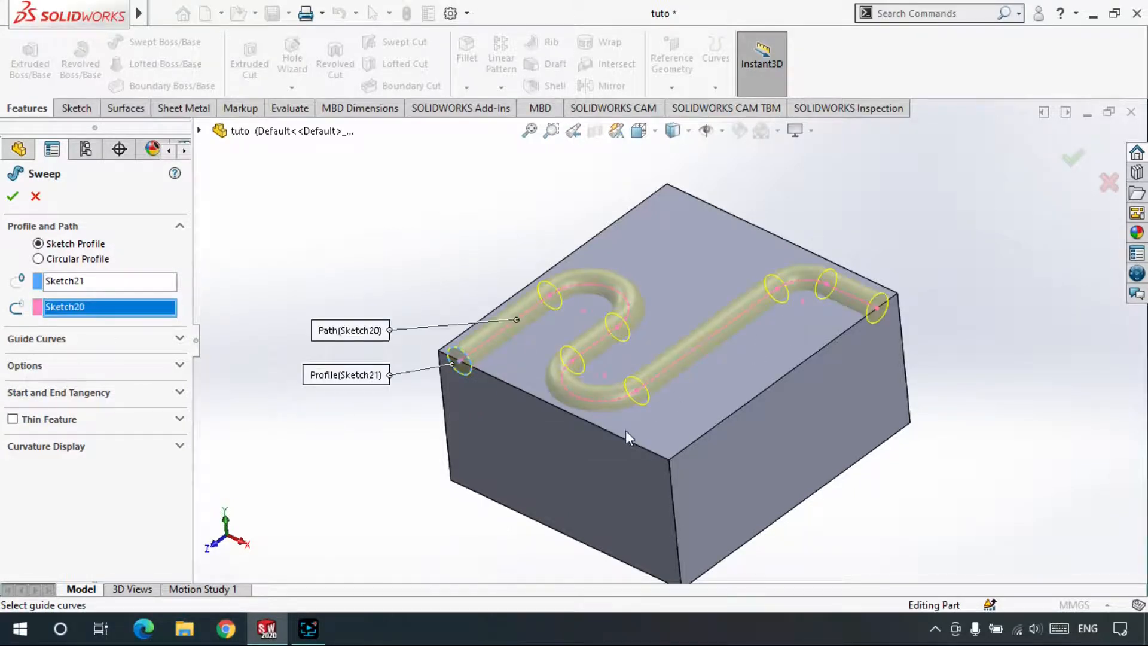
pyautogui.scroll(-5, 616, 358)
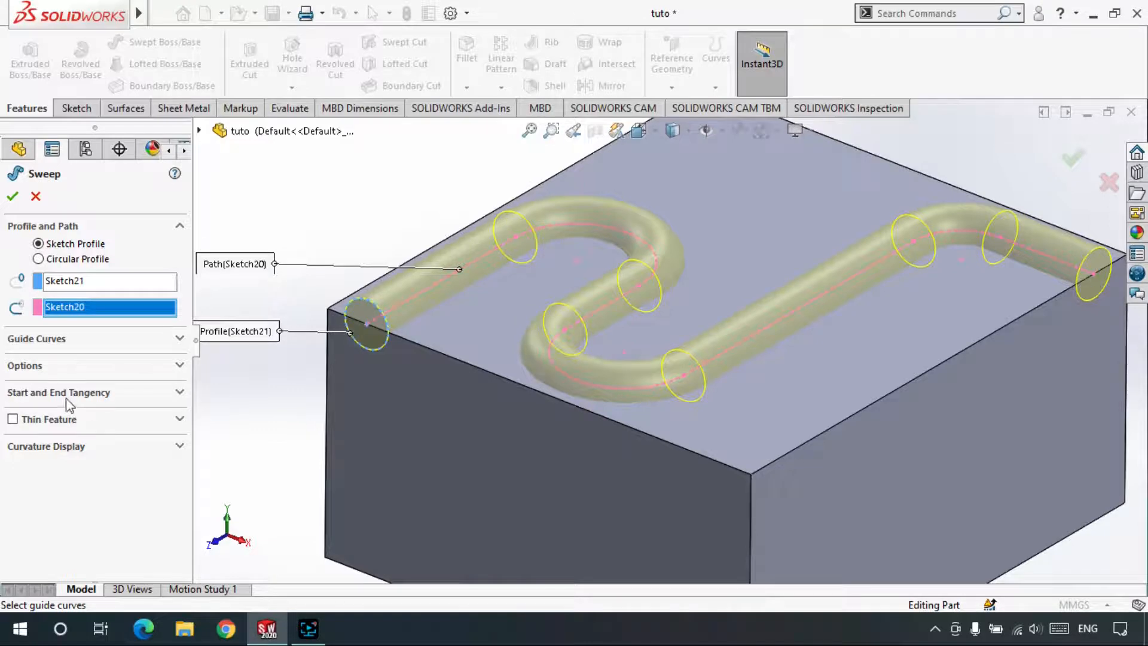
pyautogui.click(117, 364)
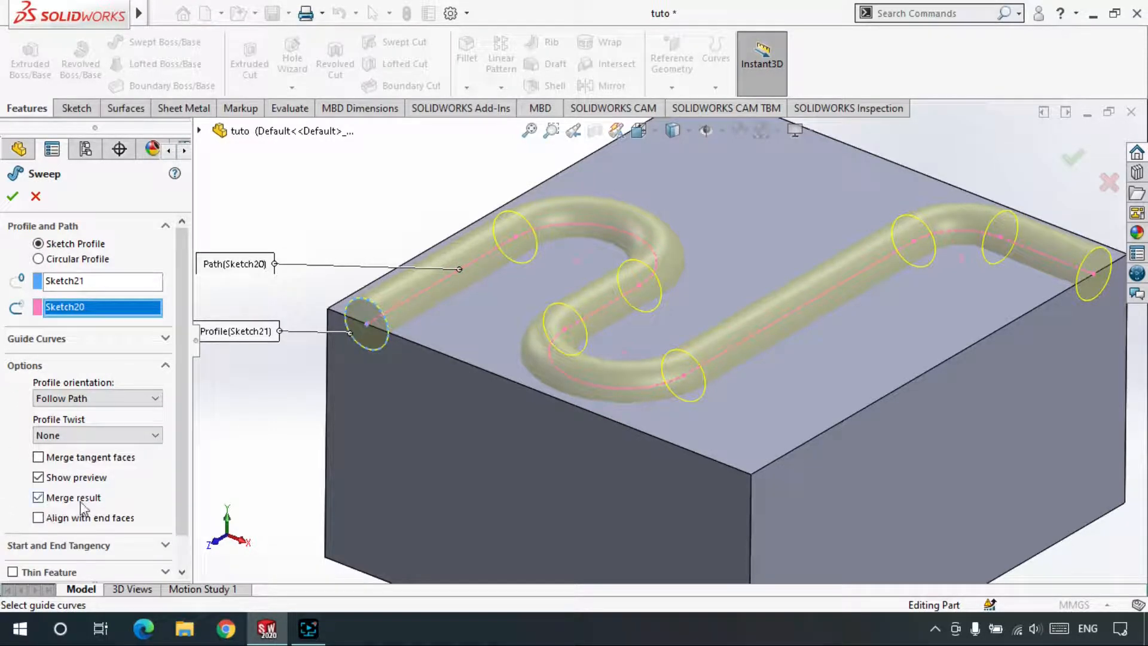
pyautogui.click(13, 196)
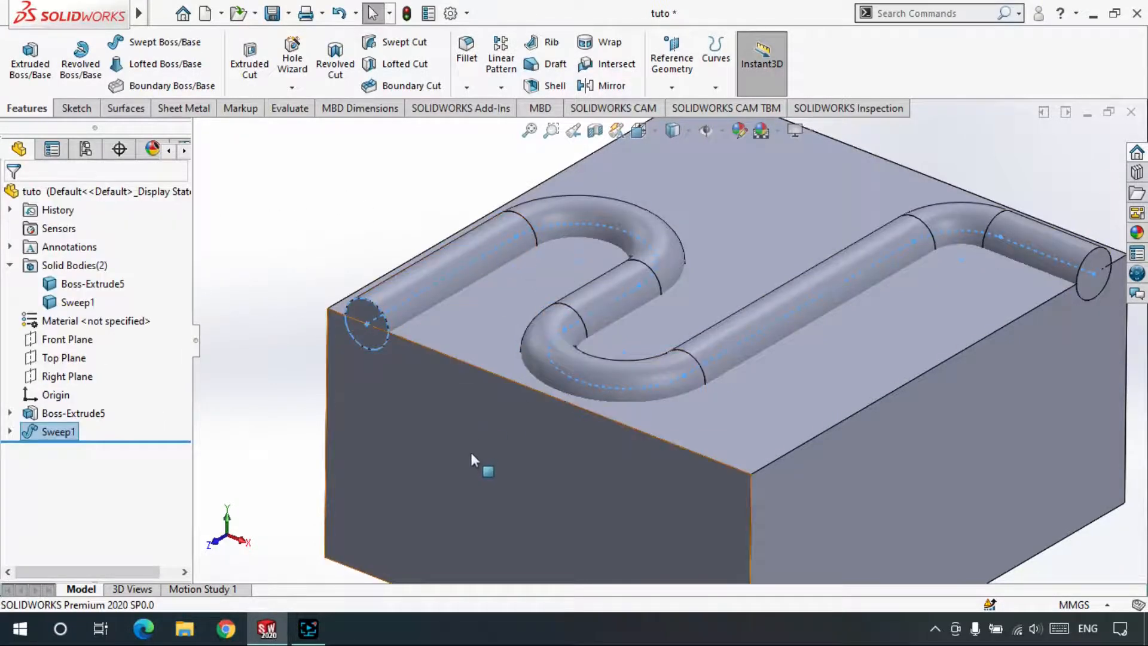
# Hide the serpentine swept body so that only the block is displayed.
pyautogui.click(425, 268)
pyautogui.rightClick(427, 159)
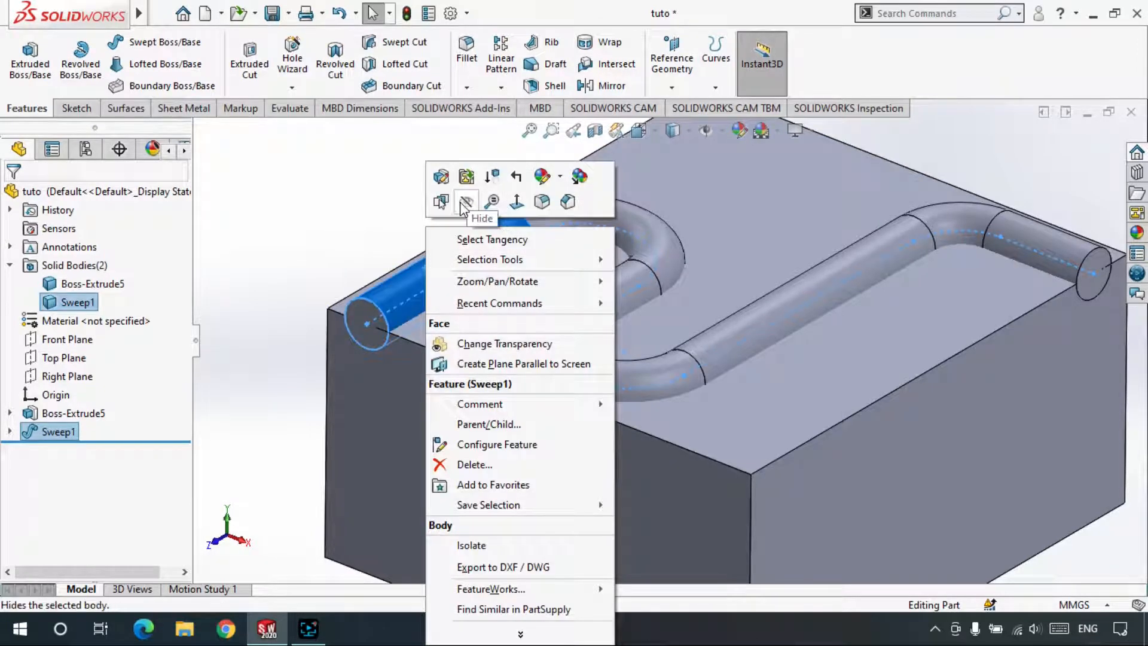
pyautogui.press('Escape')
pyautogui.press('Tab')
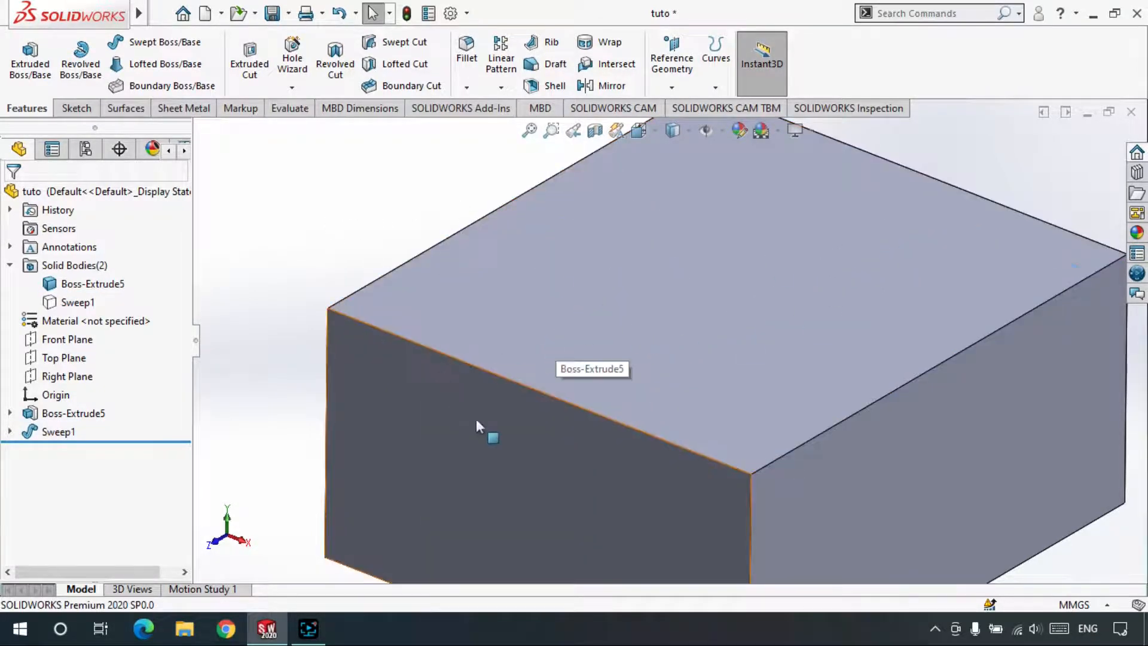
# Show the hidden serpentine body again through Show Hidden Bodies.
pyautogui.scroll(1, 592, 373)
pyautogui.scroll(2, 592, 373)
pyautogui.rightClick(465, 222)
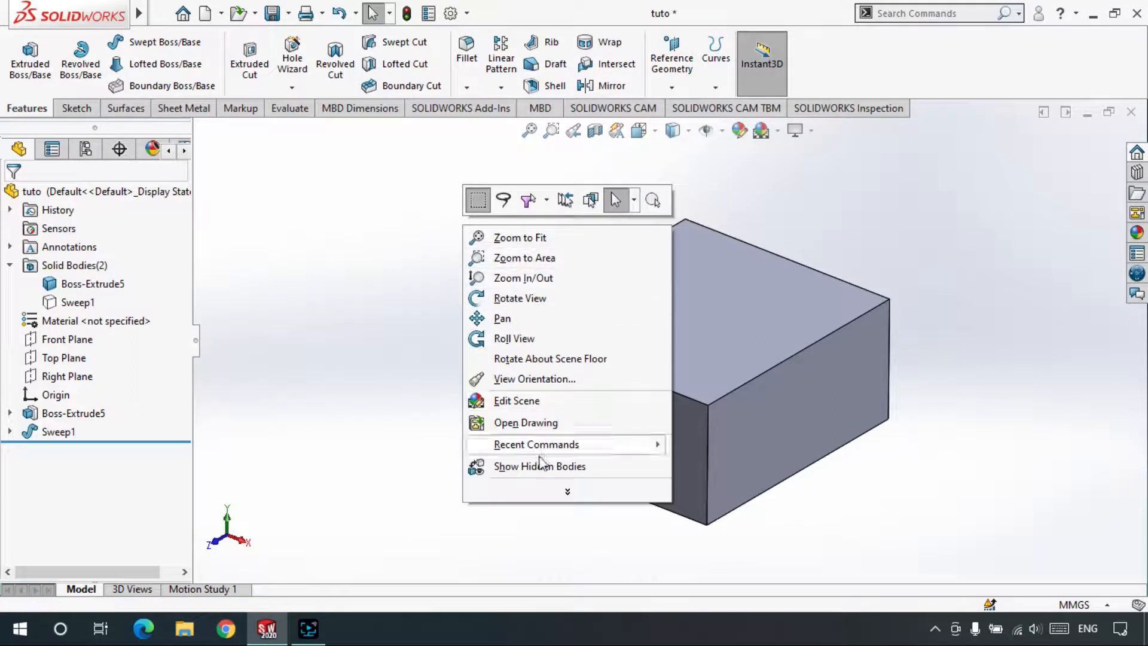
pyautogui.click(529, 466)
pyautogui.click(614, 354)
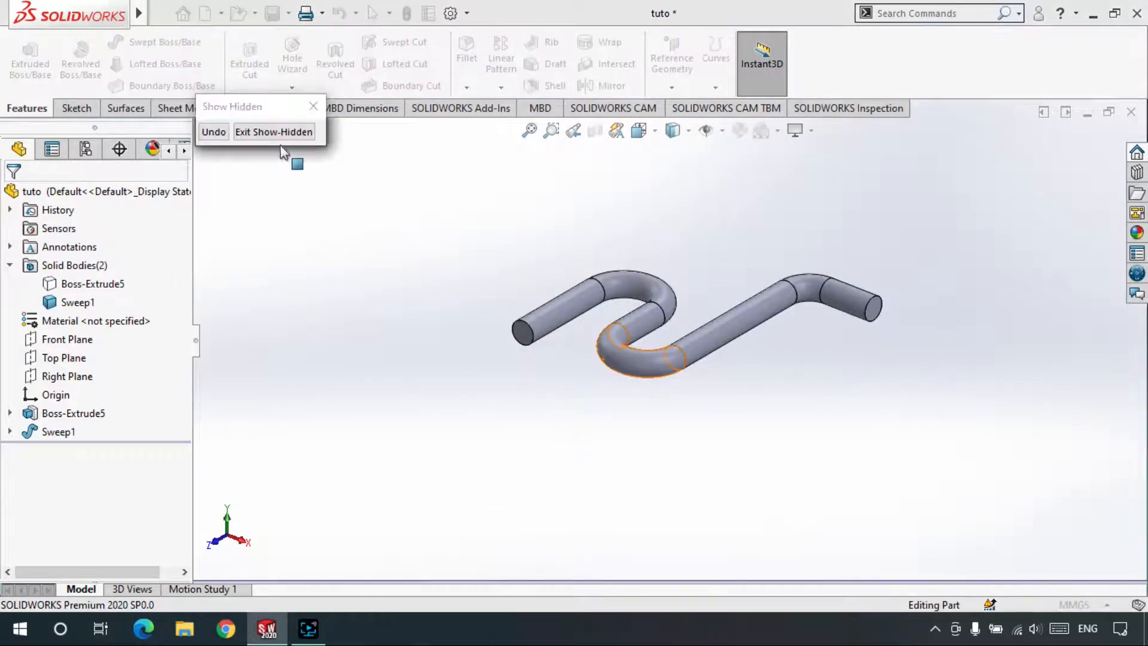
pyautogui.click(312, 106)
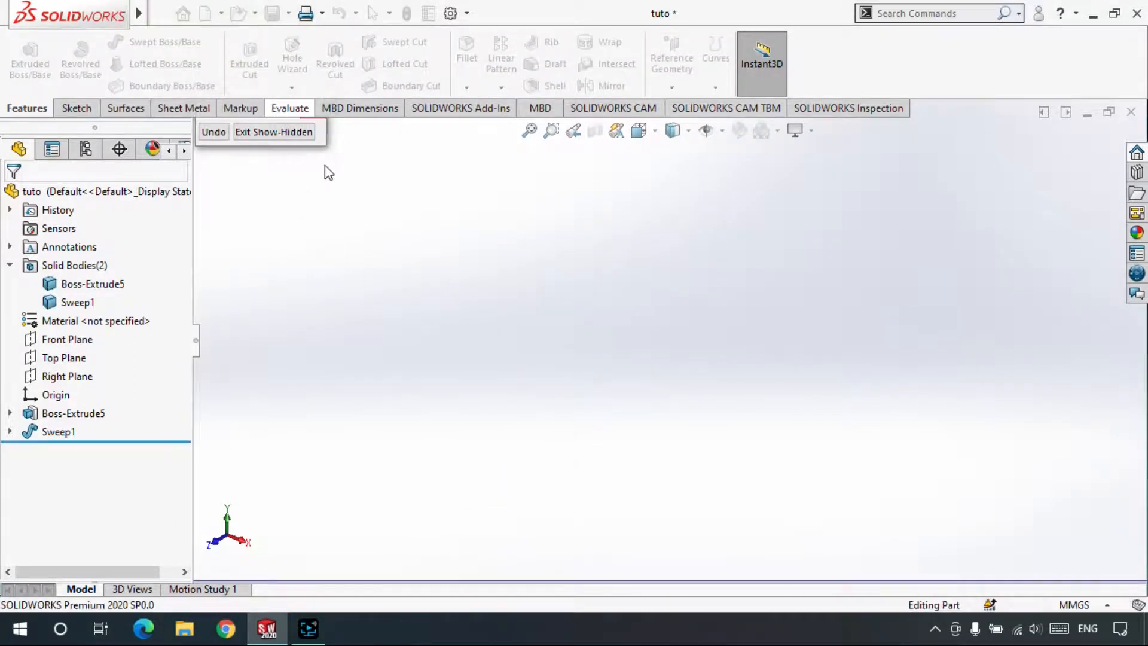
# Edit the swept boss and turn on Merge result to join it with the block.
pyautogui.scroll(-4, 586, 282)
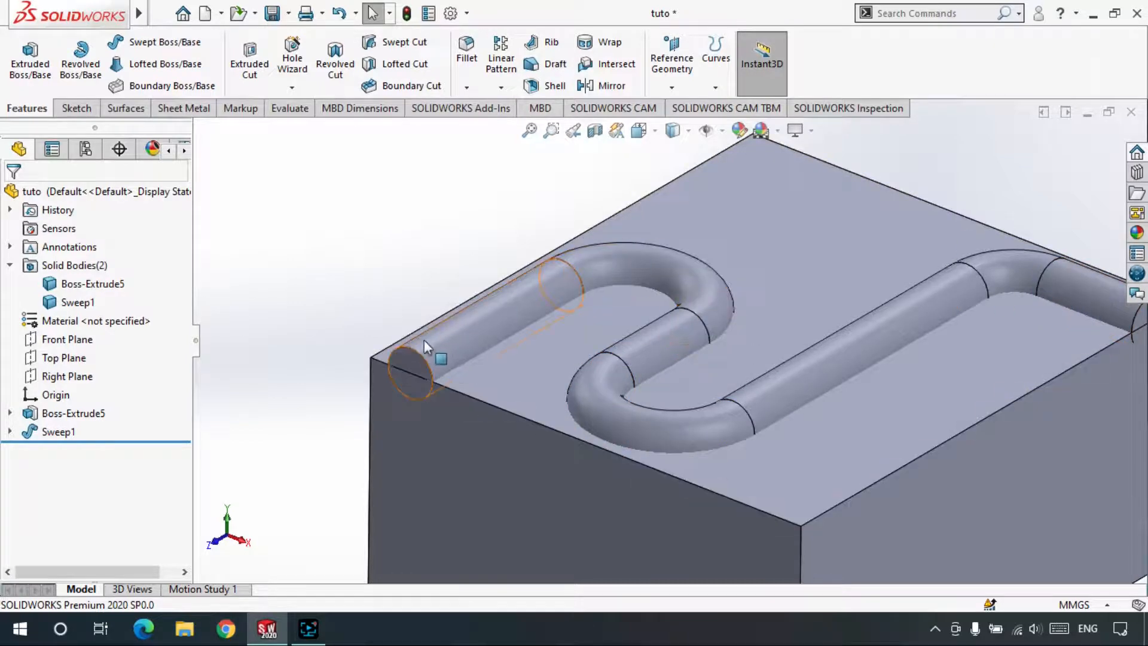
pyautogui.rightClick(57, 431)
pyautogui.press('Escape')
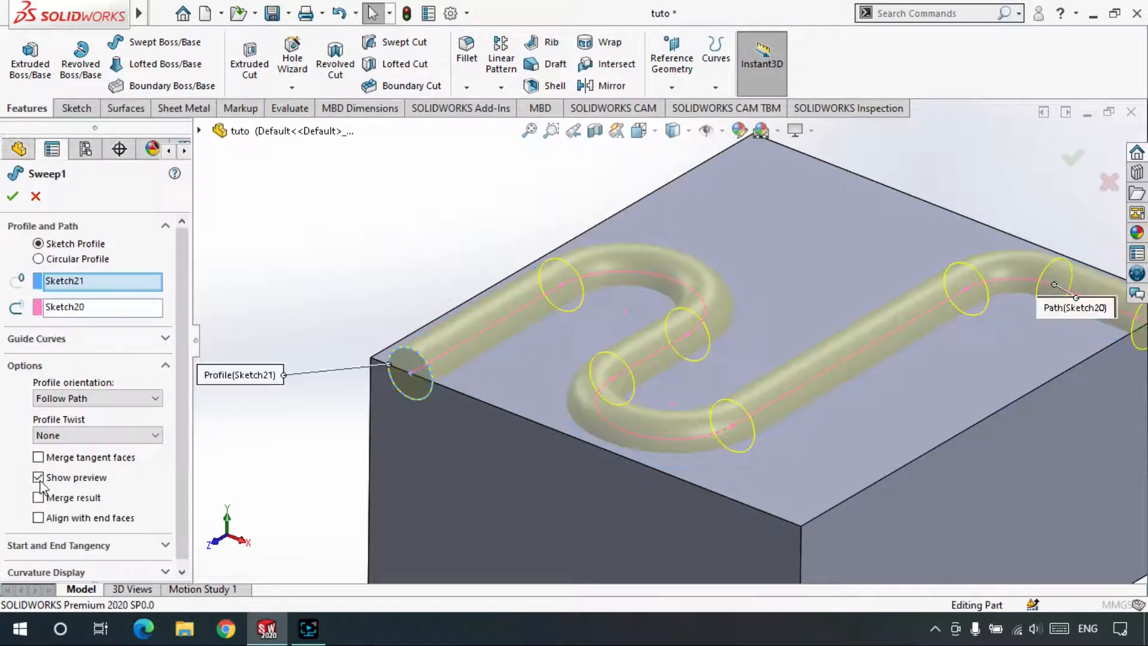
pyautogui.click(10, 196)
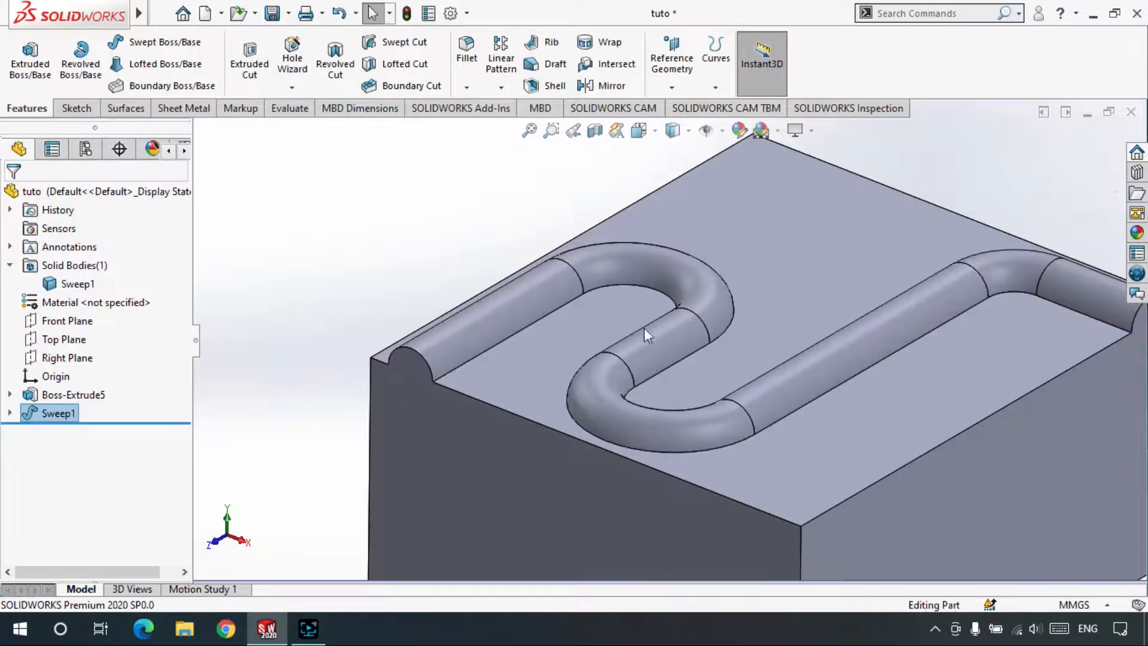
# Add an 11 mm fillet along the near edge where the serpentine boss meets the block's top face.
pyautogui.scroll(5, 569, 371)
pyautogui.scroll(-5, 891, 353)
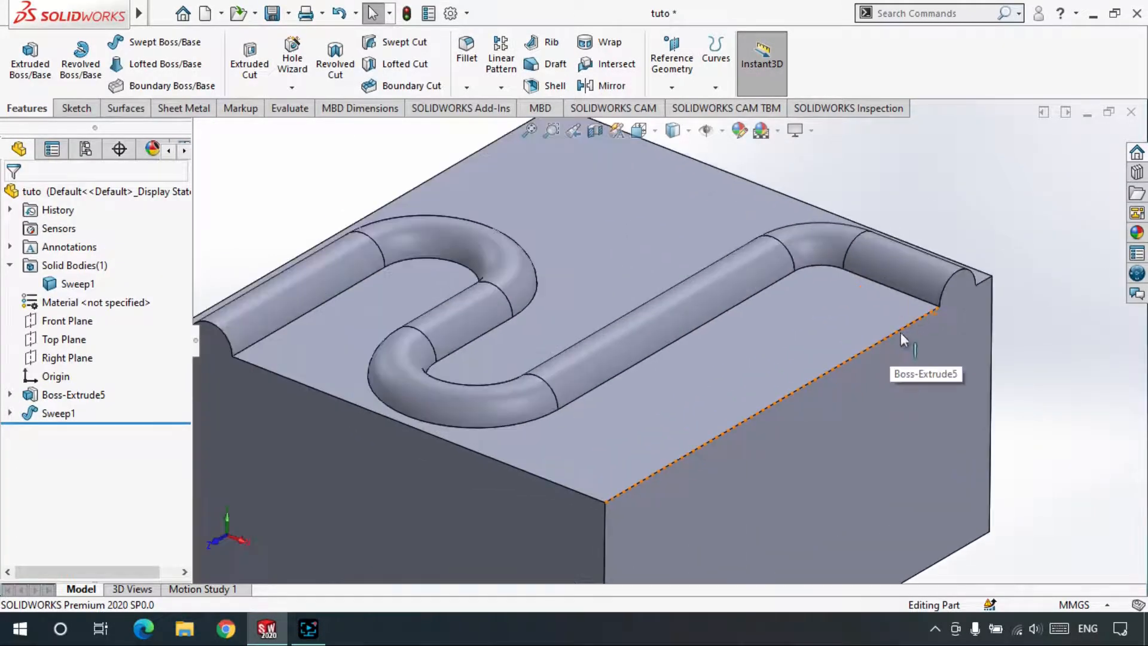
pyautogui.scroll(-5, 944, 335)
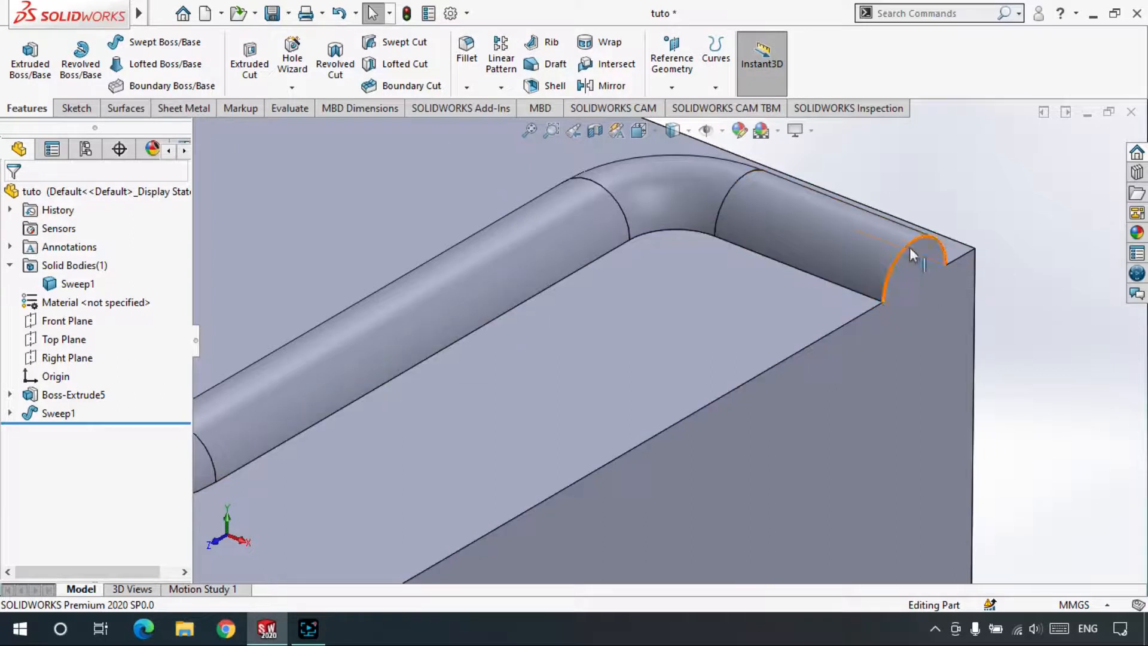
pyautogui.scroll(5, 756, 273)
pyautogui.scroll(-3, 463, 396)
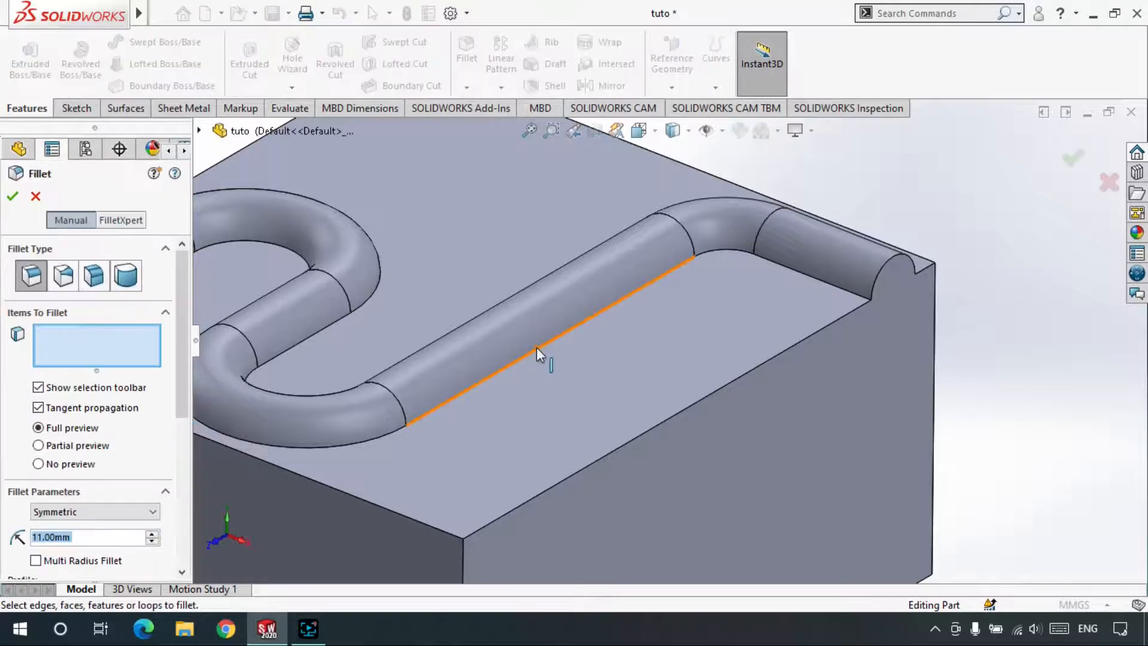
pyautogui.scroll(3, 504, 389)
pyautogui.click(508, 416)
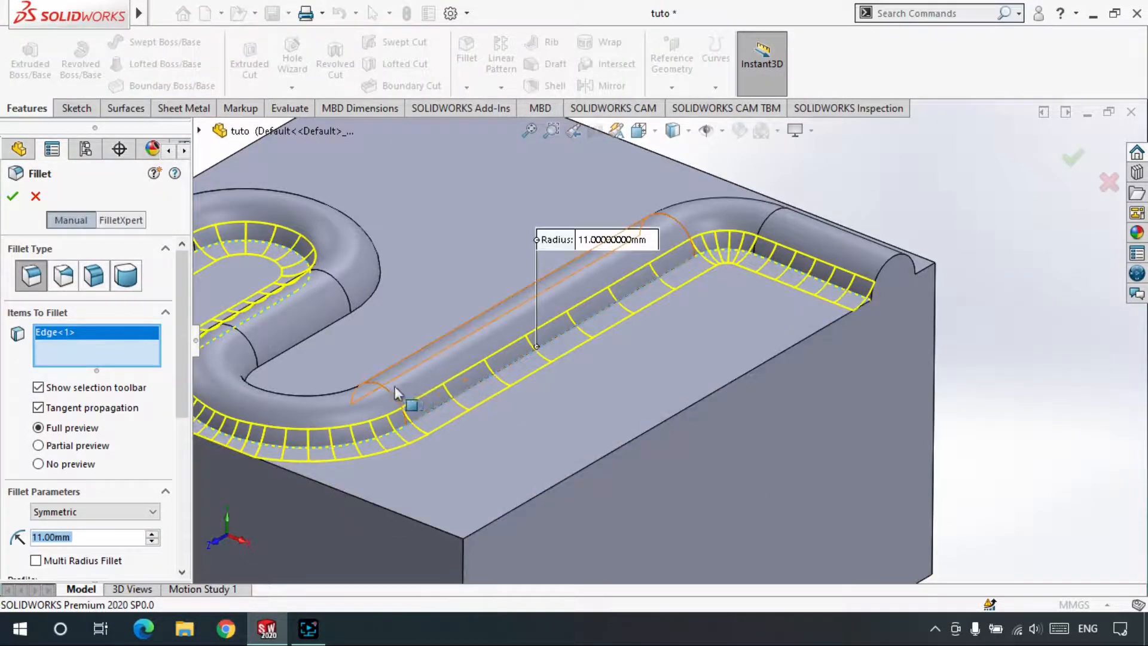
pyautogui.click(12, 197)
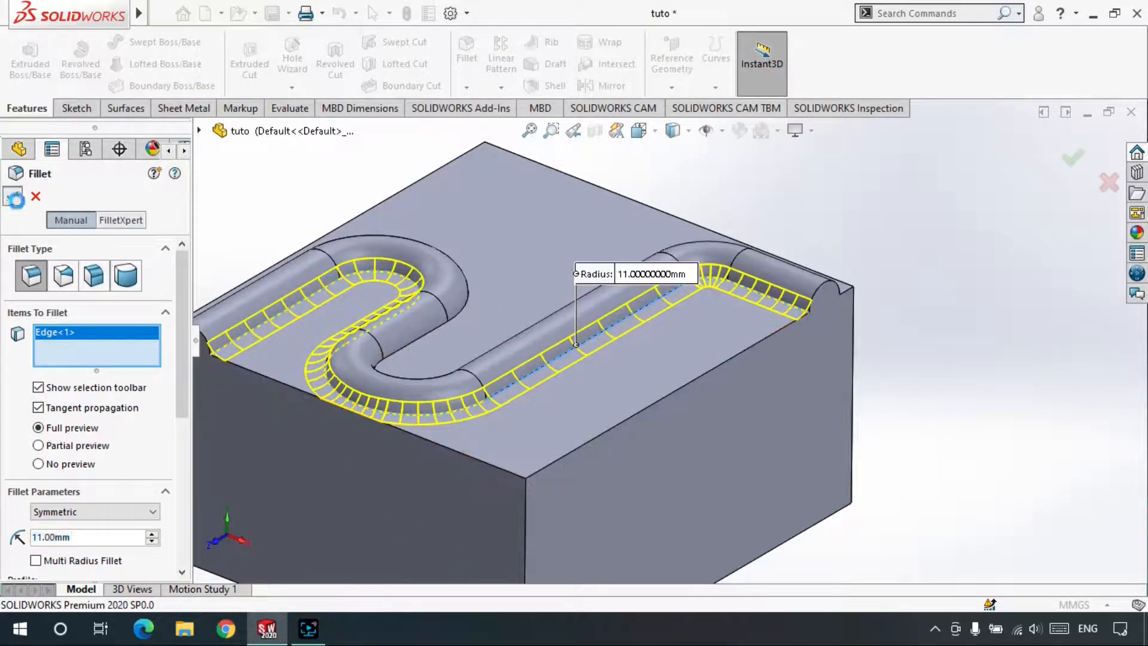
# Add an 11 mm fillet along the opposite edge between the serpentine boss and the top face.
pyautogui.moveTo(358, 274); pyautogui.dragTo(368, 393, button='middle')
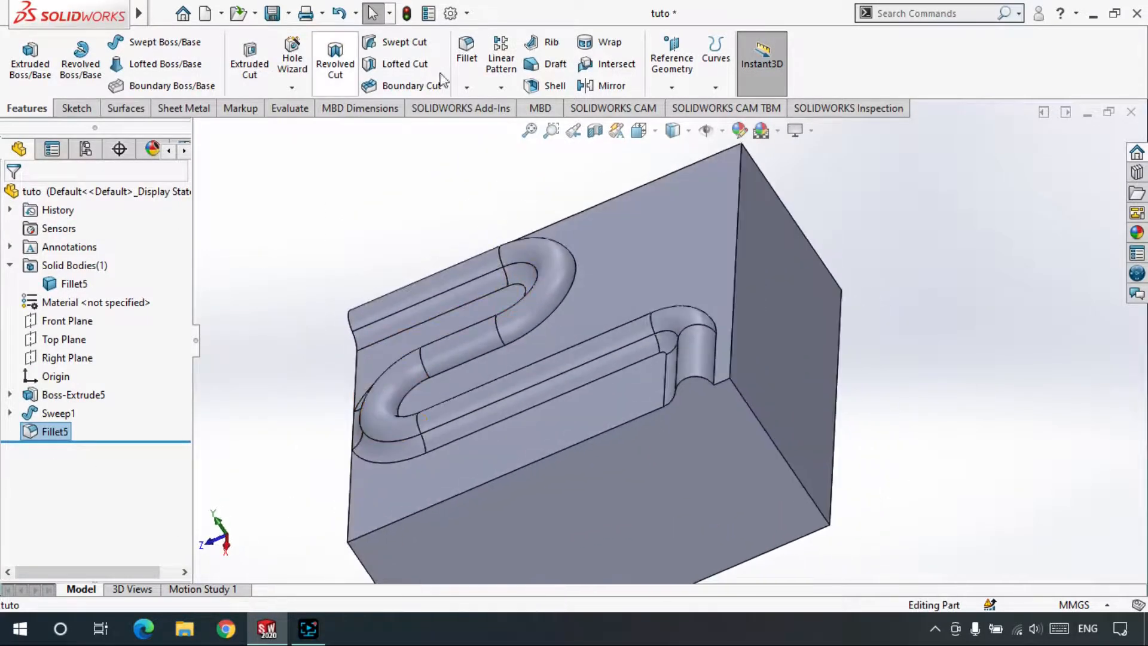
pyautogui.click(467, 54)
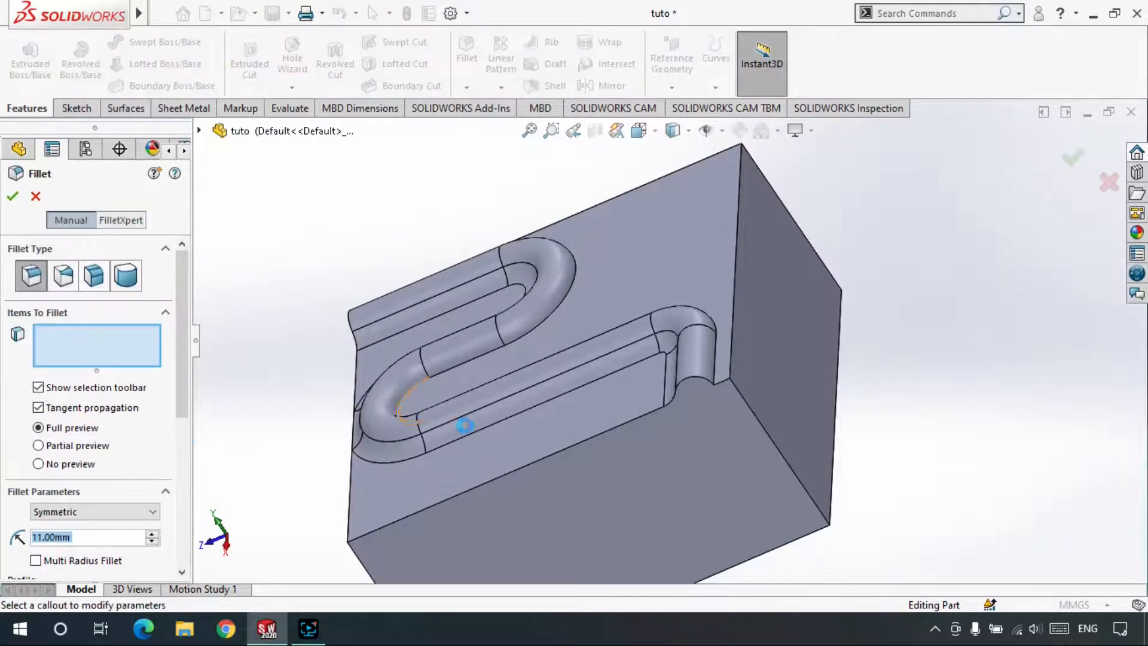
pyautogui.click(408, 393)
pyautogui.click(13, 198)
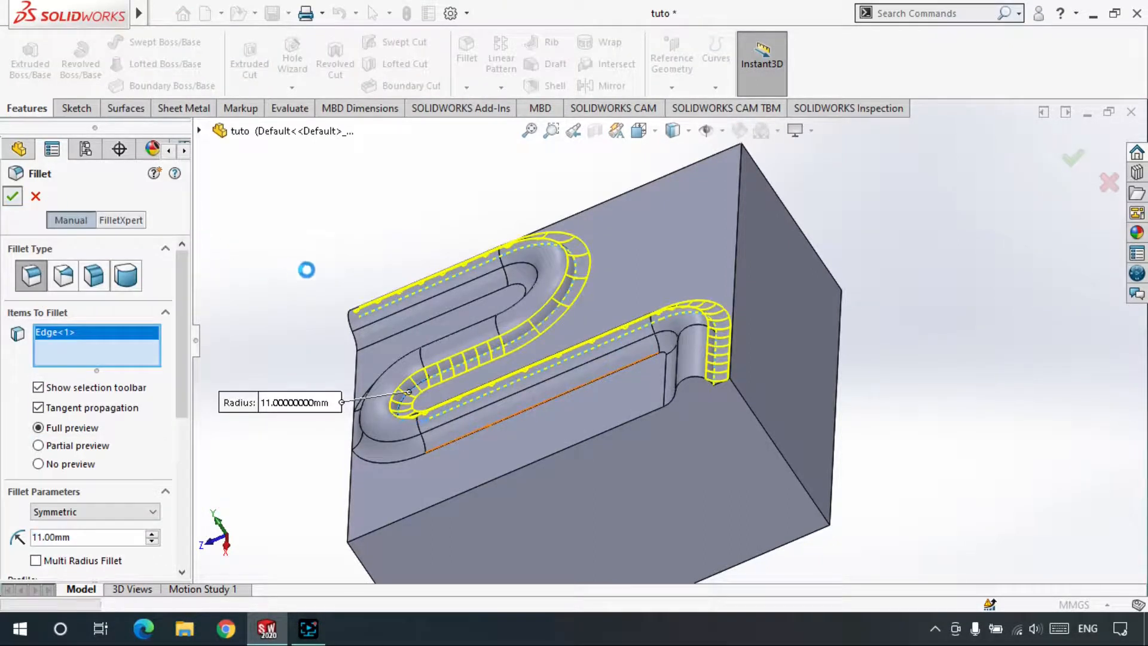
# Delete the serpentine swept boss together with its two edge fillets, keeping the profile and path sketches.
pyautogui.moveTo(679, 403); pyautogui.dragTo(629, 368, button='middle')
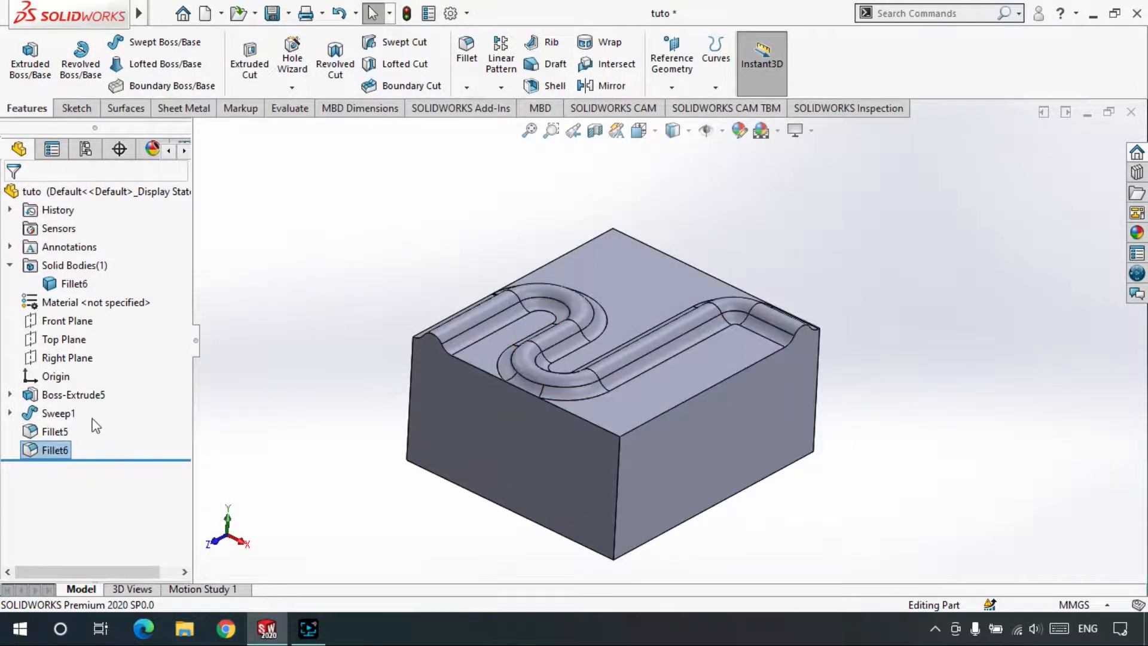
pyautogui.moveTo(35, 459); pyautogui.dragTo(58, 450)
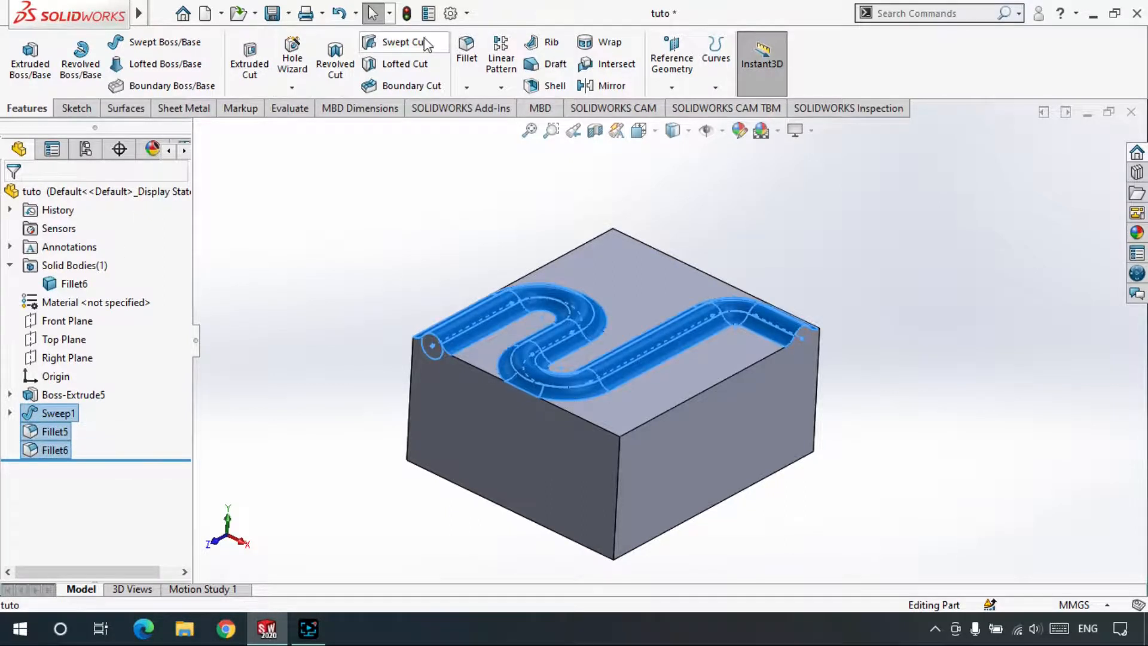
pyautogui.click(321, 362)
pyautogui.moveTo(103, 414); pyautogui.dragTo(219, 458)
pyautogui.press('Delete')
pyautogui.press('Return')
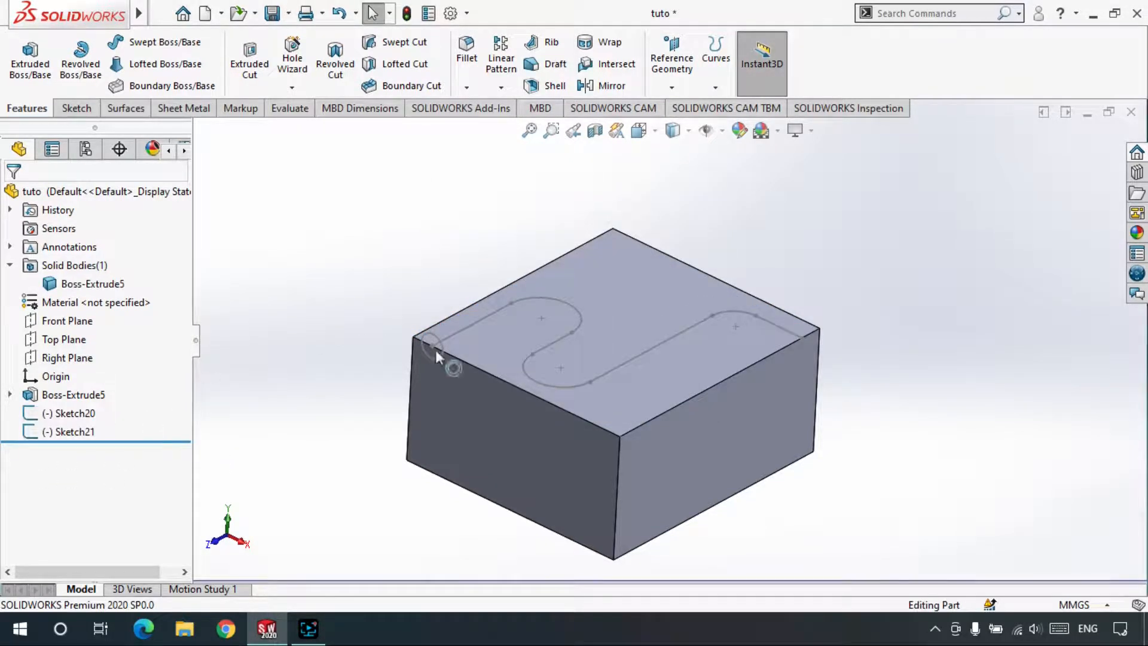
# Set up a Swept Cut on the block with the circle sketch as profile and the serpentine sketch as path.
pyautogui.scroll(-3, 451, 332)
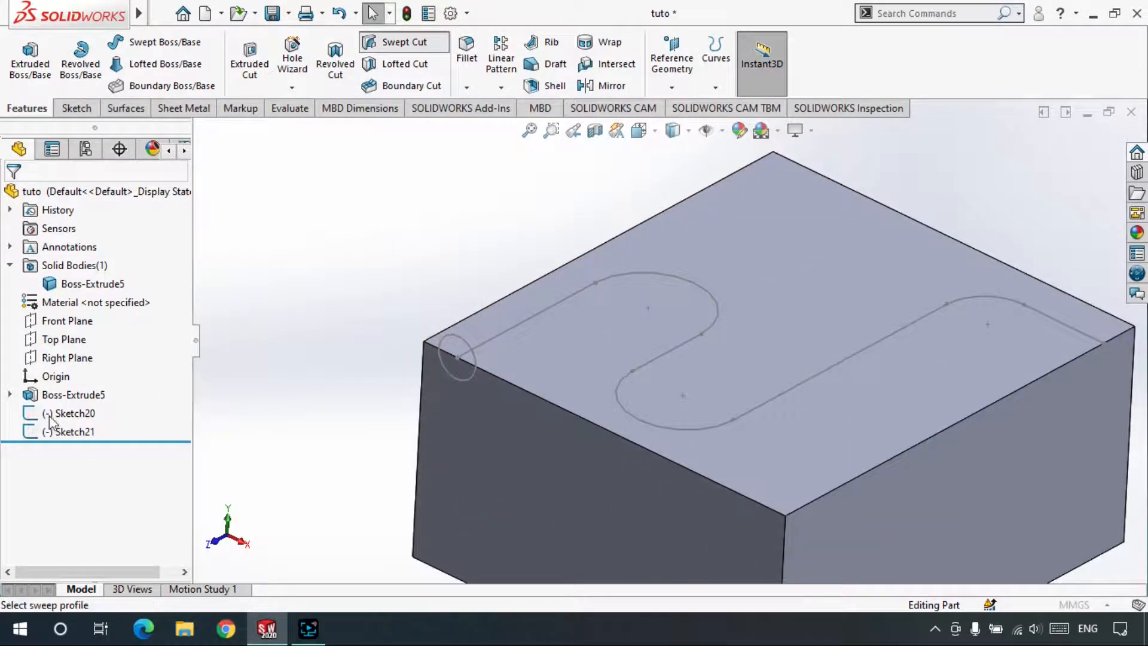
pyautogui.click(457, 337)
pyautogui.click(520, 326)
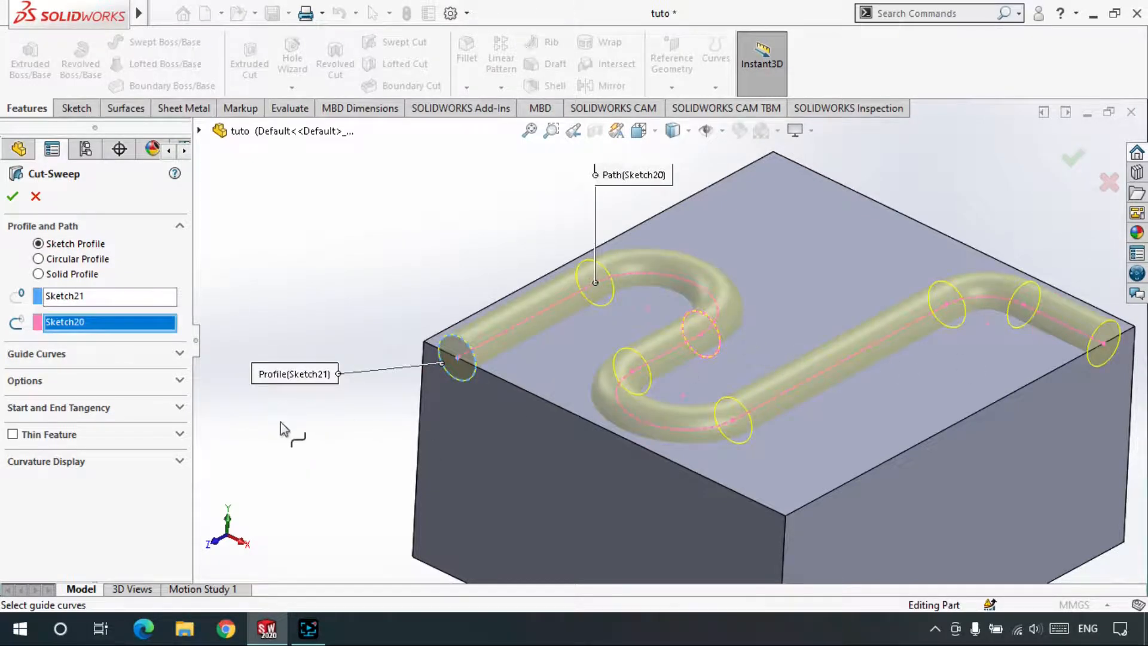
# Examine the swept cut's guide curves, profile orientation and profile twist options, and leave the command without creating the cut.
pyautogui.click(90, 355)
pyautogui.click(89, 356)
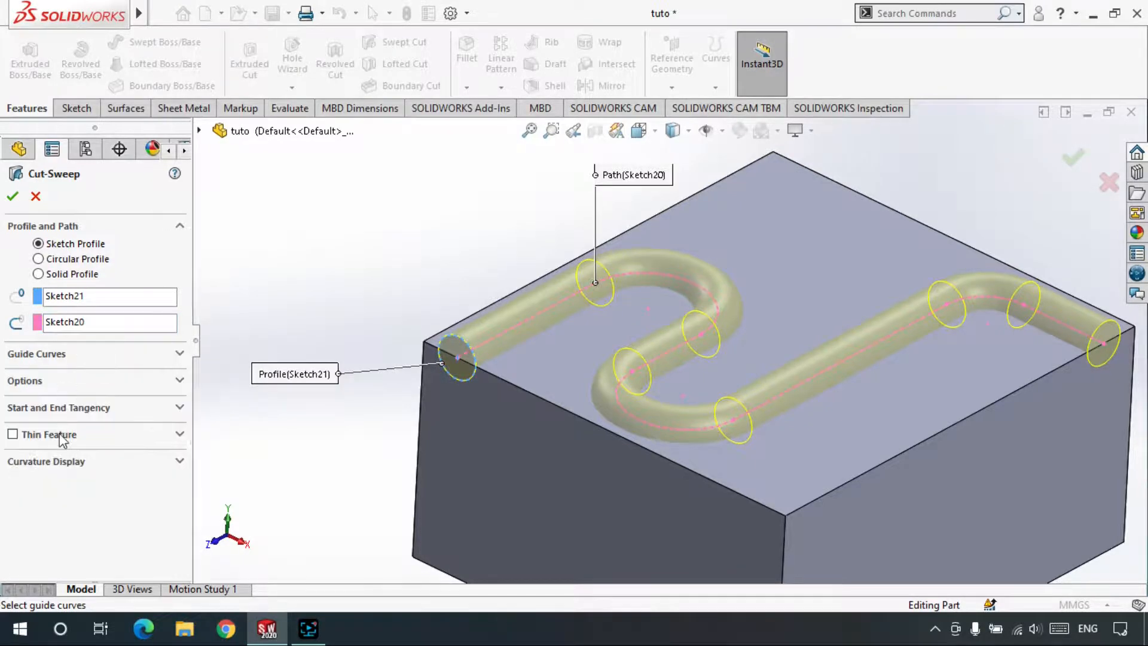
pyautogui.click(67, 385)
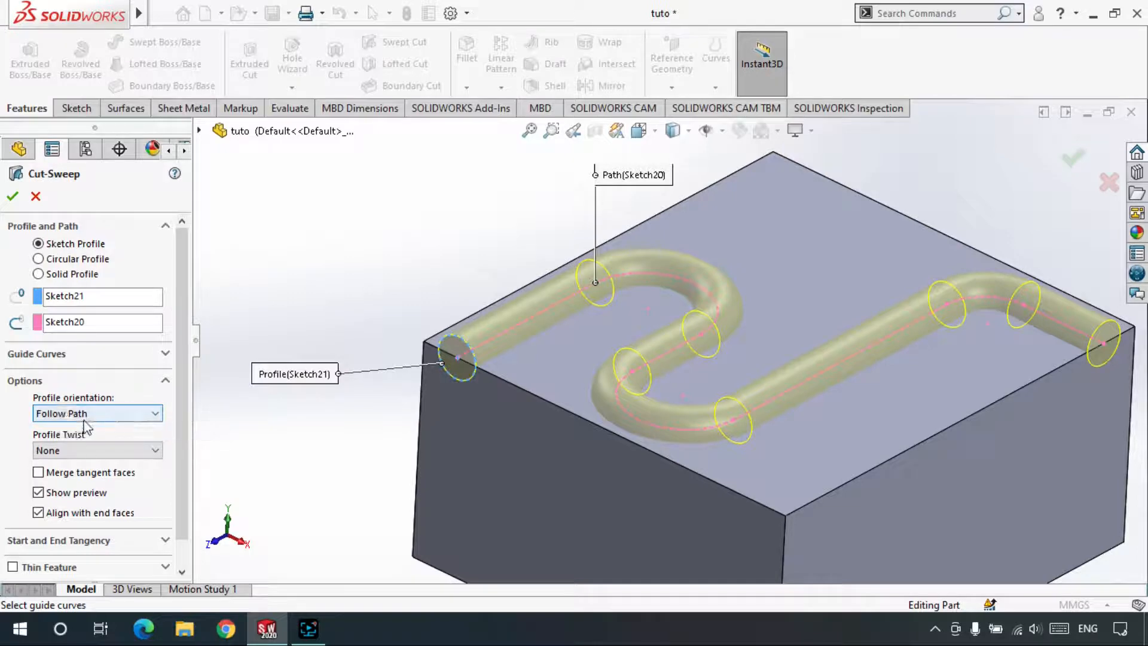
pyautogui.click(84, 413)
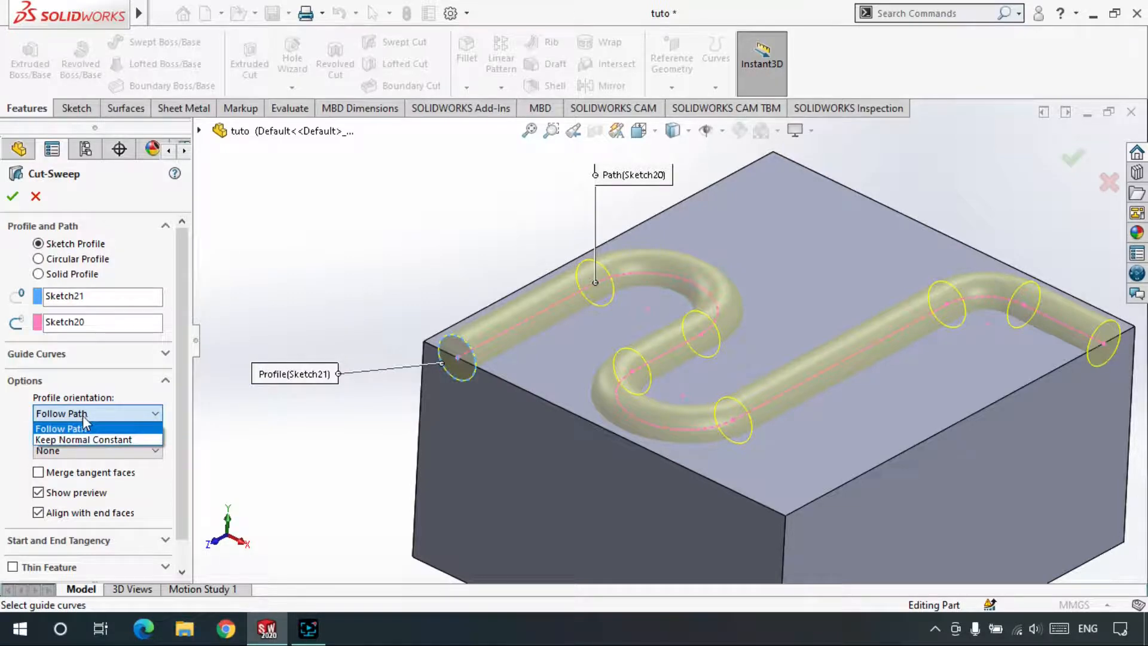
pyautogui.click(8, 417)
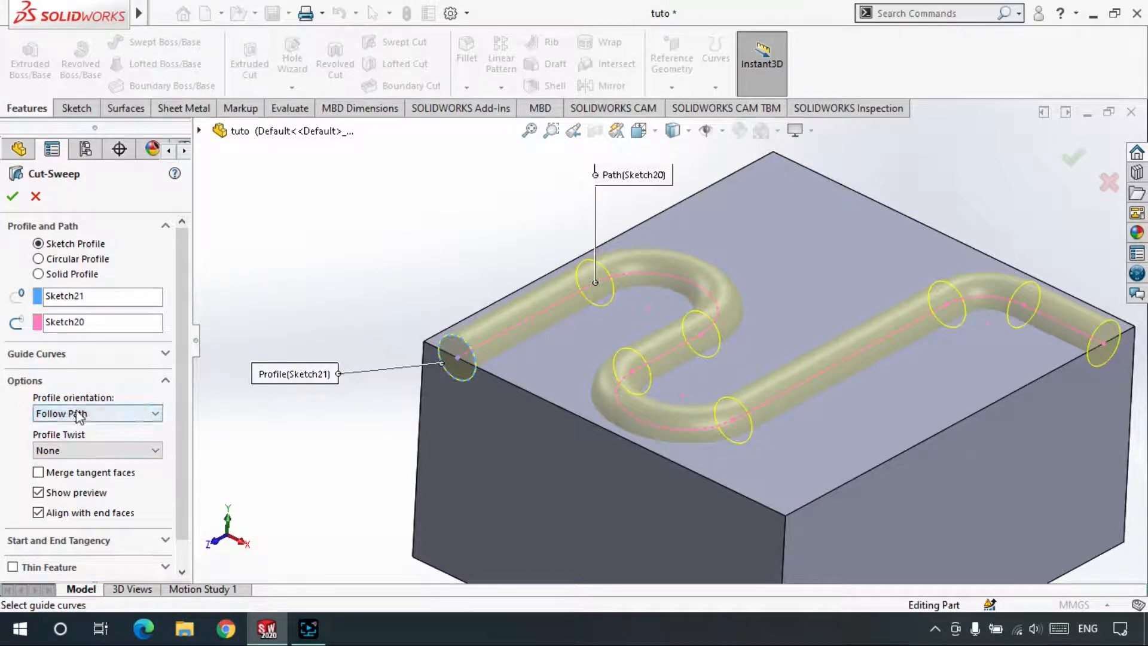
pyautogui.click(82, 448)
pyautogui.click(82, 449)
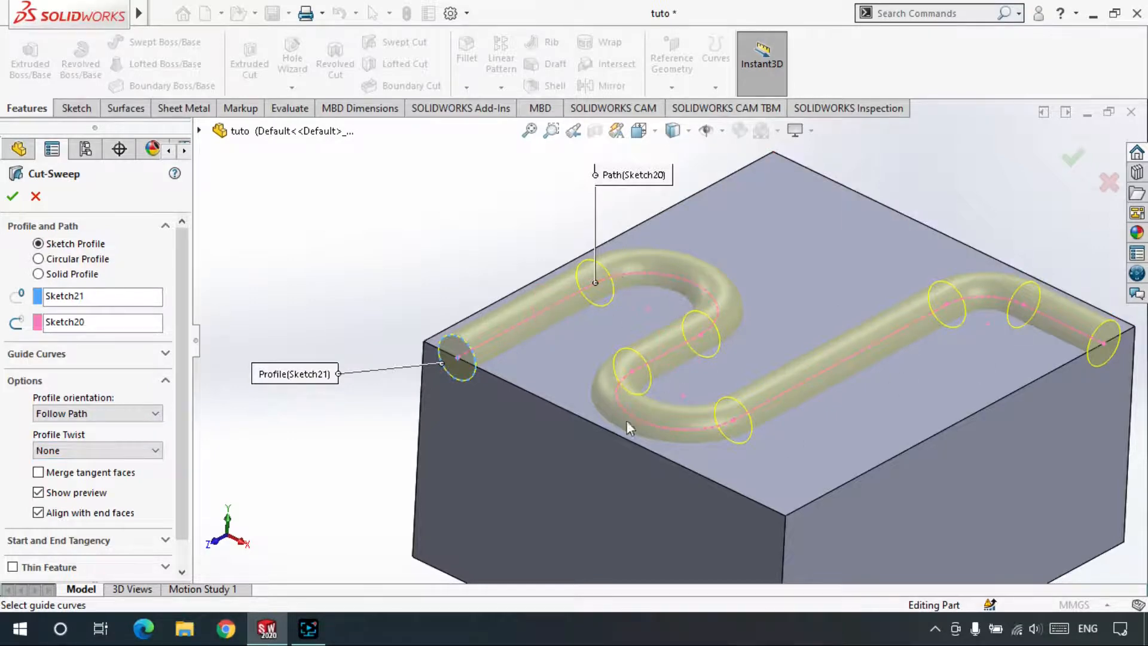
pyautogui.click(80, 451)
pyautogui.click(82, 464)
pyautogui.click(37, 196)
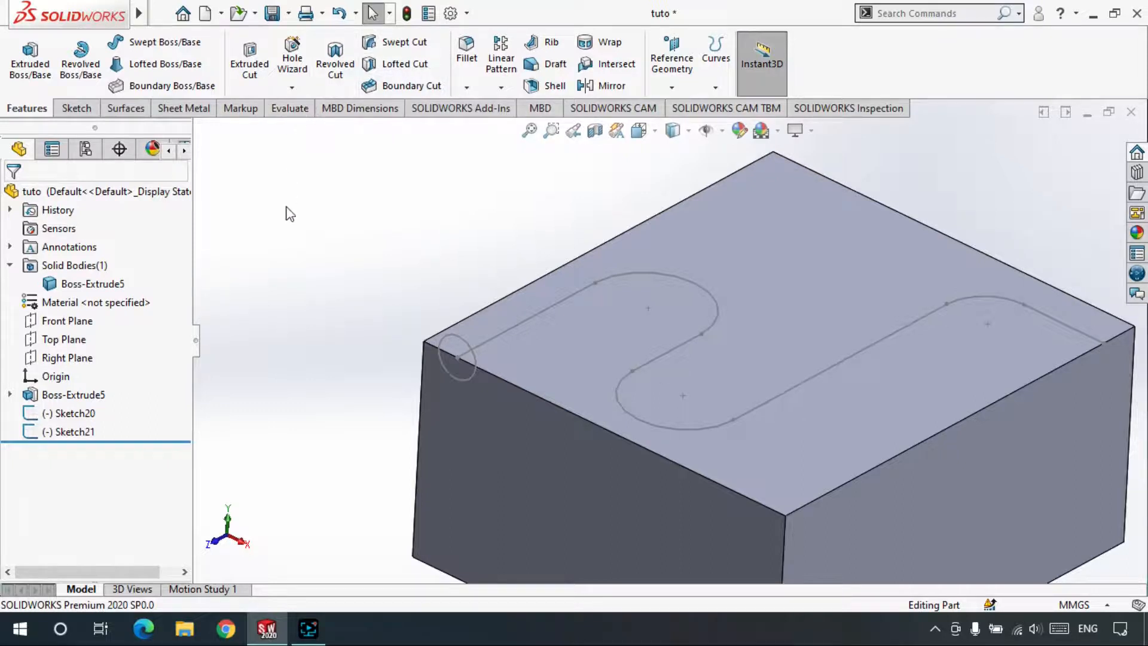
# Delete the serpentine path sketch and the circular profile sketch from the part.
pyautogui.press('f')
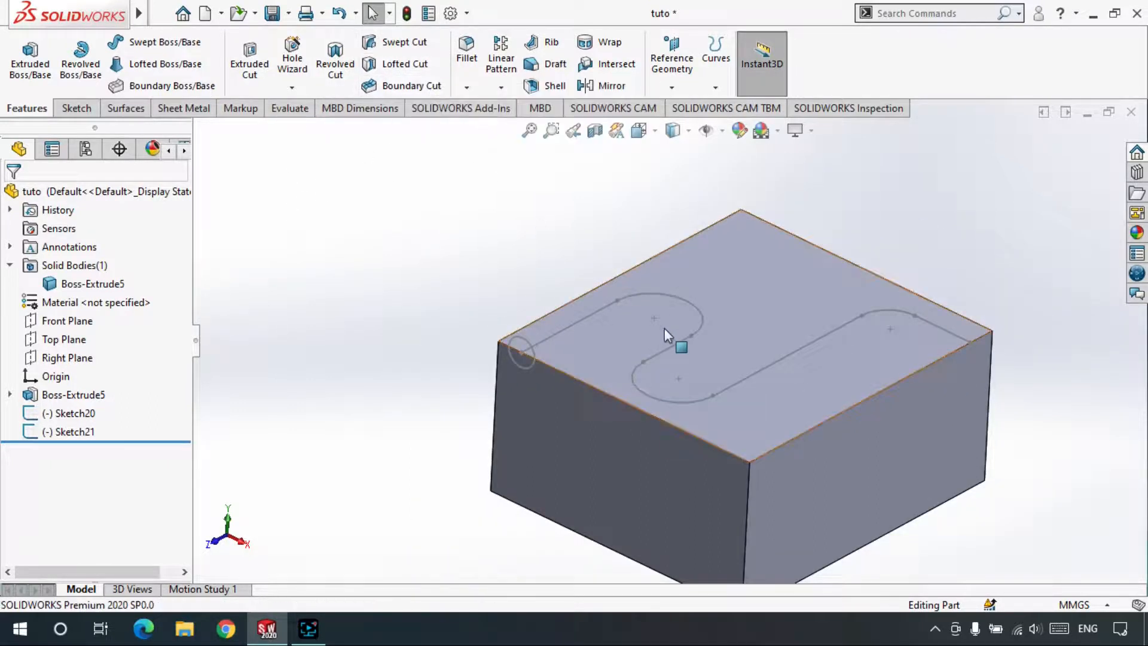
pyautogui.scroll(2, 665, 328)
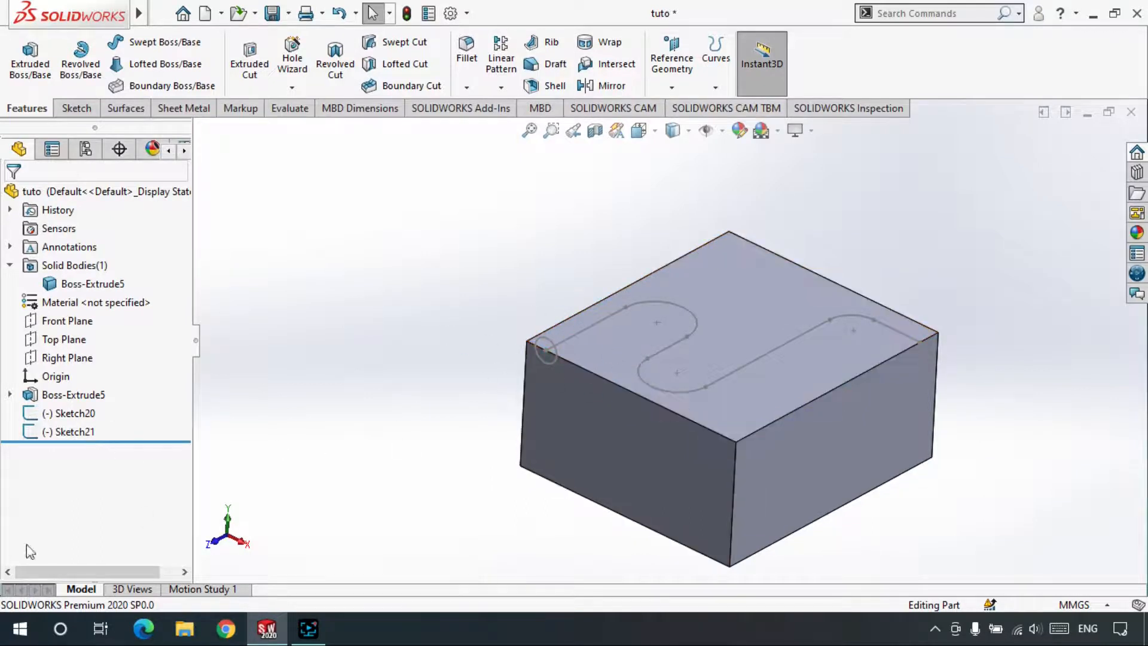
pyautogui.moveTo(76, 453); pyautogui.dragTo(57, 458)
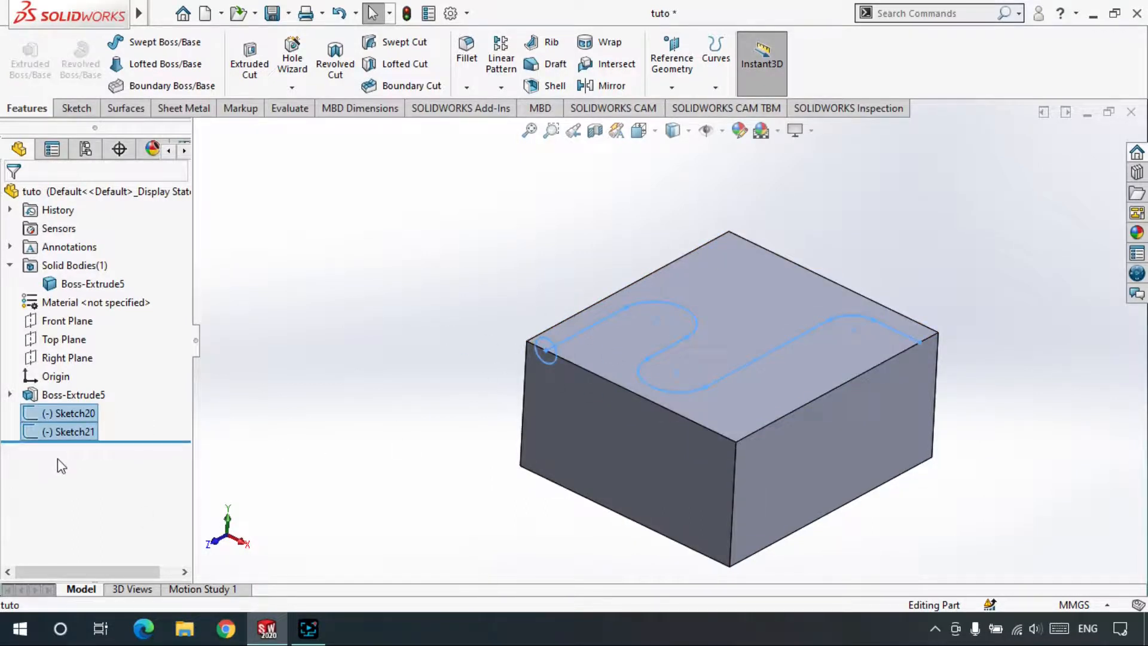
pyautogui.press('Delete')
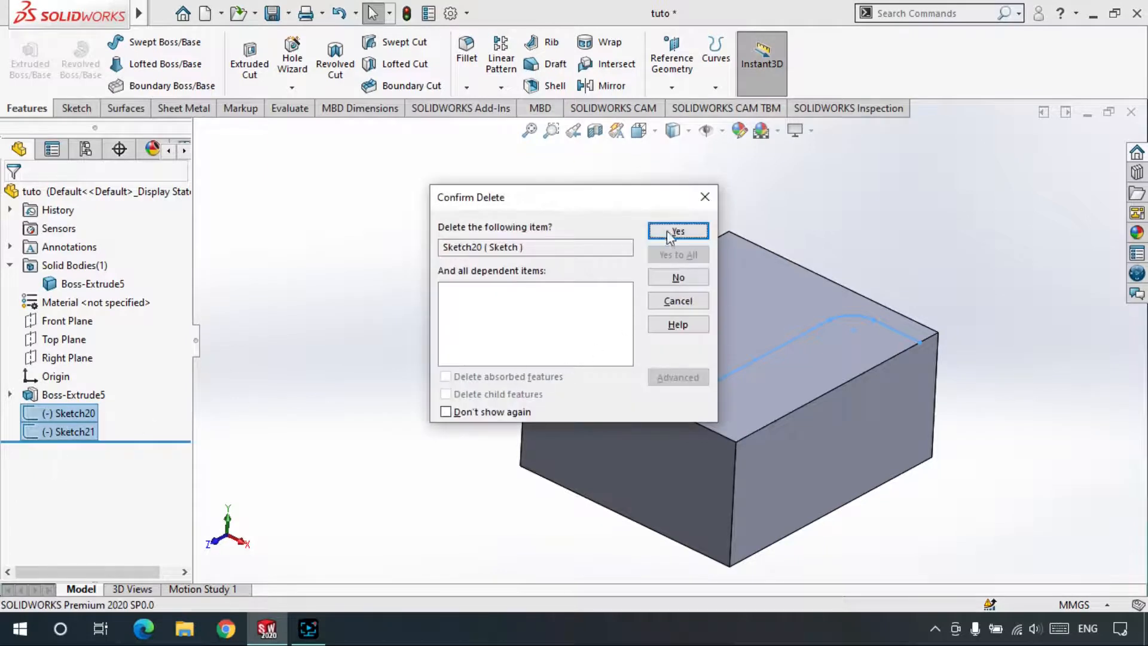
pyautogui.click(669, 235)
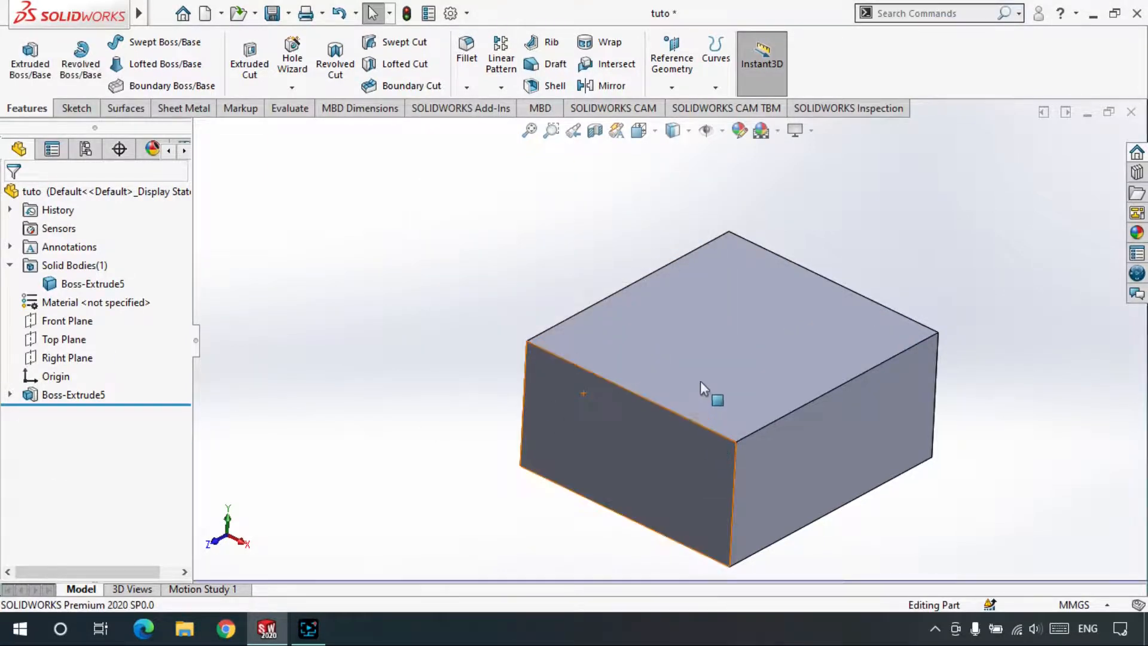
pyautogui.moveTo(700, 381); pyautogui.dragTo(676, 378, button='middle')
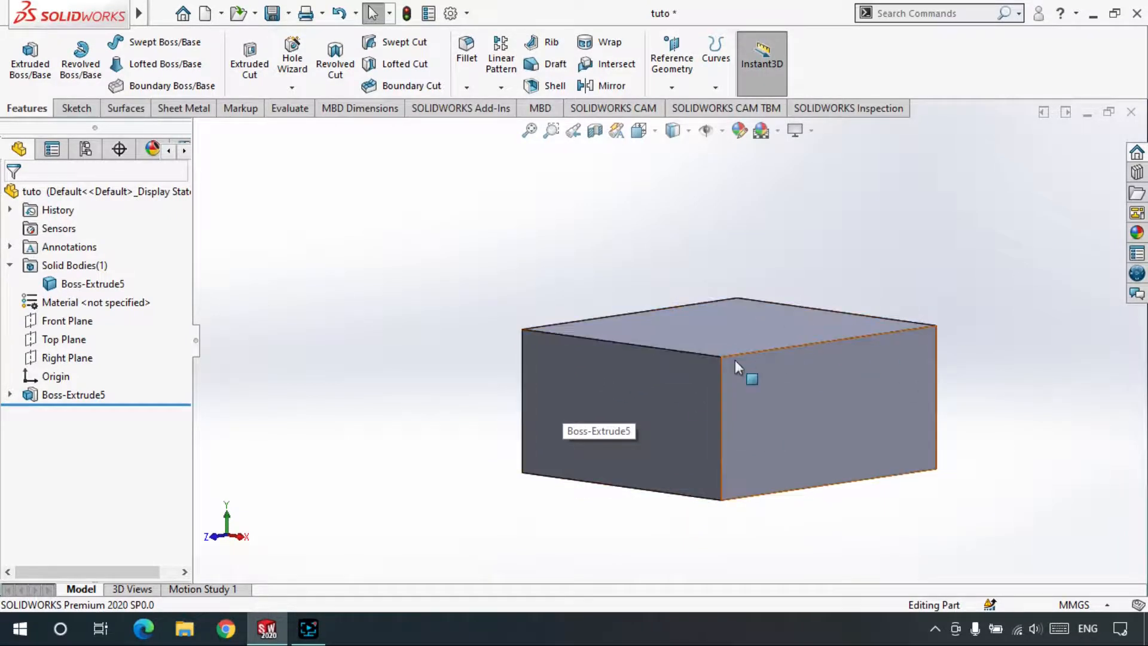
pyautogui.scroll(-2, 728, 365)
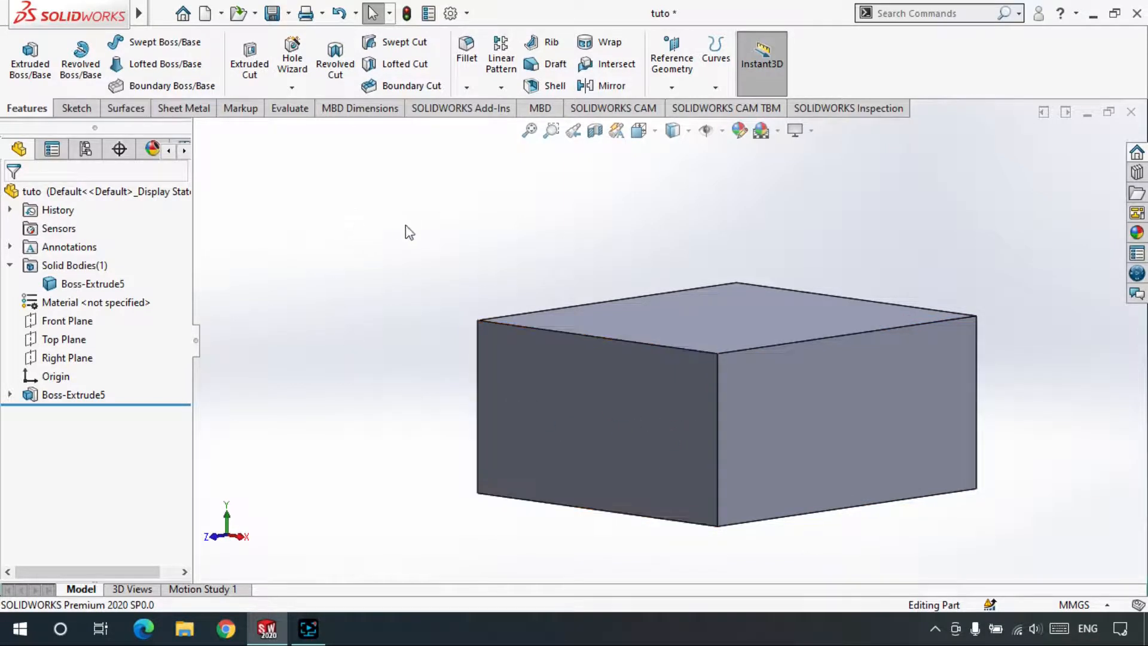
pyautogui.moveTo(645, 397); pyautogui.dragTo(611, 385, button='middle')
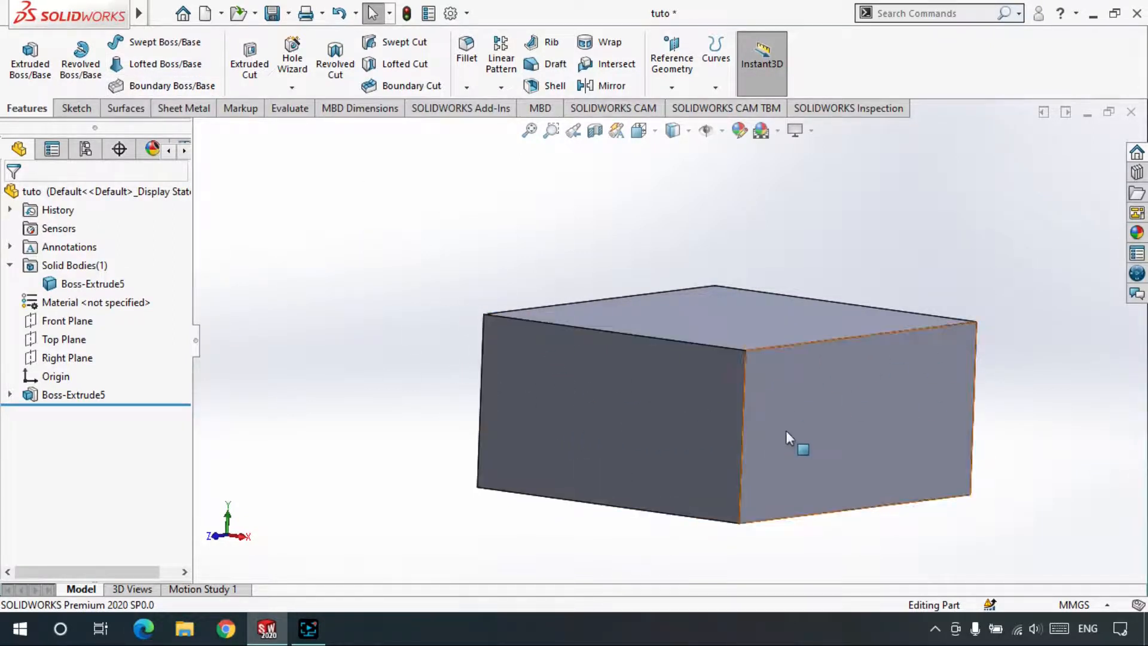
pyautogui.moveTo(786, 430); pyautogui.dragTo(209, 357, button='middle')
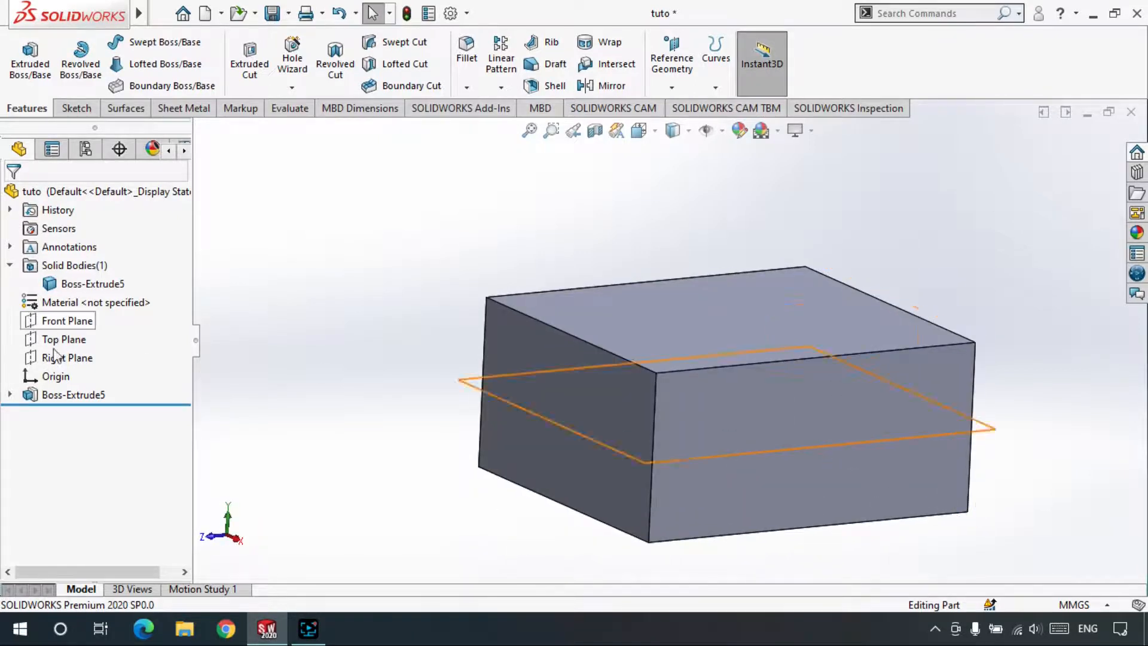
pyautogui.moveTo(803, 426); pyautogui.dragTo(829, 396, button='middle')
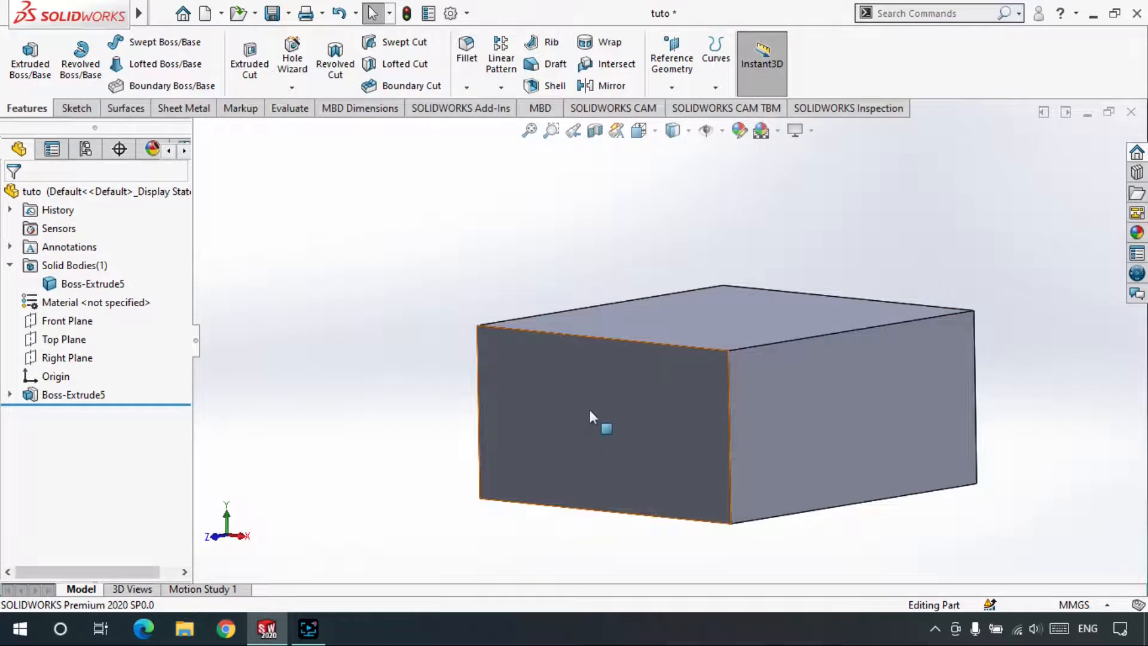
pyautogui.moveTo(687, 441); pyautogui.dragTo(857, 366, button='middle')
pyautogui.moveTo(655, 454); pyautogui.dragTo(725, 402, button='middle')
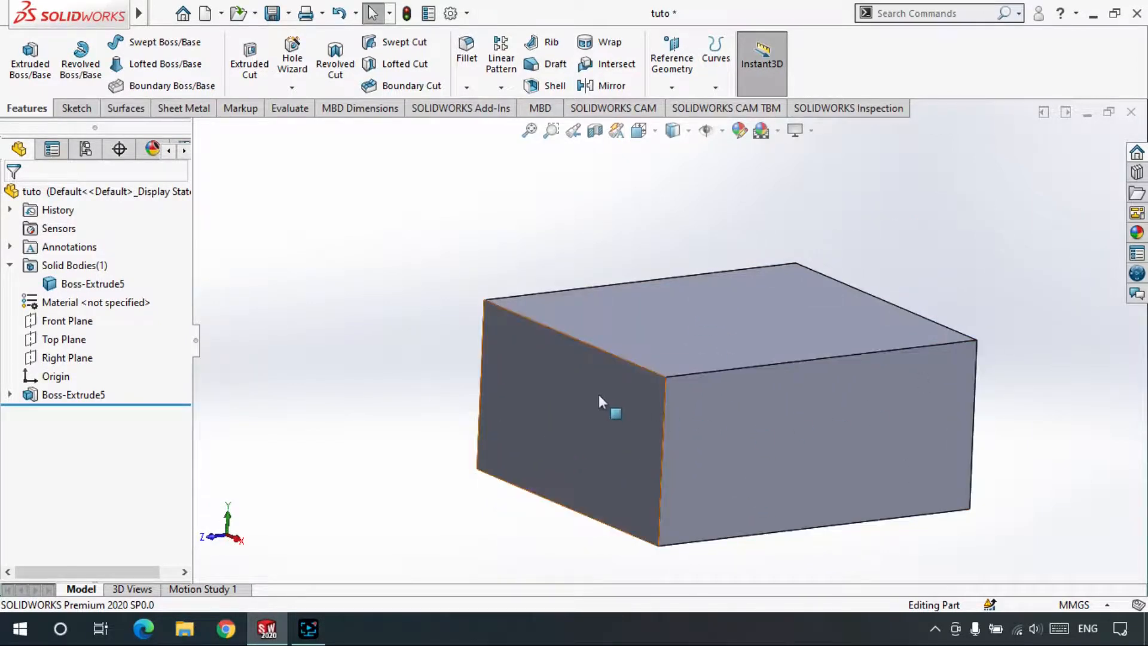
# Sketch a center rectangle about the origin on the block's front face and finish the sketch.
pyautogui.click(551, 390)
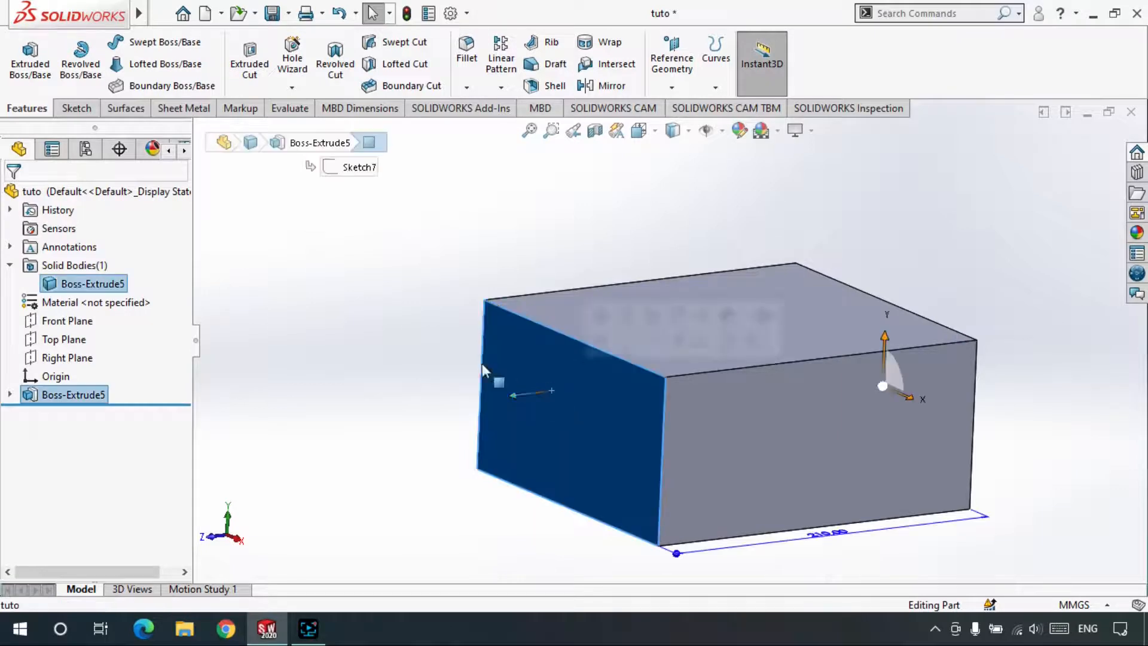
pyautogui.click(77, 110)
pyautogui.click(24, 53)
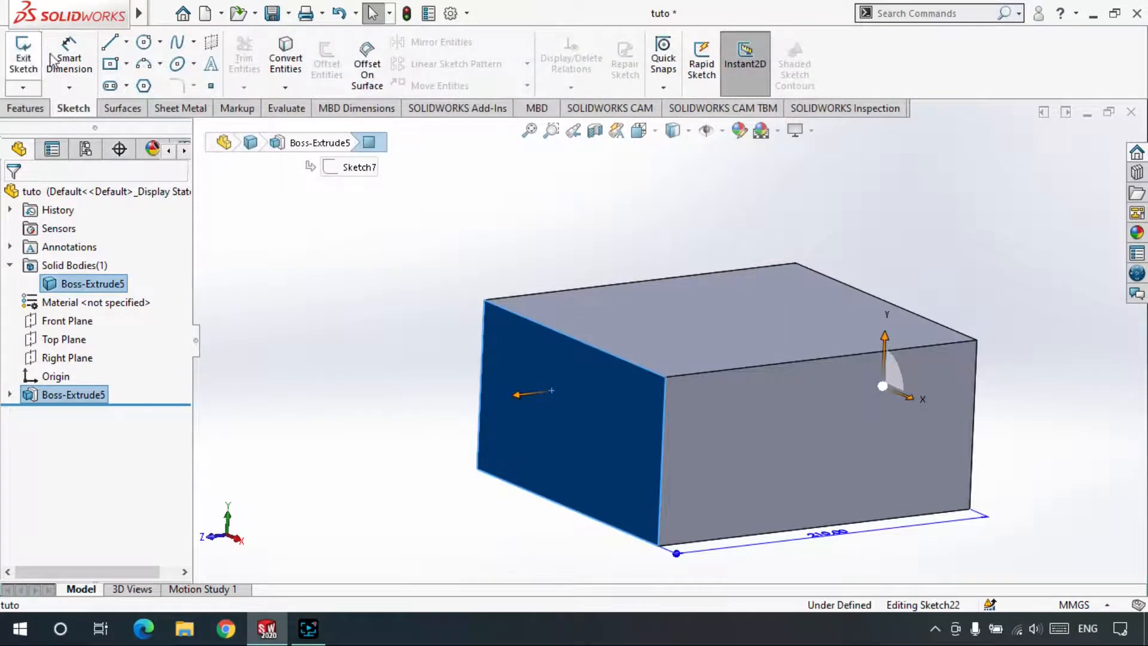
pyautogui.click(110, 67)
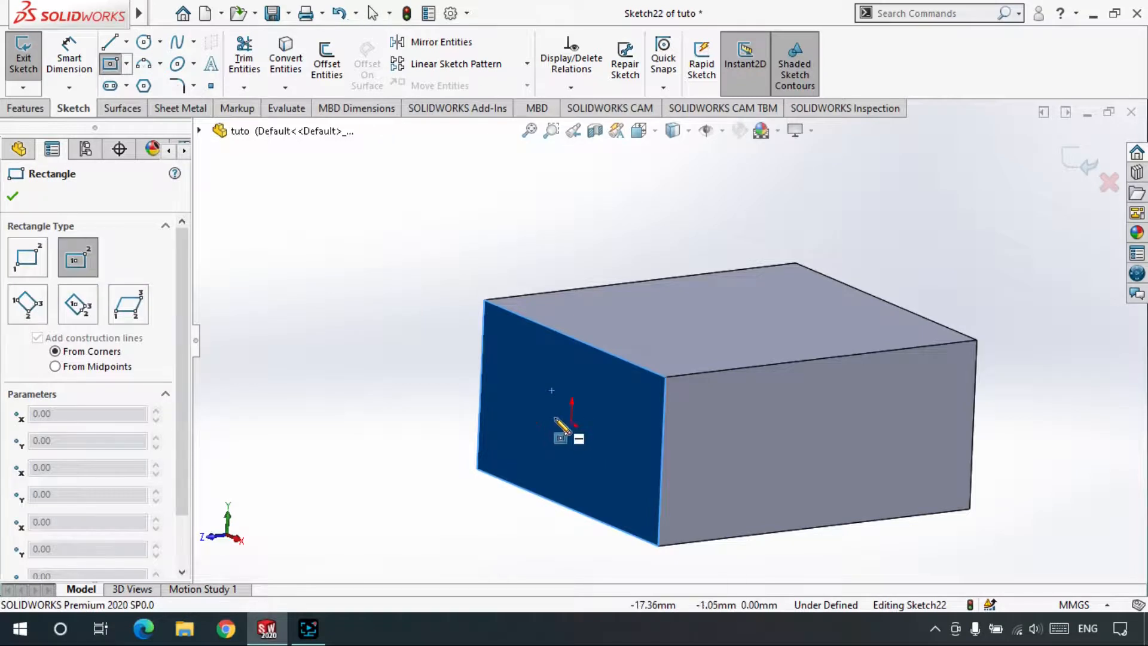
pyautogui.hotkey('ctrl', '8')
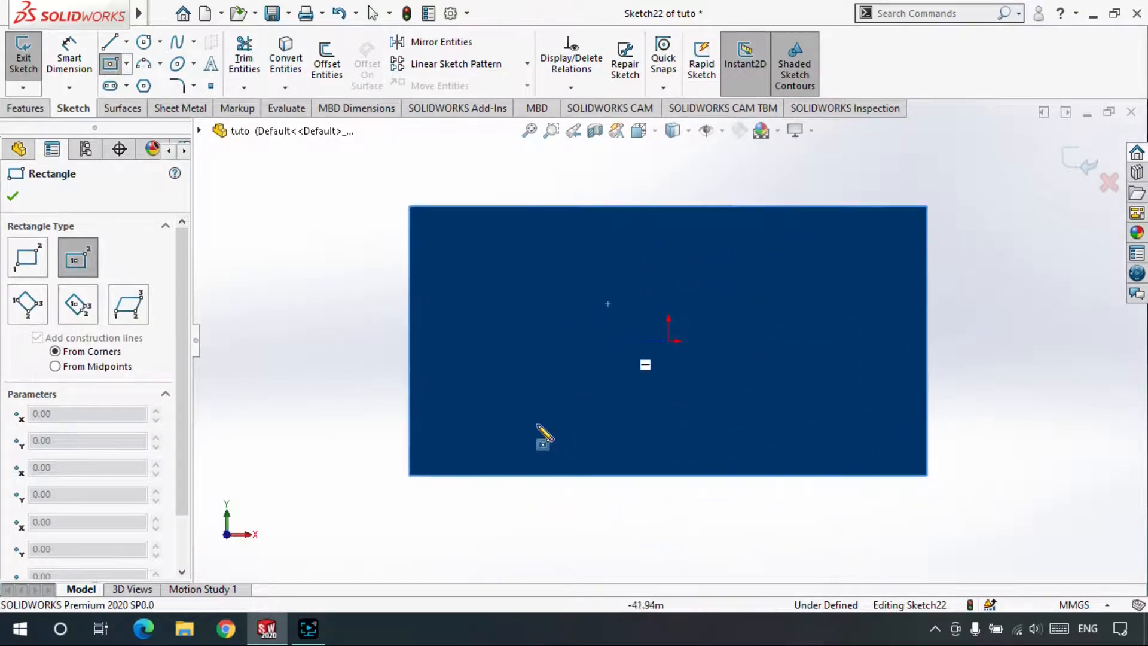
pyautogui.click(668, 341)
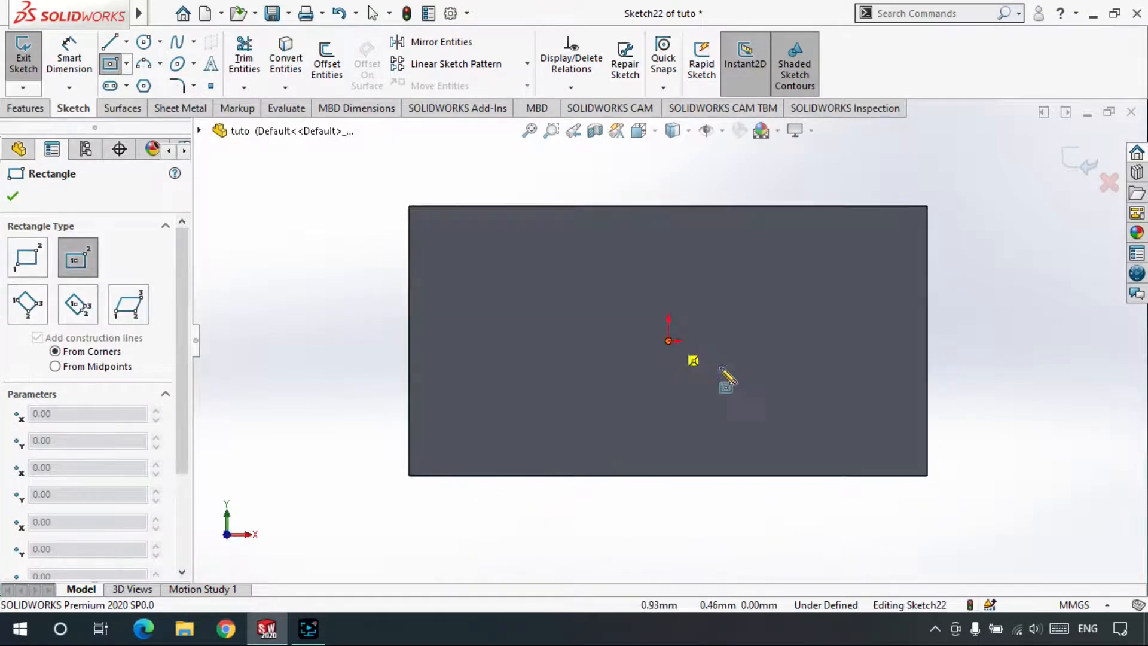
pyautogui.click(747, 391)
pyautogui.click(12, 196)
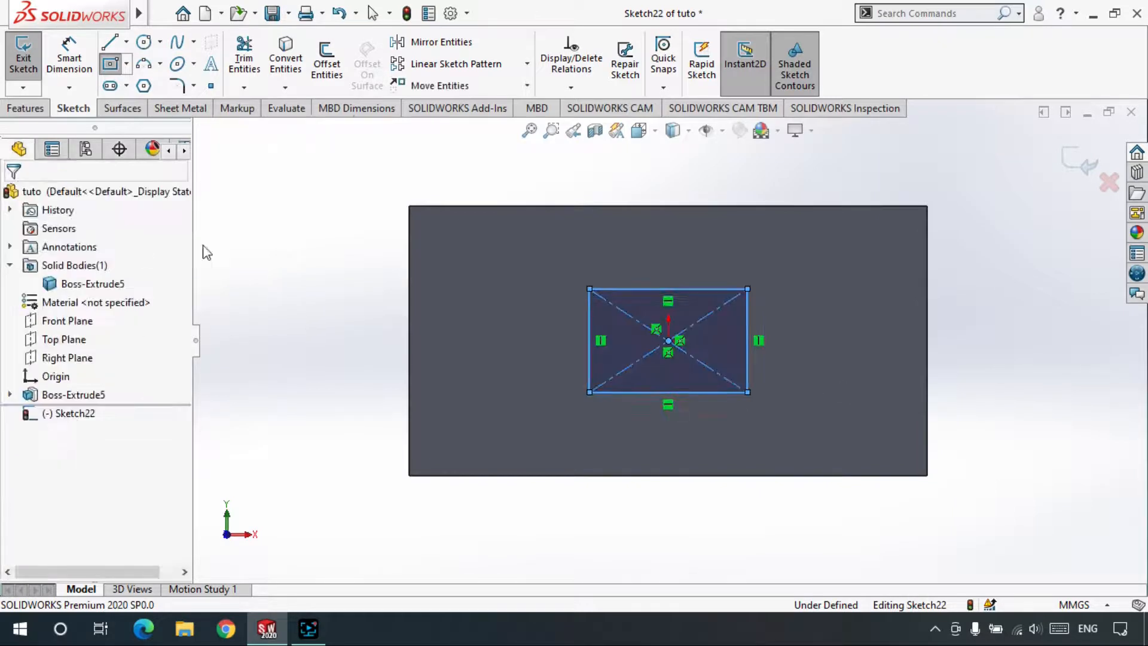
pyautogui.click(1082, 161)
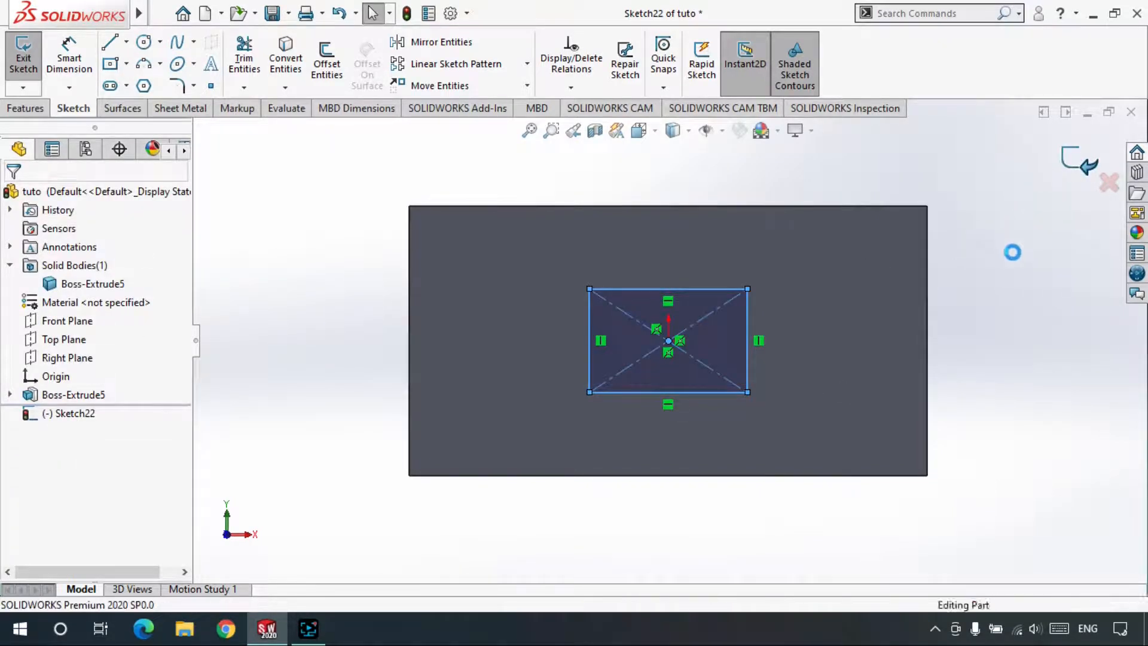
# Sketch a six-sided polygon centered on the origin on the block's back face, with an inscribed circle about 47.7 mm in diameter, and finish the sketch.
pyautogui.moveTo(744, 356)
pyautogui.mouseDown(button='middle')
pyautogui.moveTo(661, 362)
pyautogui.moveTo(643, 381)
pyautogui.moveTo(558, 397)
pyautogui.moveTo(572, 418)
pyautogui.moveTo(720, 377)
pyautogui.moveTo(661, 376)
pyautogui.moveTo(831, 361)
pyautogui.mouseUp(button='middle')
pyautogui.click(831, 362)
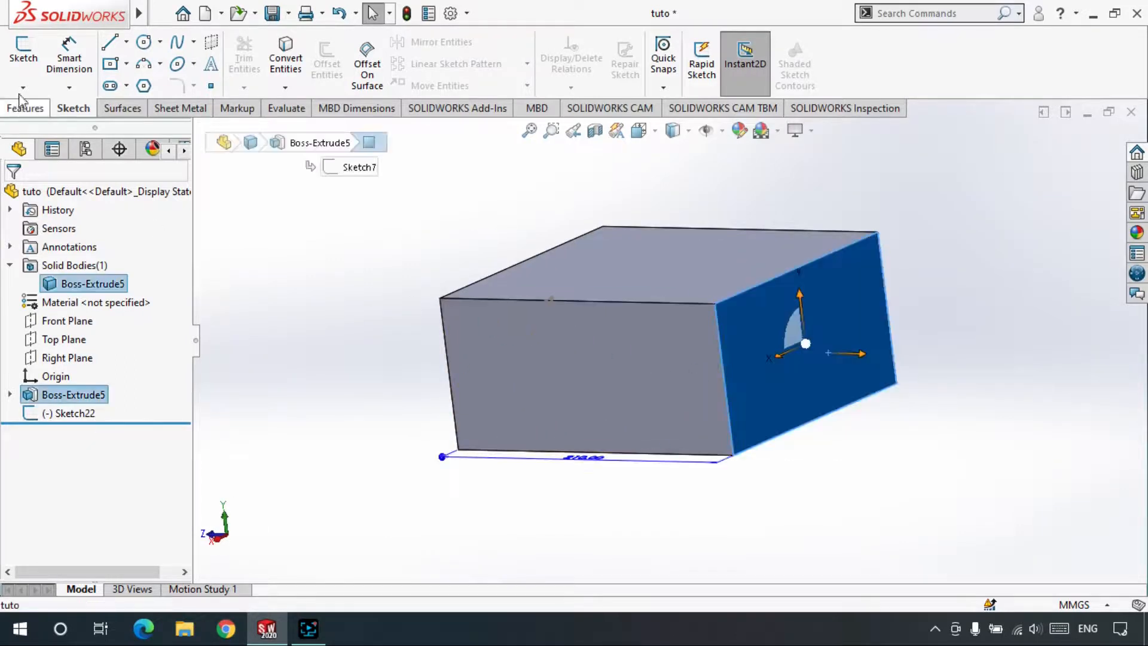
pyautogui.click(23, 58)
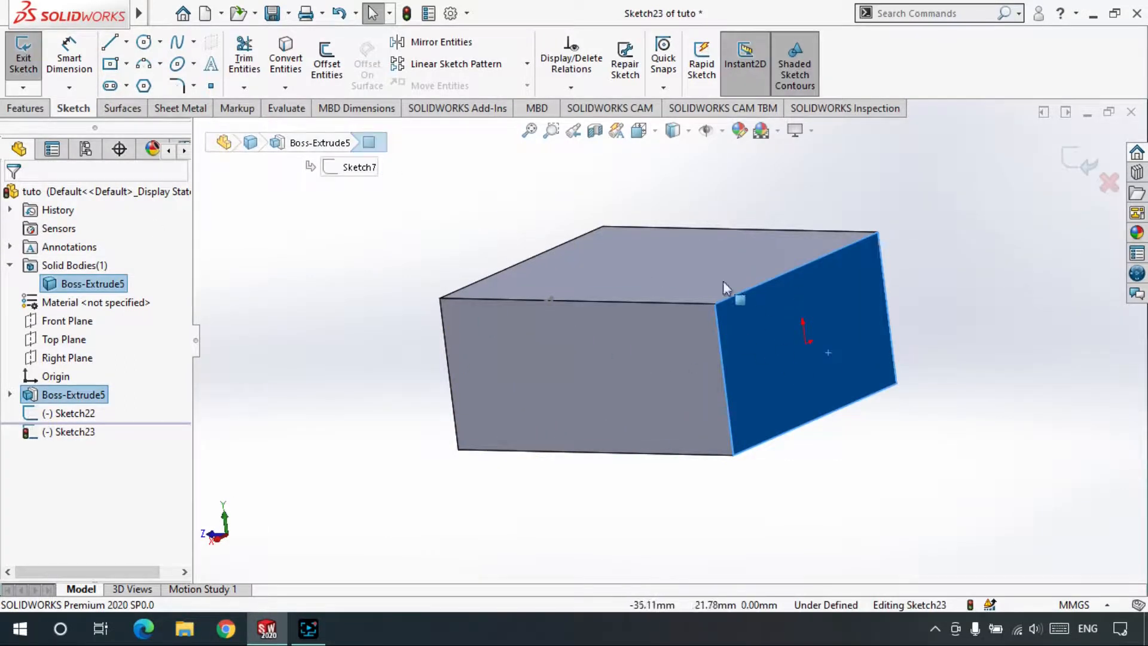
pyautogui.hotkey('ctrl', '8')
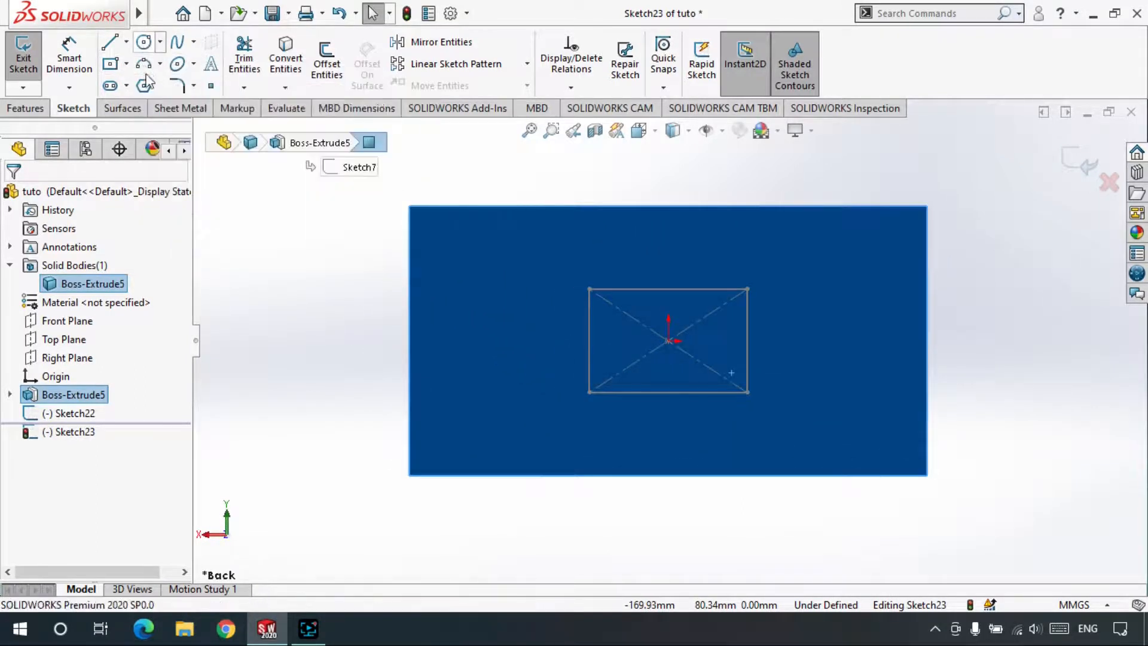
pyautogui.click(668, 341)
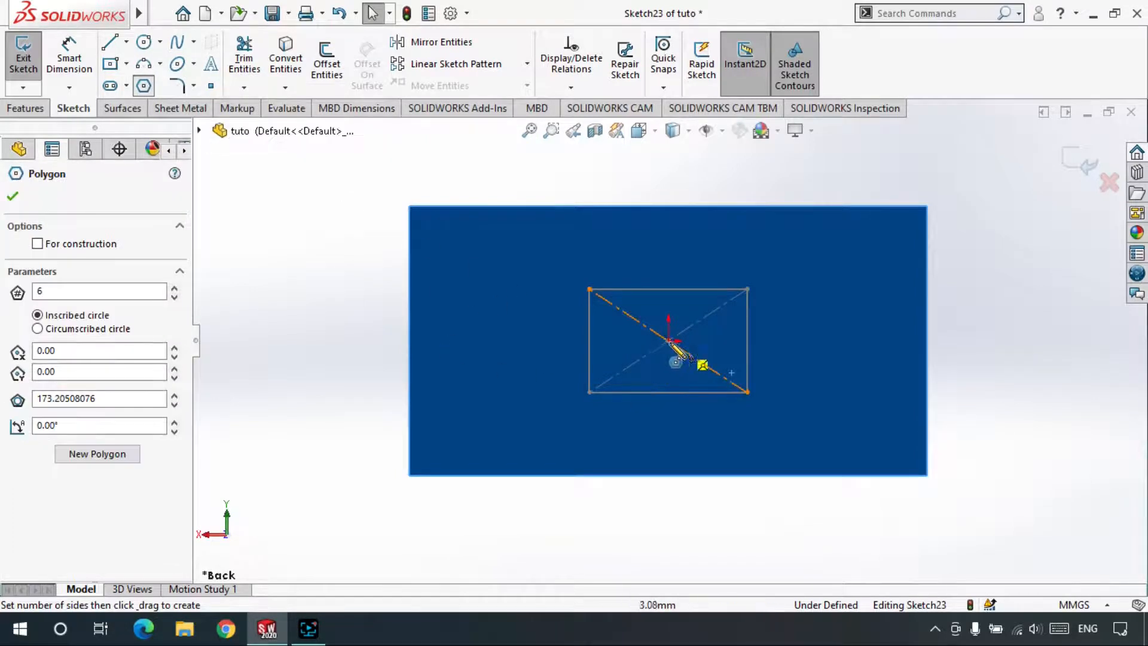
pyautogui.click(731, 383)
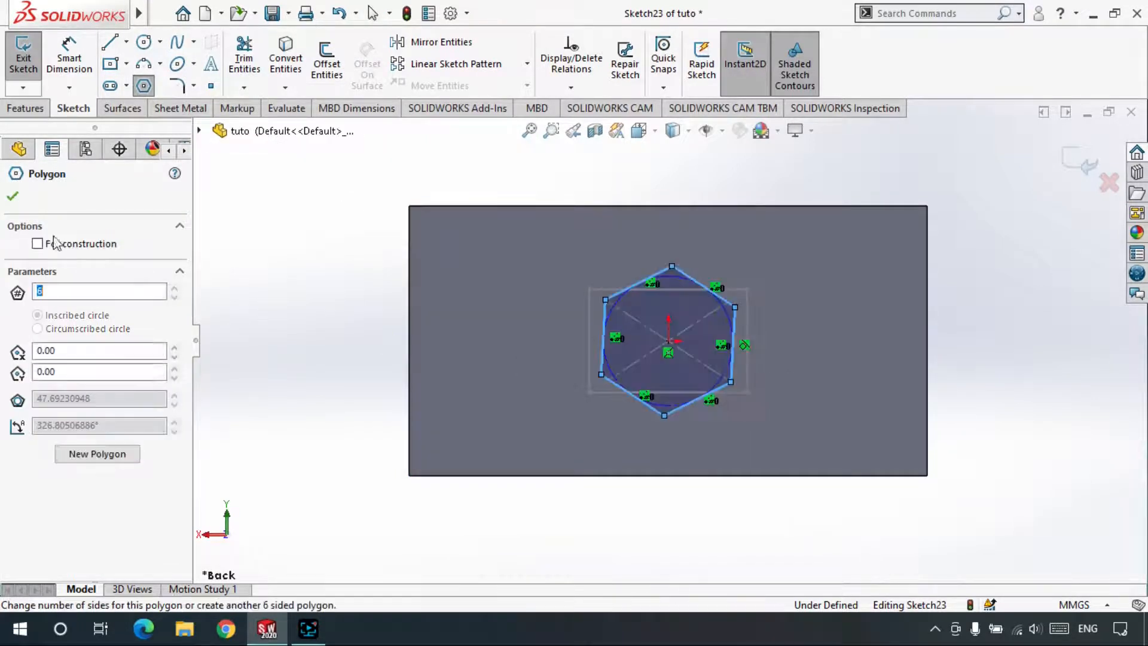
pyautogui.press('Escape')
pyautogui.click(1078, 160)
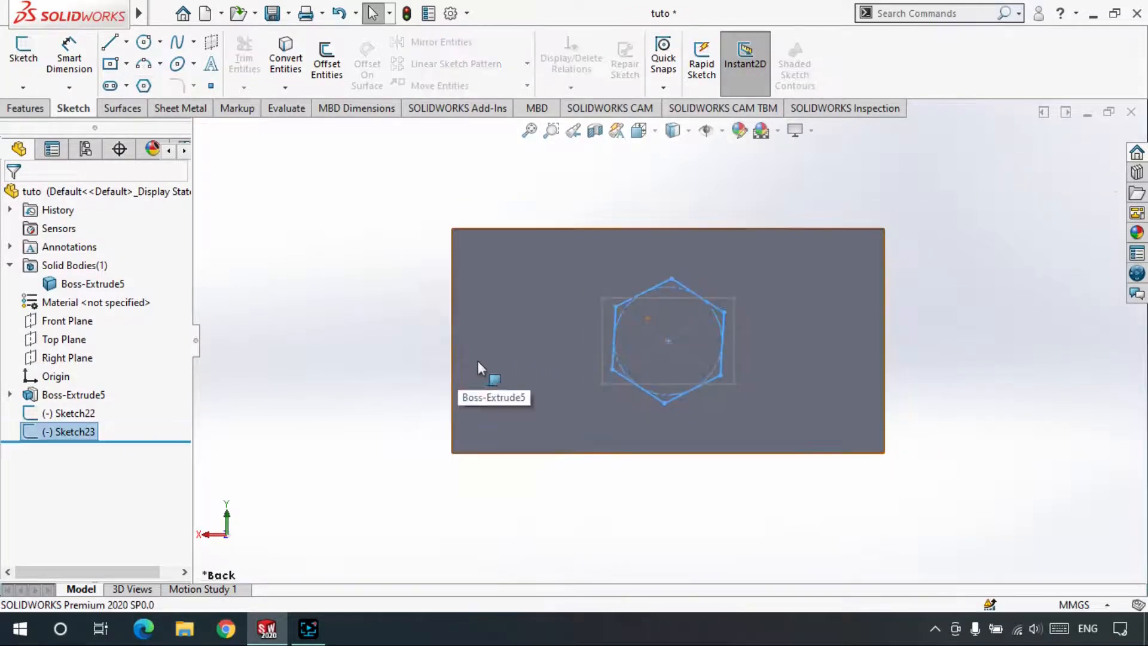
# Create a Lofted Cut through the block between the front-face rectangle sketch and the back-face hexagon sketch.
pyautogui.click(474, 460)
pyautogui.moveTo(728, 456)
pyautogui.mouseDown(button='middle')
pyautogui.moveTo(640, 428)
pyautogui.moveTo(651, 440)
pyautogui.moveTo(725, 323)
pyautogui.mouseUp(button='middle')
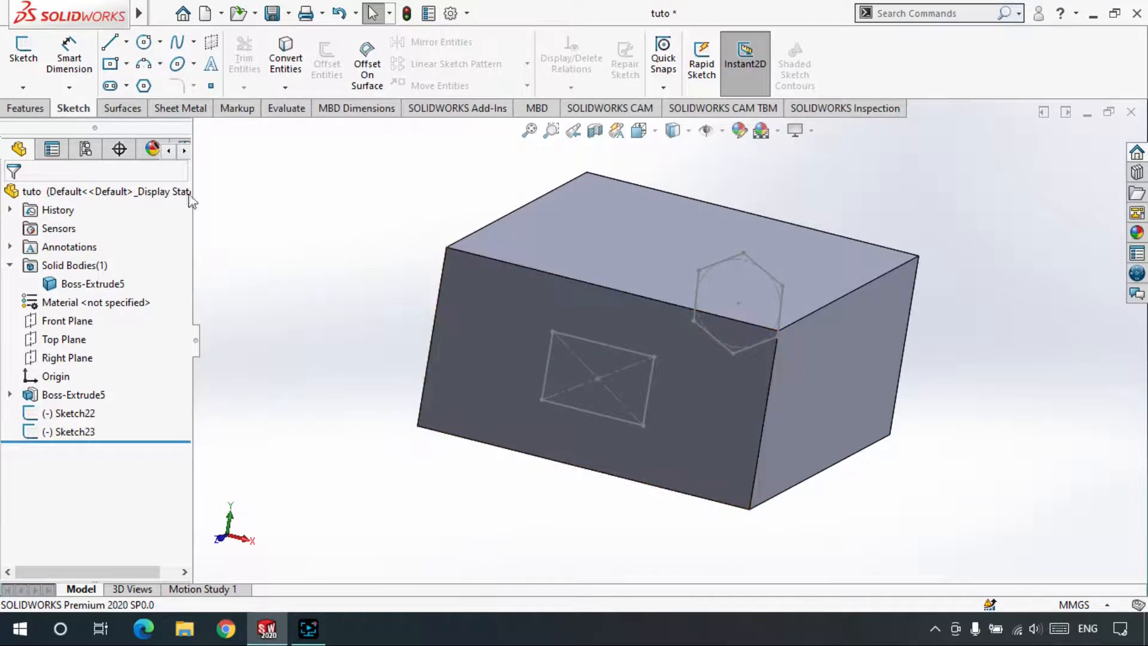
pyautogui.click(25, 108)
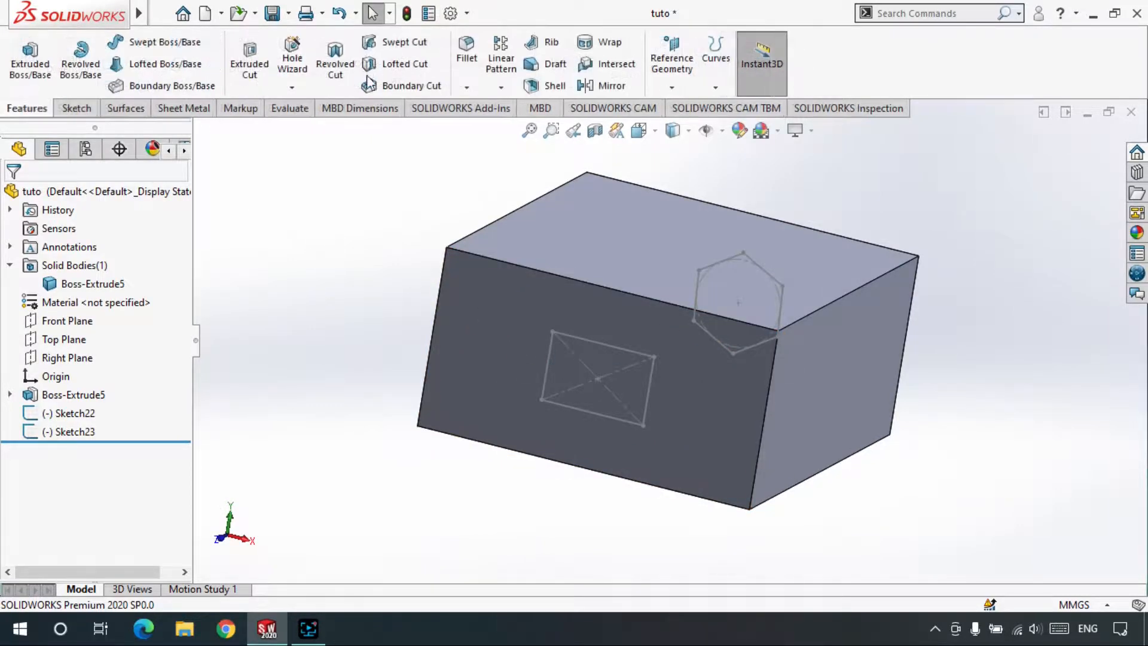
pyautogui.click(399, 70)
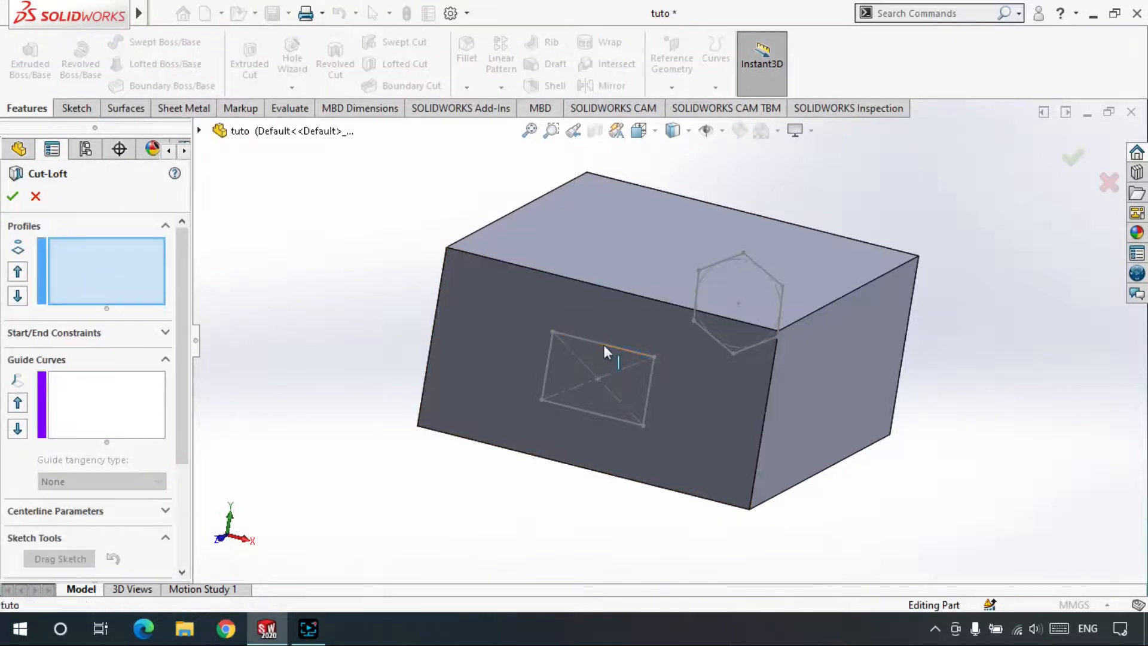
pyautogui.click(750, 277)
pyautogui.moveTo(636, 354)
pyautogui.mouseDown(button='middle')
pyautogui.moveTo(599, 350)
pyautogui.moveTo(616, 347)
pyautogui.mouseUp(button='middle')
pyautogui.moveTo(600, 376); pyautogui.dragTo(586, 371)
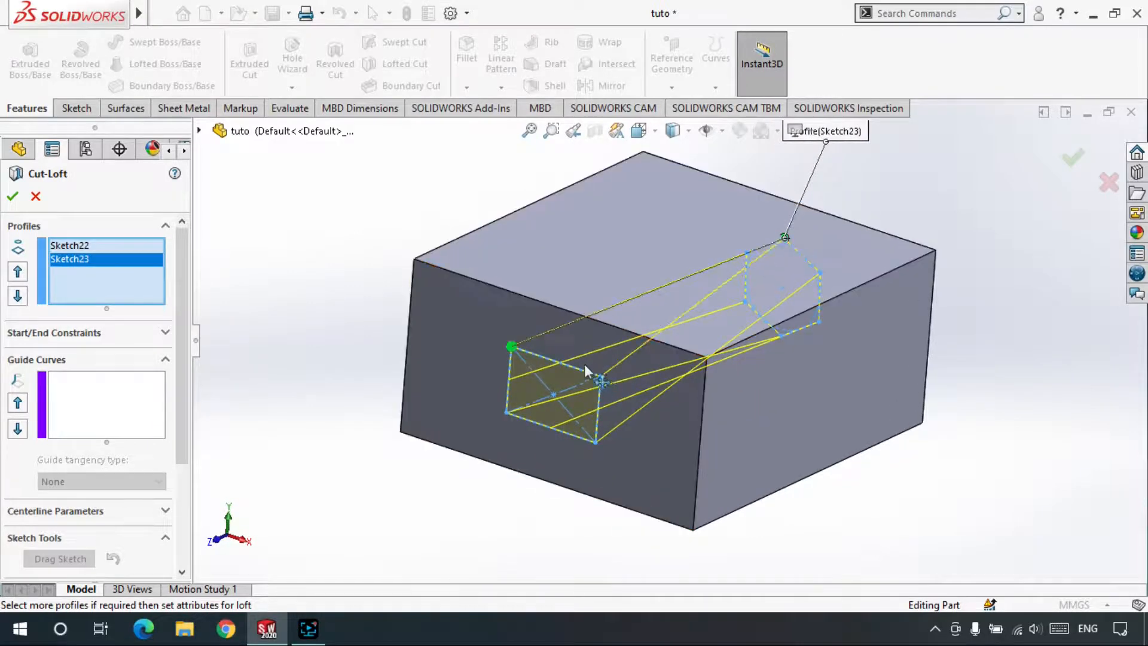
pyautogui.moveTo(674, 366); pyautogui.dragTo(692, 390, button='middle')
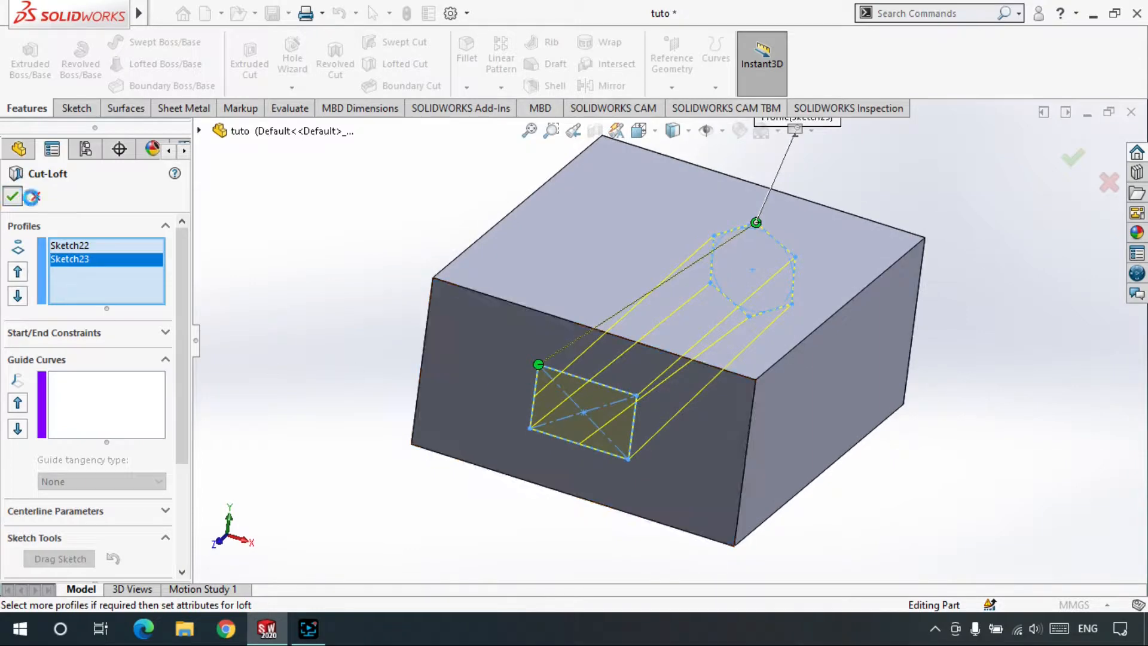
pyautogui.press('Return')
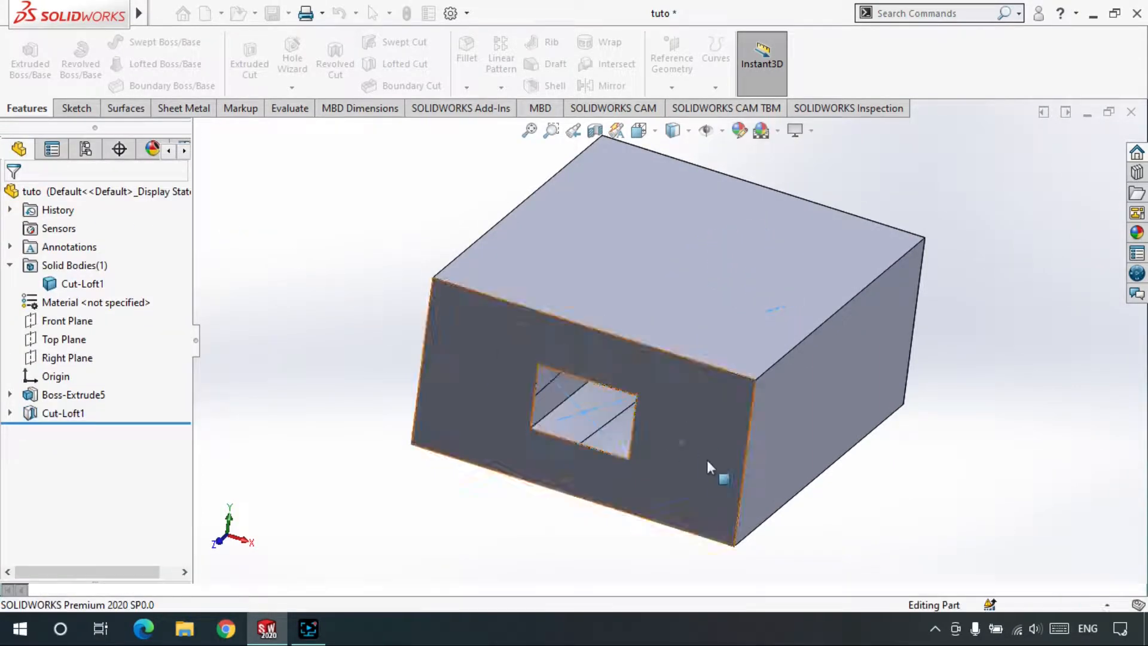
# Reopen the lofted cut's definition to examine how its two profiles connect, close it, and inspect the opening through the block.
pyautogui.moveTo(706, 461)
pyautogui.mouseDown(button='middle')
pyautogui.moveTo(737, 362)
pyautogui.moveTo(709, 383)
pyautogui.moveTo(724, 377)
pyautogui.moveTo(740, 399)
pyautogui.moveTo(669, 402)
pyautogui.moveTo(592, 385)
pyautogui.moveTo(475, 395)
pyautogui.moveTo(497, 429)
pyautogui.moveTo(604, 360)
pyautogui.moveTo(759, 447)
pyautogui.moveTo(584, 404)
pyautogui.moveTo(513, 287)
pyautogui.moveTo(524, 301)
pyautogui.moveTo(418, 358)
pyautogui.mouseUp(button='middle')
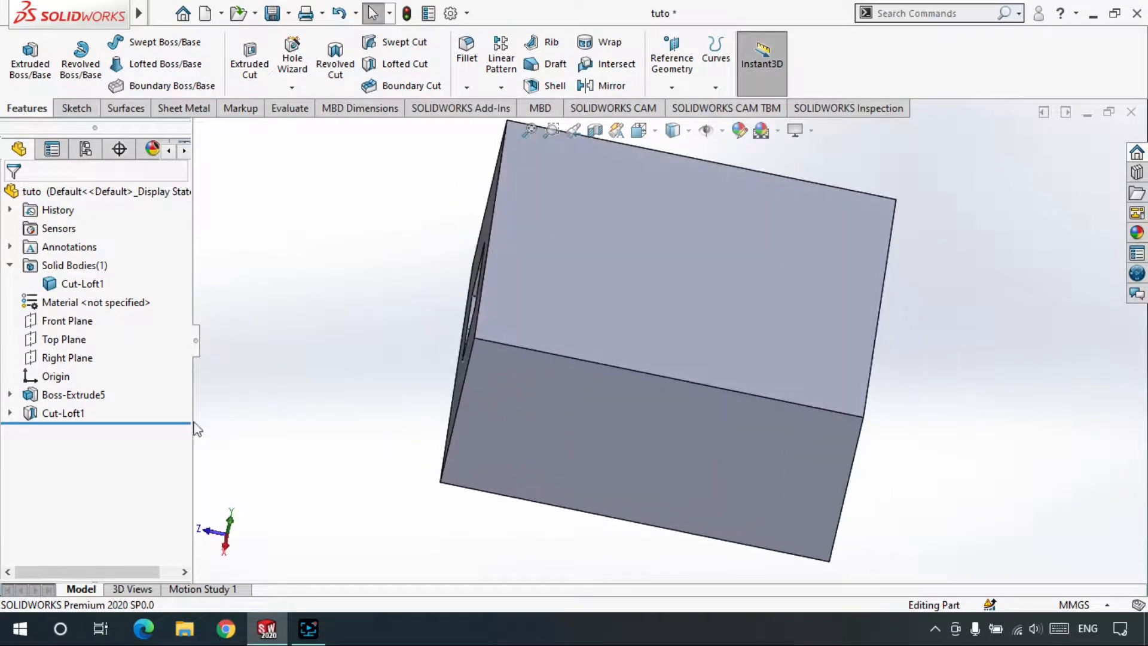
pyautogui.click(48, 413)
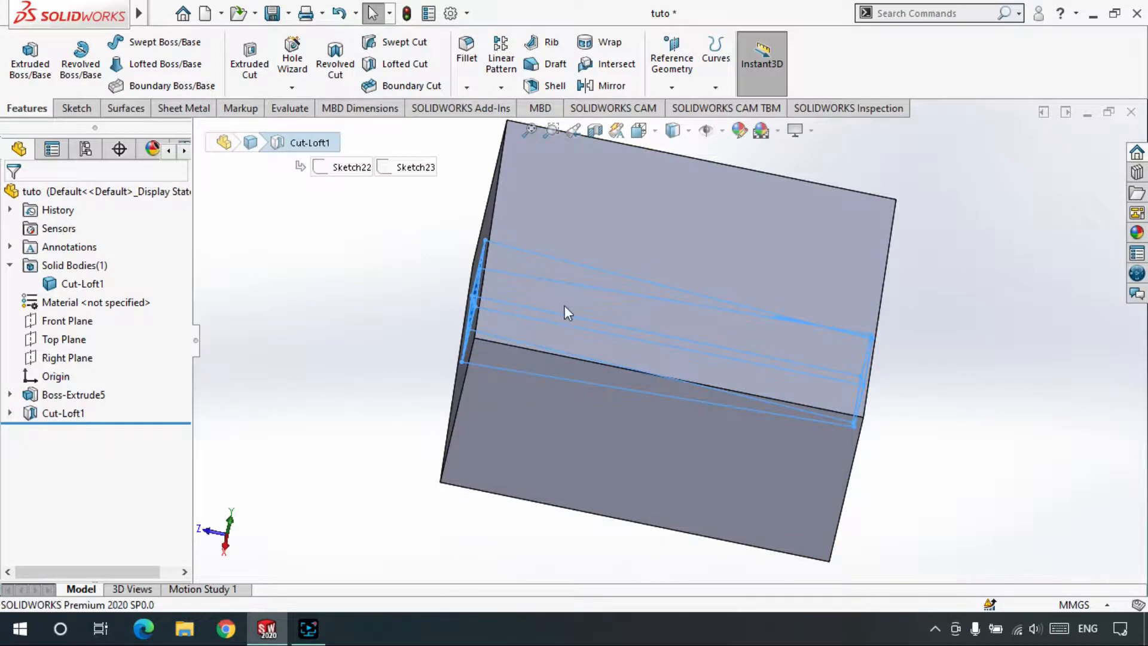
pyautogui.doubleClick(584, 273)
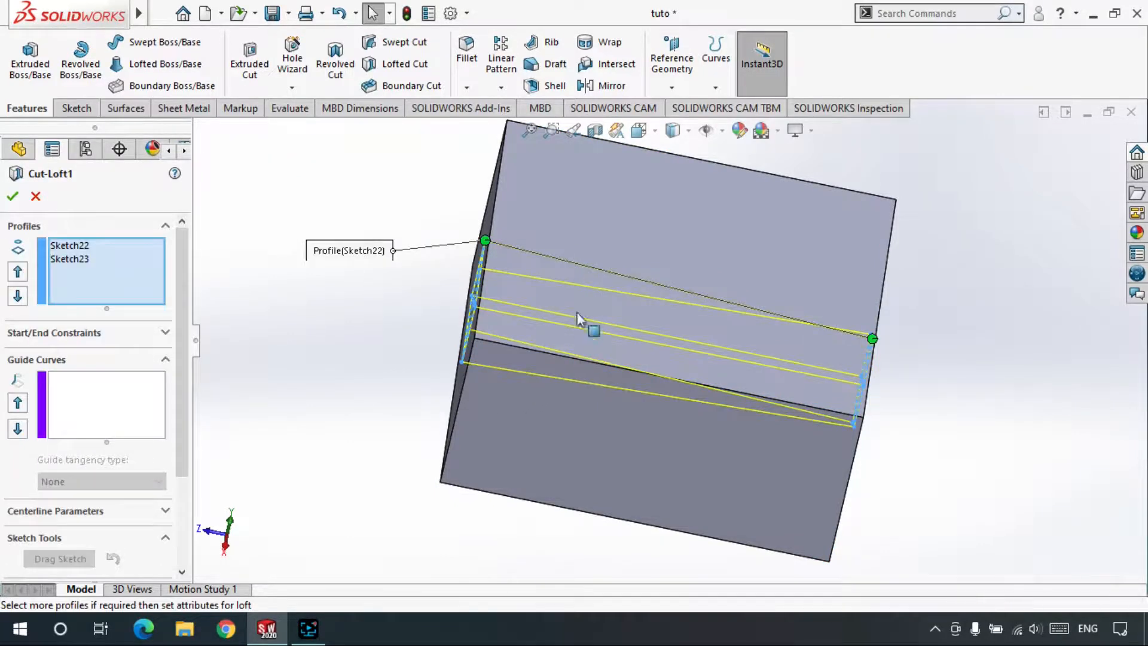
pyautogui.moveTo(576, 313); pyautogui.dragTo(535, 296, button='middle')
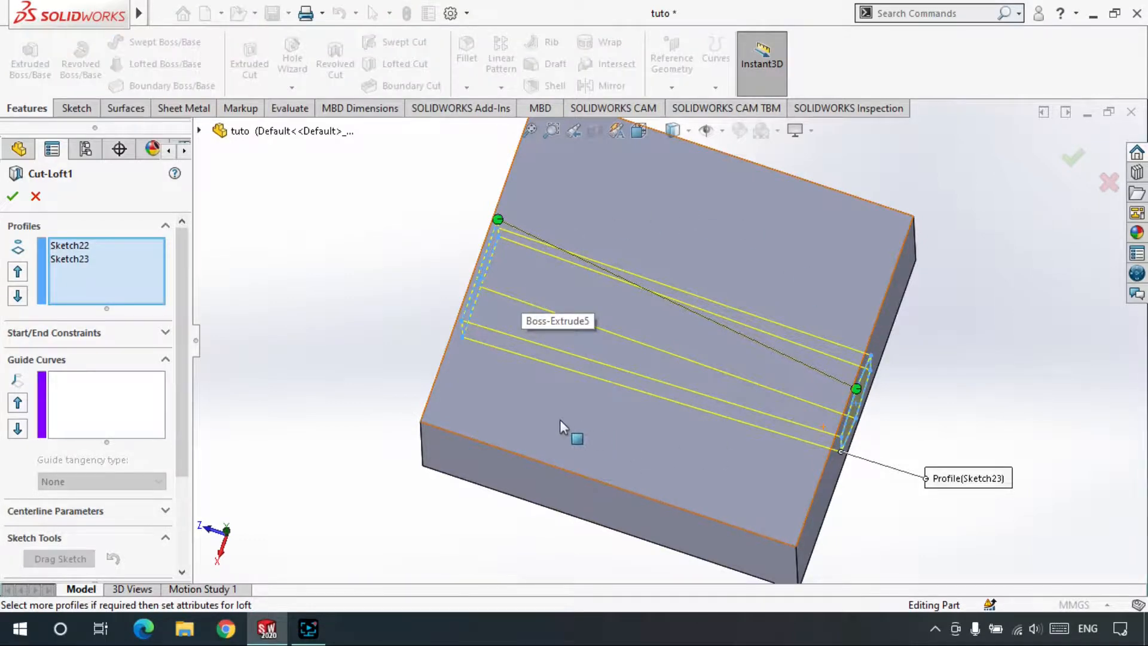
pyautogui.hotkey('ctrl', '4')
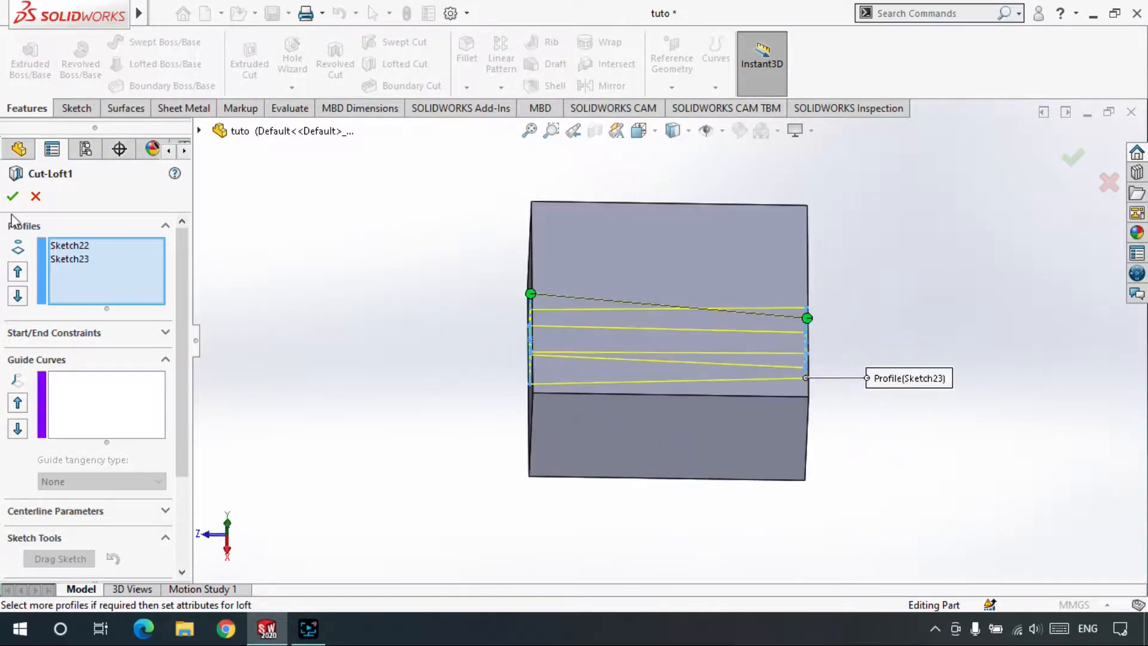
pyautogui.press('Return')
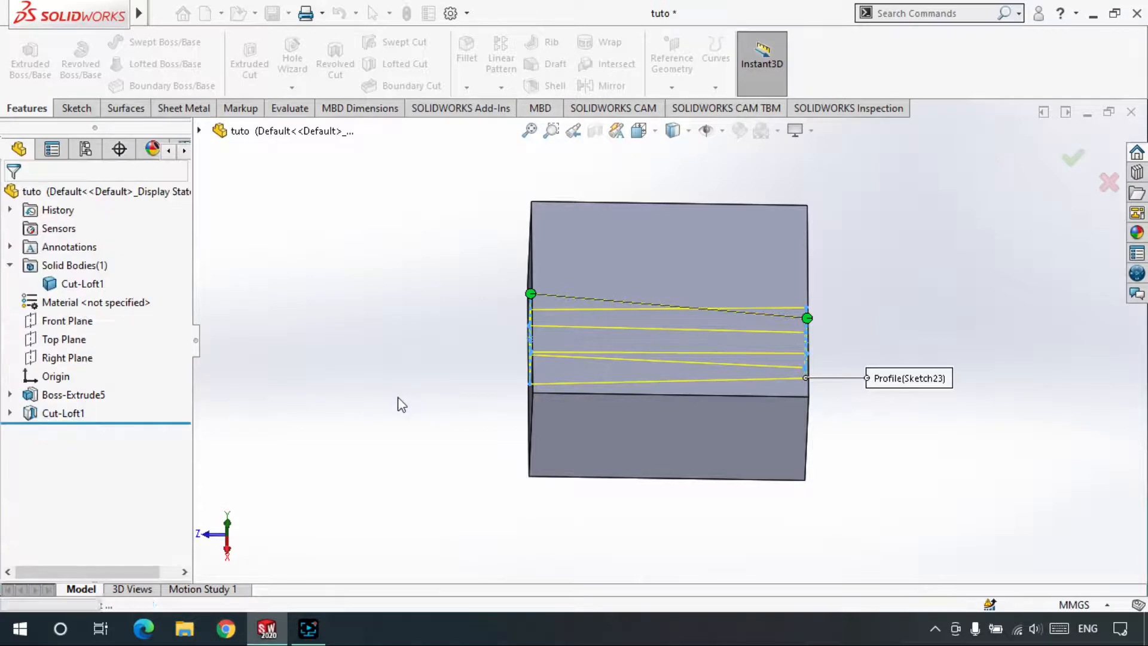
pyautogui.moveTo(630, 407); pyautogui.dragTo(749, 370, button='middle')
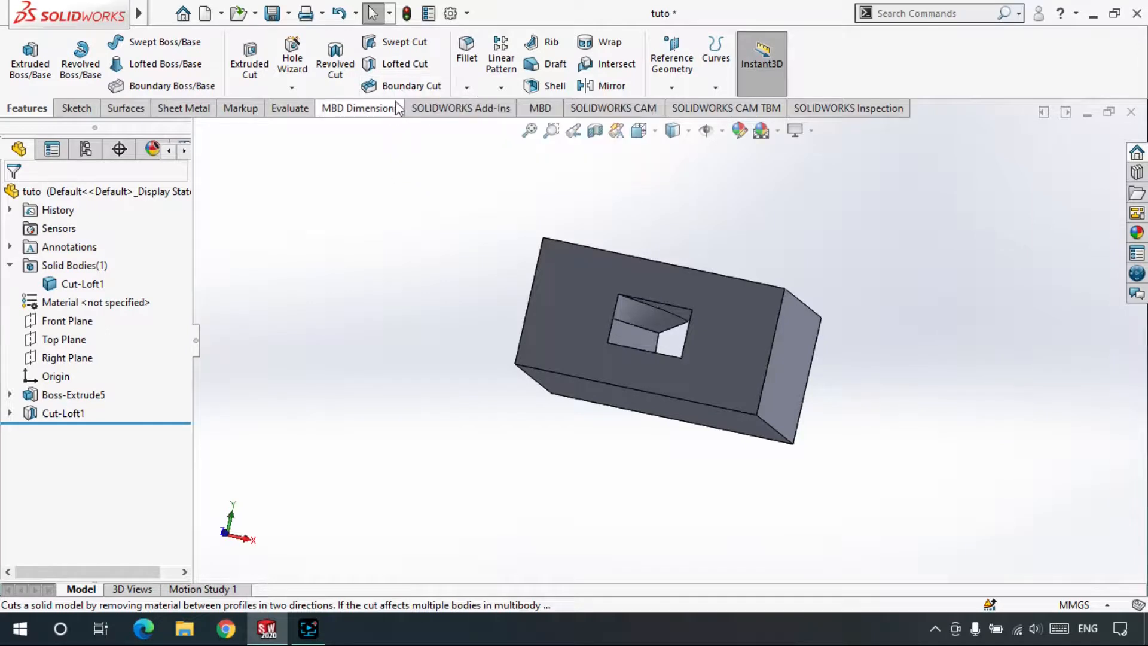
pyautogui.moveTo(600, 318); pyautogui.dragTo(579, 344, button='middle')
pyautogui.scroll(-2, 579, 343)
pyautogui.scroll(1, 708, 249)
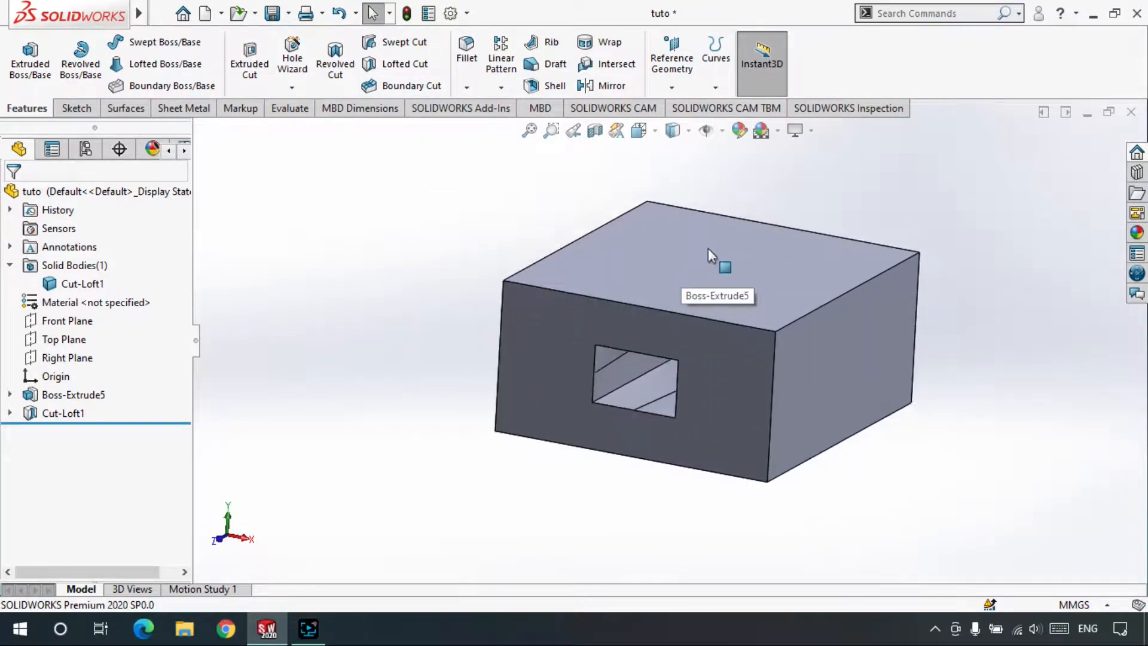
pyautogui.scroll(-1, 731, 229)
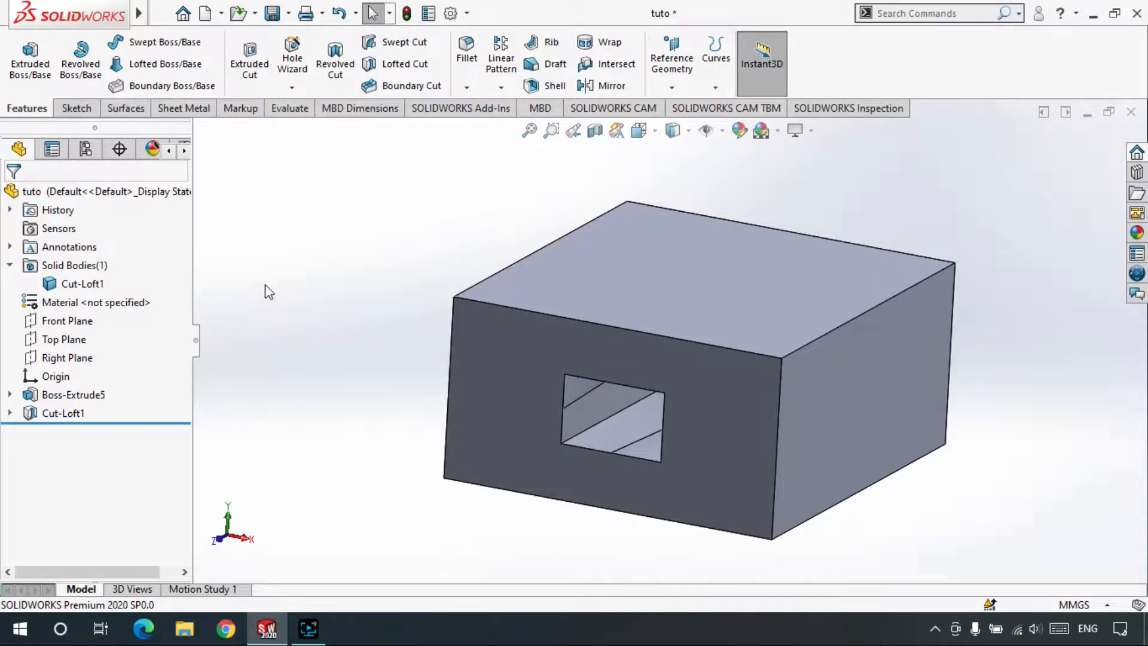
pyautogui.click(124, 109)
pyautogui.scroll(2, 15, 112)
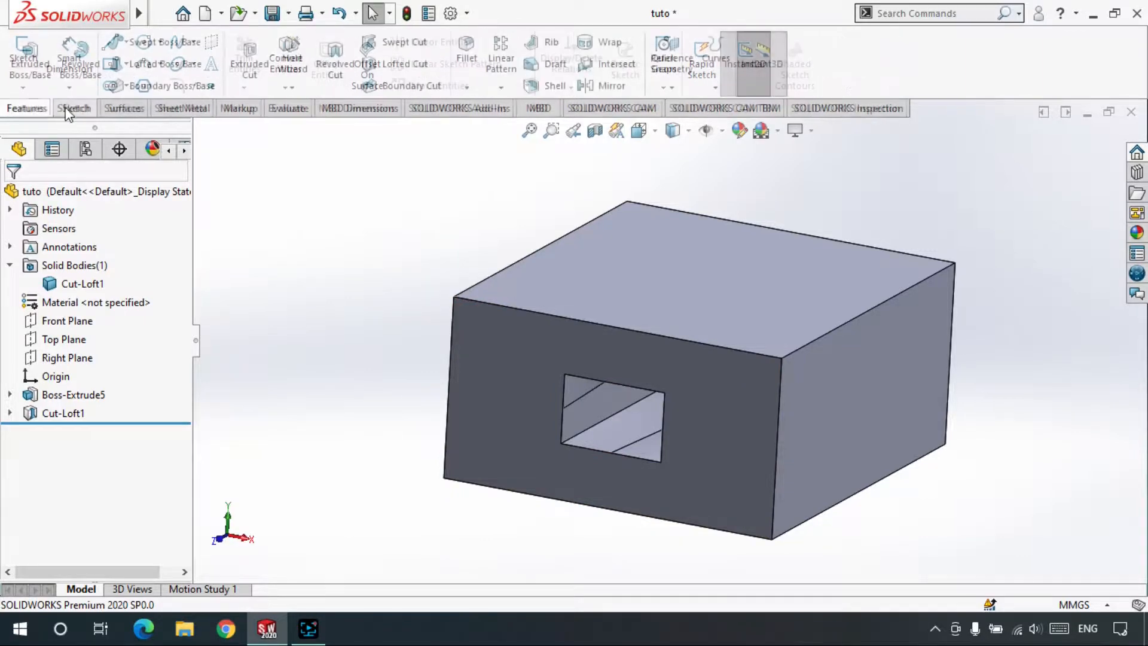
pyautogui.scroll(-1, 35, 113)
pyautogui.click(27, 109)
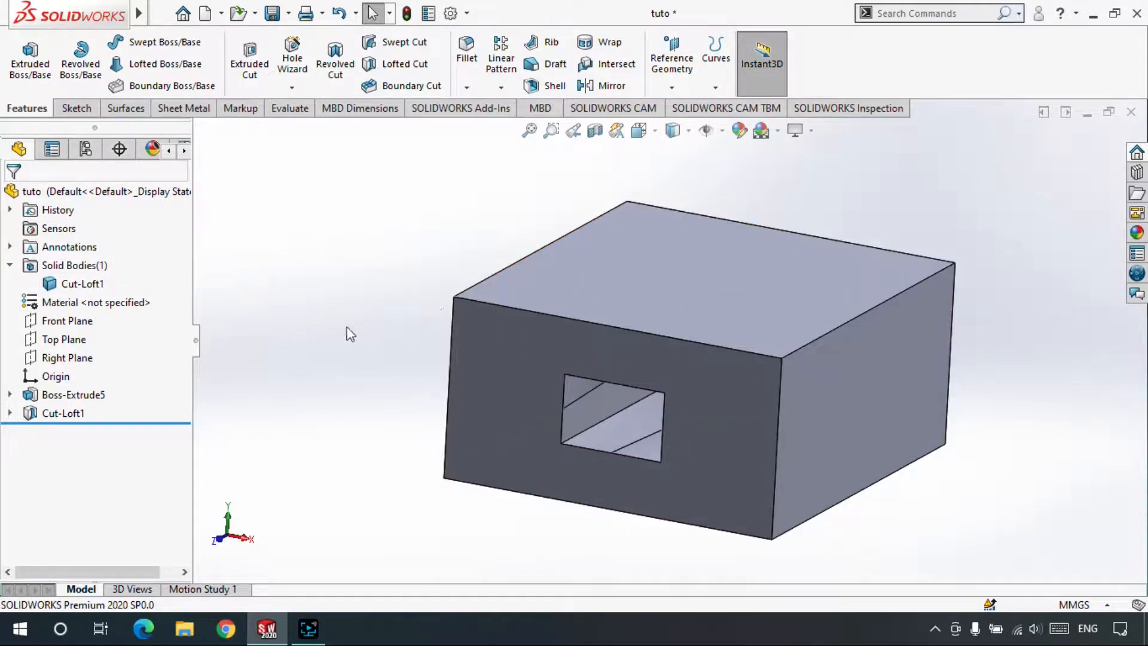
pyautogui.scroll(2, 562, 314)
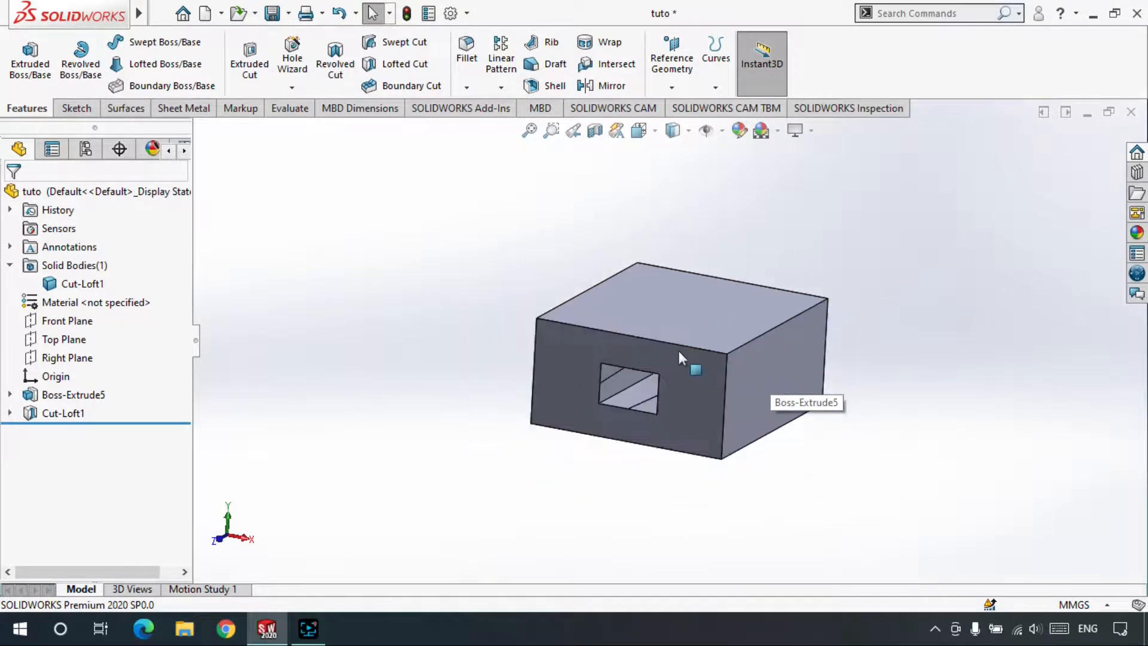
pyautogui.moveTo(679, 350); pyautogui.dragTo(622, 306, button='middle')
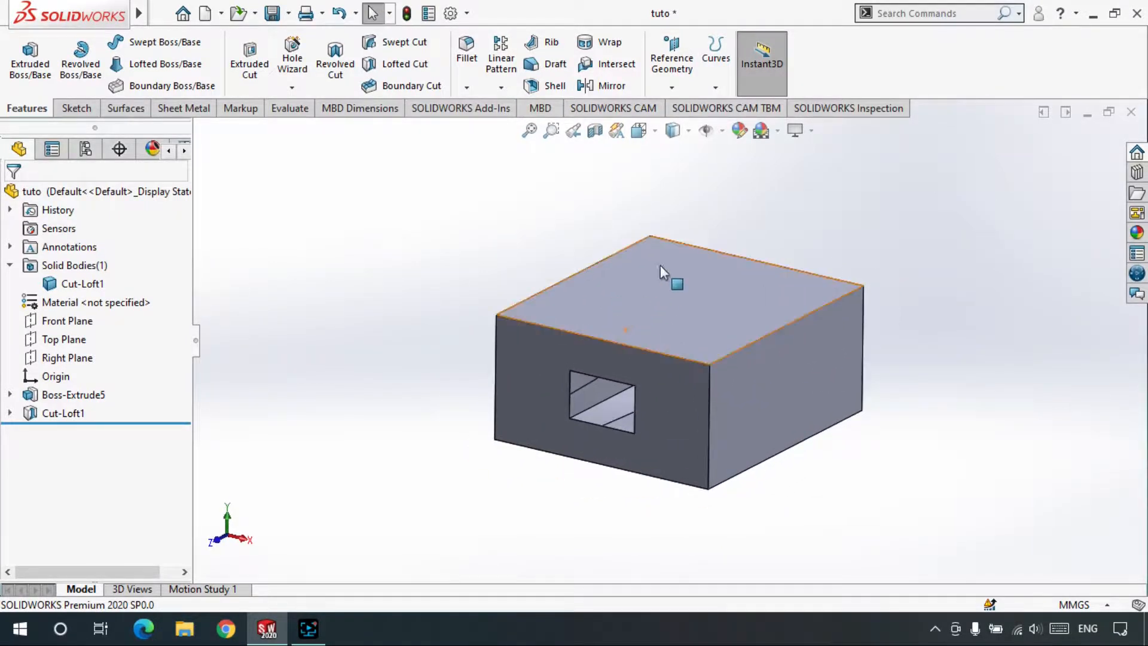
pyautogui.scroll(-2, 660, 265)
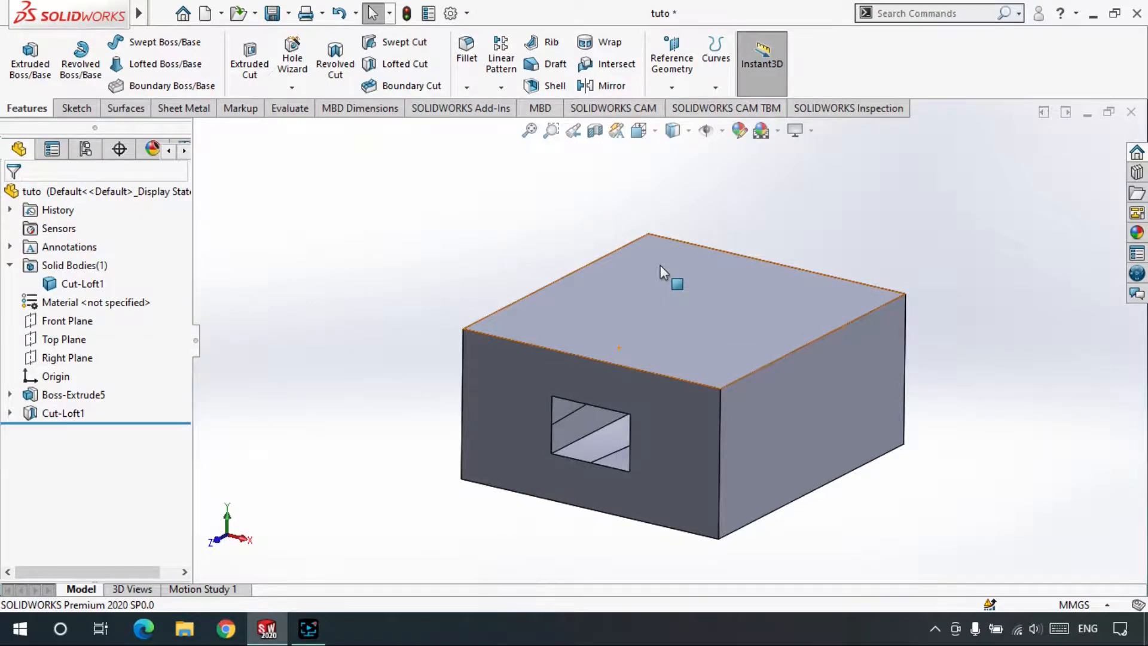
pyautogui.scroll(2, 660, 267)
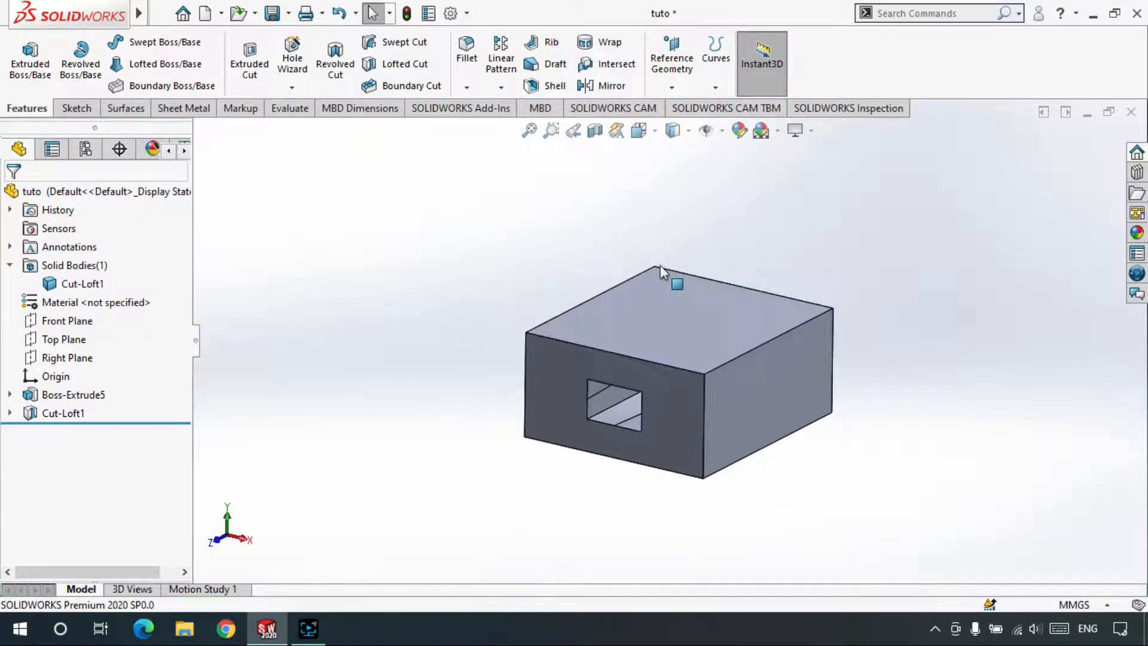
pyautogui.scroll(-1, 704, 407)
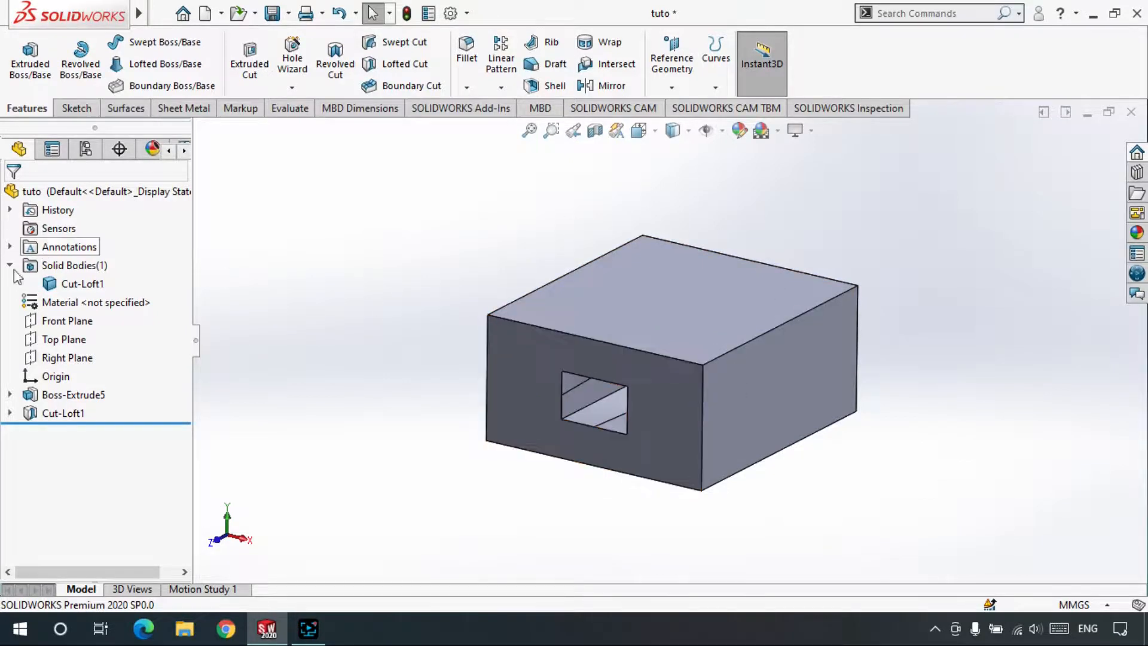
# Examine the properties of AISI 316 Annealed Stainless Steel Bar in the part's material library, and close it without applying a material.
pyautogui.click(42, 304)
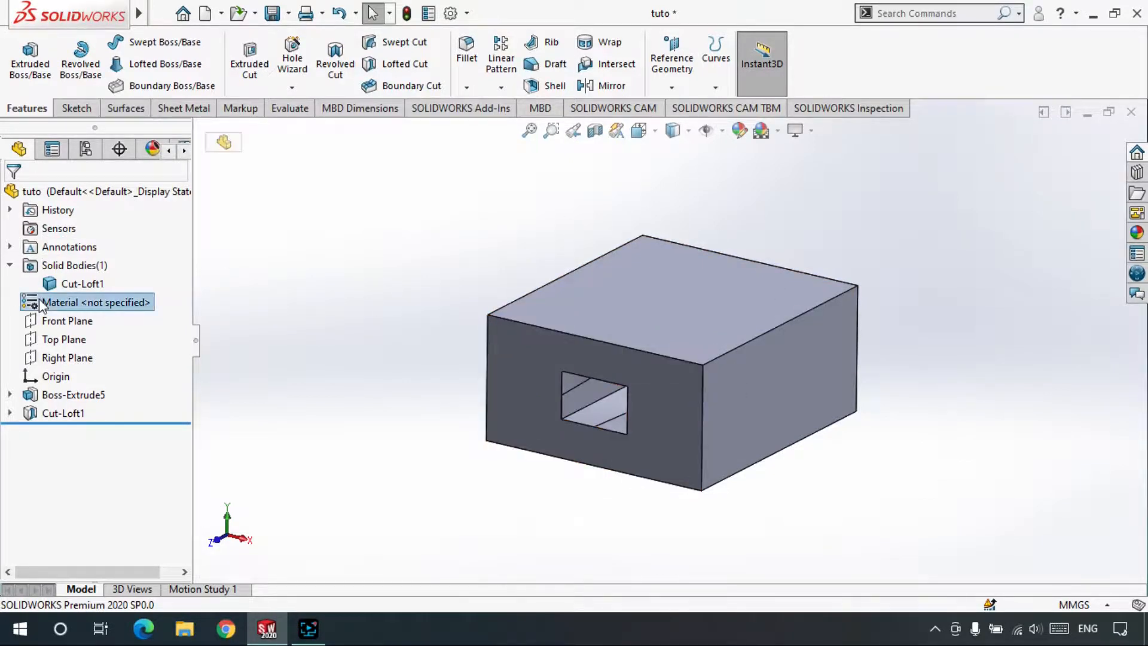
pyautogui.rightClick(49, 304)
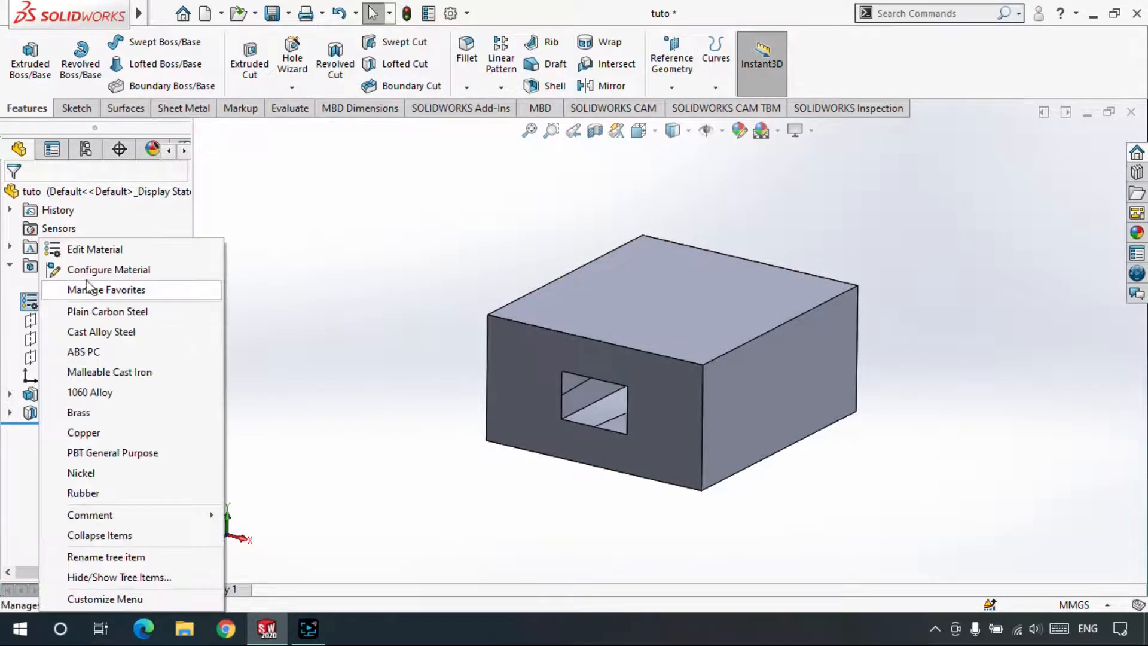
pyautogui.click(92, 250)
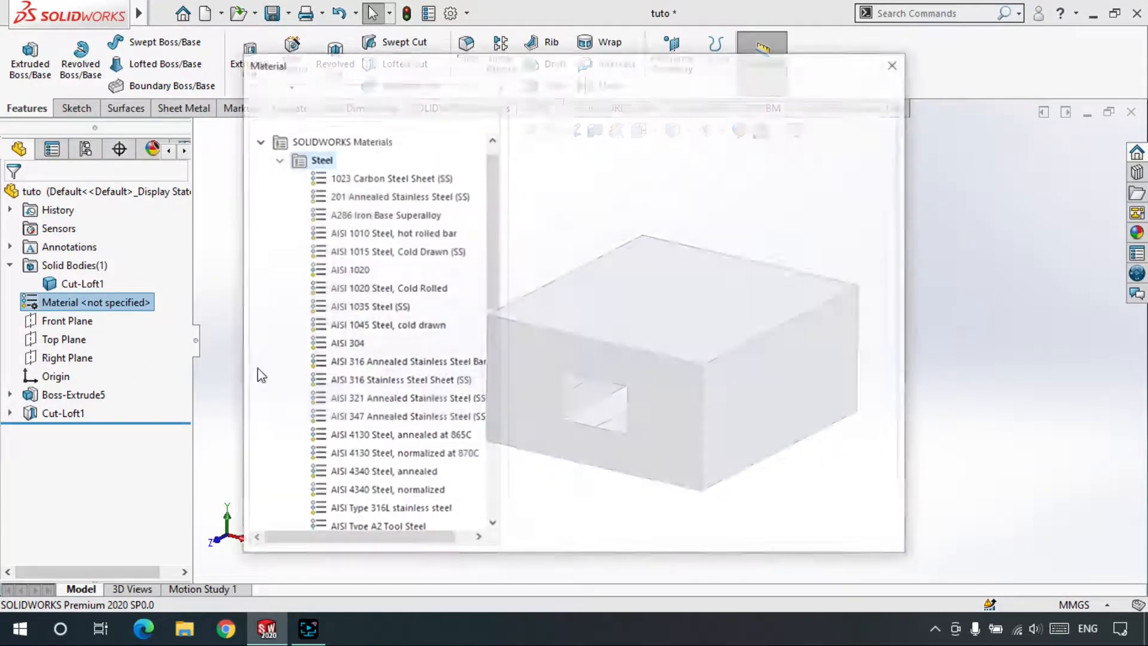
pyautogui.click(407, 361)
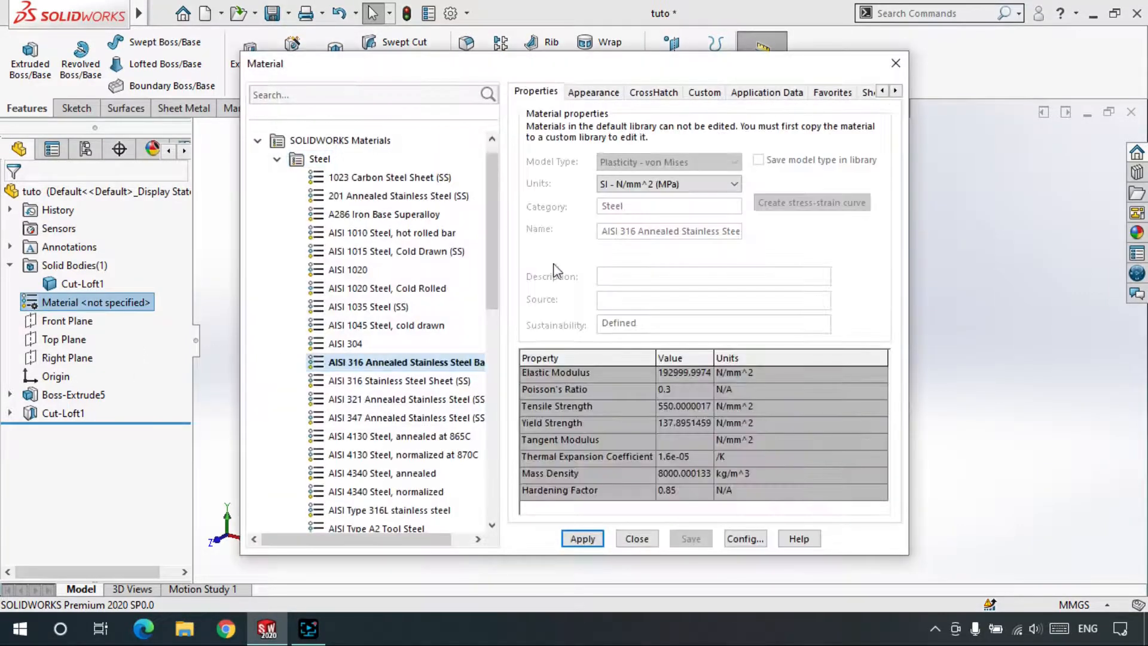
pyautogui.click(896, 63)
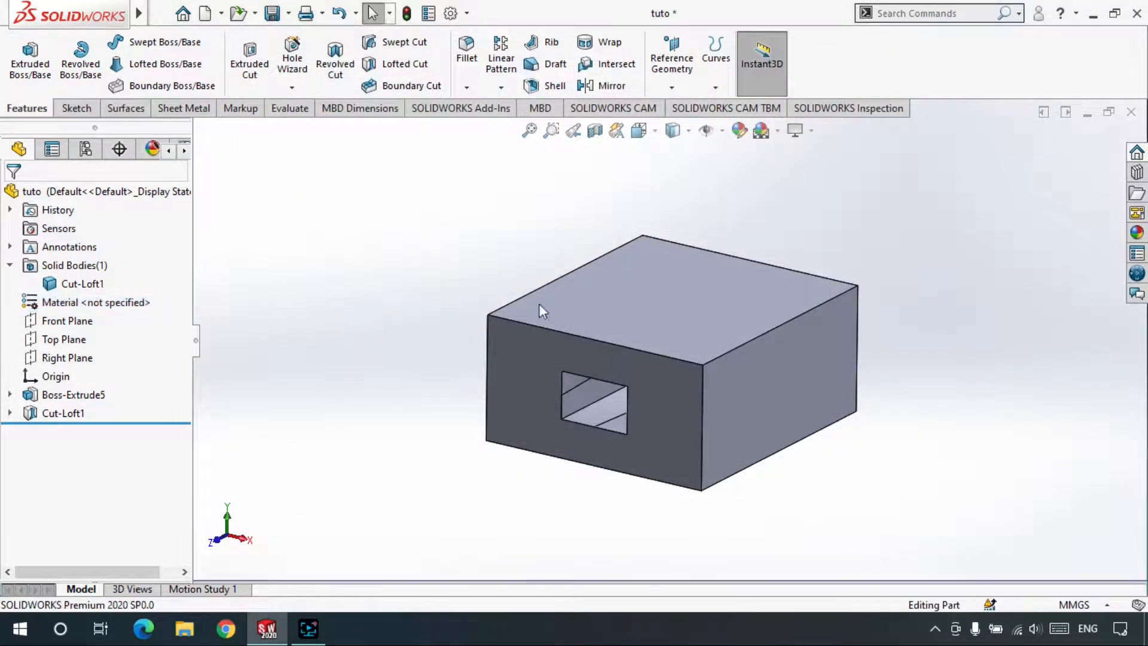
pyautogui.rightClick(644, 303)
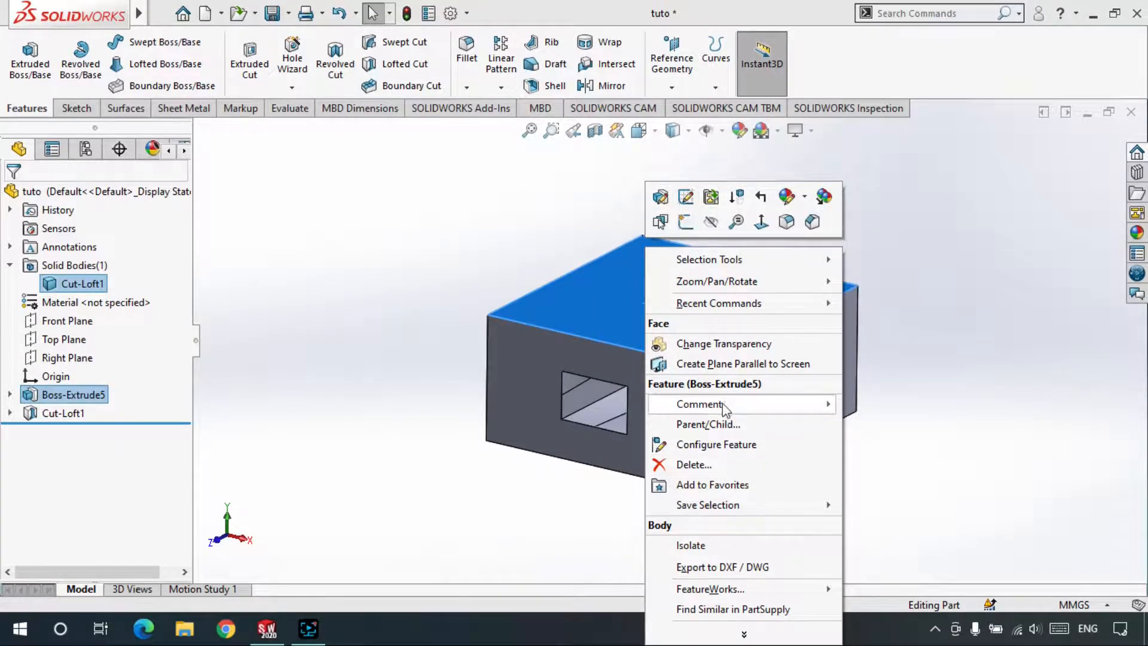
pyautogui.click(739, 633)
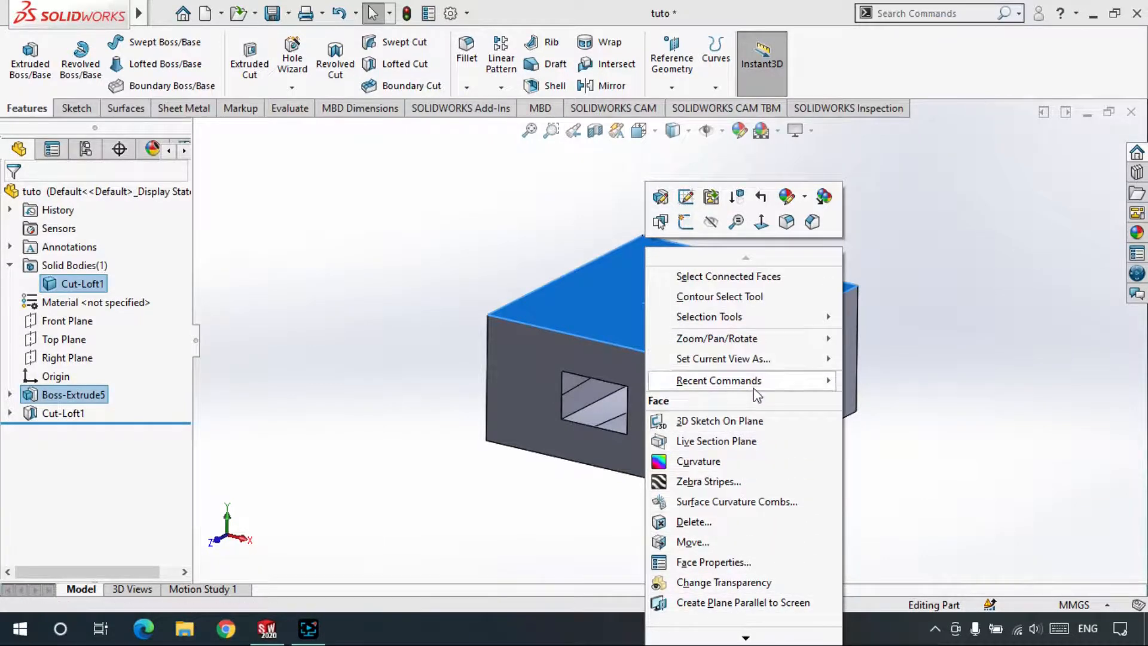
pyautogui.scroll(-3, 758, 508)
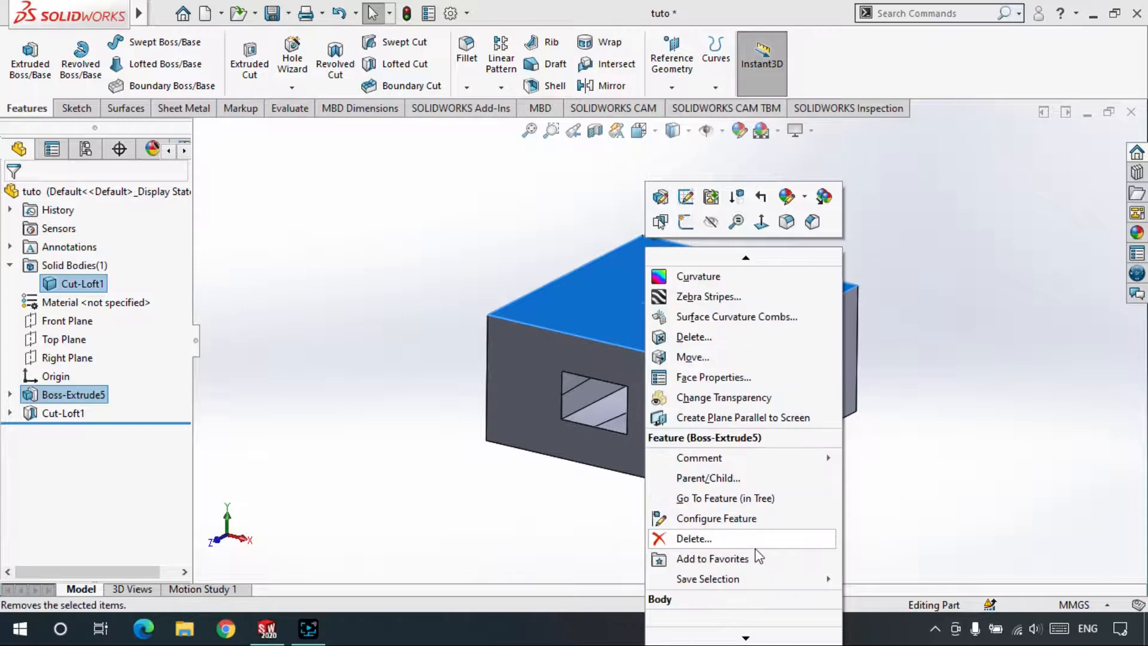
pyautogui.scroll(-2, 758, 556)
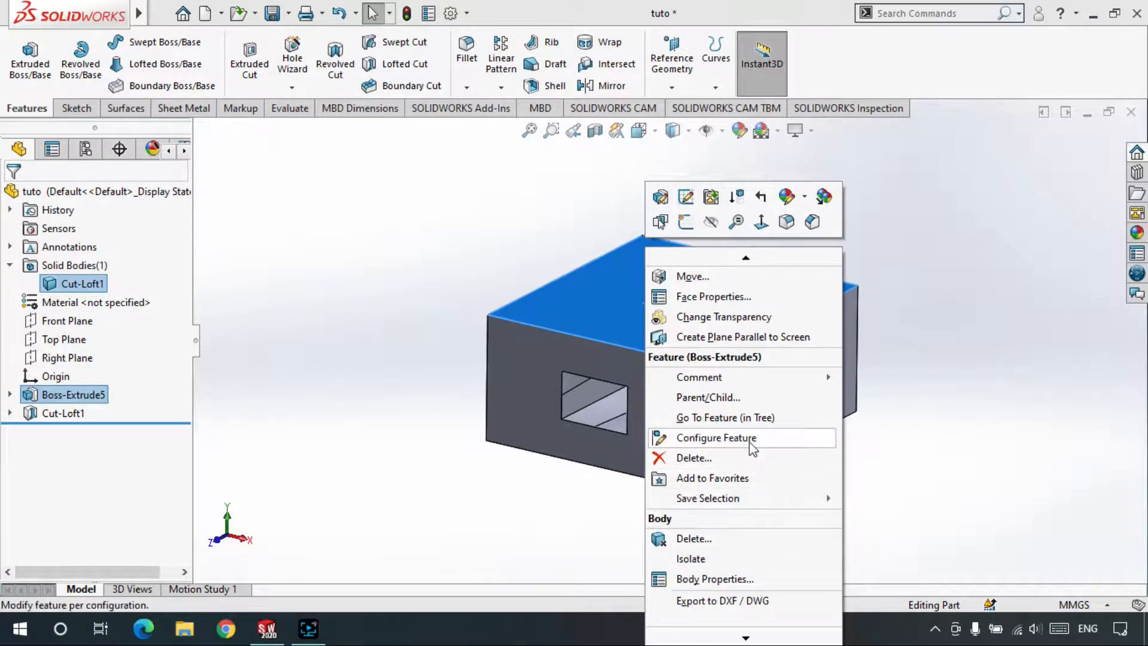
pyautogui.click(734, 438)
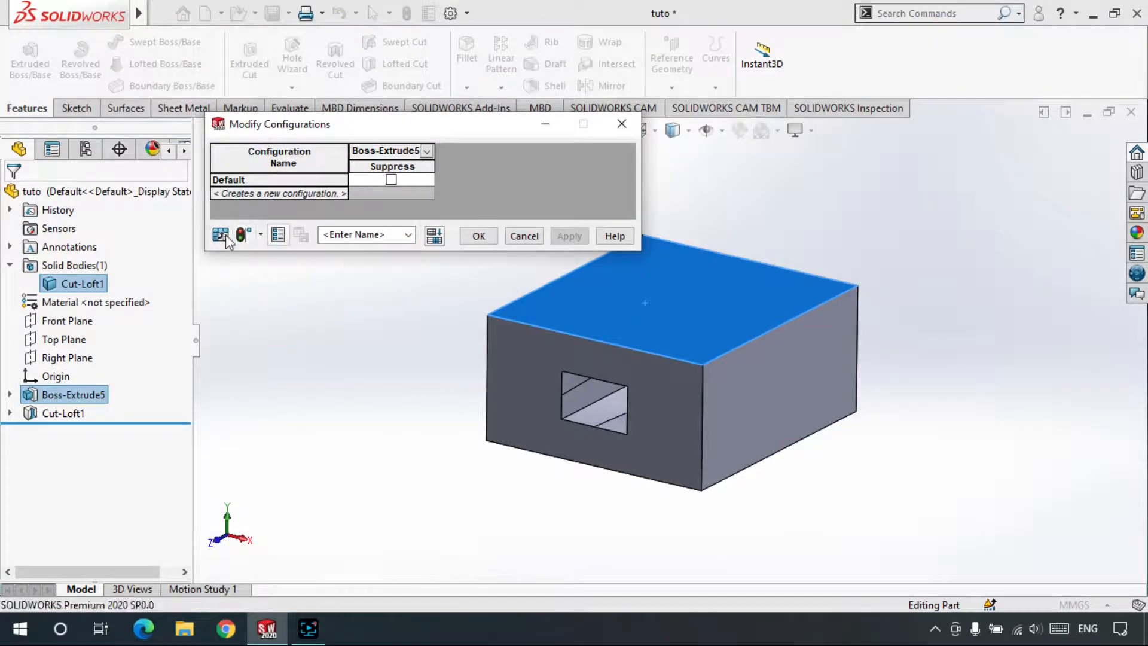
pyautogui.click(532, 239)
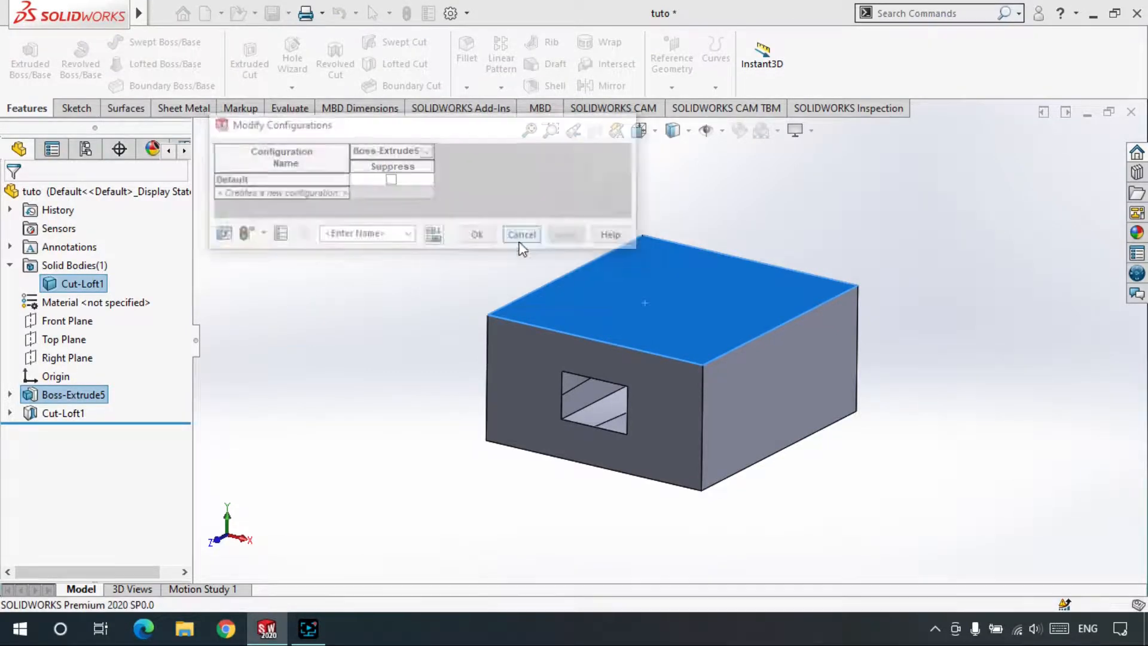
# Assign Pine from the Woods category of the SOLIDWORKS Materials library to the part and close the material library.
pyautogui.rightClick(64, 304)
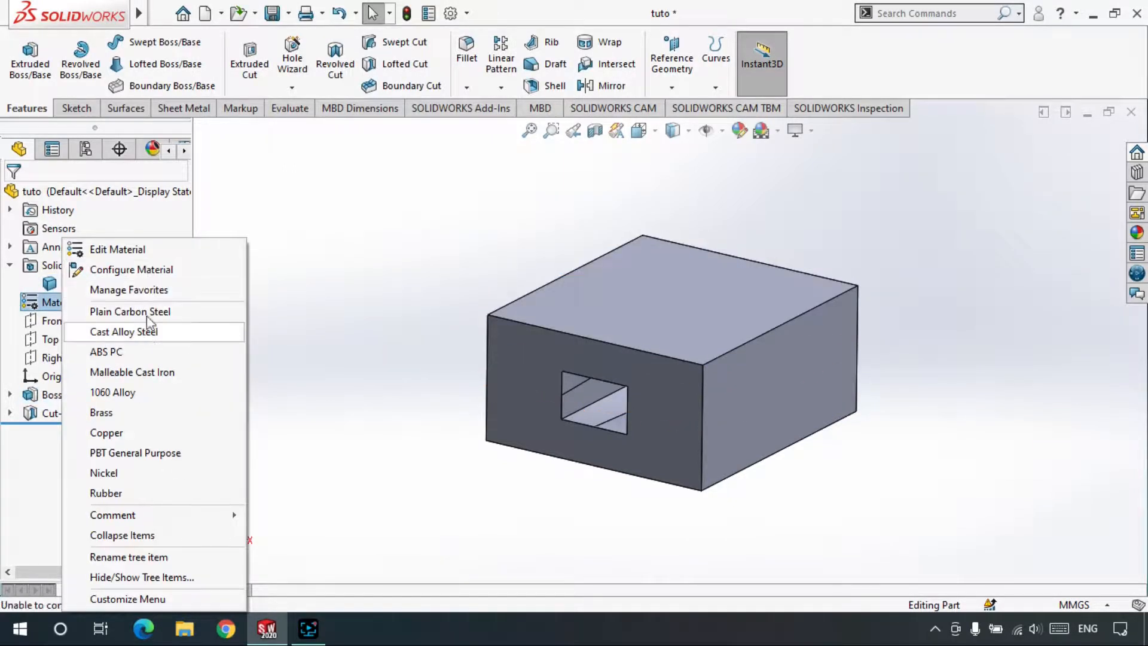
pyautogui.click(139, 254)
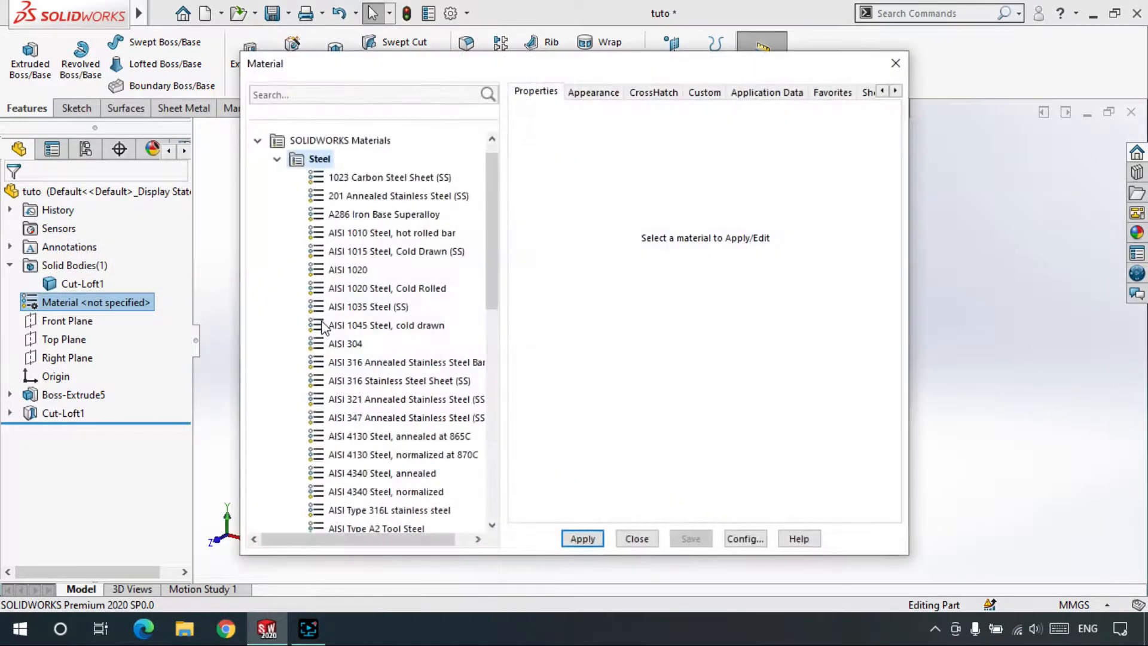
pyautogui.scroll(-10, 405, 359)
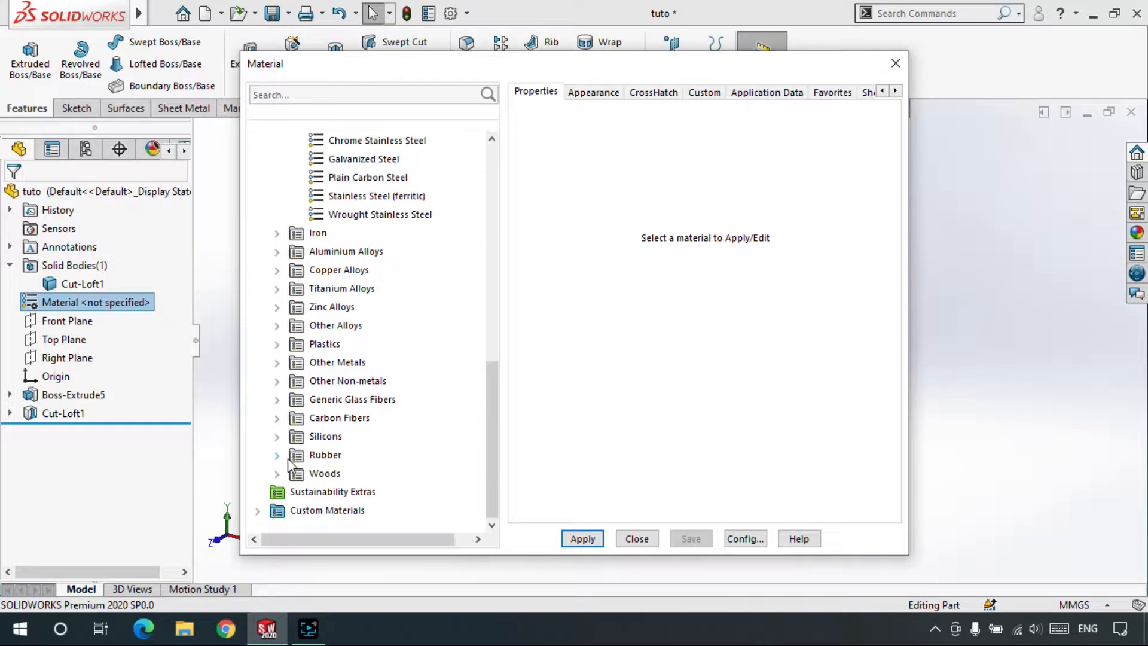
pyautogui.click(277, 473)
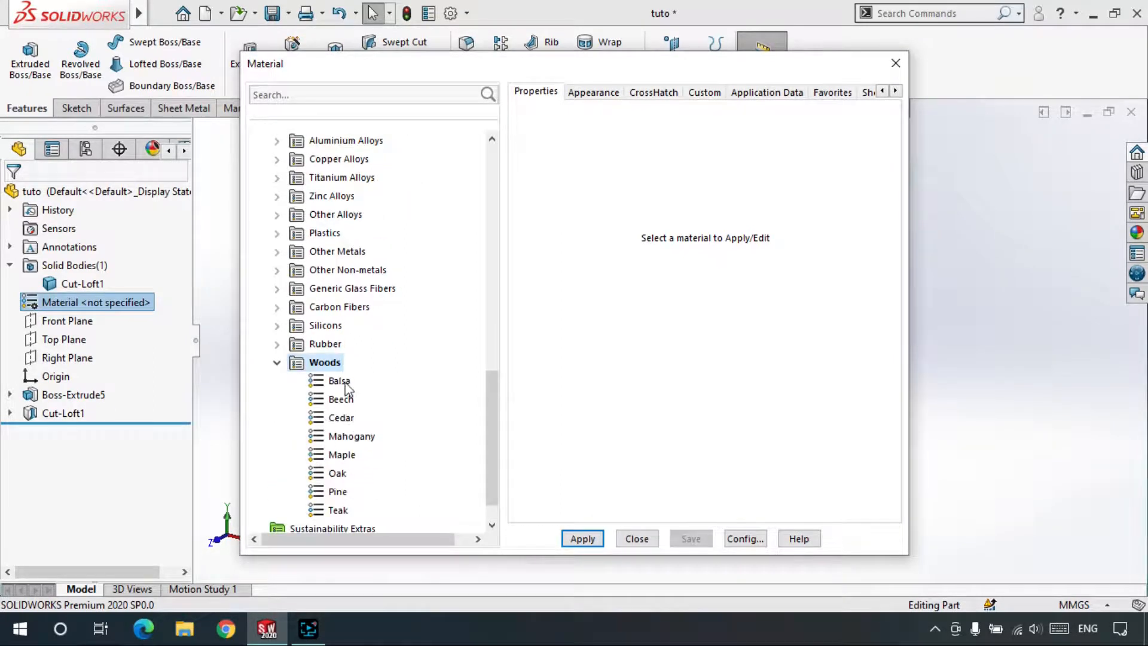
pyautogui.scroll(-1, 344, 505)
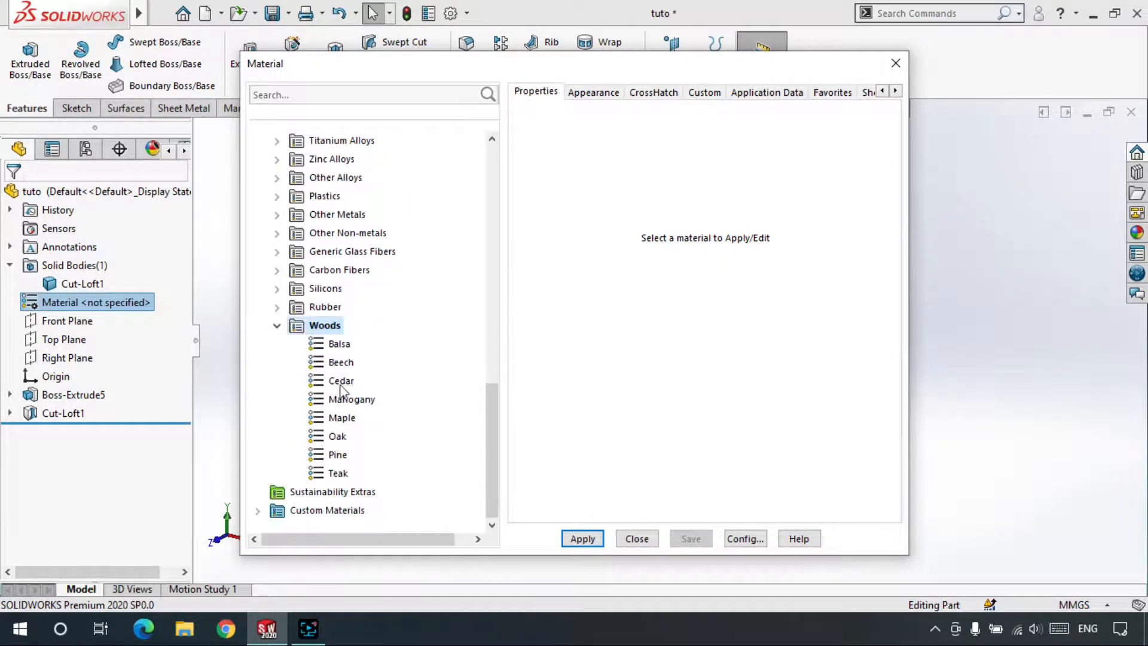
pyautogui.click(336, 454)
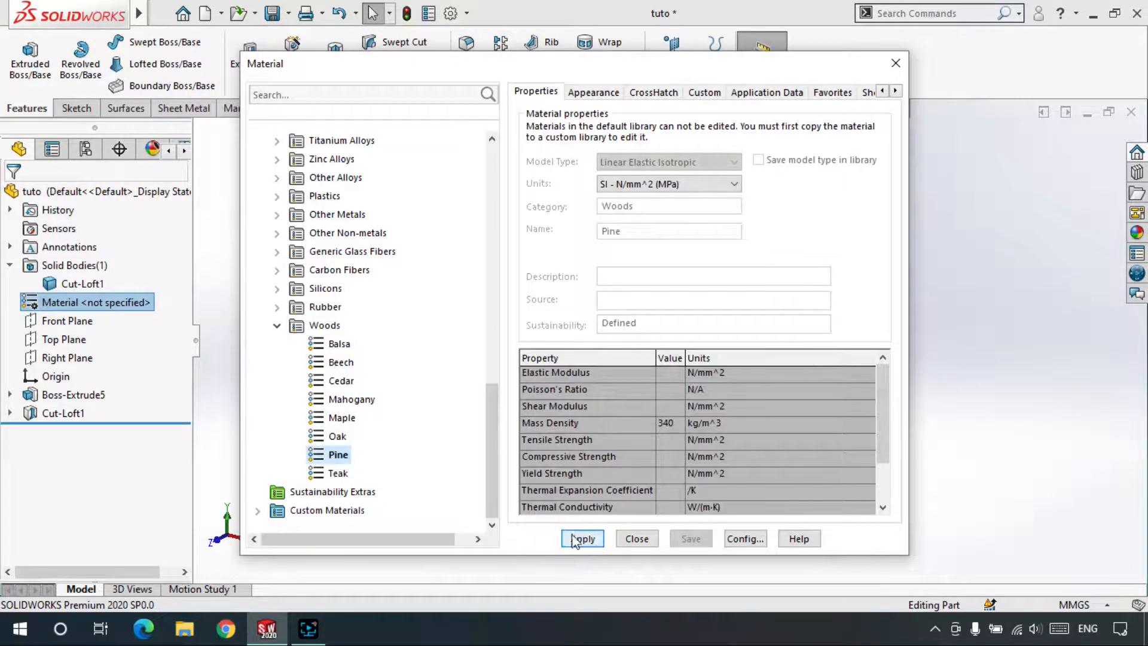
pyautogui.click(597, 539)
pyautogui.click(583, 540)
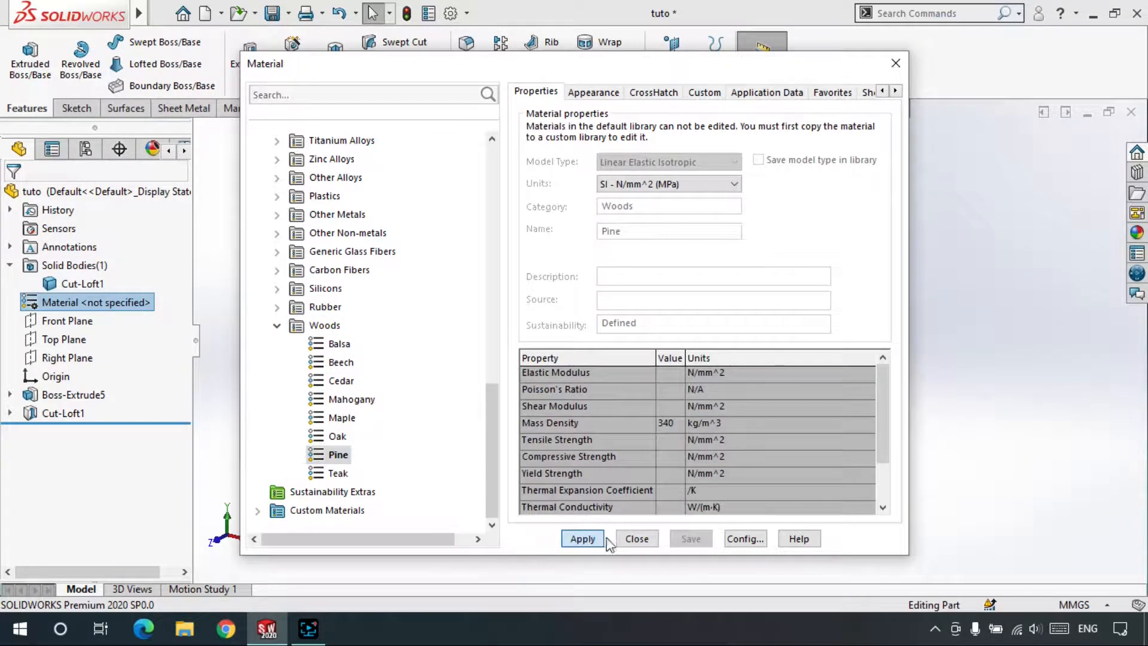
pyautogui.click(638, 539)
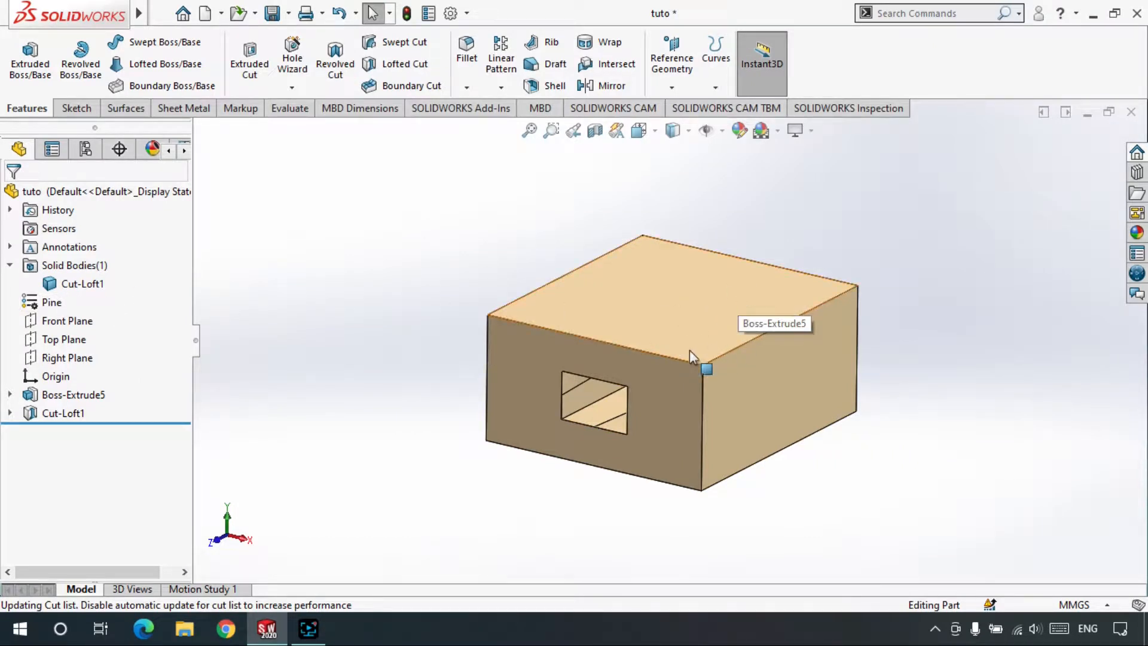
# Open the appearance library and examine the High Gloss, Medium Gloss and Soft Touch groups of the Plastic appearances.
pyautogui.hotkey('ctrl', 'Right')
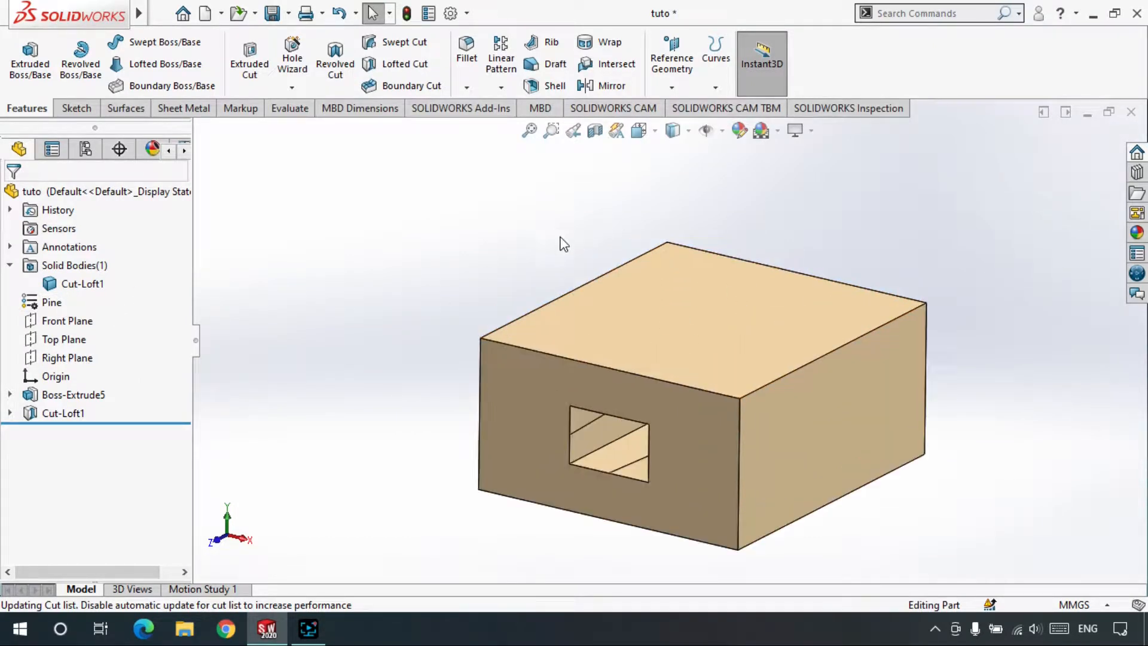
pyautogui.hotkey('ctrl', 'Down')
pyautogui.scroll(-2, 785, 398)
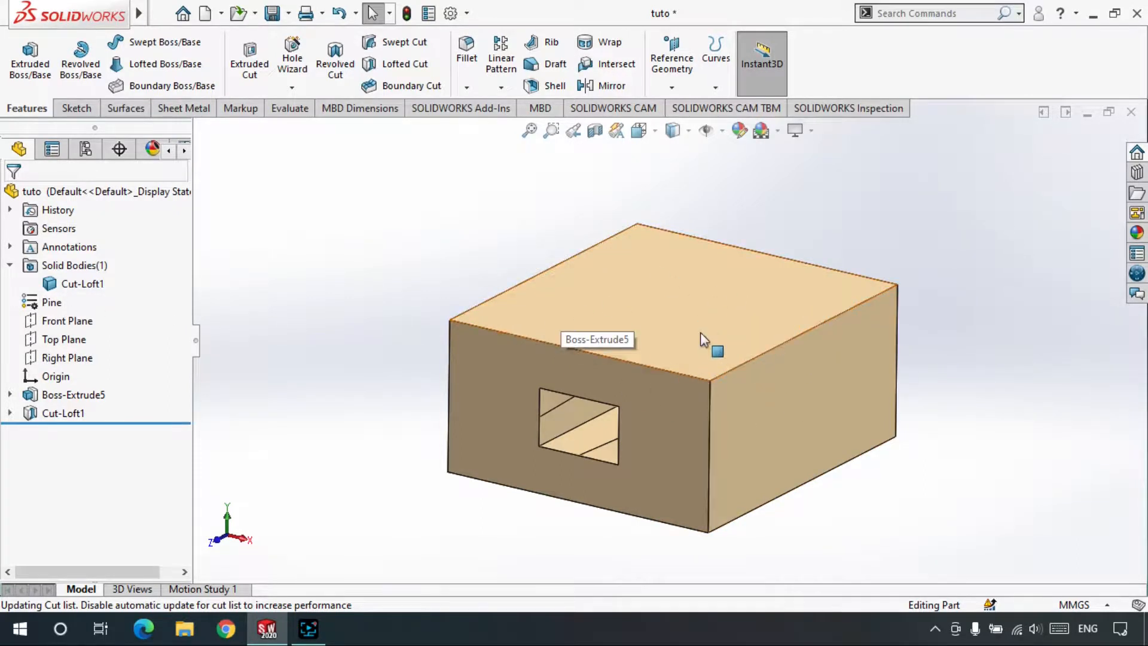
pyautogui.click(1138, 233)
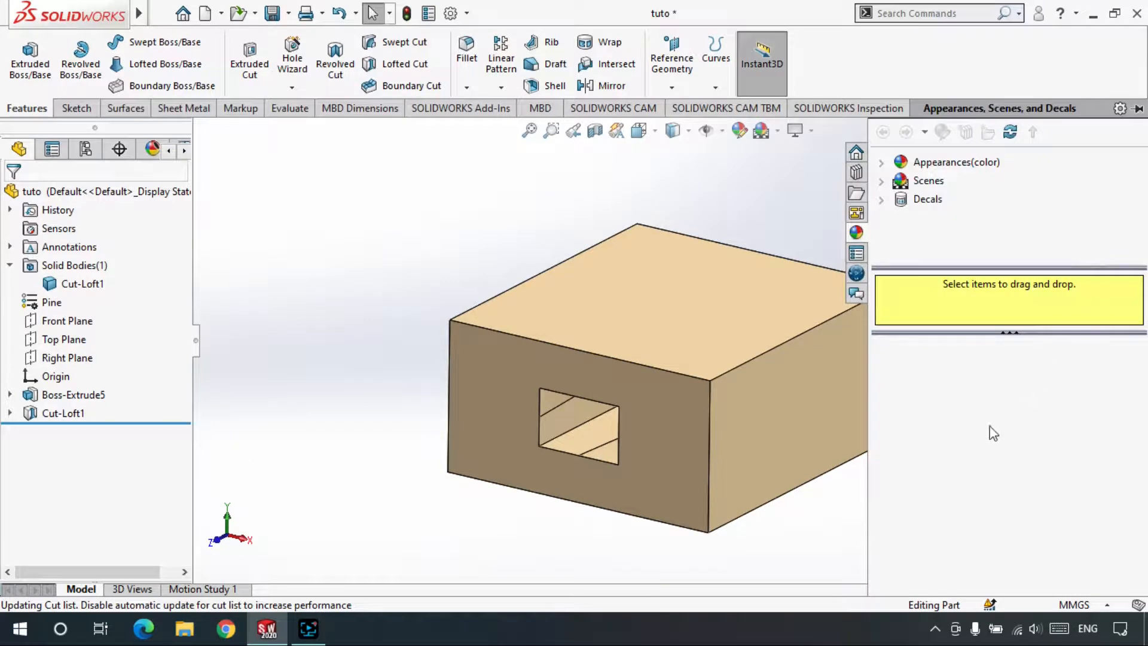
pyautogui.click(897, 162)
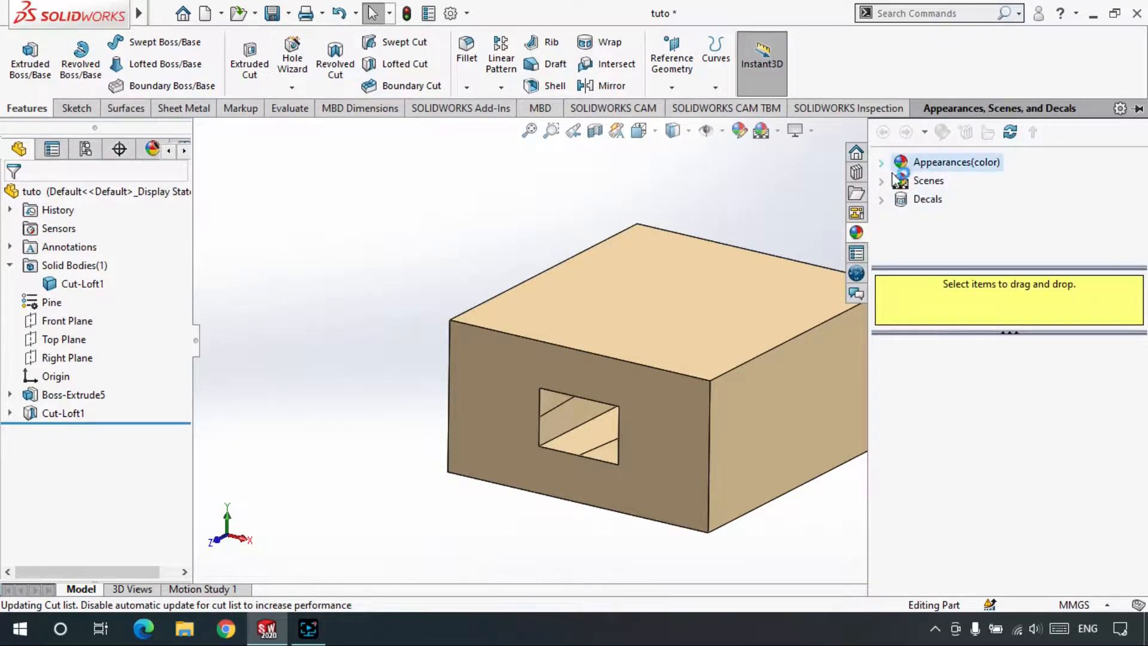
pyautogui.doubleClick(939, 164)
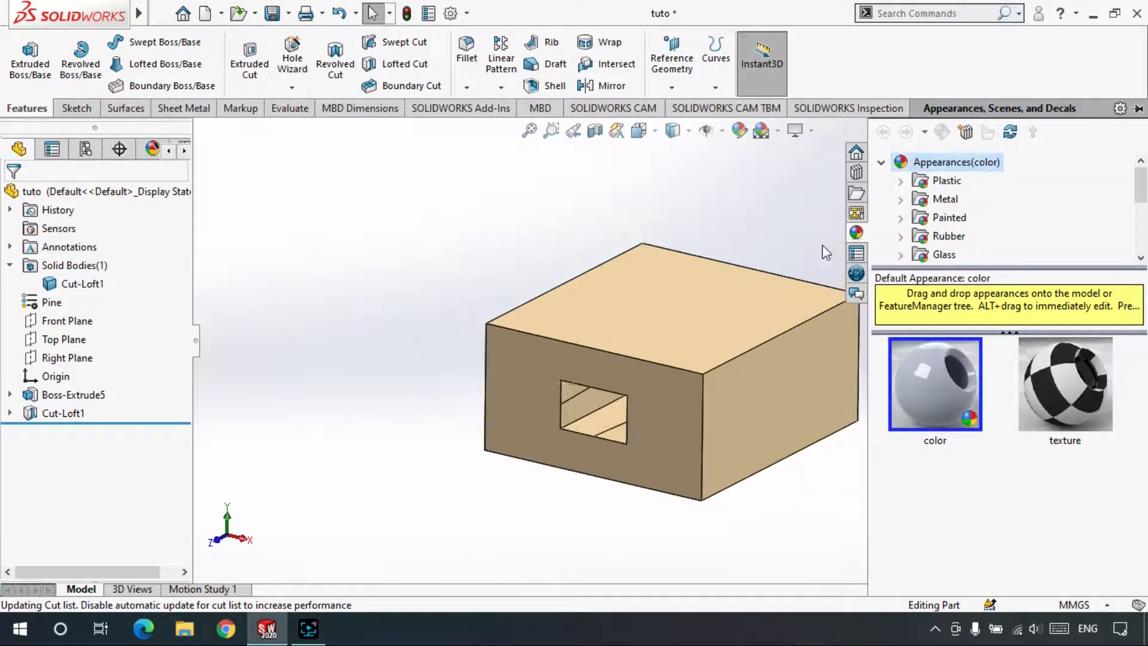
pyautogui.click(924, 189)
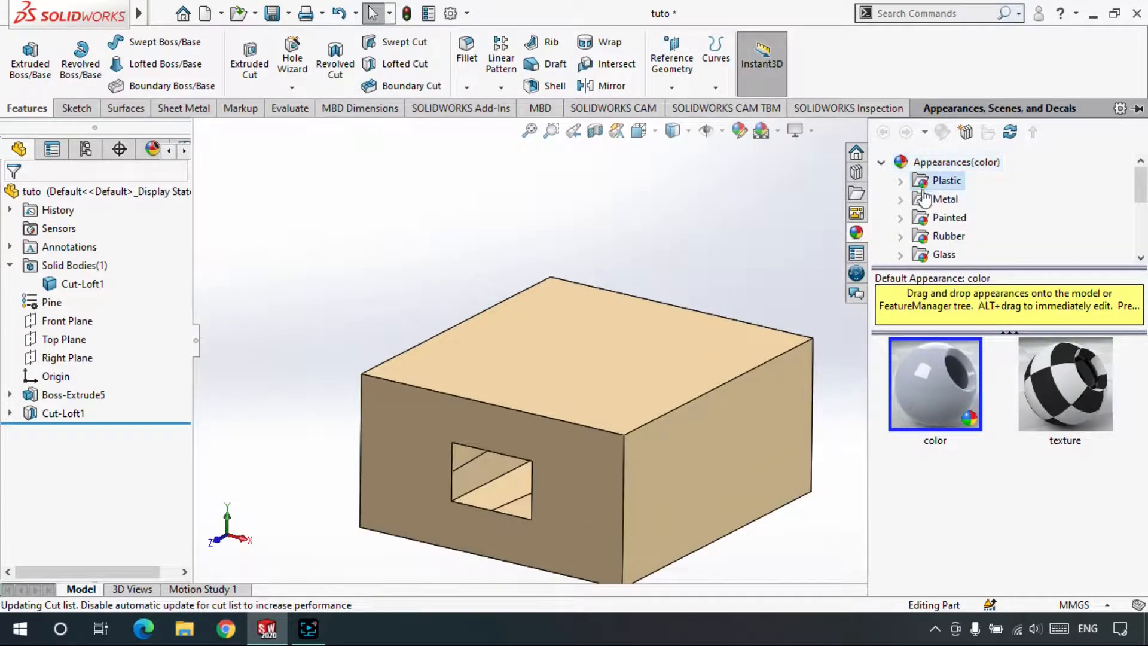
pyautogui.click(902, 181)
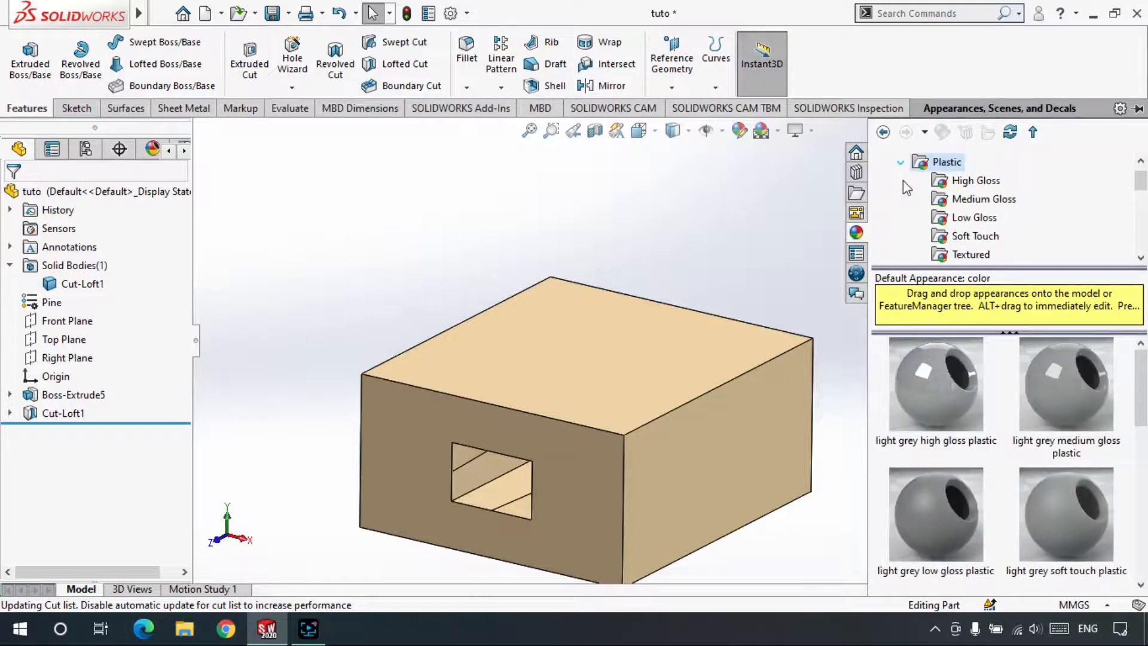
pyautogui.scroll(-1, 959, 230)
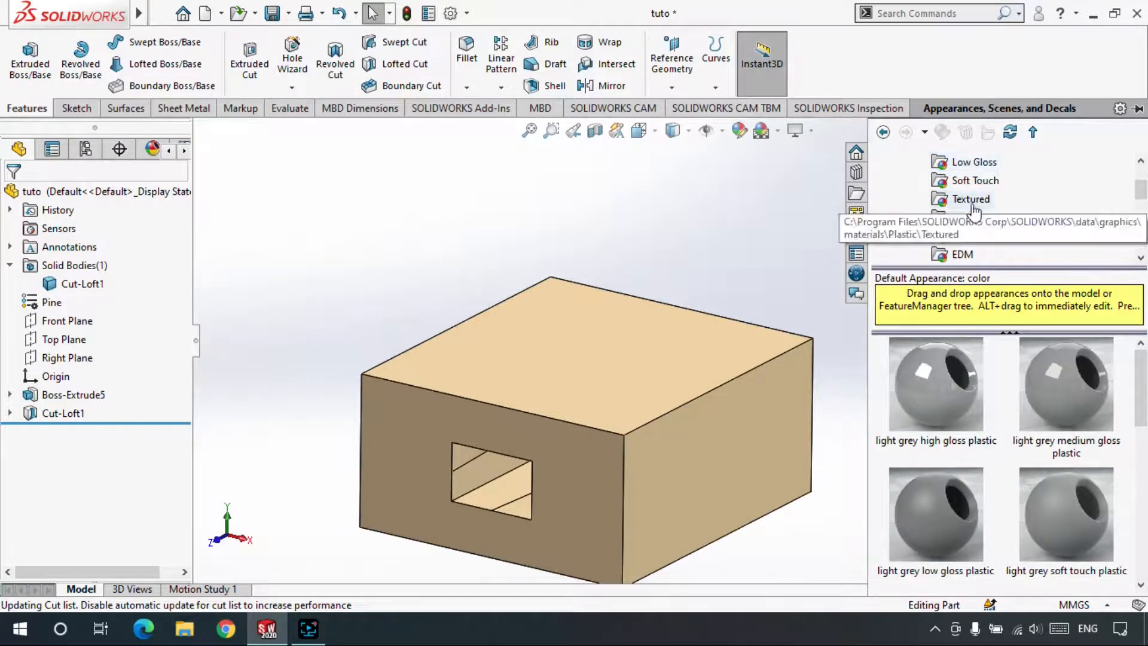
pyautogui.scroll(1, 957, 227)
pyautogui.click(974, 180)
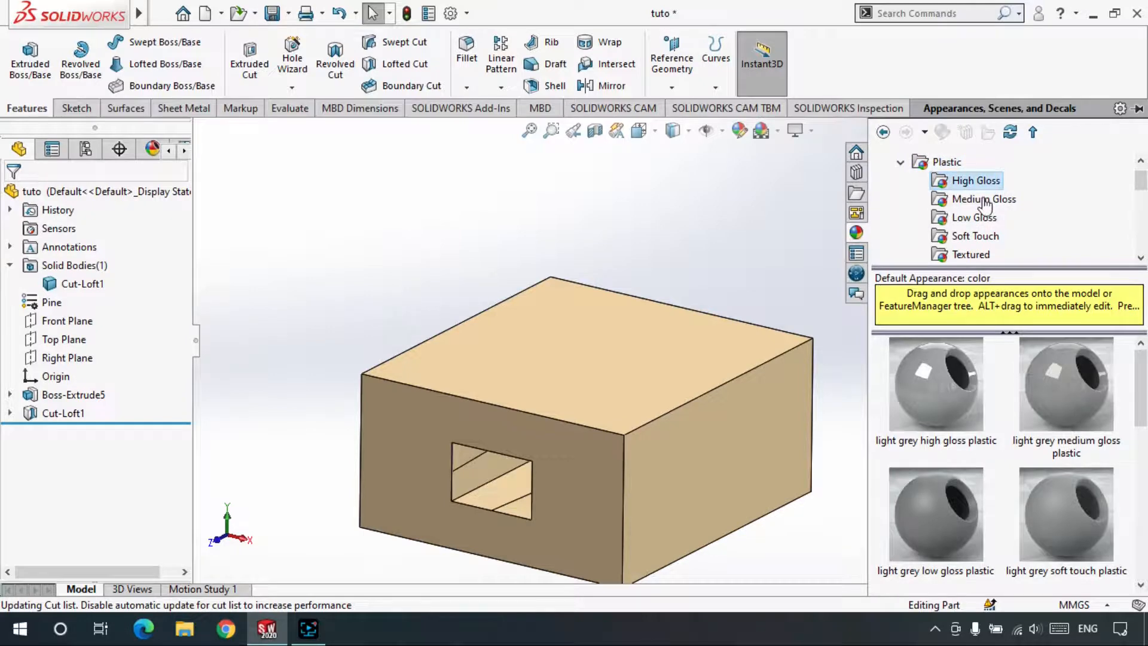
pyautogui.click(983, 201)
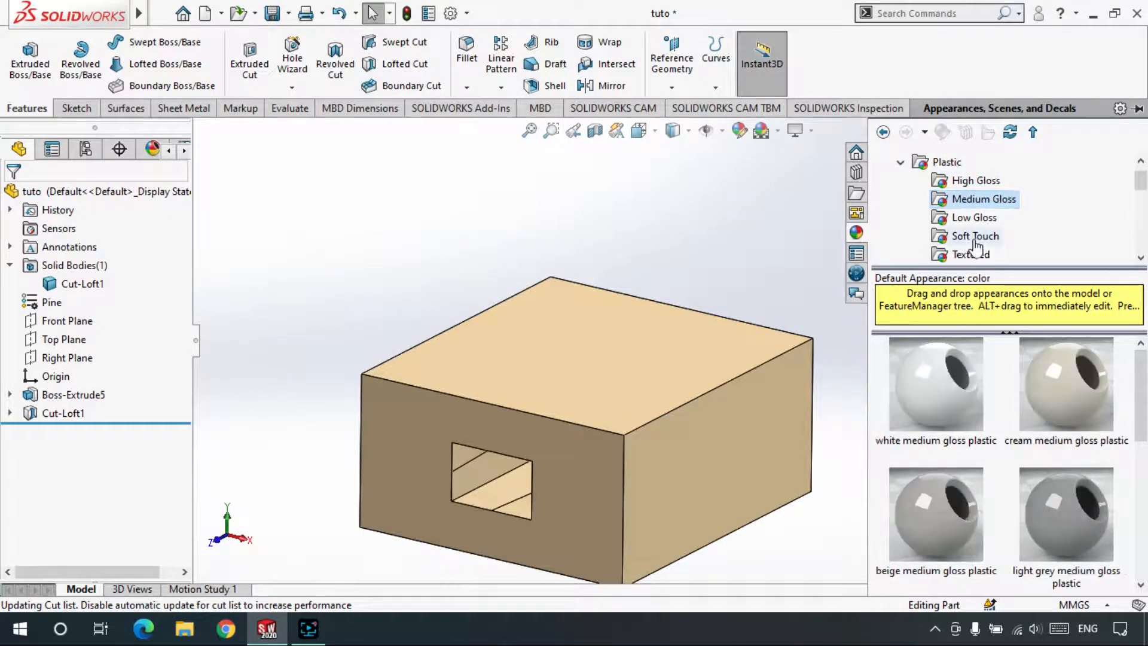
pyautogui.click(976, 240)
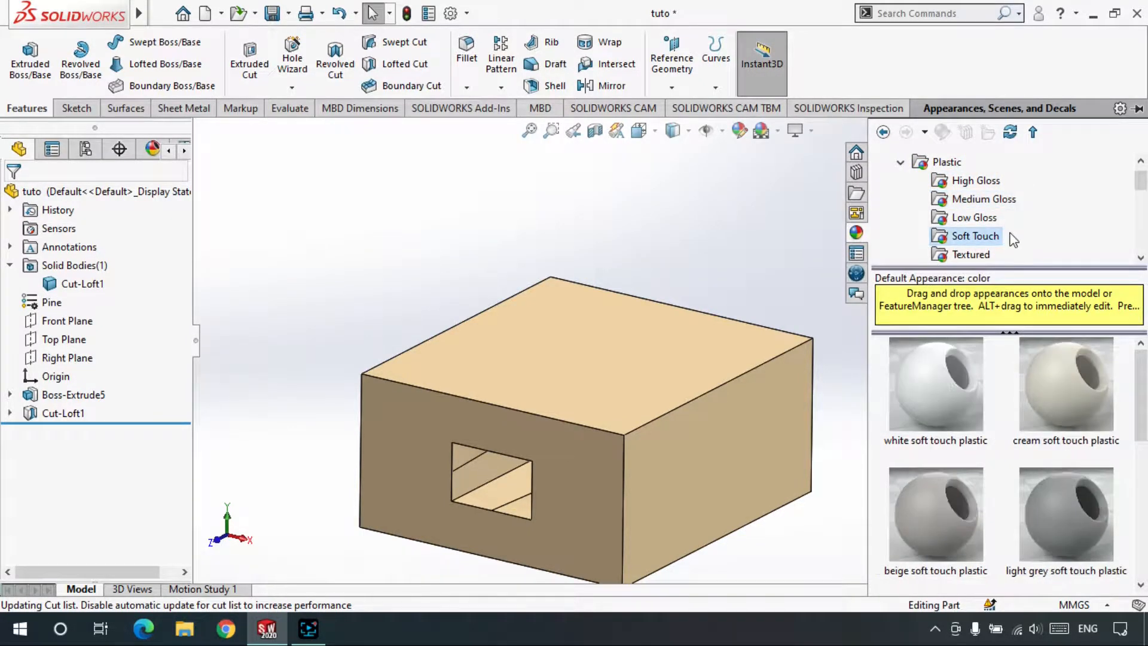
# Examine the Textured plastic appearances, looking through the PW-MT samples without applying one.
pyautogui.scroll(-1, 989, 245)
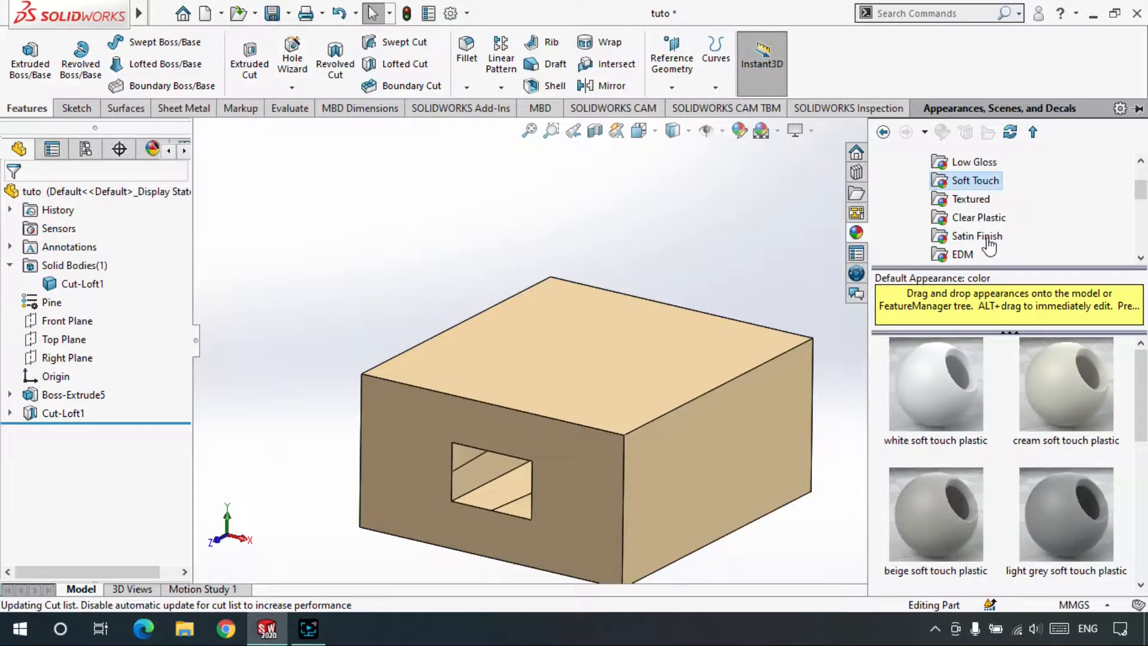
pyautogui.click(986, 201)
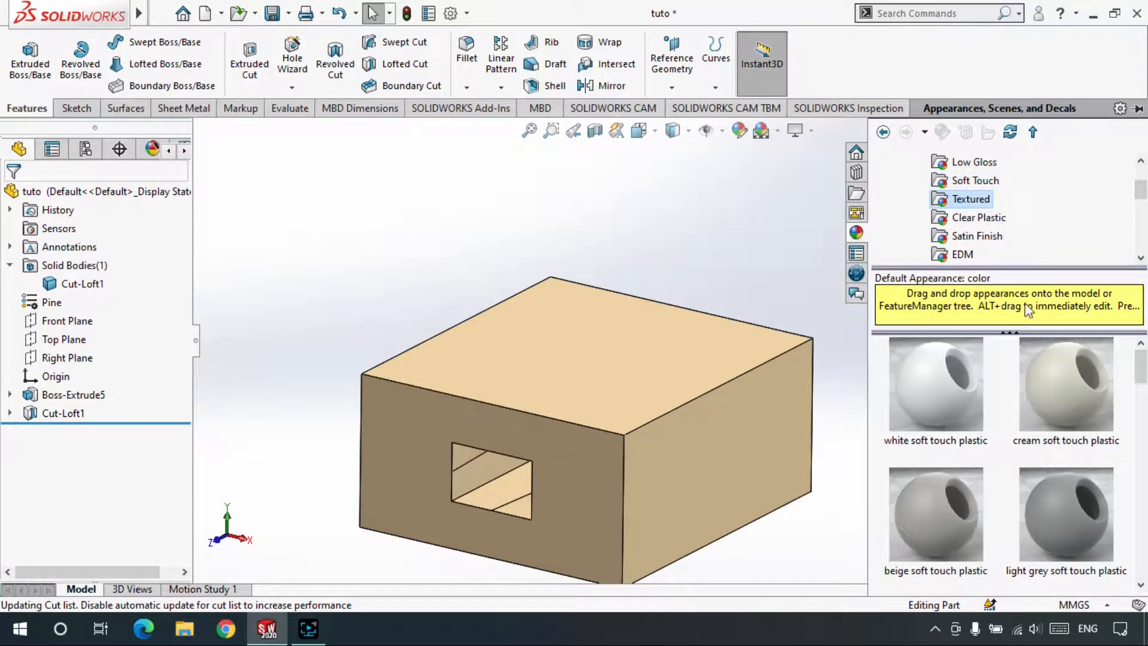
pyautogui.scroll(-5, 994, 364)
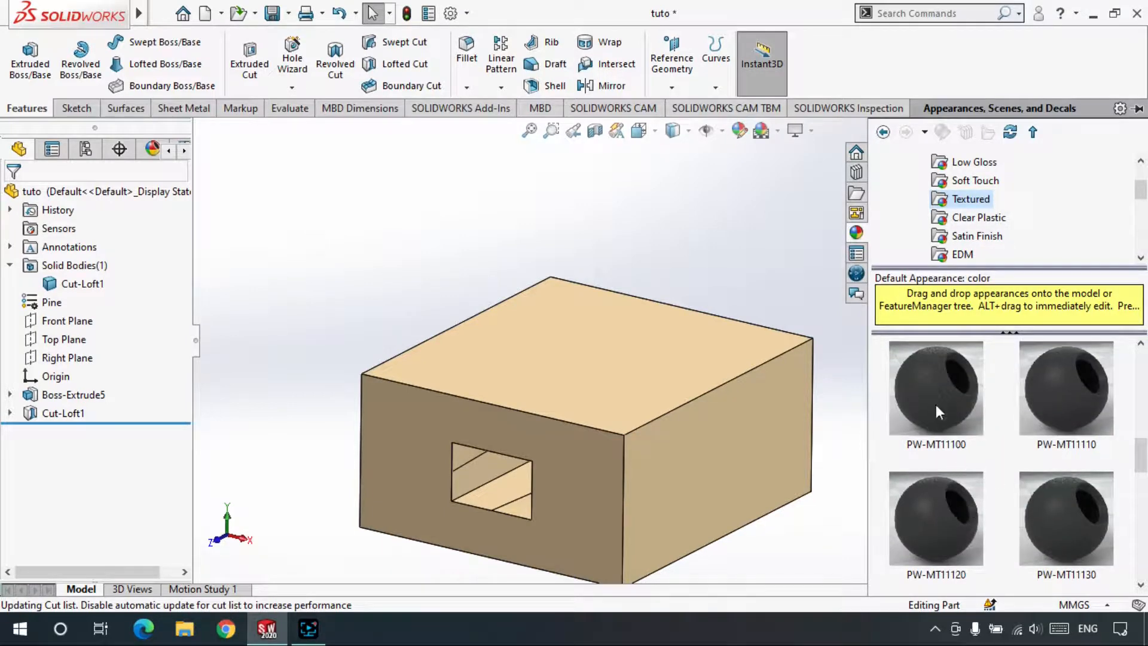
pyautogui.moveTo(938, 376)
pyautogui.moveTo(1081, 398)
pyautogui.moveTo(1071, 497)
pyautogui.scroll(-5, 973, 546)
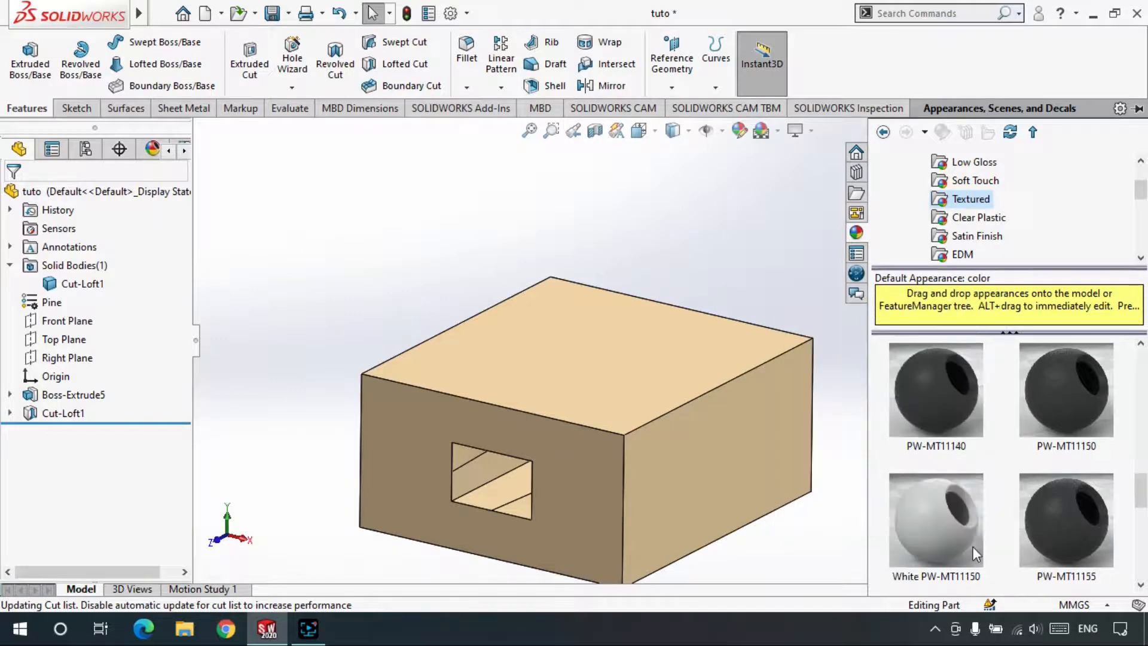
pyautogui.scroll(-1, 973, 547)
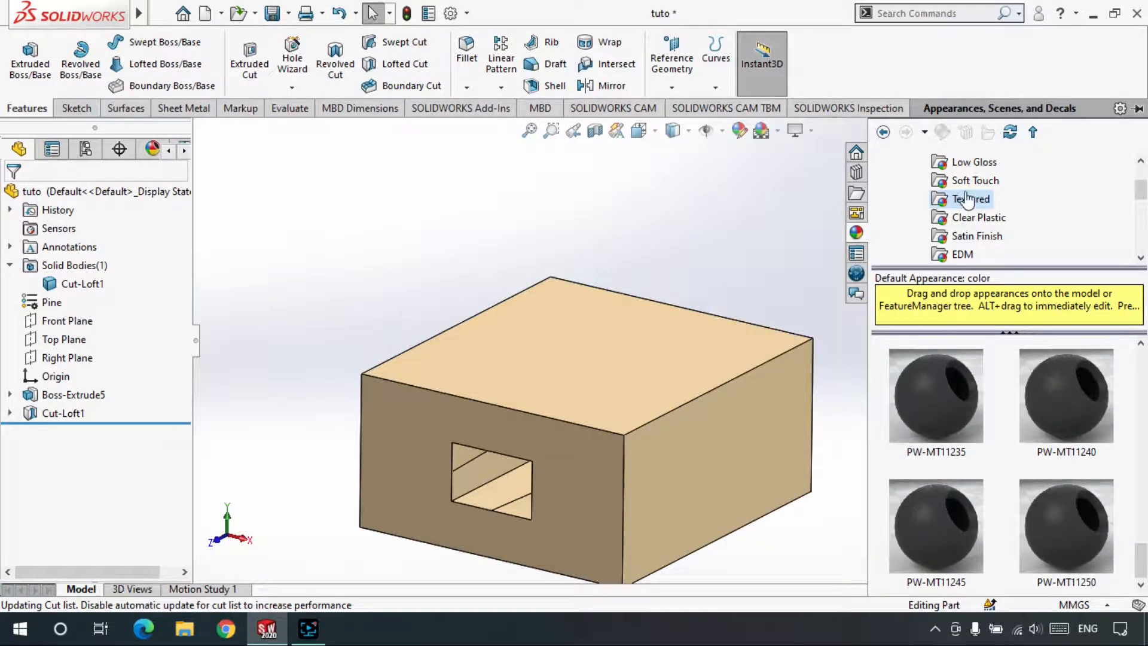
pyautogui.scroll(-1, 966, 200)
pyautogui.scroll(2, 968, 201)
pyautogui.scroll(-1, 972, 206)
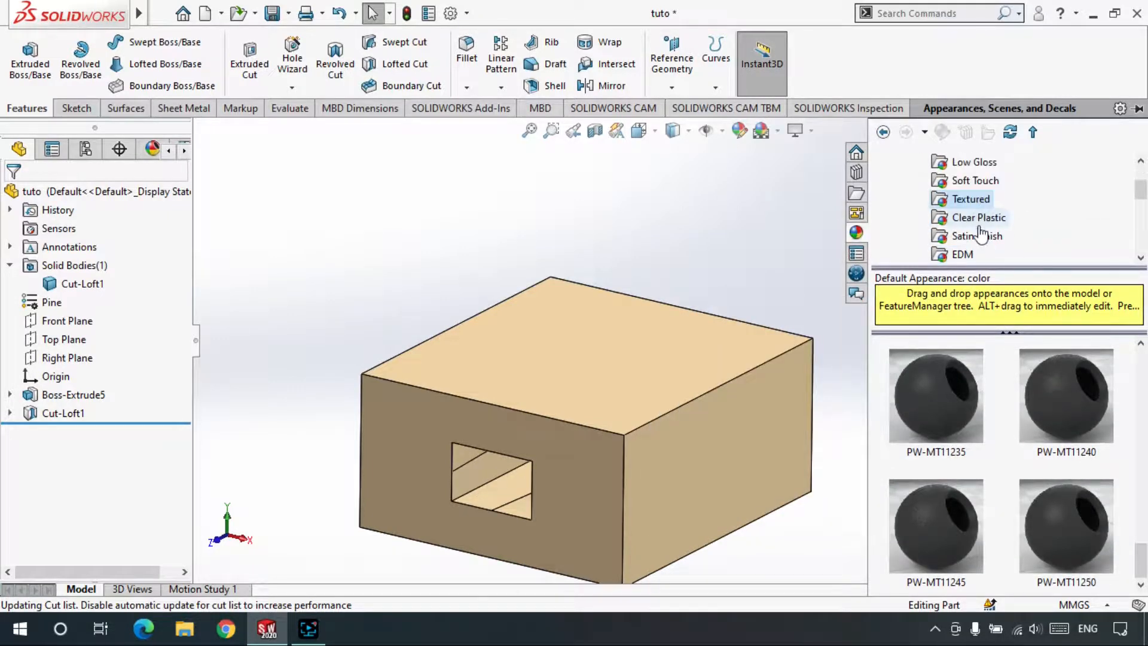
# Examine the Clear Plastic and Satin Finish appearance groups and preview the blue satin finish plastic.
pyautogui.click(975, 218)
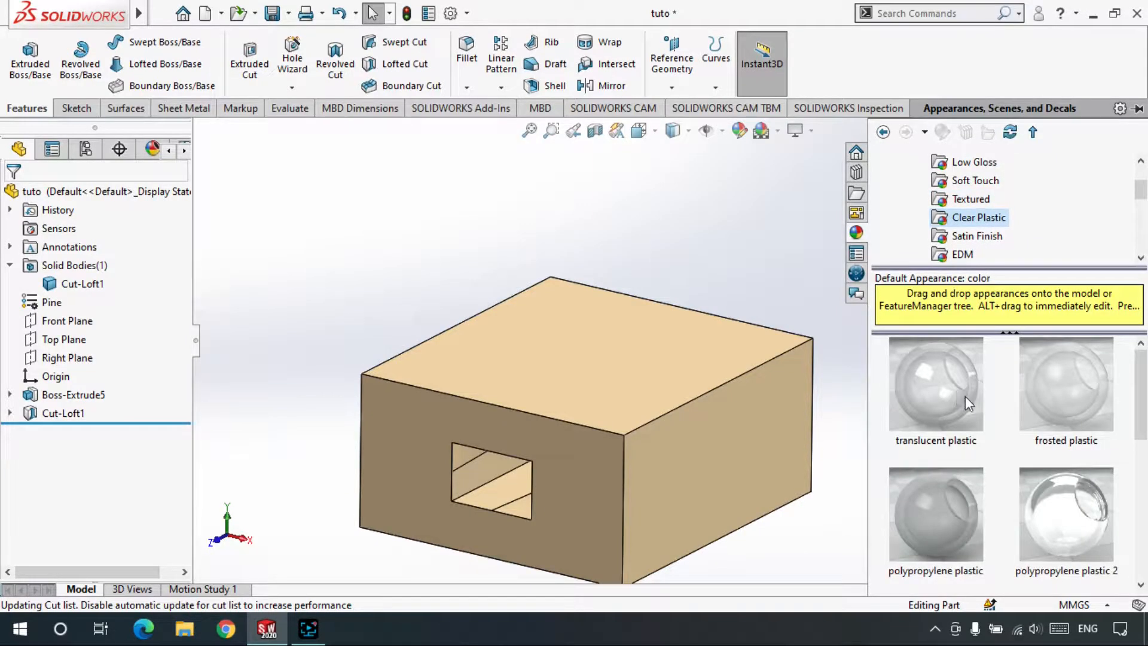
pyautogui.scroll(-1, 973, 251)
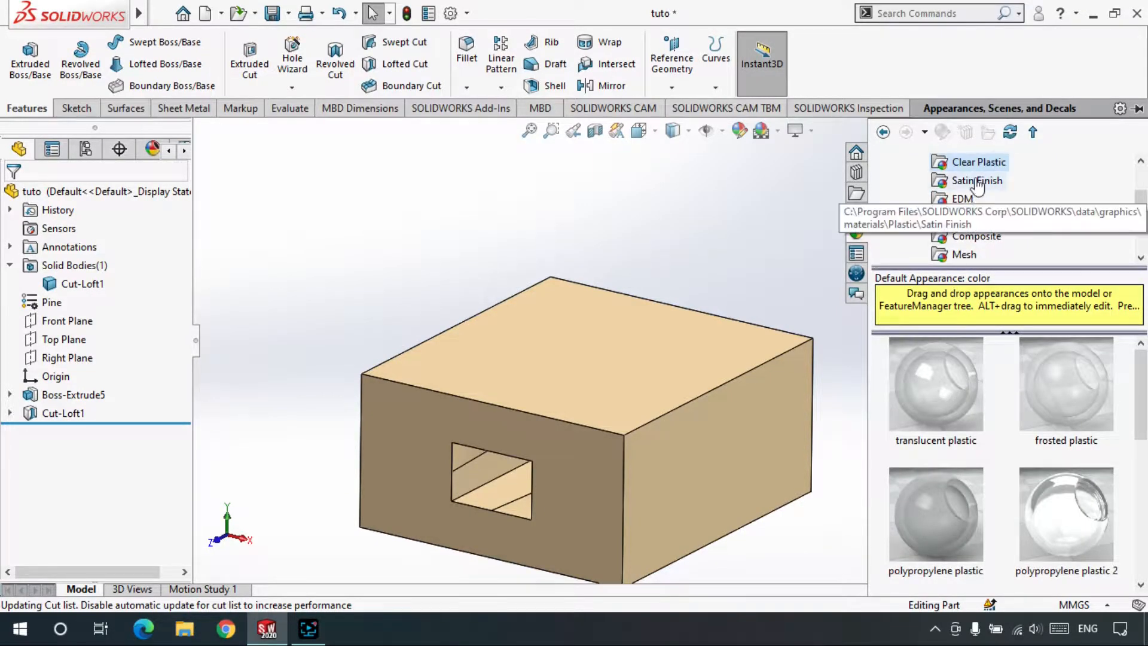
pyautogui.click(983, 183)
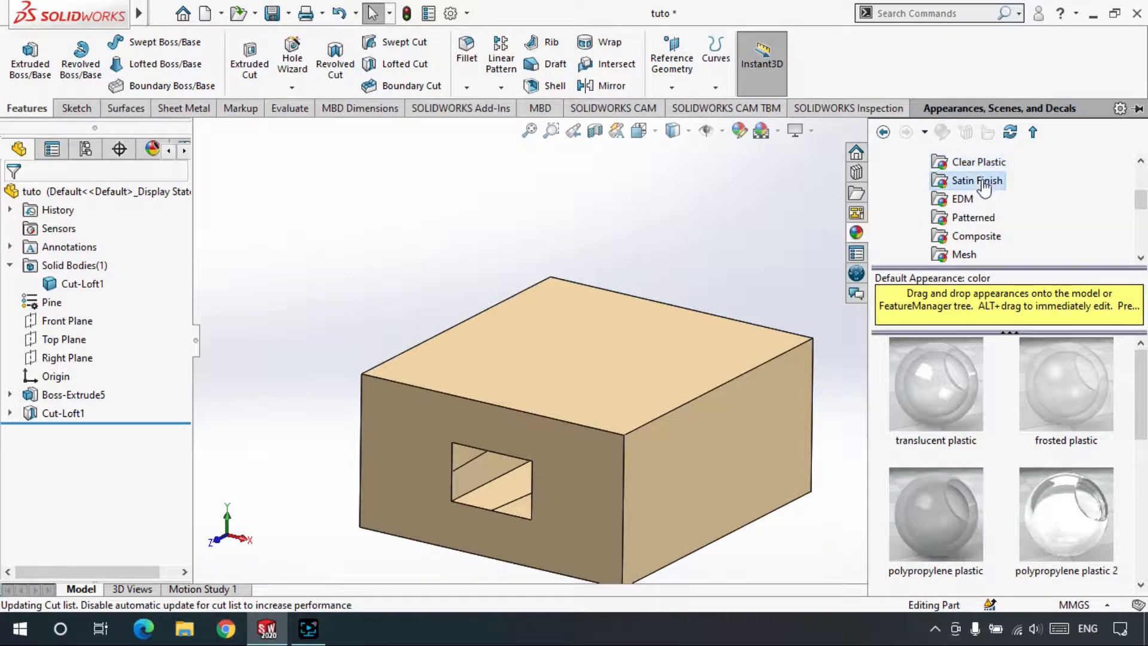
pyautogui.scroll(-3, 1012, 365)
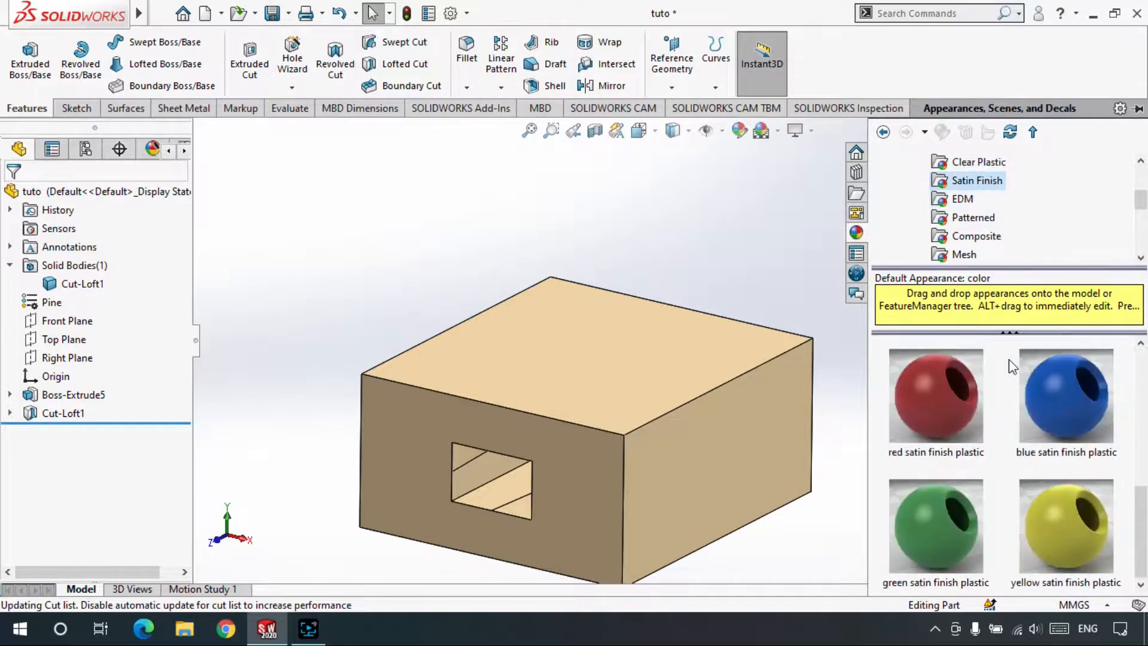
pyautogui.moveTo(1053, 413)
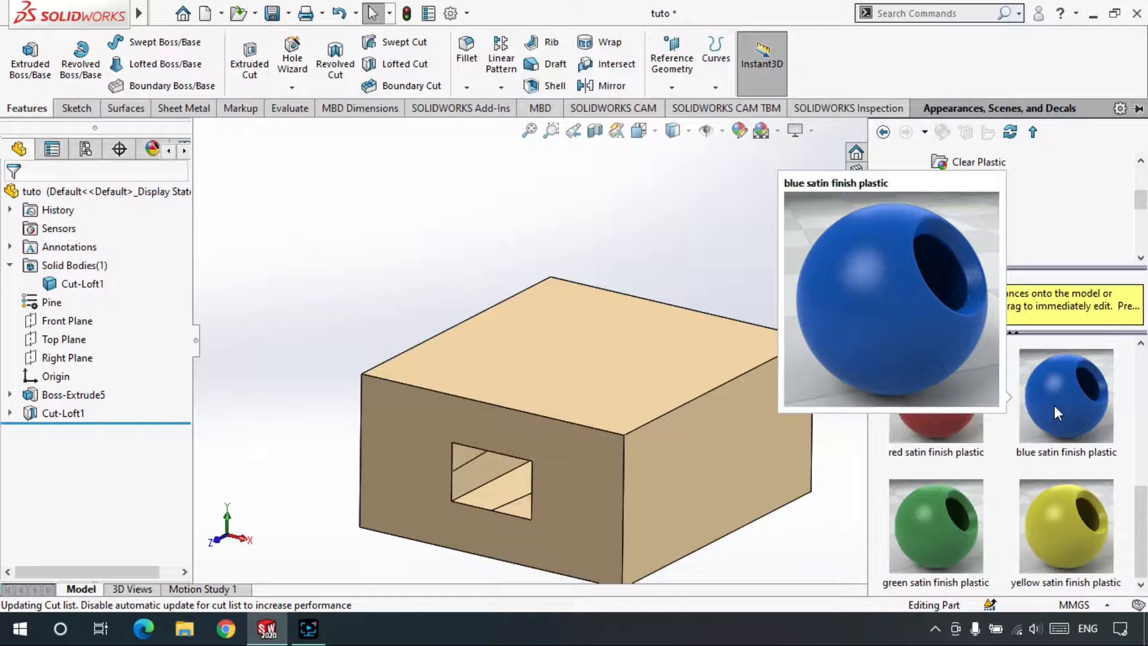
# Look through the remaining appearance categories, including Metal, Painted, Rubber, Glass, Fabric, Organic, Stone and Miscellaneous.
pyautogui.scroll(-4, 1028, 239)
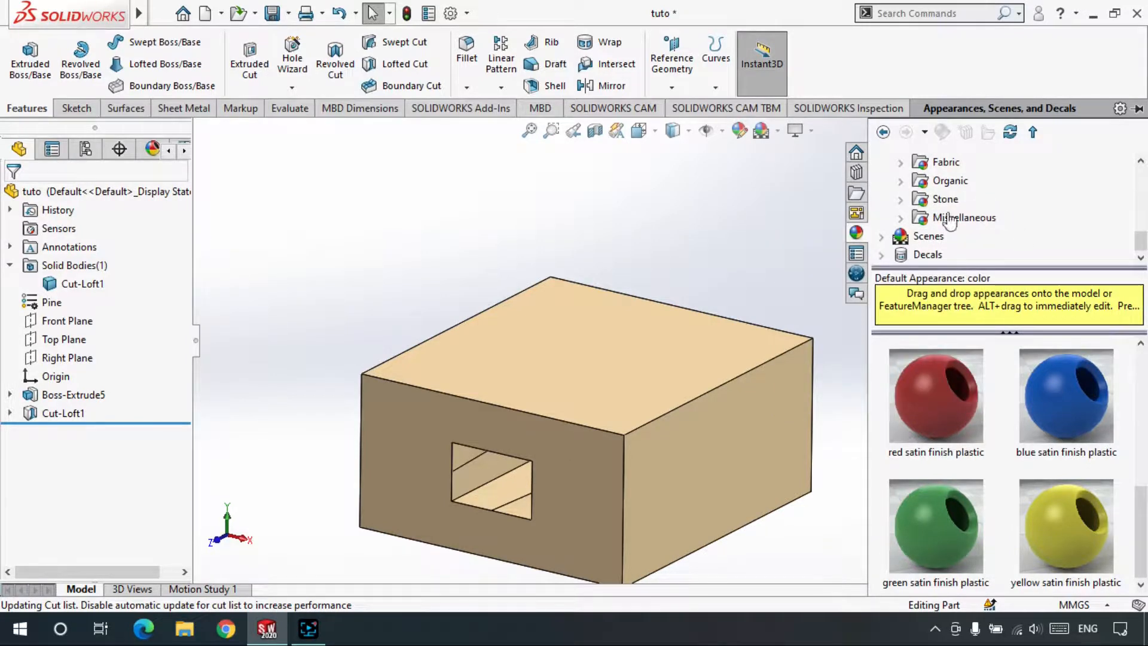
pyautogui.scroll(1, 945, 204)
pyautogui.scroll(-1, 945, 201)
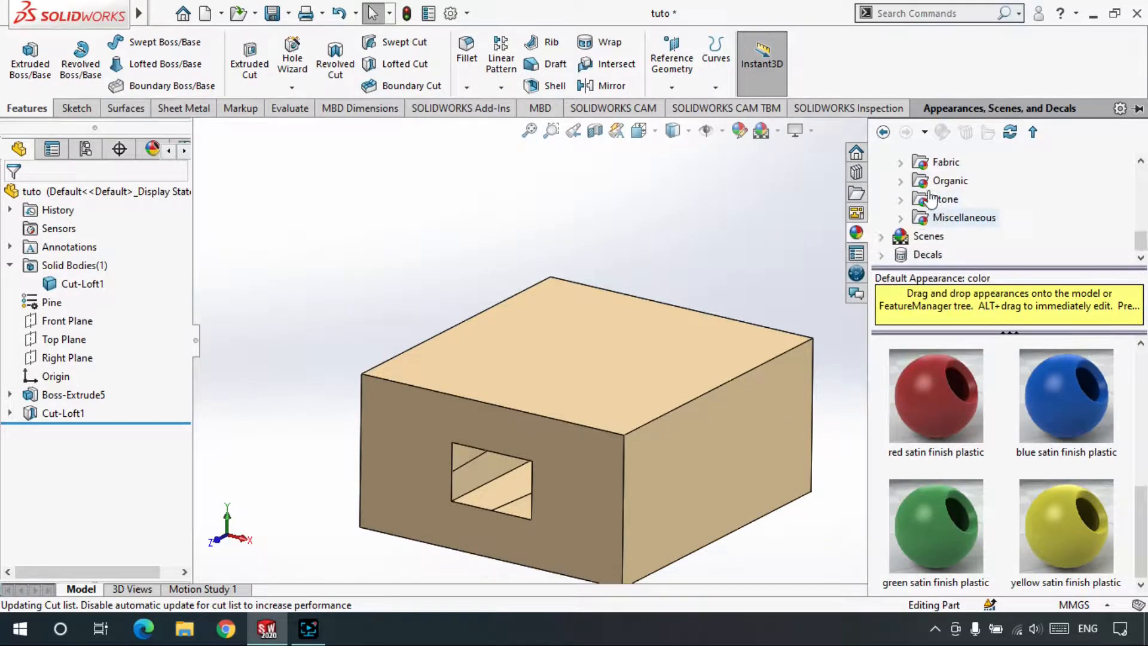
pyautogui.scroll(4, 931, 201)
pyautogui.scroll(-2, 930, 206)
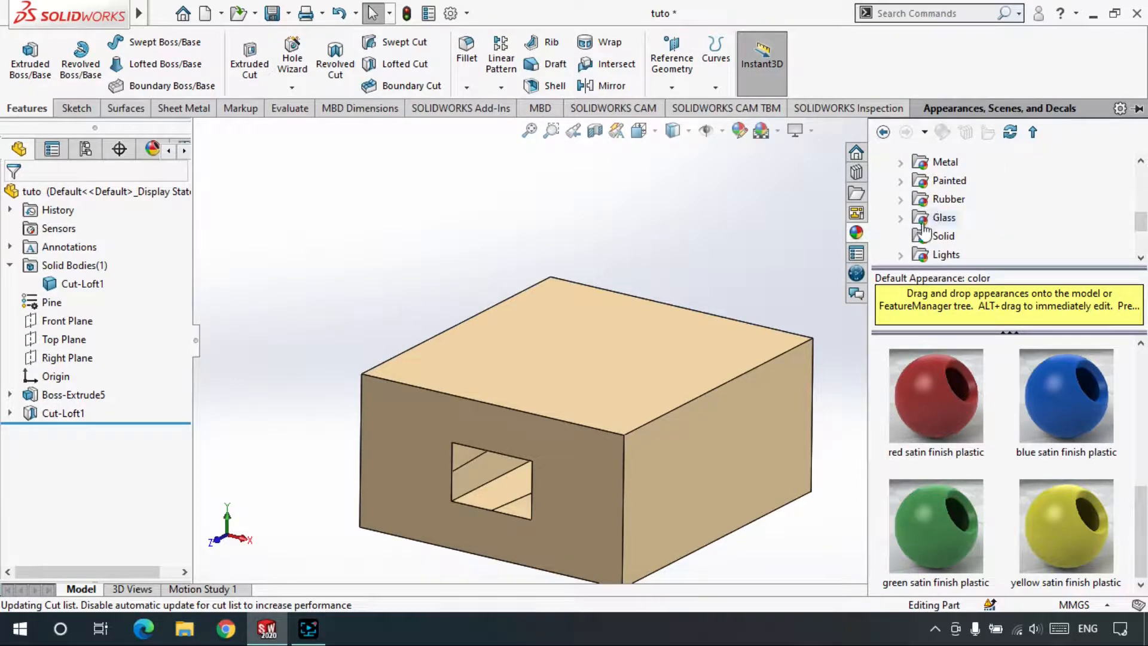
pyautogui.scroll(-2, 924, 228)
pyautogui.scroll(5, 920, 215)
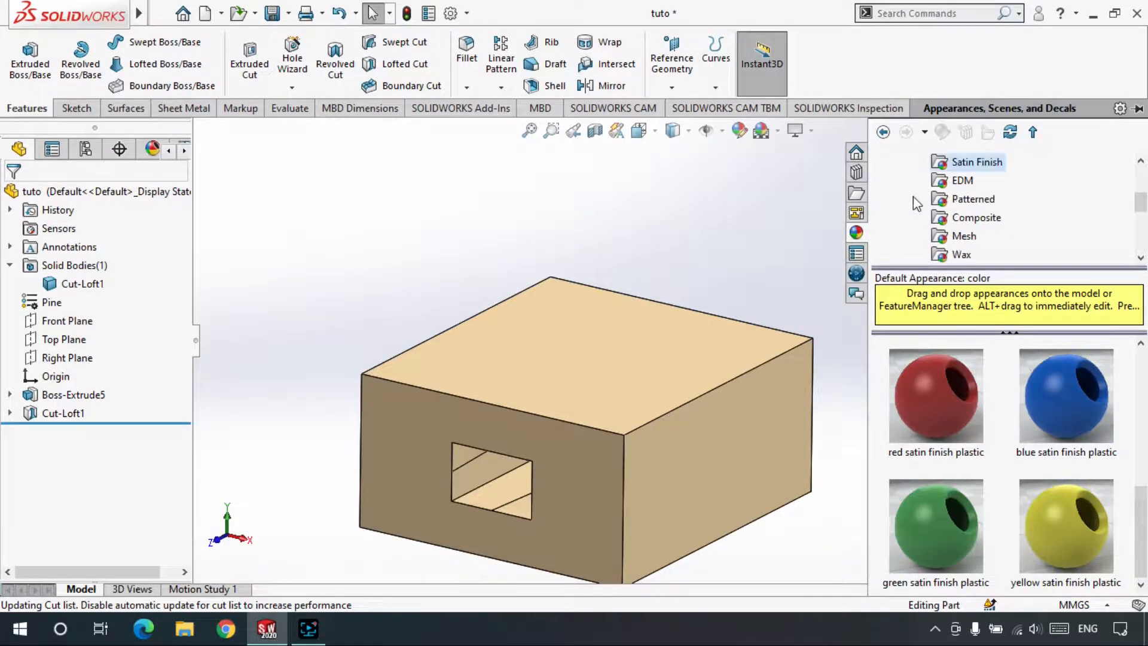
pyautogui.scroll(-2, 920, 205)
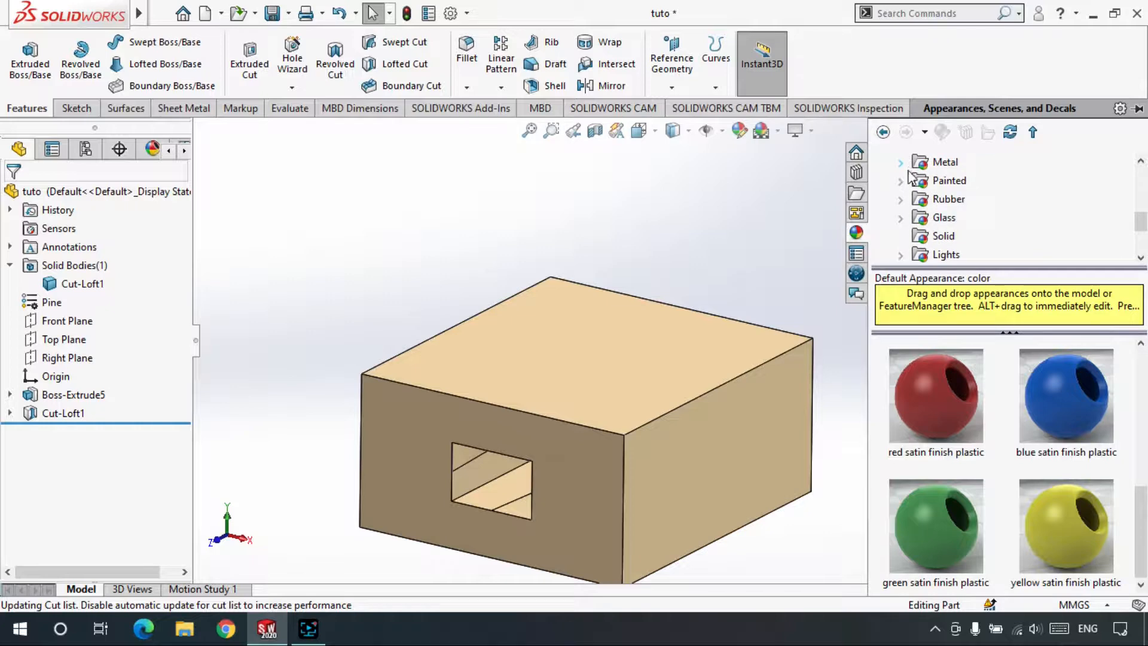
pyautogui.scroll(4, 915, 185)
pyautogui.scroll(-3, 921, 197)
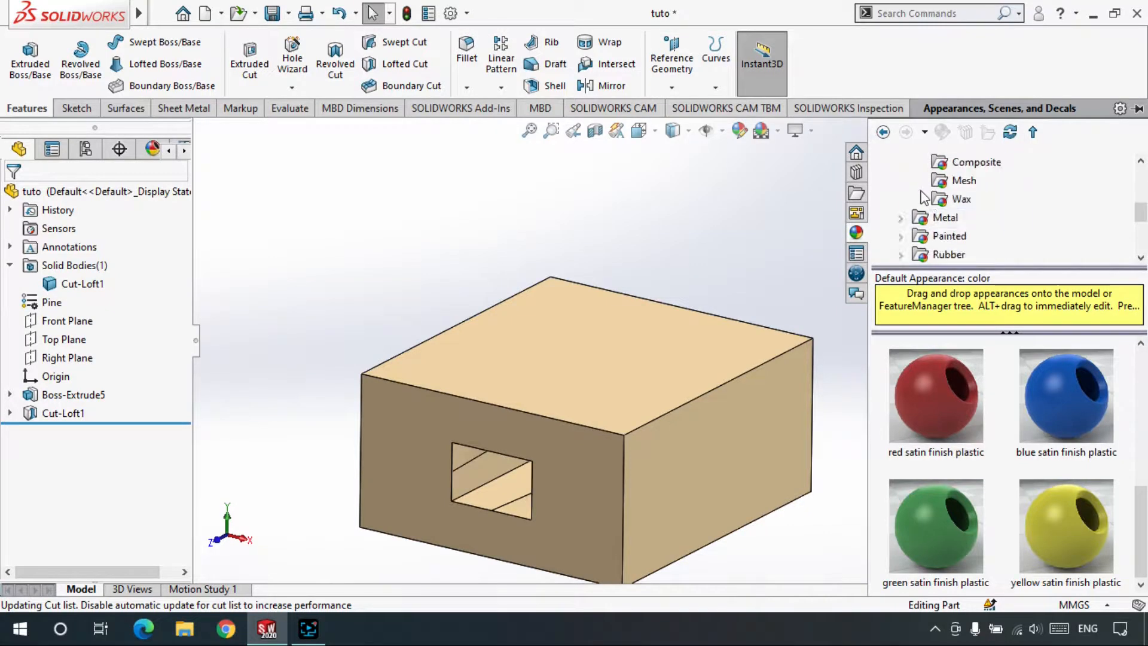
pyautogui.scroll(-1, 932, 203)
pyautogui.scroll(-2, 914, 241)
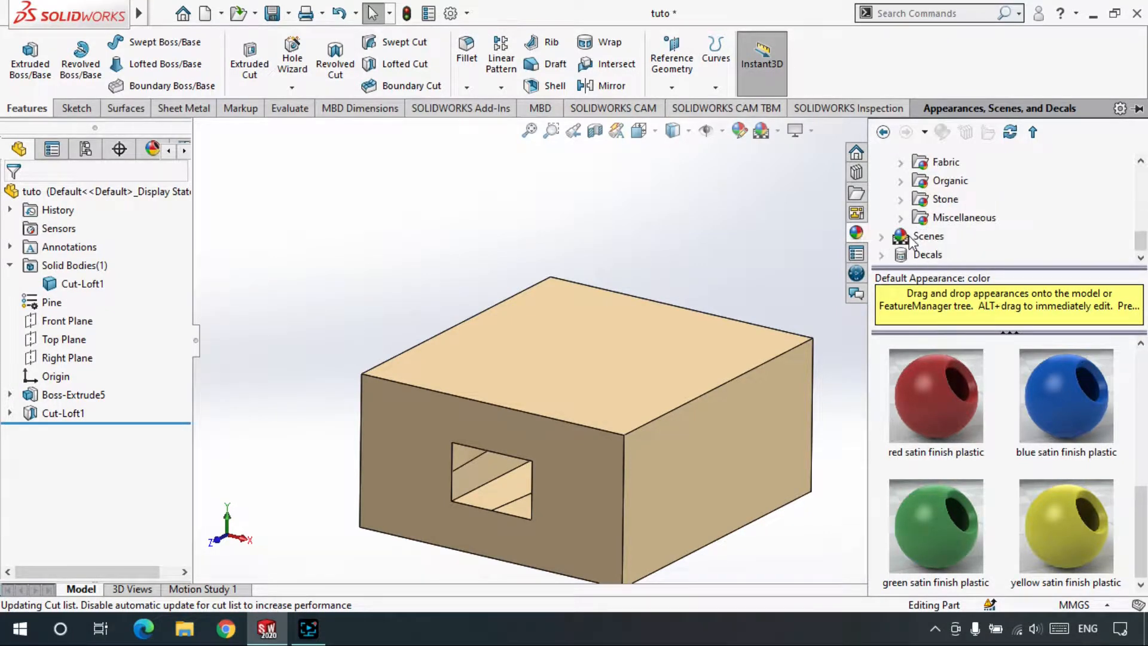
pyautogui.scroll(8, 911, 241)
pyautogui.scroll(-6, 911, 236)
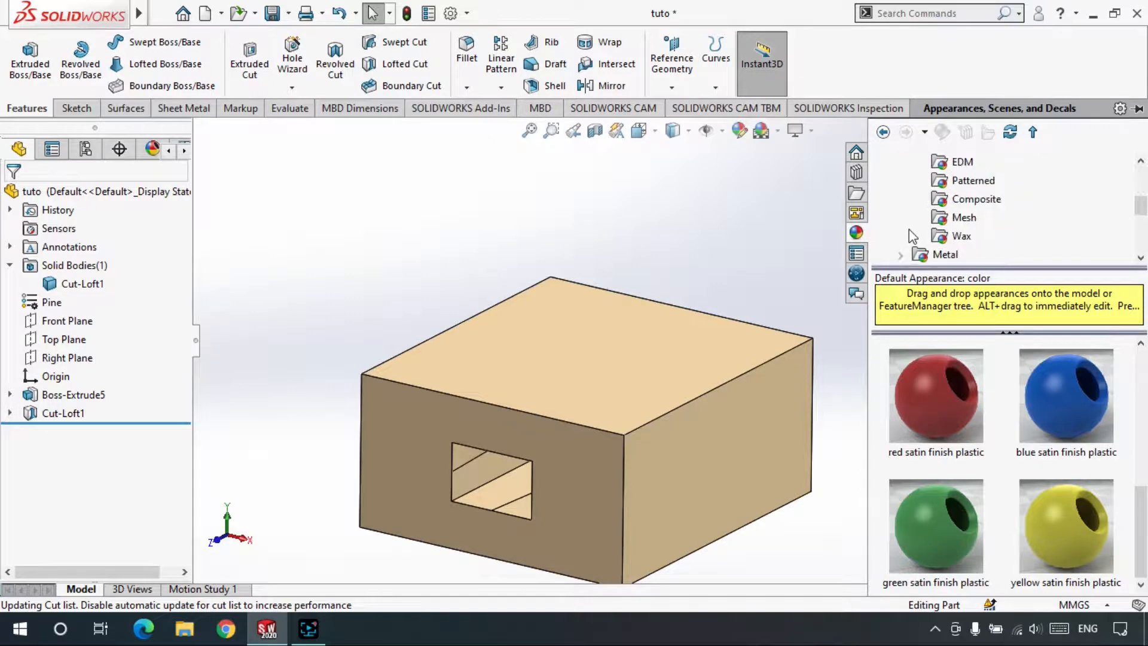
# Open the Wood group of the Organic appearances and examine its polished 2D samples, previewing polished teak 2d.
pyautogui.click(906, 219)
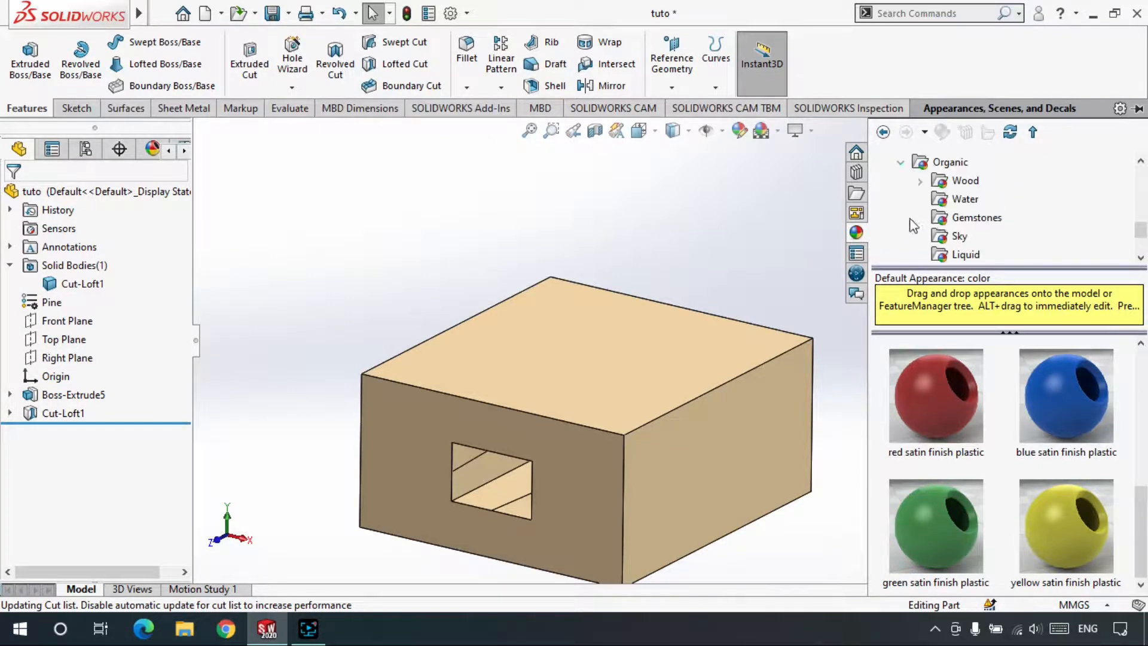
pyautogui.click(957, 184)
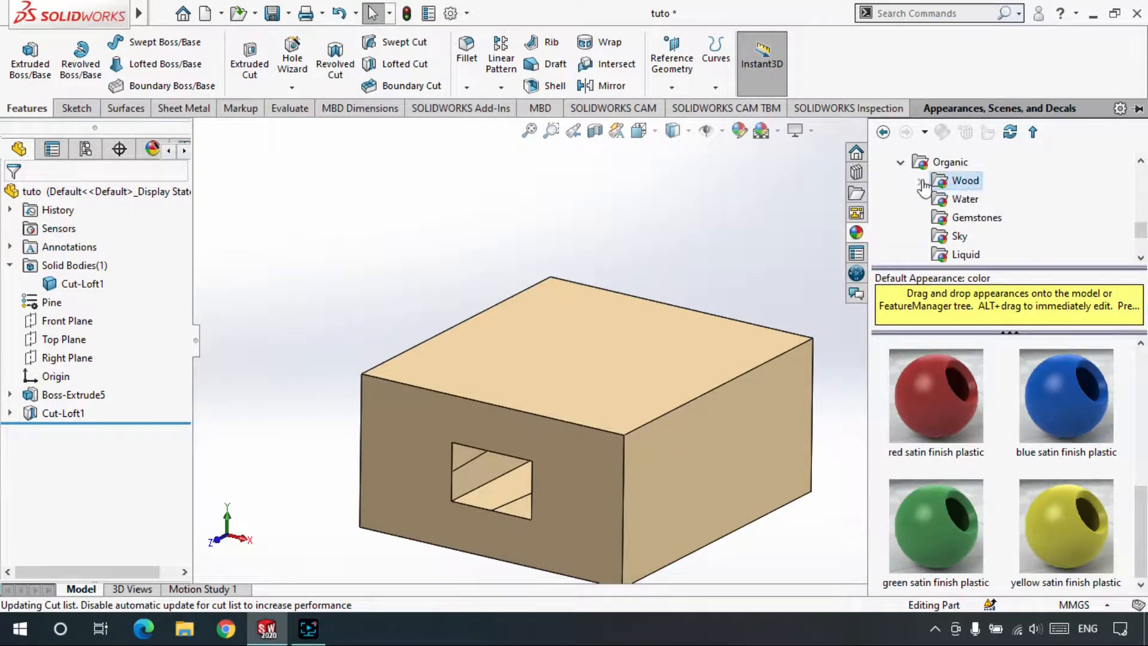
pyautogui.scroll(-4, 1021, 392)
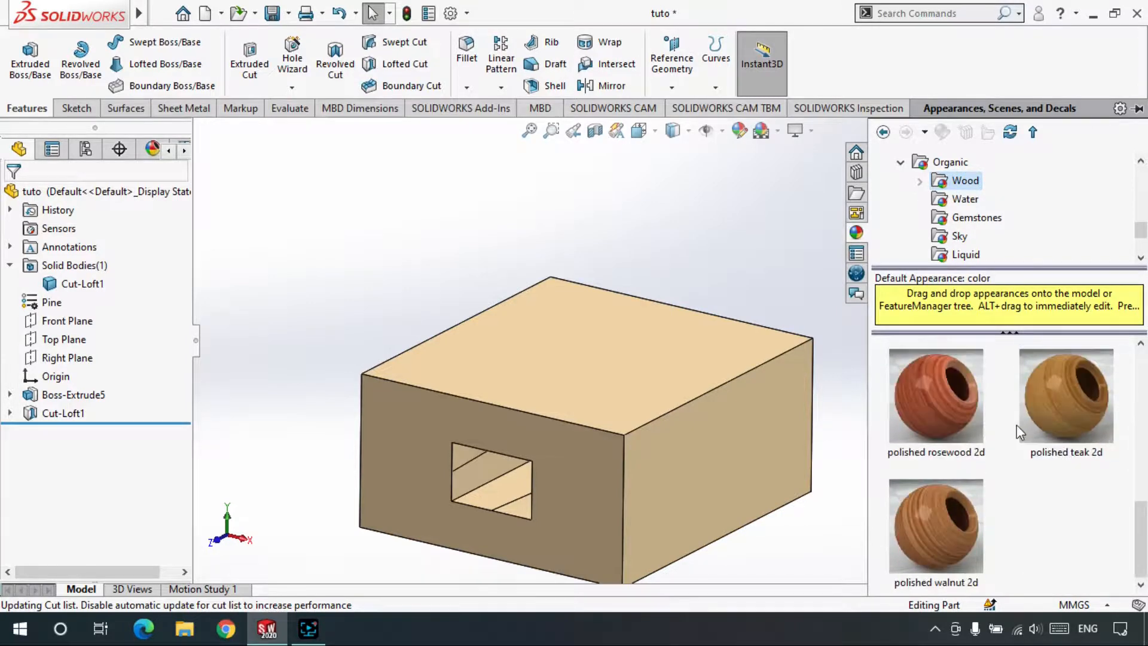
pyautogui.scroll(1, 1049, 405)
pyautogui.scroll(-1, 1049, 406)
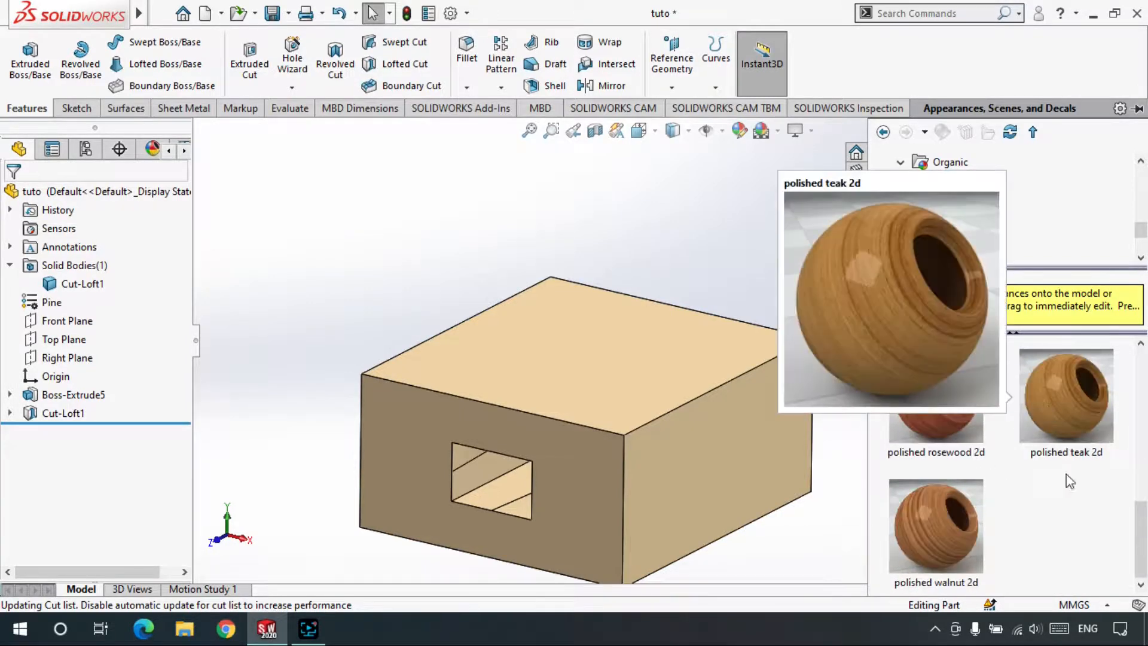
pyautogui.scroll(1, 1053, 419)
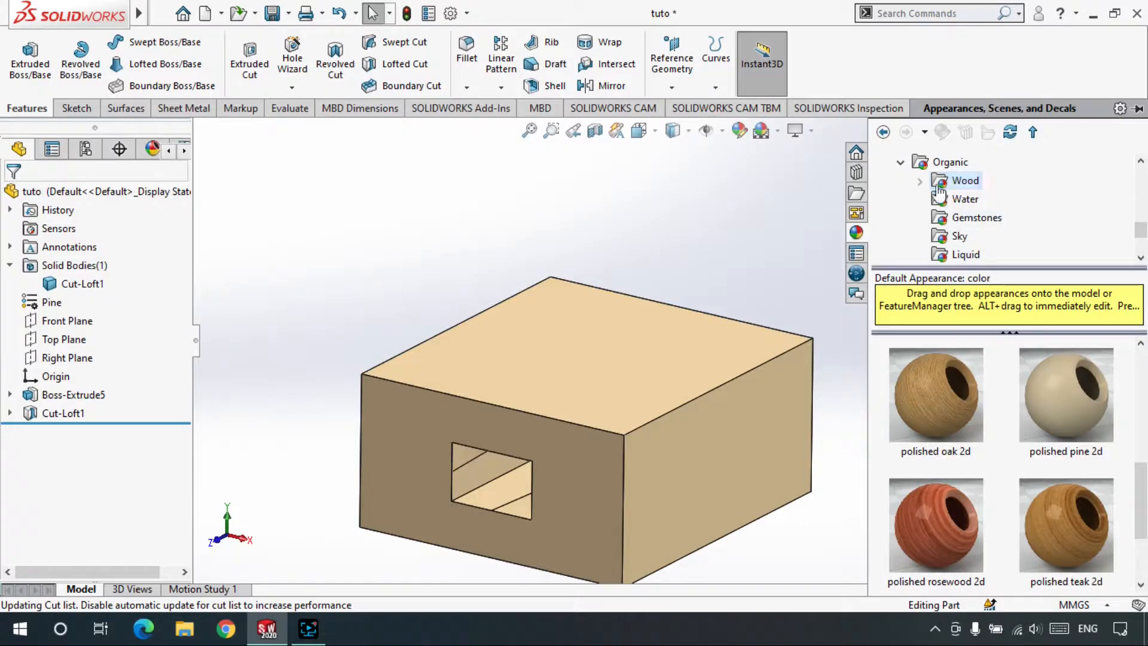
# Expand the Wood group and examine the Maple appearance samples.
pyautogui.click(921, 183)
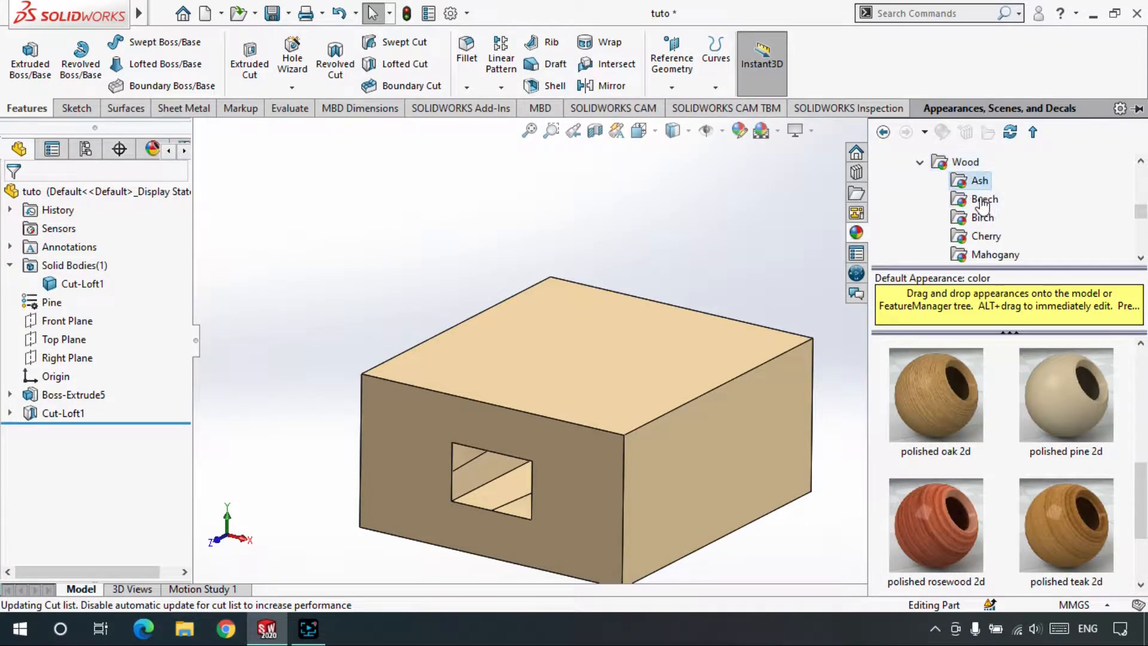
pyautogui.scroll(-1, 984, 215)
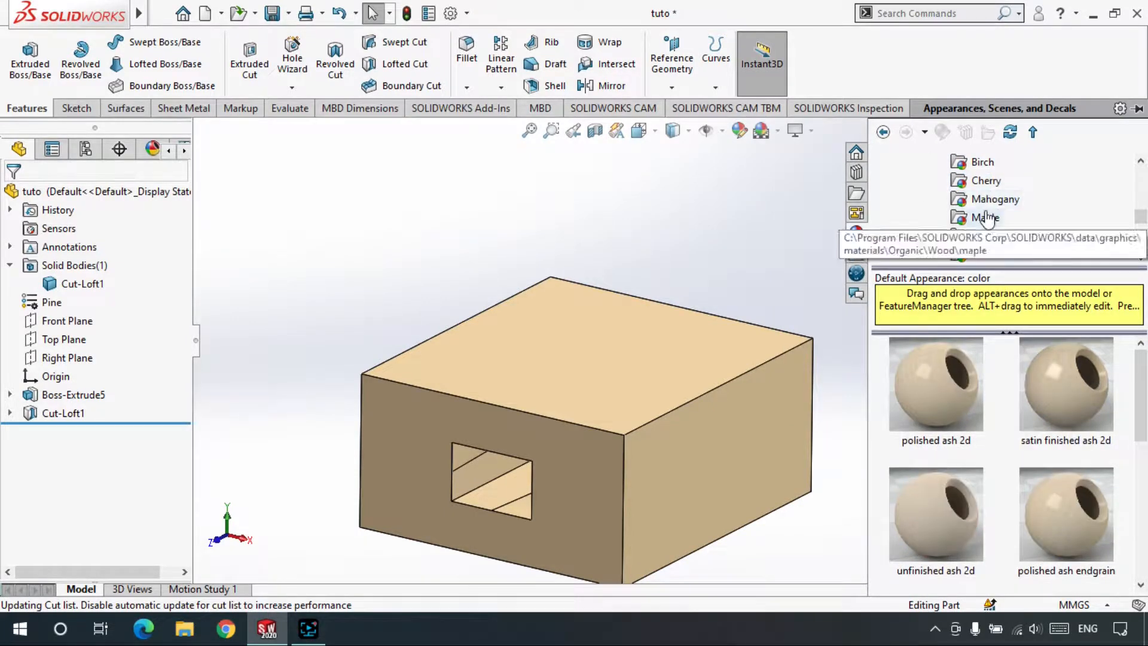
pyautogui.click(985, 218)
pyautogui.scroll(-3, 960, 424)
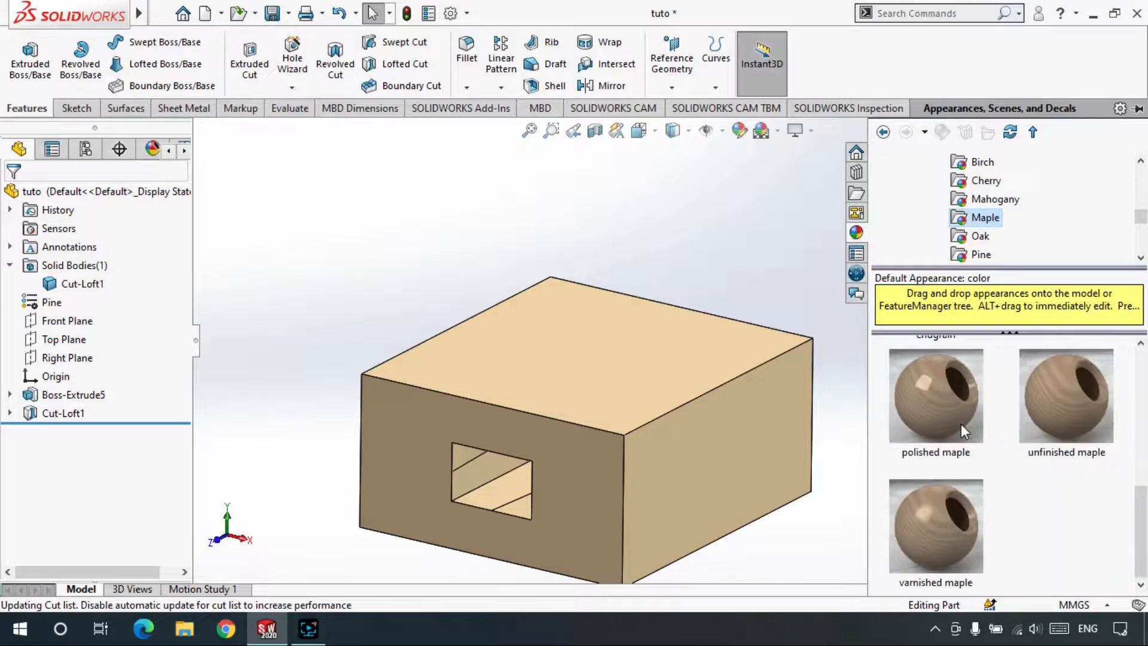
# Apply the varnished maple appearance to the block, check its extrude and loft cut features, and clear the selection.
pyautogui.scroll(-2, 949, 493)
pyautogui.moveTo(949, 493); pyautogui.dragTo(648, 363)
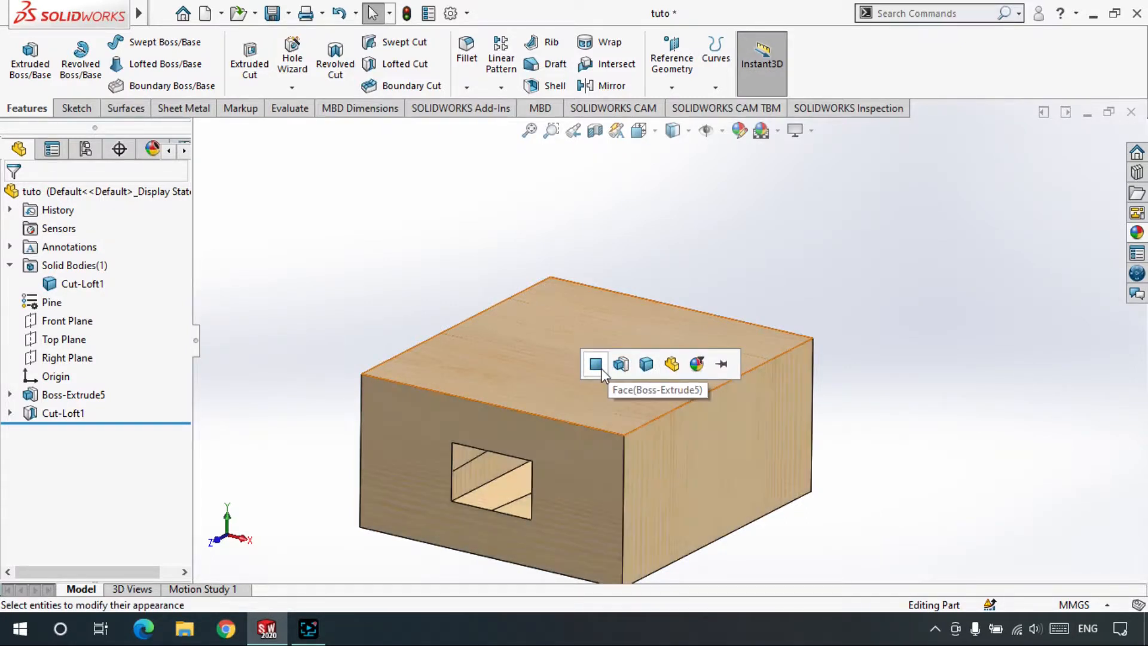
pyautogui.click(73, 400)
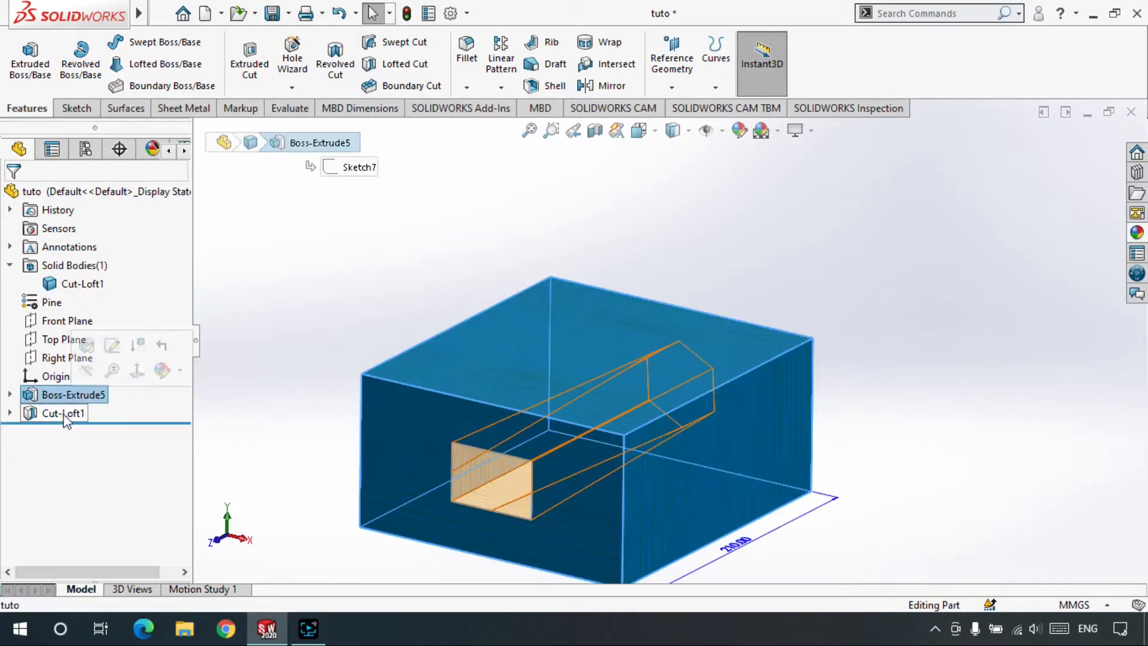
pyautogui.click(63, 412)
pyautogui.click(294, 283)
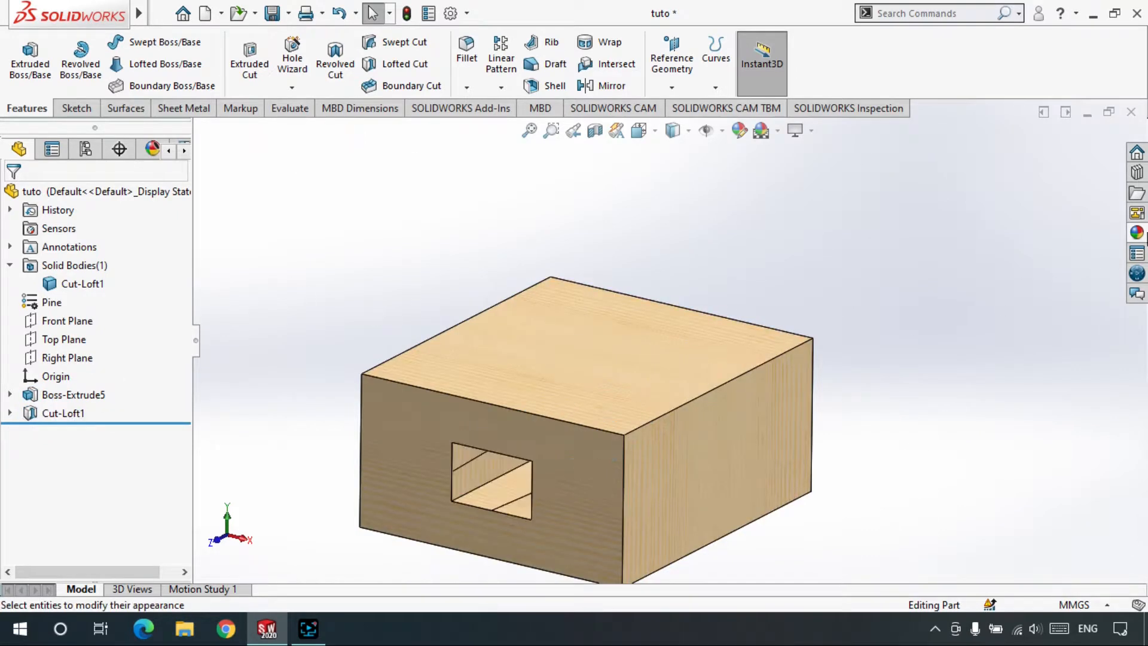
# Apply the polished maple 2d appearance to the entire body.
pyautogui.click(1136, 233)
pyautogui.moveTo(916, 386); pyautogui.dragTo(660, 381)
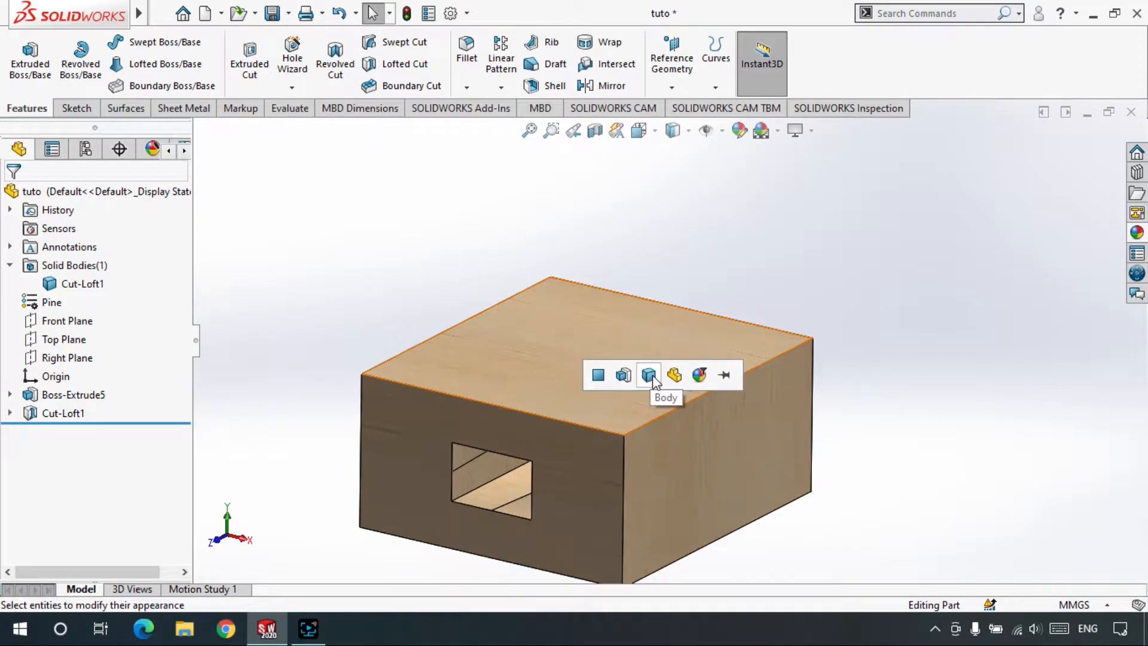
pyautogui.click(653, 381)
pyautogui.scroll(-2, 585, 487)
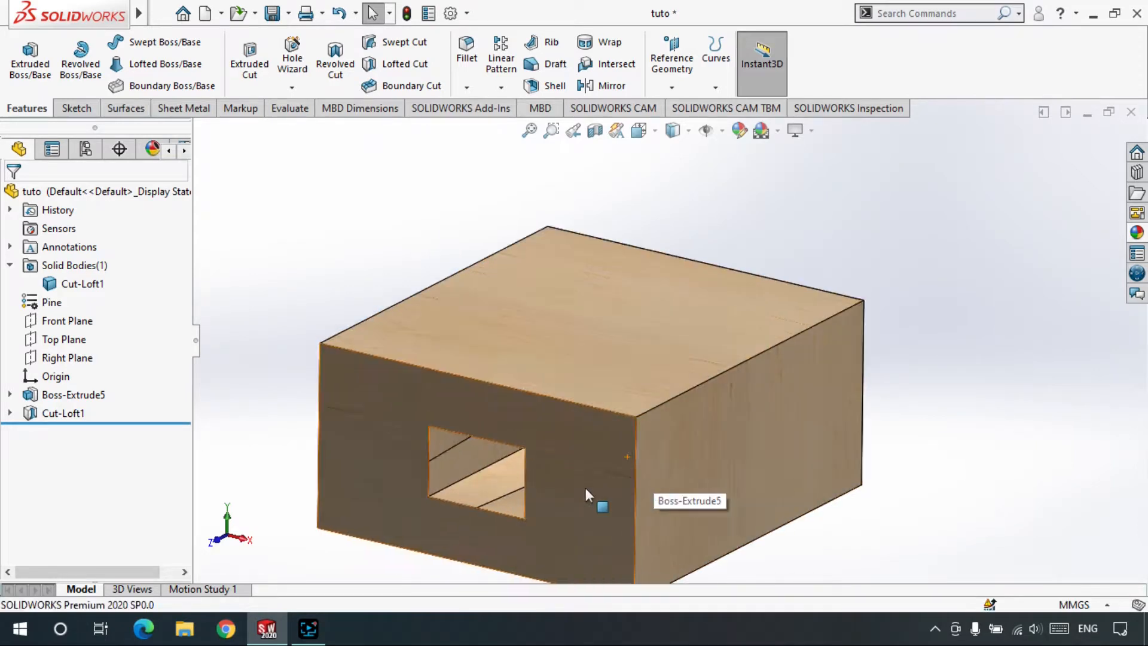
pyautogui.moveTo(622, 452); pyautogui.dragTo(608, 423, button='middle')
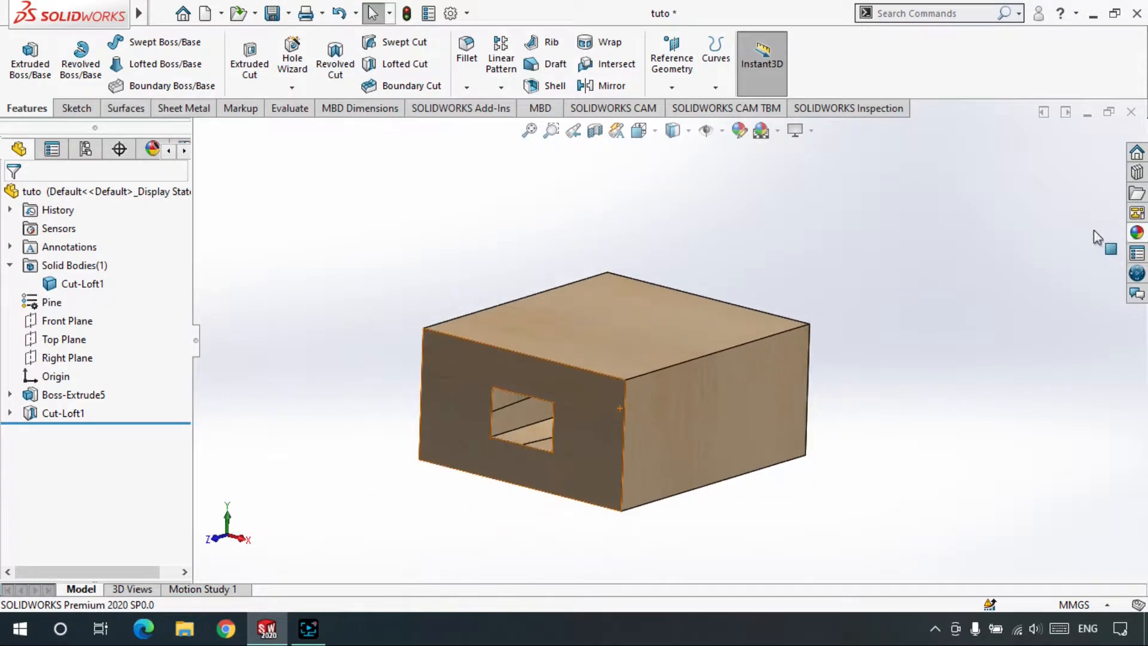
# Apply the Red appearance from the Solid group to only the block's top face.
pyautogui.click(1137, 233)
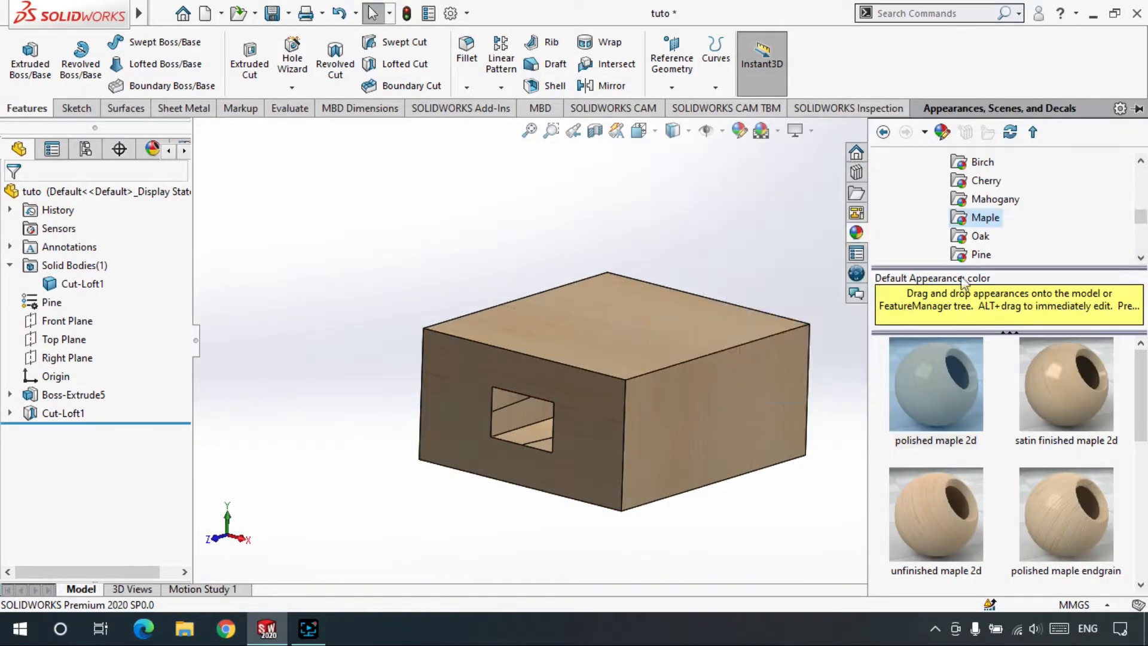
pyautogui.scroll(2, 971, 198)
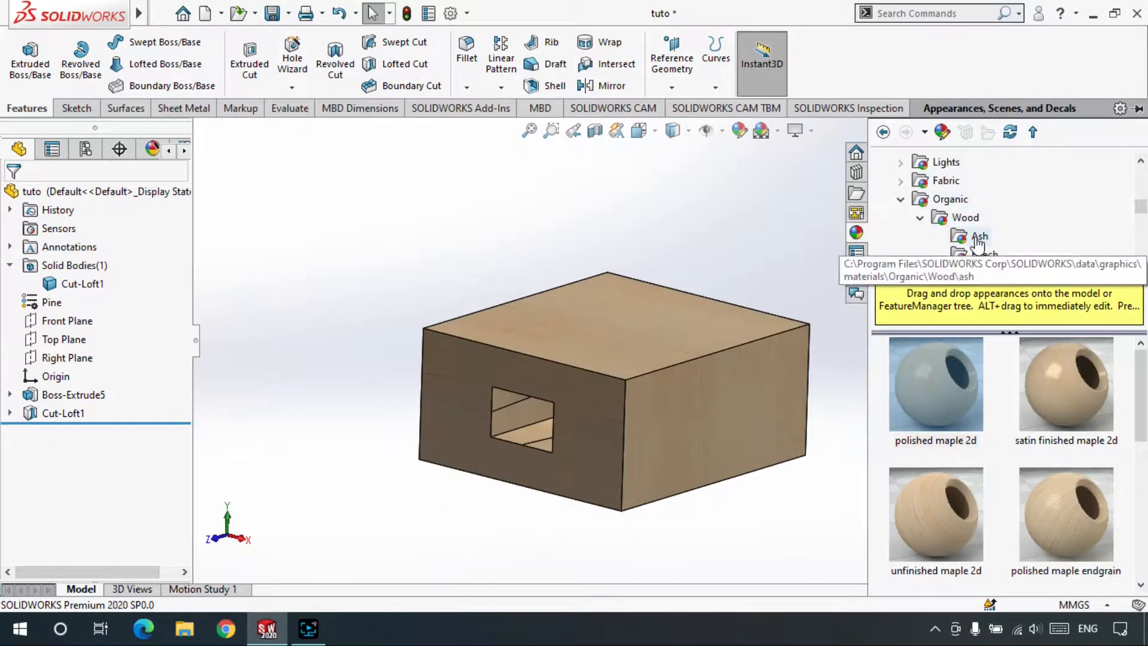
pyautogui.scroll(3, 960, 209)
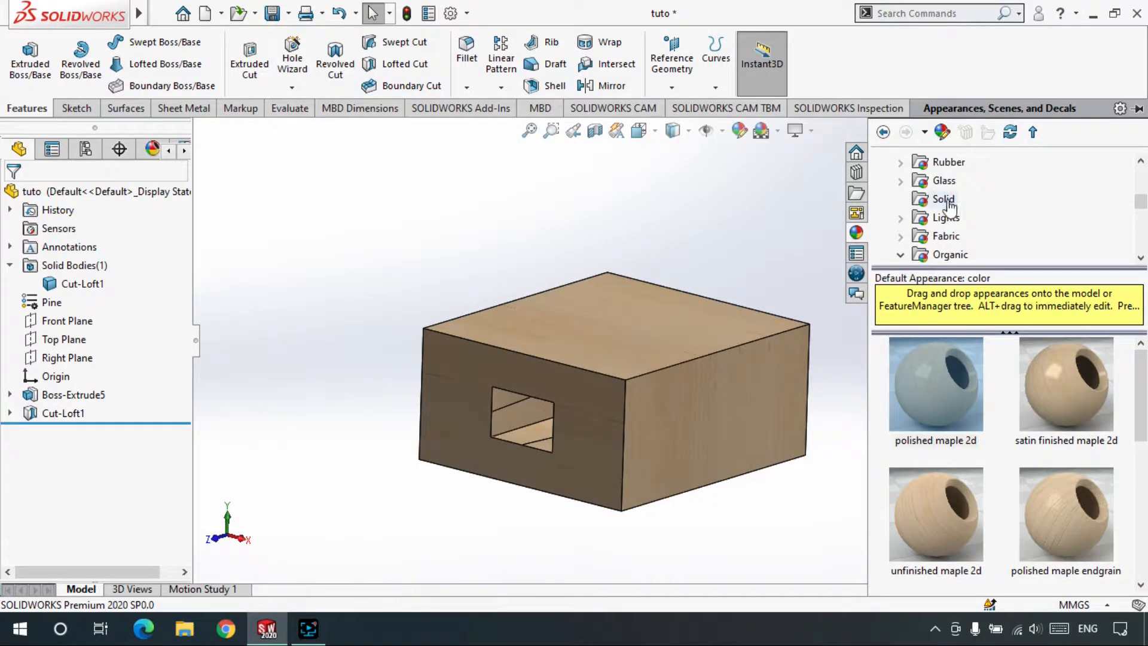
pyautogui.click(945, 200)
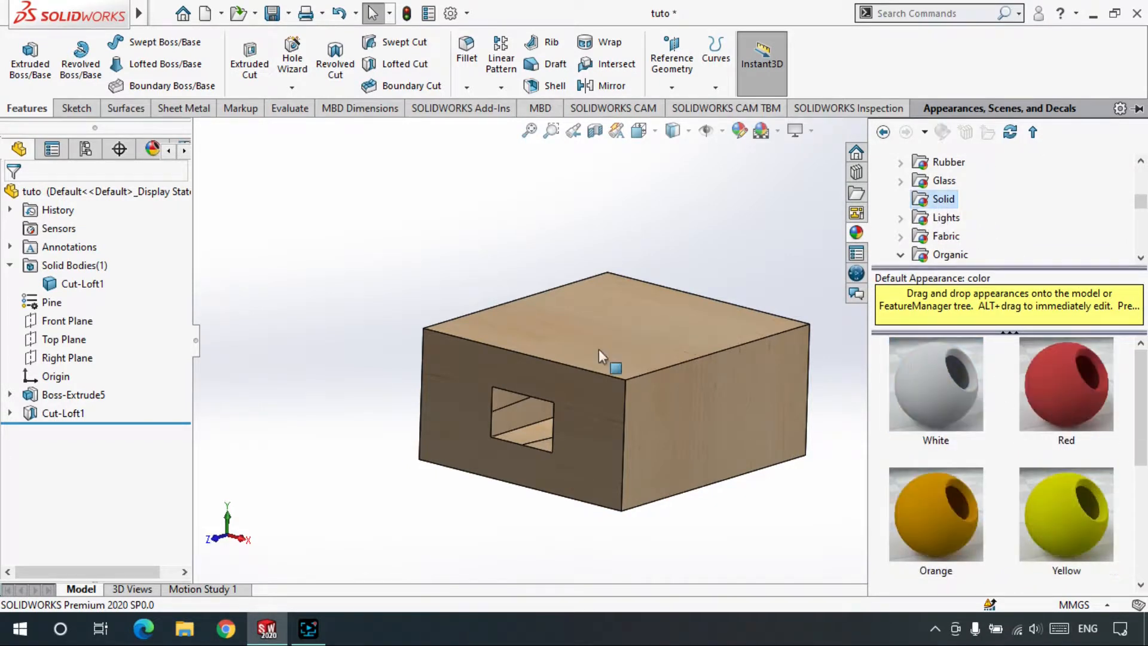
pyautogui.moveTo(600, 356); pyautogui.dragTo(961, 376)
pyautogui.moveTo(1070, 402); pyautogui.dragTo(625, 329)
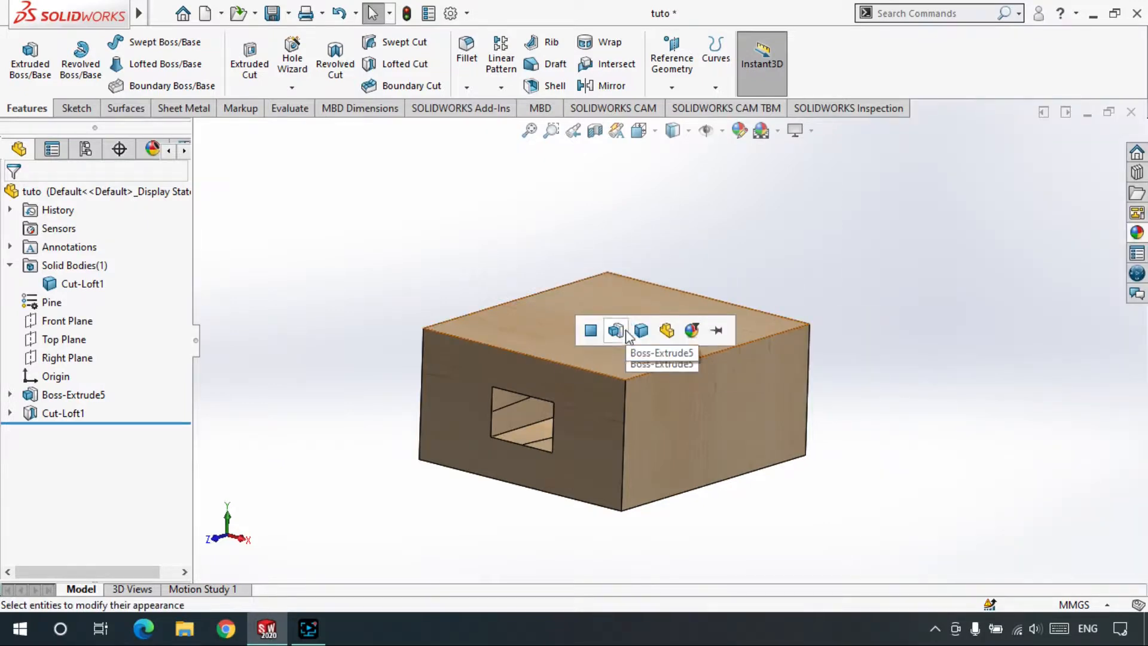
pyautogui.click(590, 331)
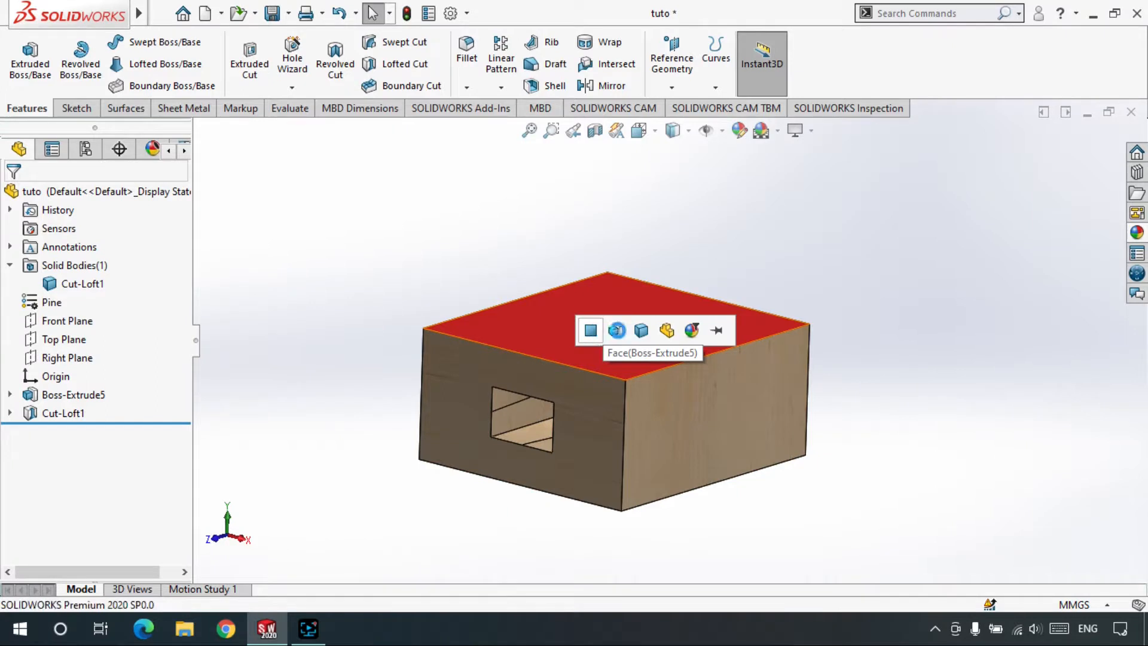
# Apply the Pink solid appearance to the block's side face adjoining the face with the rectangular opening.
pyautogui.click(1138, 234)
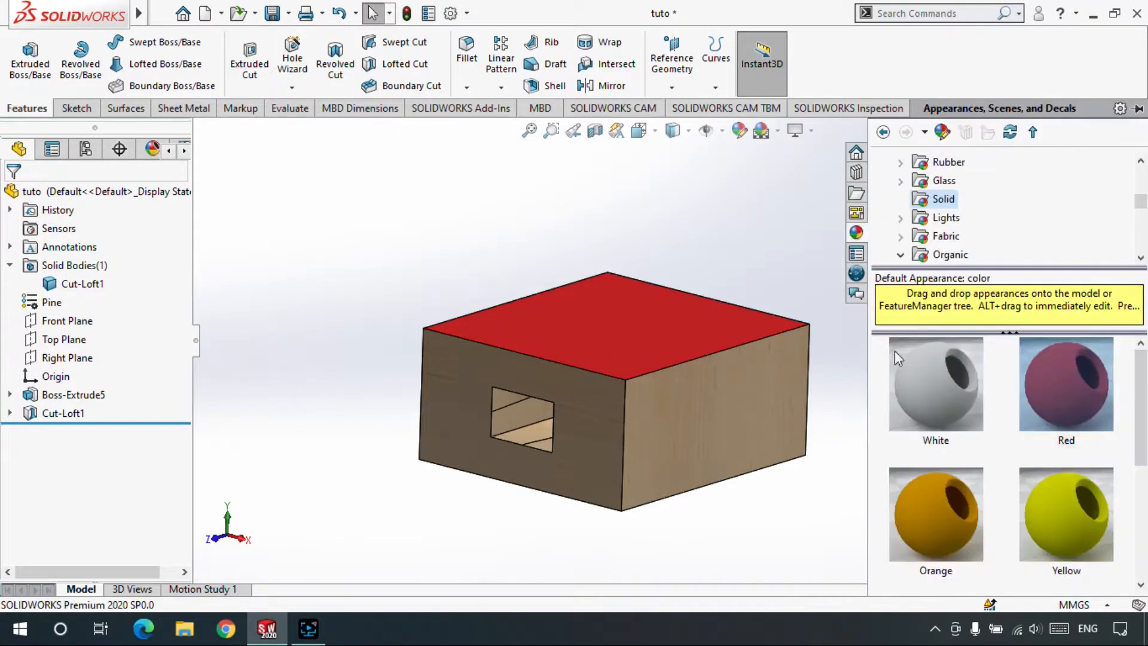
pyautogui.scroll(-3, 913, 487)
pyautogui.moveTo(909, 495); pyautogui.dragTo(715, 424)
pyautogui.click(715, 423)
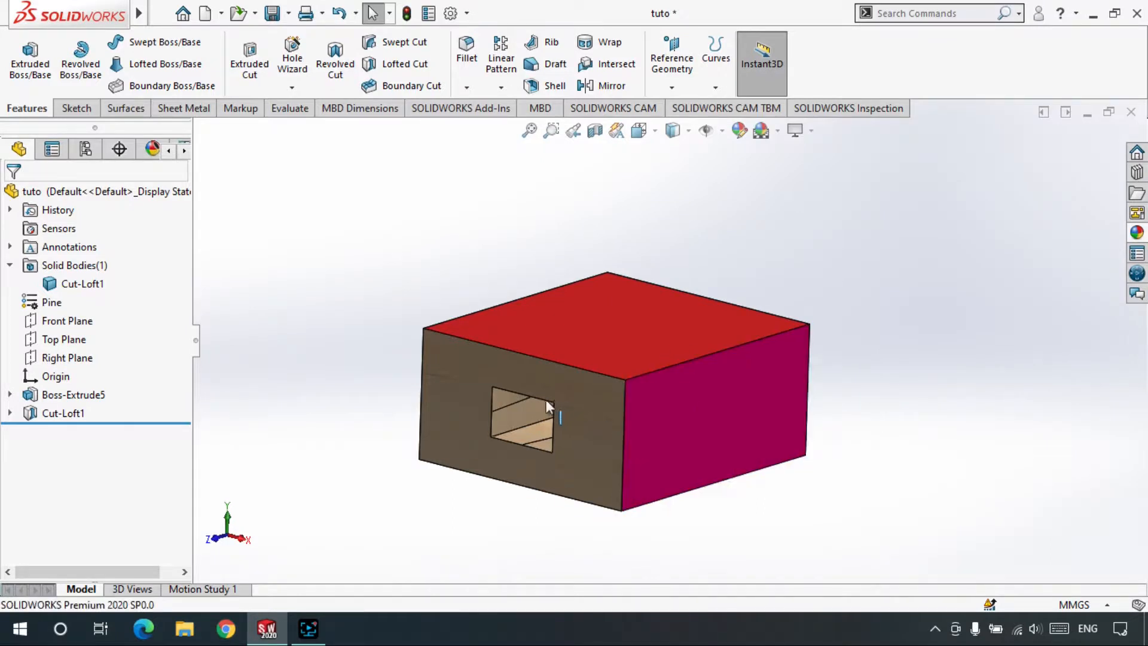
# Apply the Blue solid appearance to the lofted cut feature and inspect the coloured block from several angles.
pyautogui.click(1137, 233)
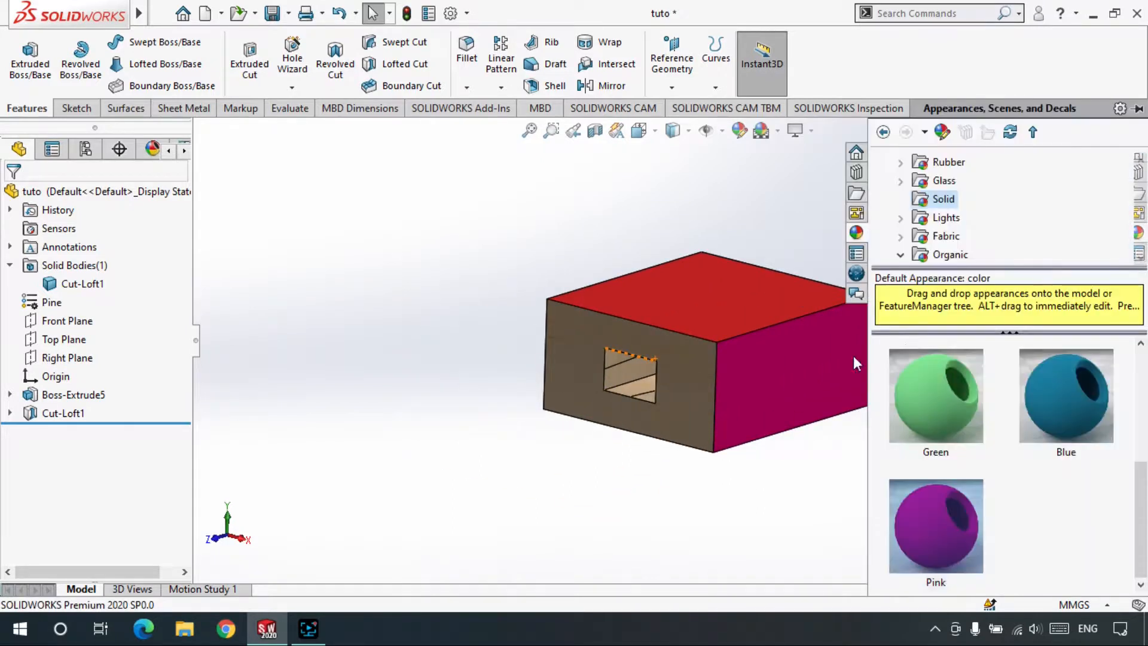
pyautogui.moveTo(987, 392); pyautogui.dragTo(620, 375)
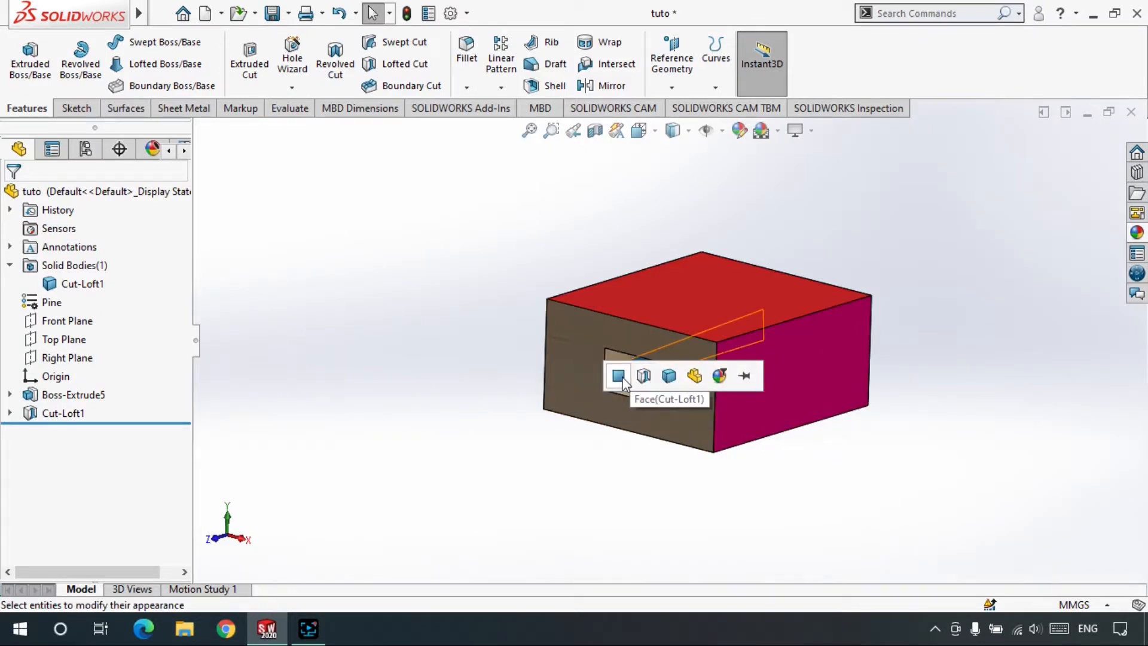
pyautogui.scroll(-5, 619, 383)
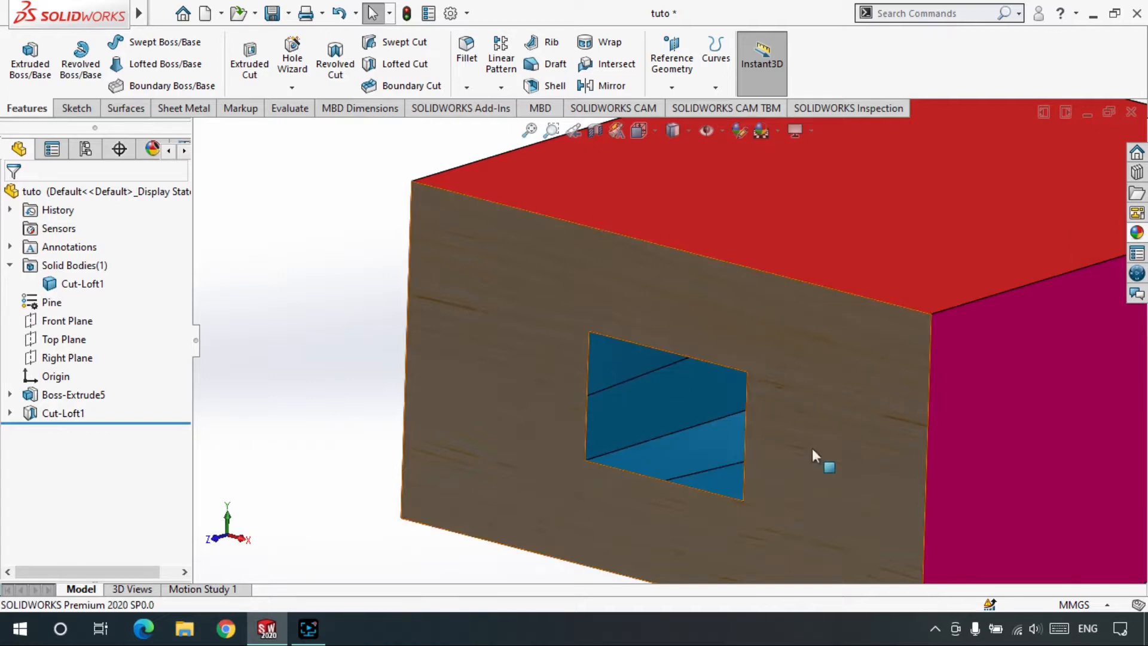
pyautogui.moveTo(812, 447)
pyautogui.mouseDown(button='middle')
pyautogui.moveTo(827, 400)
pyautogui.moveTo(882, 404)
pyautogui.moveTo(825, 413)
pyautogui.moveTo(794, 443)
pyautogui.mouseUp(button='middle')
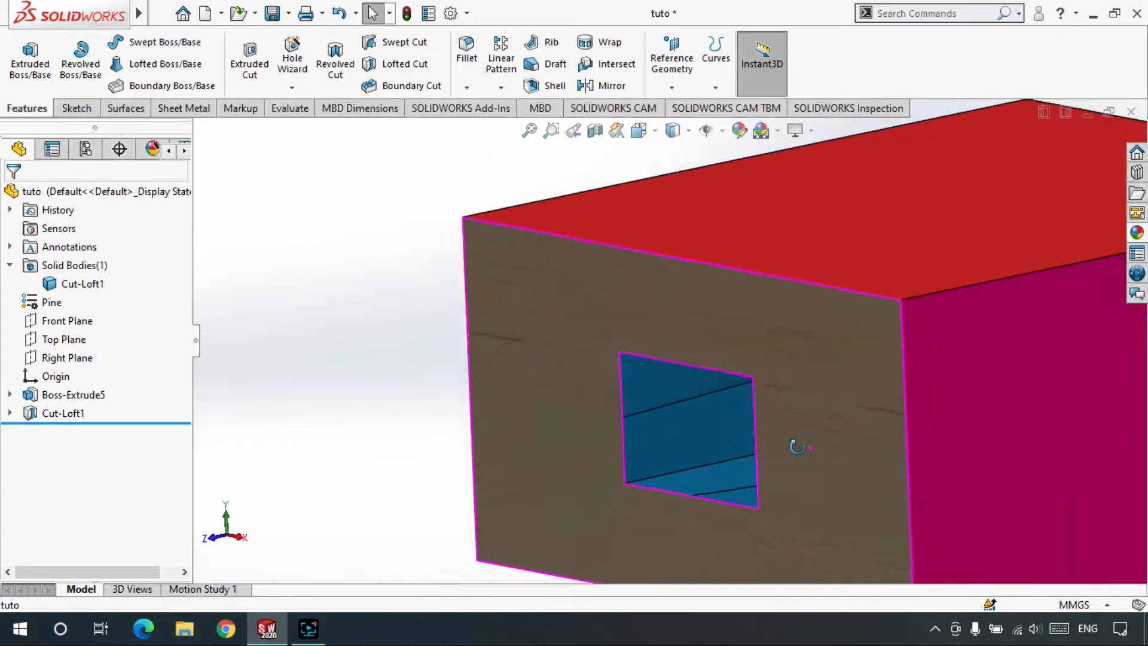
pyautogui.scroll(4, 799, 421)
pyautogui.moveTo(854, 358); pyautogui.dragTo(712, 484, button='middle')
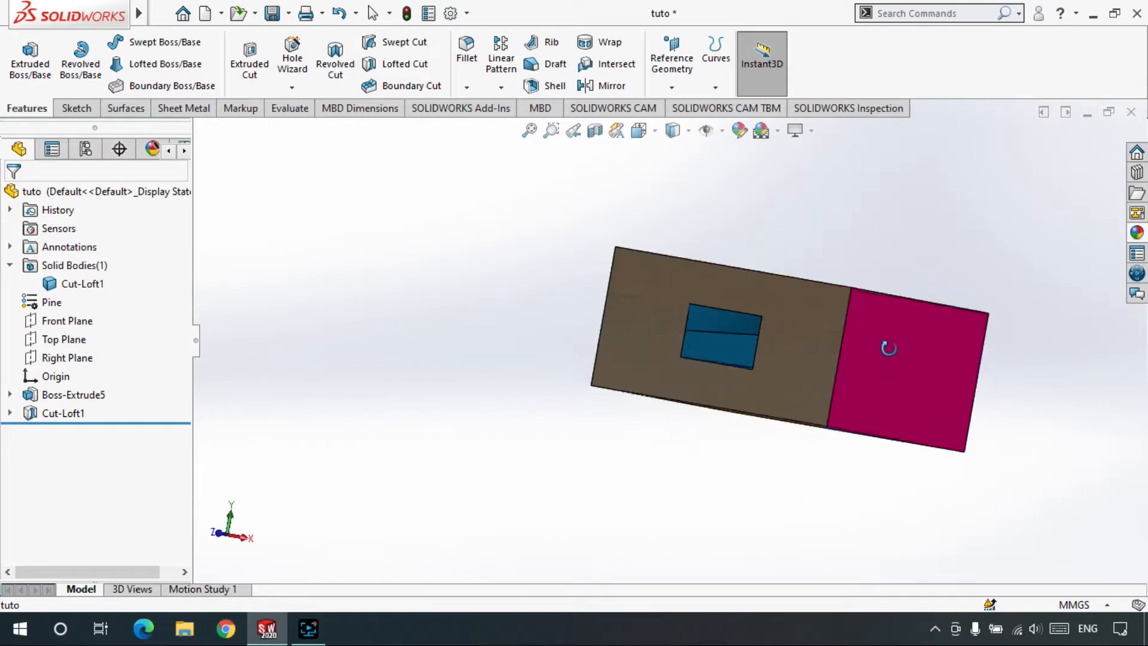
# Browse the appearance library's categories and review the coloured block, its Pine material entry and the Cut-Loft1 solid body.
pyautogui.click(1136, 233)
pyautogui.scroll(-7, 1010, 251)
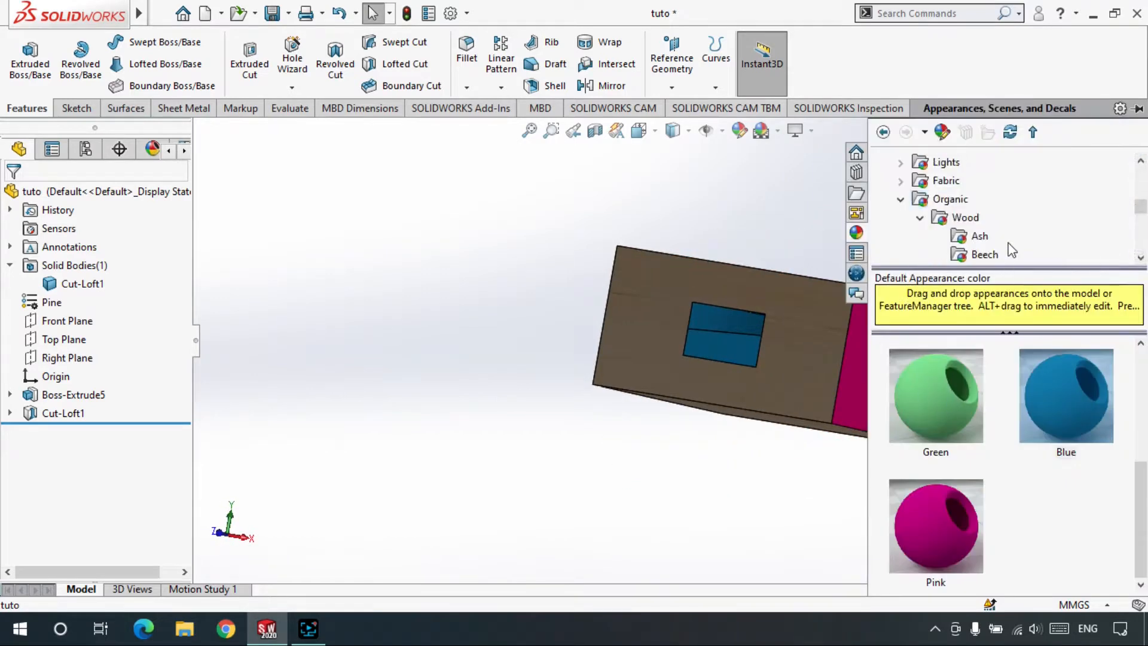
pyautogui.scroll(-2, 1010, 250)
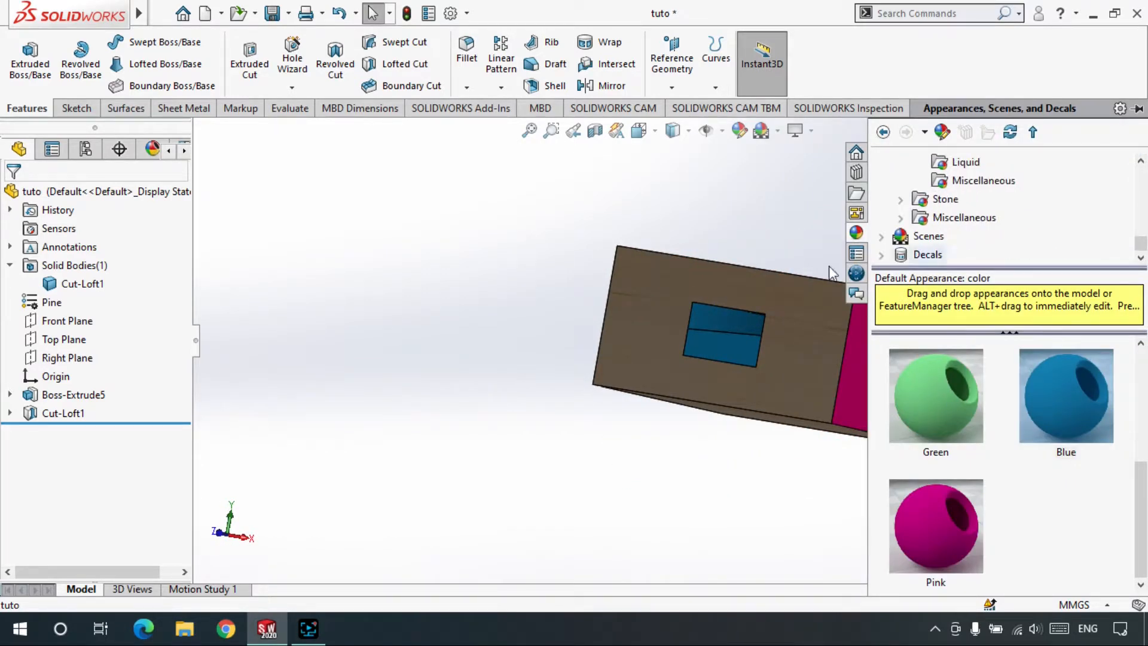
pyautogui.moveTo(508, 232); pyautogui.dragTo(722, 278, button='middle')
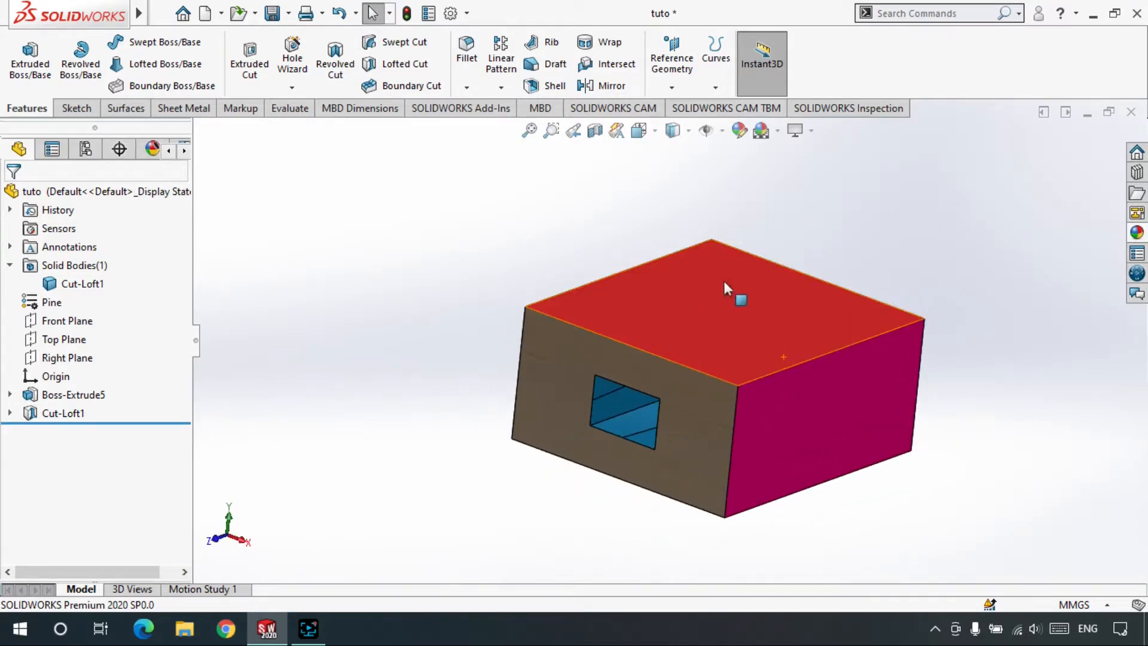
pyautogui.click(30, 306)
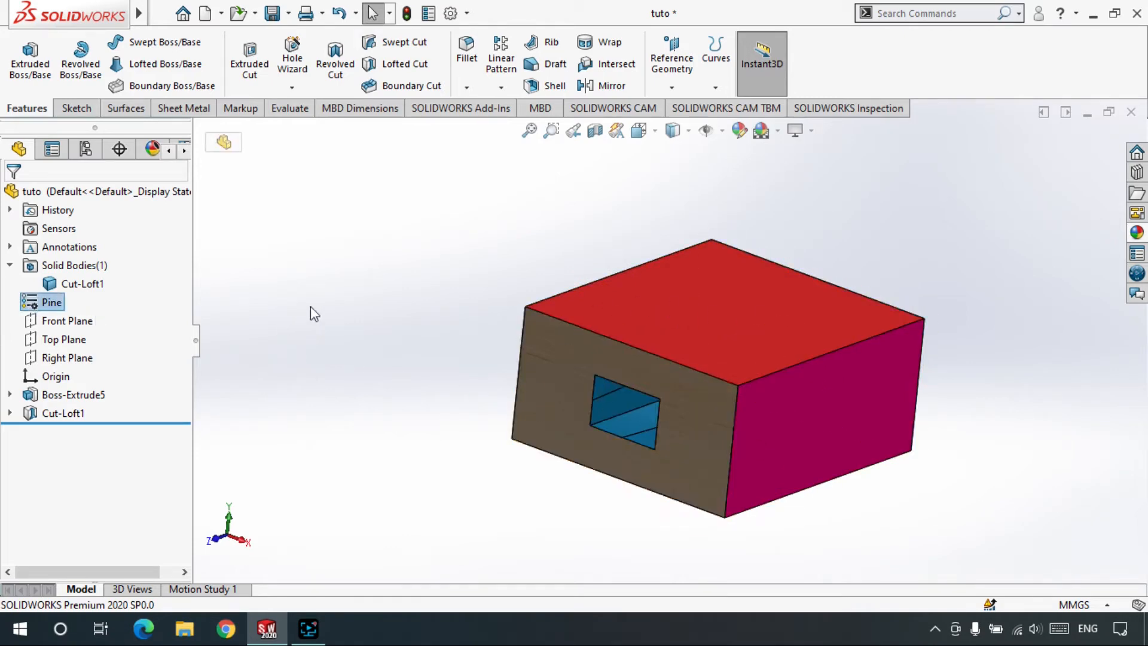
pyautogui.click(318, 293)
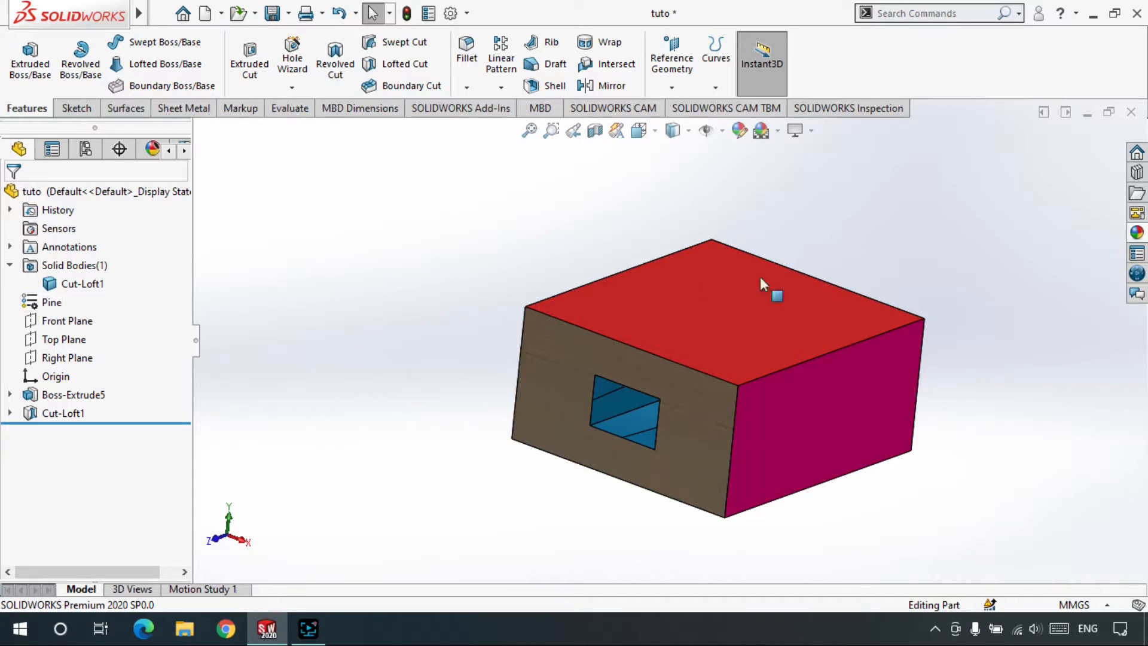
pyautogui.click(1142, 233)
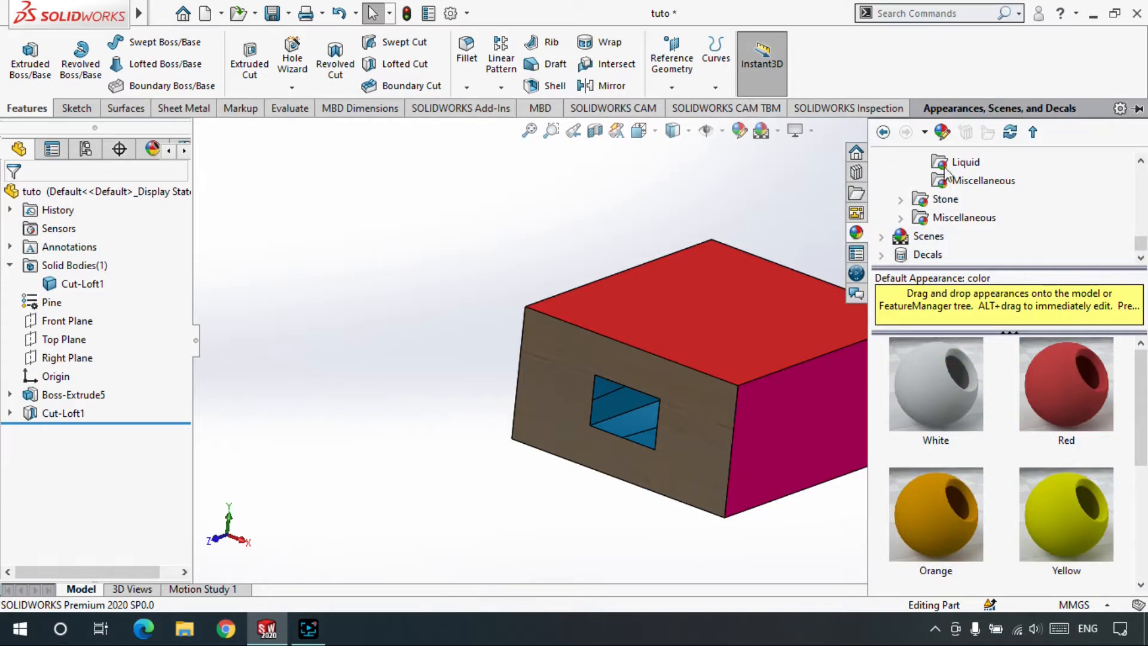
pyautogui.scroll(15, 975, 219)
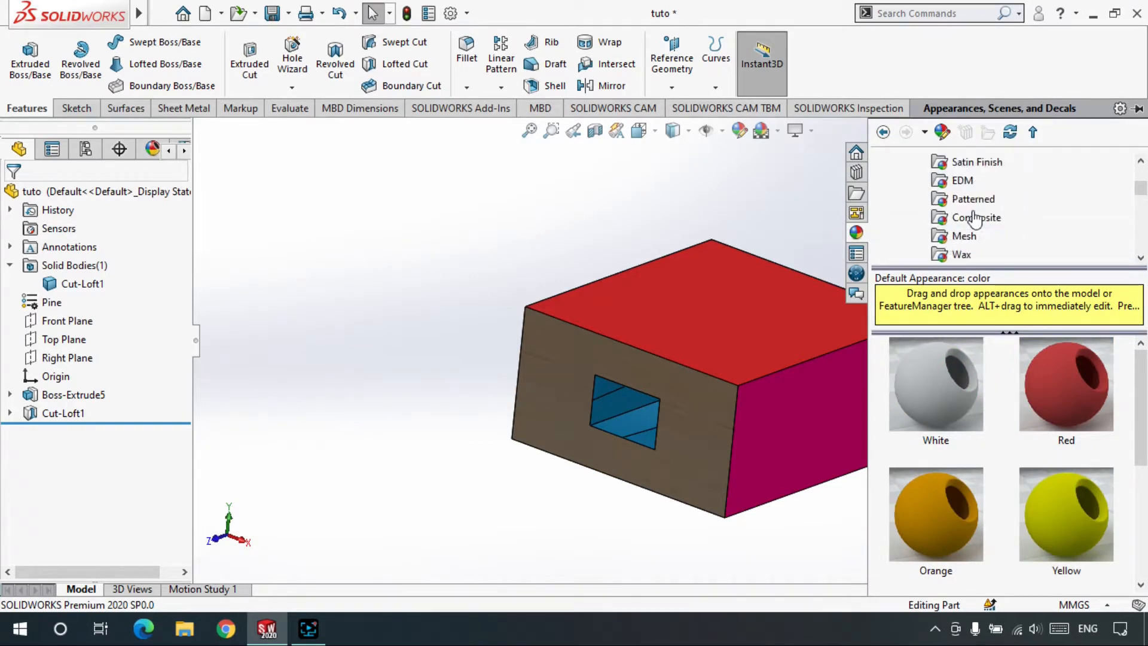
pyautogui.click(901, 180)
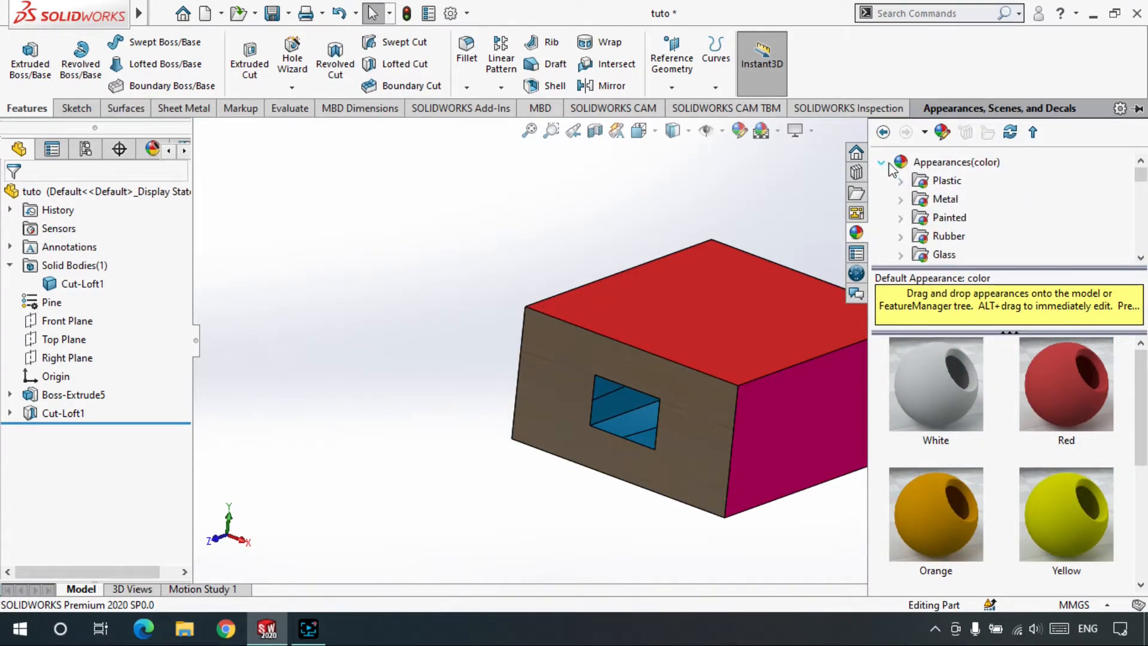
pyautogui.click(881, 162)
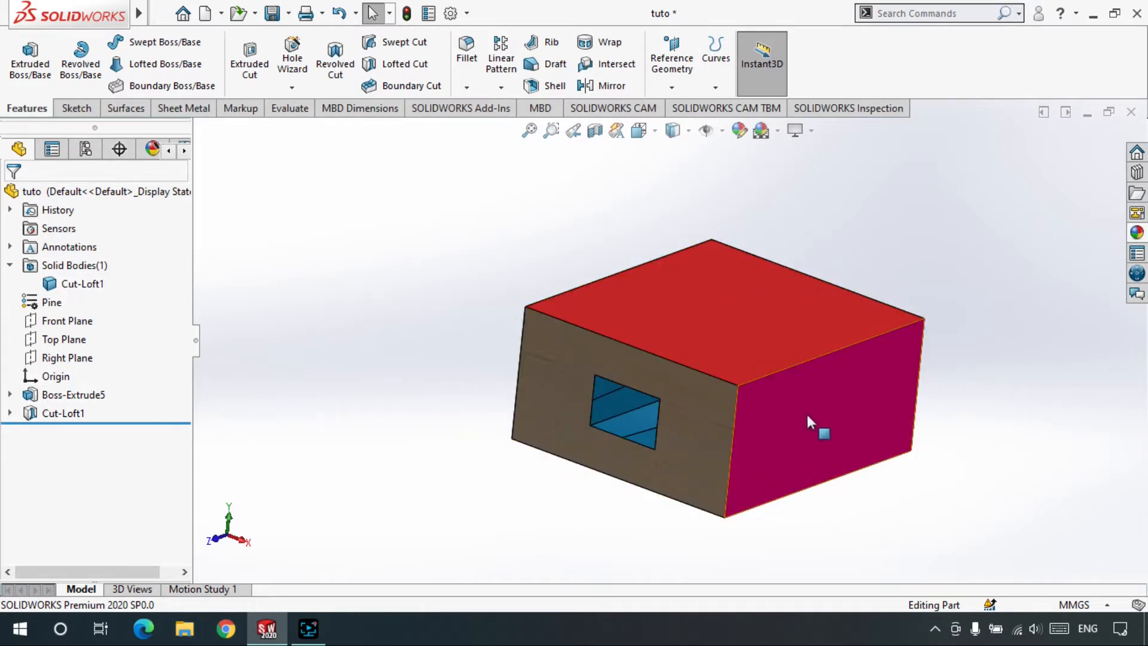
pyautogui.click(93, 288)
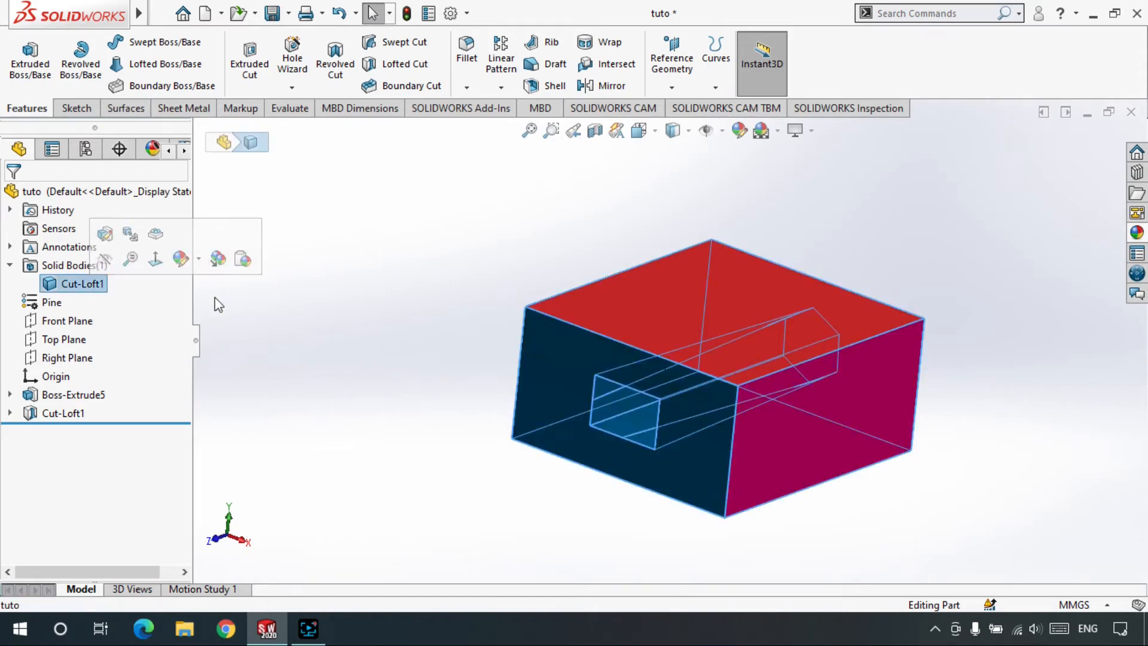
pyautogui.click(371, 309)
pyautogui.scroll(2, 371, 308)
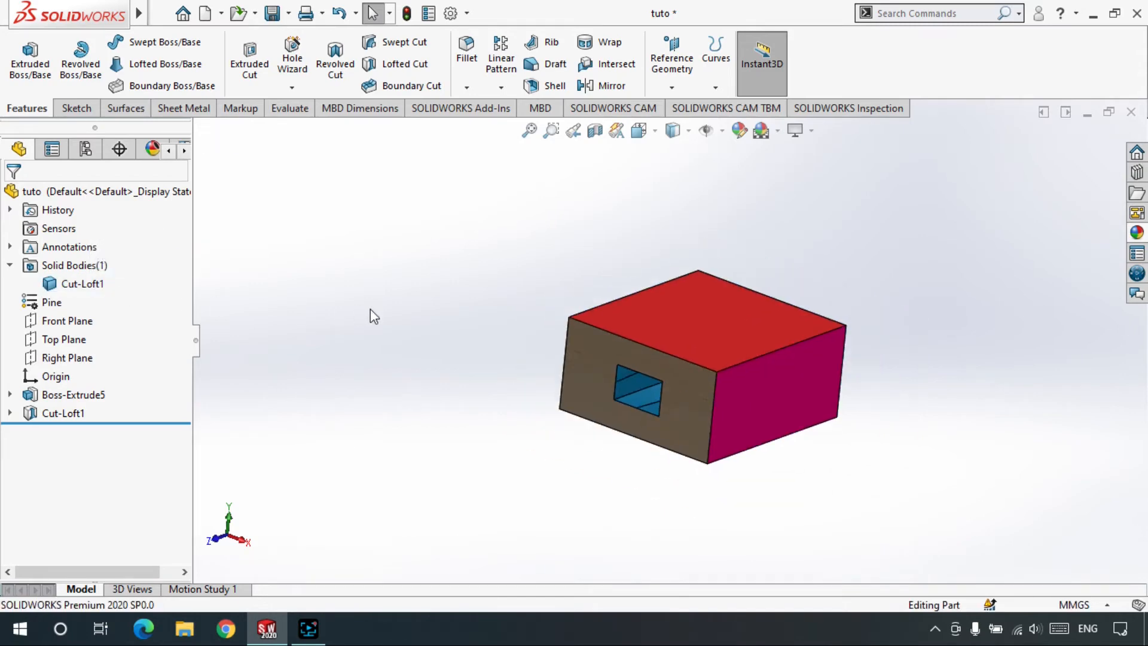